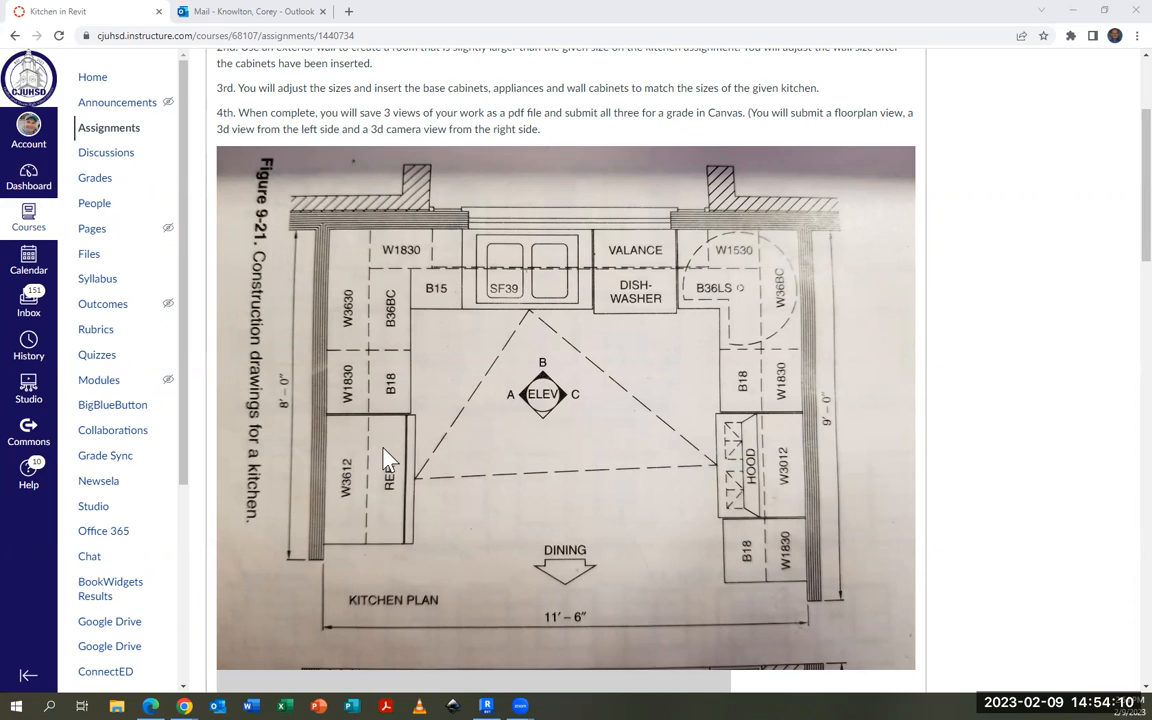
# Review the kitchen assignment's floor plan and elevations A, B and C for cabinet sizes, appliance locations and room dimensions
pyautogui.scroll(-4, 735, 413)
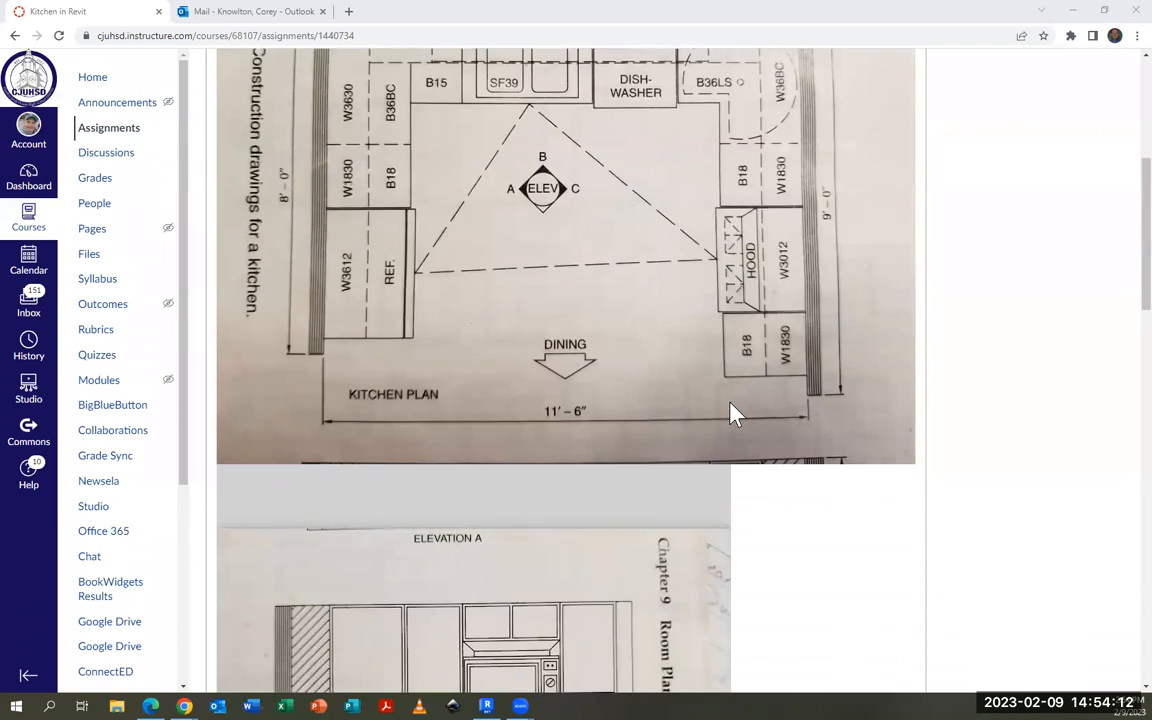
pyautogui.scroll(-2, 730, 403)
pyautogui.scroll(3, 700, 421)
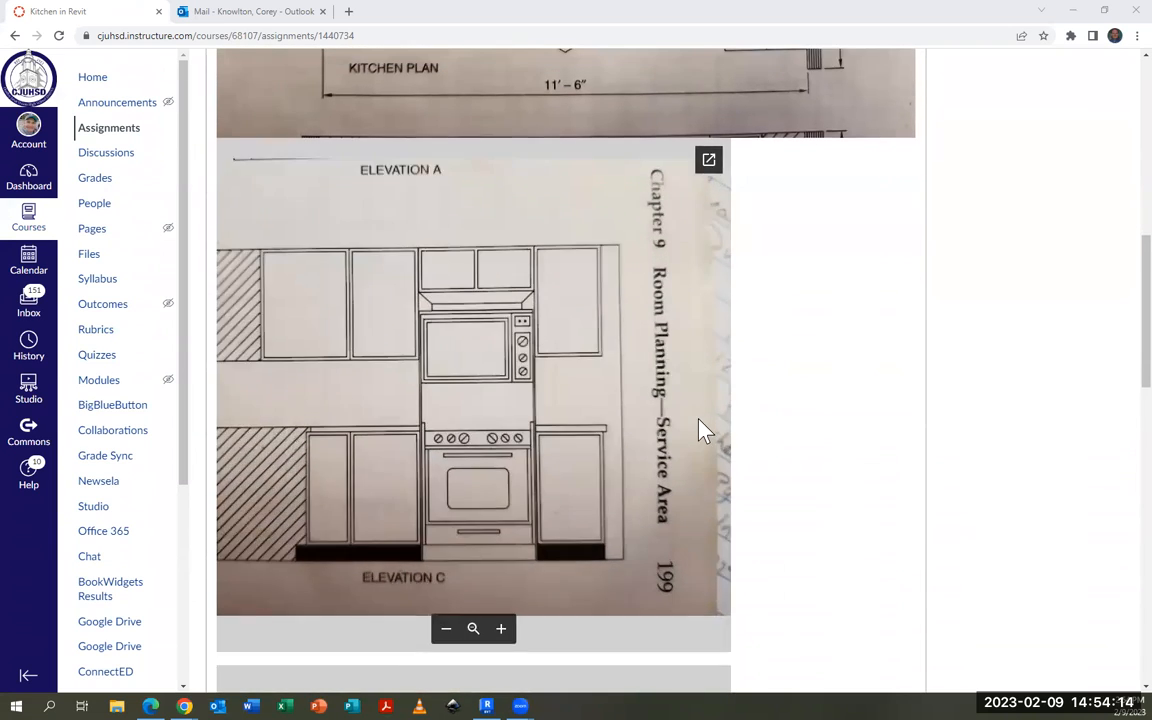
pyautogui.scroll(5, 858, 411)
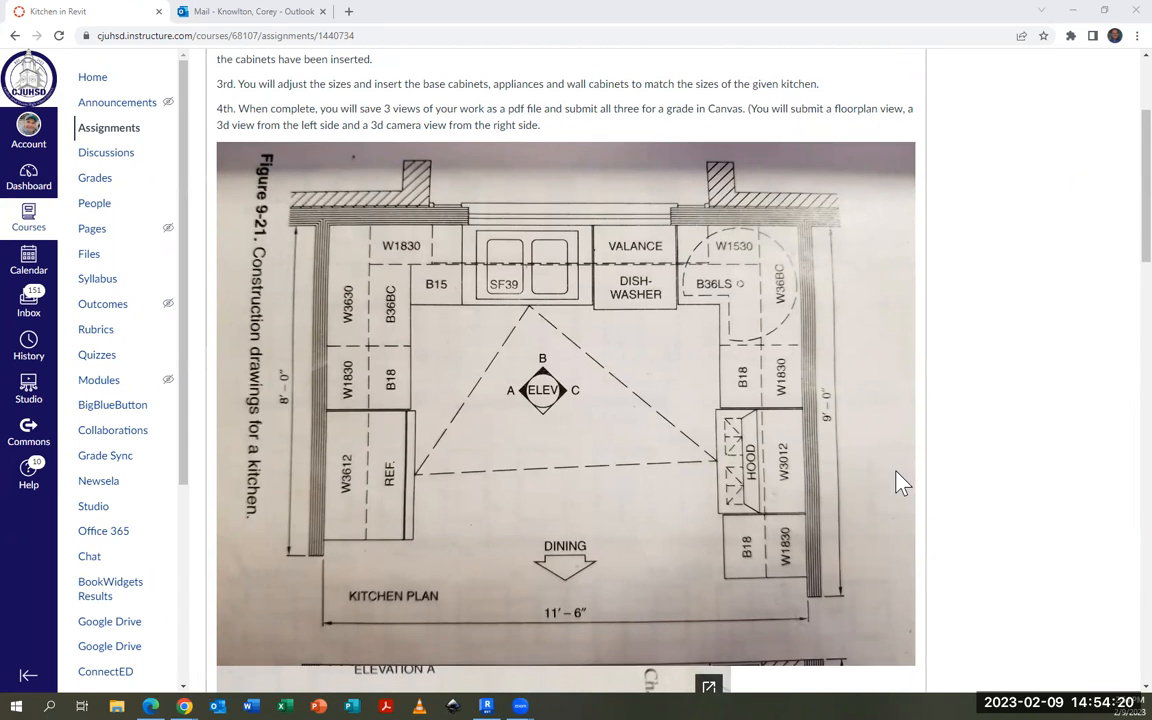
pyautogui.scroll(-5, 890, 480)
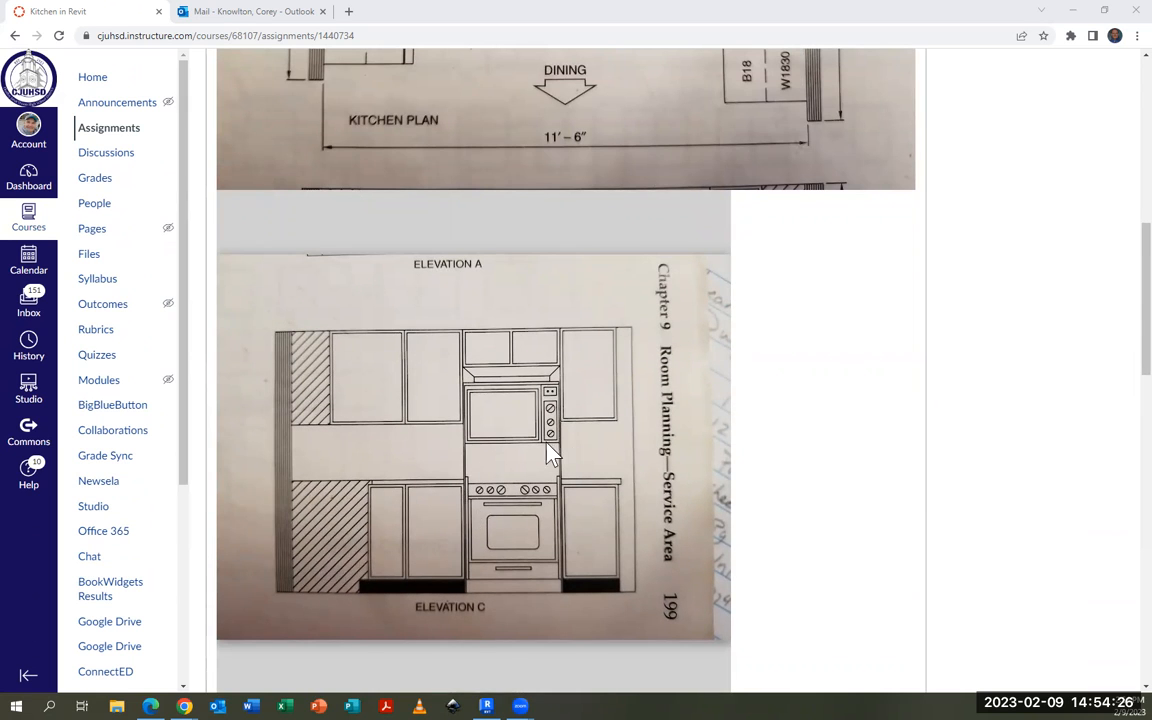
pyautogui.scroll(2, 882, 435)
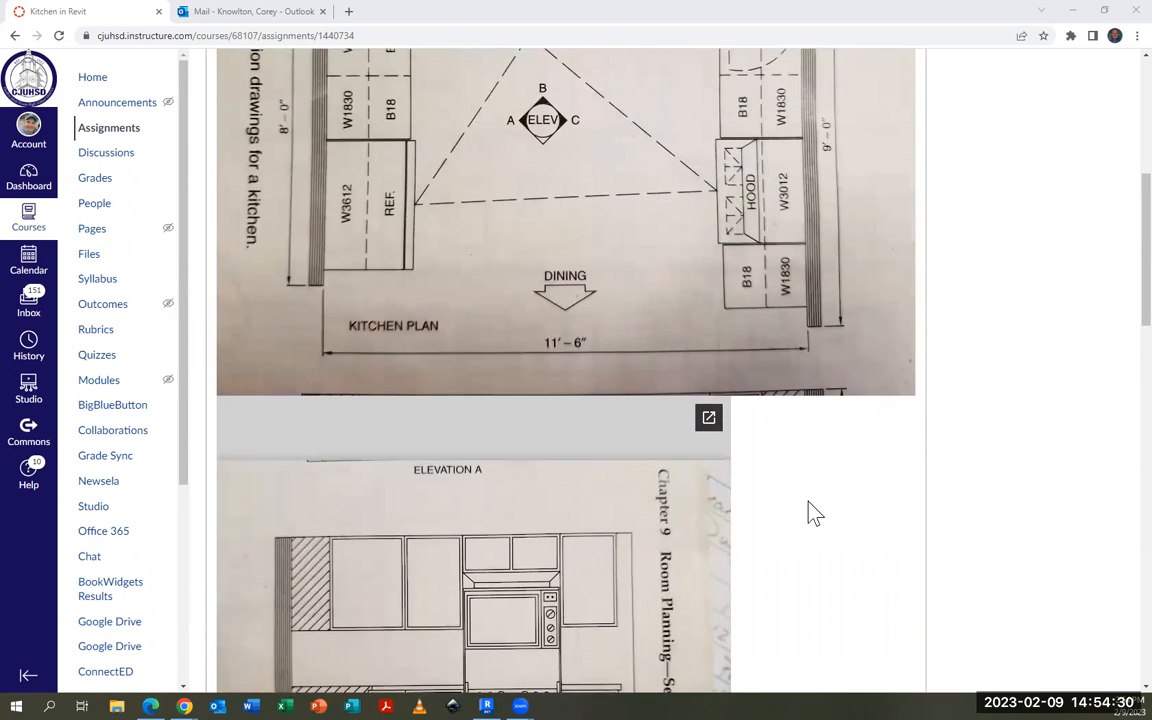
pyautogui.scroll(-6, 843, 533)
pyautogui.scroll(-2, 843, 533)
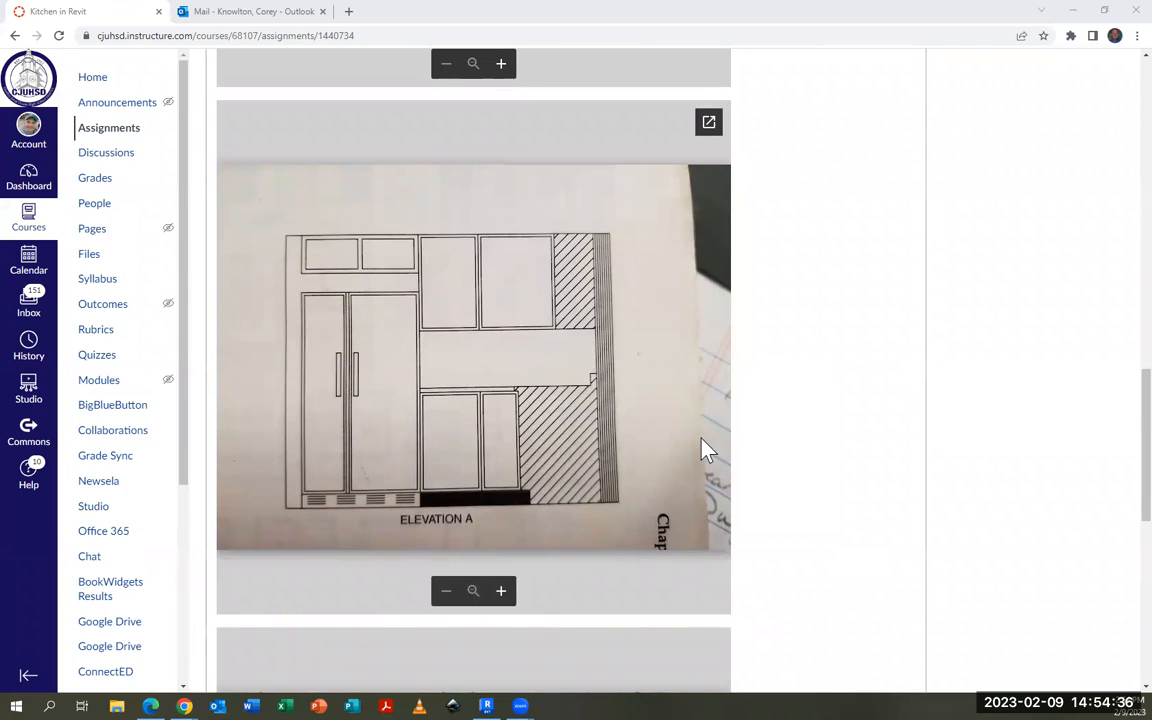
pyautogui.scroll(7, 887, 514)
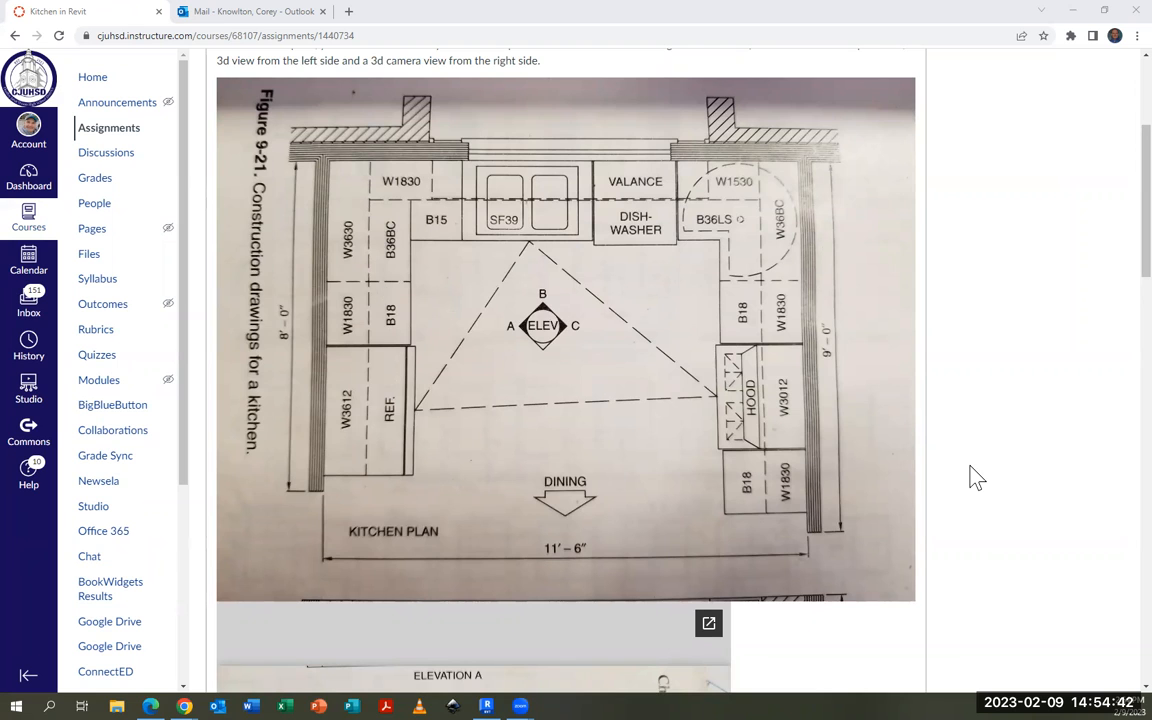
pyautogui.scroll(-10, 955, 480)
pyautogui.scroll(-5, 955, 480)
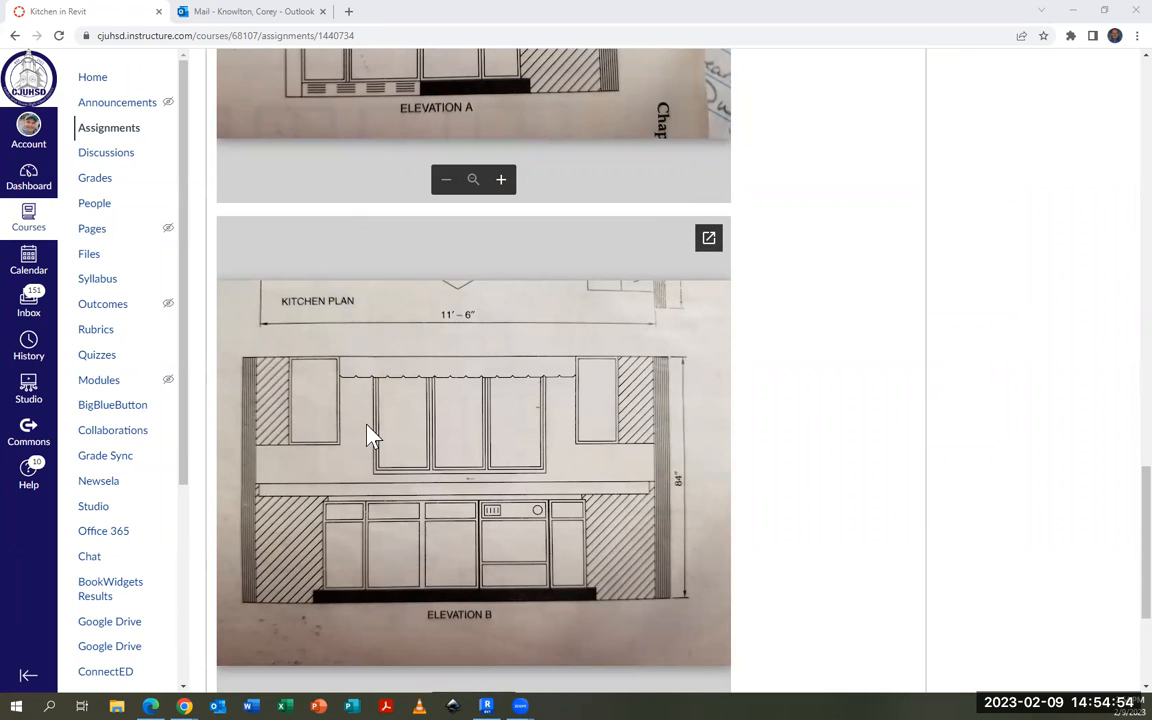
pyautogui.scroll(5, 846, 455)
pyautogui.scroll(4, 846, 455)
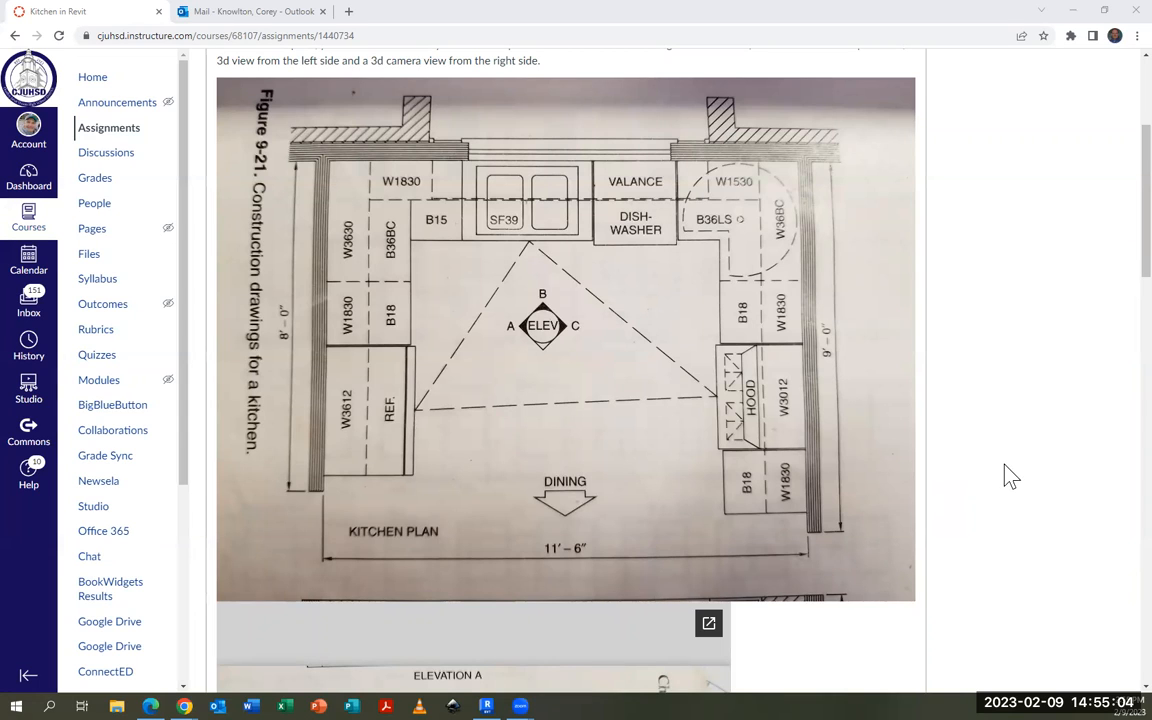
# Switch to Revit and create a new project from the Imperial-Architectural Template
pyautogui.click(1073, 14)
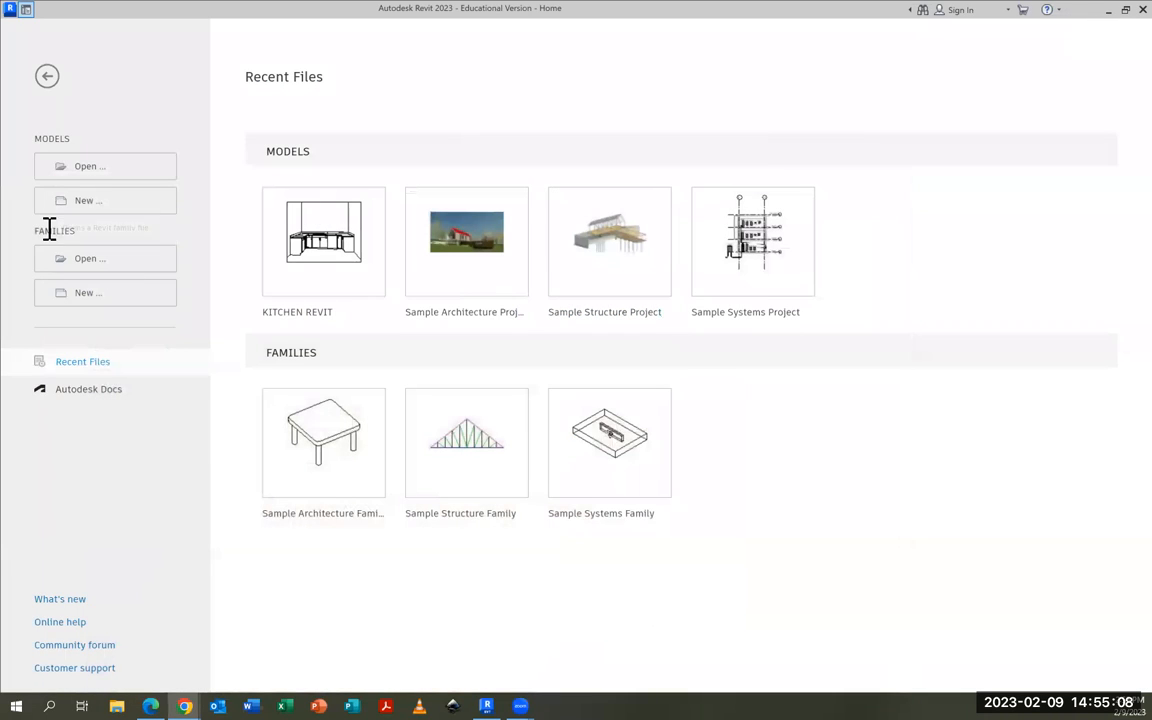
pyautogui.click(87, 203)
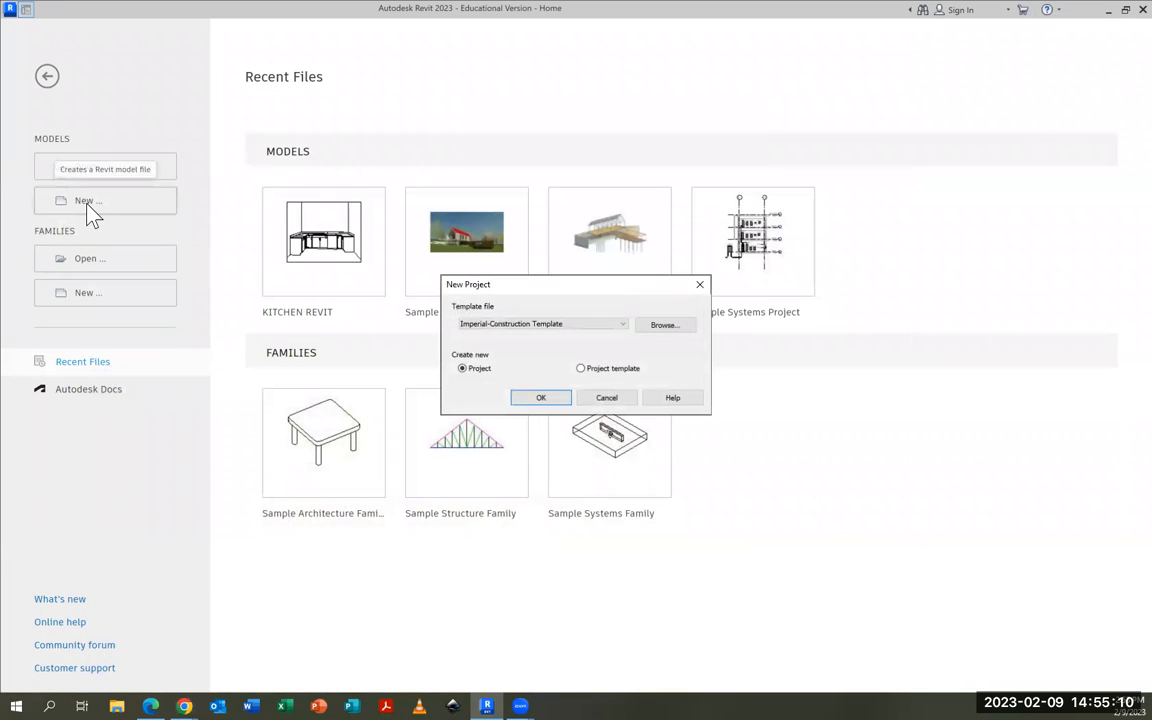
pyautogui.click(583, 326)
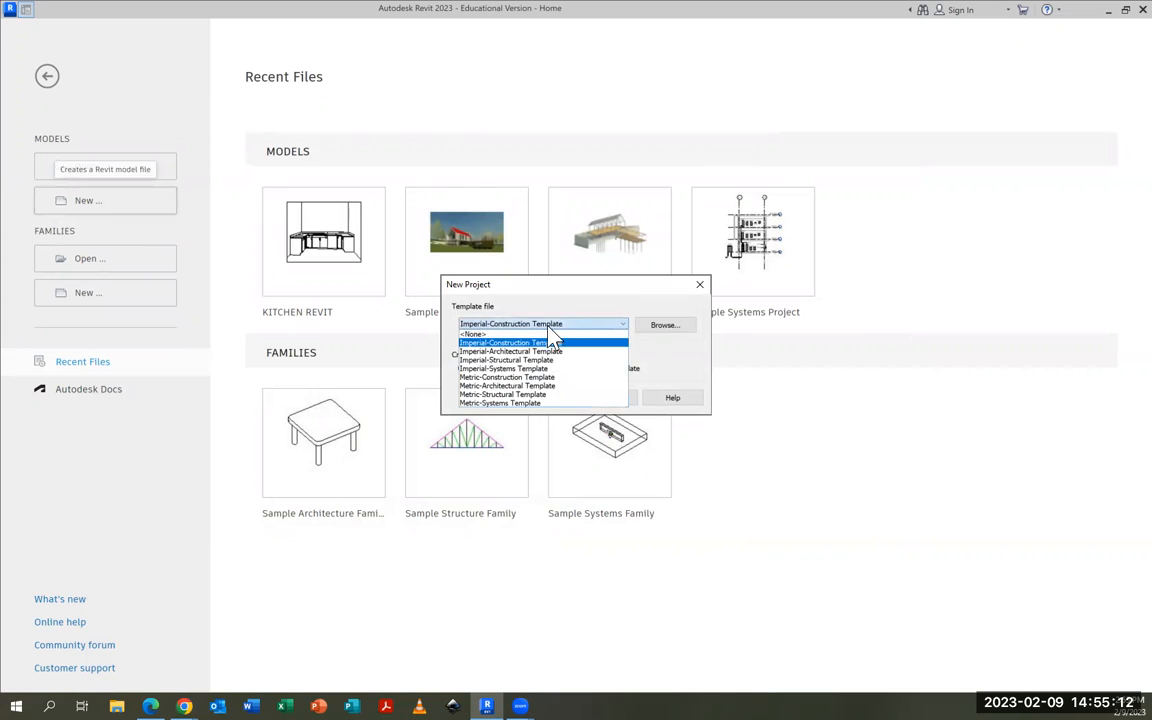
pyautogui.click(486, 352)
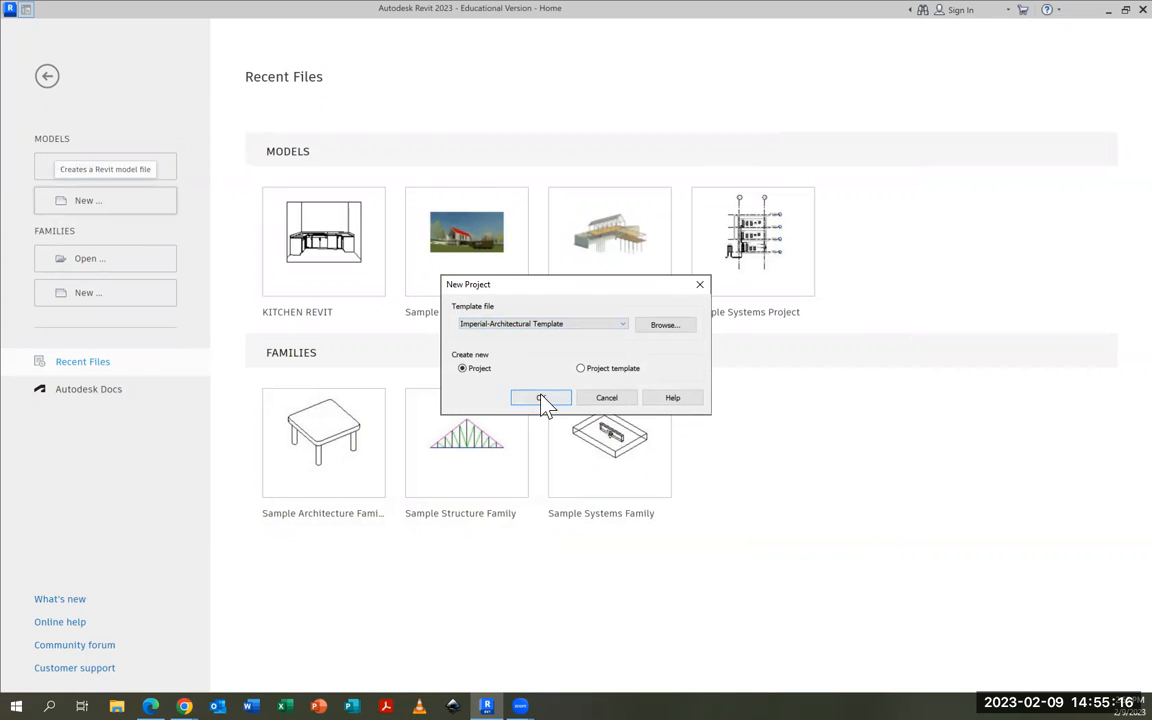
pyautogui.click(543, 400)
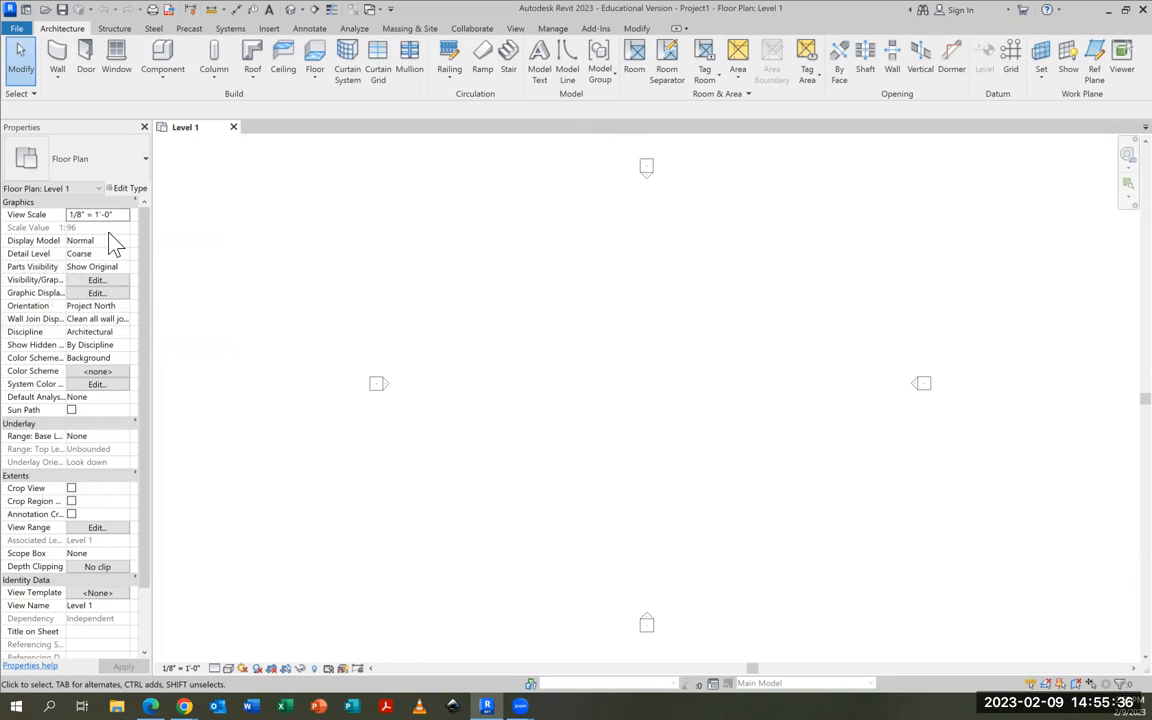
# Close the Properties palette, then display the Project Browser and Properties together
pyautogui.click(144, 128)
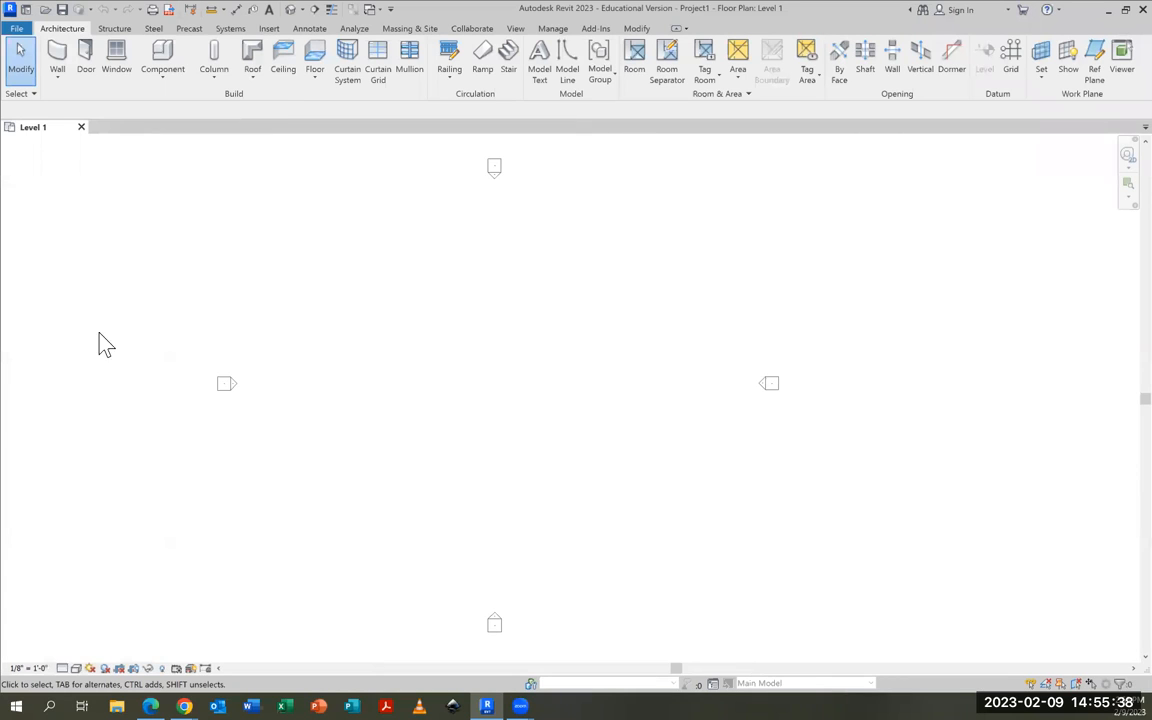
pyautogui.click(516, 29)
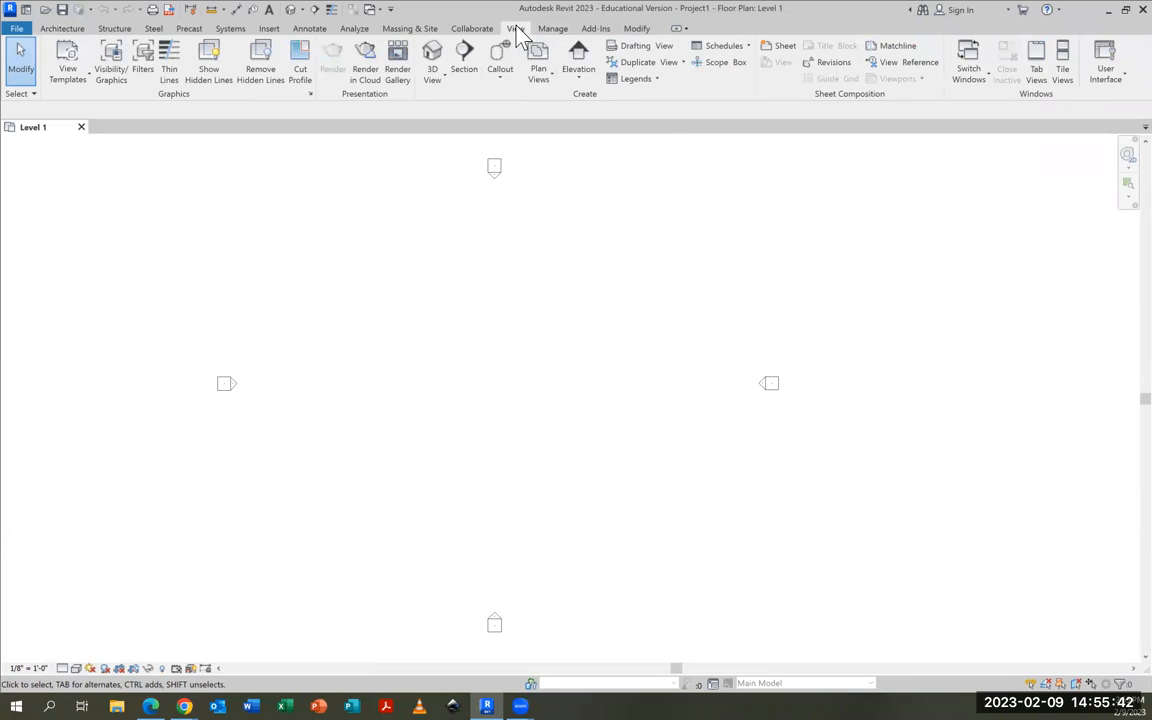
pyautogui.click(1105, 70)
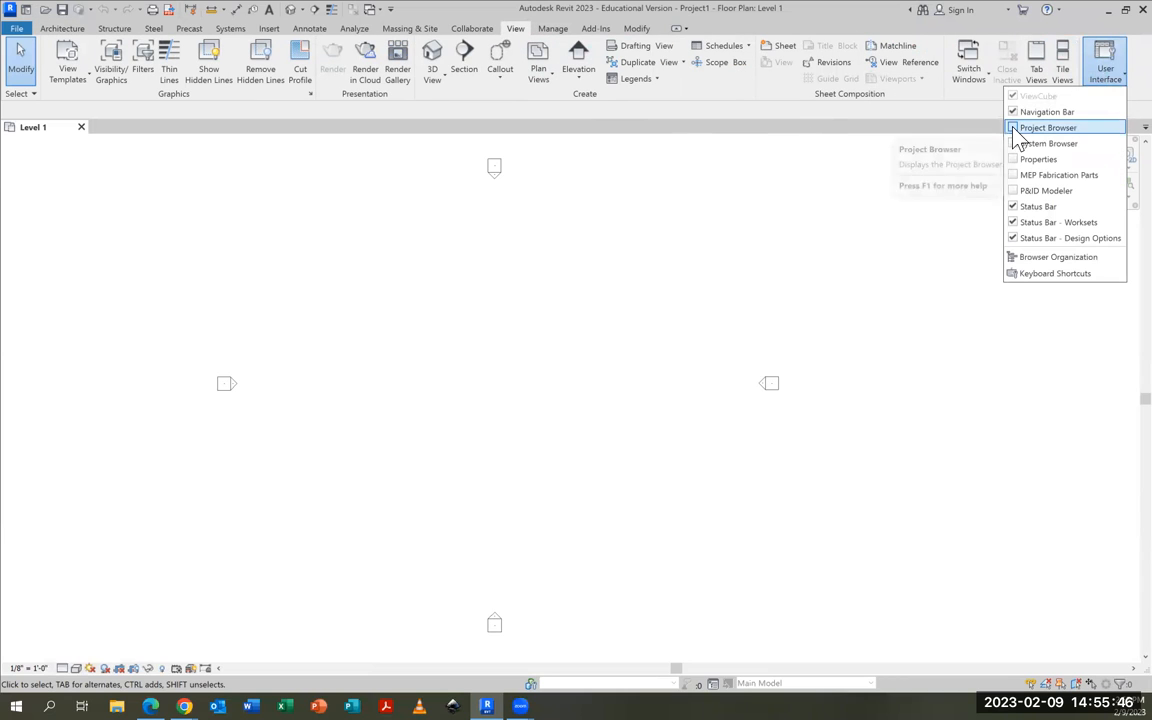
pyautogui.click(1014, 128)
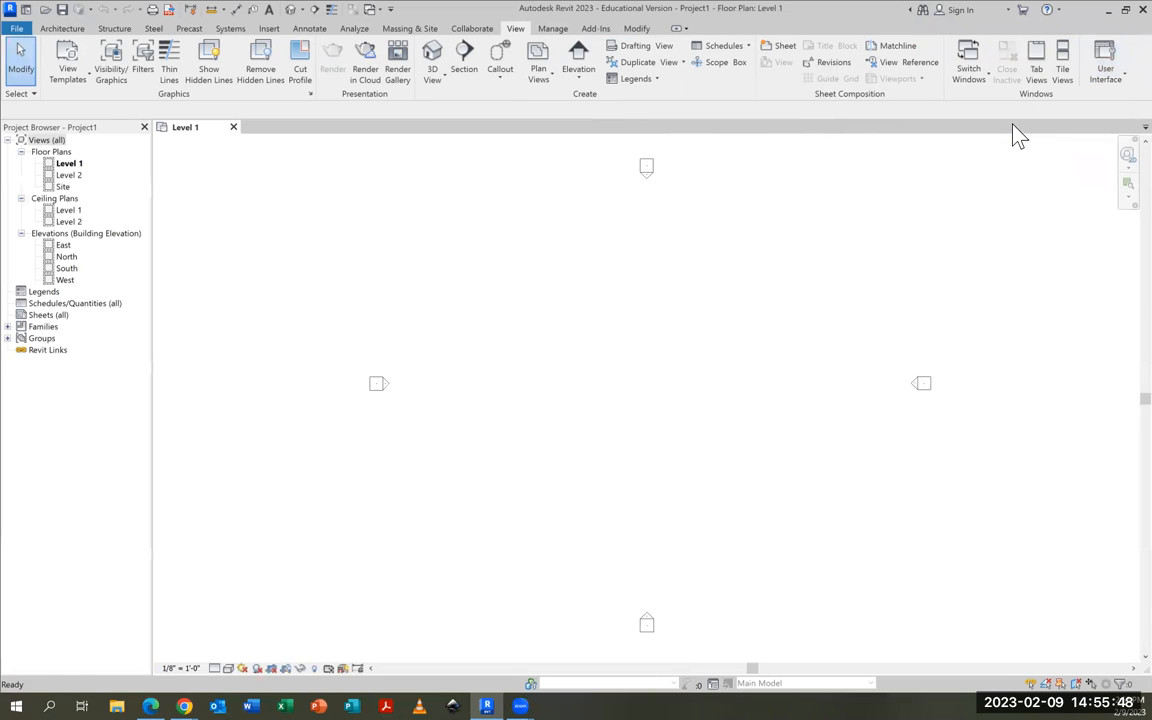
pyautogui.click(1105, 70)
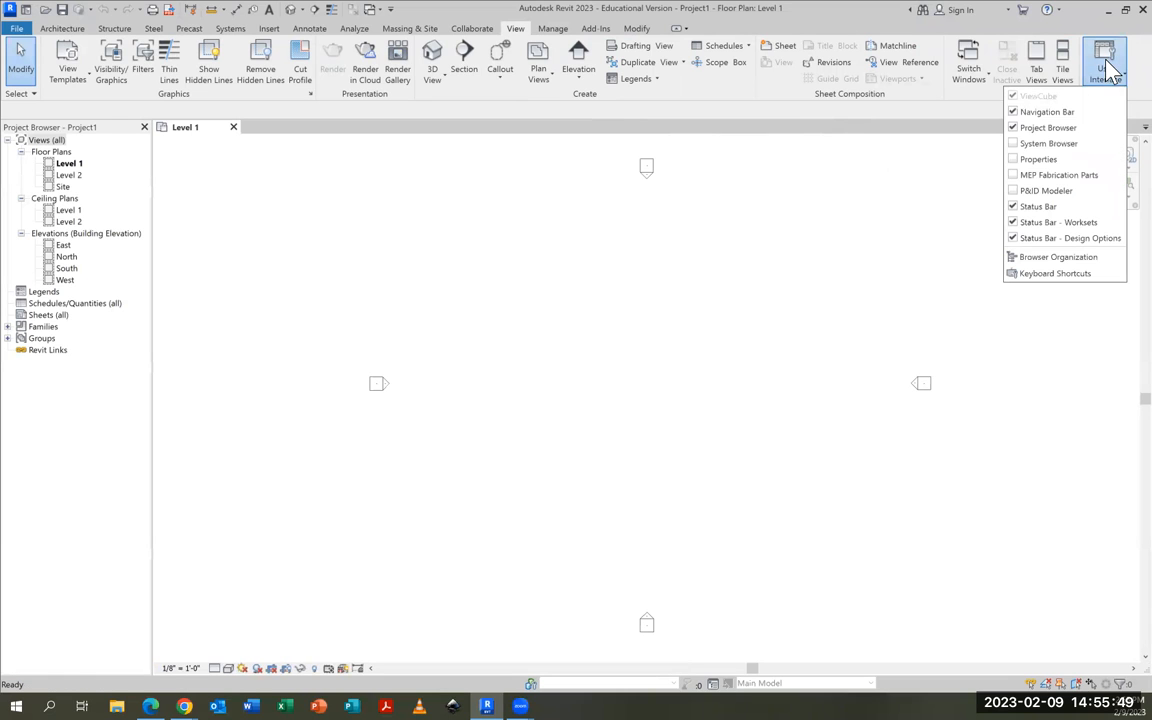
pyautogui.click(1038, 160)
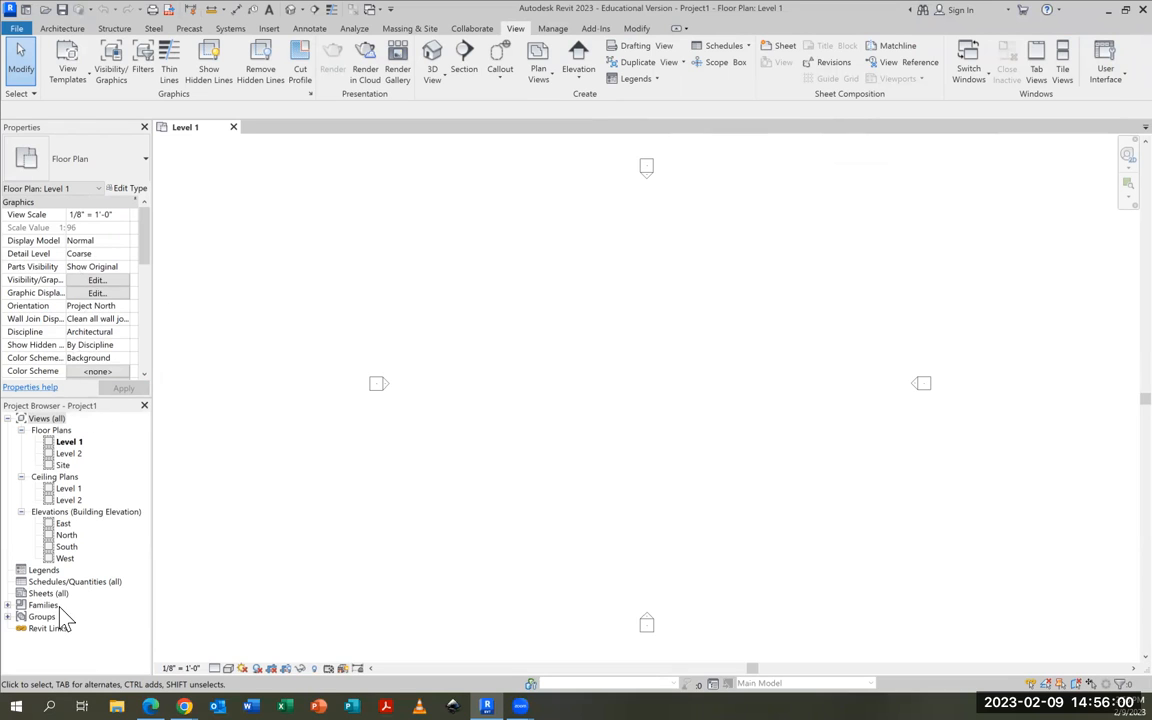
# Open the South building elevation view
pyautogui.click(65, 547)
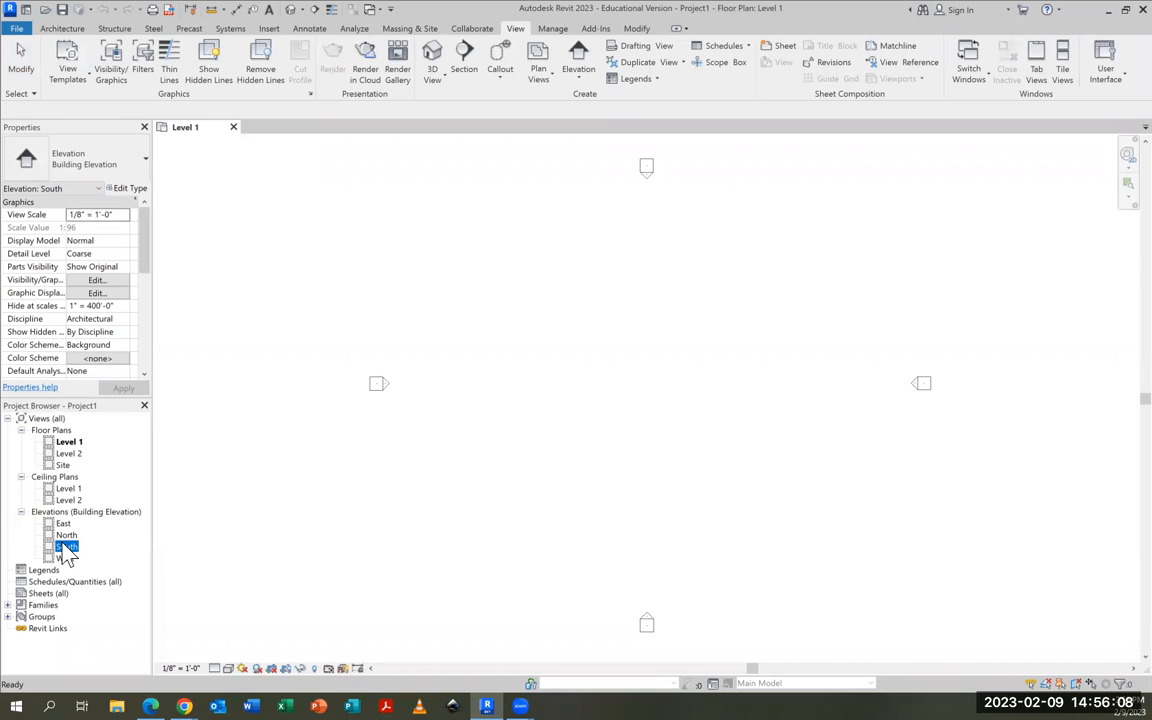
pyautogui.click(67, 535)
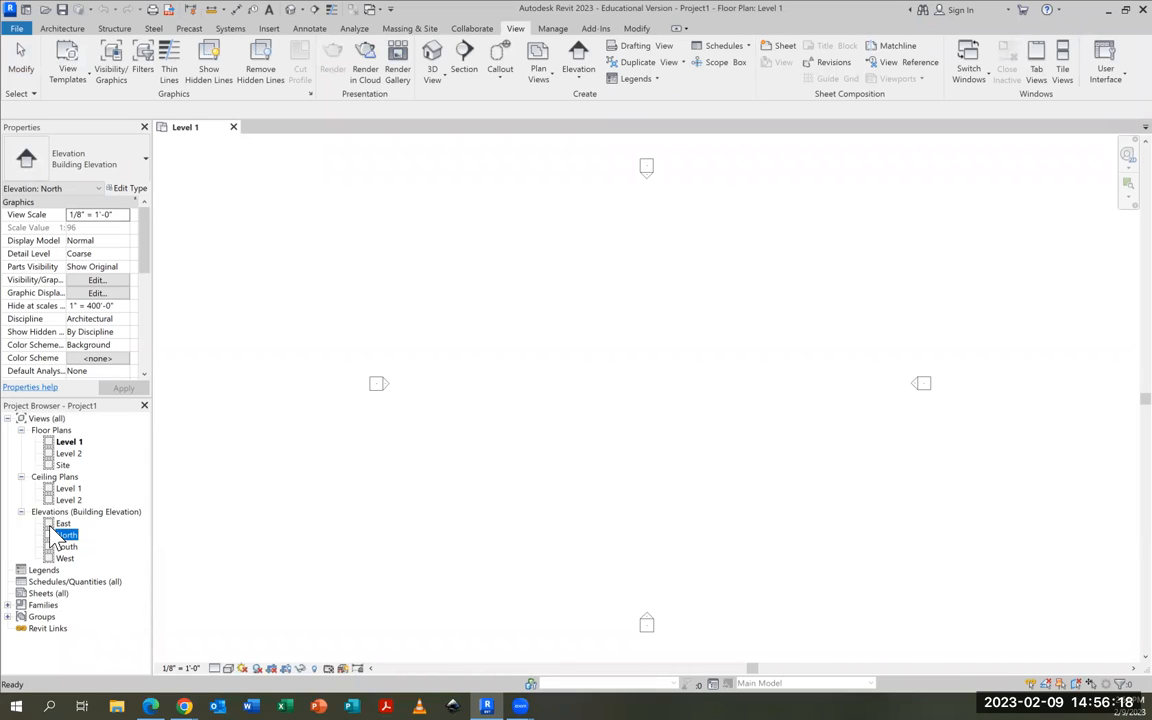
pyautogui.click(60, 547)
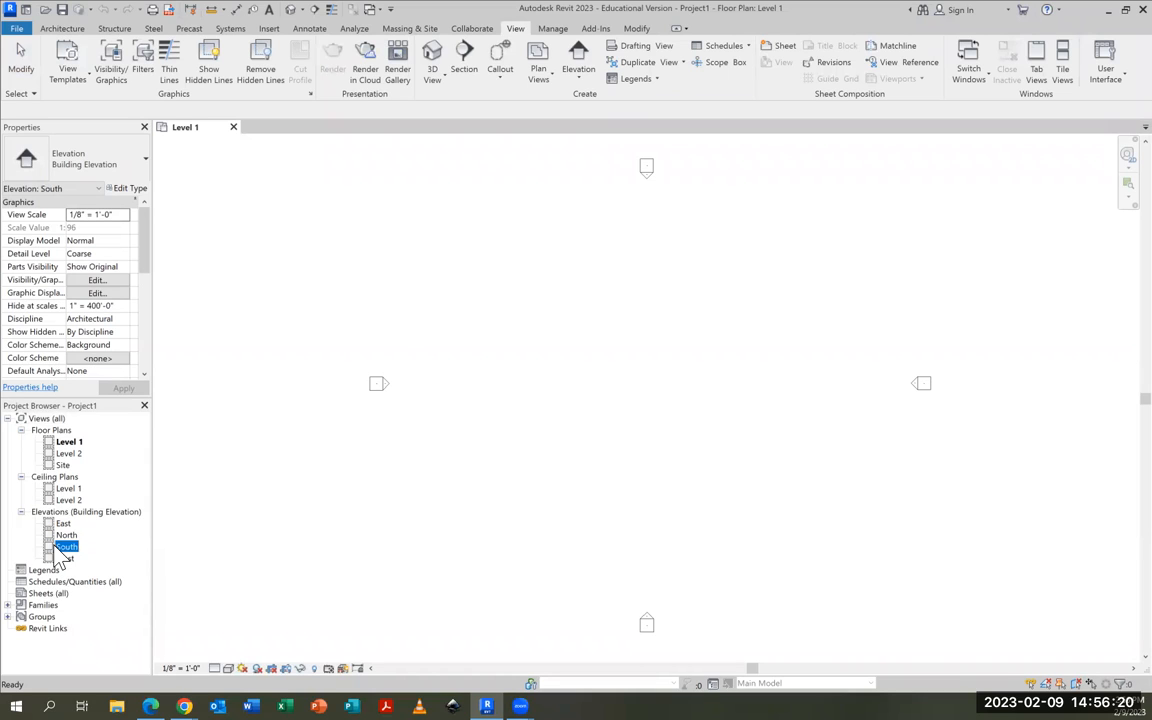
pyautogui.doubleClick(60, 547)
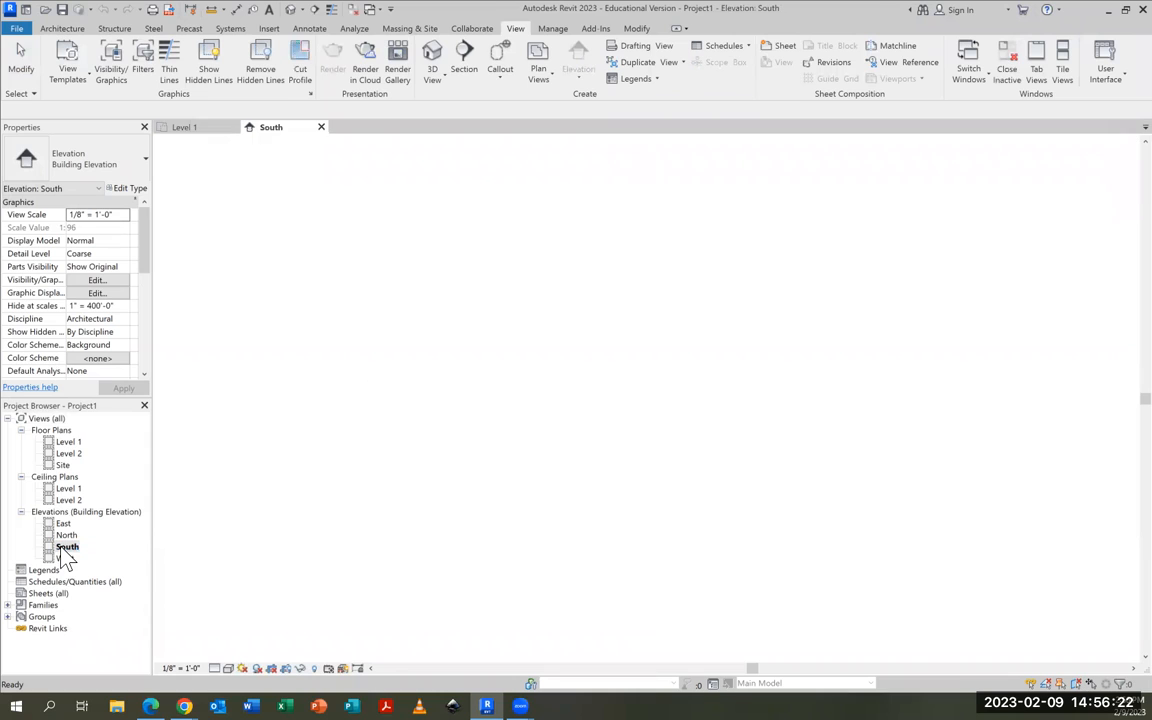
# Rename Level 2 to TOP OF WALL and apply the new name to its corresponding views
pyautogui.scroll(4, 1103, 410)
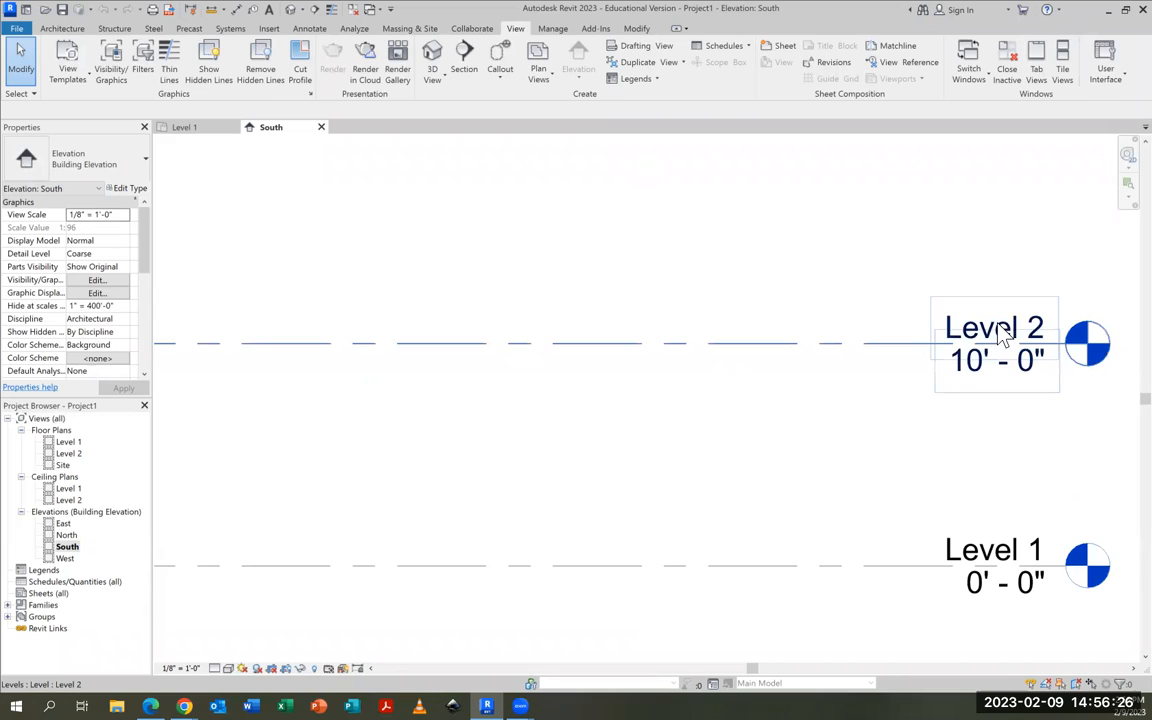
pyautogui.click(997, 340)
pyautogui.click(997, 330)
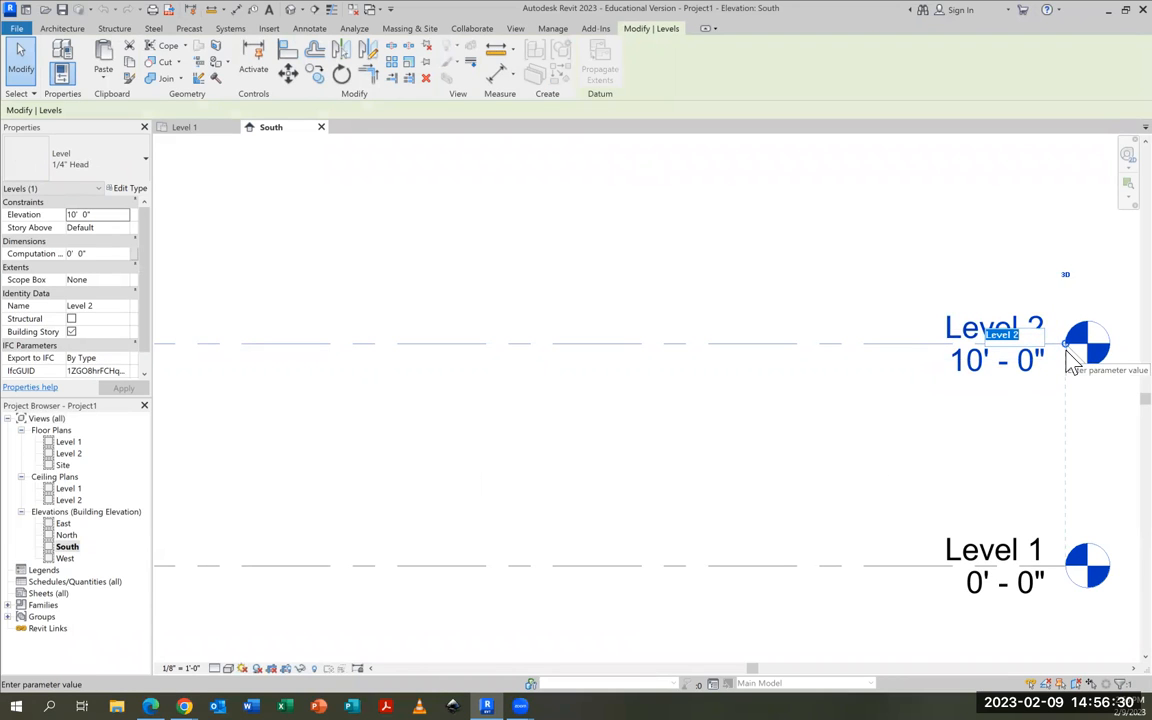
pyautogui.write('top')
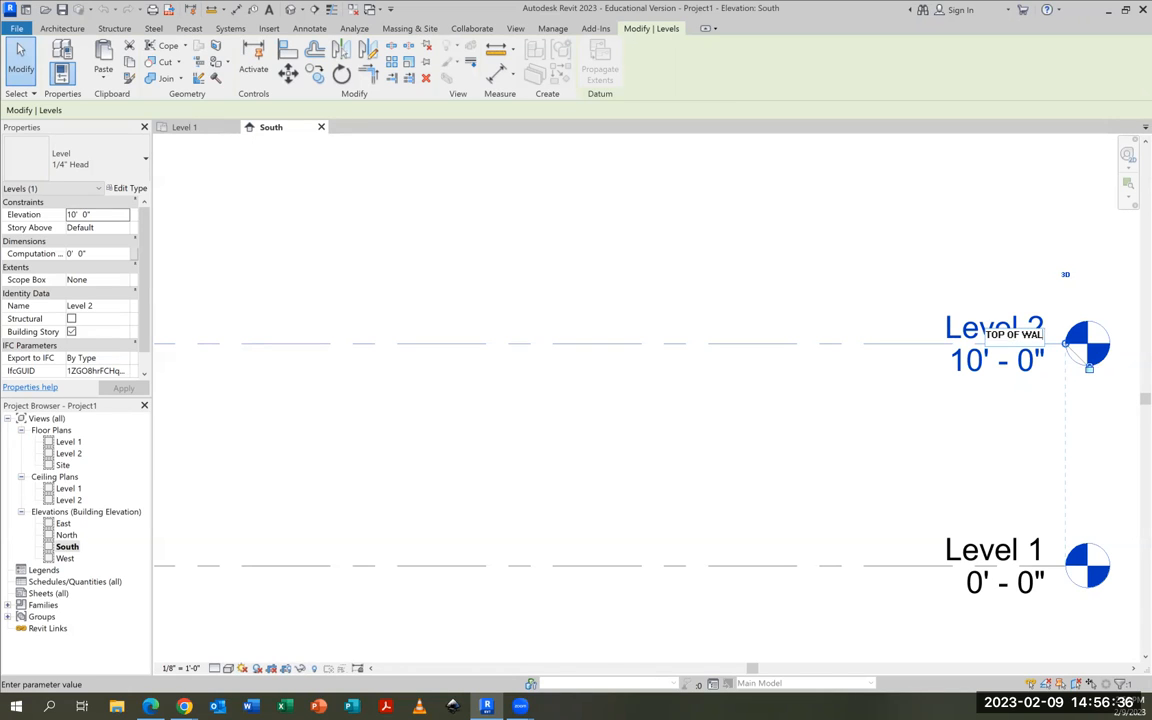
pyautogui.click(969, 381)
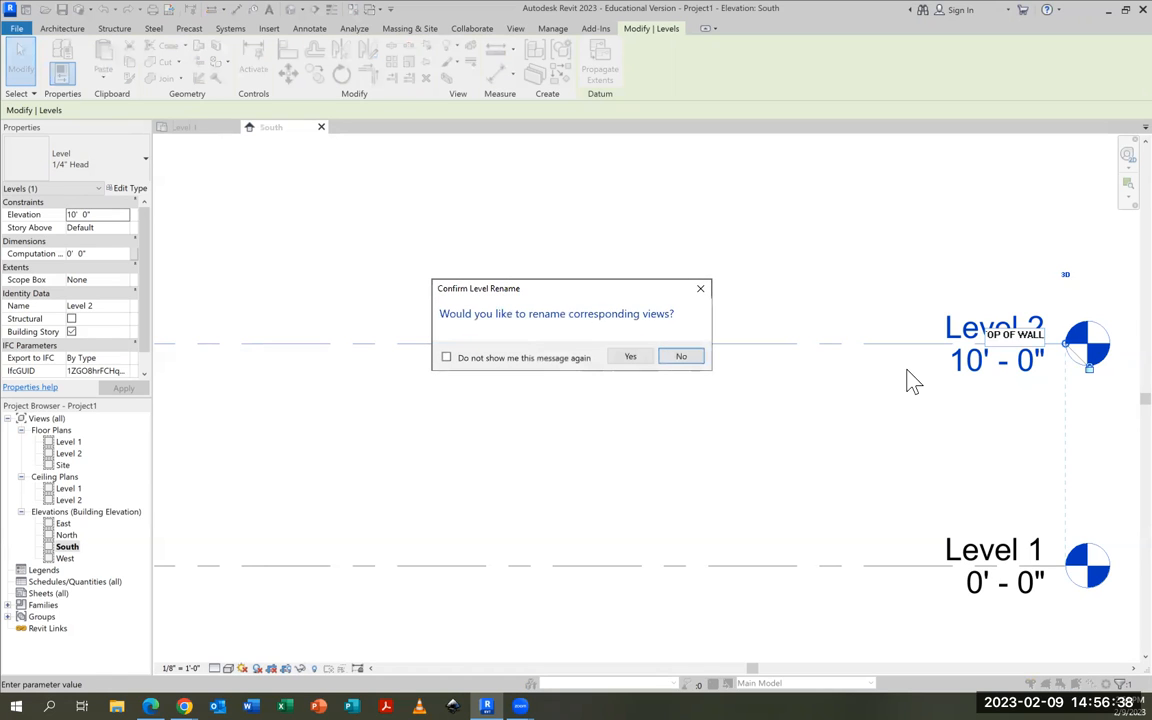
pyautogui.click(630, 357)
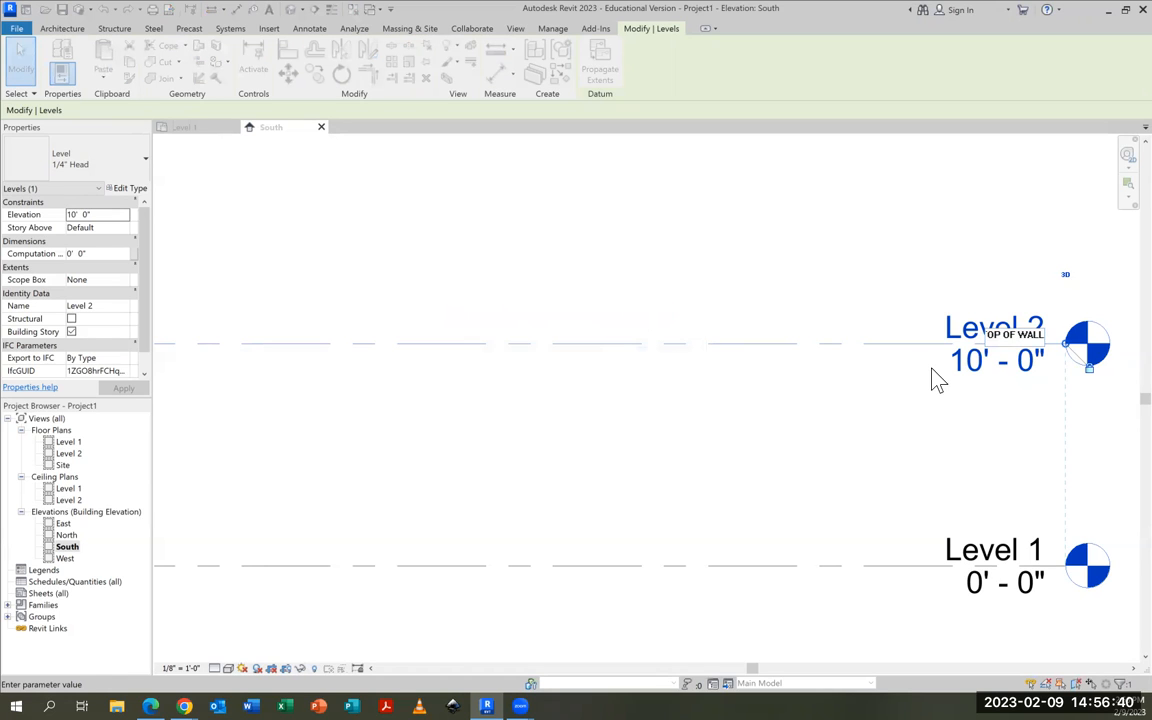
# Set the TOP OF WALL level's elevation to 8' 0"
pyautogui.click(975, 366)
pyautogui.moveTo(998, 352); pyautogui.dragTo(979, 358)
pyautogui.write('8\' 0"')
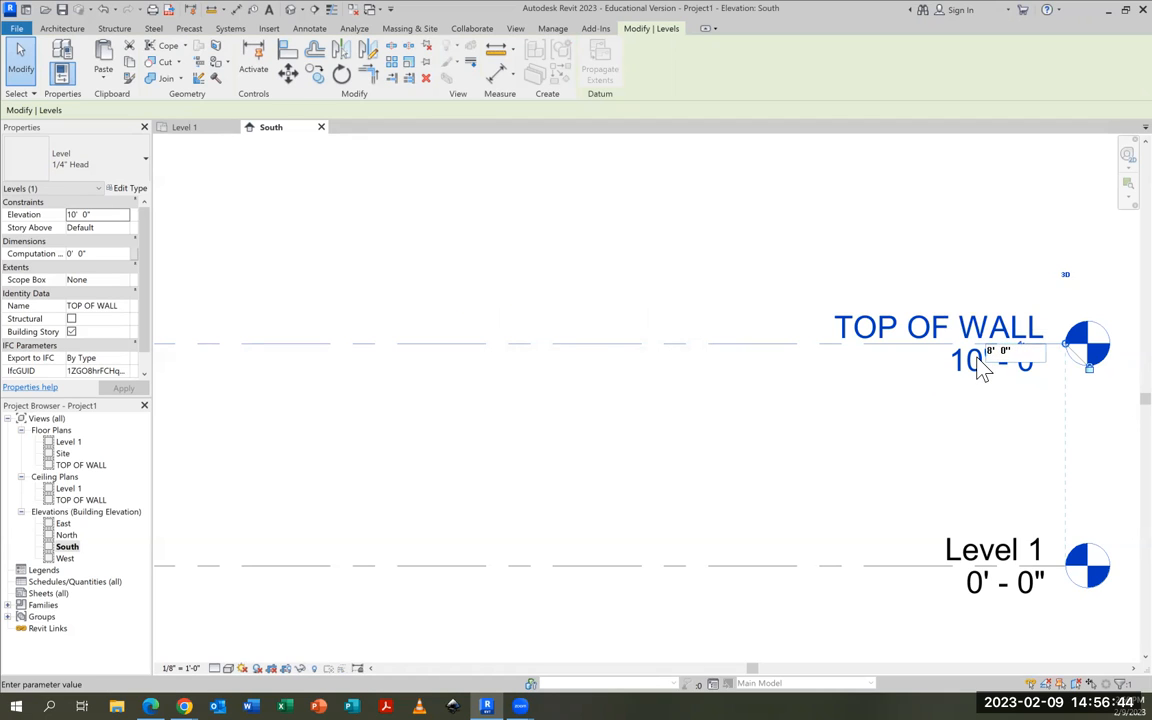
pyautogui.press('Return')
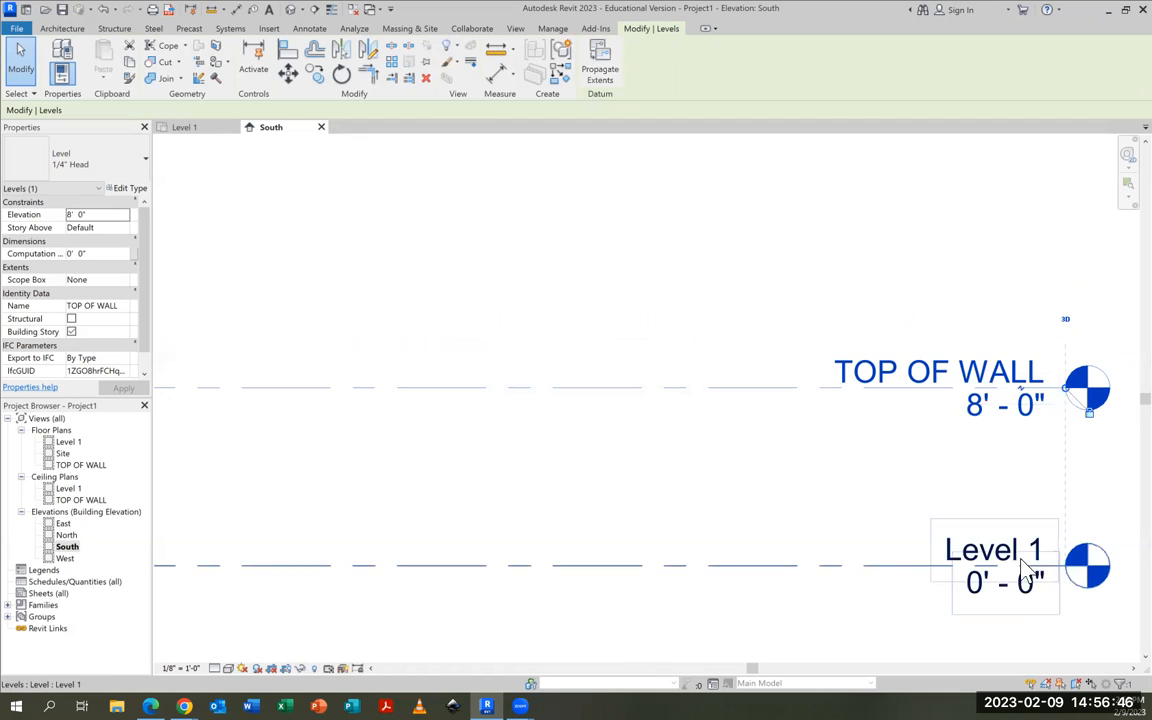
# Rename Level 1 and its corresponding views to FINISHED FLOOR, and open the FINISHED FLOOR floor plan
pyautogui.click(982, 558)
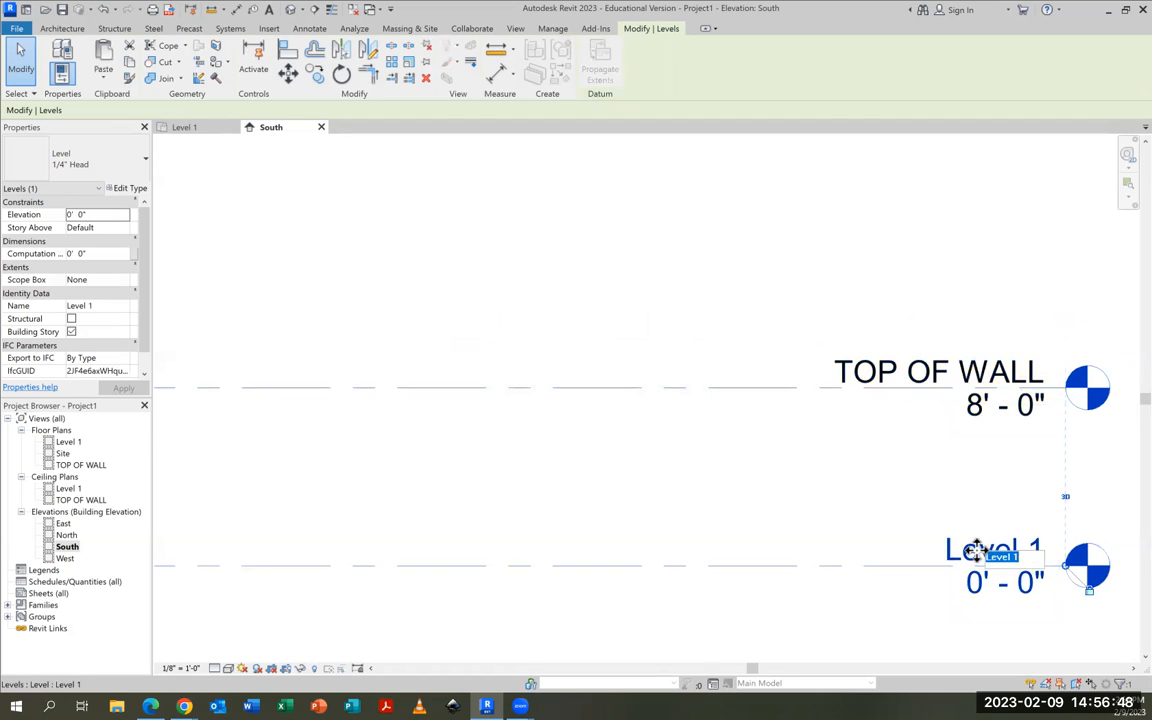
pyautogui.click(976, 553)
pyautogui.write('FIN')
pyautogui.write('ISHED FLOOR')
pyautogui.press('Return')
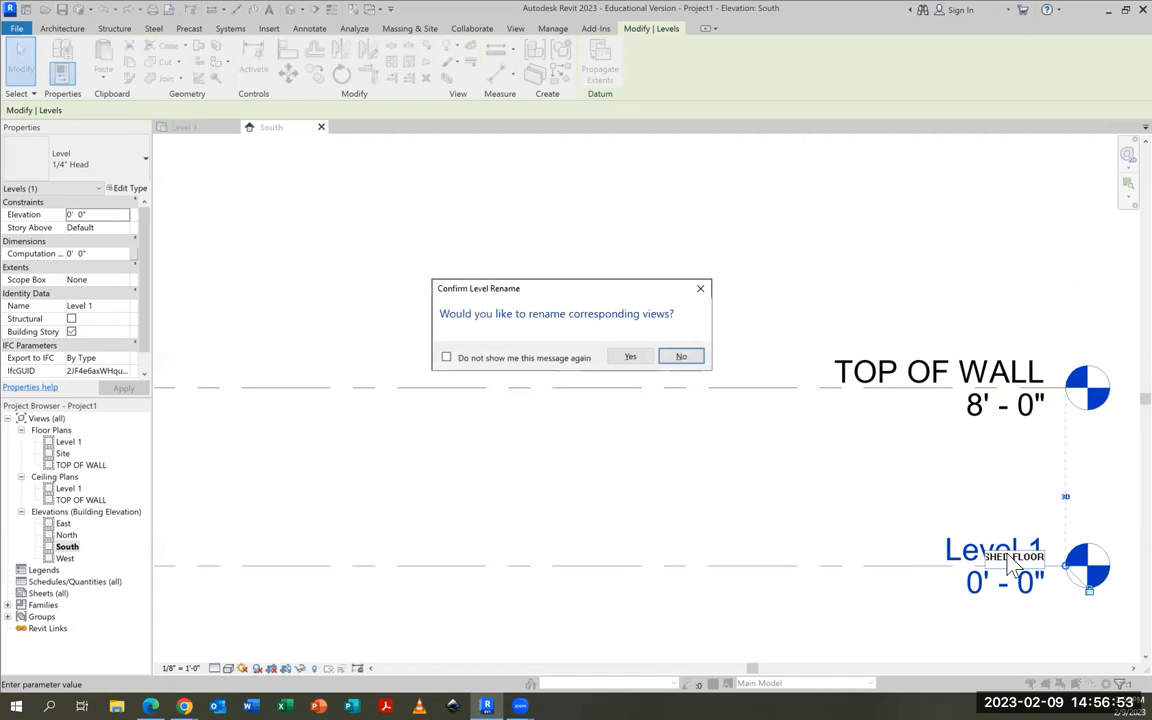
pyautogui.click(630, 358)
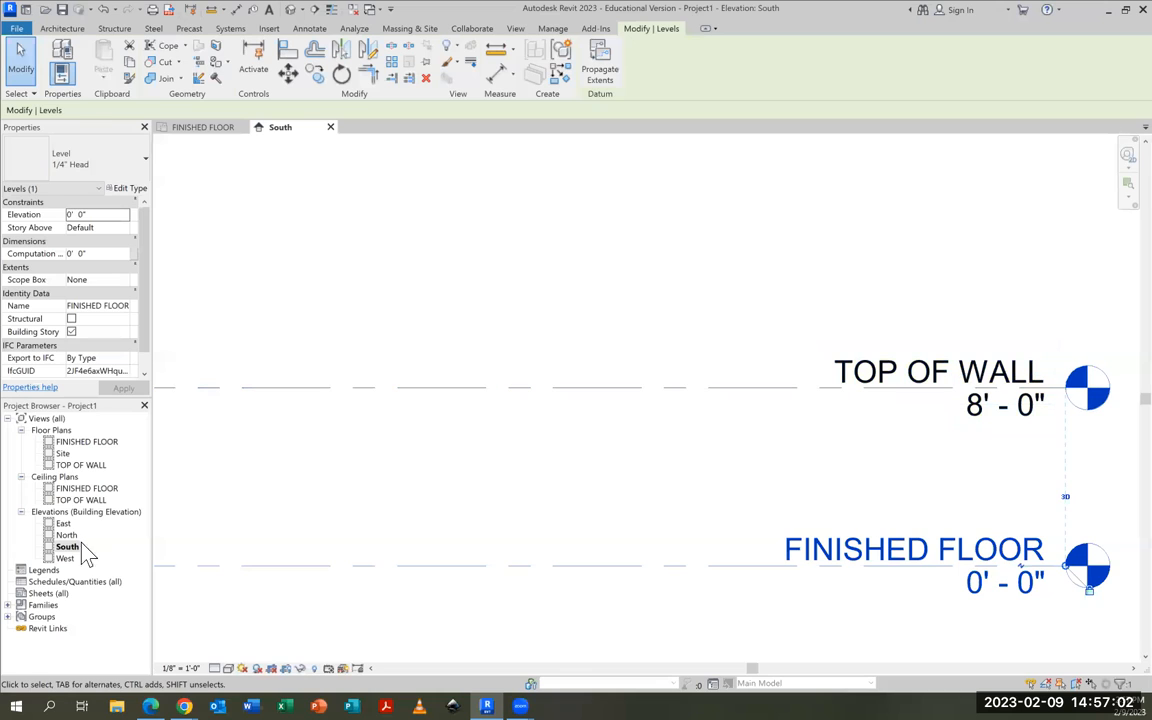
pyautogui.doubleClick(78, 442)
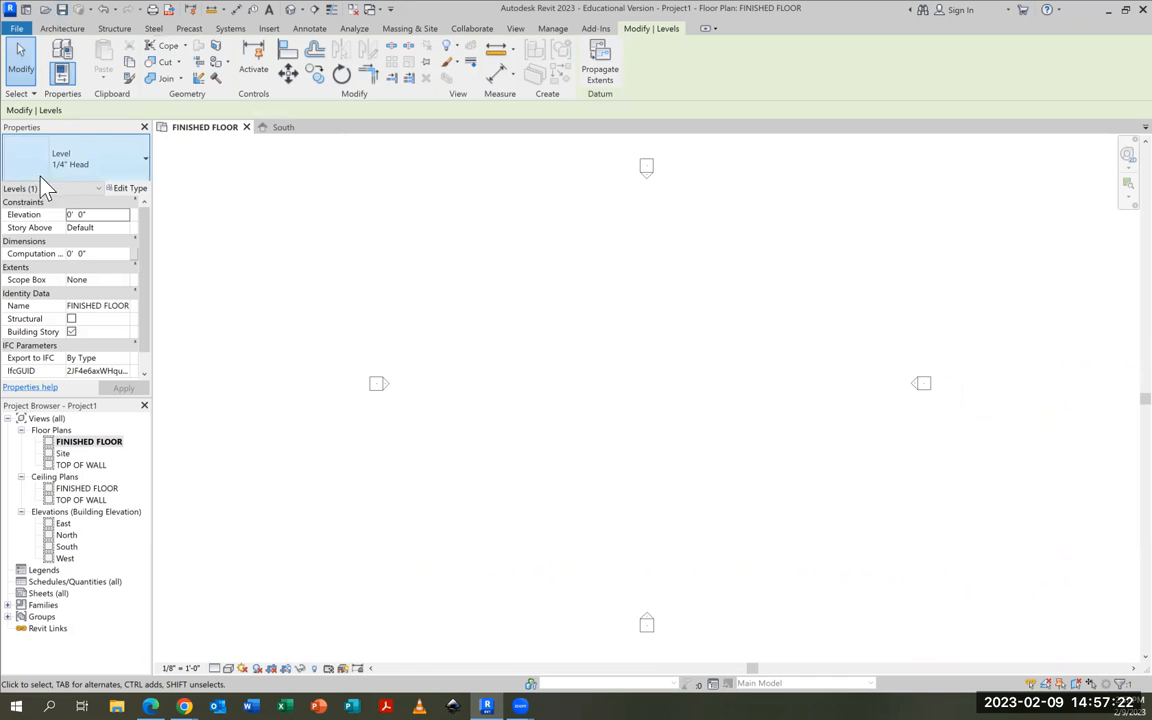
# Draw two connected Generic - 8" walls on the FINISHED FLOOR plan: a horizontal back wall about 15' 6" long and a right side wall running down
pyautogui.click(62, 28)
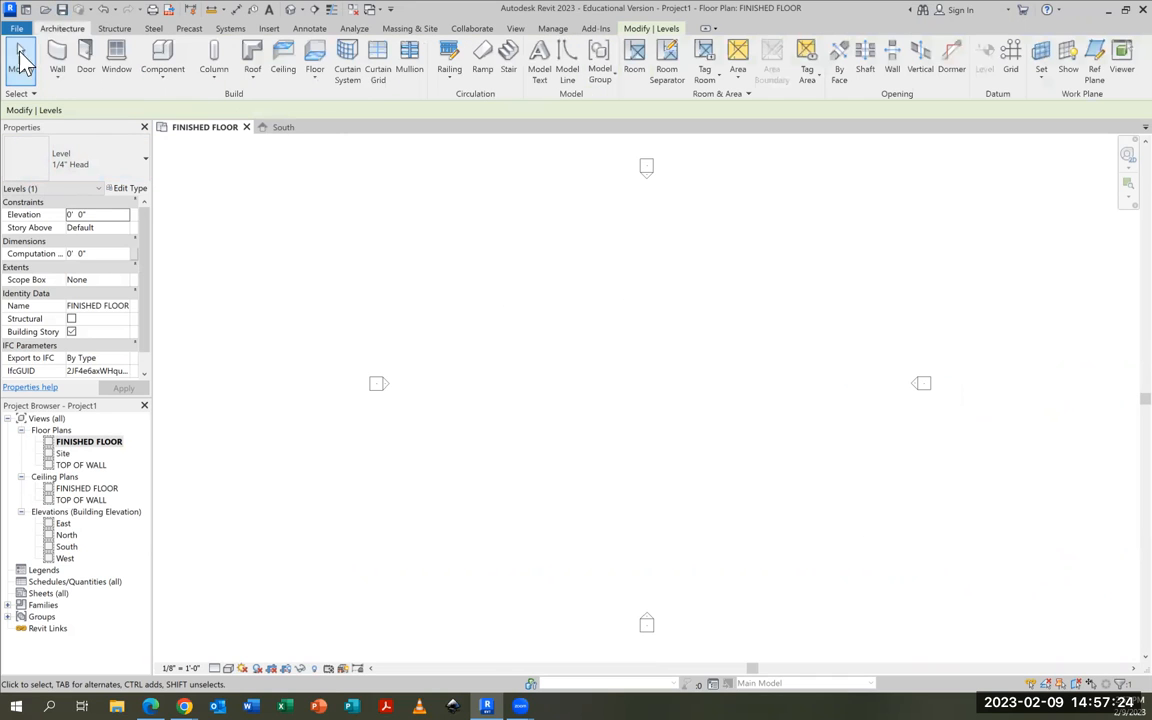
pyautogui.click(59, 62)
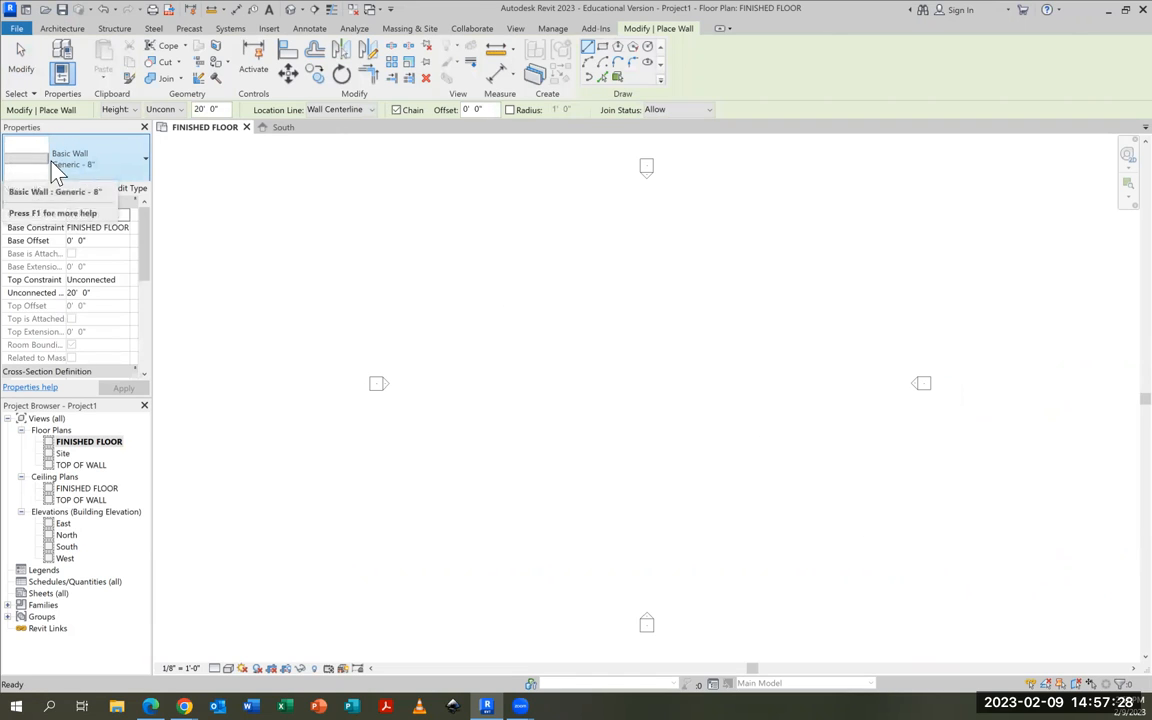
pyautogui.click(527, 294)
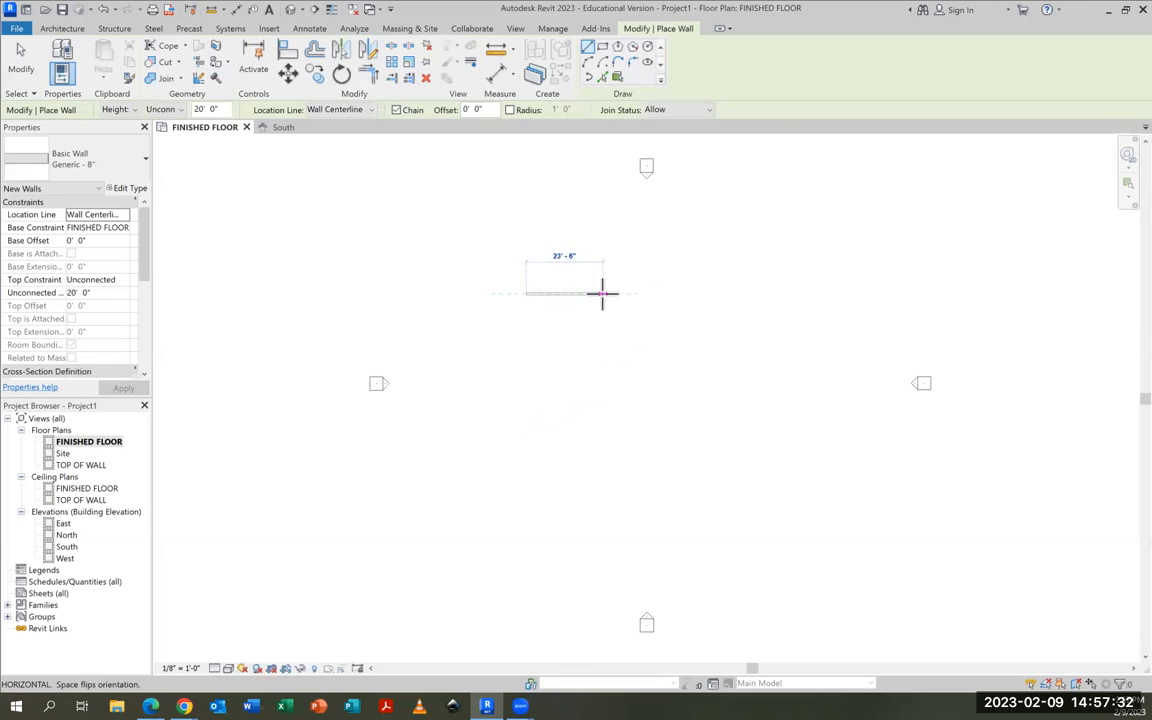
pyautogui.scroll(3, 567, 280)
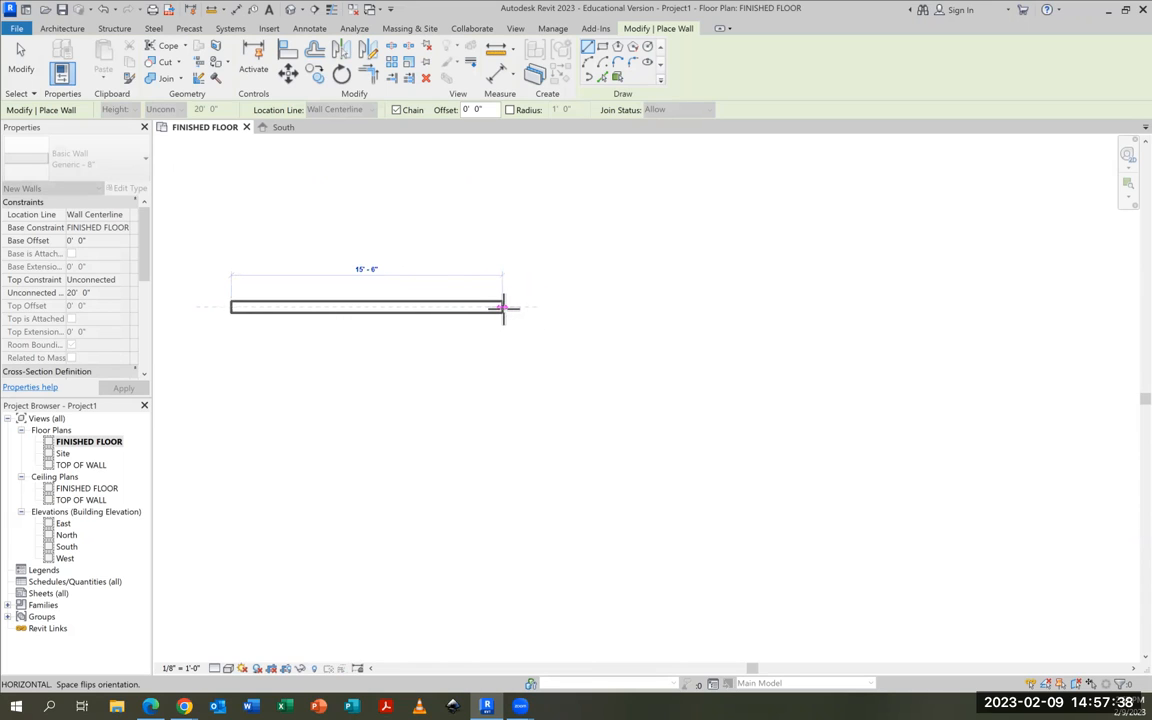
pyautogui.click(504, 307)
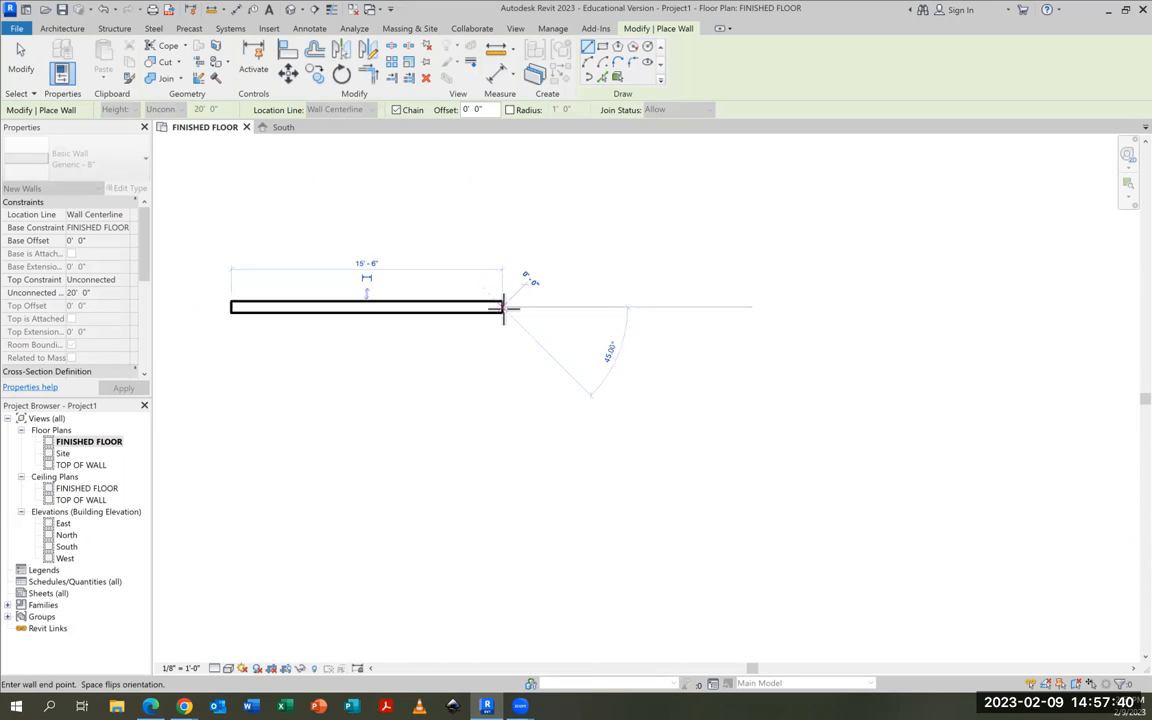
pyautogui.click(502, 480)
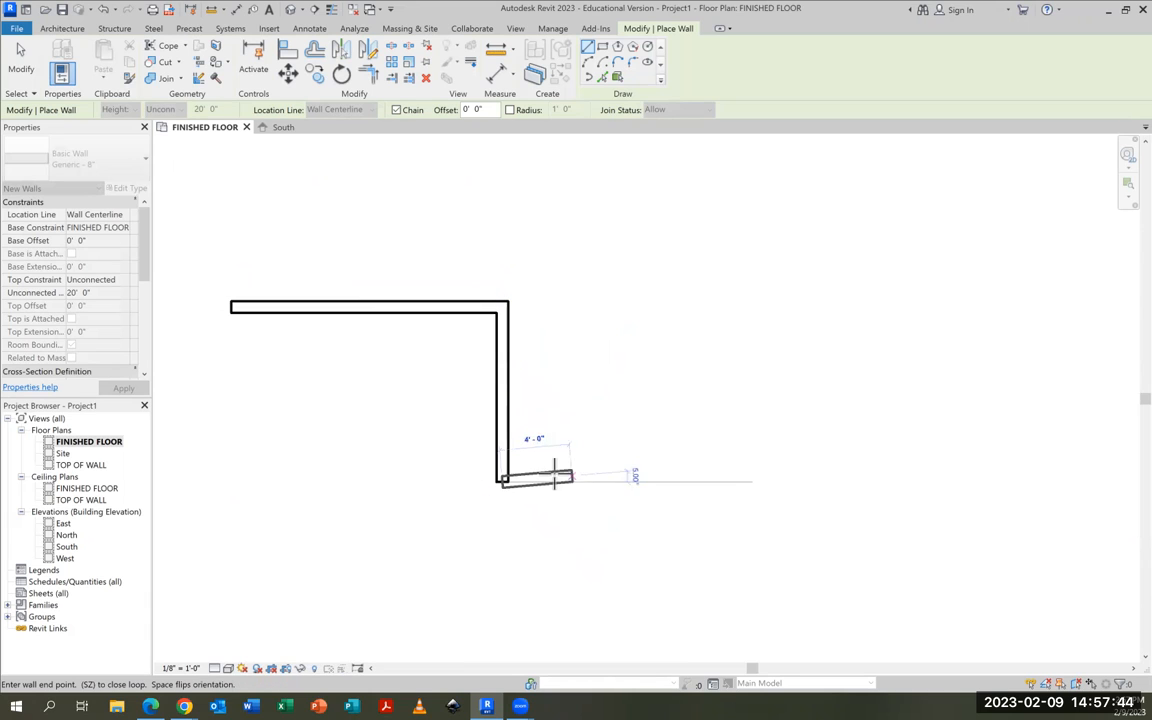
pyautogui.hotkey('ctrl', '1')
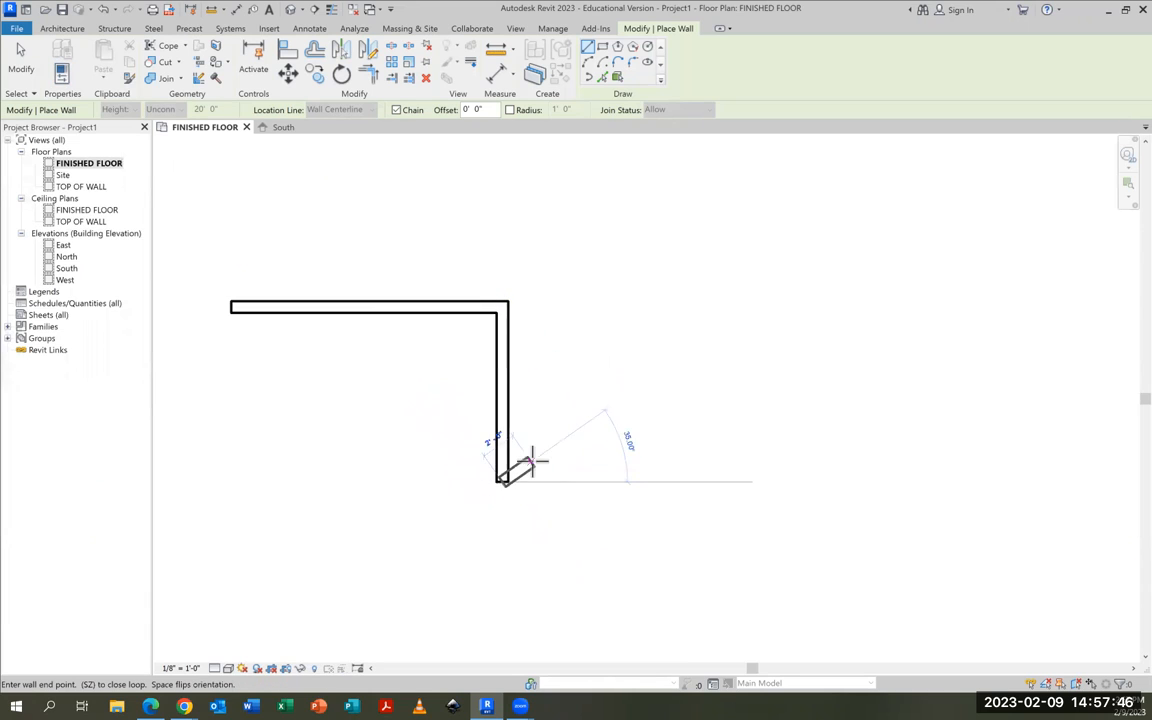
pyautogui.hotkey('ctrl', '1')
pyautogui.press('Escape')
pyautogui.press('Escape')
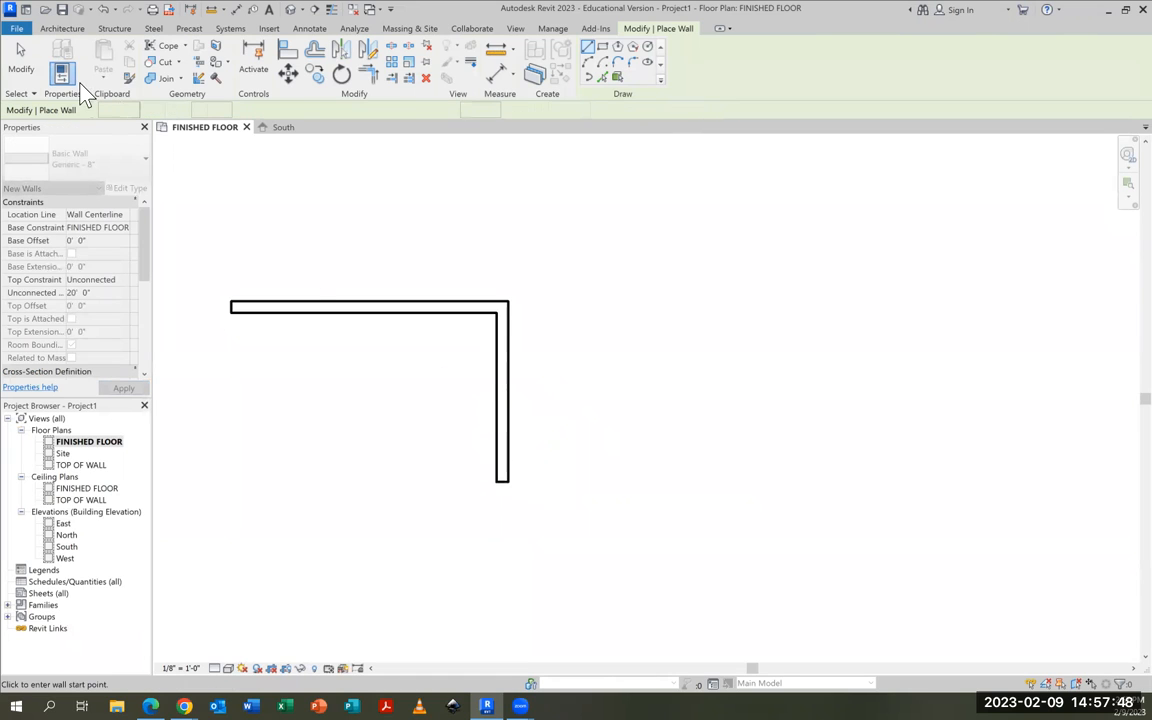
# Draw a left side wall about 10' 6" long, running down perpendicular from the open end of the back wall
pyautogui.click(76, 30)
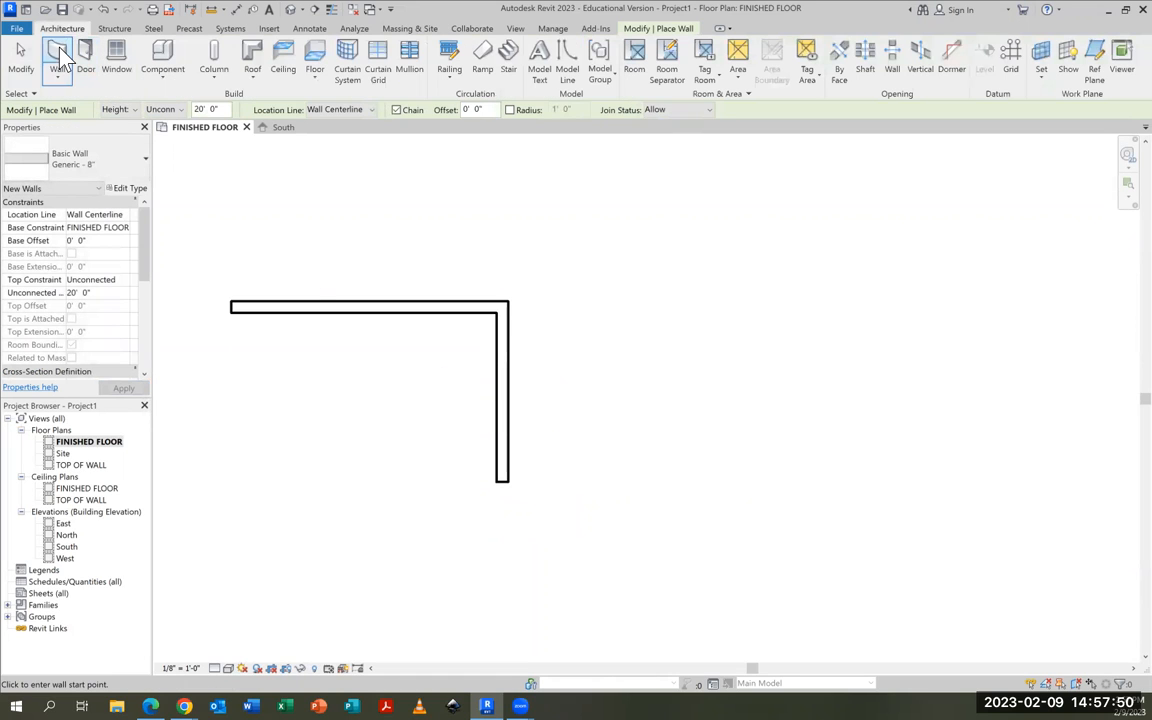
pyautogui.click(231, 305)
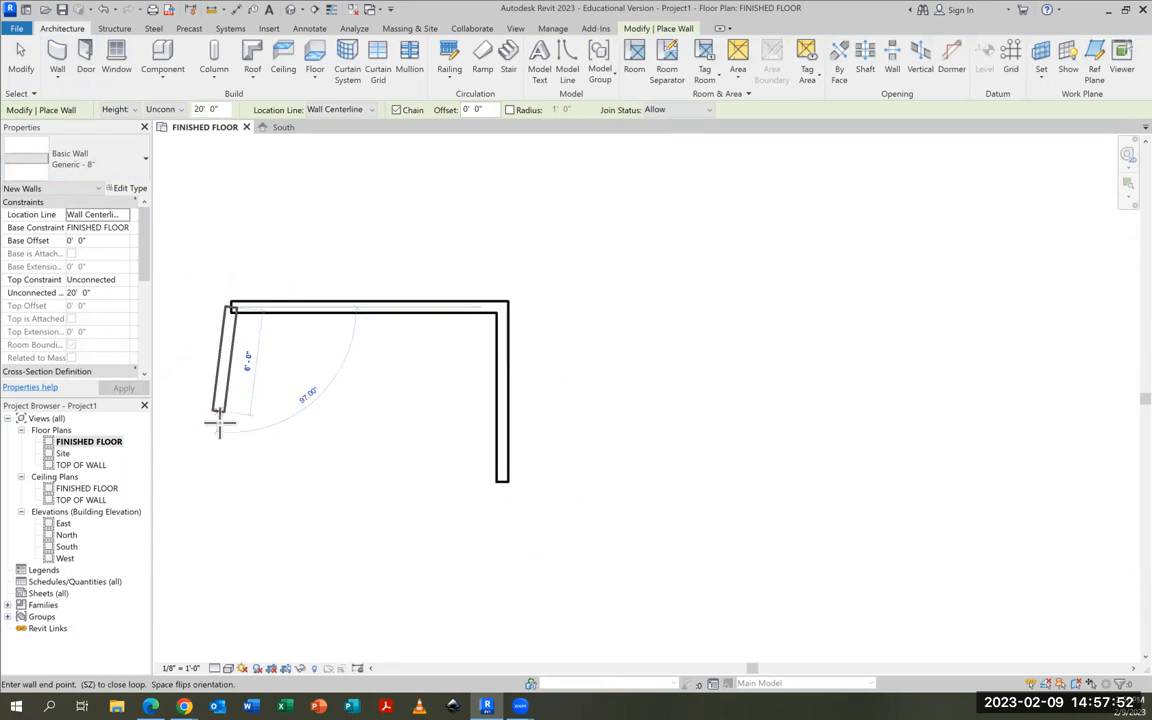
pyautogui.click(229, 492)
pyautogui.press('Escape')
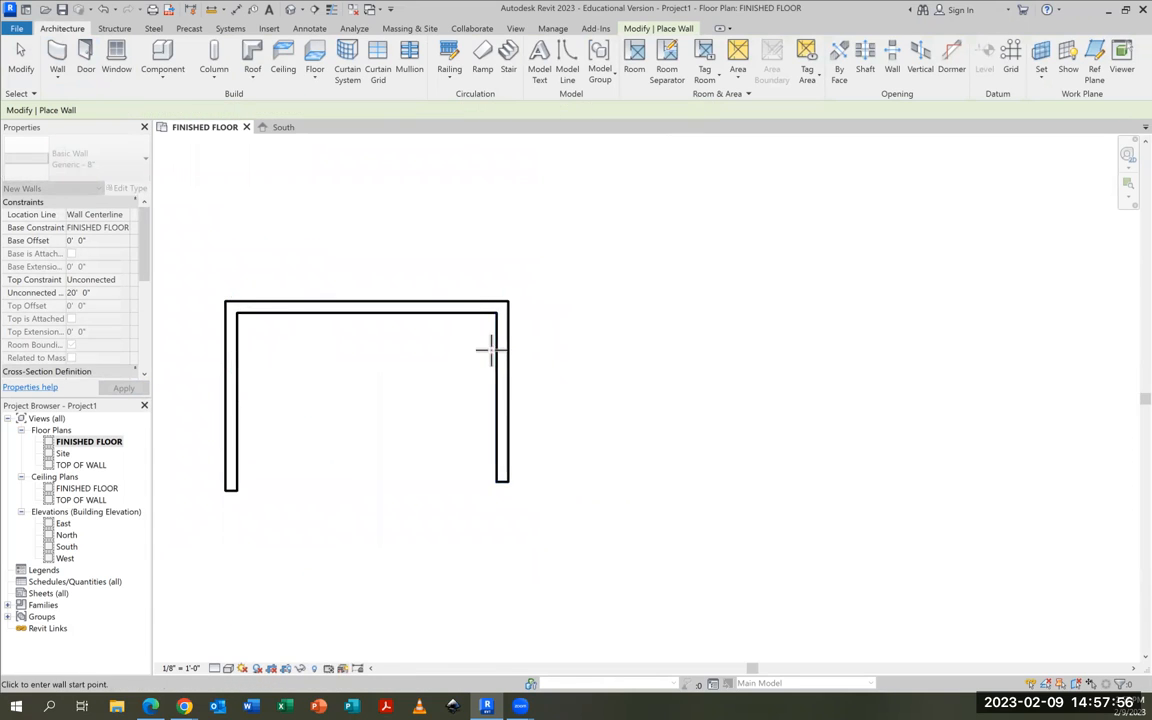
pyautogui.scroll(-2, 802, 417)
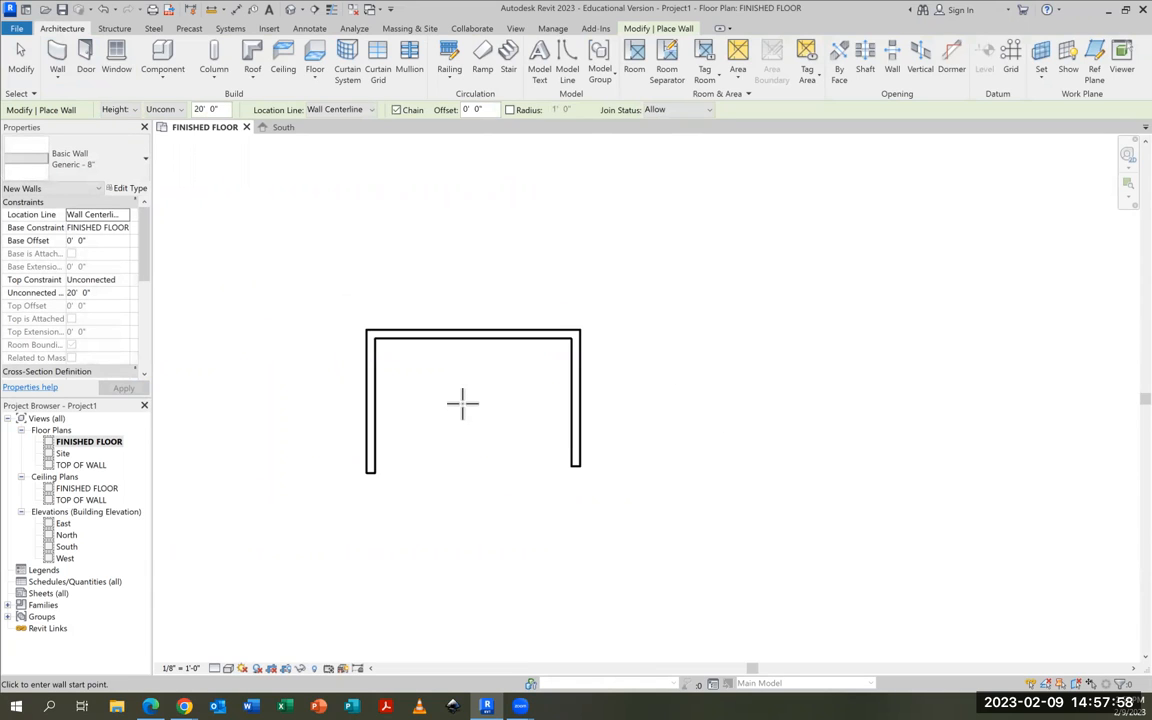
pyautogui.scroll(2, 462, 403)
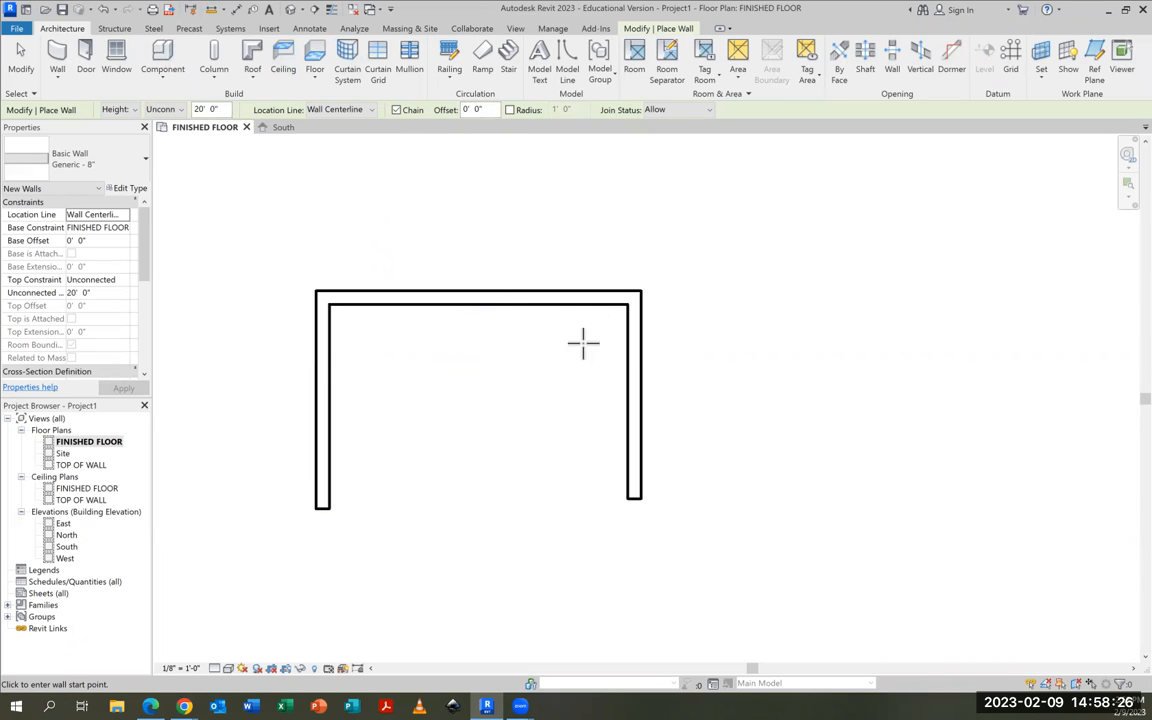
# Start placing a component and browse to the Base Cabinets folder in the Casework family library
pyautogui.click(162, 58)
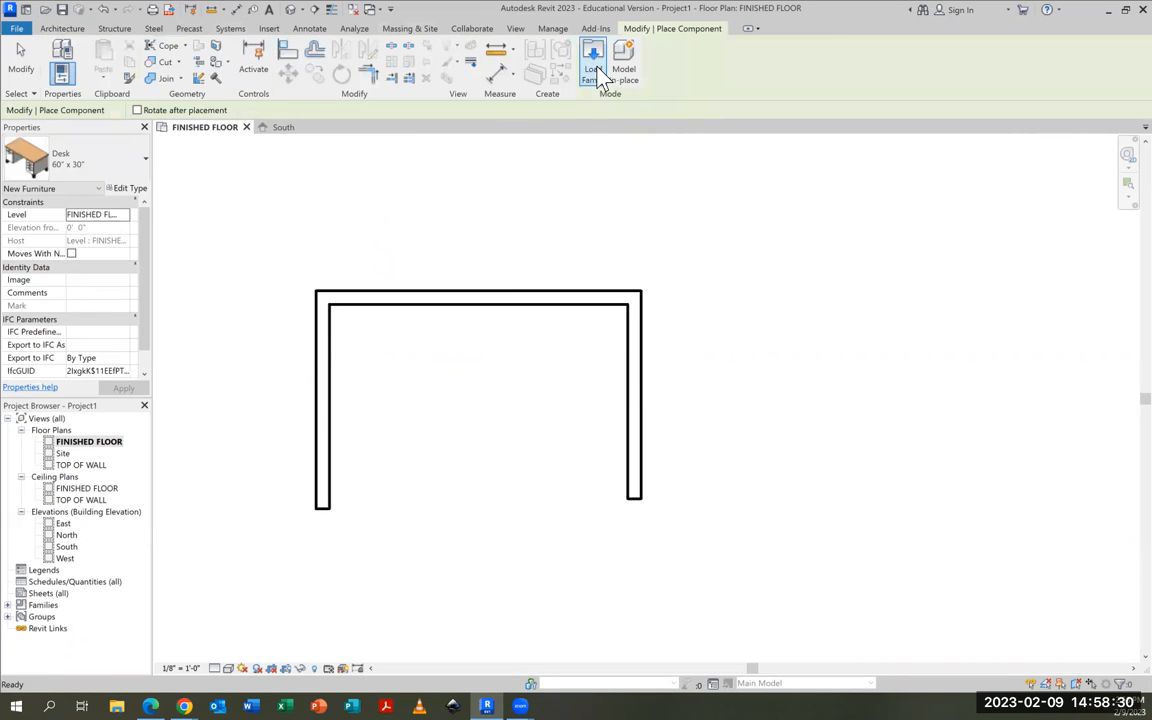
pyautogui.click(595, 72)
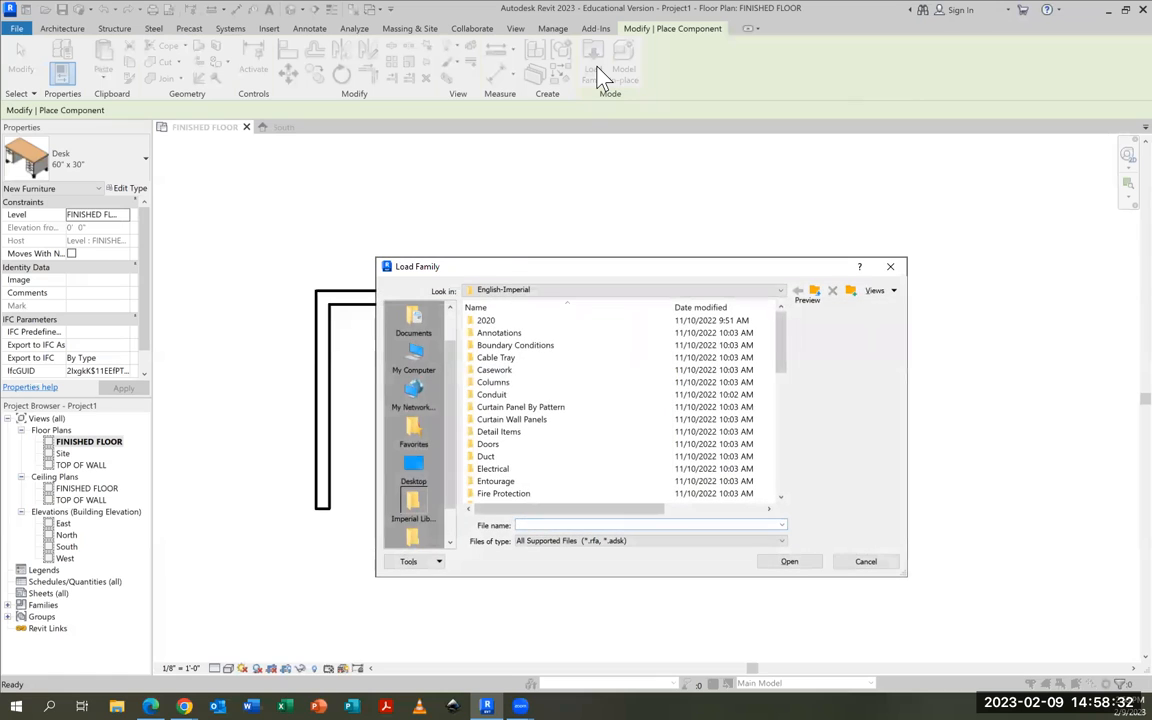
pyautogui.doubleClick(492, 370)
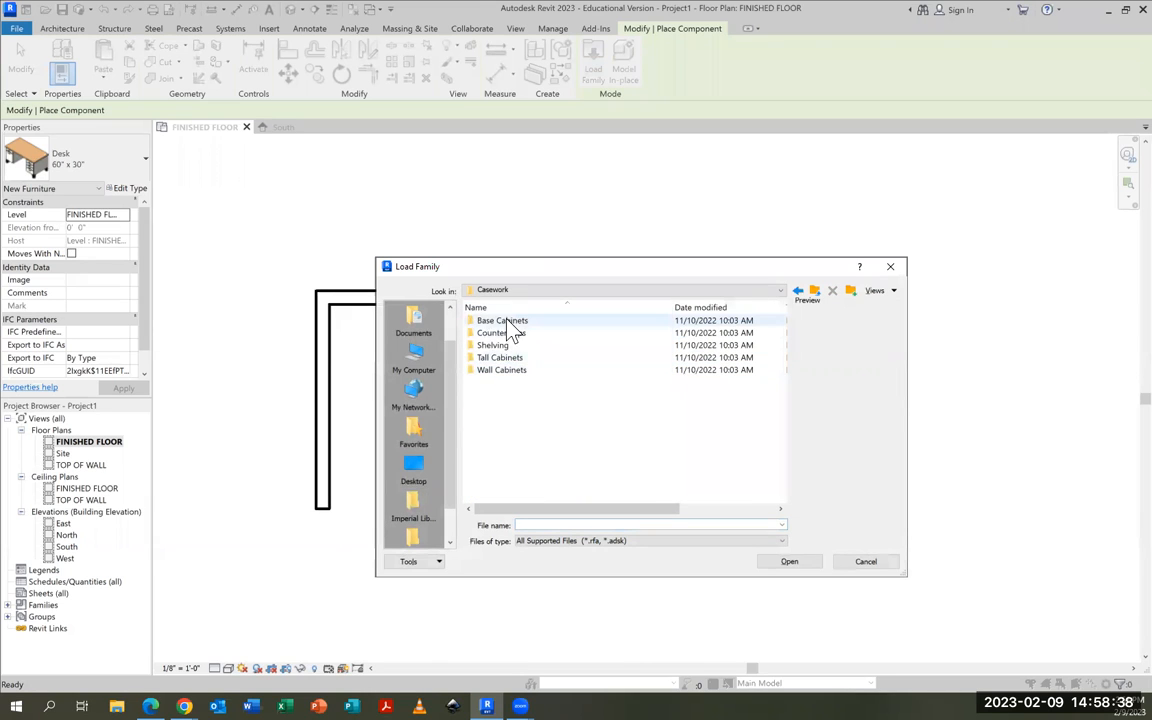
pyautogui.doubleClick(490, 321)
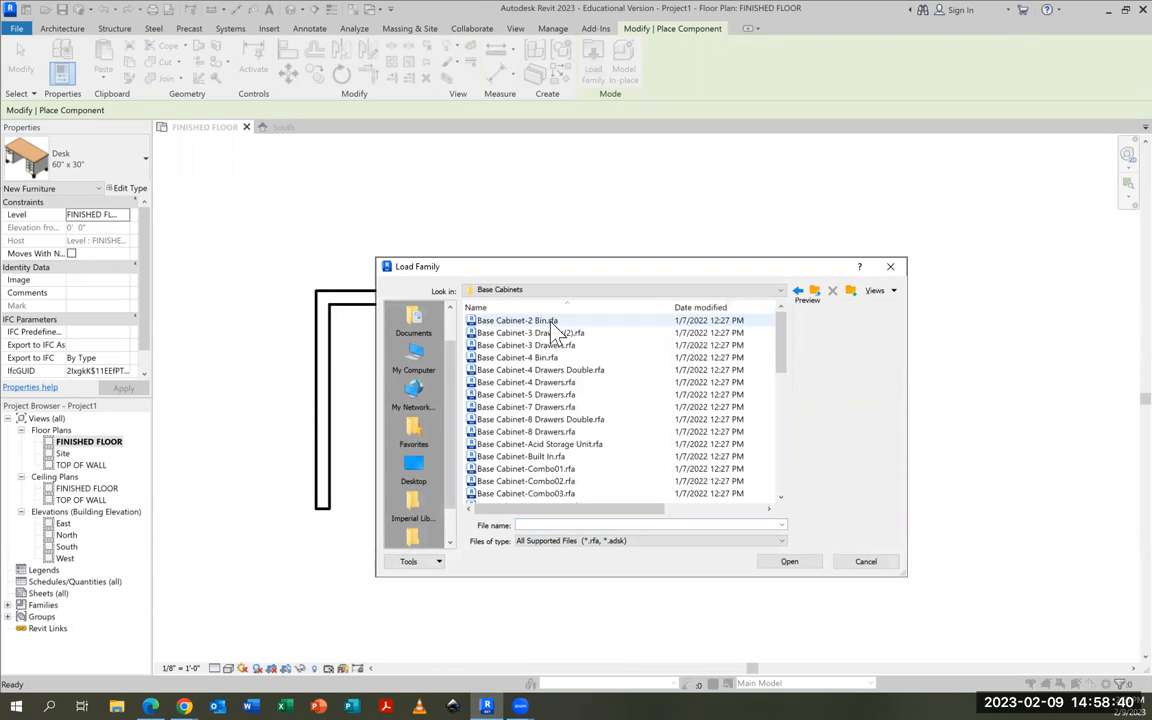
# Find the square corner base cabinet among the families and load Base Cabinet-Corner Unit-Square.rfa into the project
pyautogui.scroll(-1, 530, 335)
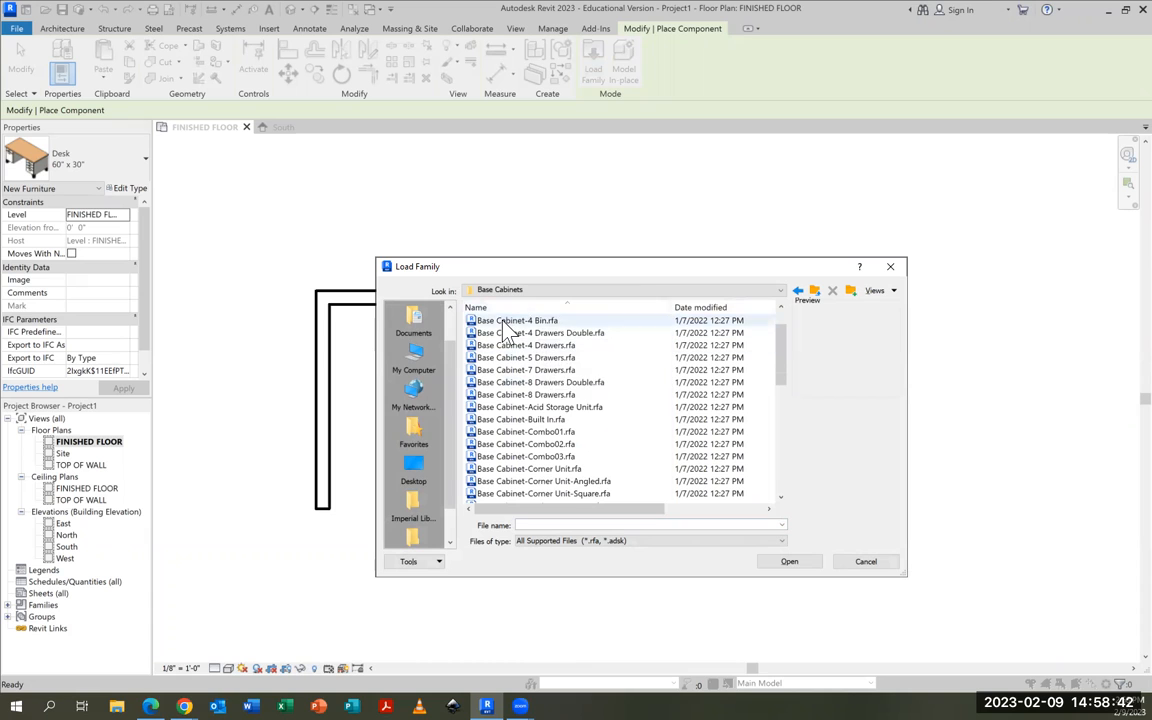
pyautogui.scroll(-10, 507, 335)
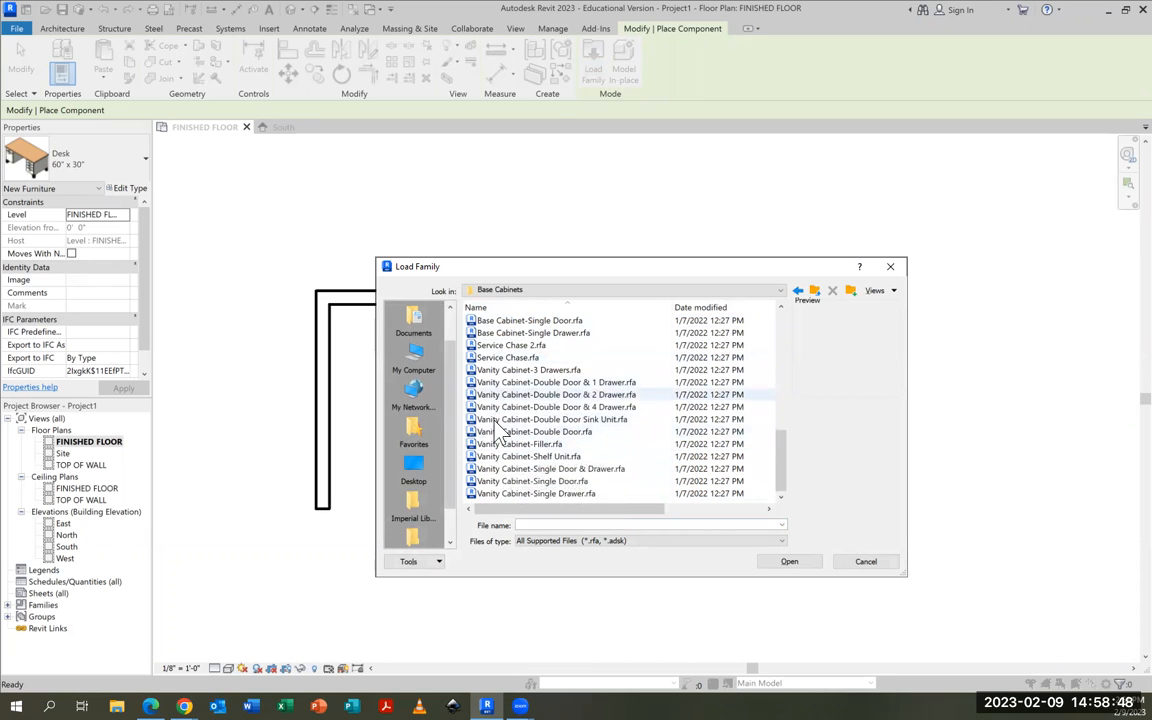
pyautogui.scroll(4, 490, 410)
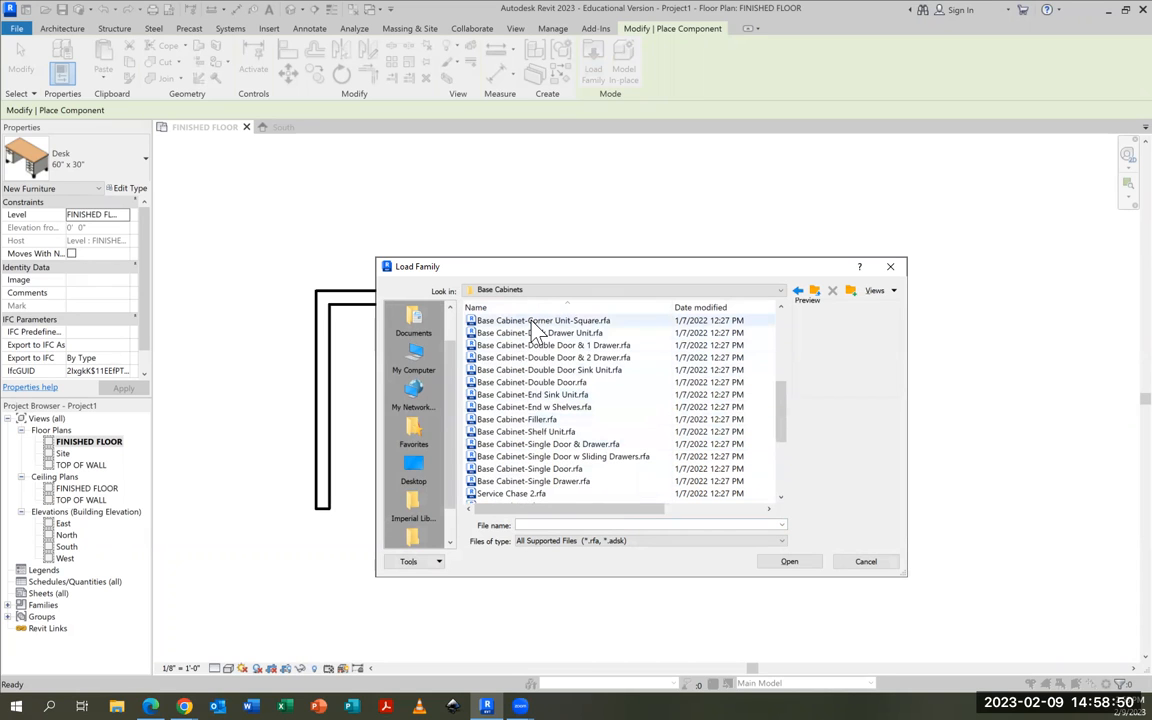
pyautogui.scroll(-1, 540, 327)
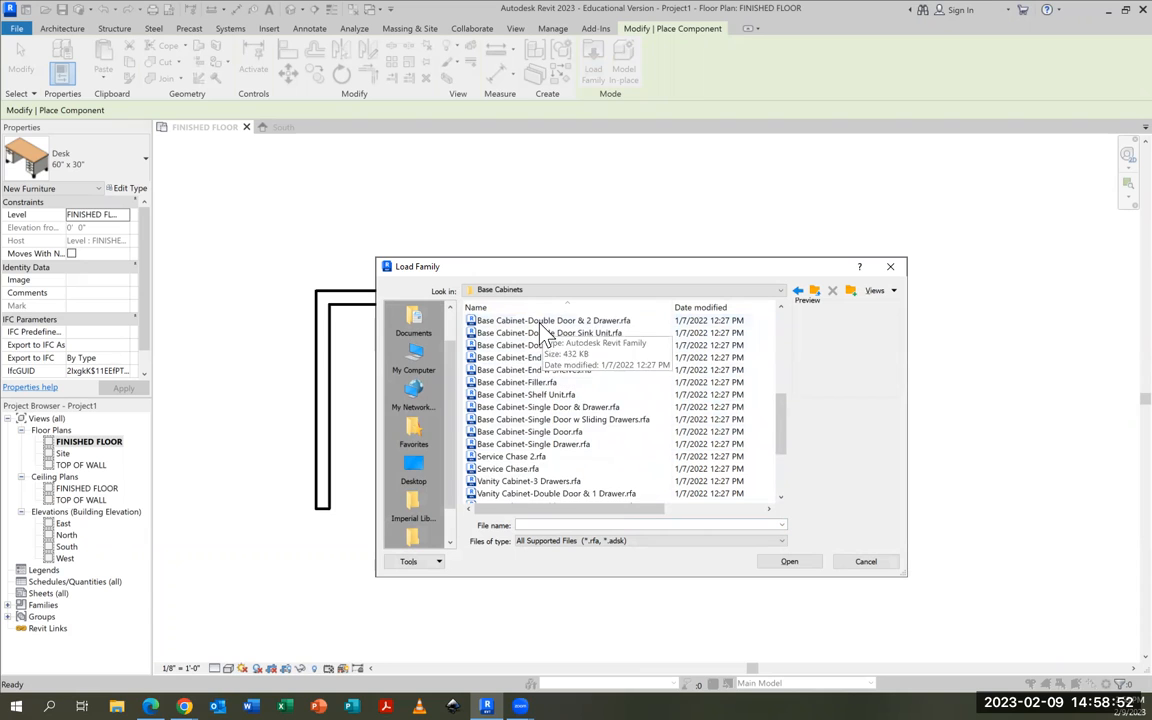
pyautogui.scroll(2, 545, 395)
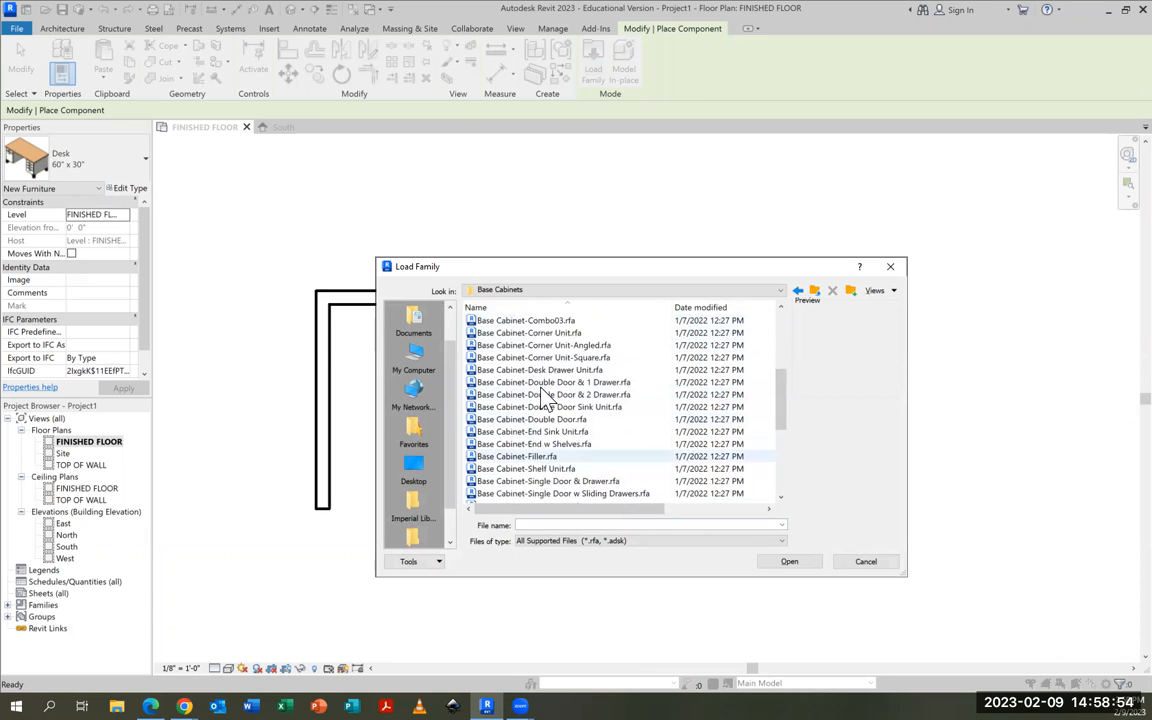
pyautogui.scroll(1, 568, 345)
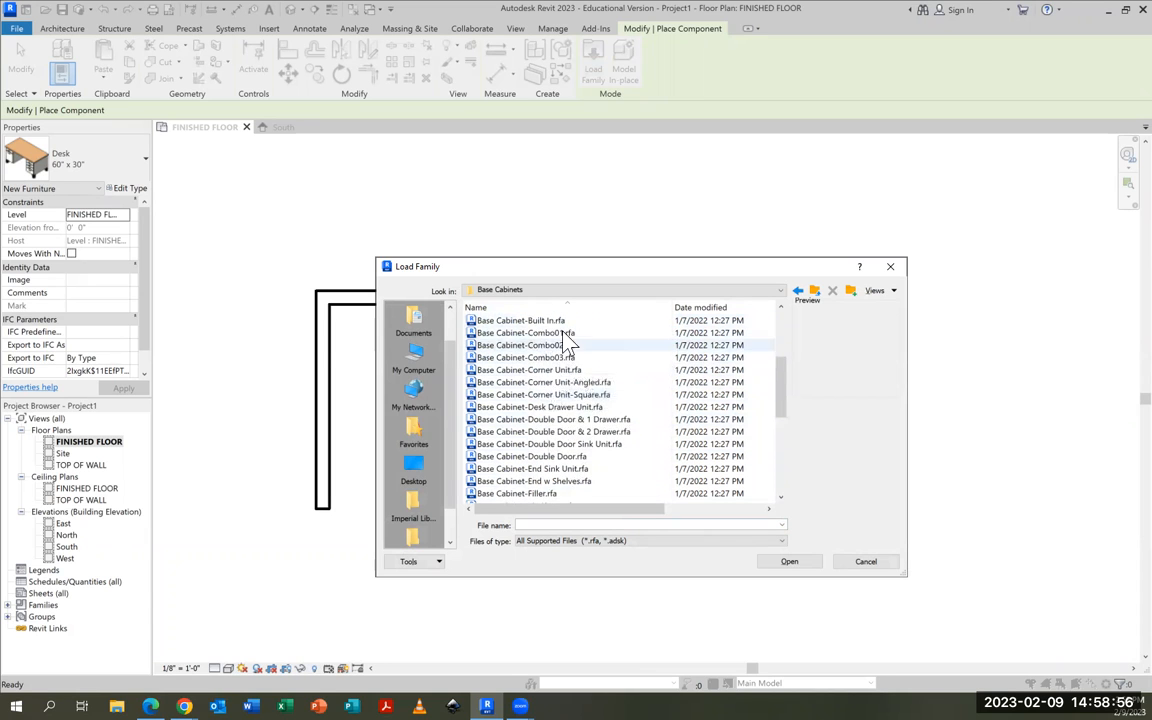
pyautogui.click(540, 382)
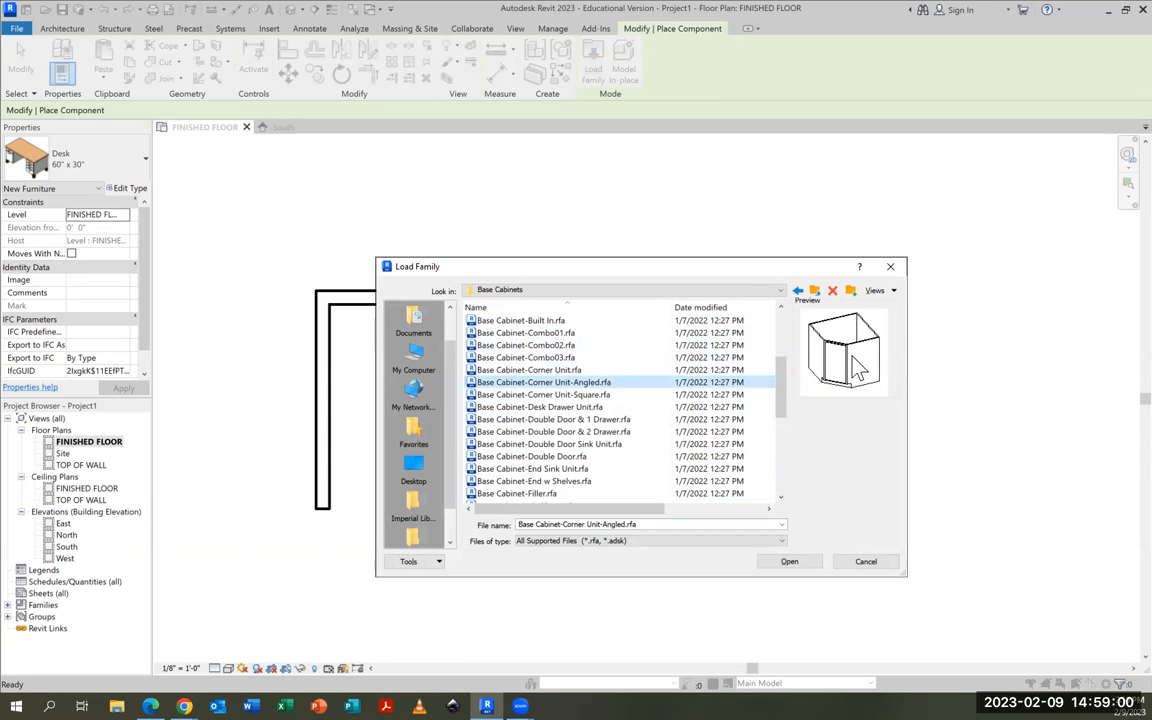
pyautogui.press('Down')
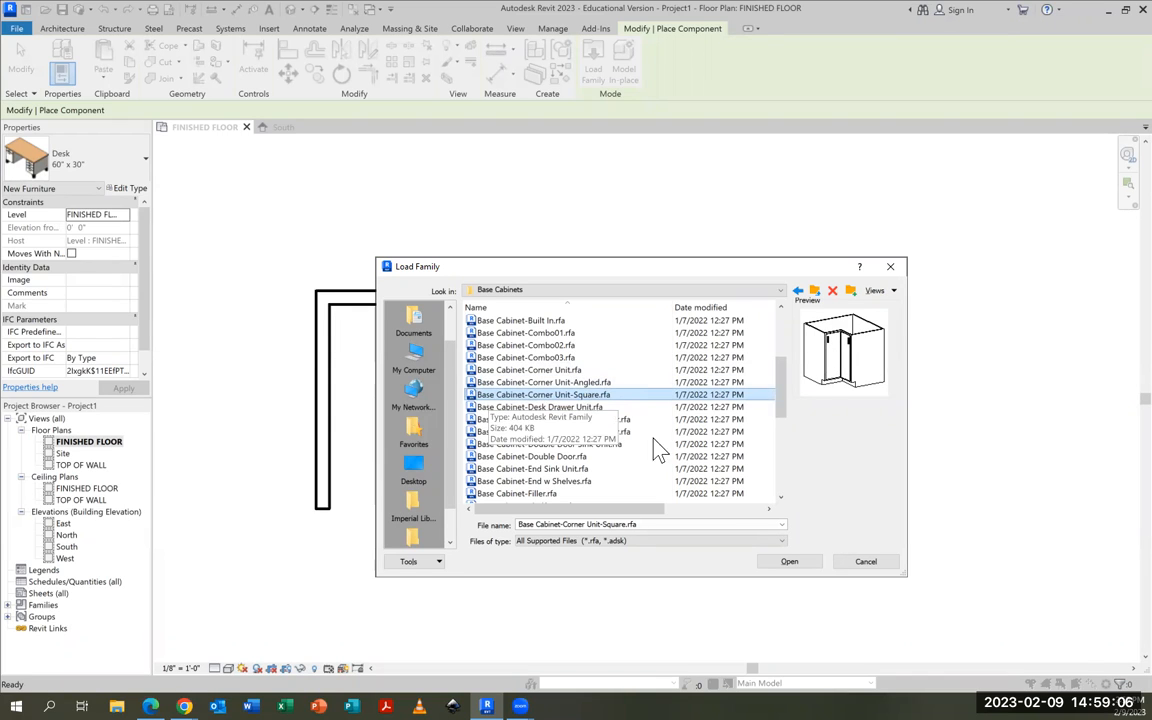
pyautogui.click(795, 566)
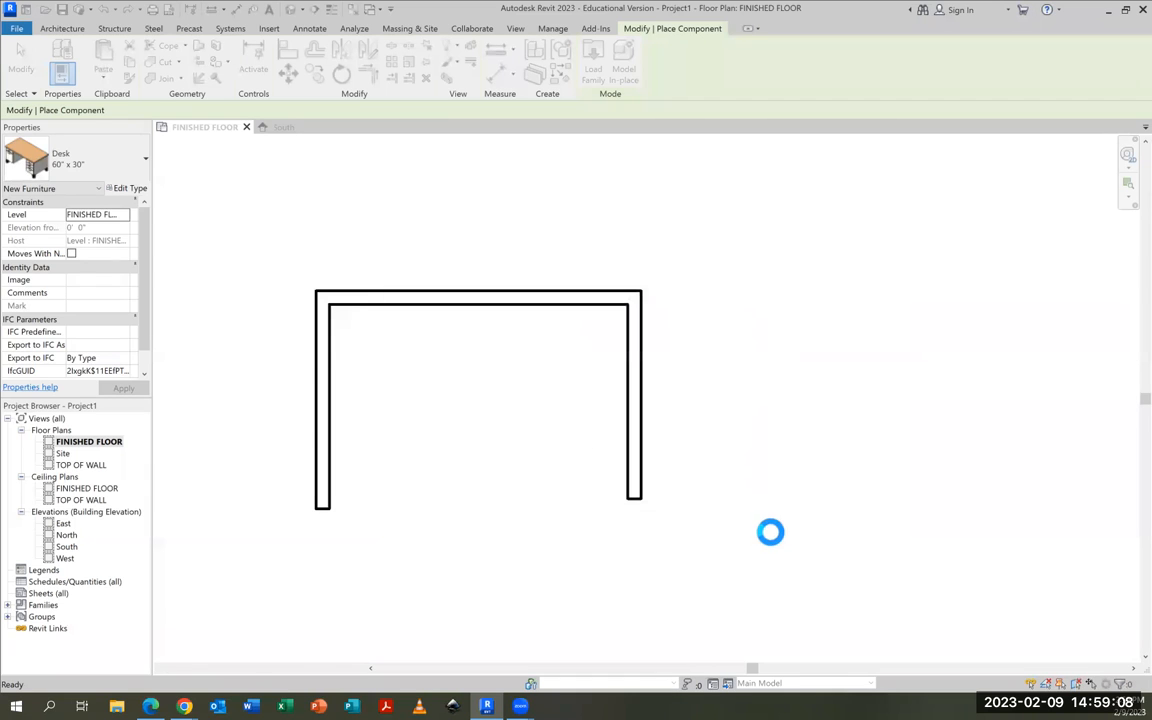
# Place a 36" Base Cabinet-Corner Unit-Square in the inside corner where the back wall meets the right side wall
pyautogui.click(120, 165)
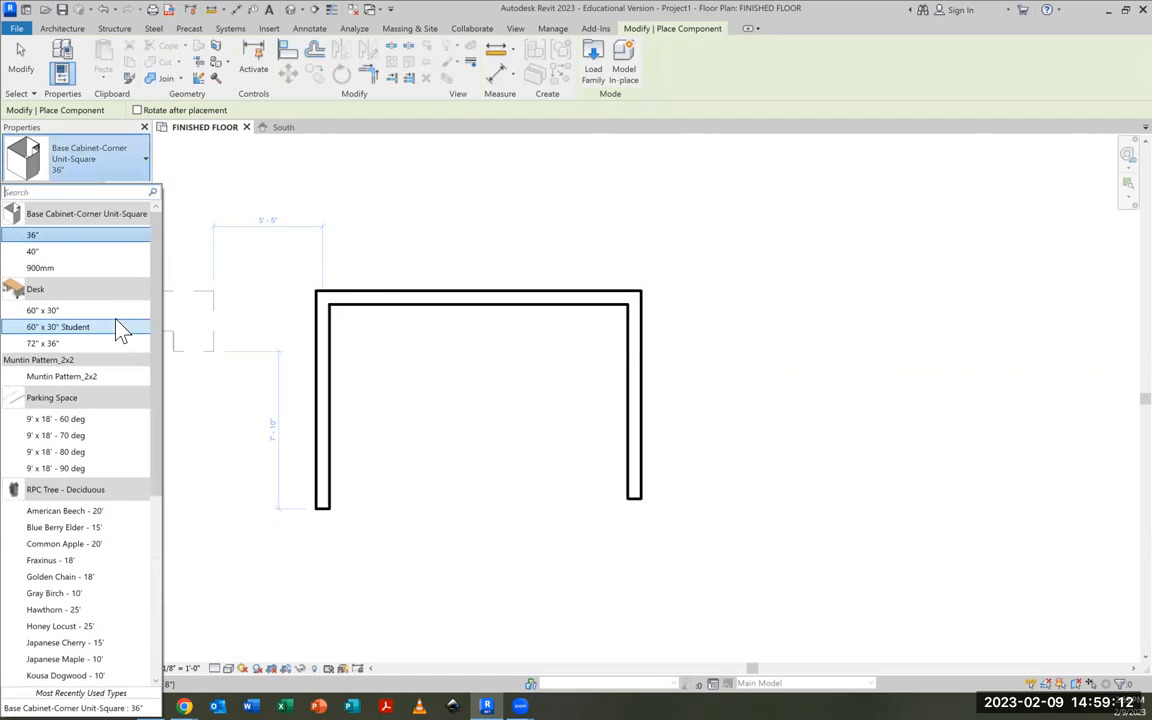
pyautogui.moveTo(124, 218)
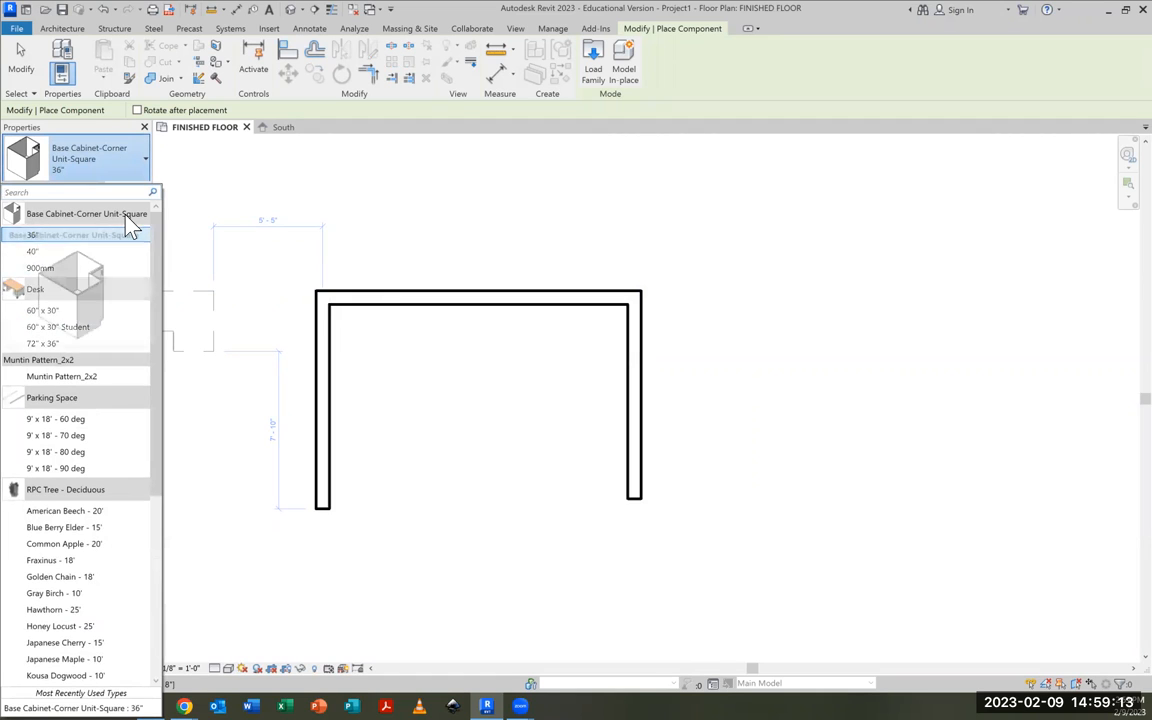
pyautogui.click(36, 240)
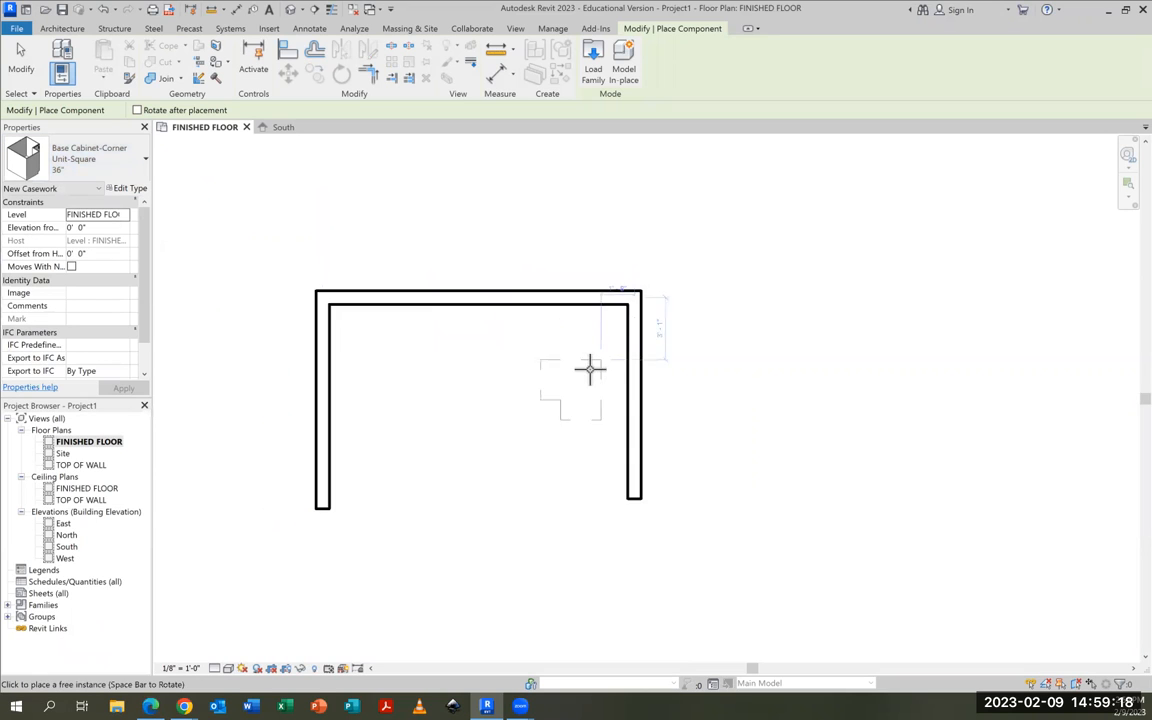
pyautogui.click(594, 306)
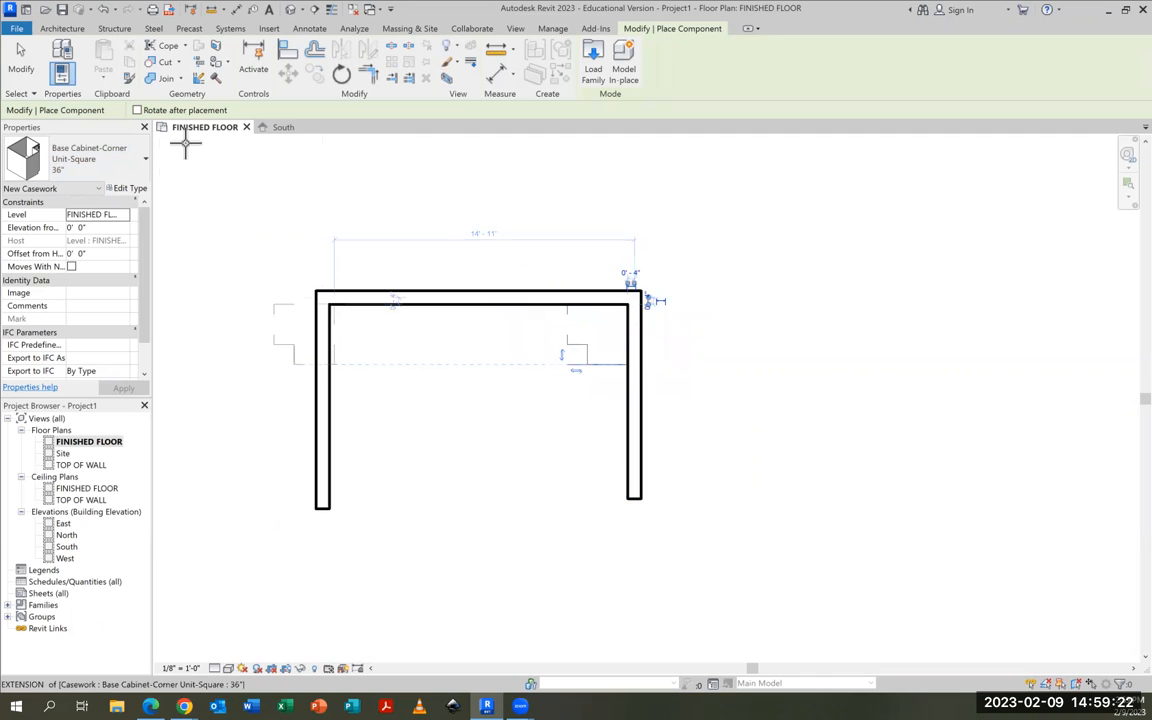
pyautogui.click(21, 62)
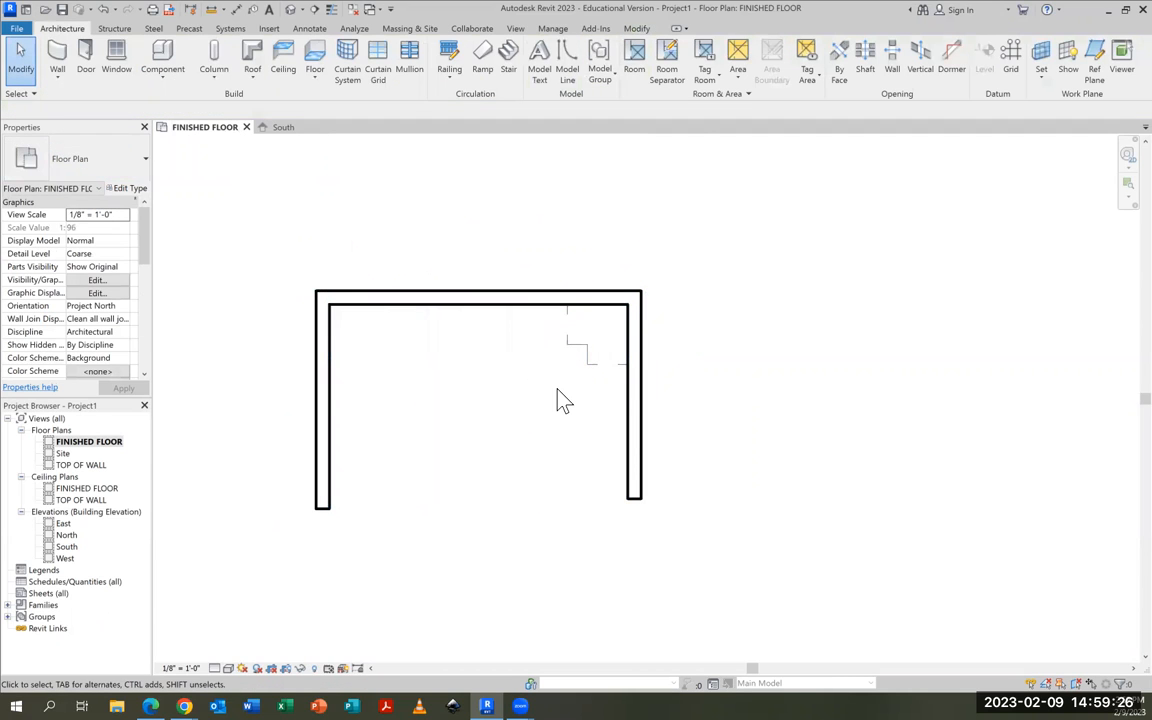
# Try to rotate the corner base cabinet 90° clockwise about its center
pyautogui.moveTo(578, 392); pyautogui.dragTo(585, 353)
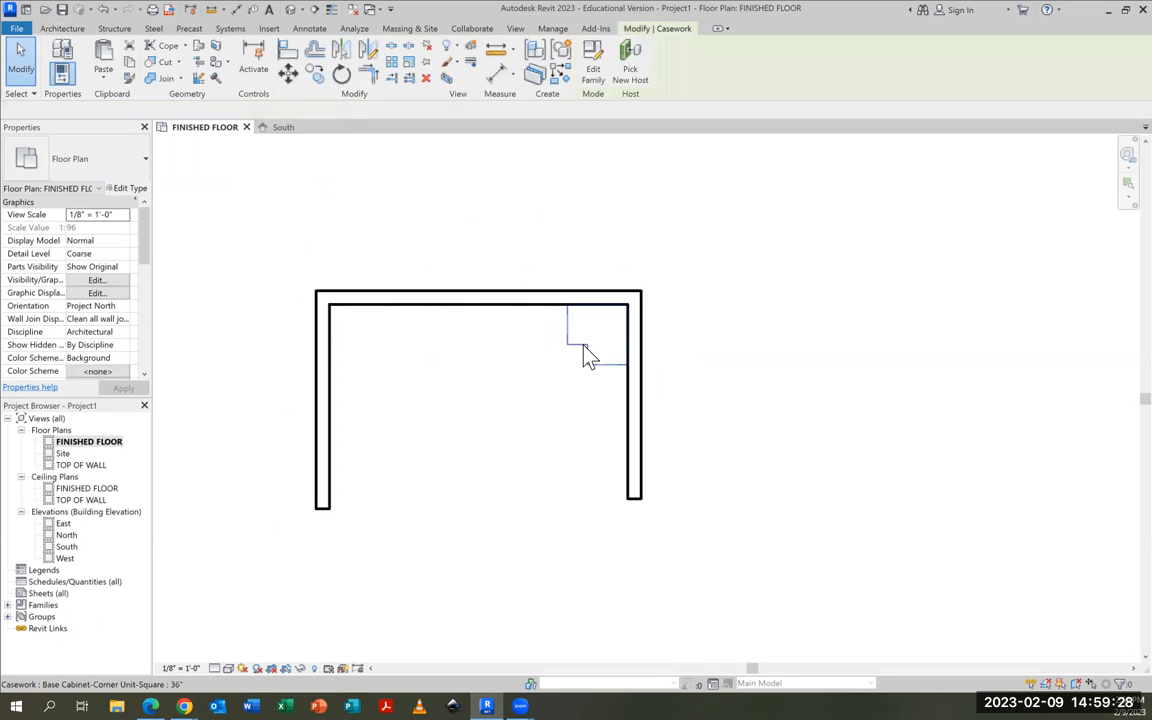
pyautogui.click(342, 74)
pyautogui.click(599, 420)
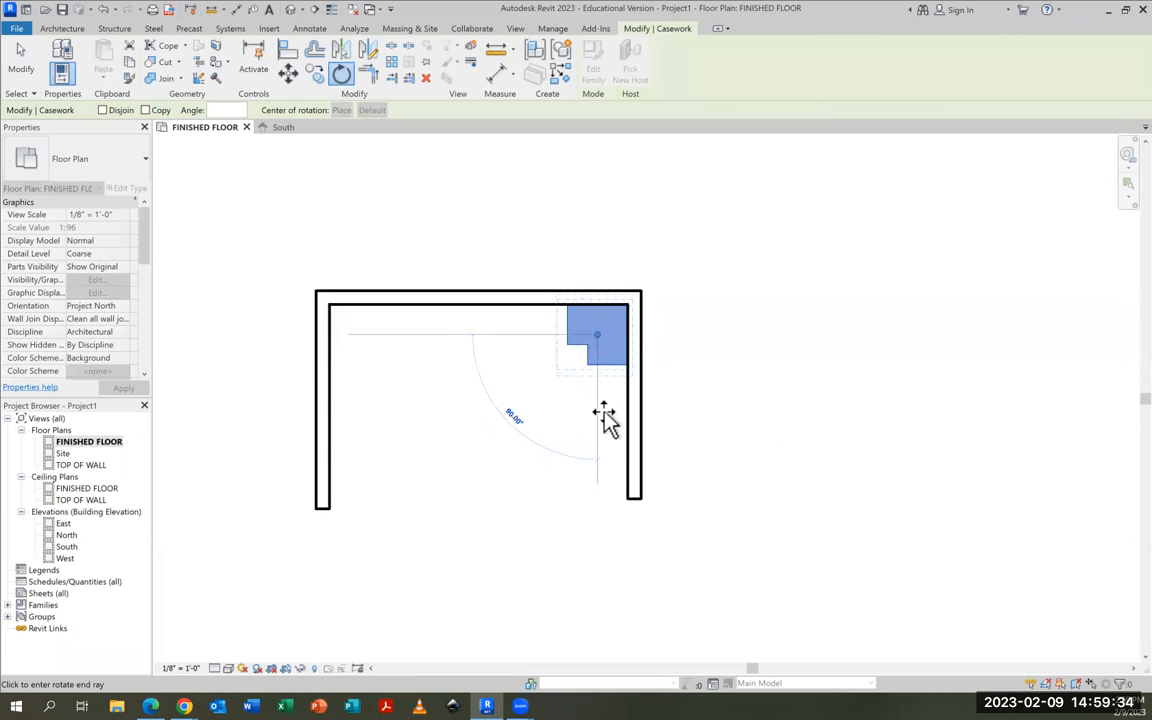
pyautogui.click(504, 338)
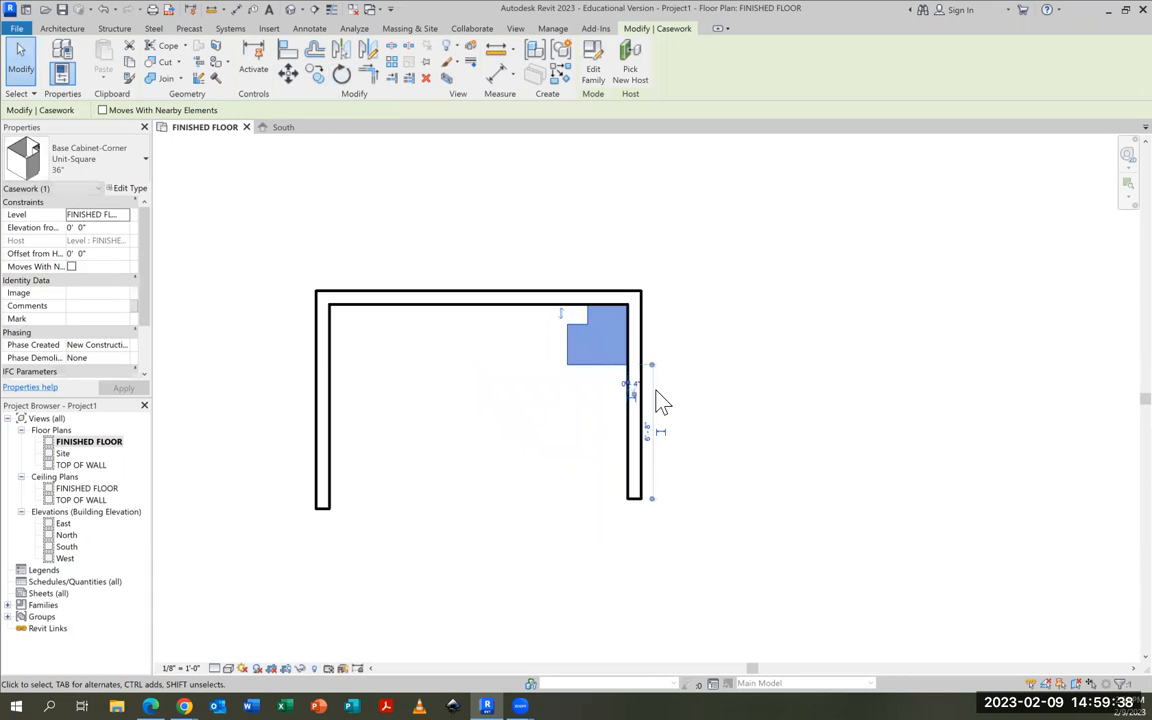
pyautogui.press('Escape')
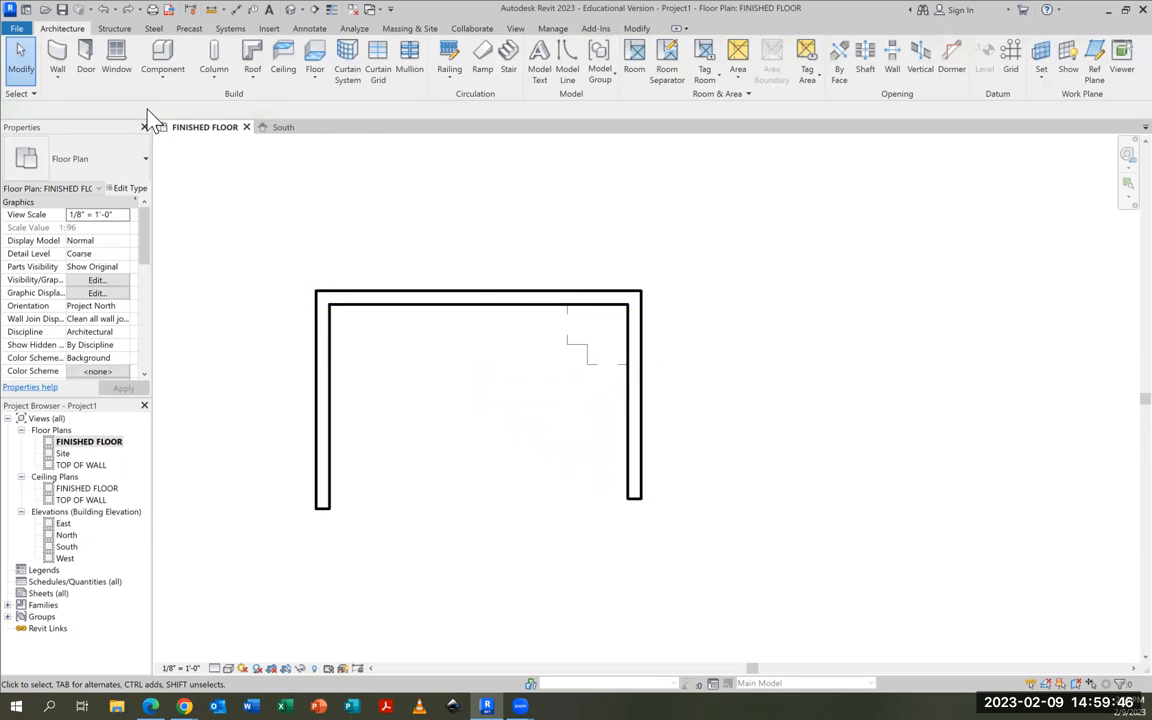
# Start placing a component and load Dishwasher.rfa from the Specialty Equipment > Domestic > Mid-Range folder of the English-Imperial library
pyautogui.click(163, 62)
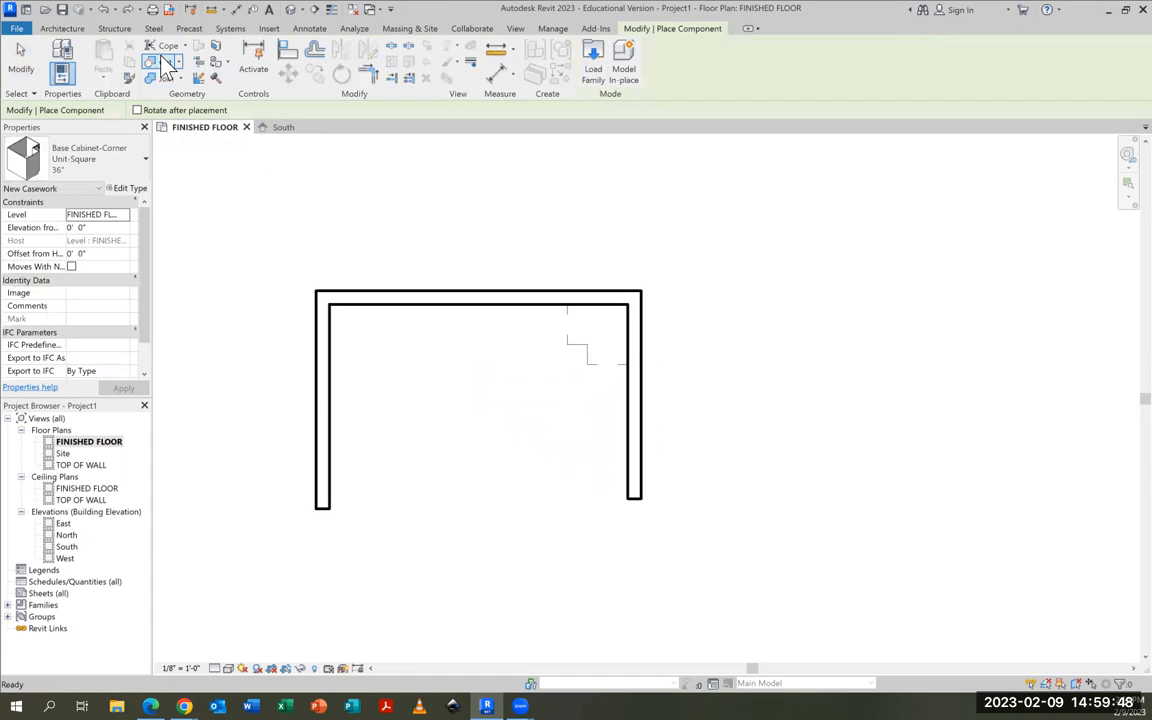
pyautogui.click(593, 72)
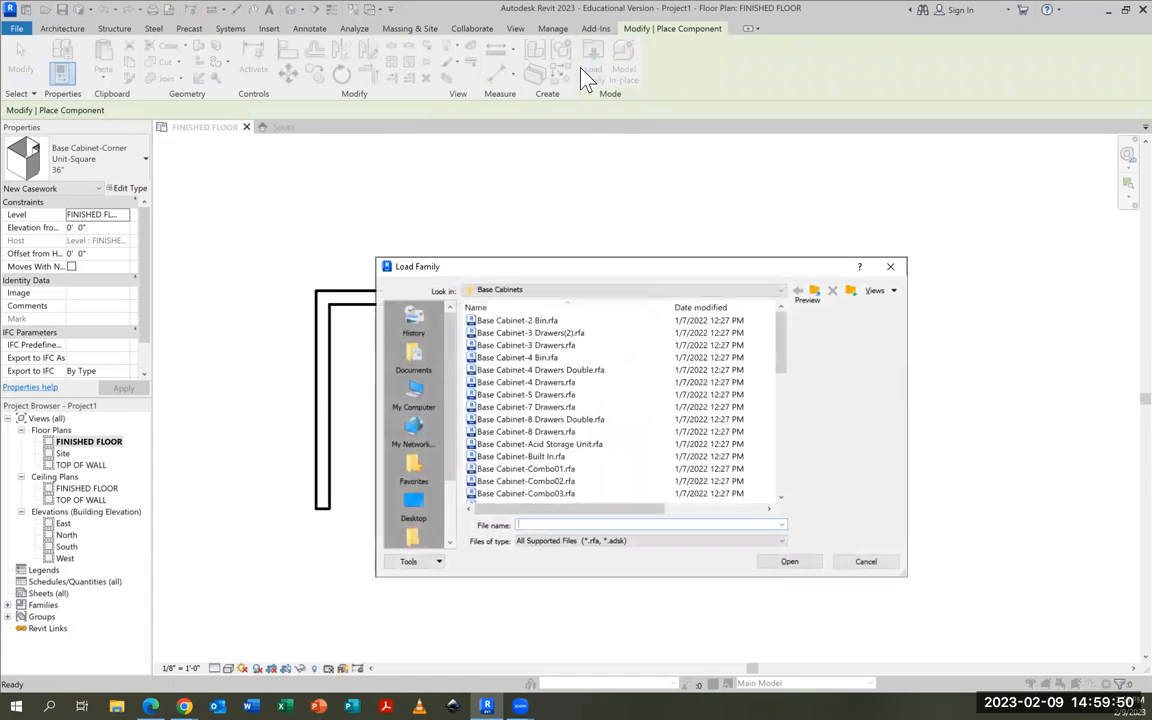
pyautogui.click(509, 289)
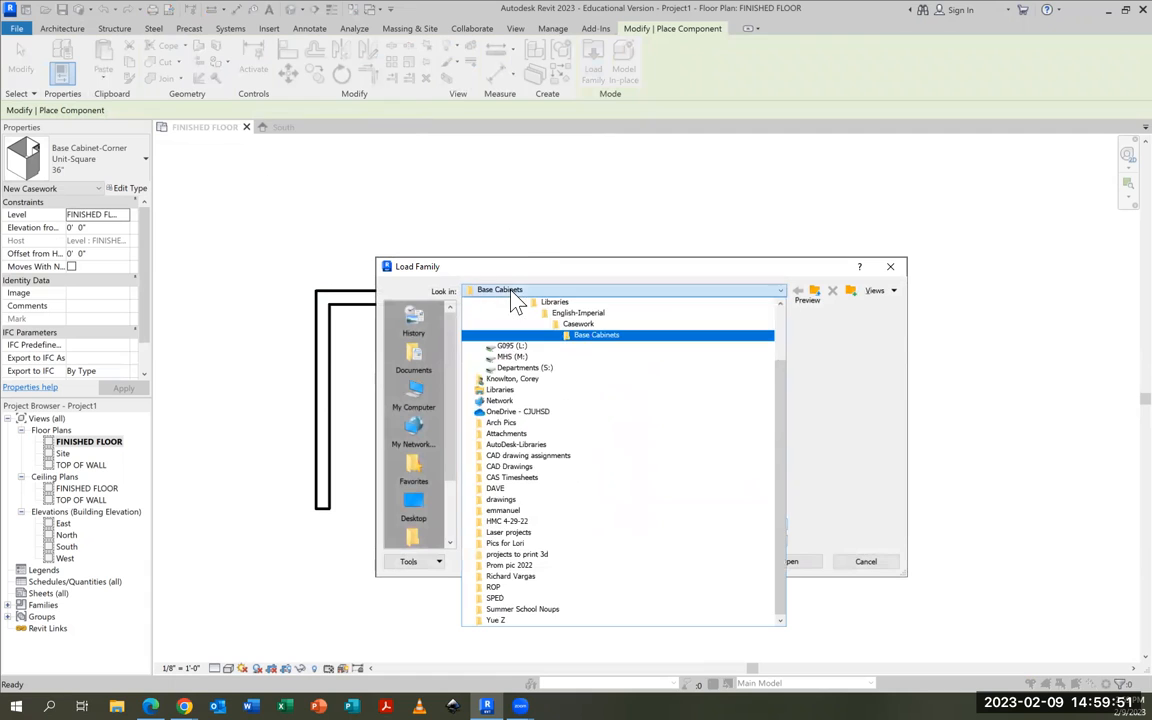
pyautogui.click(596, 314)
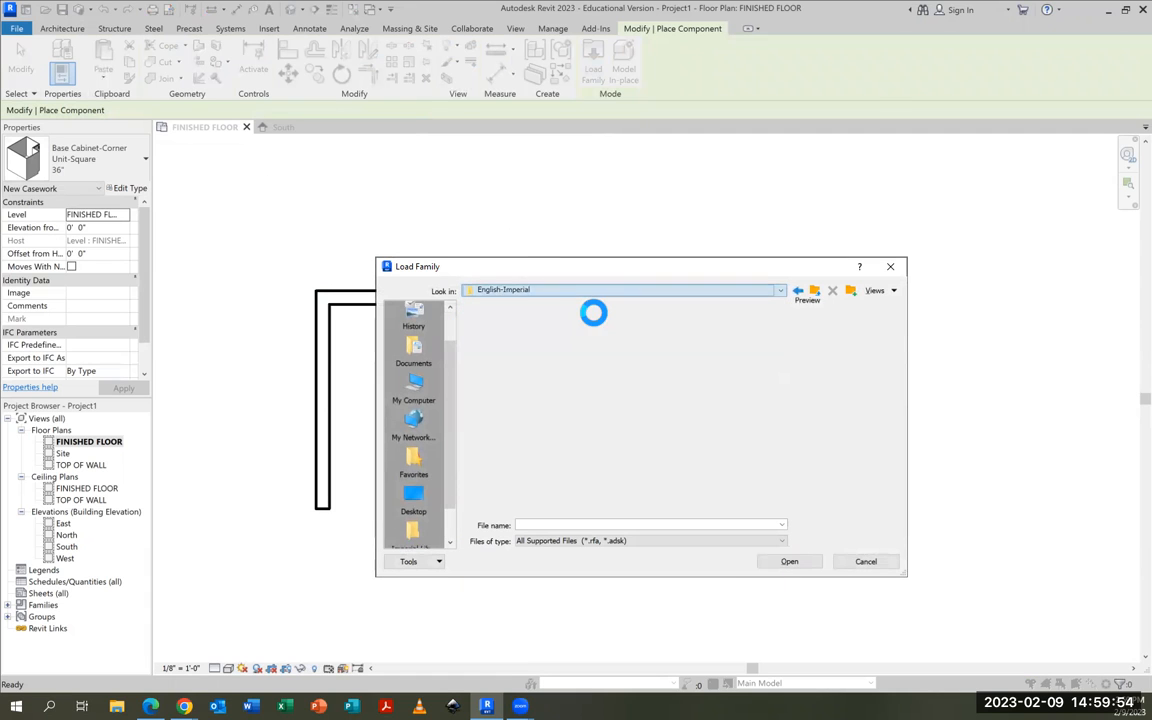
pyautogui.scroll(-2, 555, 342)
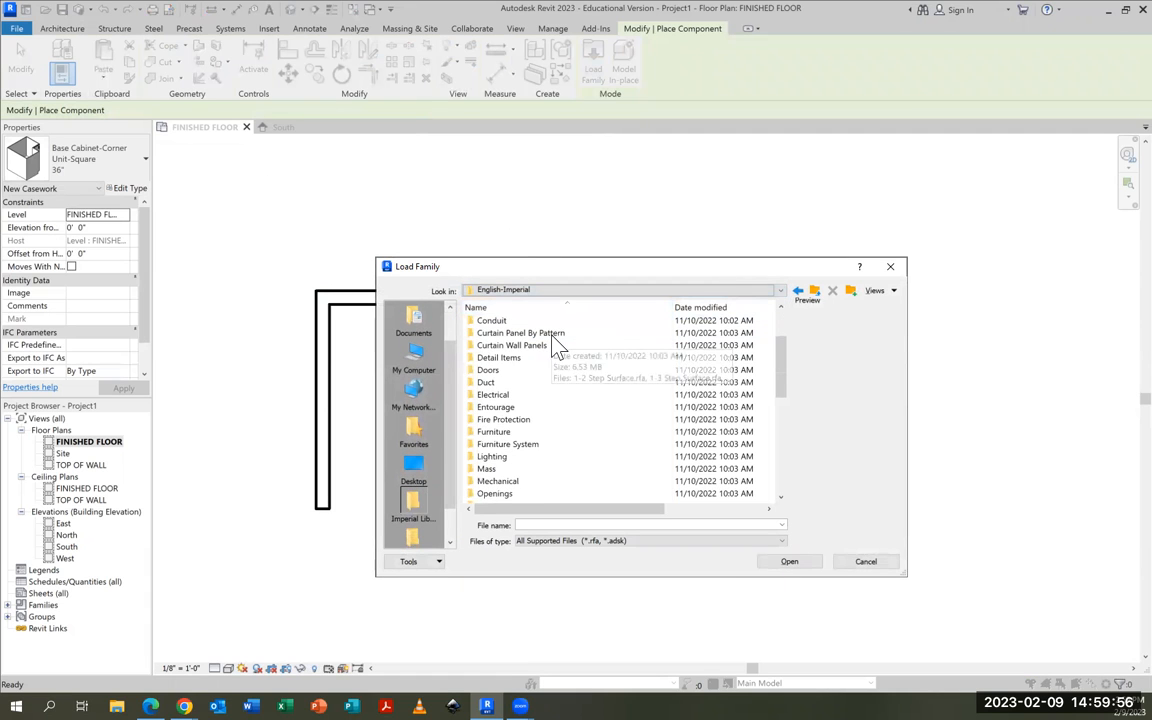
pyautogui.scroll(-5, 552, 342)
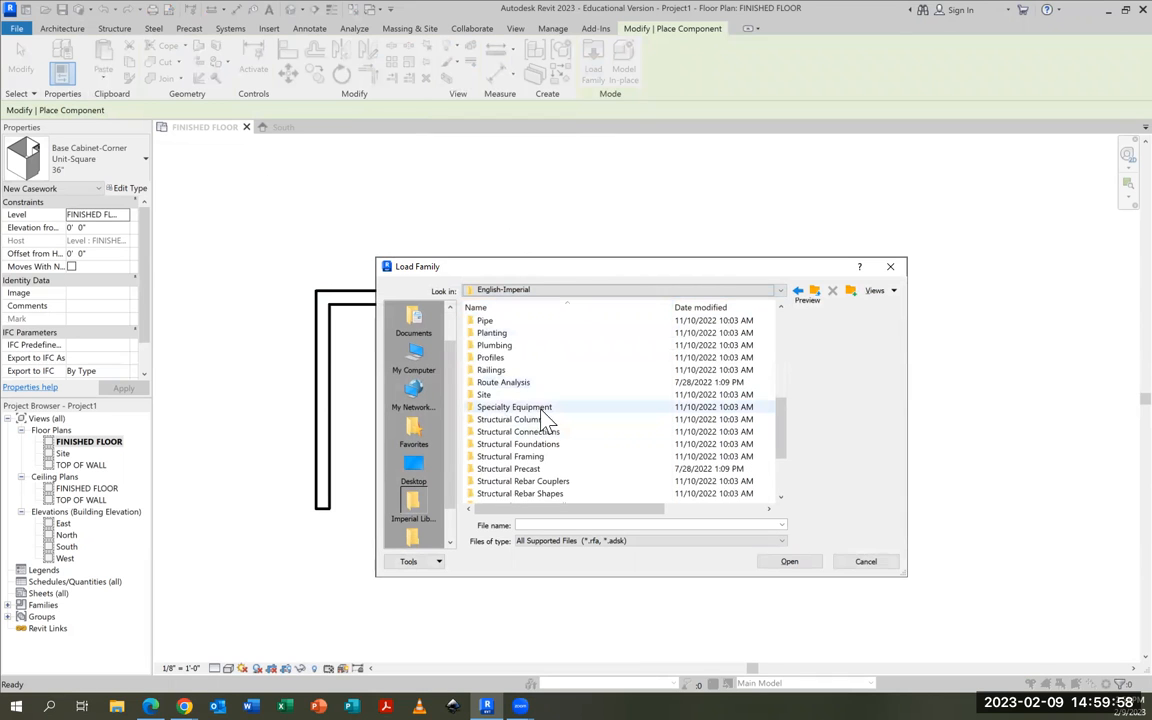
pyautogui.doubleClick(515, 408)
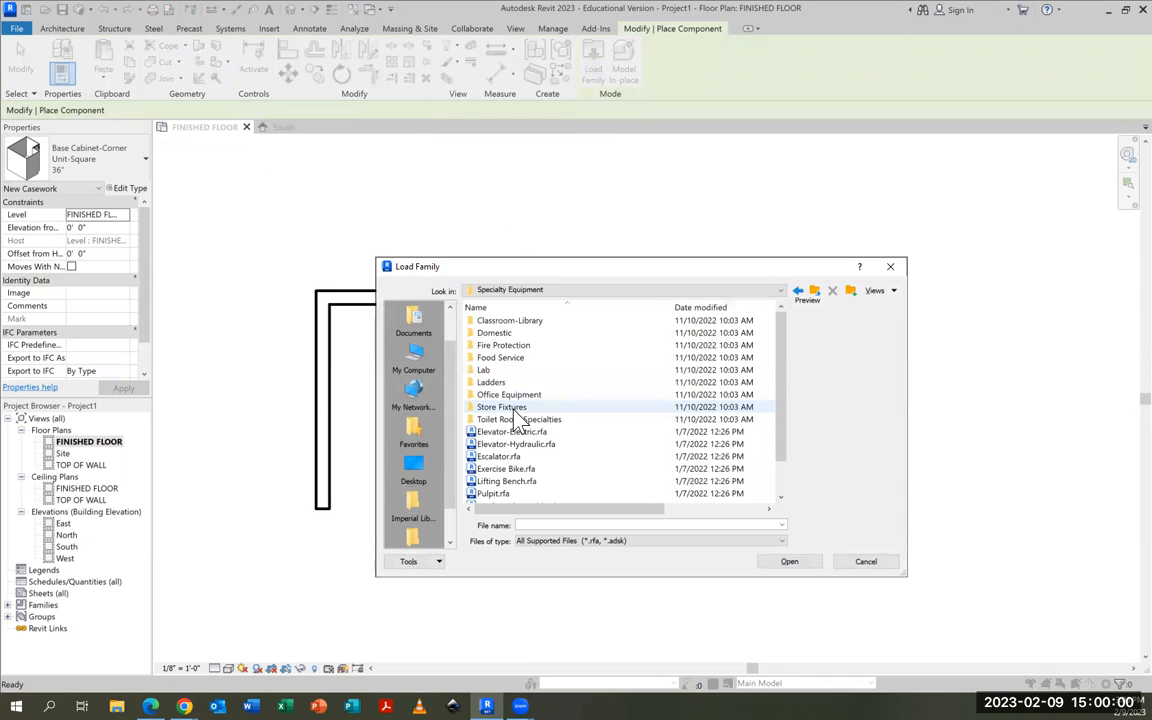
pyautogui.doubleClick(490, 336)
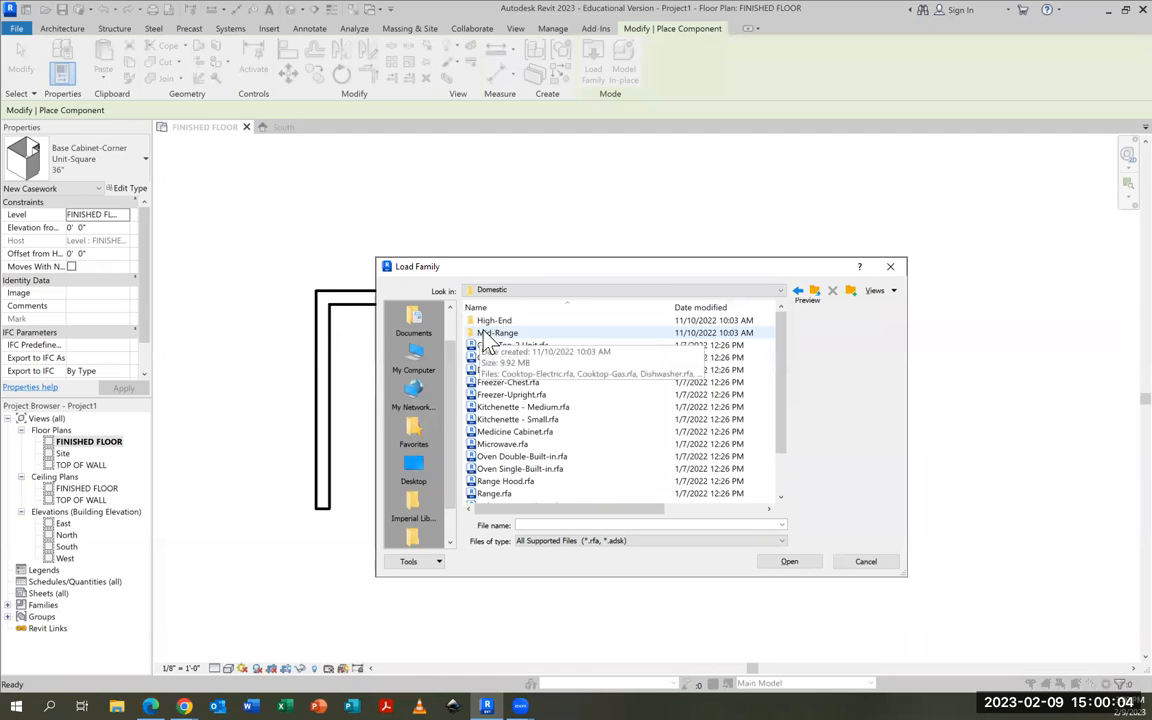
pyautogui.doubleClick(487, 334)
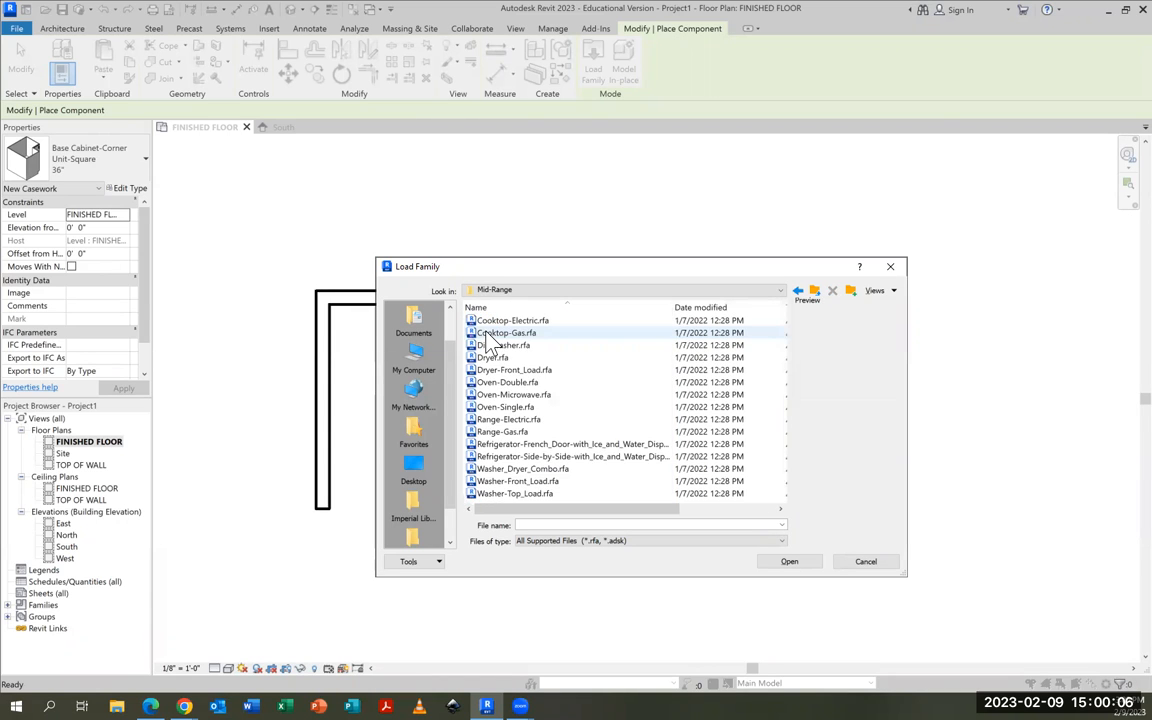
pyautogui.click(495, 346)
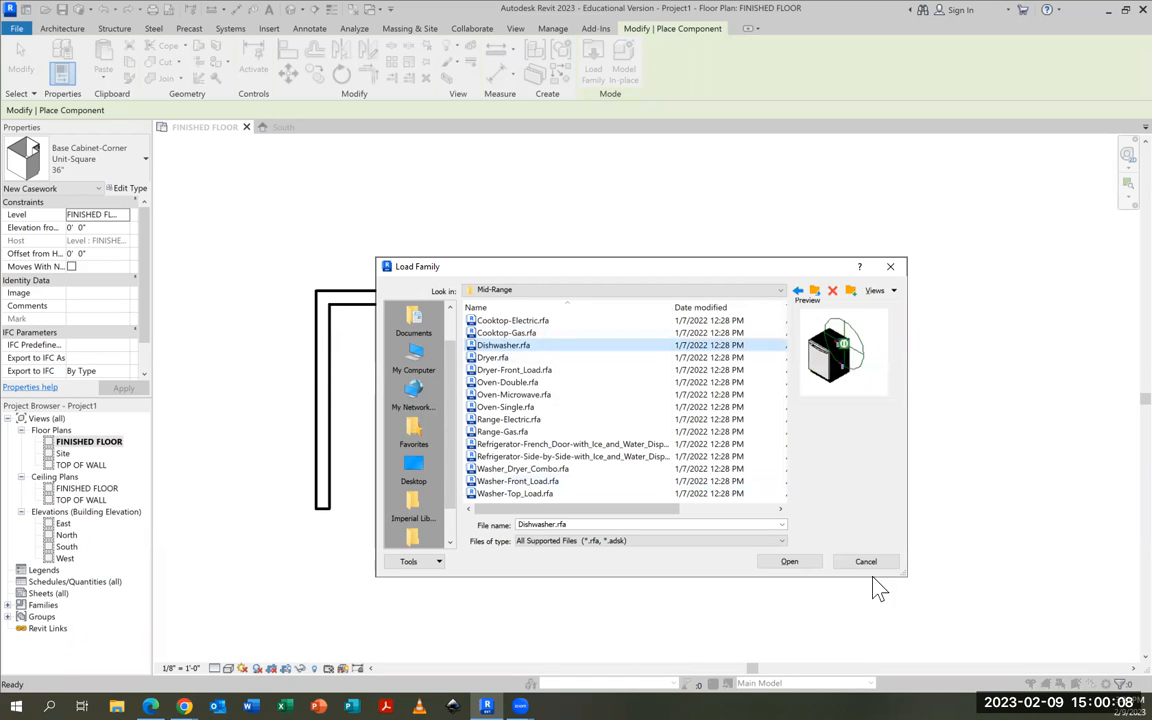
pyautogui.click(799, 566)
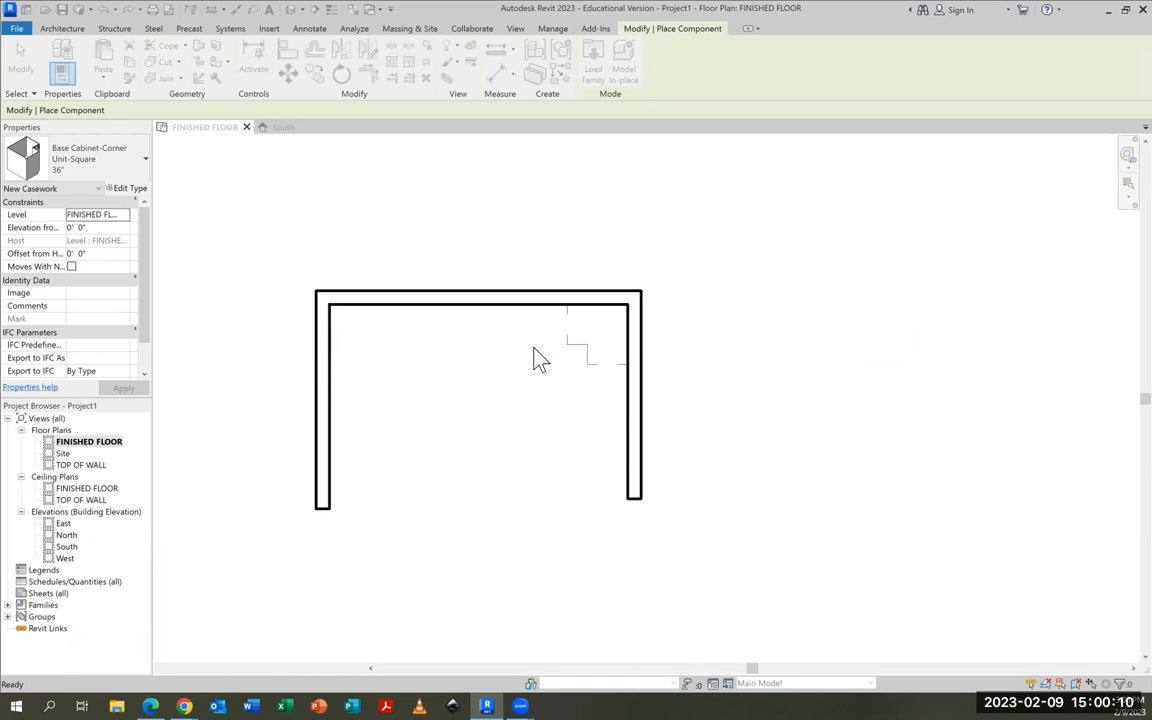
# Place one 24" Dishwasher along the back wall, directly beside the corner base cabinet
pyautogui.click(546, 297)
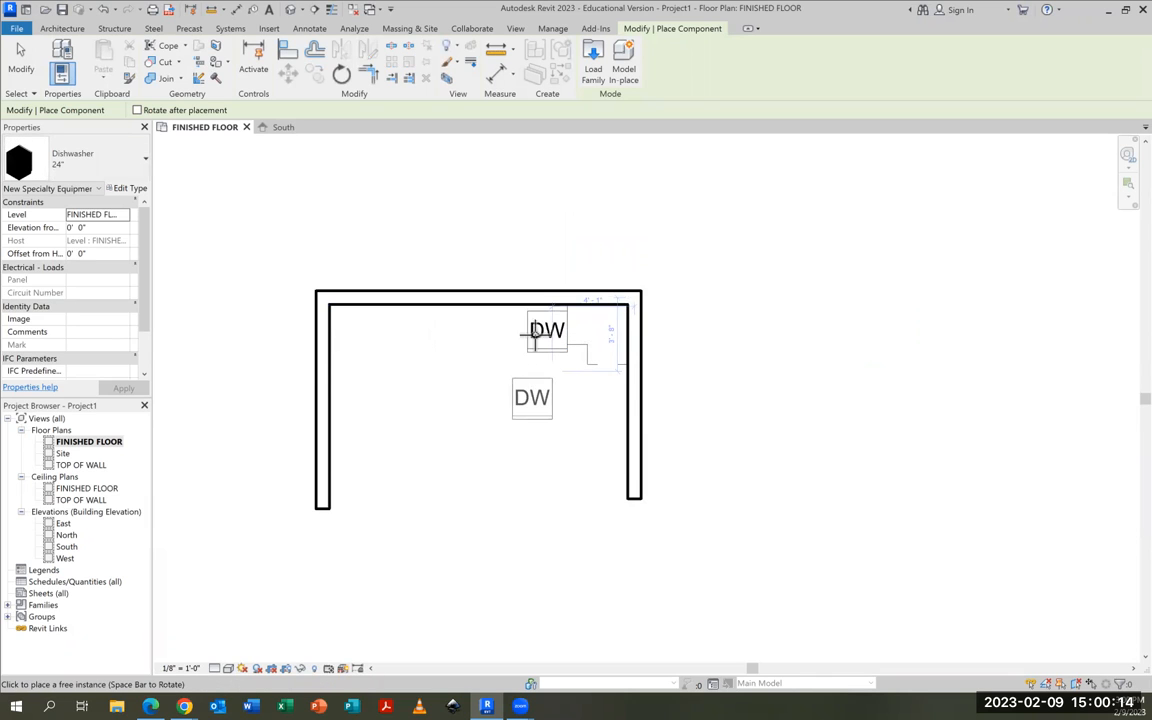
pyautogui.scroll(3, 548, 329)
pyautogui.scroll(2, 550, 330)
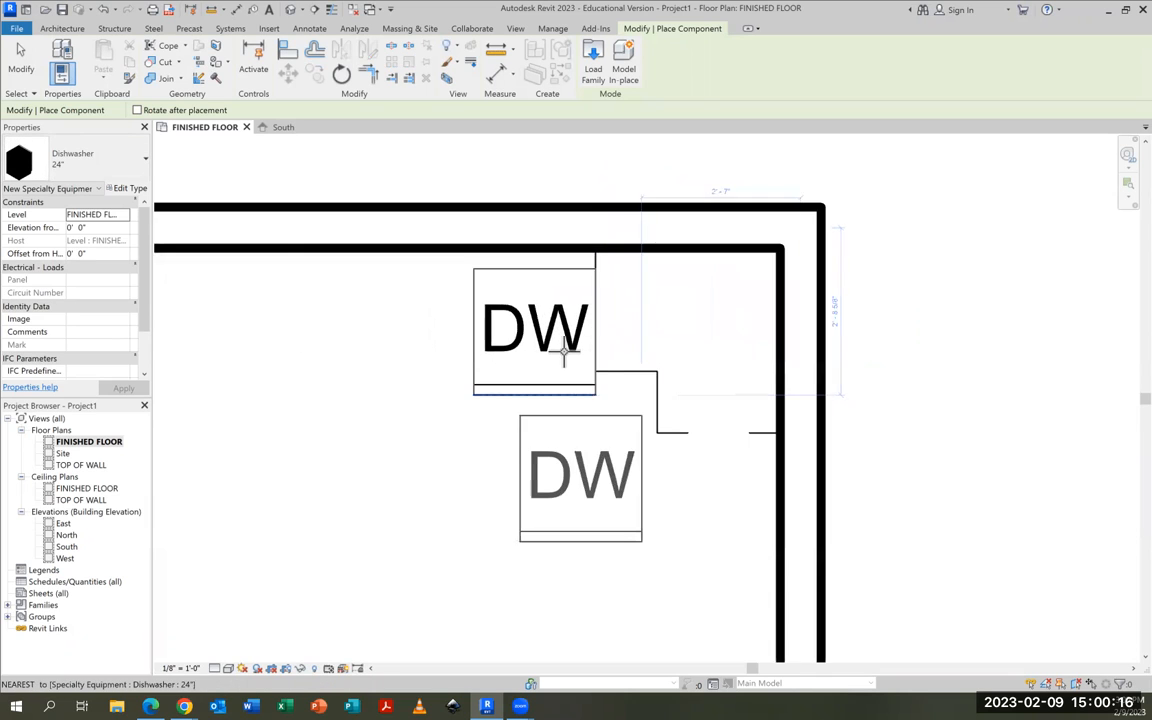
pyautogui.click(22, 62)
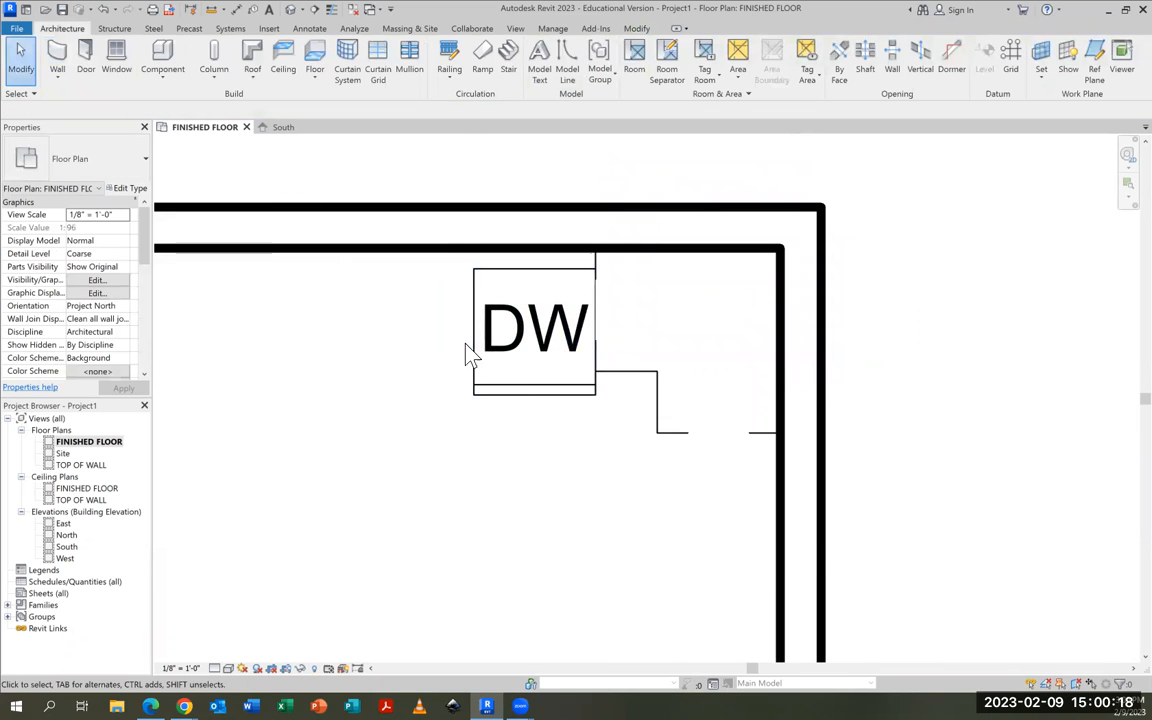
# Nudge the dishwasher toward the back wall until its back sits against the wall's inner face
pyautogui.click(536, 394)
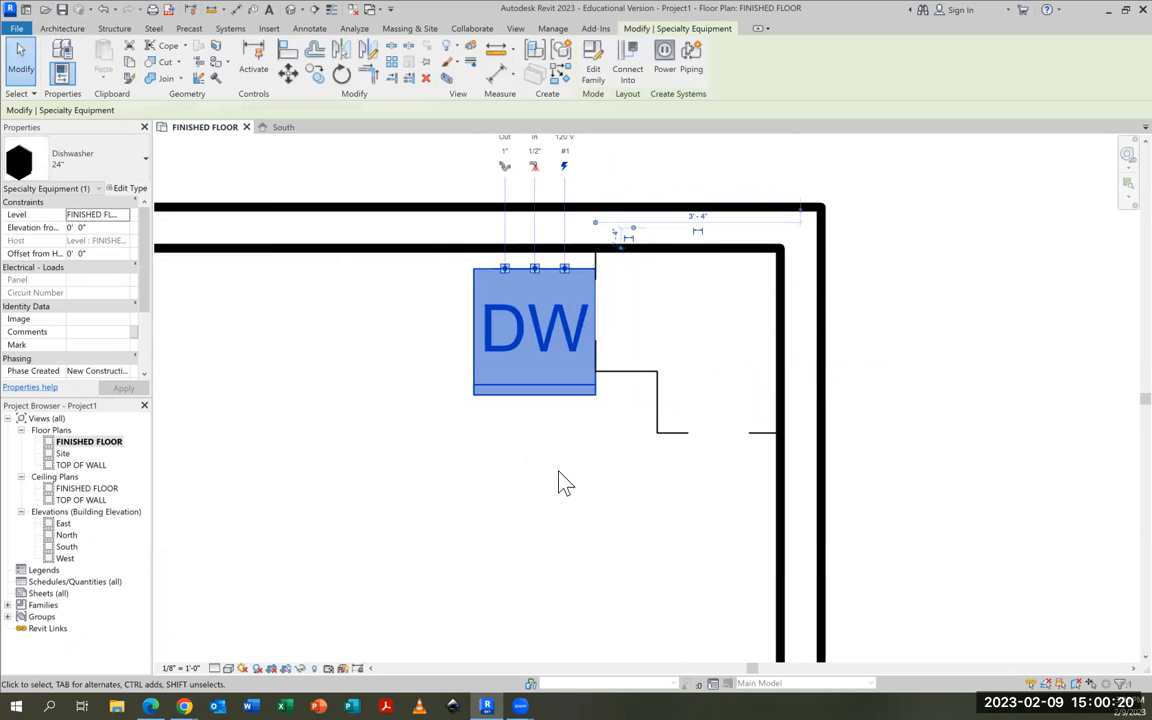
pyautogui.scroll(3, 581, 380)
pyautogui.scroll(-3, 597, 463)
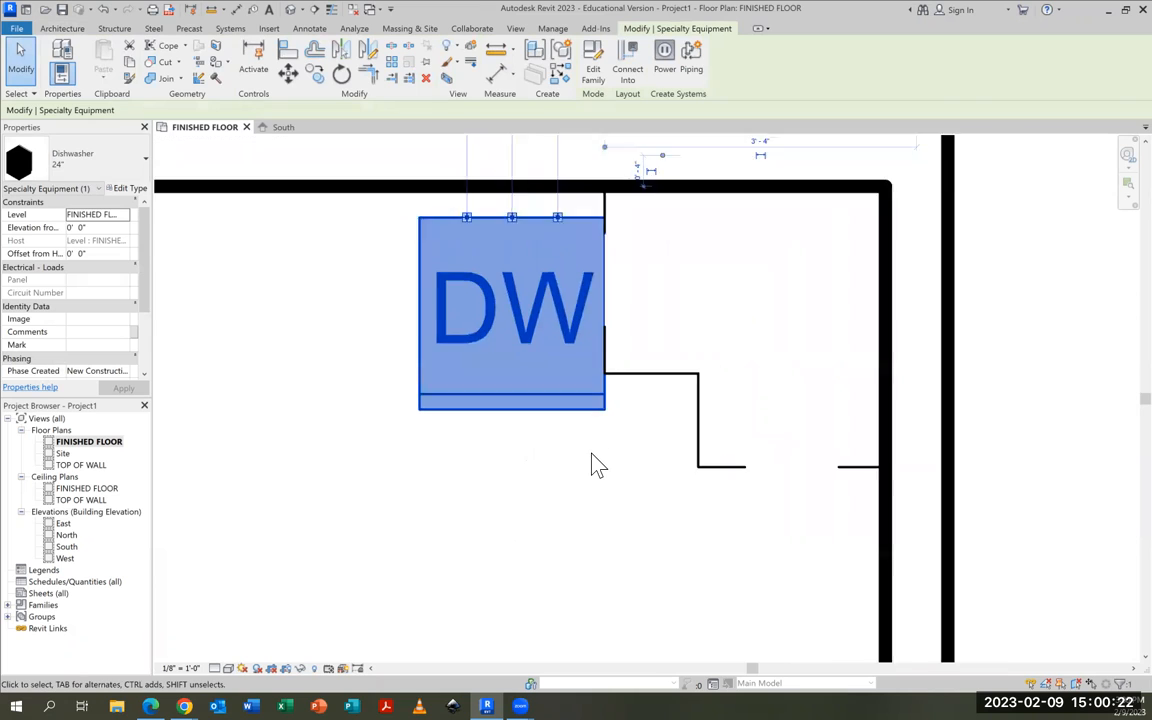
pyautogui.scroll(2, 577, 262)
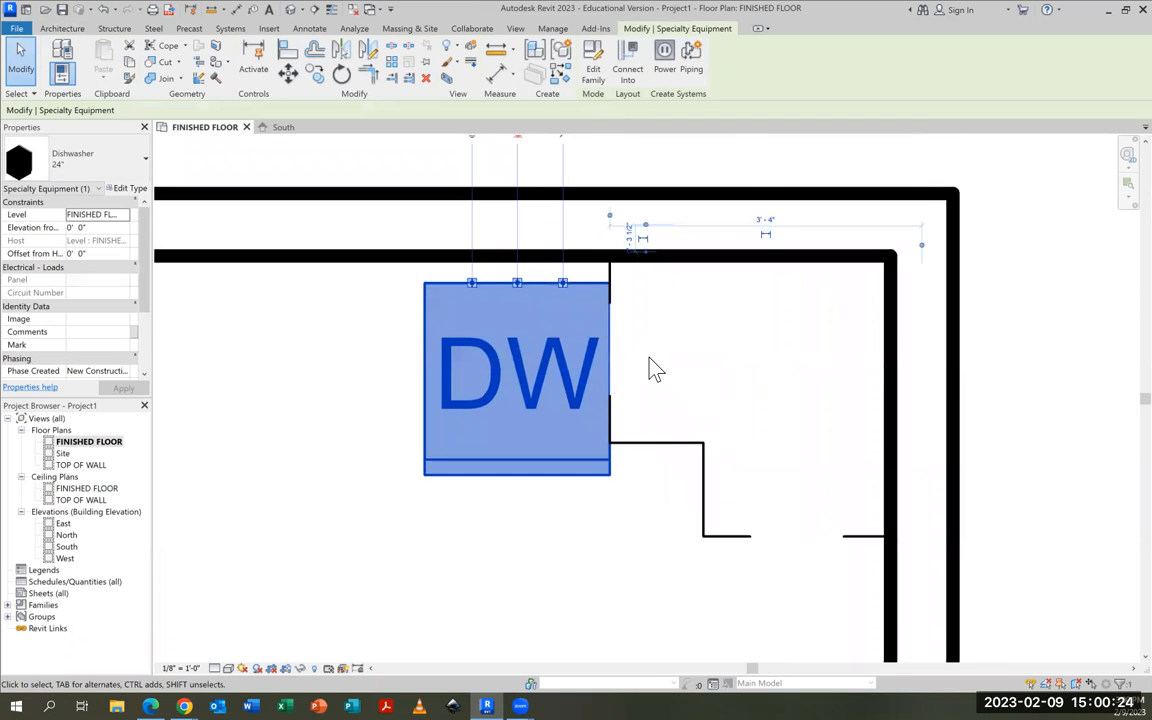
pyautogui.press('Up')
pyautogui.press('Up')
pyautogui.press('Up')
pyautogui.press('Up')
pyautogui.press('Up')
pyautogui.press('Up')
pyautogui.press('Up')
pyautogui.press('Up')
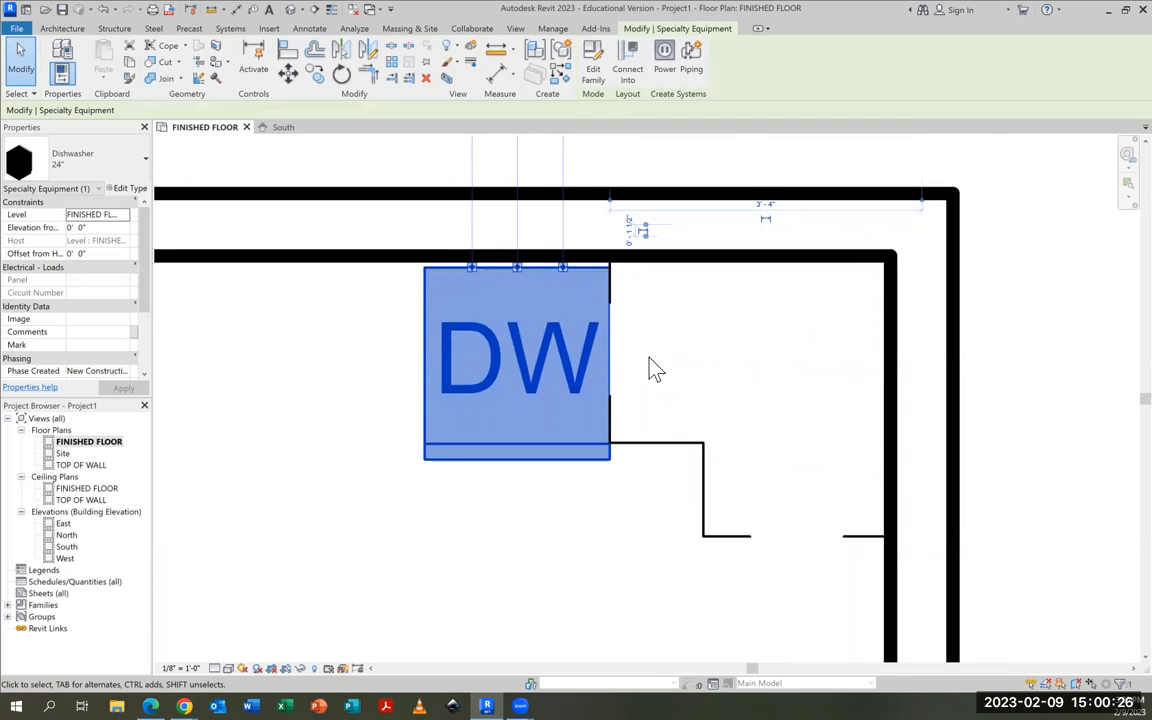
pyautogui.press('Up')
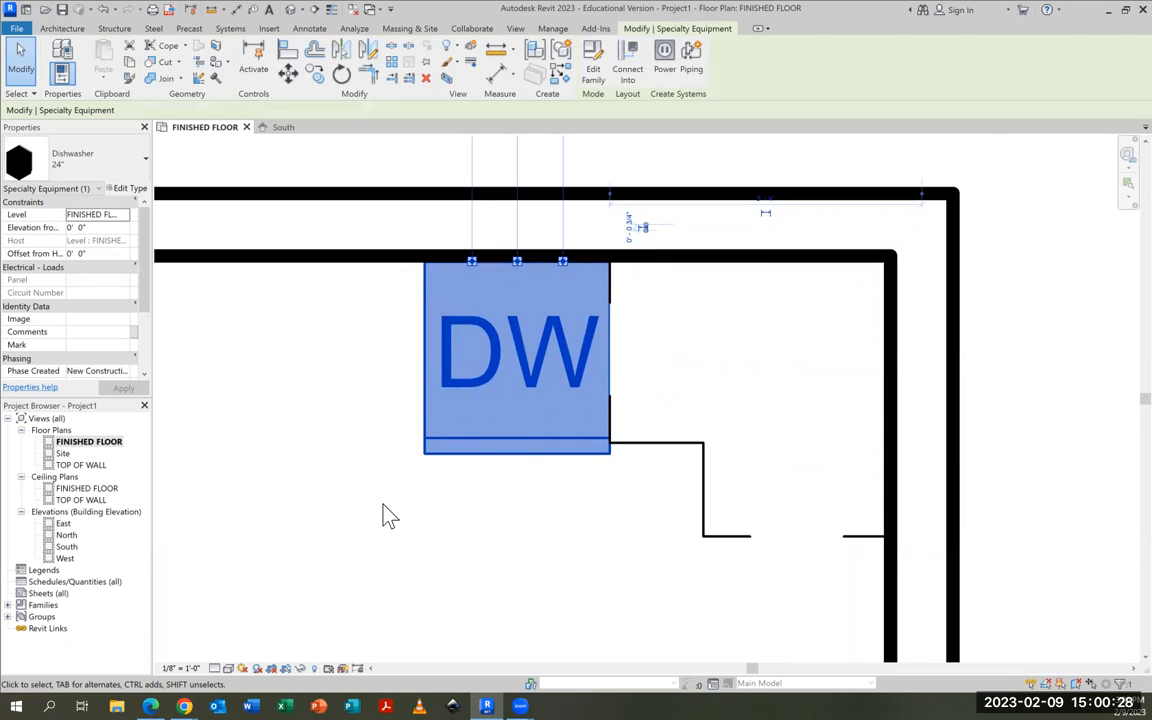
pyautogui.click(471, 519)
# Start placing another component and browse the English-Imperial family library to the Casework > Base Cabinets folder
pyautogui.scroll(-2, 465, 527)
pyautogui.moveTo(475, 520); pyautogui.dragTo(495, 505, button='middle')
pyautogui.moveTo(390, 490); pyautogui.dragTo(612, 450, button='middle')
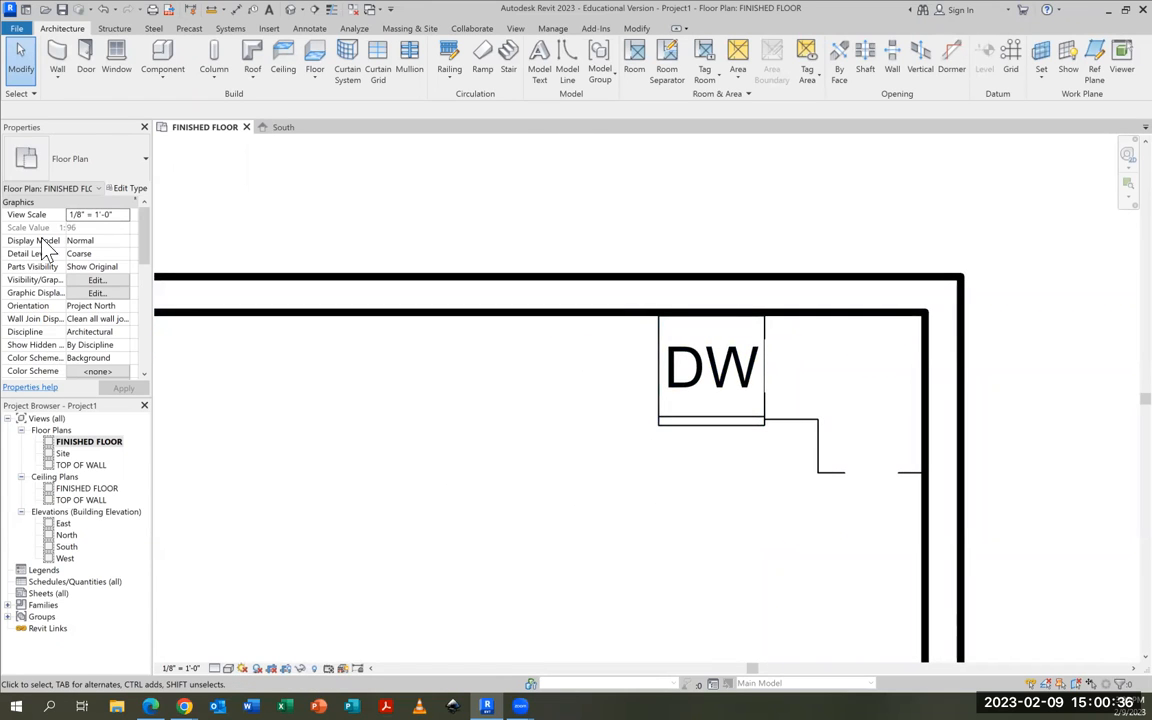
pyautogui.click(164, 62)
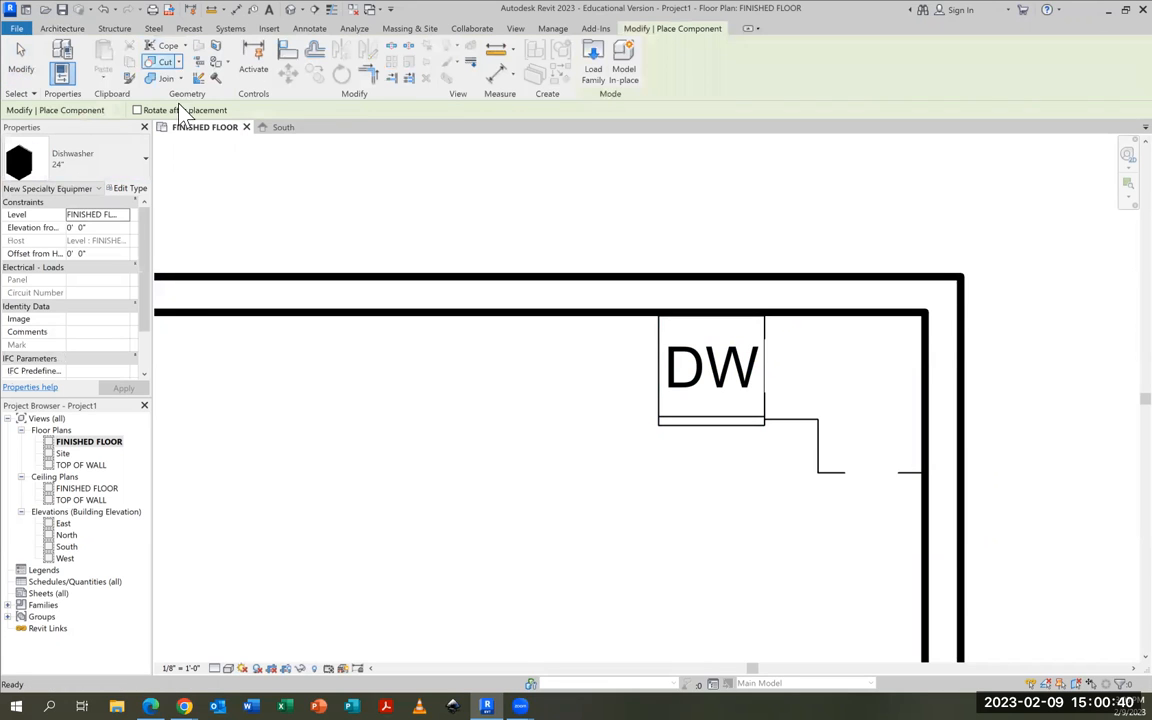
pyautogui.click(594, 70)
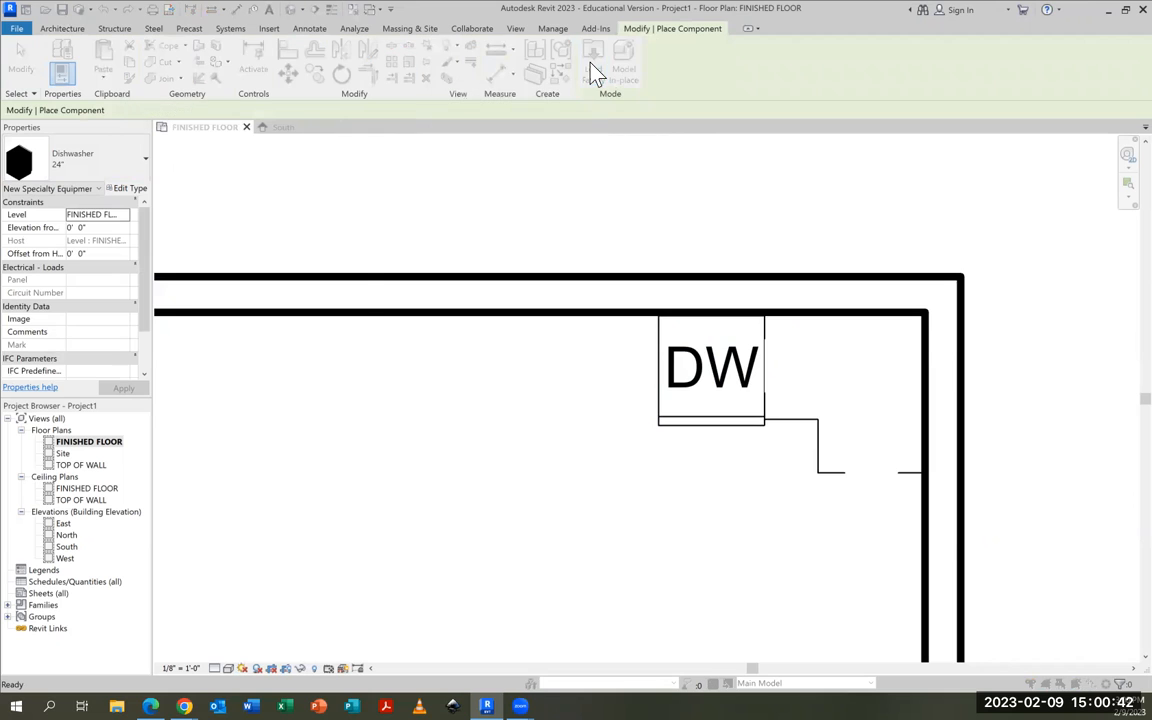
pyautogui.click(505, 290)
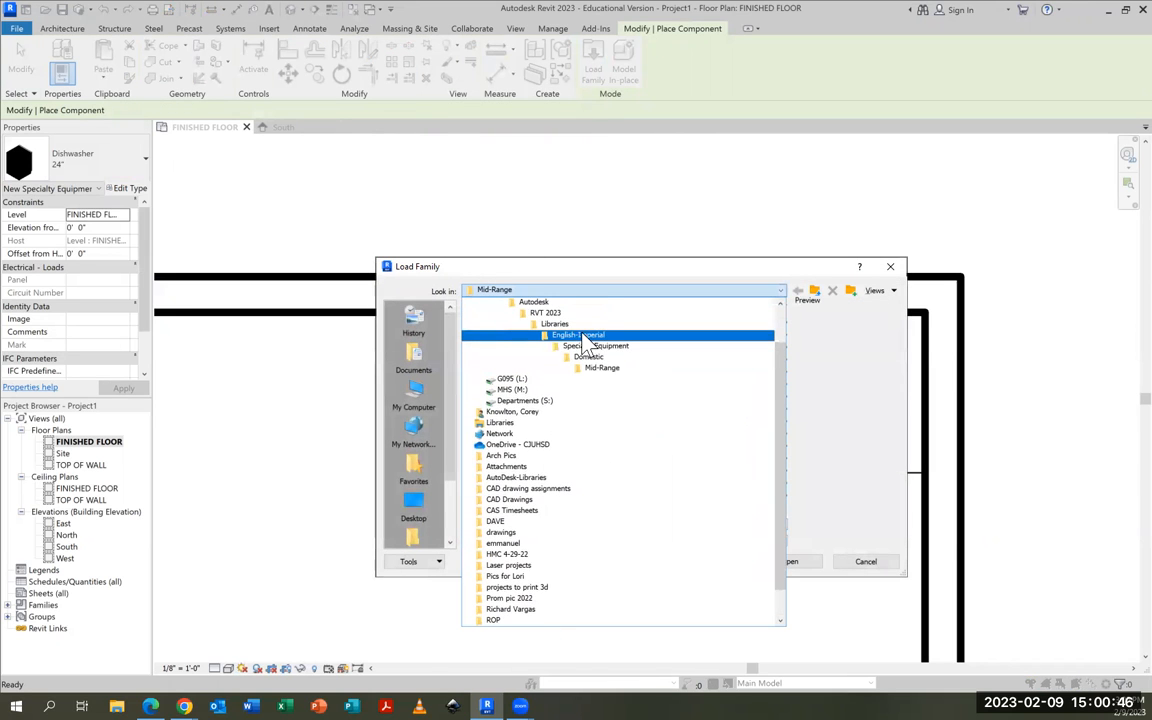
pyautogui.click(583, 336)
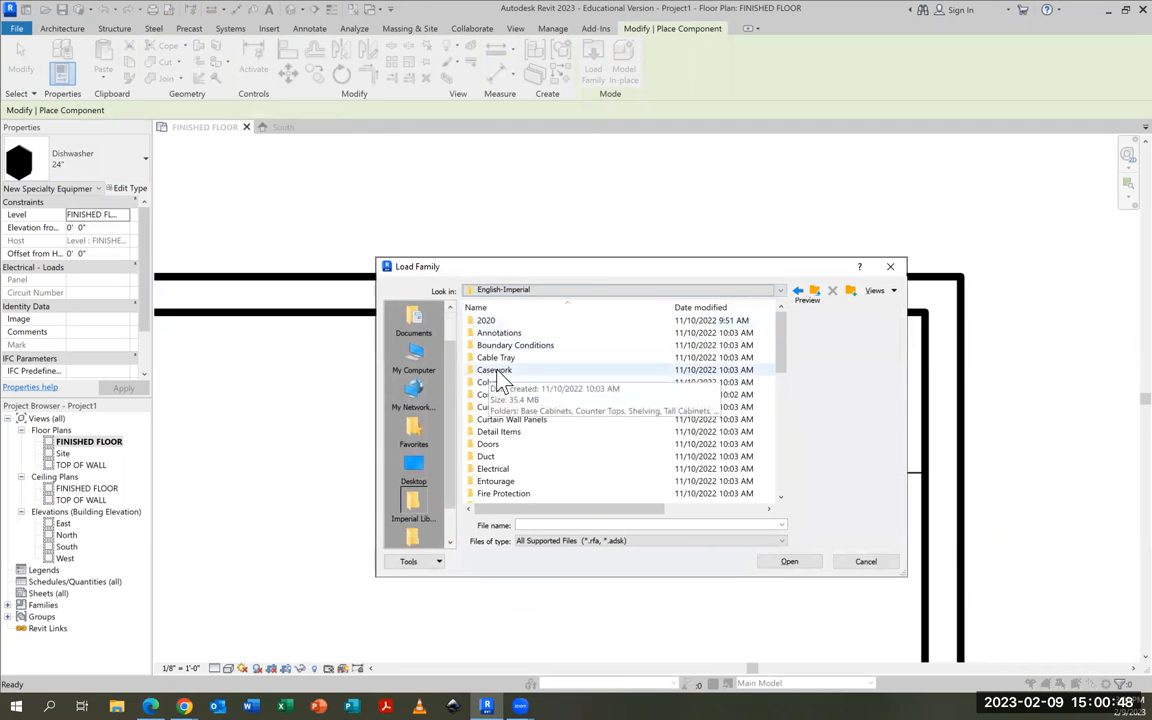
pyautogui.doubleClick(496, 369)
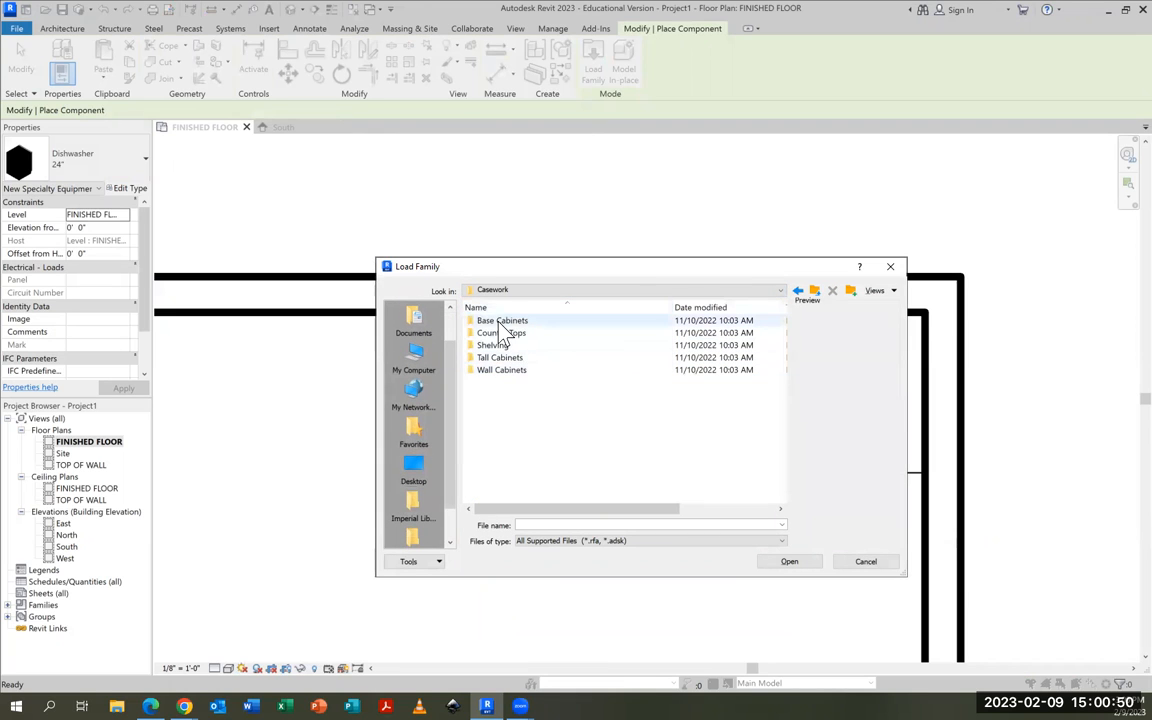
pyautogui.doubleClick(500, 322)
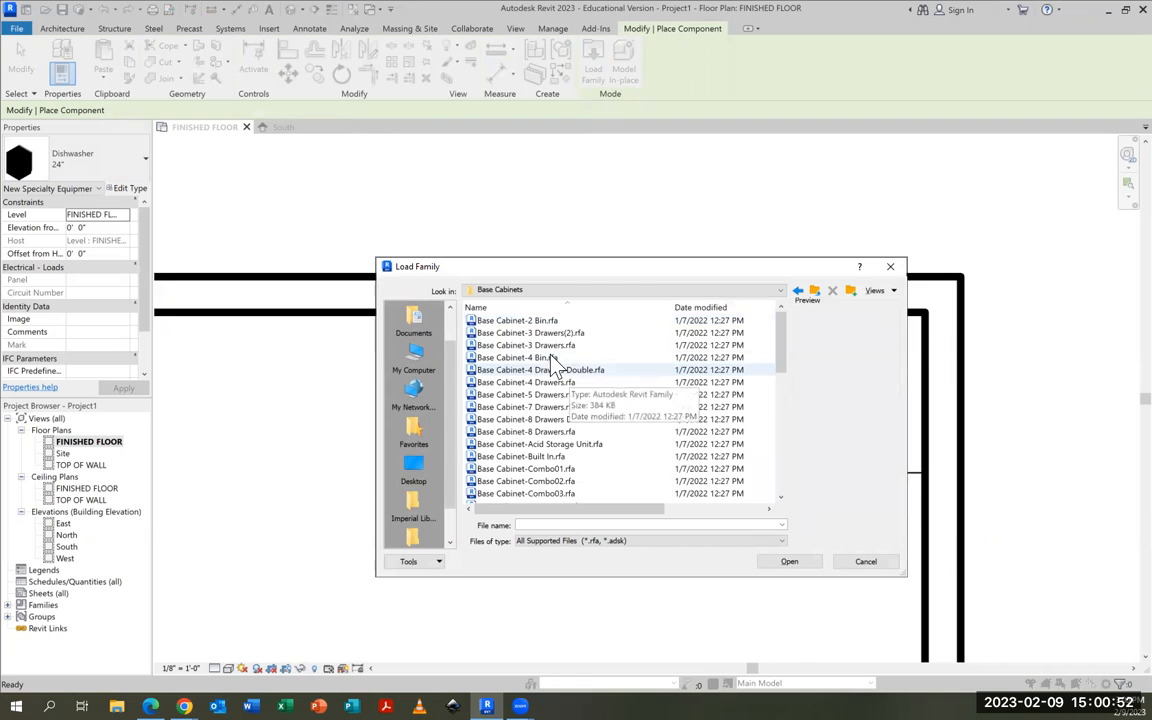
# Find the double-door sink cabinet among the base cabinet families and load Base Cabinet-Double Door Sink Unit.rfa
pyautogui.scroll(-3, 548, 343)
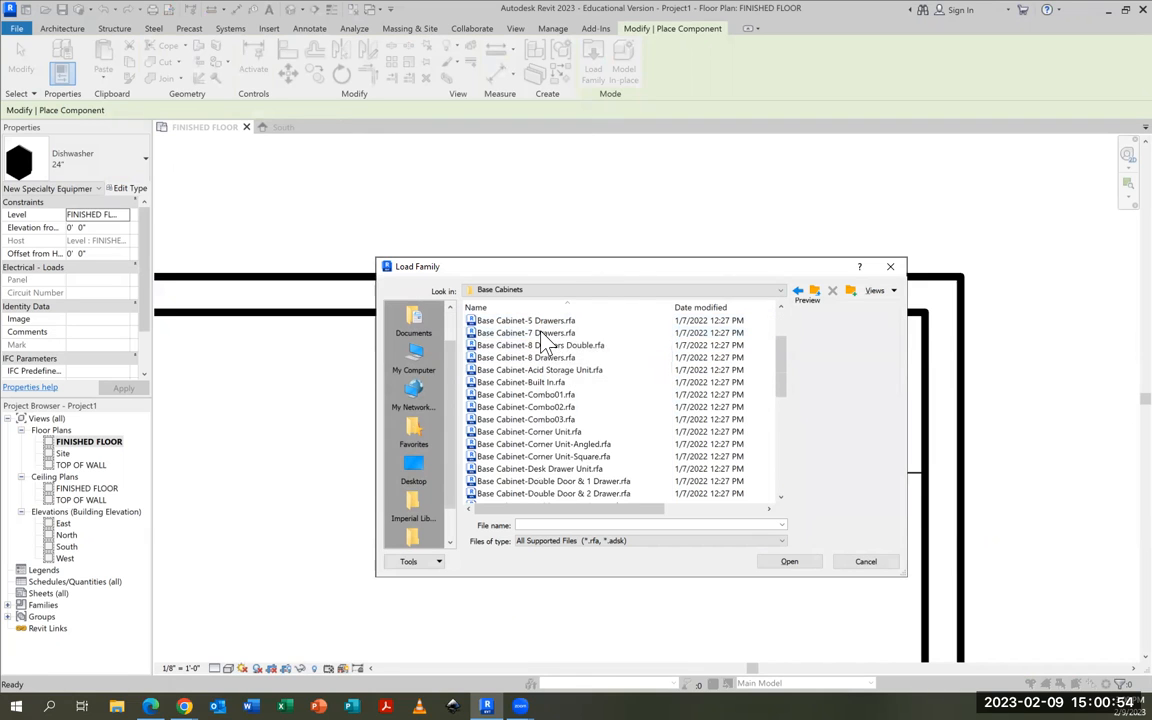
pyautogui.scroll(-2, 550, 350)
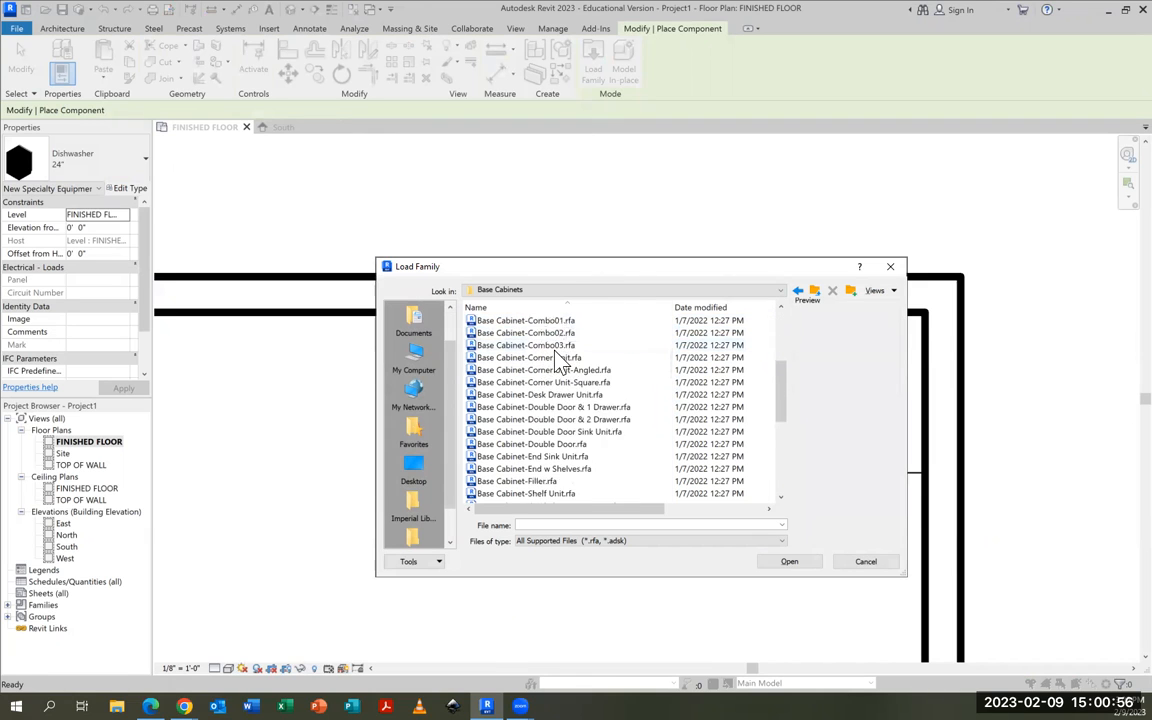
pyautogui.scroll(-1, 558, 376)
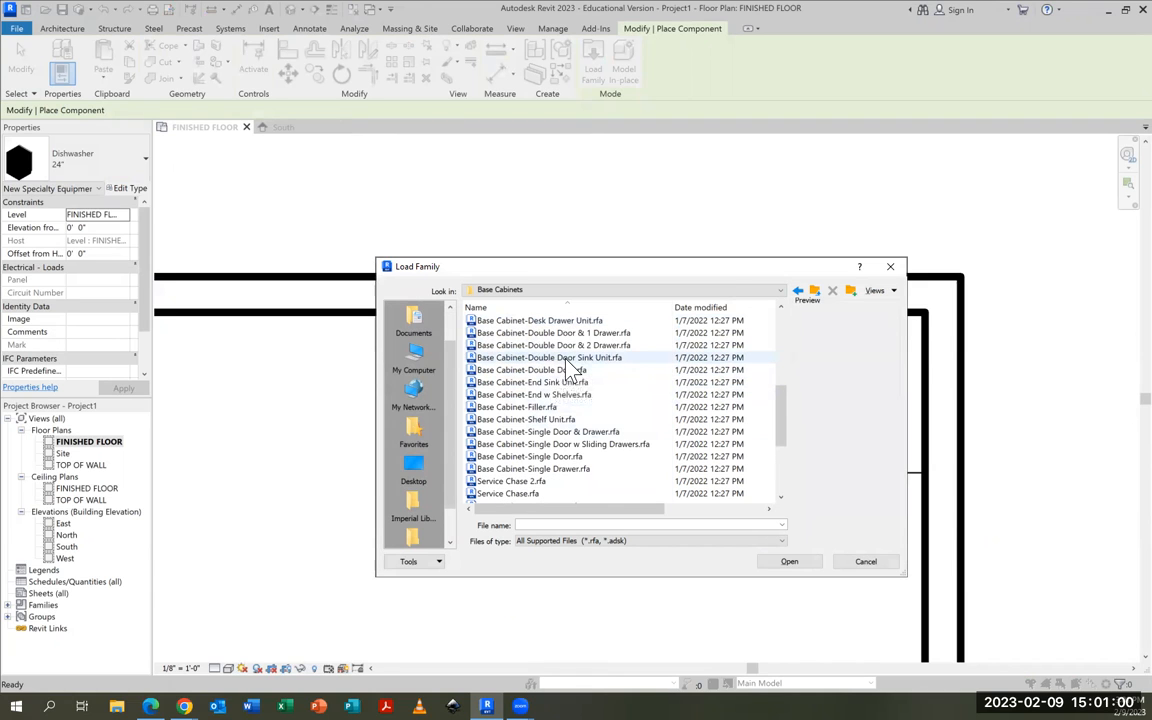
pyautogui.click(549, 359)
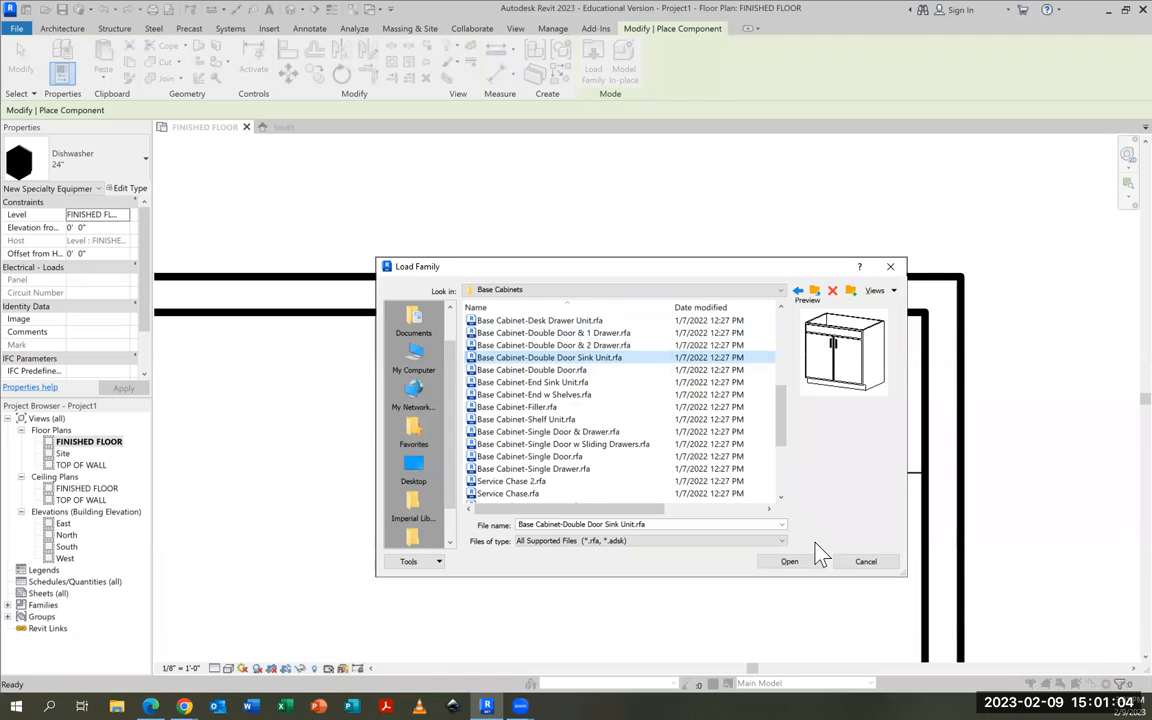
pyautogui.click(790, 563)
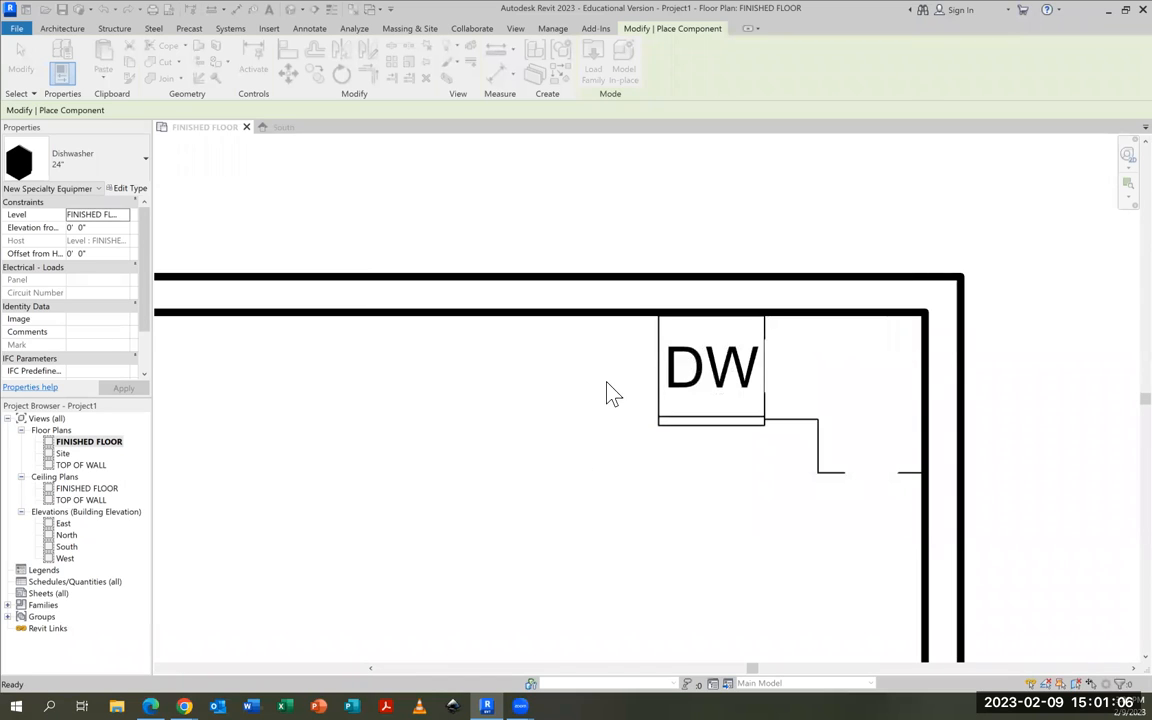
# Choose the 39" type of the double-door sink base cabinet and place it against the back wall beside the dishwasher
pyautogui.click(85, 165)
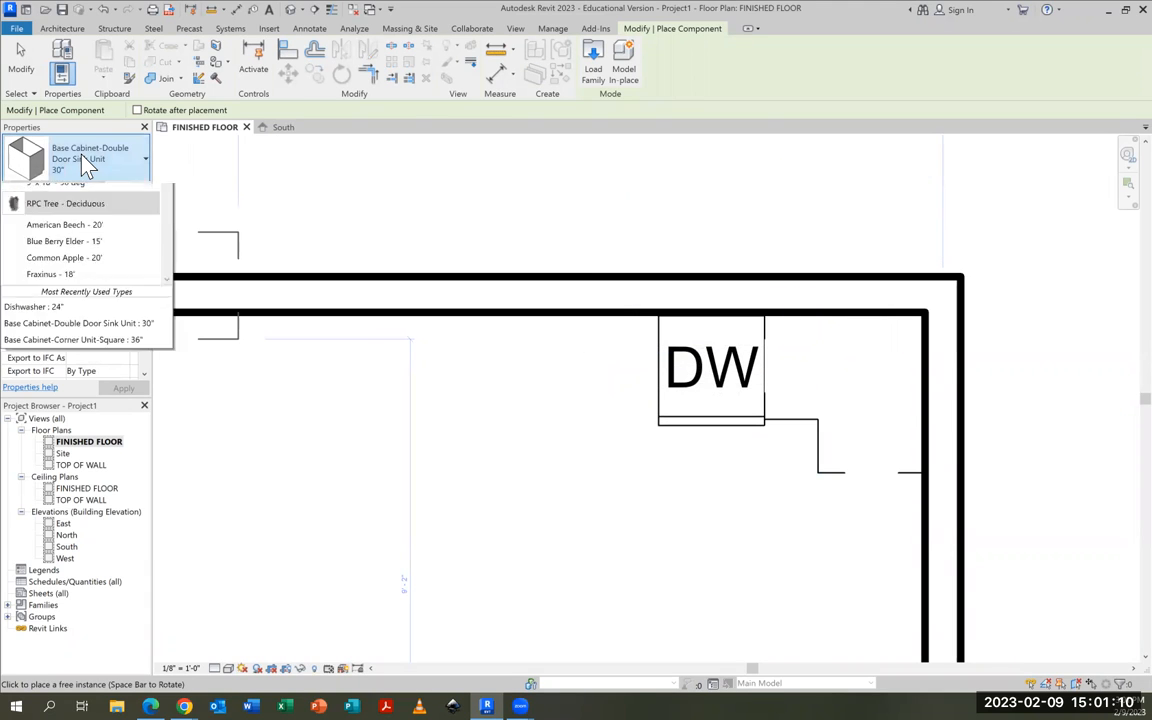
pyautogui.scroll(1, 110, 305)
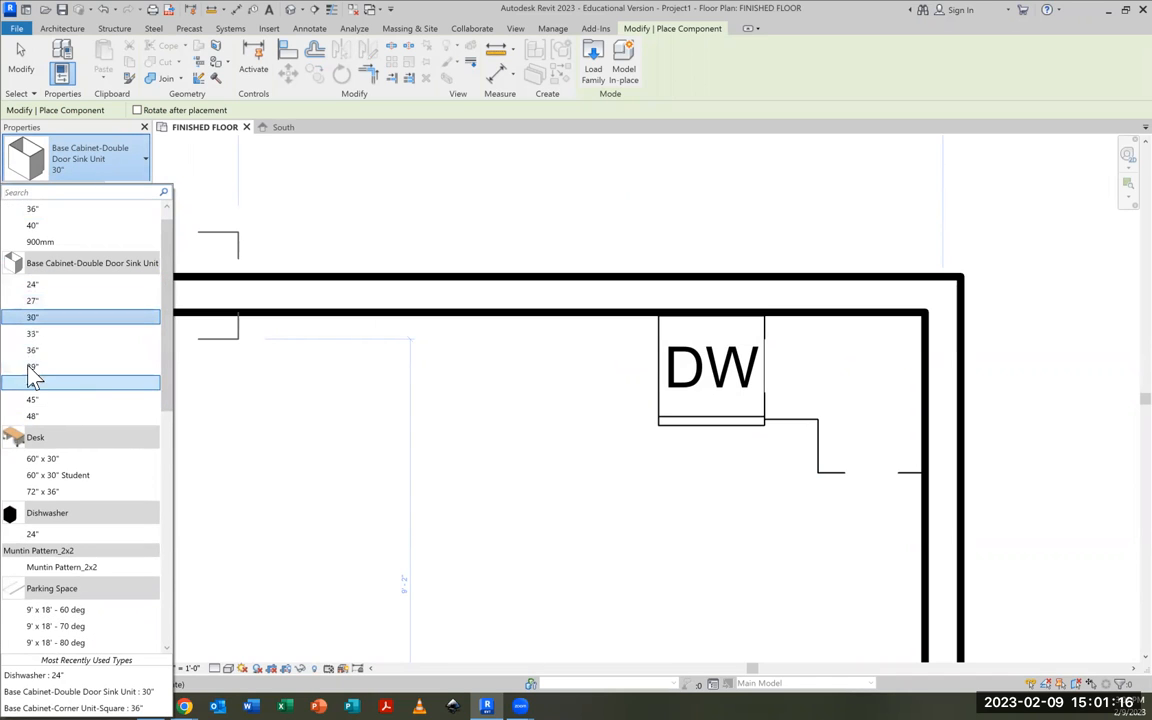
pyautogui.click(30, 370)
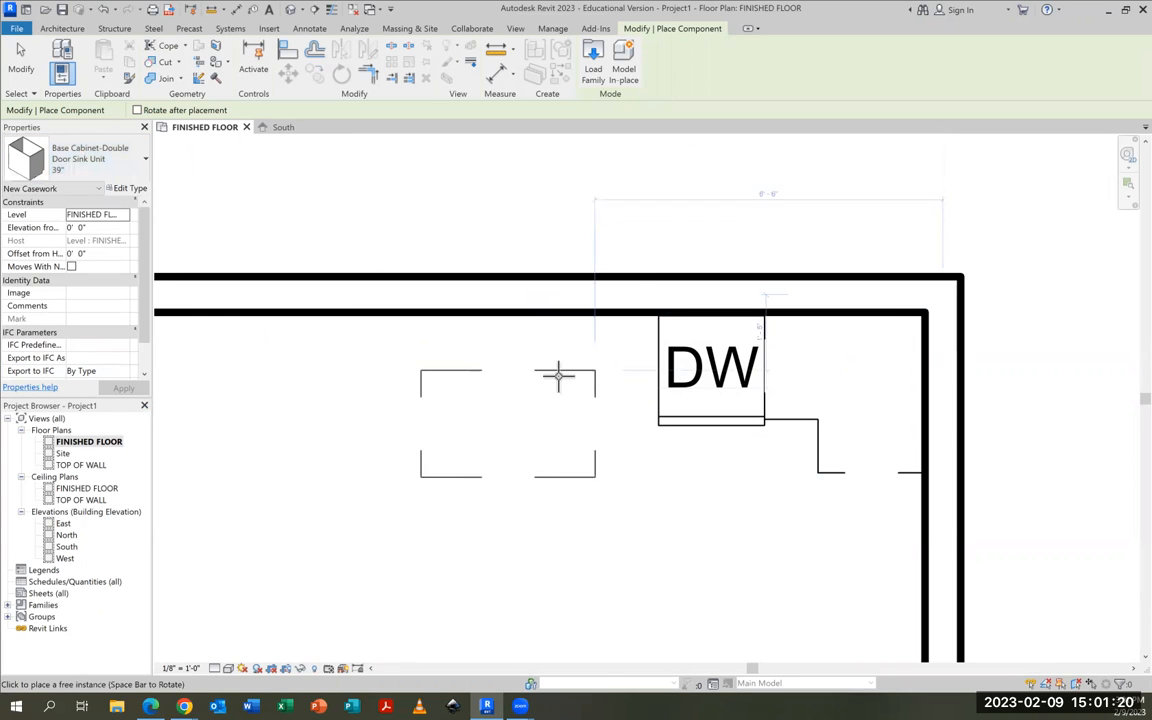
pyautogui.click(574, 316)
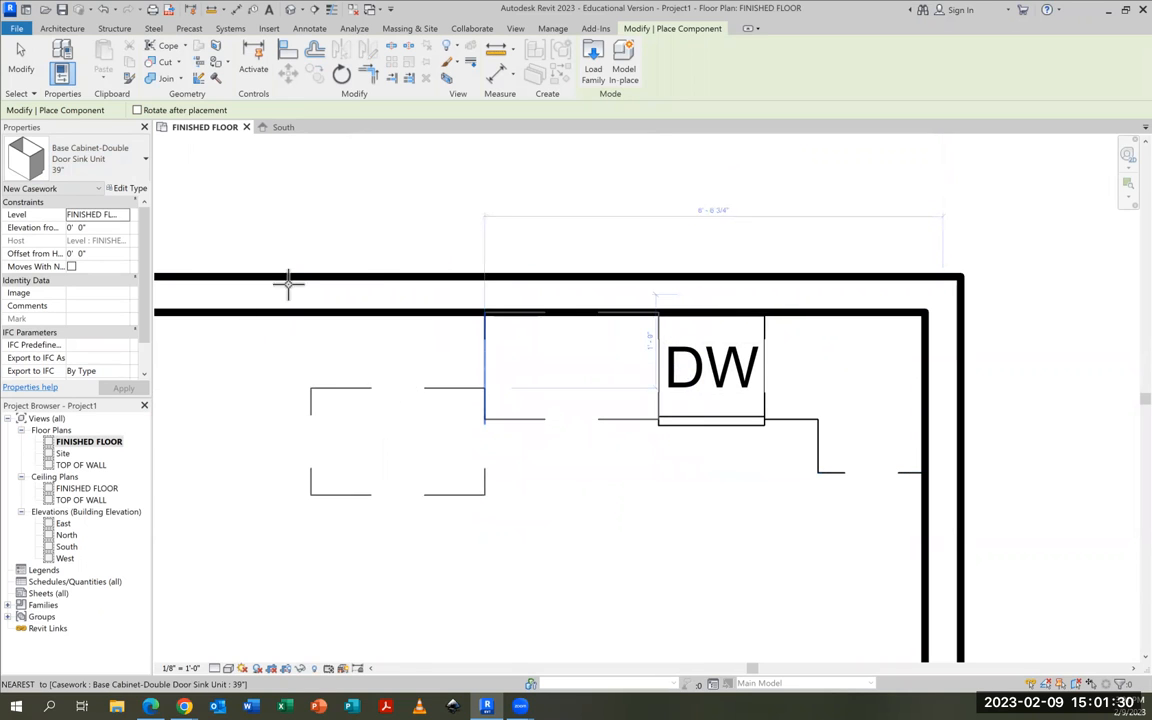
# Start placing another component and load Base Cabinet-Single Door & Drawer.rfa from the Base Cabinets folder
pyautogui.click(65, 32)
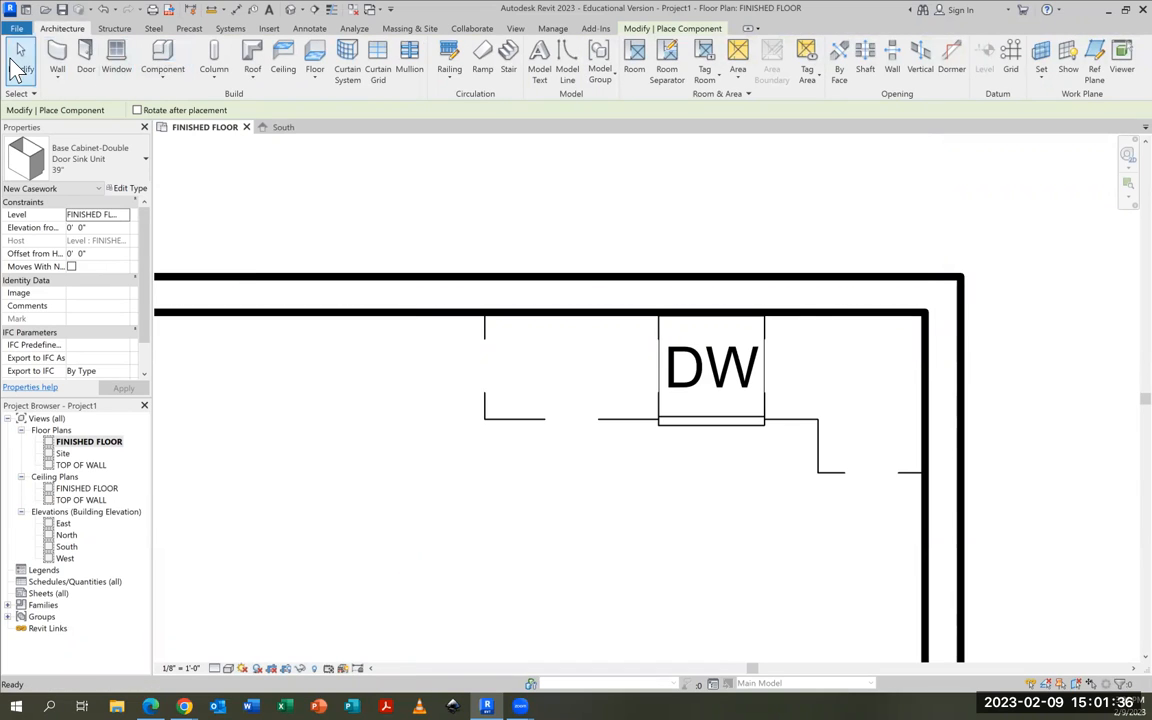
pyautogui.press('Escape')
pyautogui.click(160, 62)
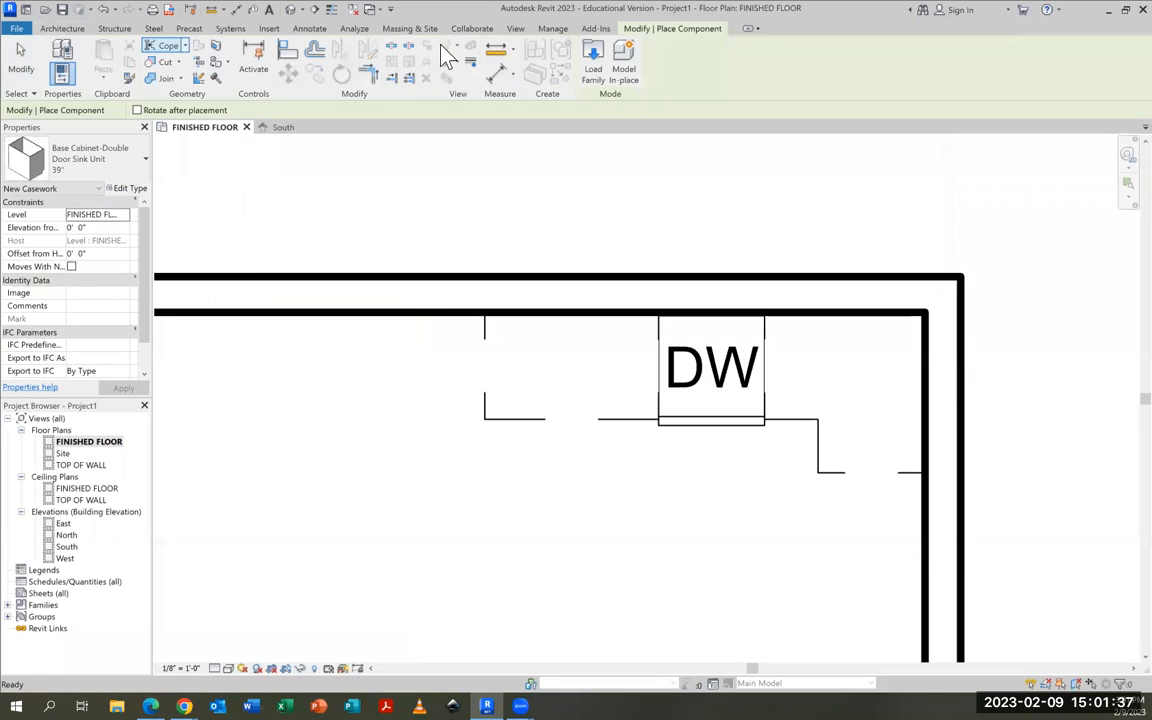
pyautogui.click(593, 63)
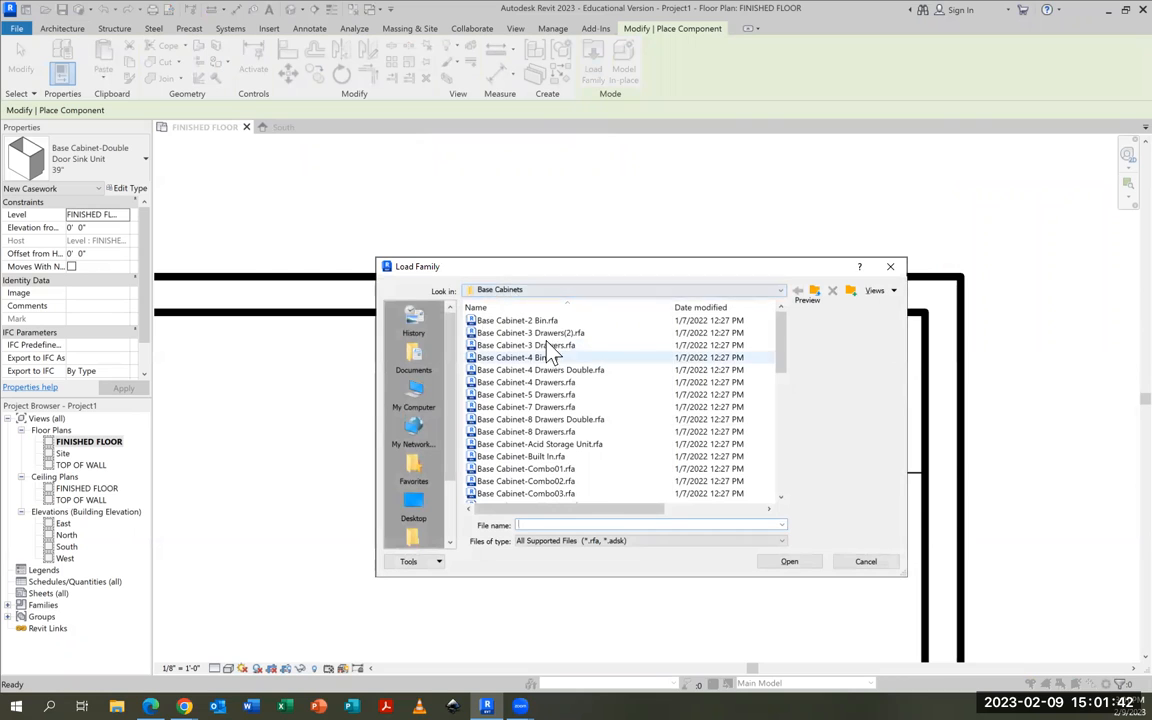
pyautogui.scroll(-3, 537, 405)
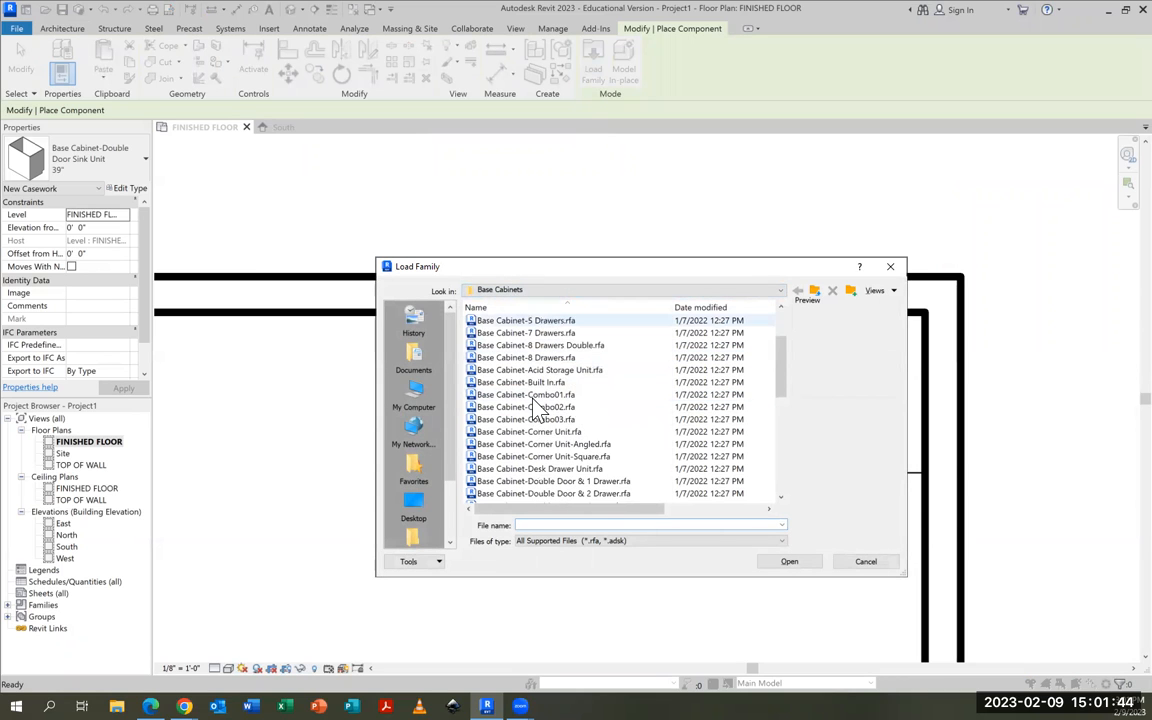
pyautogui.scroll(-3, 537, 405)
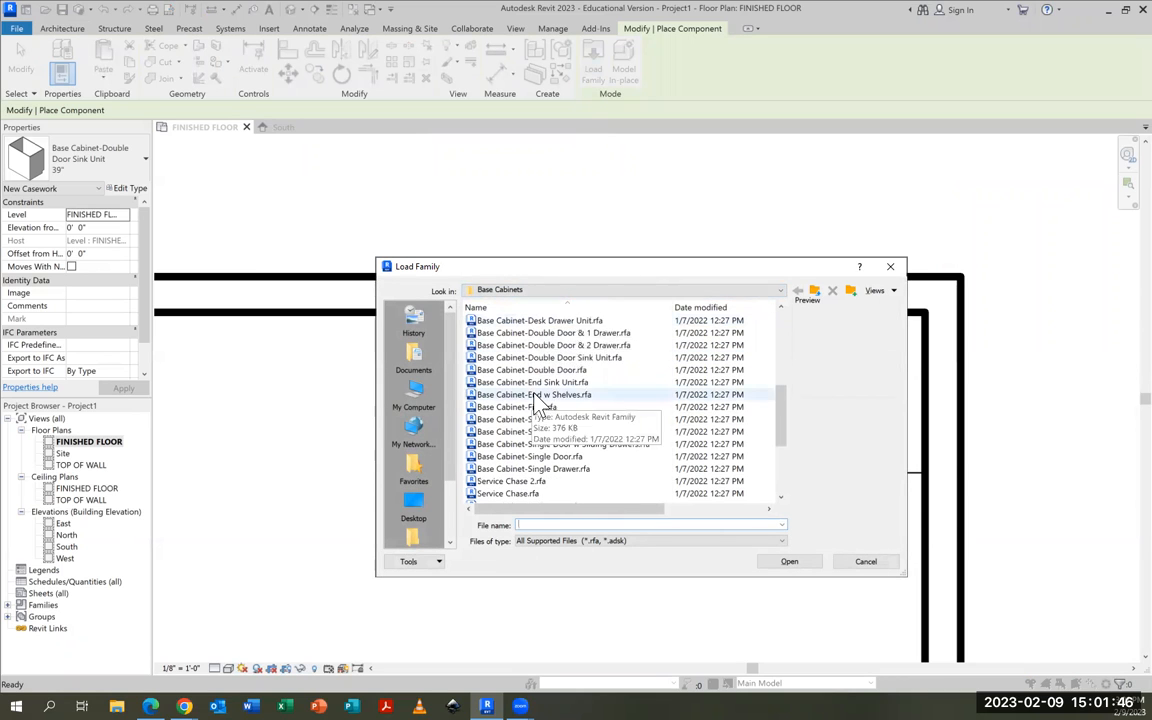
pyautogui.click(550, 434)
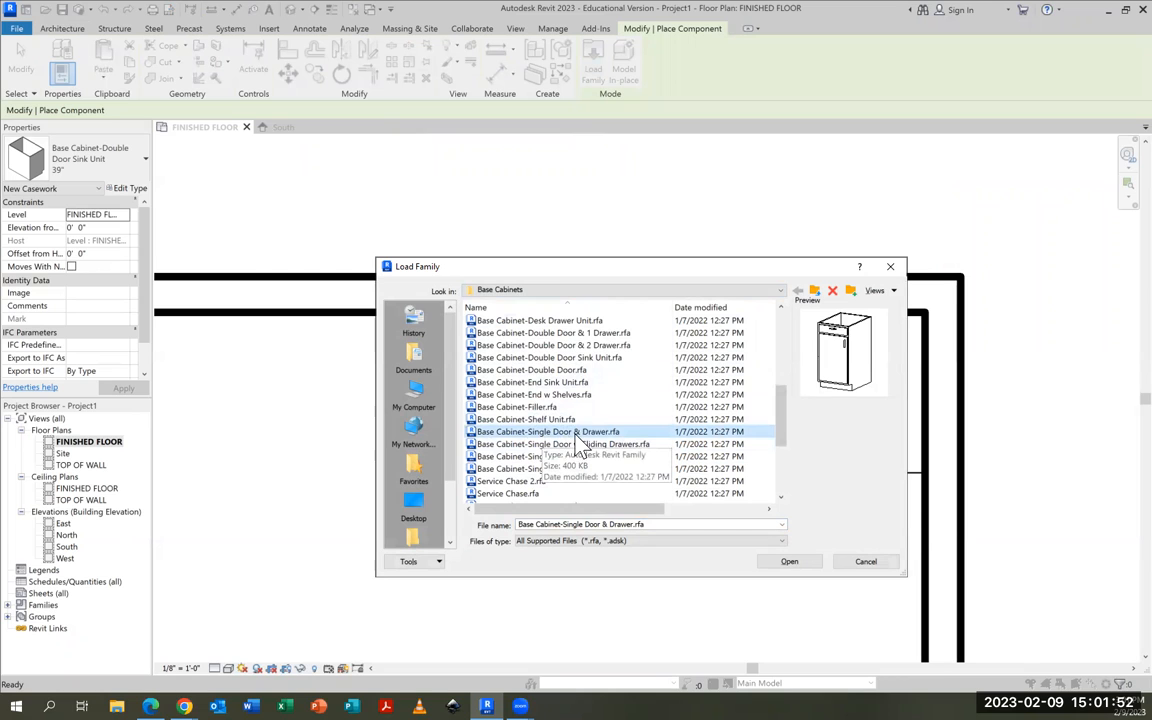
pyautogui.click(800, 566)
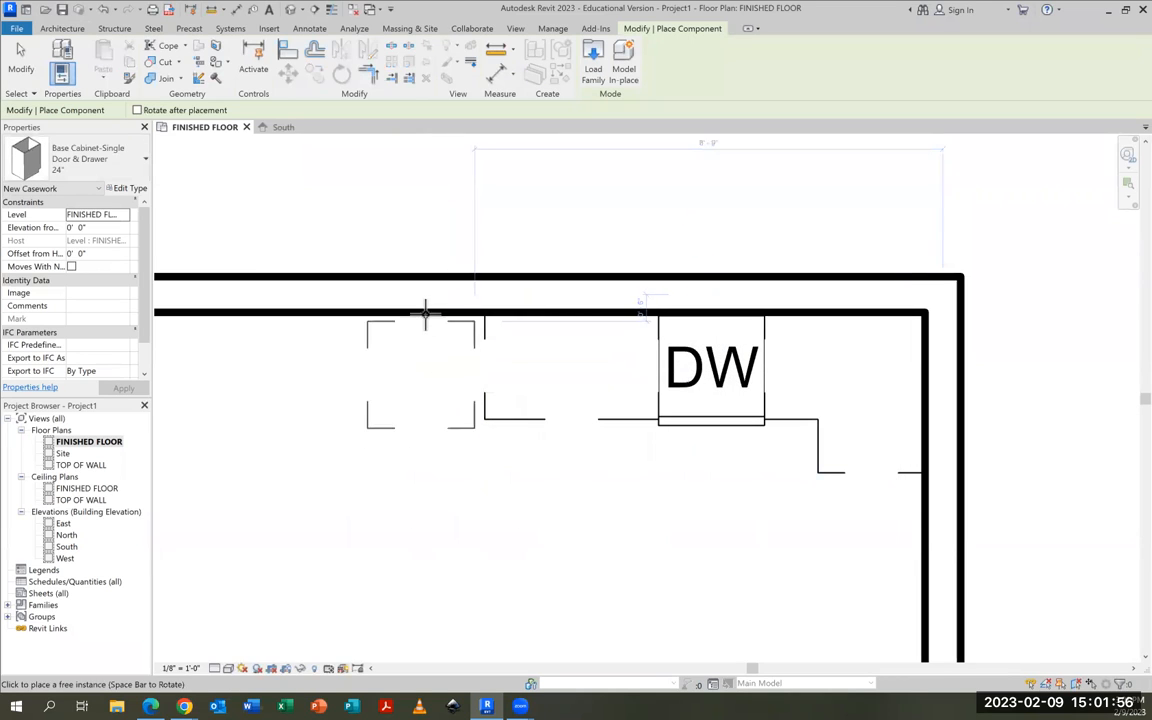
# Choose the 15" type of the single-door-and-drawer base cabinet and place it against the back wall beside the sink cabinet
pyautogui.click(92, 165)
pyautogui.scroll(3, 99, 251)
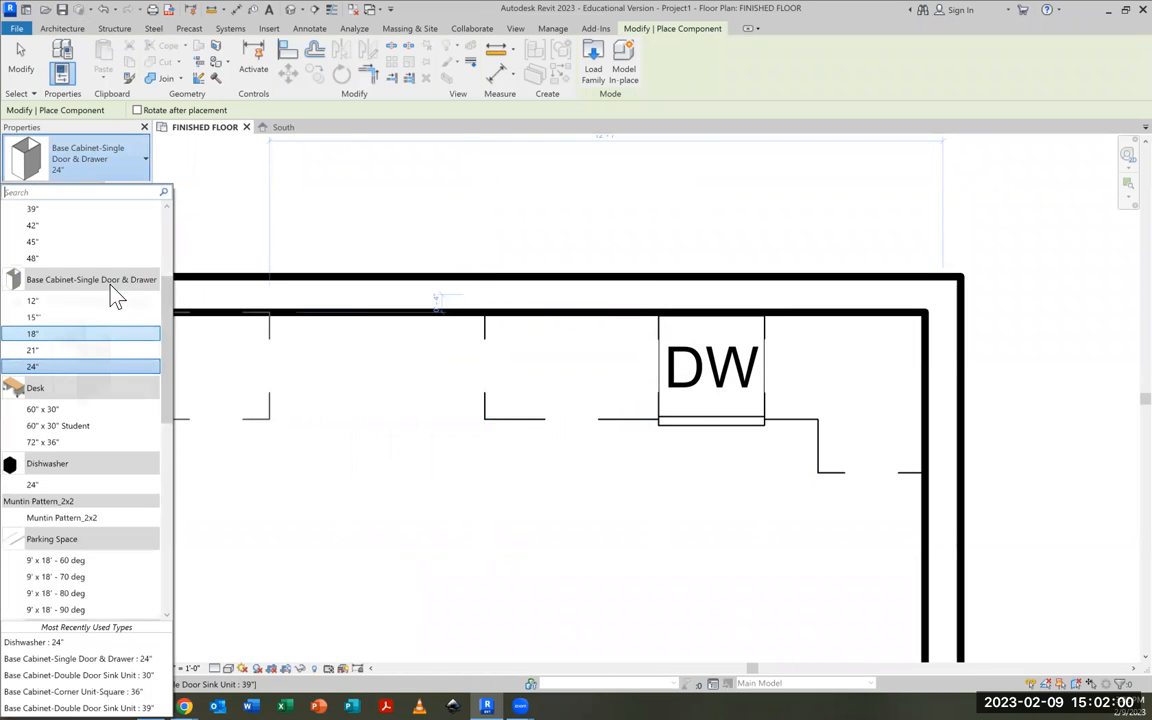
pyautogui.scroll(3, 112, 293)
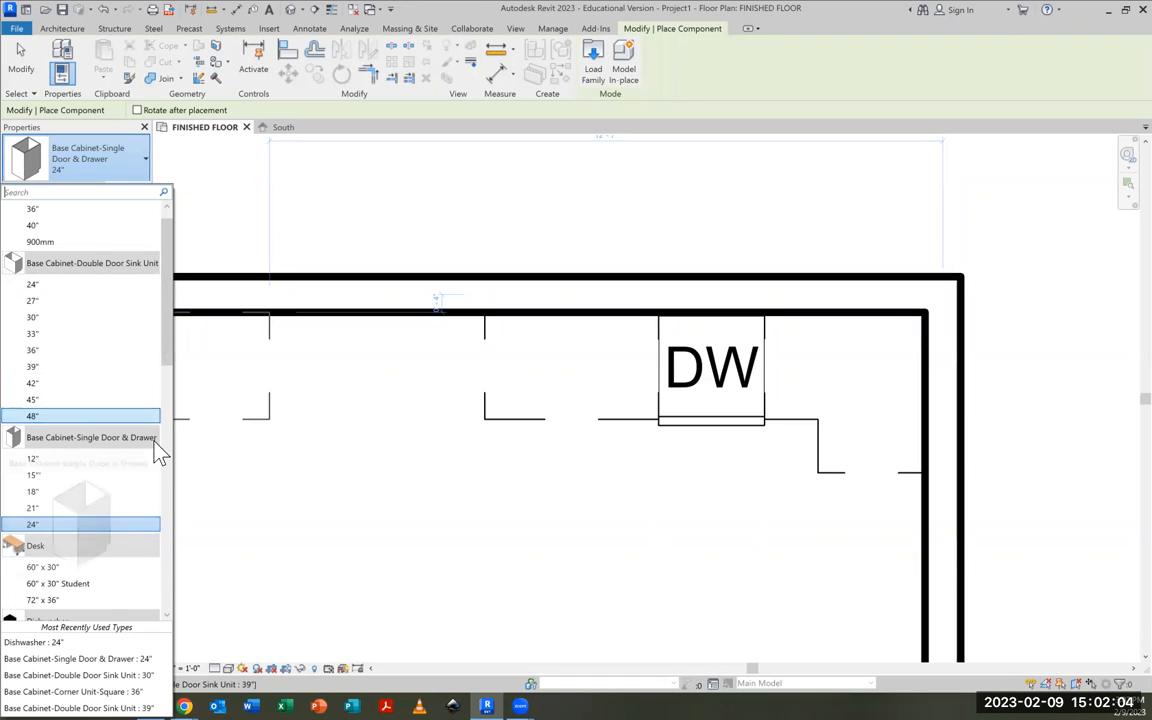
pyautogui.click(39, 475)
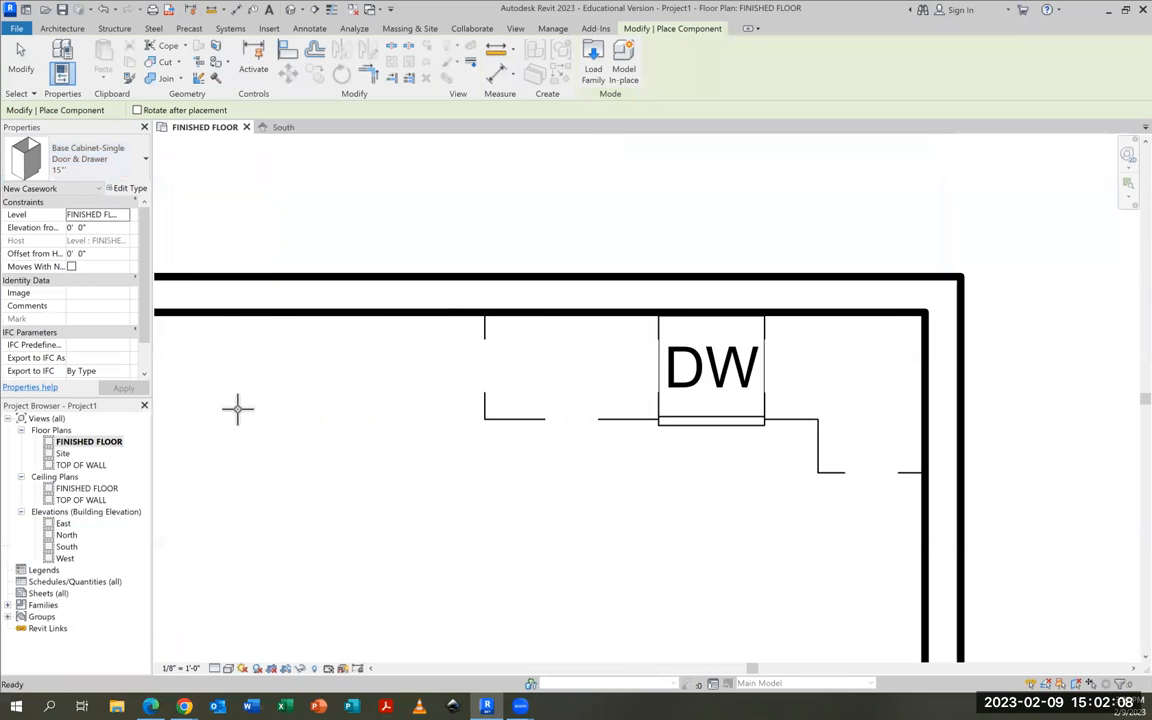
pyautogui.click(450, 314)
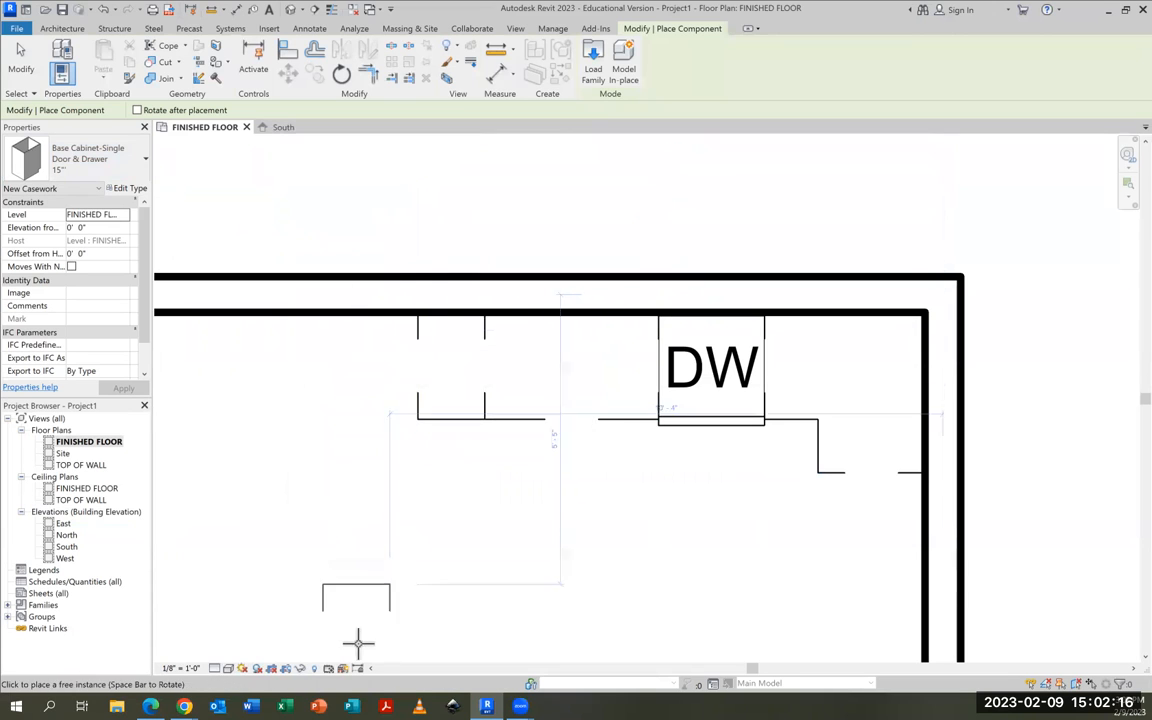
pyautogui.click(346, 592)
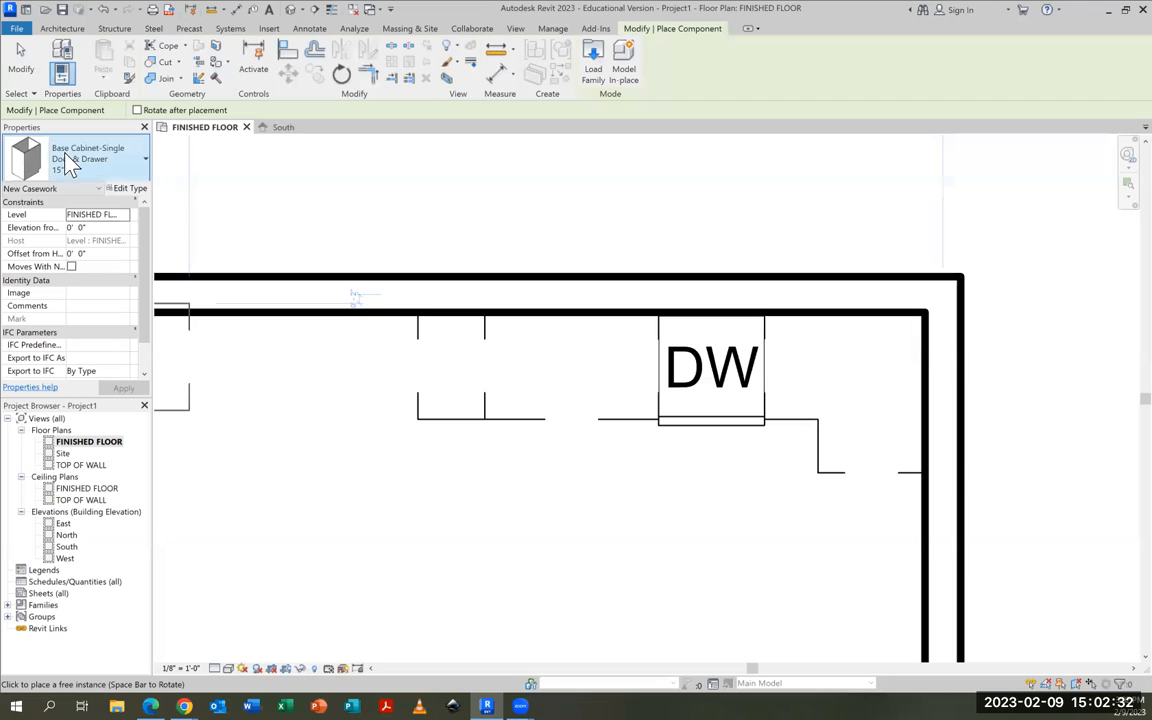
# Place a 24" single-door-and-drawer base cabinet on the open floor and rotate it 90° counterclockwise
pyautogui.click(105, 160)
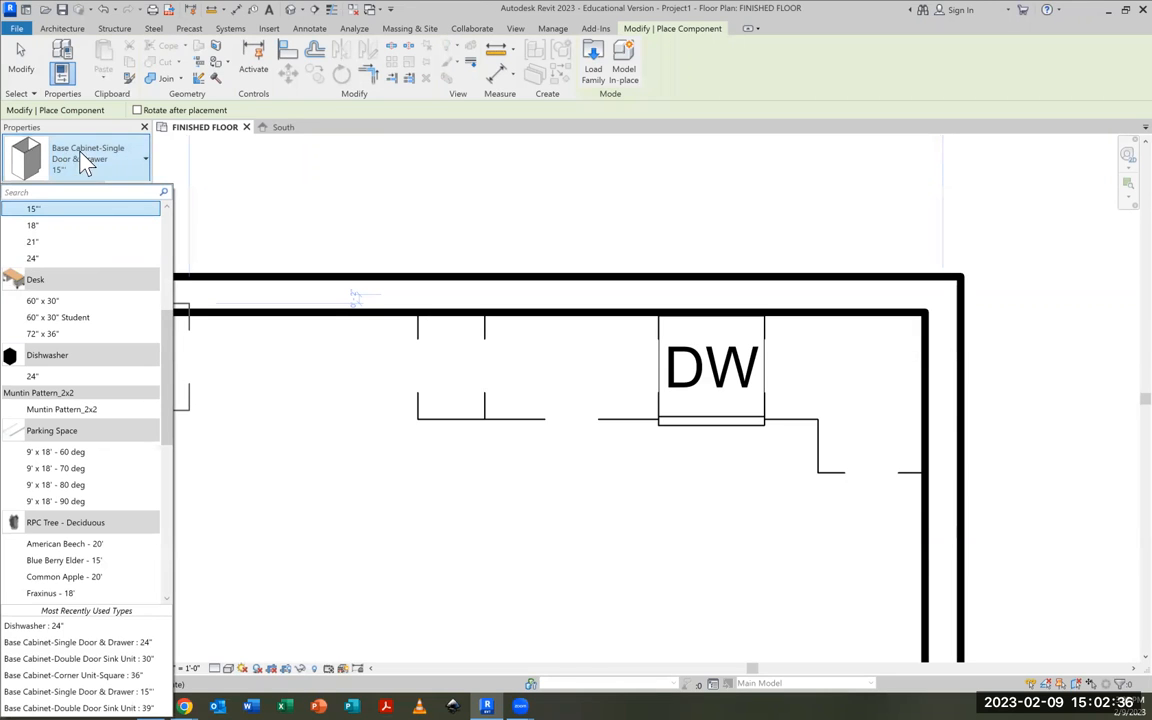
pyautogui.click(34, 259)
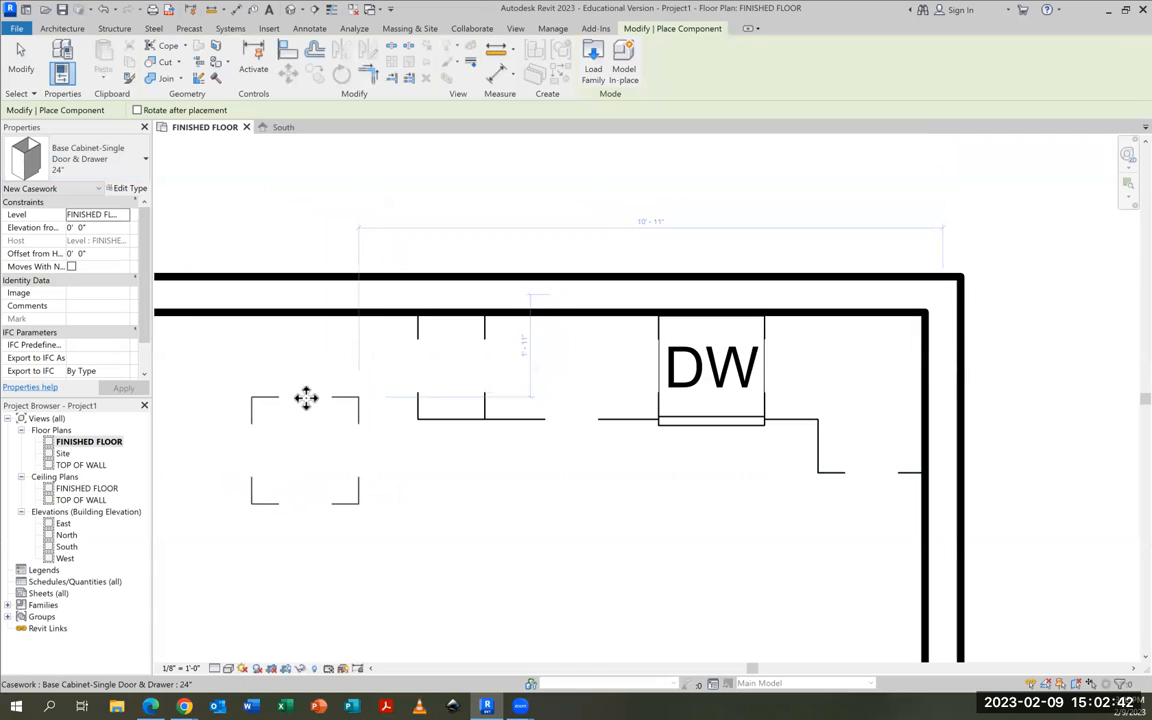
pyautogui.click(22, 60)
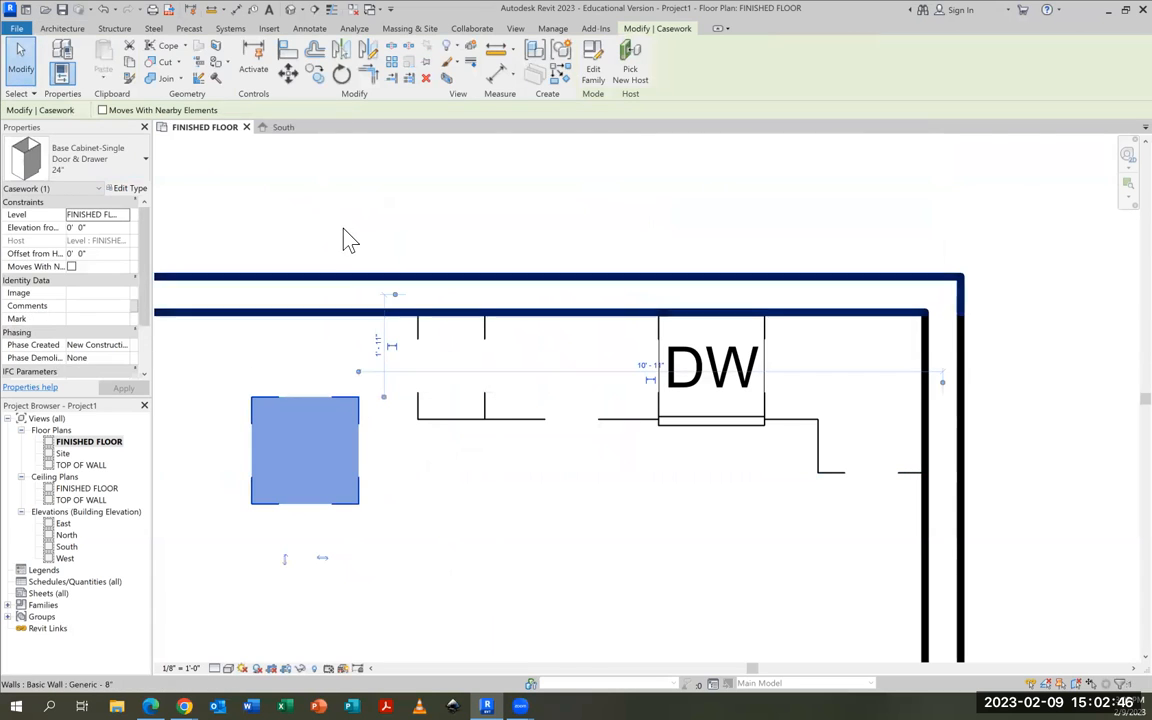
pyautogui.click(345, 74)
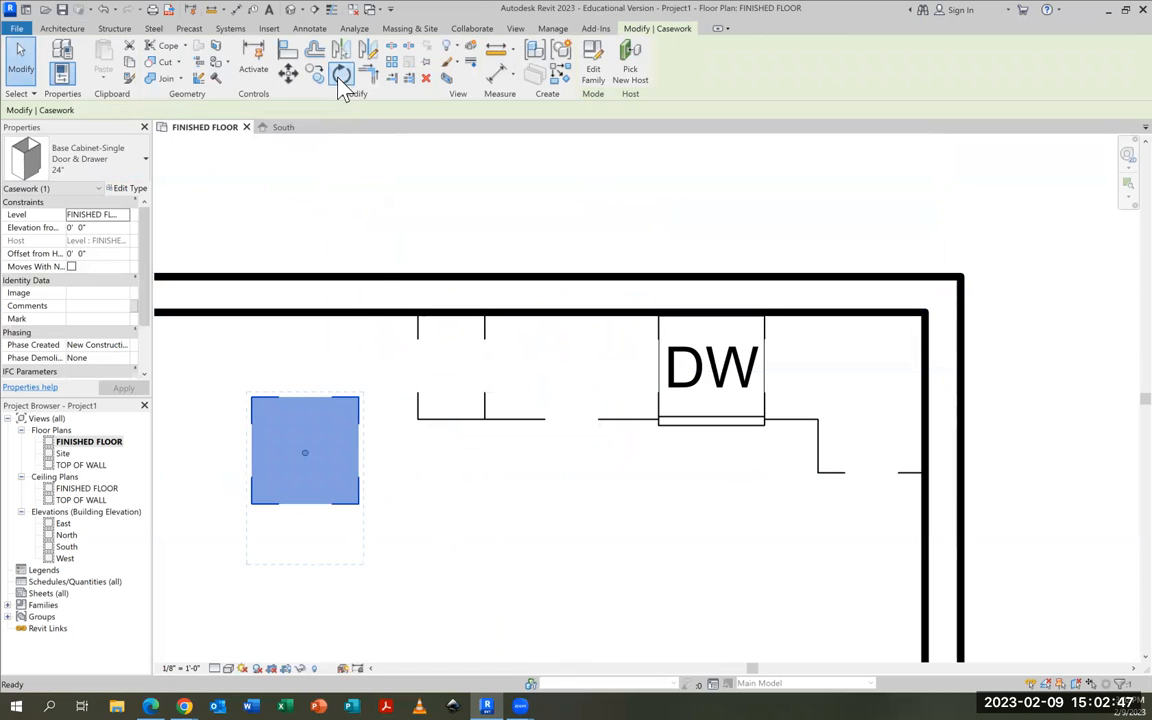
pyautogui.click(304, 578)
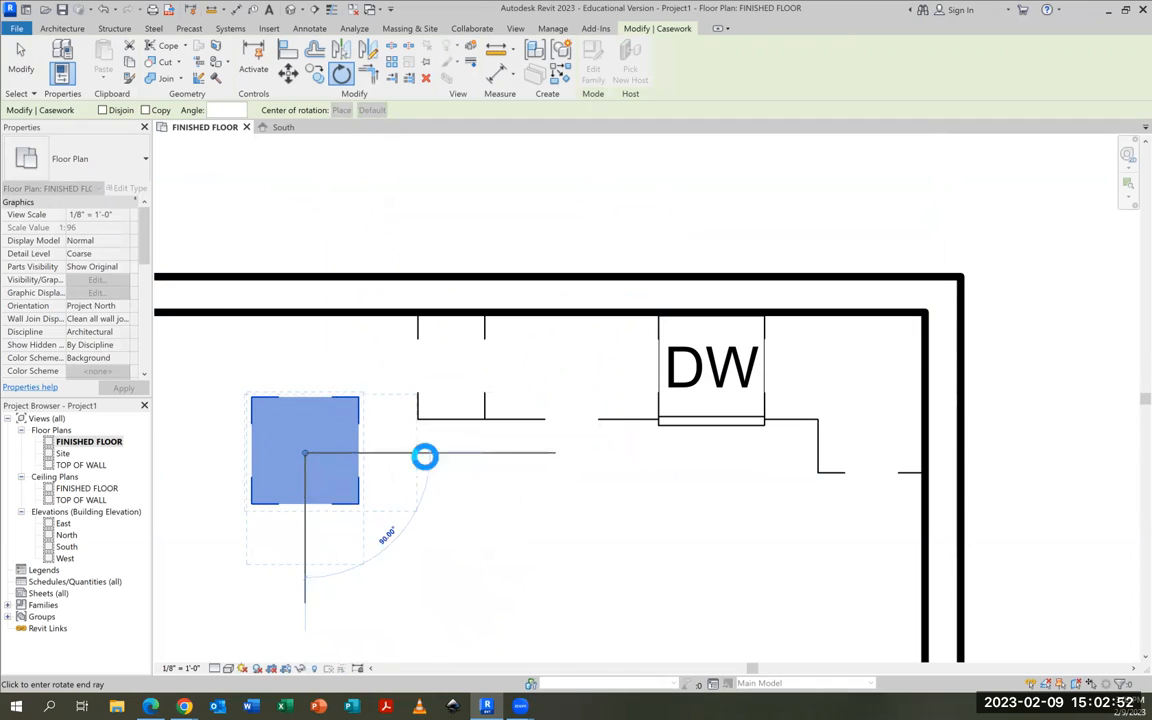
pyautogui.click(424, 457)
# Move the rotated 24" cabinet against the back wall and flush with the side of the 15" cabinet
pyautogui.moveTo(349, 402); pyautogui.dragTo(354, 326)
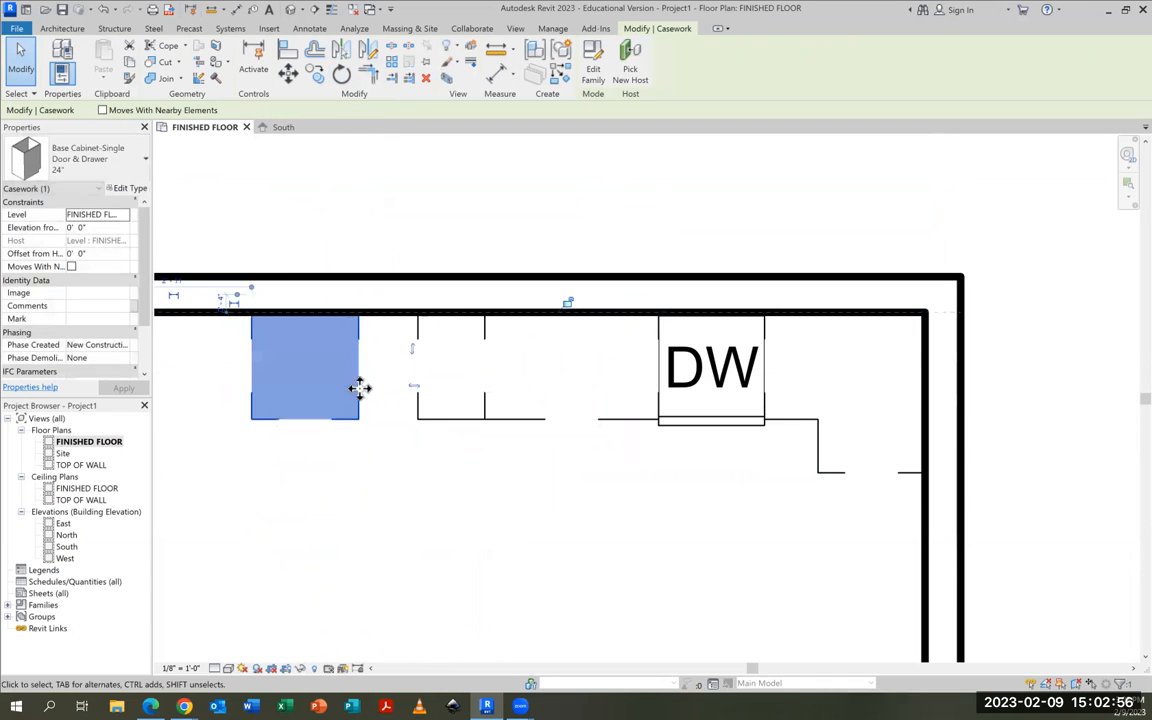
pyautogui.moveTo(357, 399); pyautogui.dragTo(418, 407)
pyautogui.scroll(-2, 397, 506)
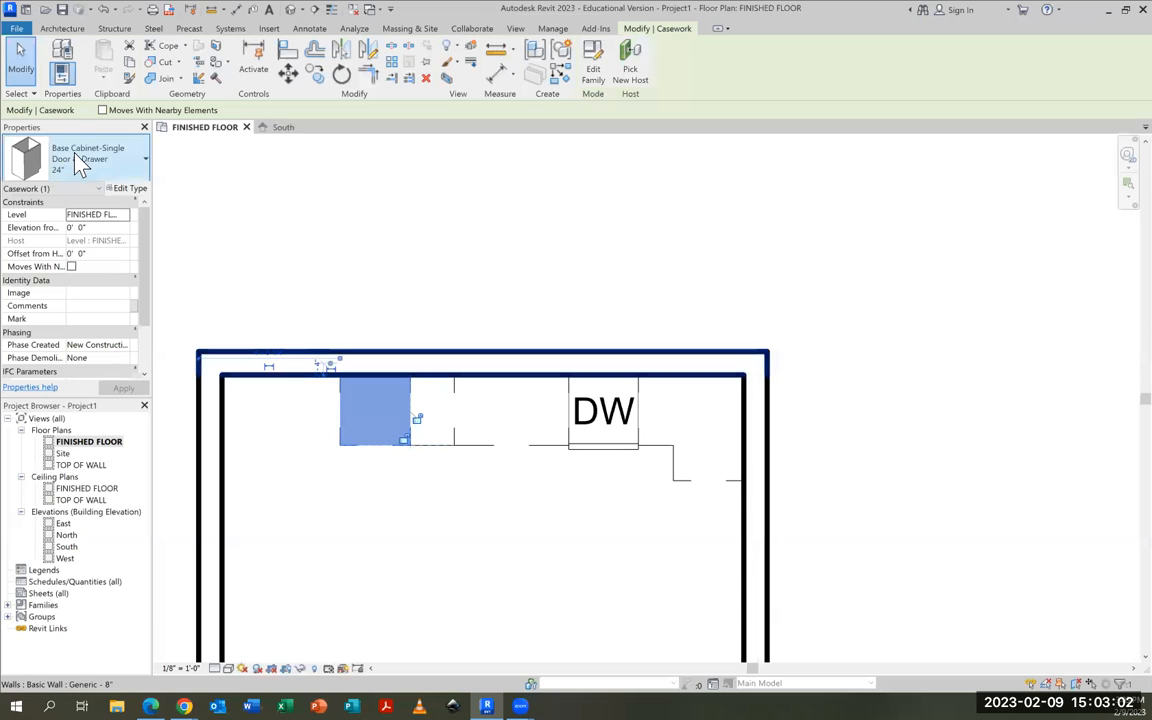
# Try the 12" type on the rotated corner cabinet and switch it back to the 24" type
pyautogui.click(105, 165)
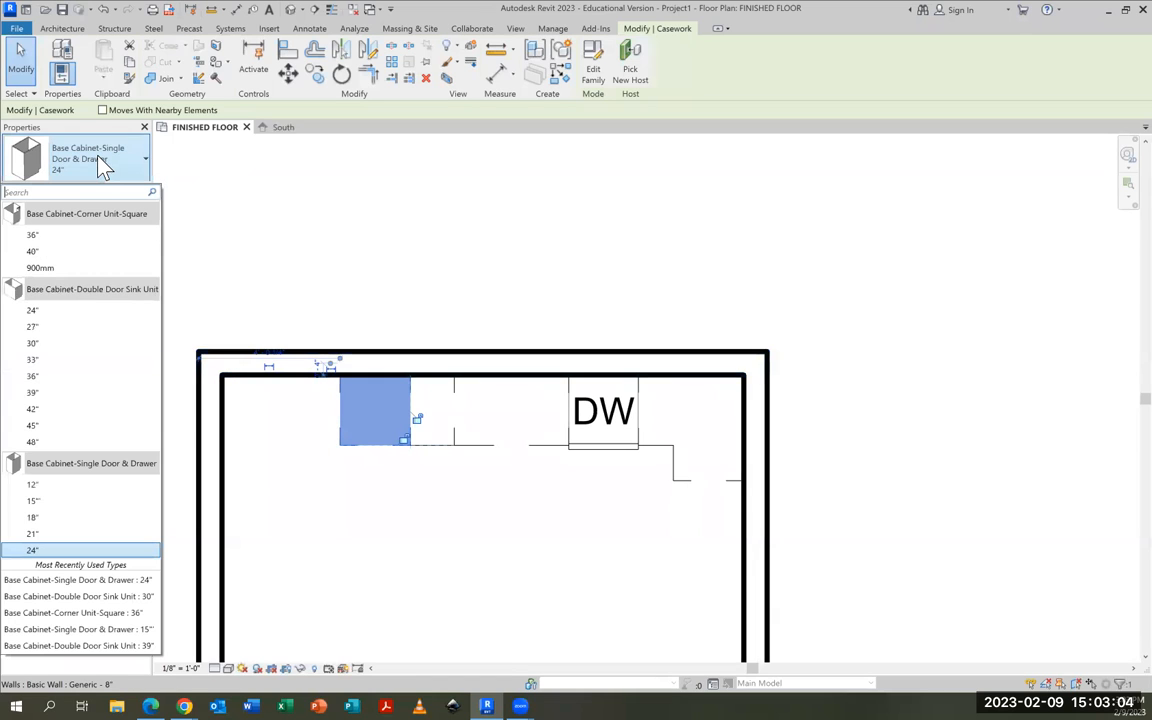
pyautogui.click(34, 485)
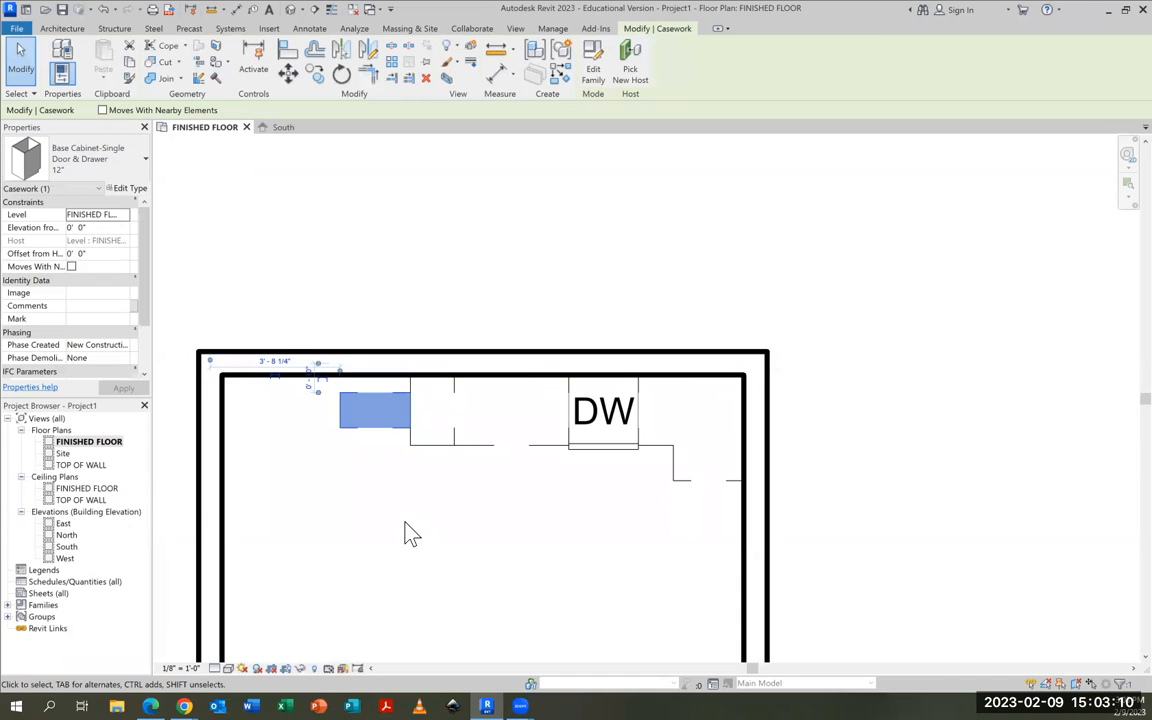
pyautogui.click(69, 140)
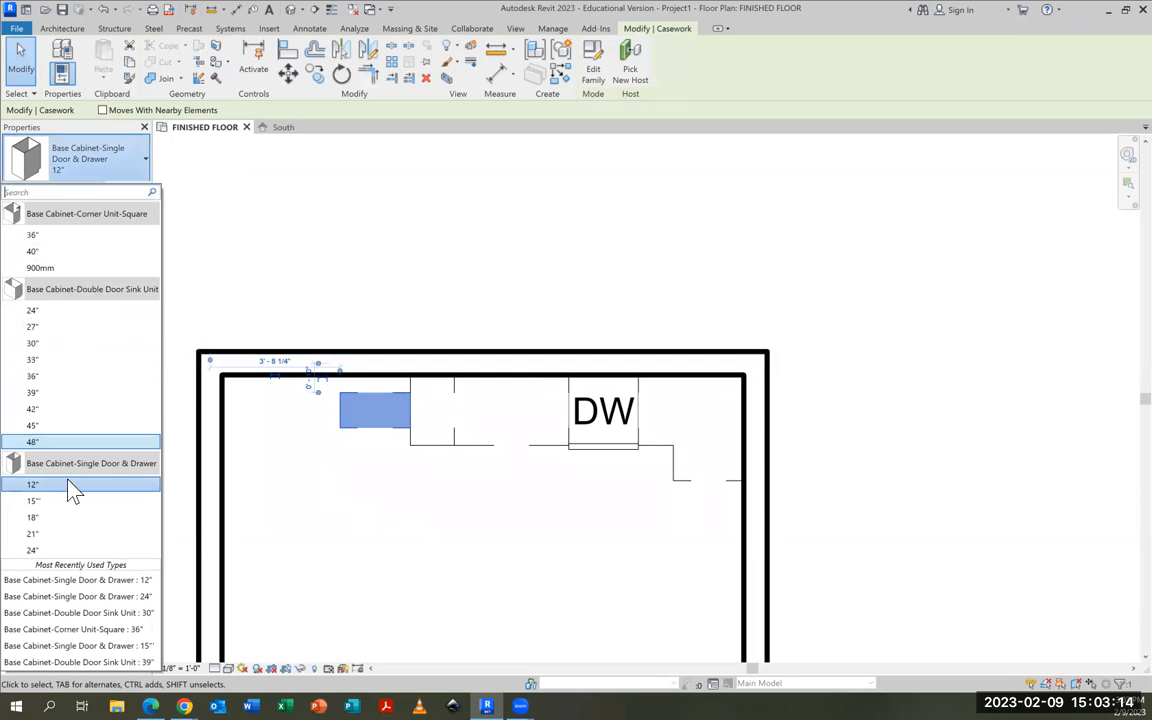
pyautogui.click(34, 550)
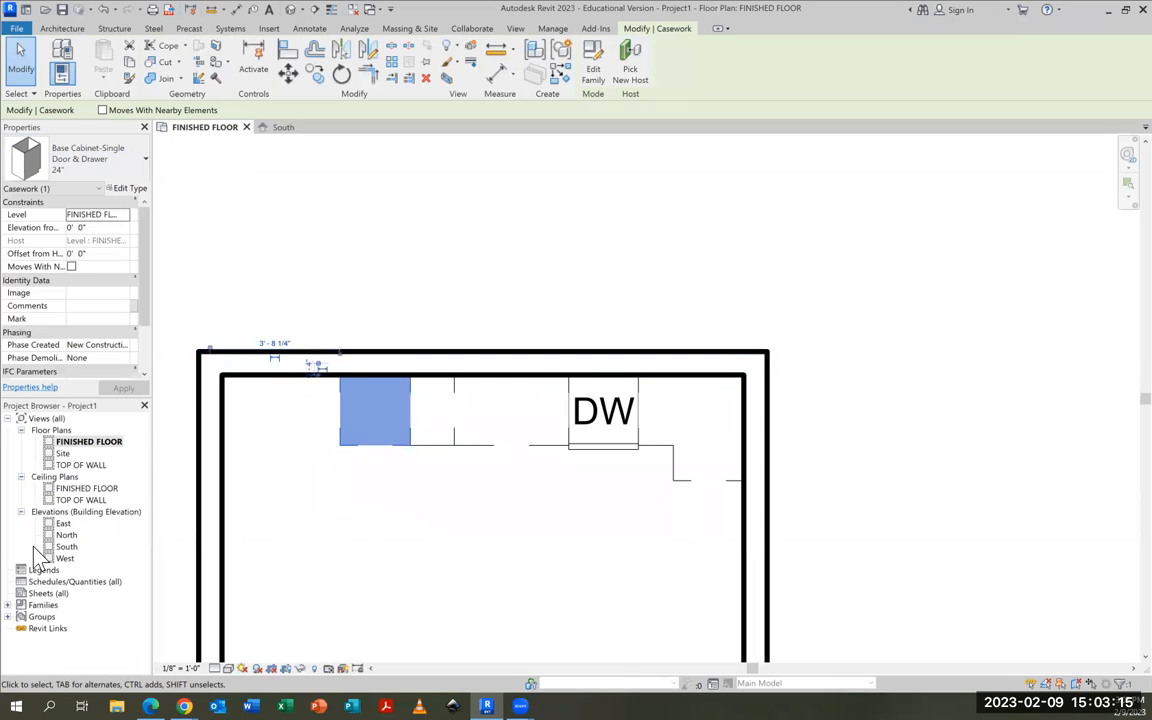
pyautogui.click(365, 535)
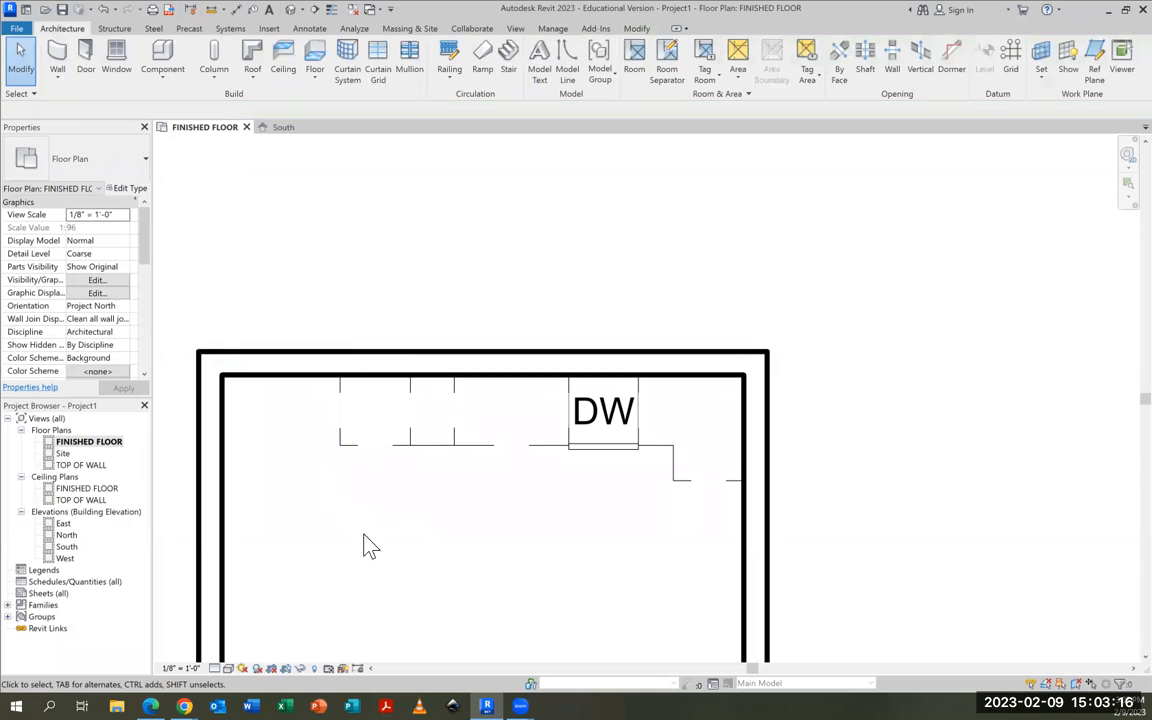
# Place a 12" single-door-and-drawer base cabinet on the open floor in front of the rotated 24" cabinet
pyautogui.click(162, 58)
pyautogui.click(64, 155)
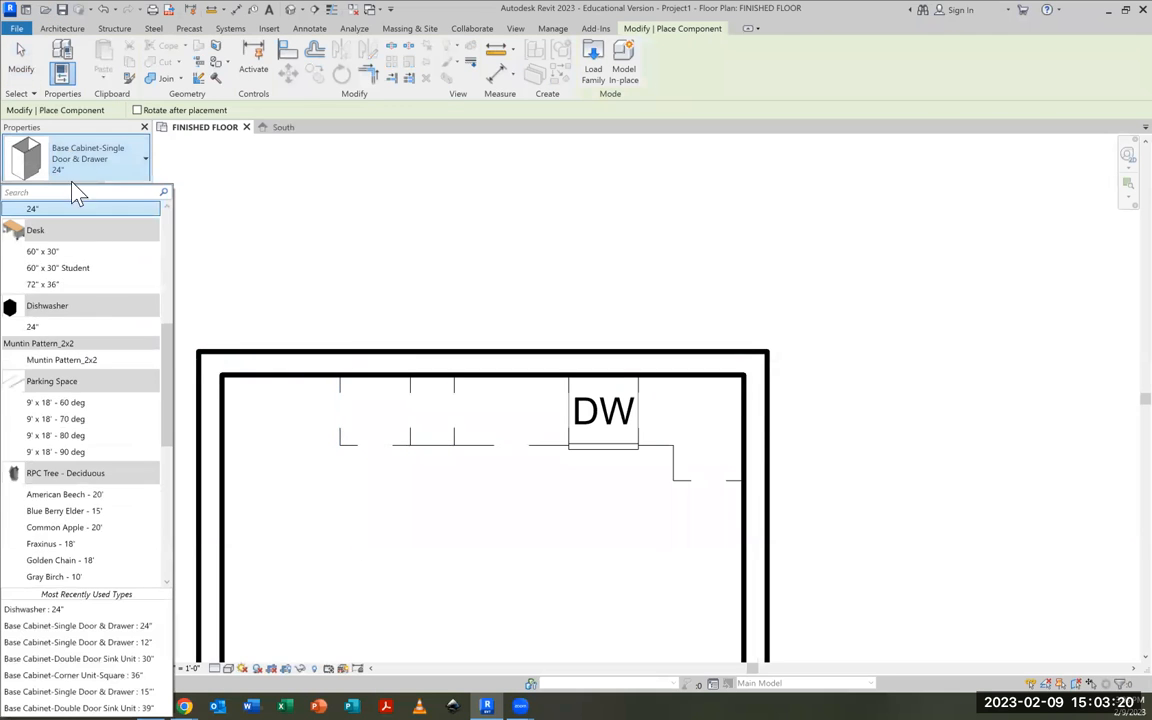
pyautogui.scroll(3, 98, 296)
pyautogui.moveTo(85, 290); pyautogui.dragTo(130, 290)
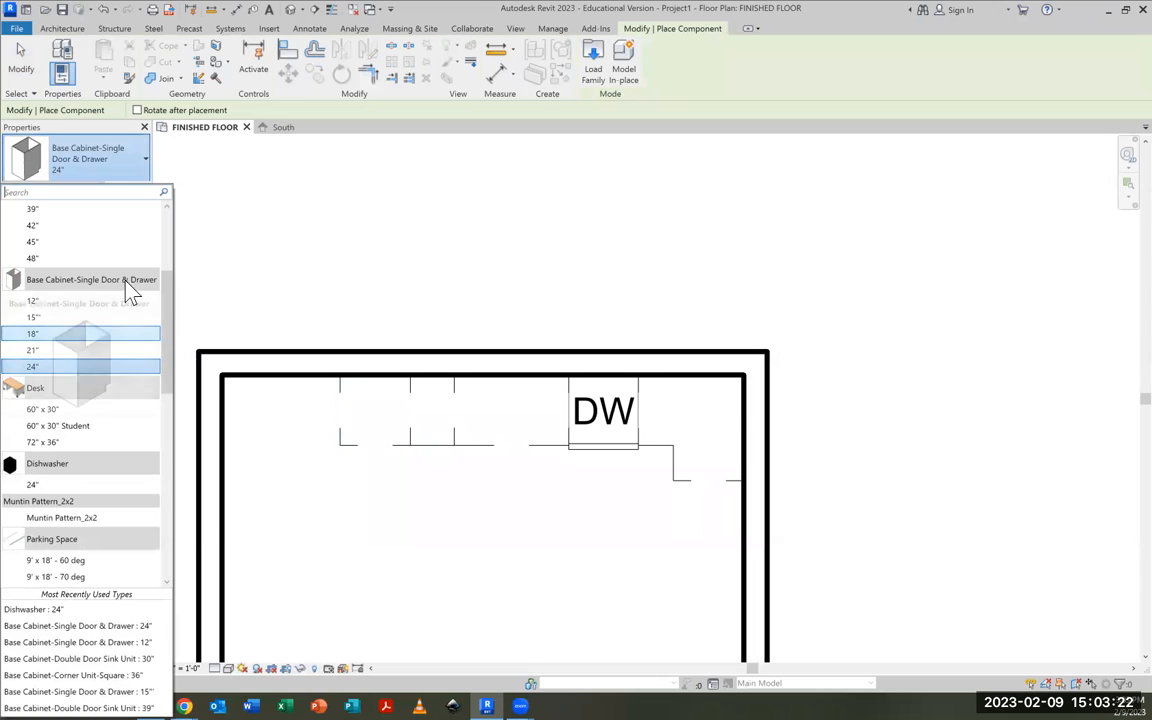
pyautogui.click(31, 303)
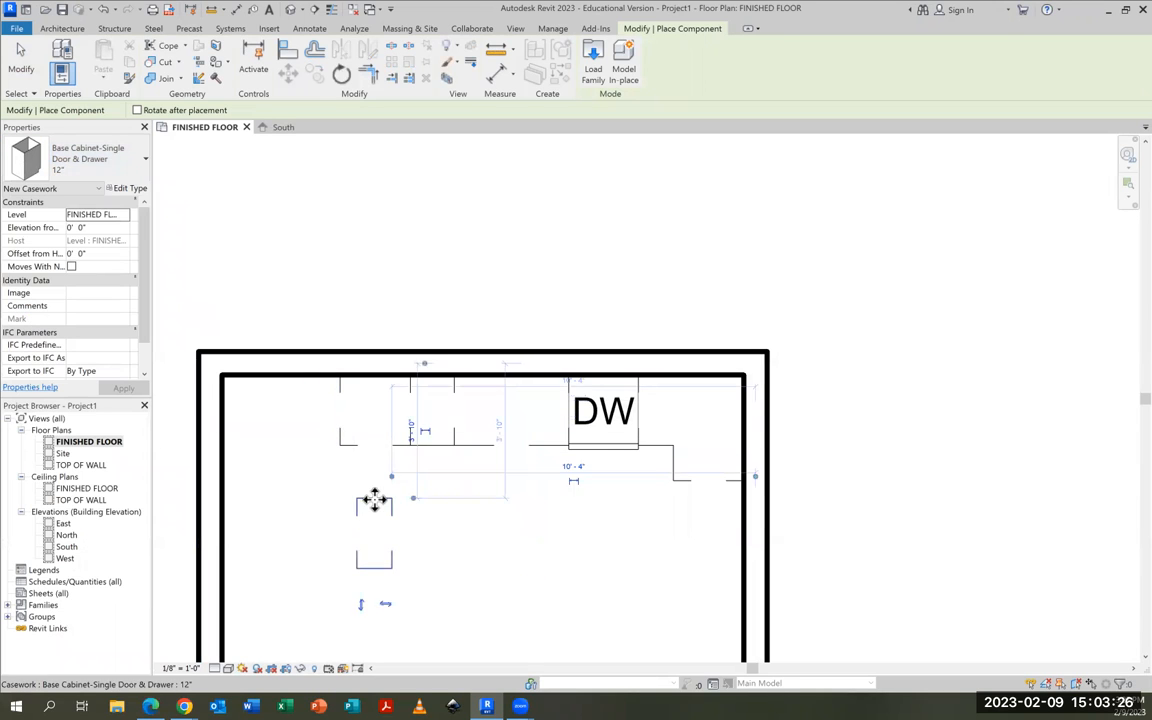
pyautogui.click(21, 62)
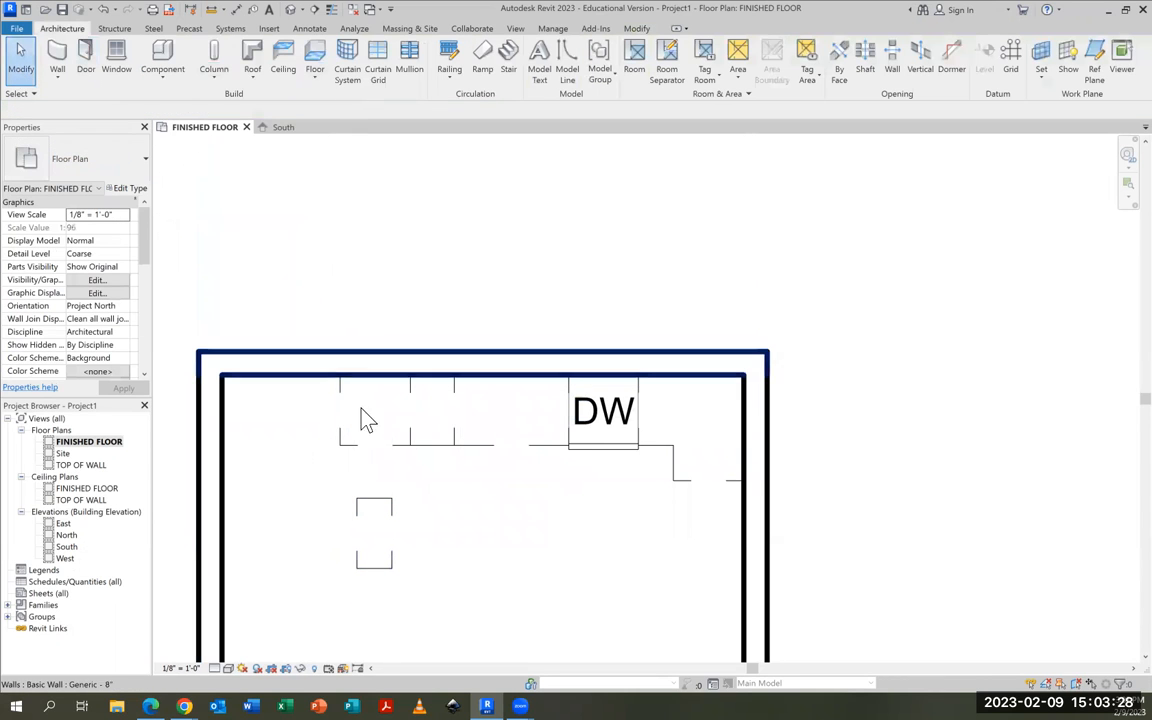
# Rotate the 12" base cabinet 90° counterclockwise about its center
pyautogui.click(373, 512)
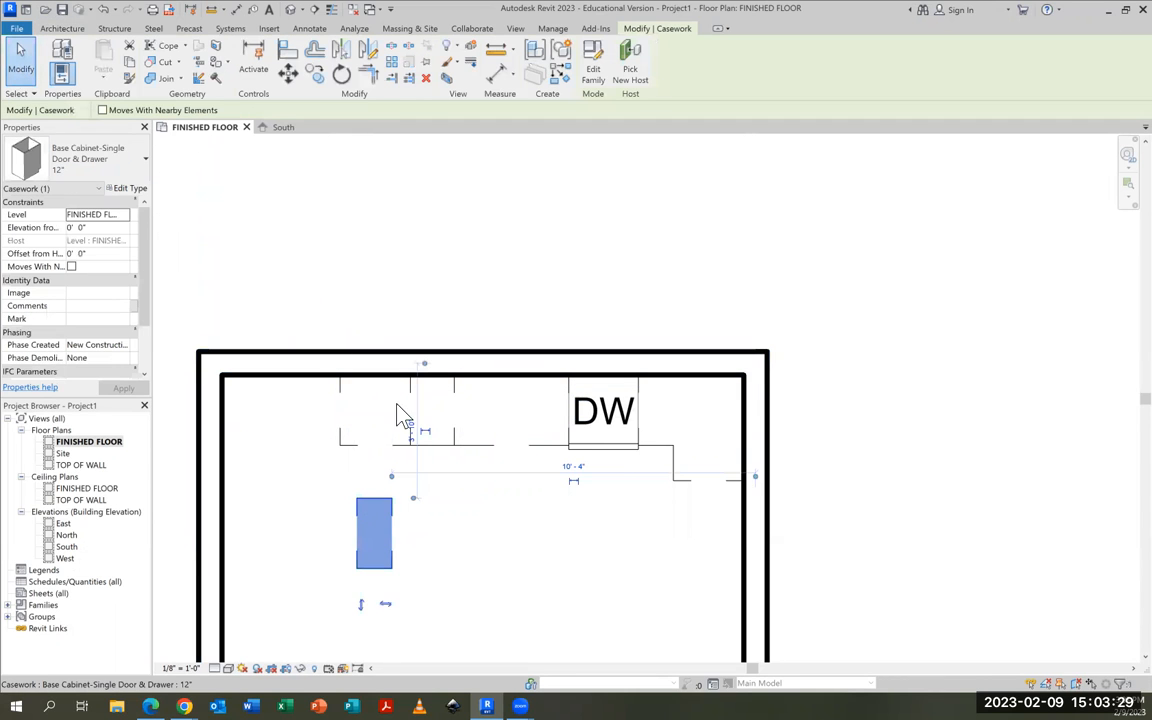
pyautogui.click(342, 75)
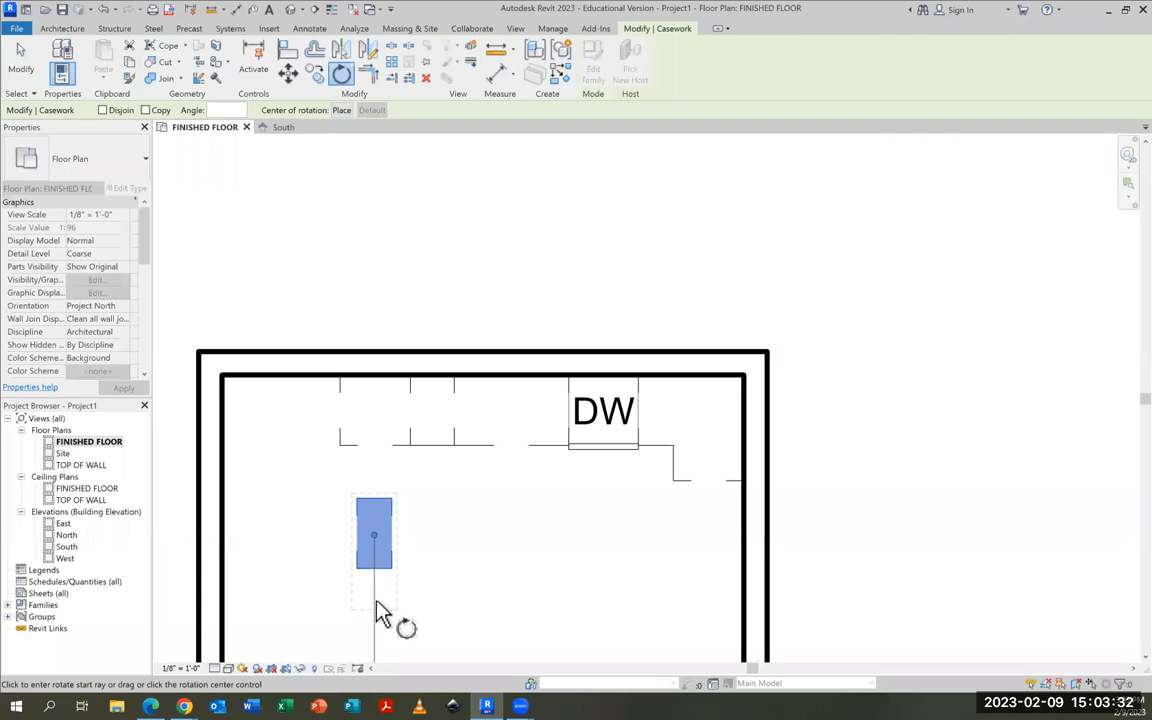
pyautogui.click(377, 607)
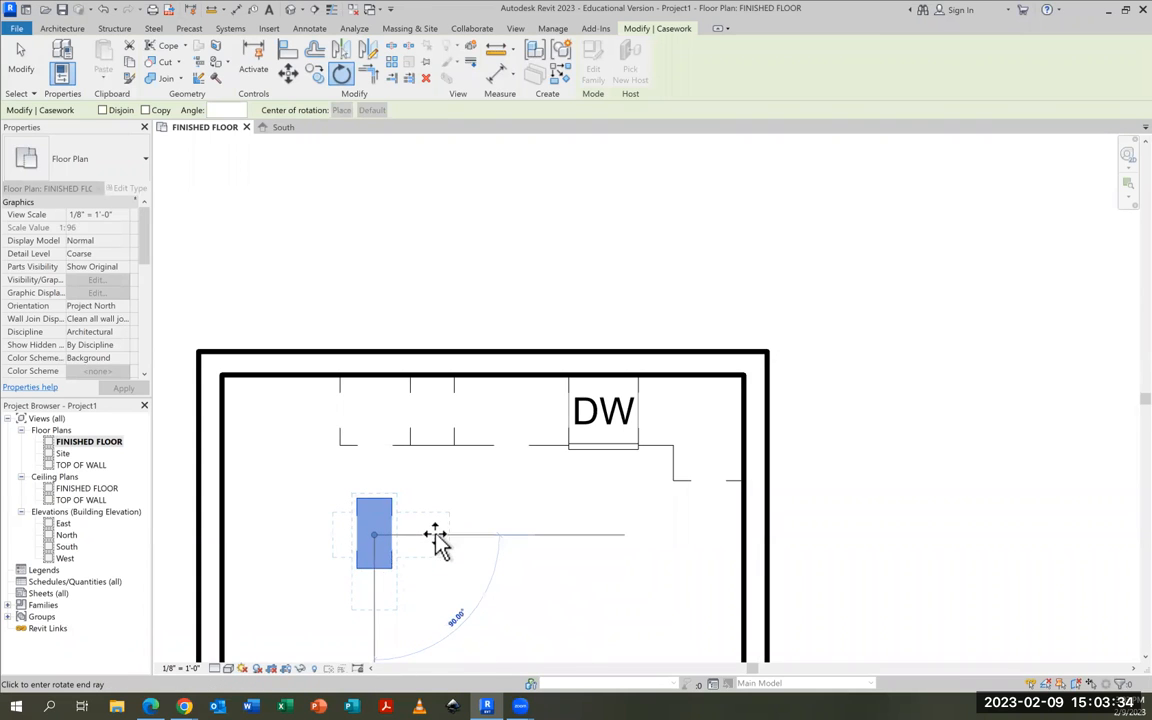
pyautogui.click(435, 540)
# Move the rotated 12" cabinet up against the 24" corner cabinet so their sides line up
pyautogui.moveTo(396, 522); pyautogui.dragTo(393, 449)
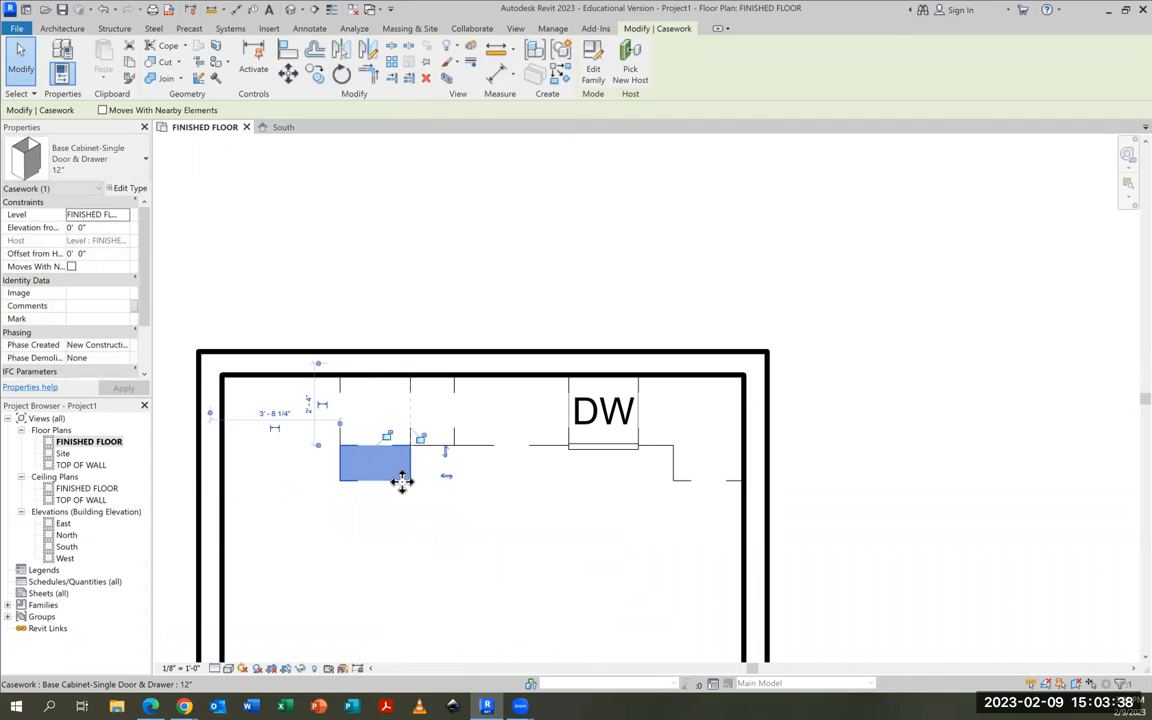
pyautogui.scroll(2, 401, 482)
pyautogui.click(490, 506)
# Move the left side wall inward until its inner face meets the backs of the 24" and 12" cabinets
pyautogui.scroll(-1, 478, 499)
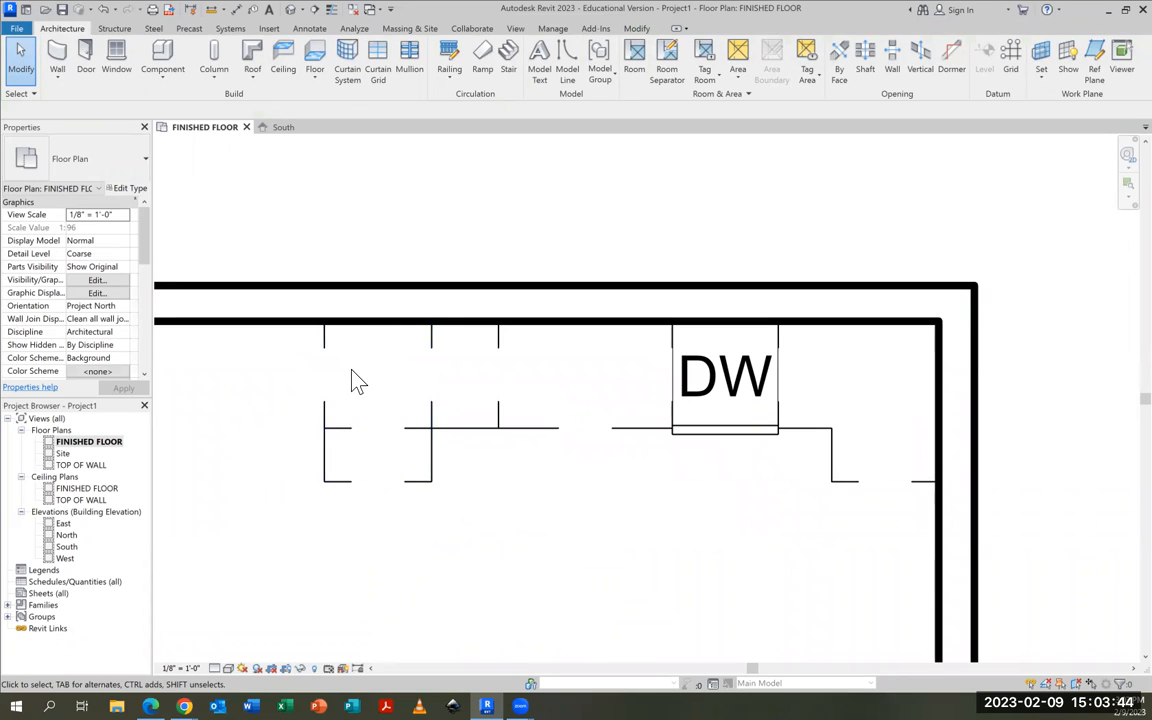
pyautogui.scroll(-1, 535, 500)
pyautogui.scroll(-1, 535, 500)
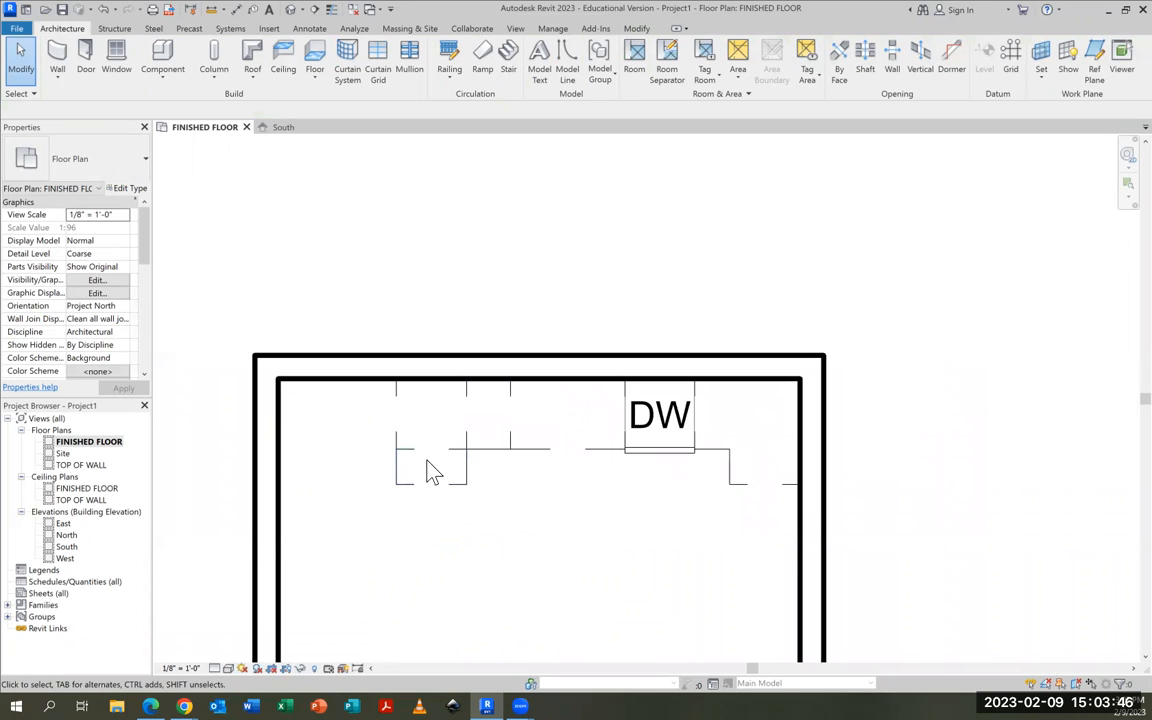
pyautogui.click(282, 510)
pyautogui.moveTo(278, 505); pyautogui.dragTo(398, 506)
pyautogui.press('Escape')
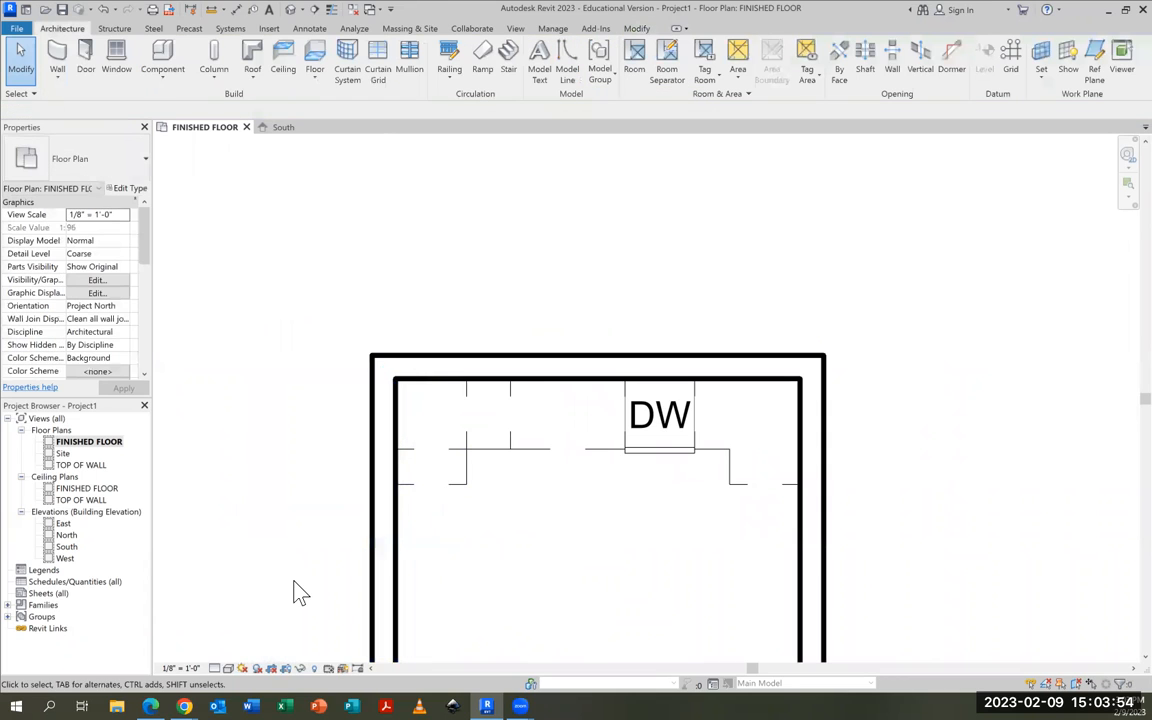
# Check the kitchen plan in the Chrome assignment page and place an 18" single-door-and-drawer base cabinet in Revit on the floor near the left wall
pyautogui.moveTo(590, 557); pyautogui.dragTo(565, 525, button='middle')
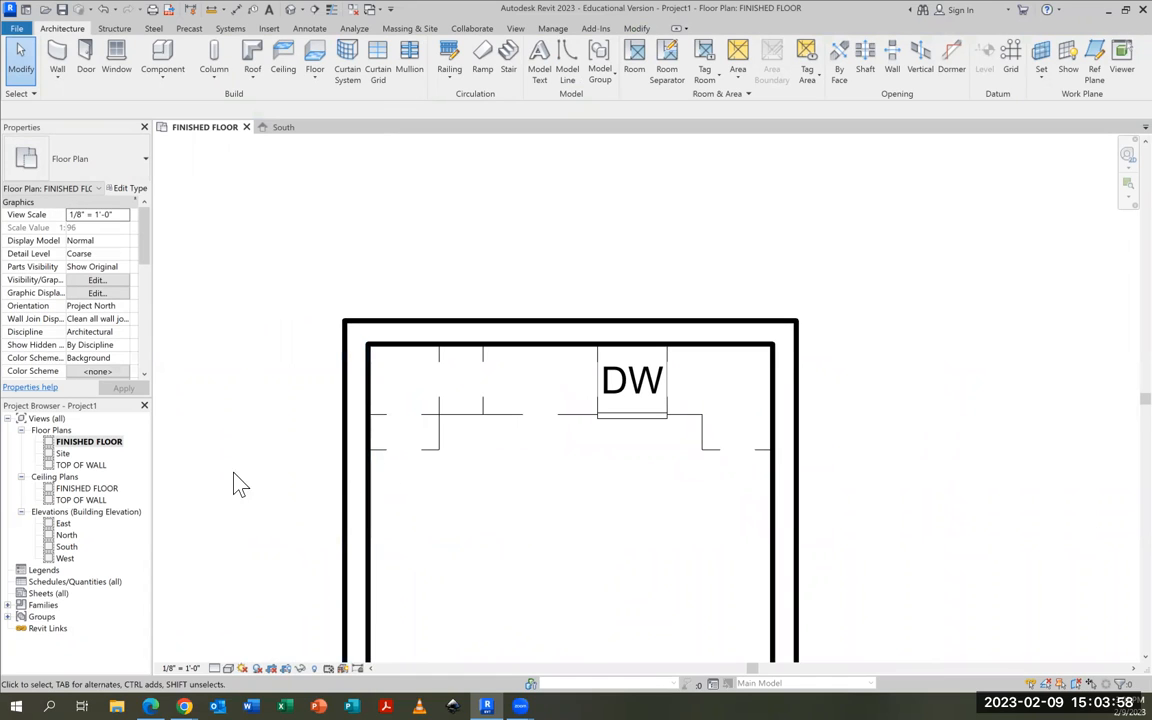
pyautogui.moveTo(496, 535); pyautogui.dragTo(489, 451, button='middle')
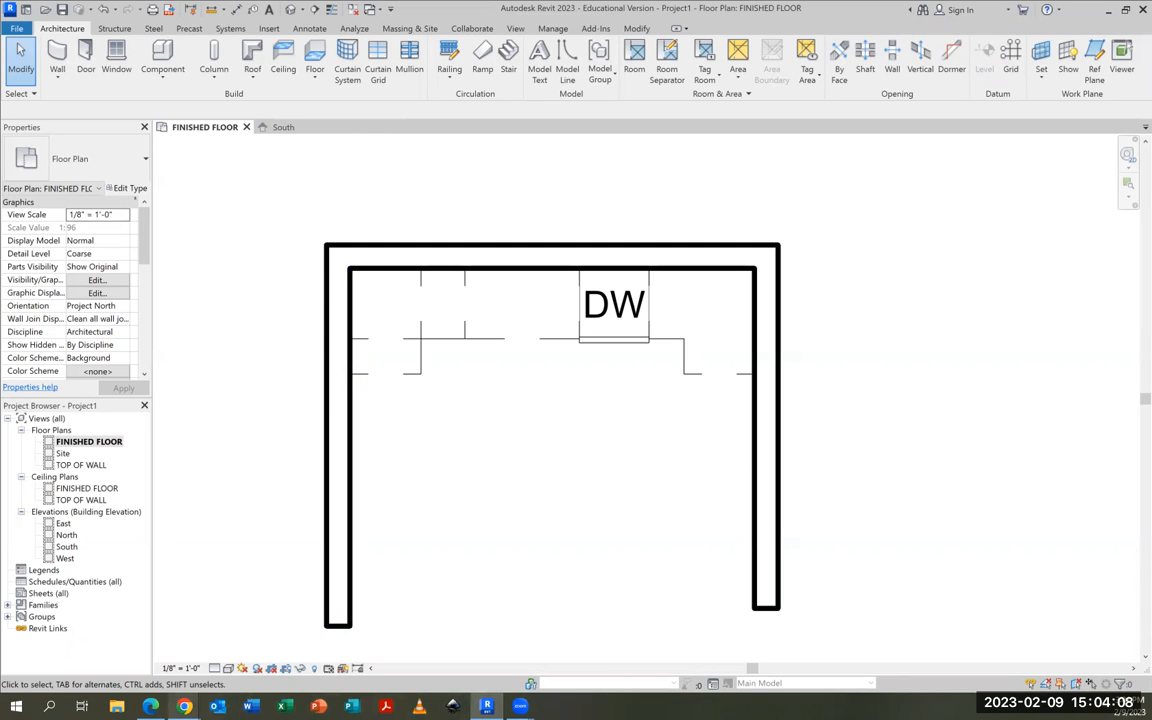
pyautogui.moveTo(184, 706)
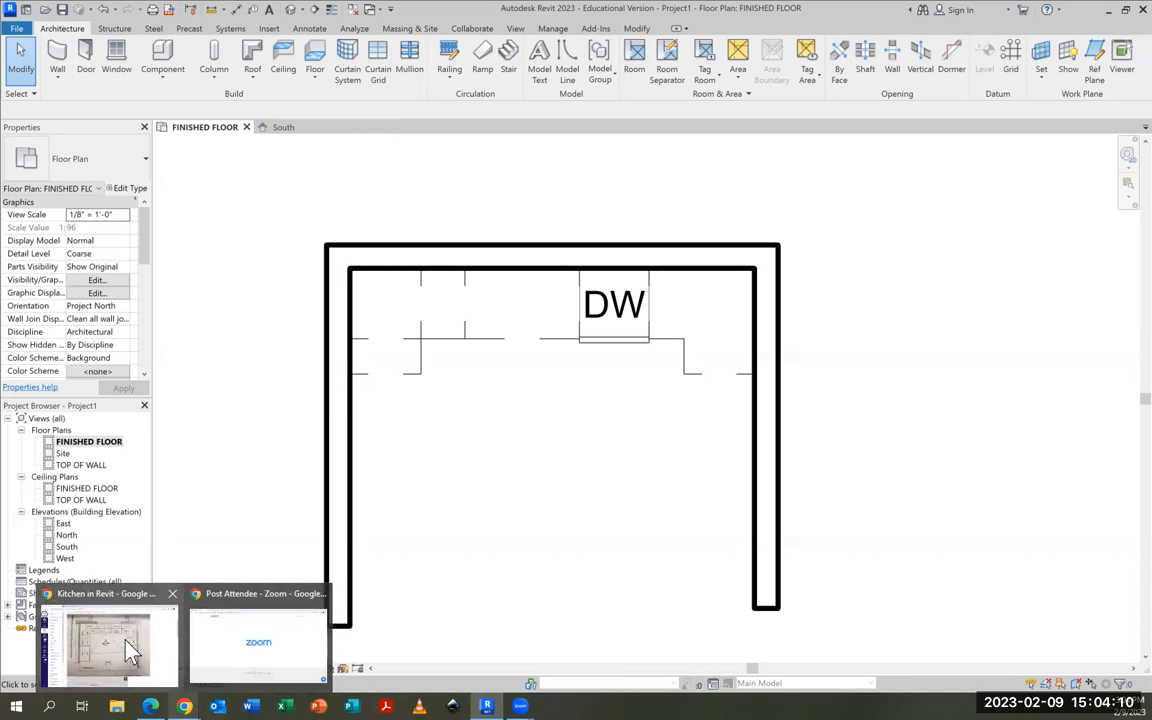
pyautogui.click(128, 652)
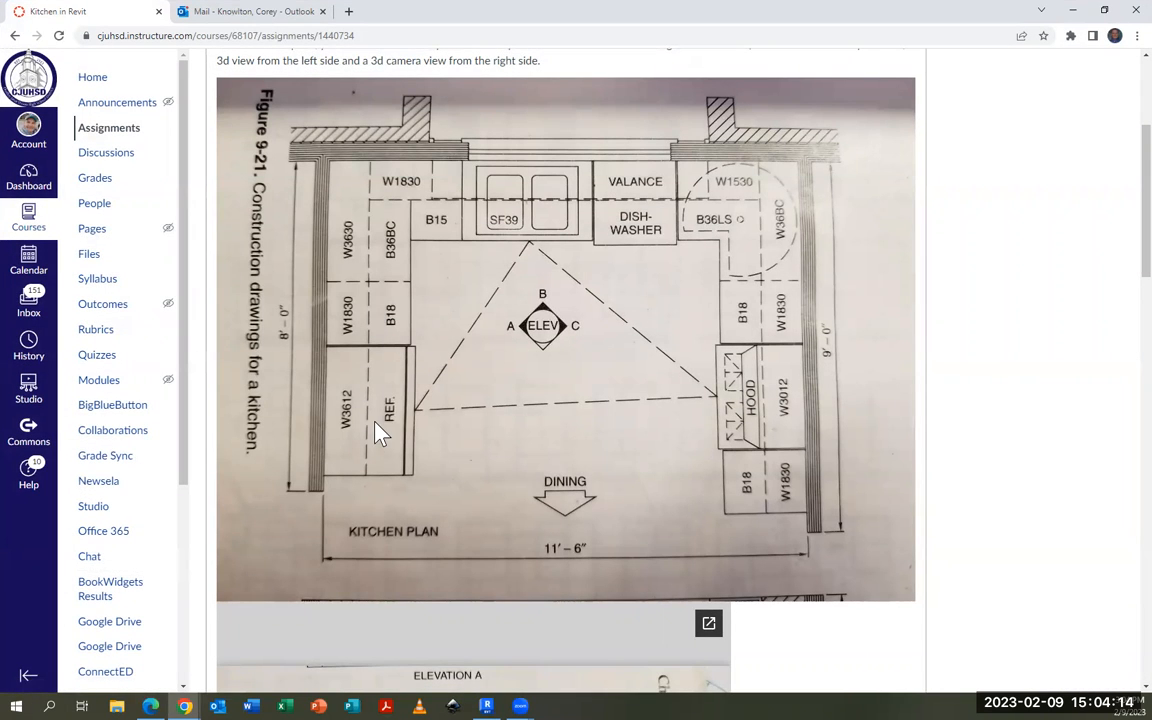
pyautogui.click(1071, 12)
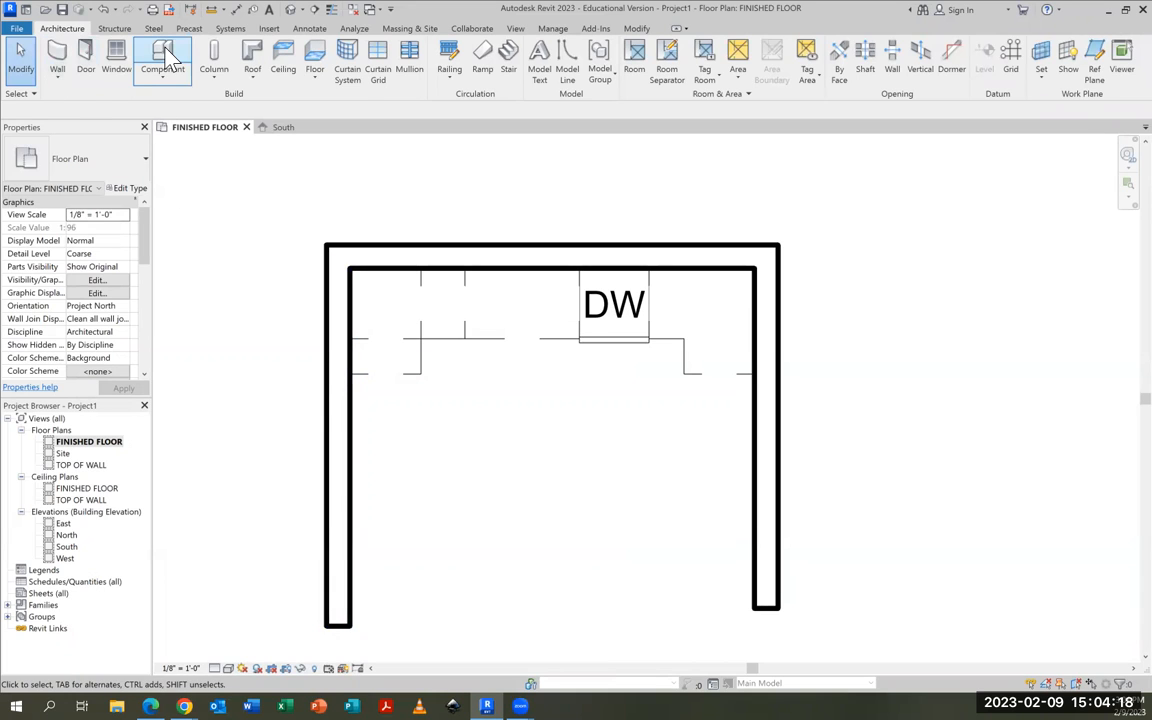
pyautogui.click(164, 58)
pyautogui.click(144, 163)
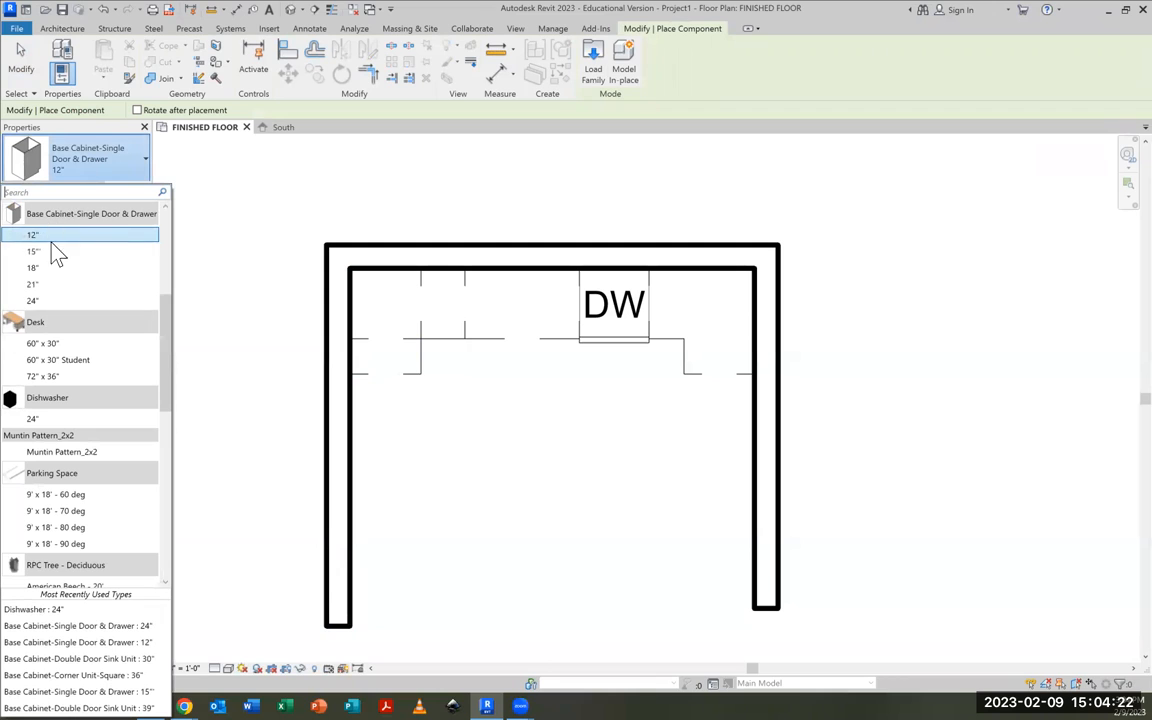
pyautogui.click(36, 268)
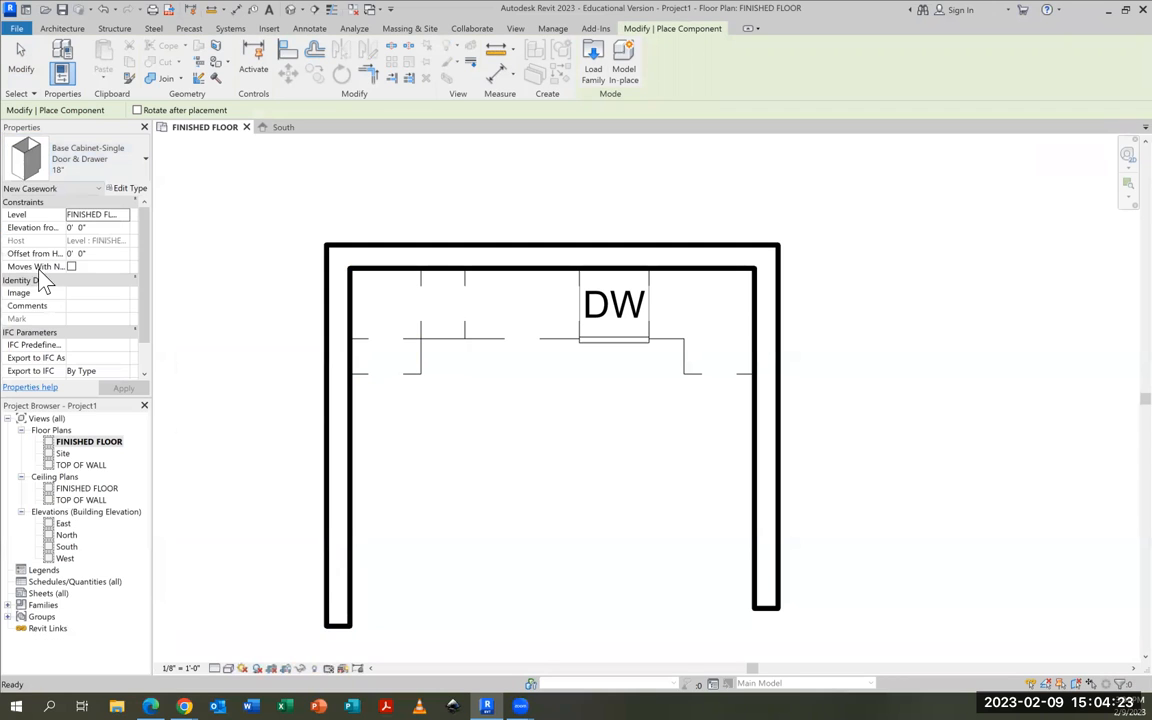
pyautogui.click(413, 419)
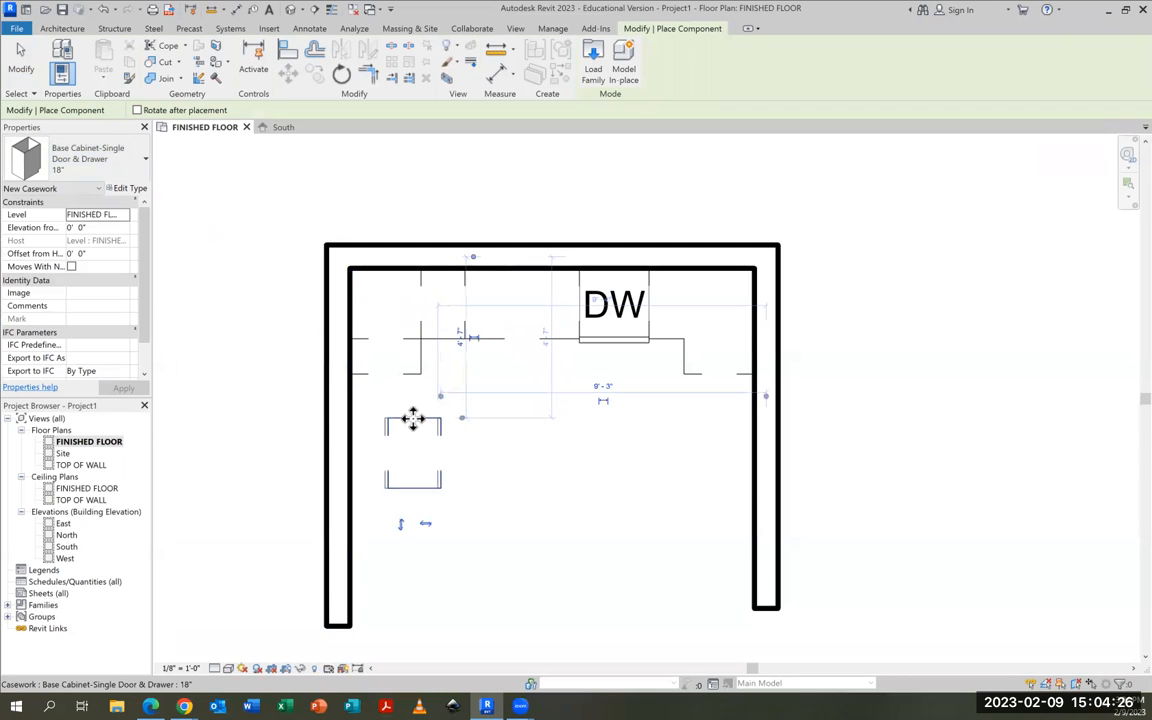
pyautogui.click(21, 68)
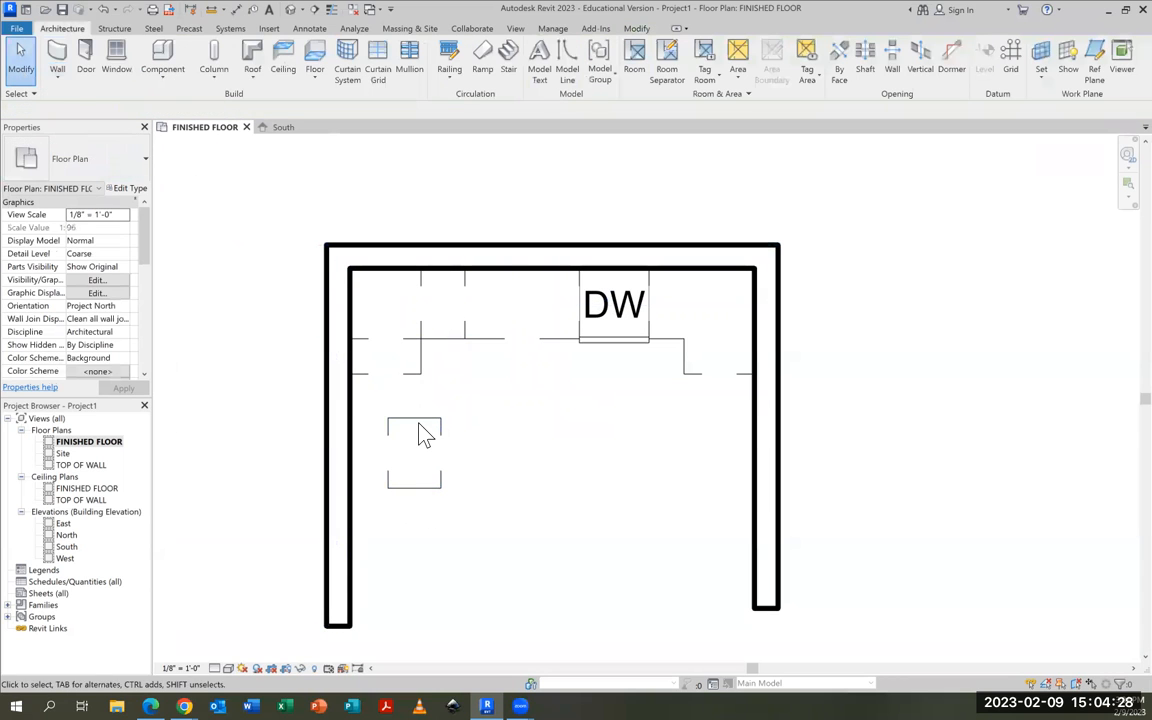
# Rotate the 18" base cabinet 90° counterclockwise and move it against the left wall, flush with the end of the corner cabinets
pyautogui.click(422, 434)
pyautogui.click(342, 77)
pyautogui.click(414, 535)
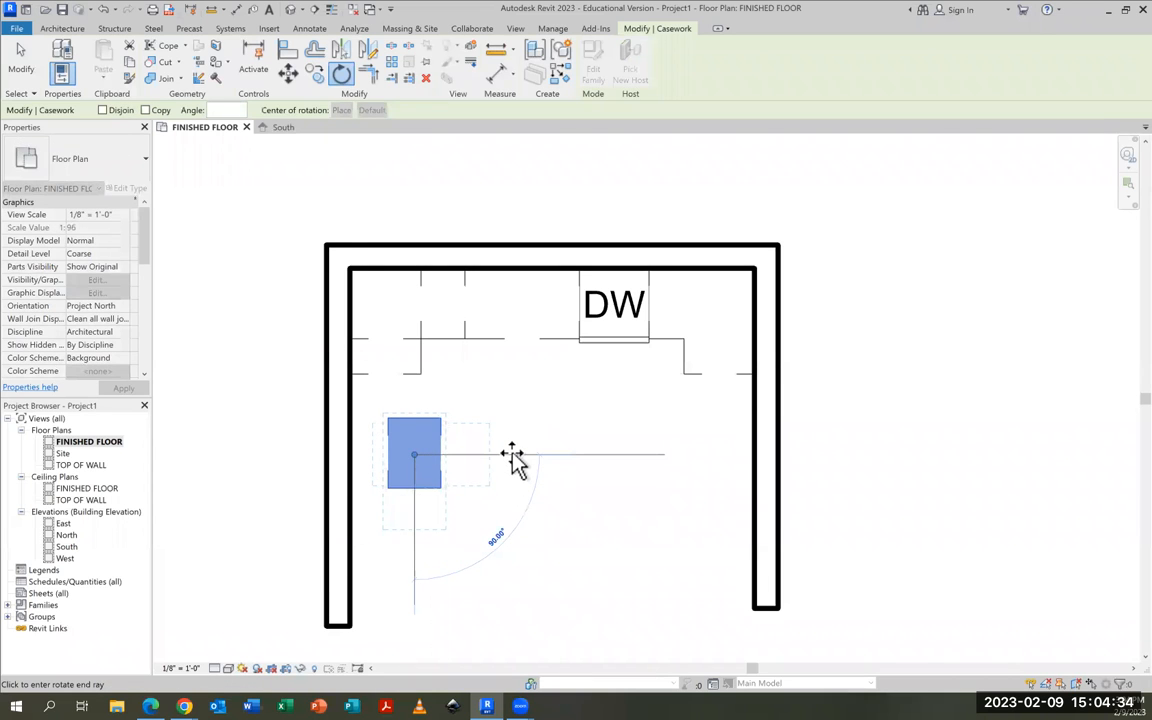
pyautogui.click(512, 457)
pyautogui.moveTo(432, 400); pyautogui.dragTo(401, 386)
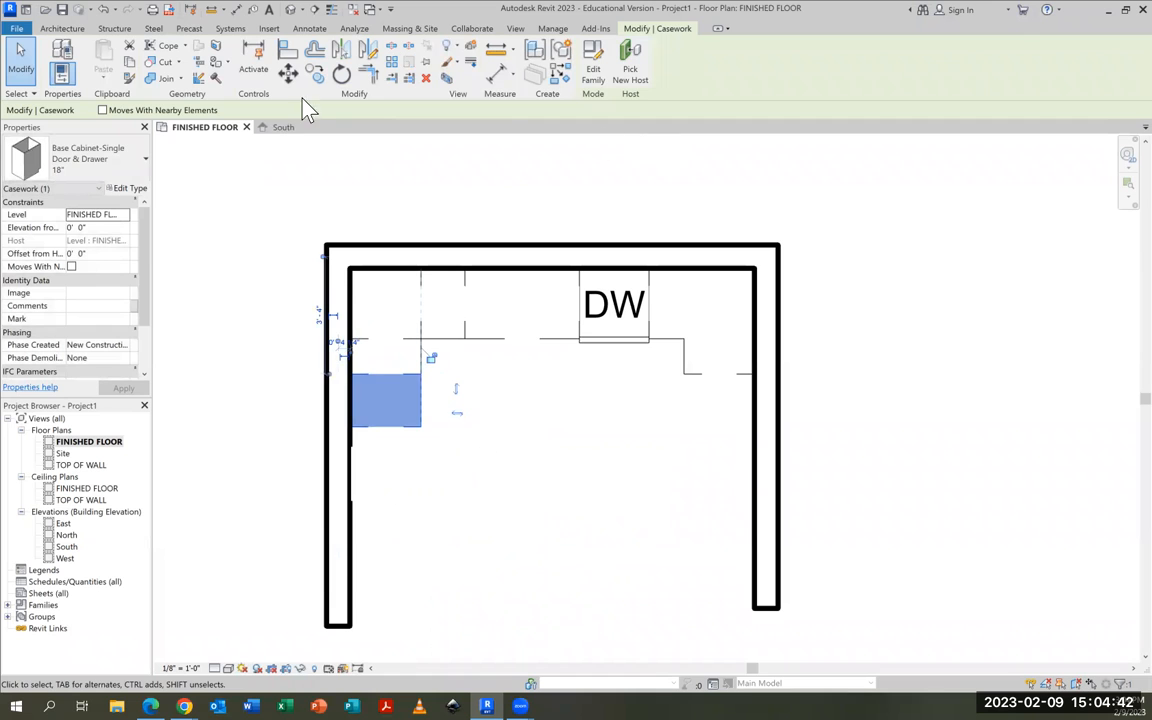
pyautogui.click(22, 64)
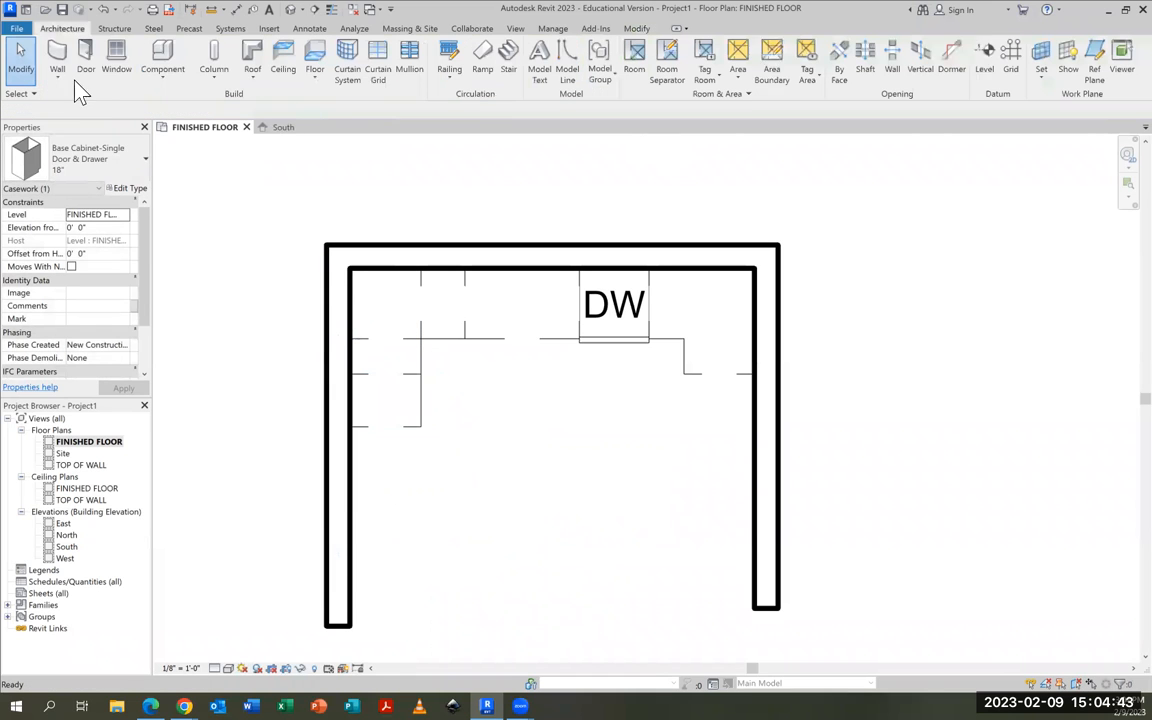
# Load the Refrigerator-French_Door-with_Ice_and_Water_Dispenser family from the Mid-Range folder under Specialty Equipment, Domestic in the English-Imperial library
pyautogui.click(165, 66)
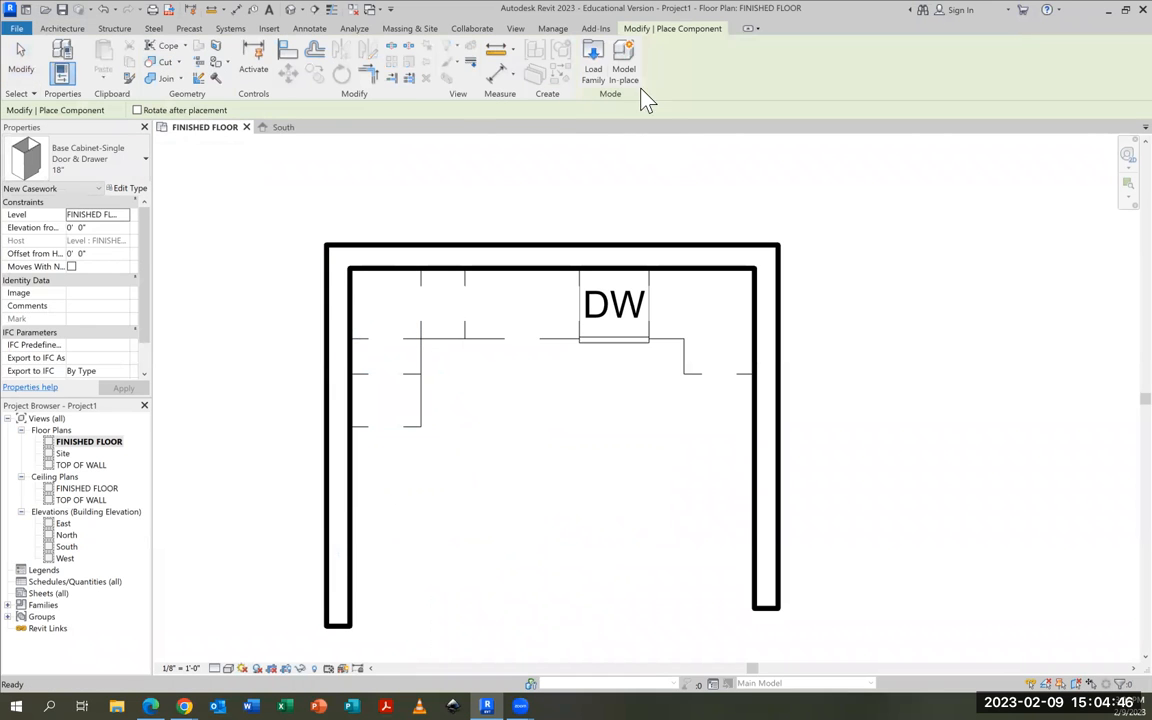
pyautogui.click(597, 72)
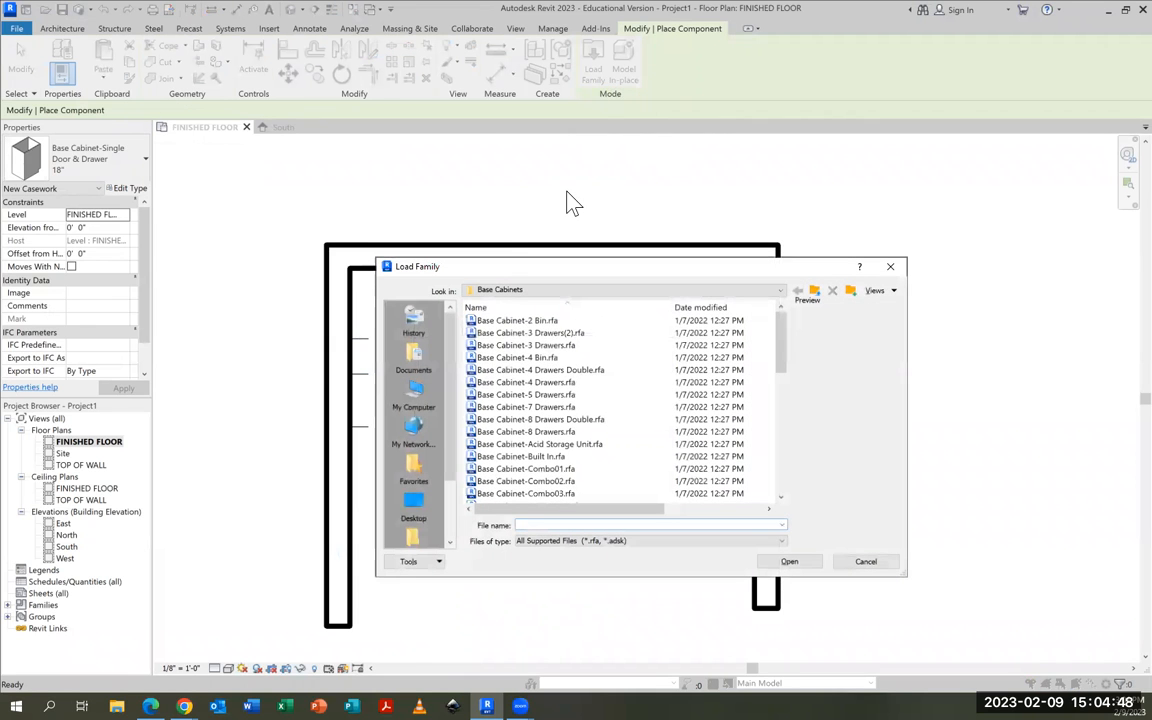
pyautogui.click(525, 291)
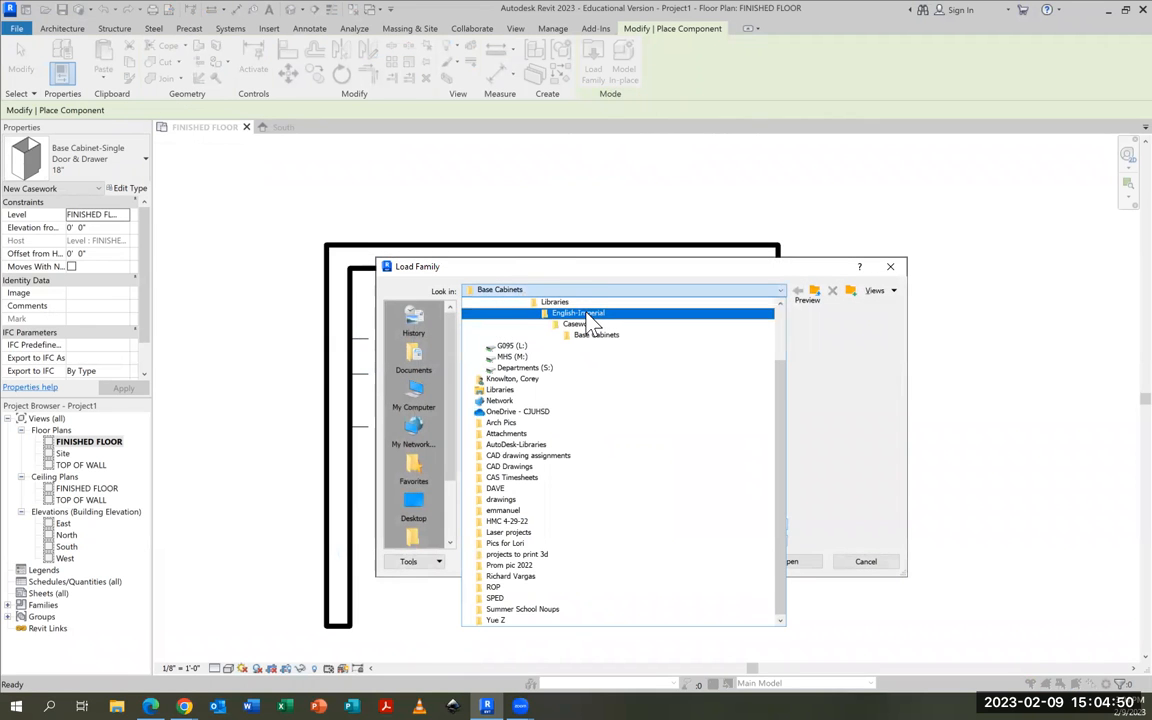
pyautogui.click(585, 314)
pyautogui.scroll(-4, 536, 366)
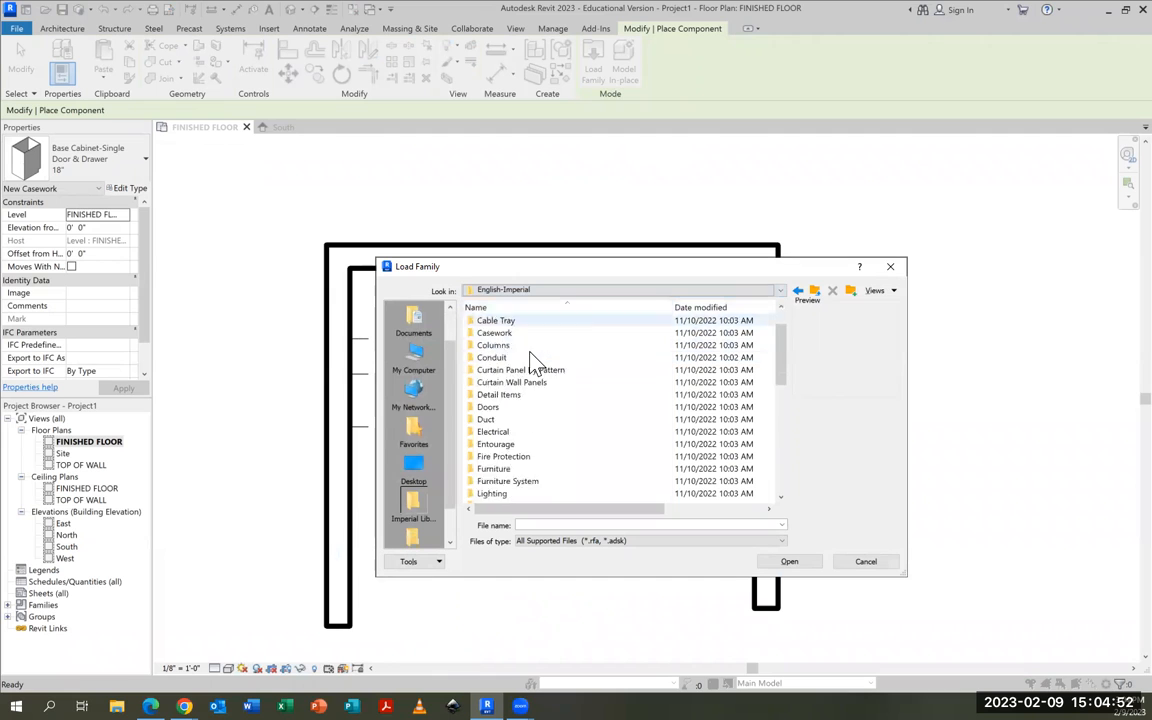
pyautogui.scroll(-2, 536, 366)
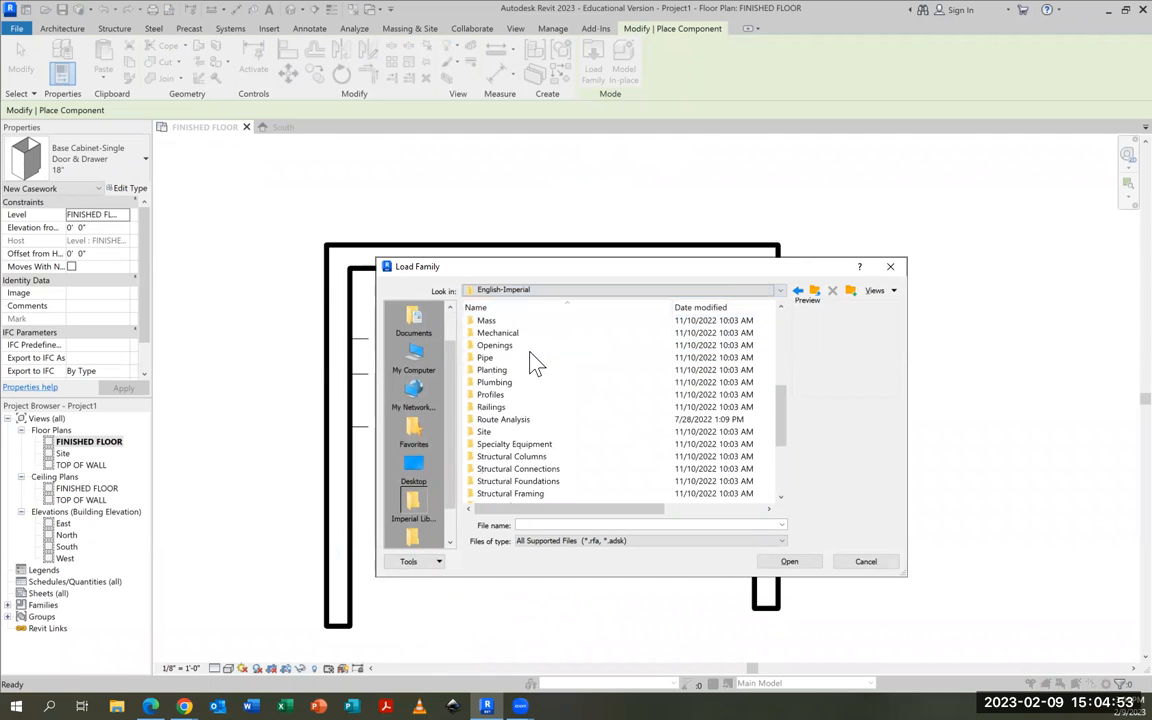
pyautogui.doubleClick(505, 445)
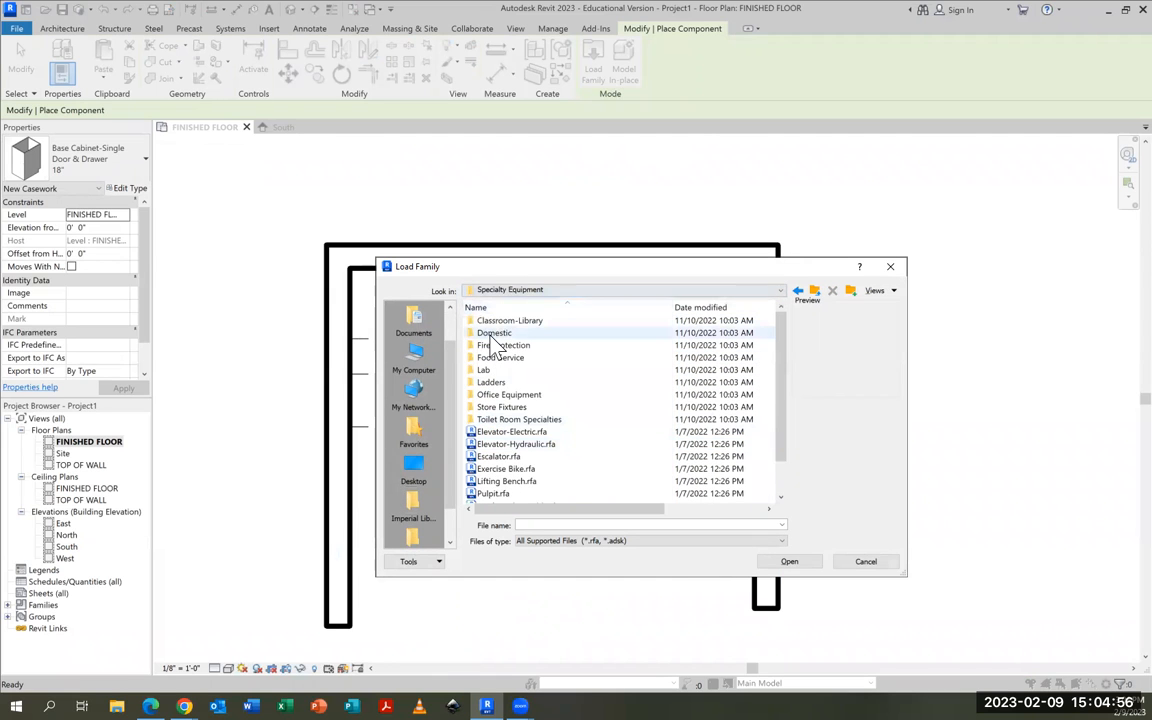
pyautogui.doubleClick(490, 333)
pyautogui.doubleClick(494, 334)
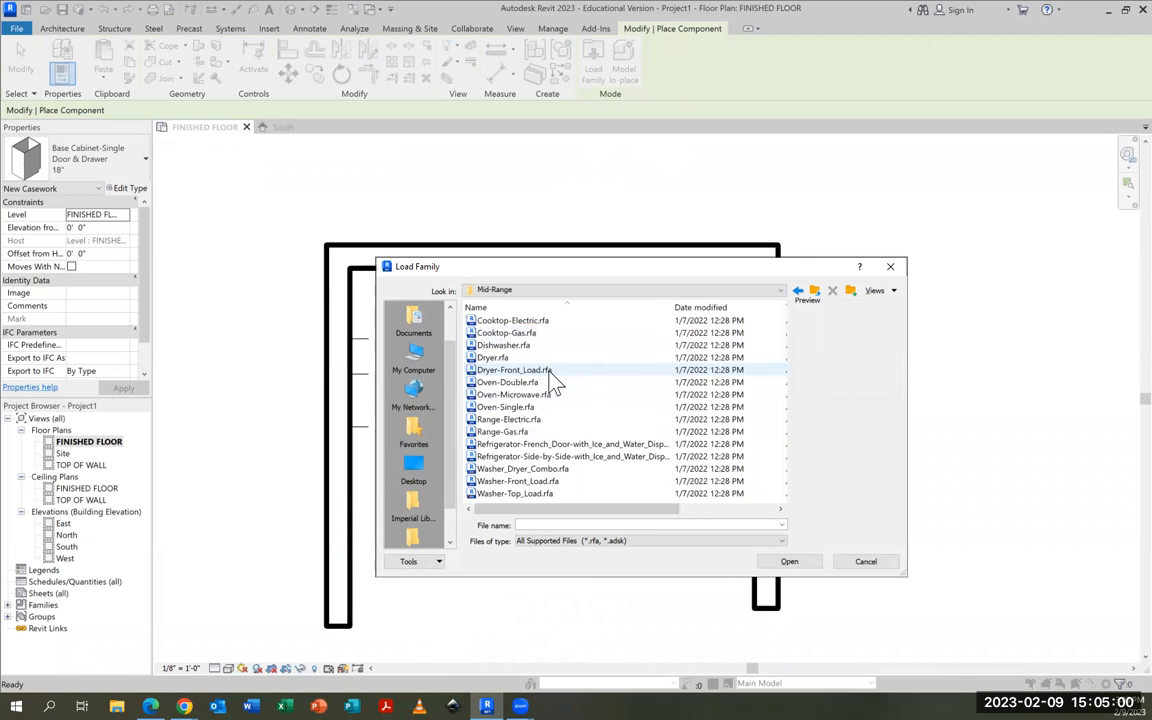
pyautogui.click(525, 445)
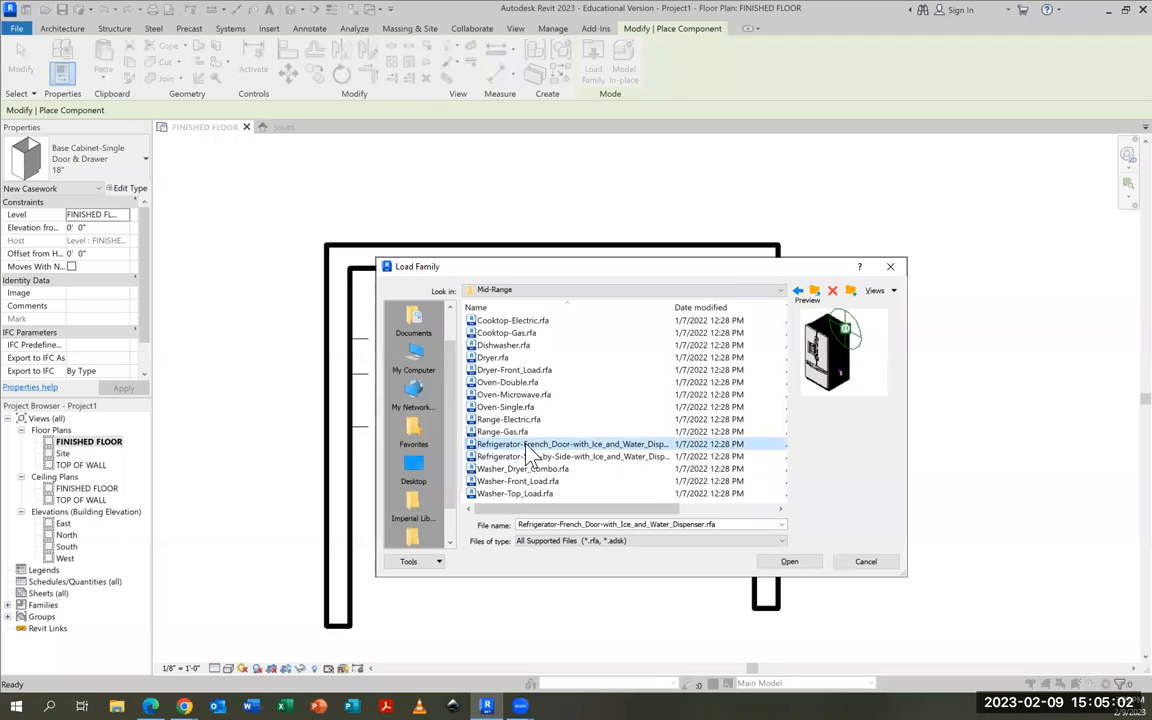
pyautogui.click(528, 456)
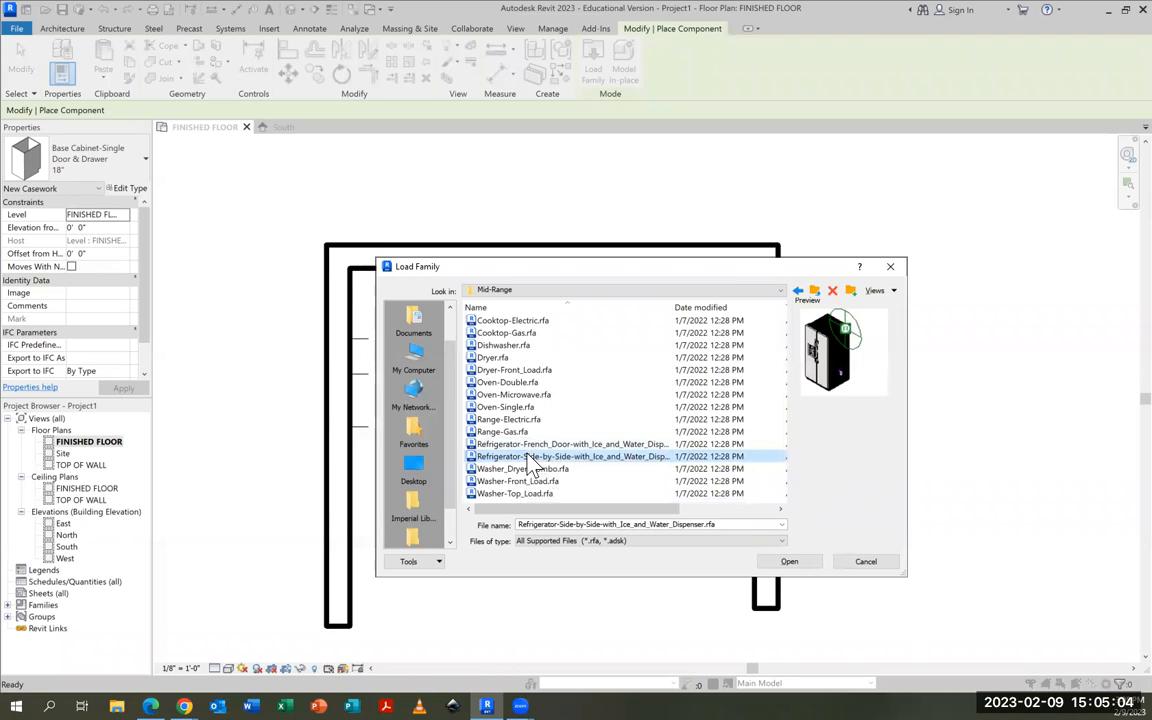
pyautogui.click(528, 448)
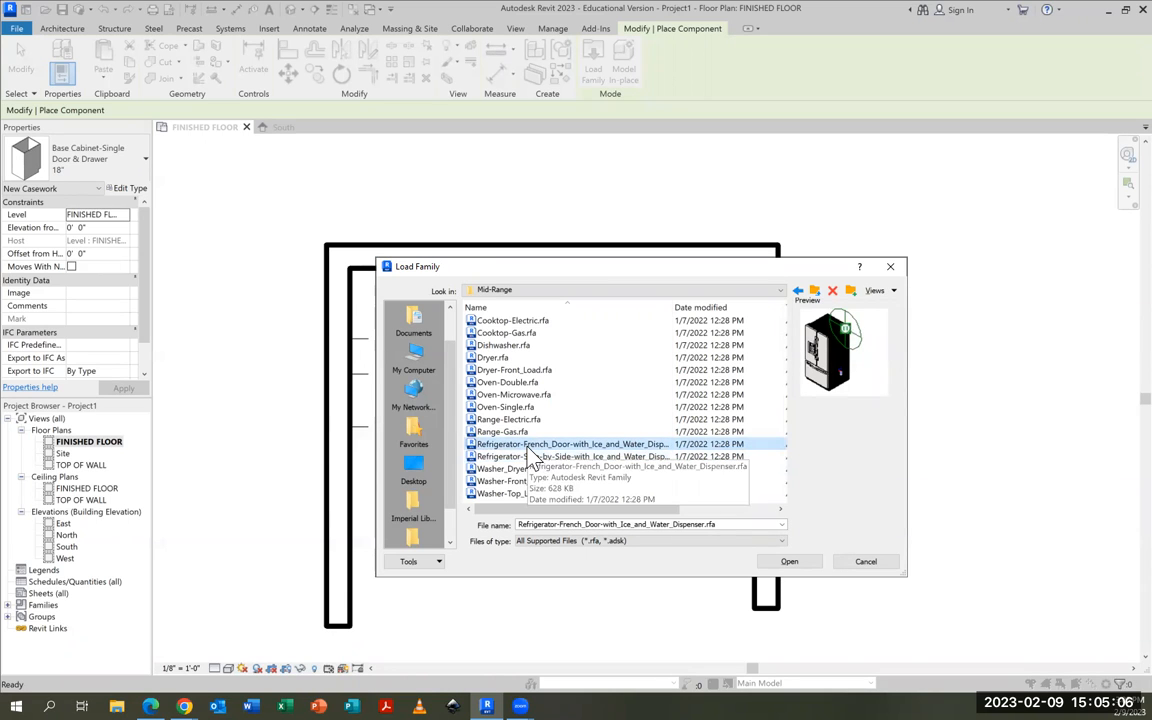
pyautogui.click(795, 565)
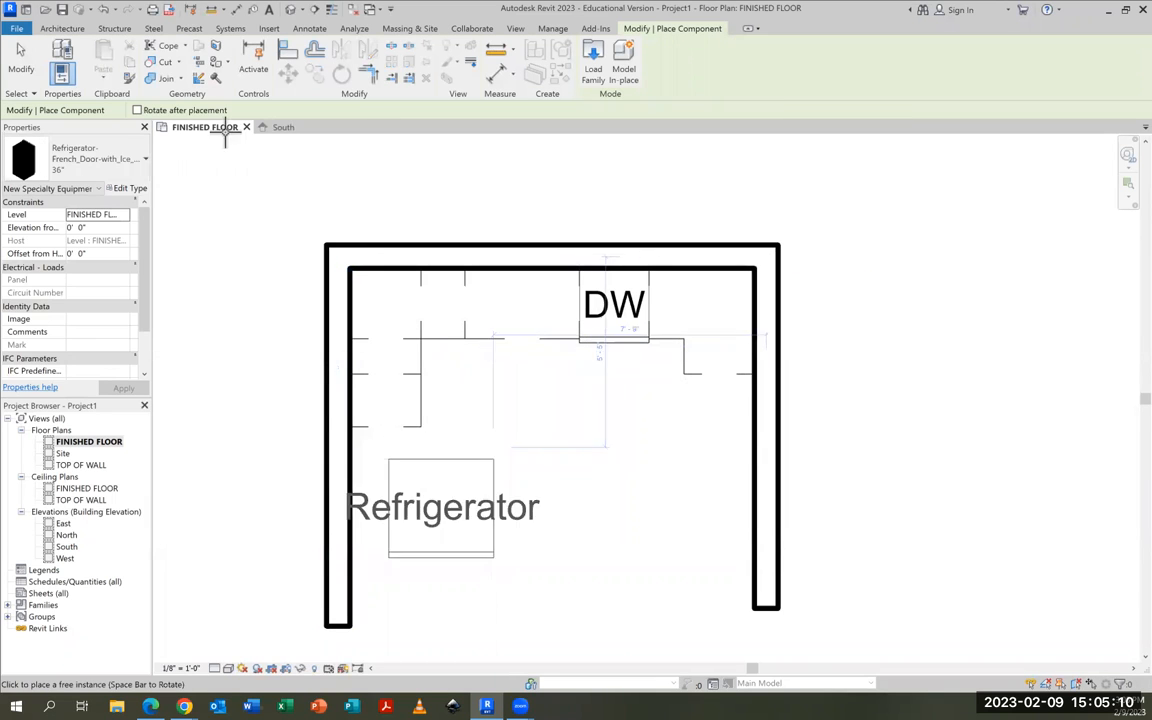
# Place a 36" refrigerator unrotated near the left wall and a second one on the open floor turned 90° counterclockwise
pyautogui.click(75, 162)
pyautogui.scroll(5, 114, 256)
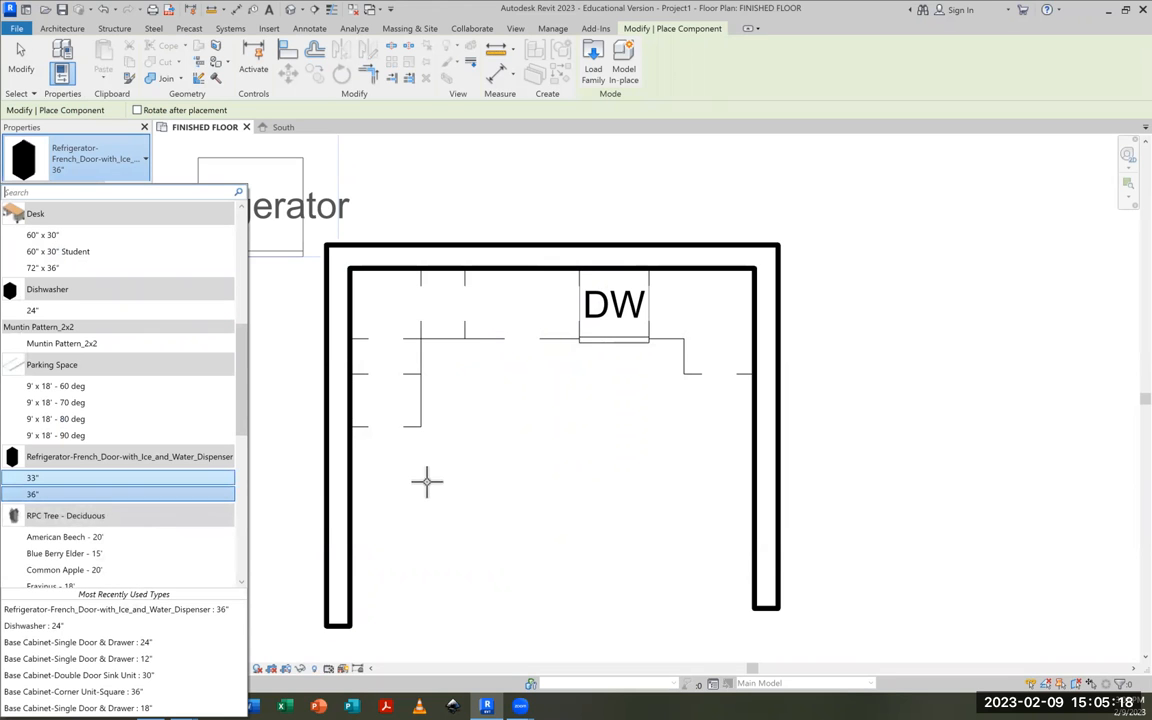
pyautogui.click(45, 495)
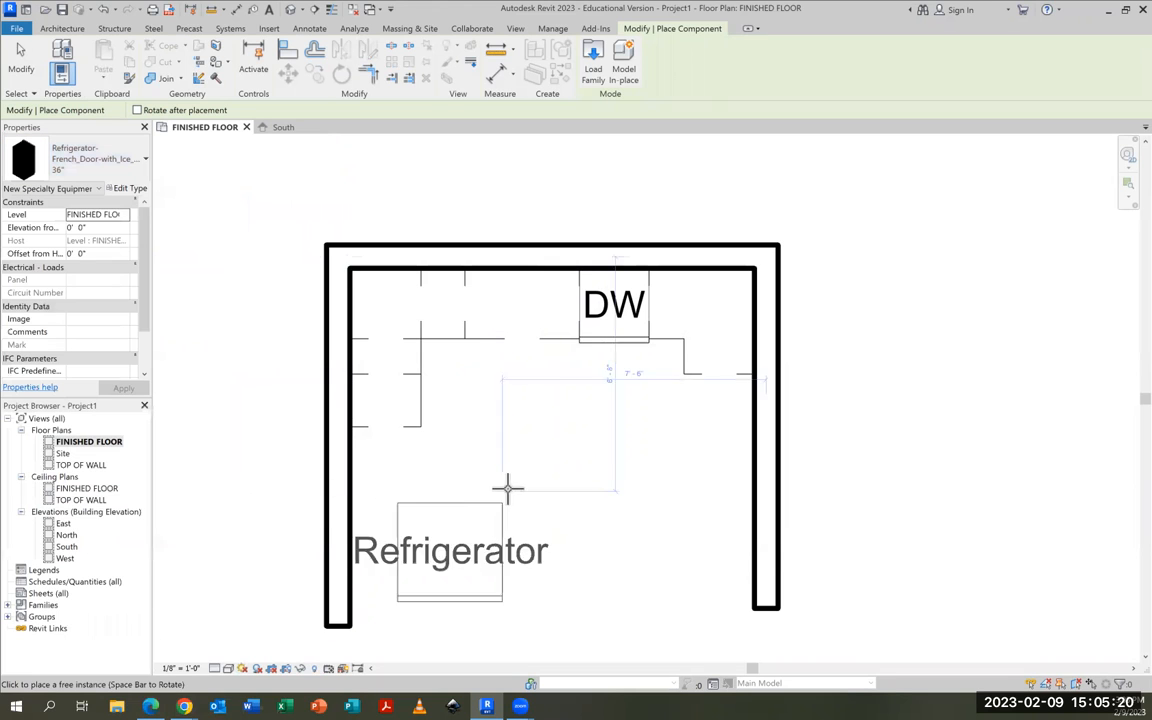
pyautogui.click(443, 472)
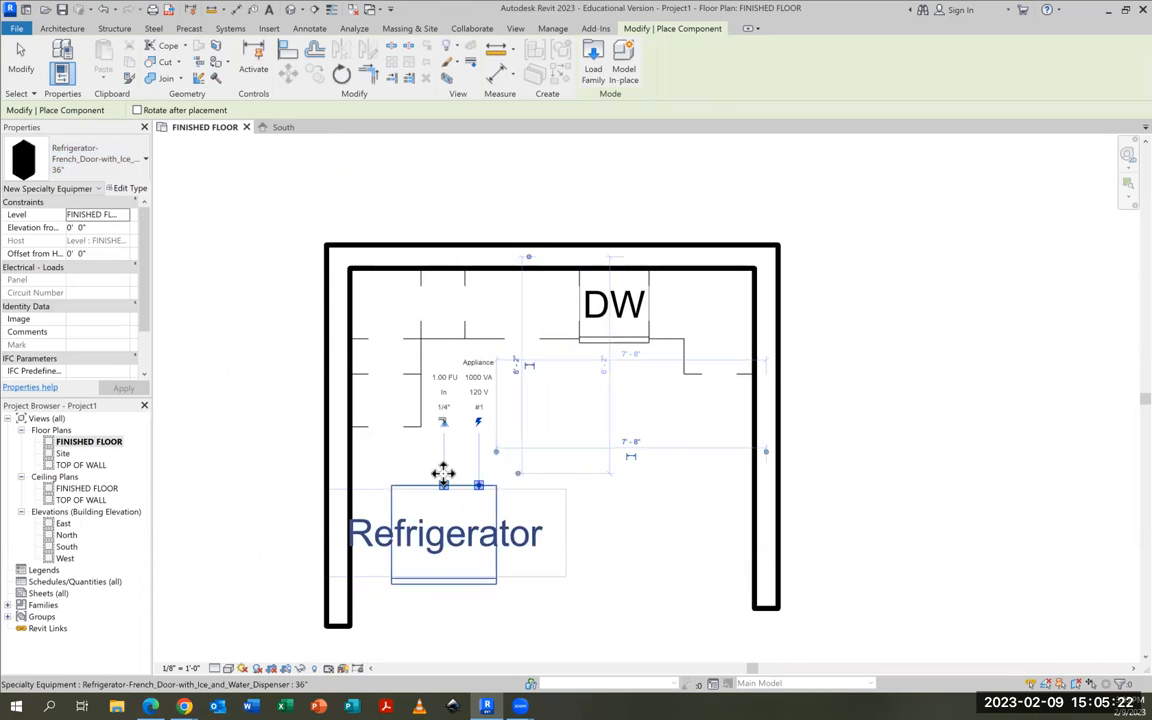
pyautogui.press('space')
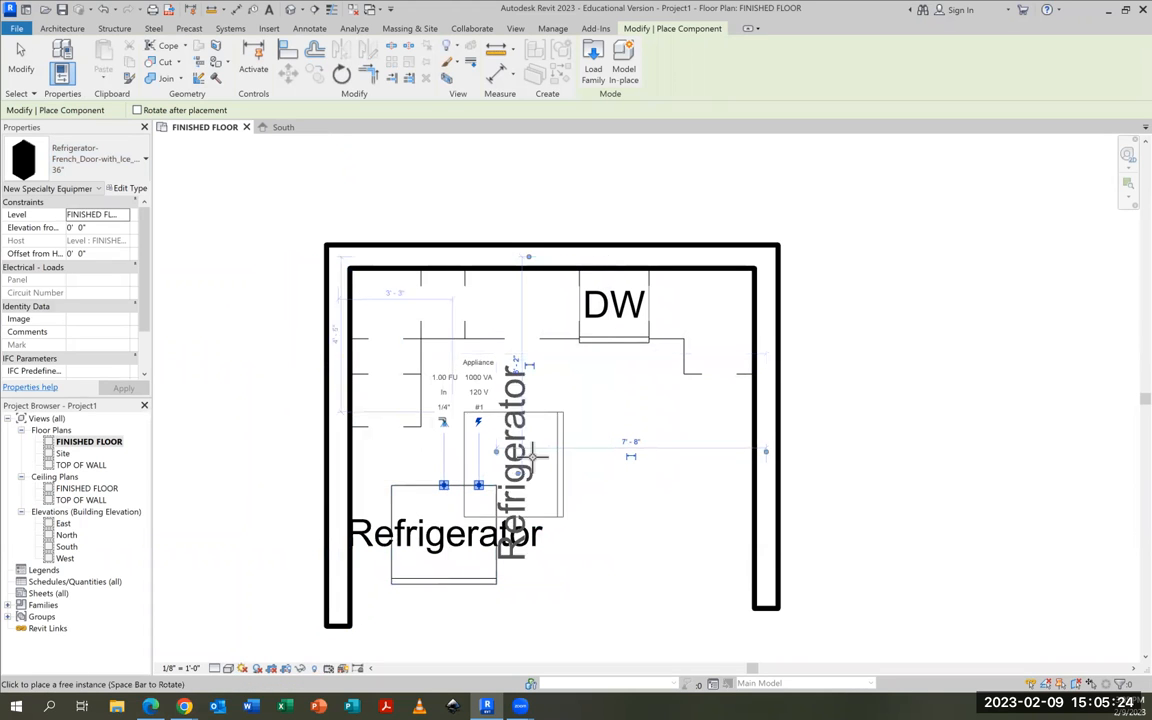
pyautogui.click(566, 510)
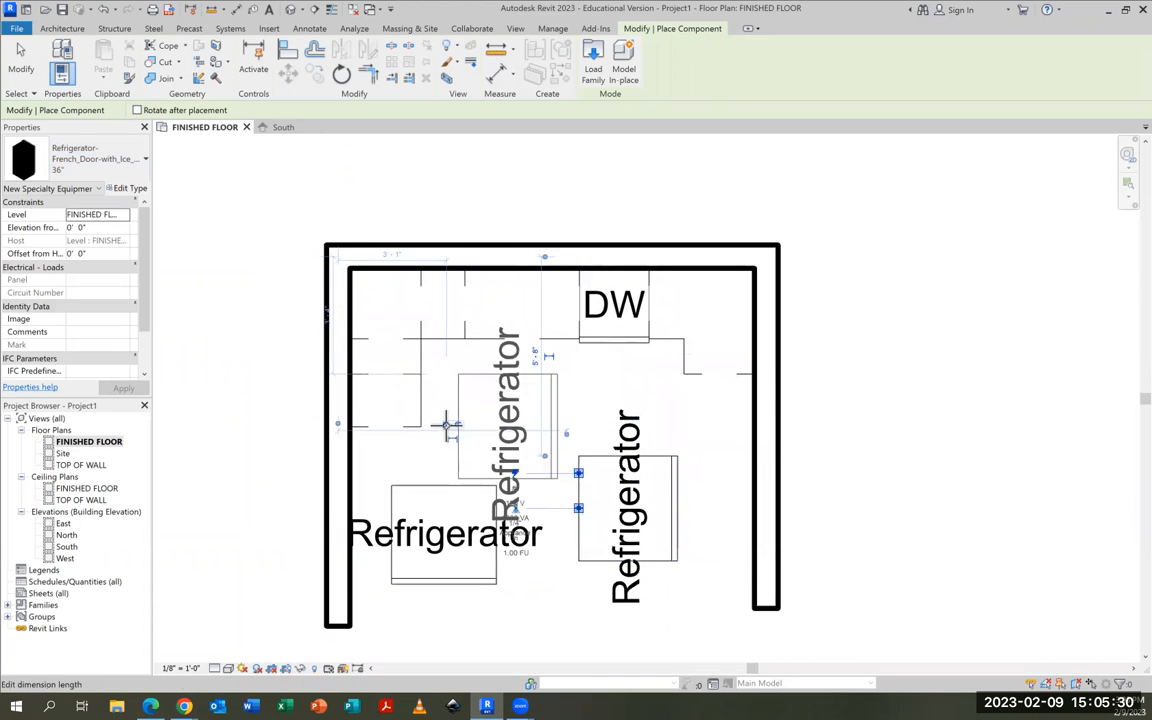
# End component placement and delete the unrotated refrigerator near the left wall
pyautogui.press('Escape')
pyautogui.press('Escape')
pyautogui.click(460, 497)
pyautogui.press('Delete')
# Move the rotated refrigerator against the left wall beside the 18" cabinet and turn off Show Label in its type properties
pyautogui.moveTo(585, 517); pyautogui.dragTo(357, 485)
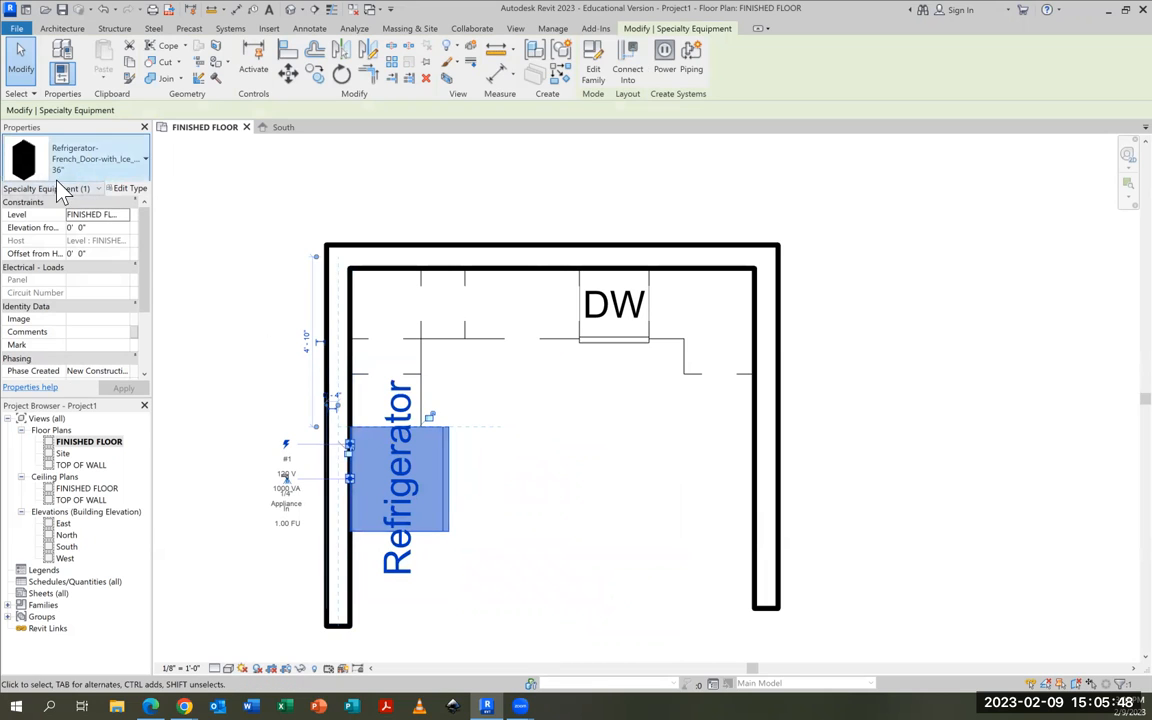
pyautogui.click(132, 190)
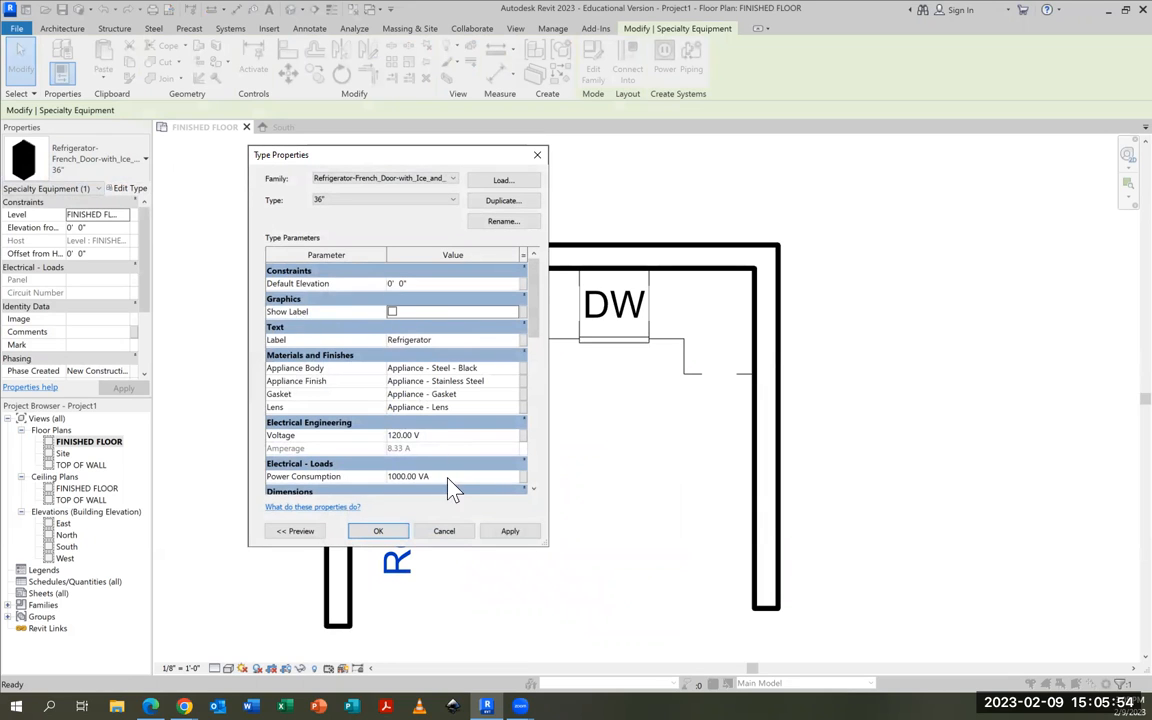
pyautogui.click(380, 531)
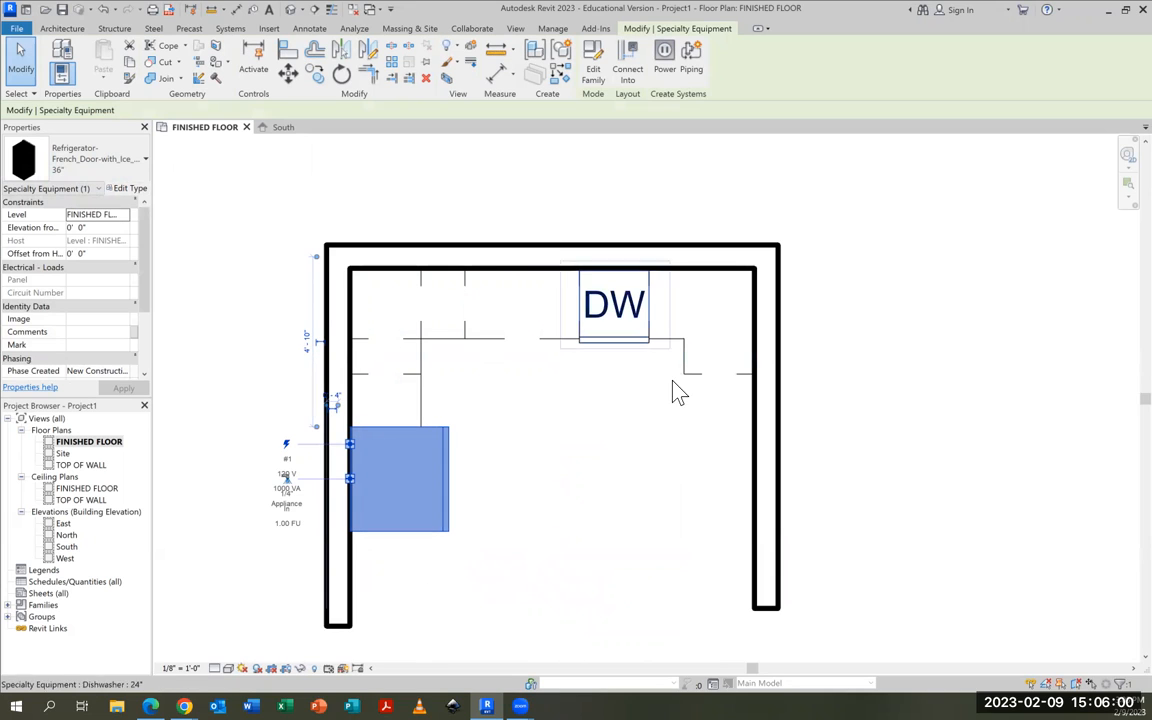
# Load the Range-Gas family from the Mid-Range folder for component placement
pyautogui.click(52, 28)
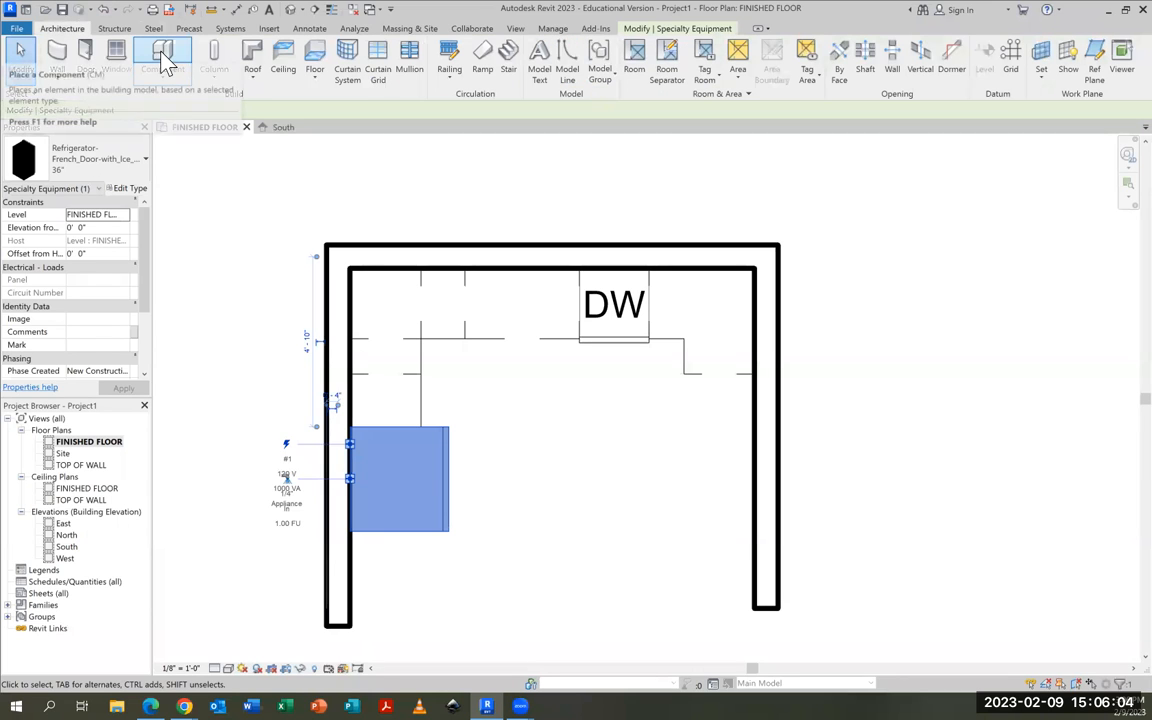
pyautogui.click(154, 58)
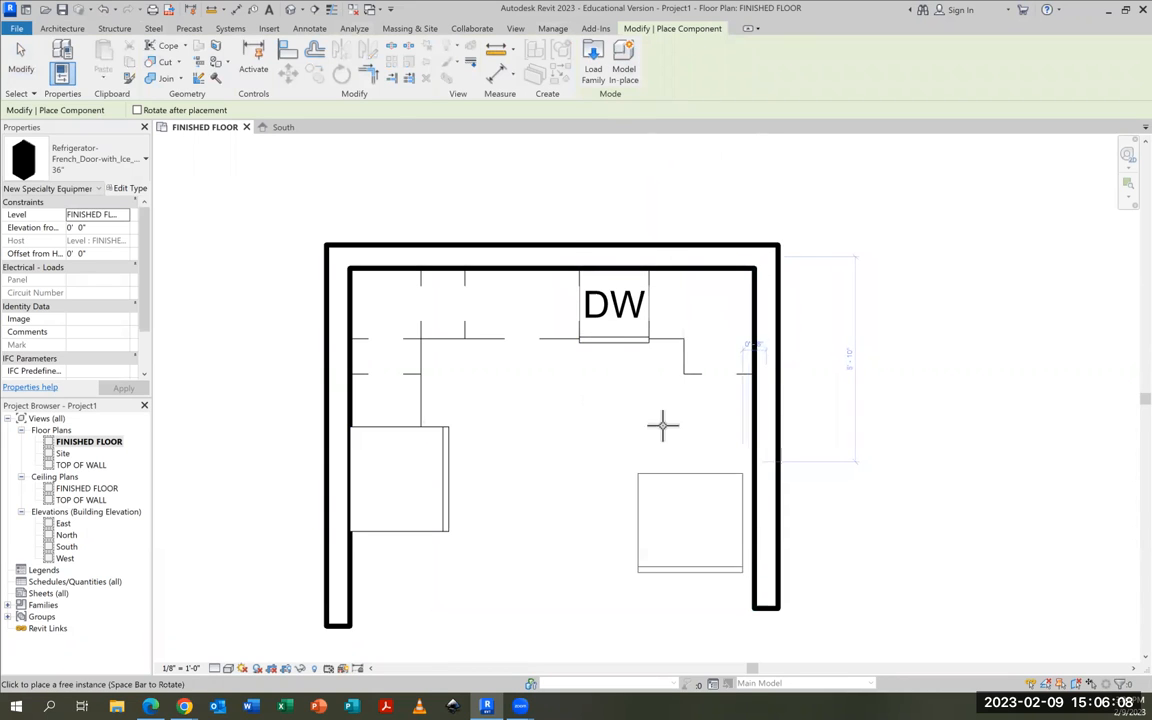
pyautogui.click(592, 62)
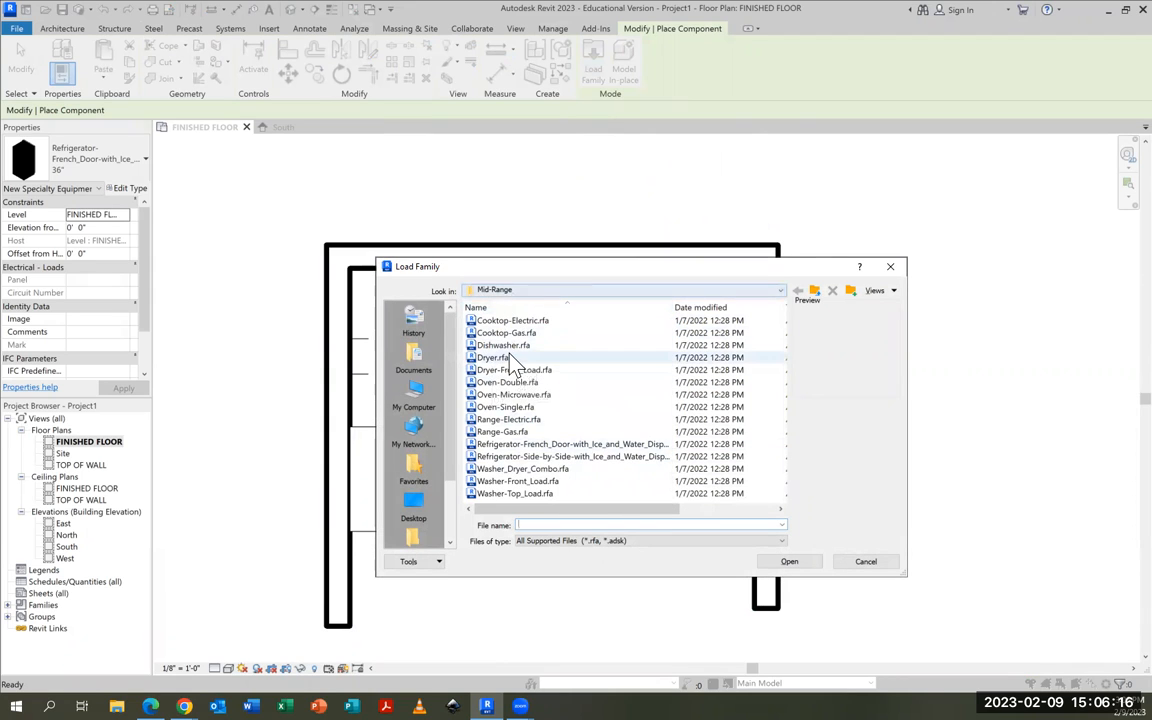
pyautogui.click(507, 420)
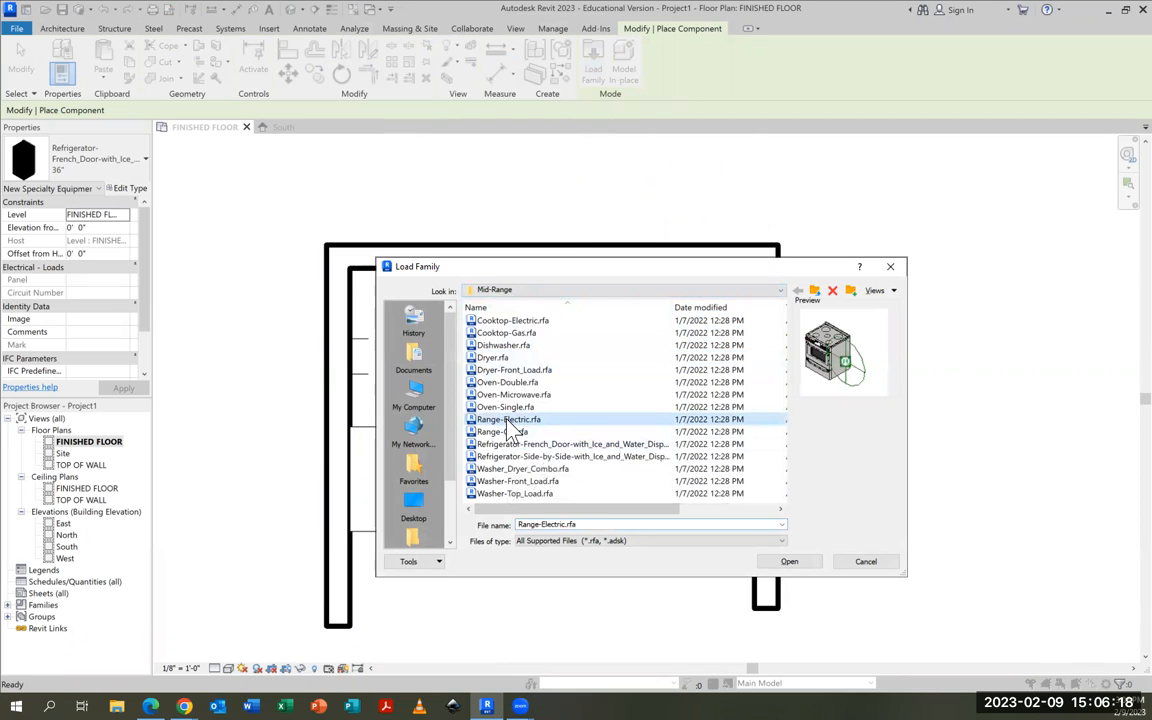
pyautogui.click(506, 433)
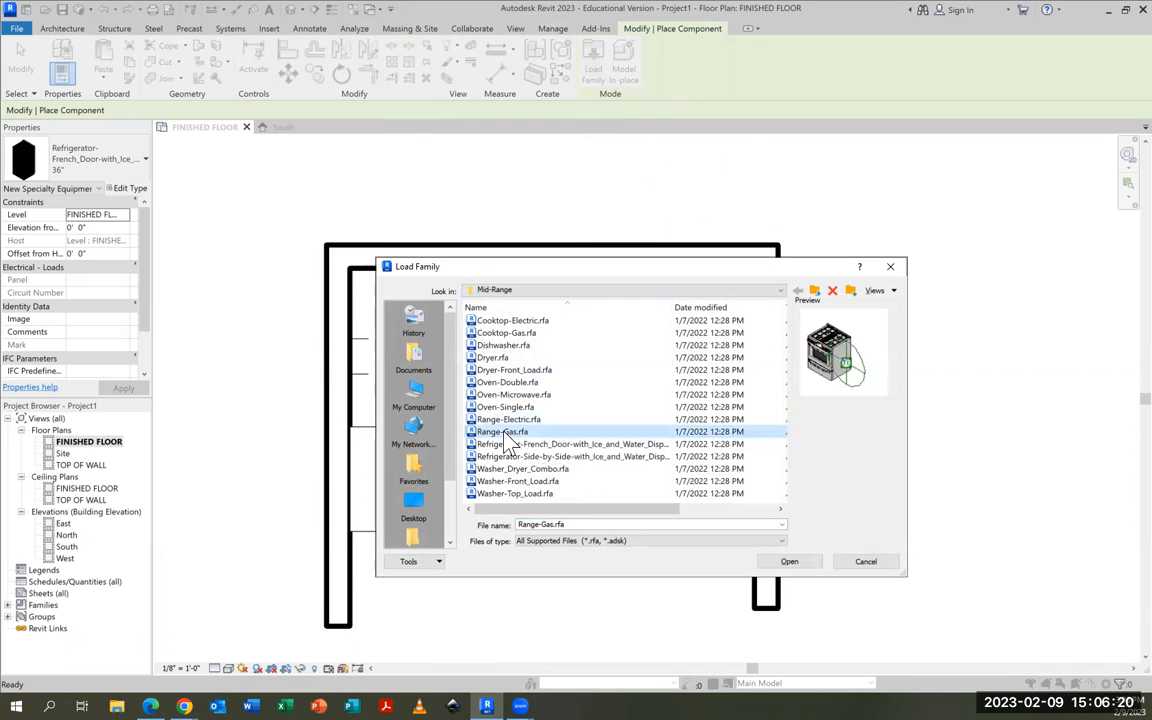
pyautogui.click(793, 563)
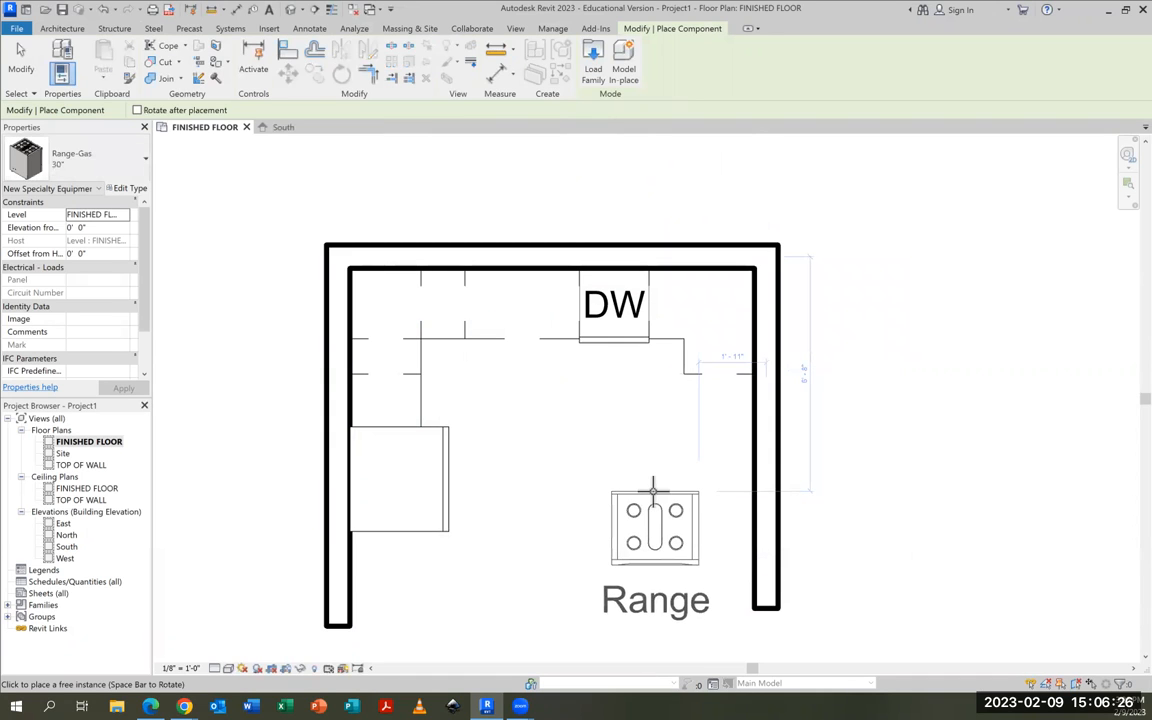
# Place a 30" gas range with its back against the right wall near the wall's open lower end, burners facing into the room
pyautogui.press('space')
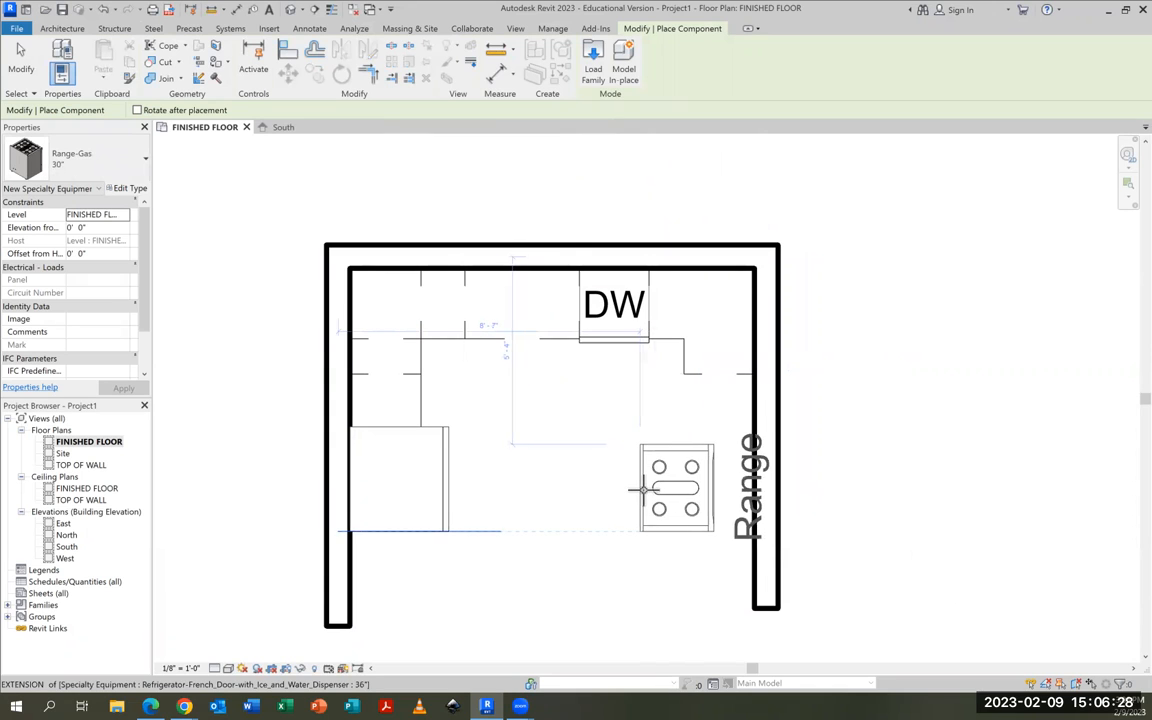
pyautogui.press('space')
pyautogui.press('space')
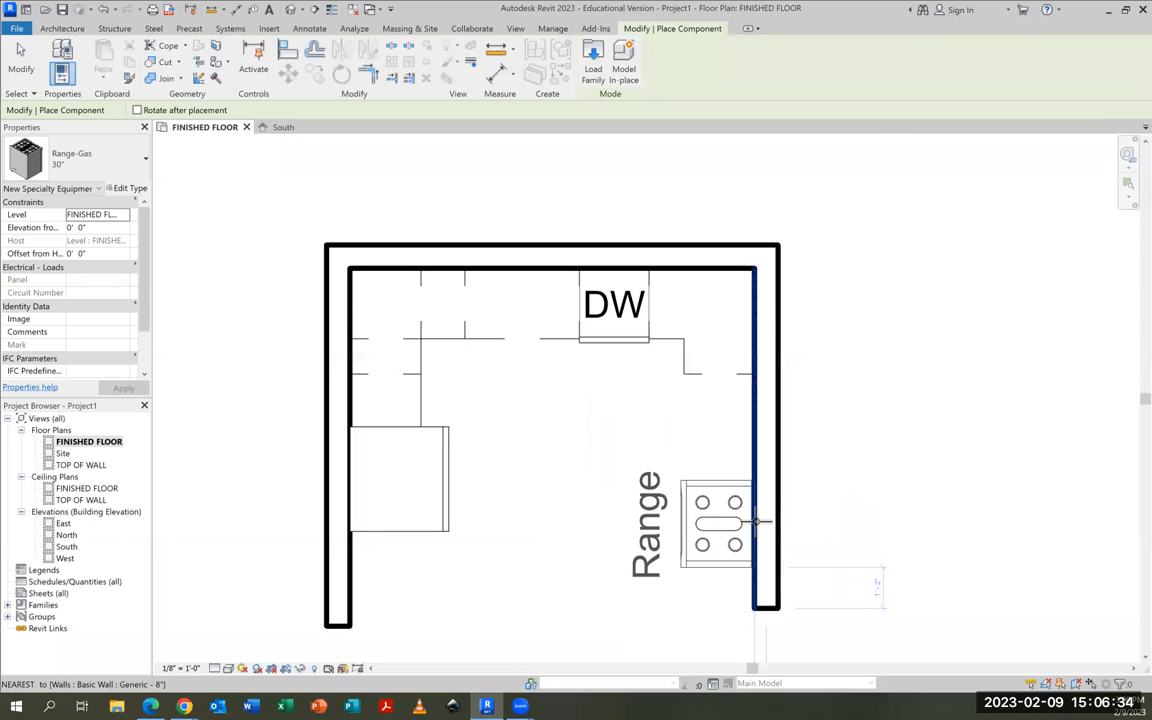
pyautogui.click(757, 521)
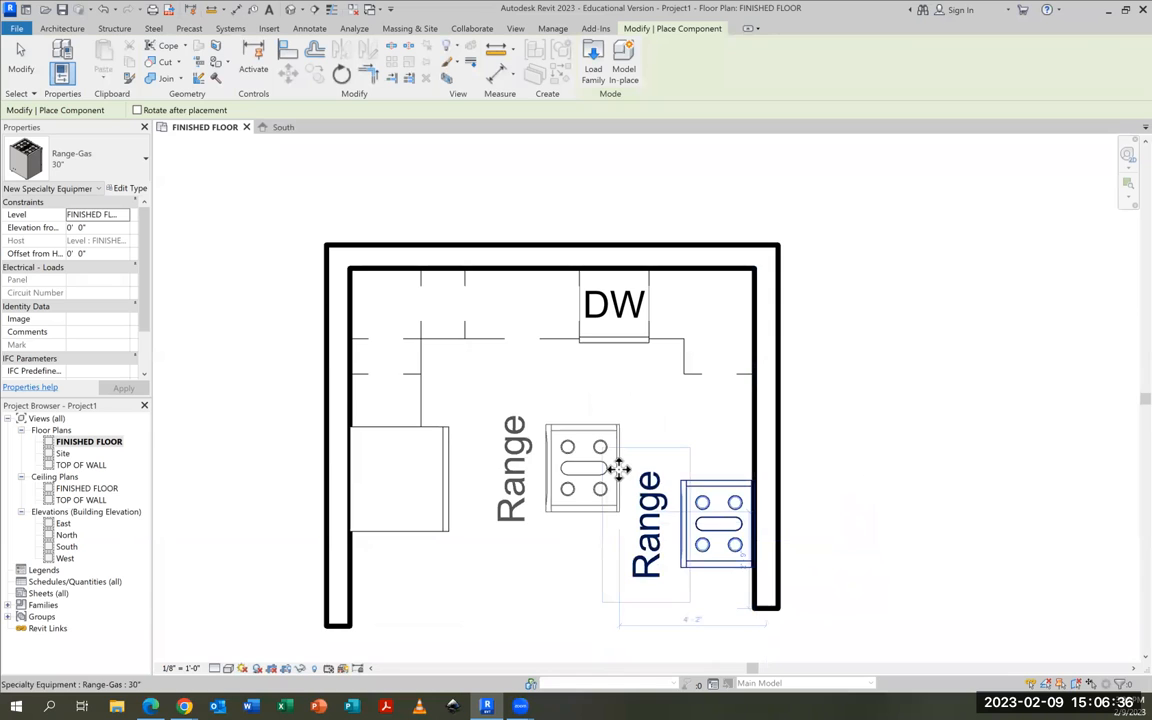
pyautogui.click(21, 60)
# Turn off Show Label in the gas range's type properties
pyautogui.click(688, 520)
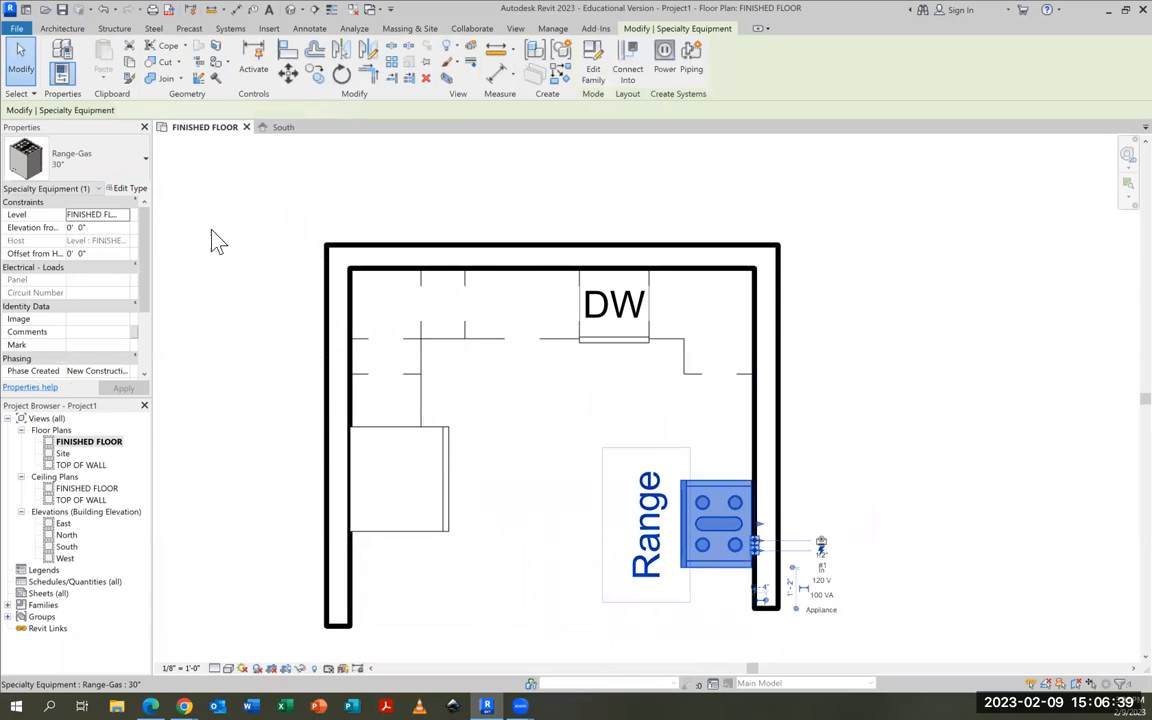
pyautogui.click(130, 190)
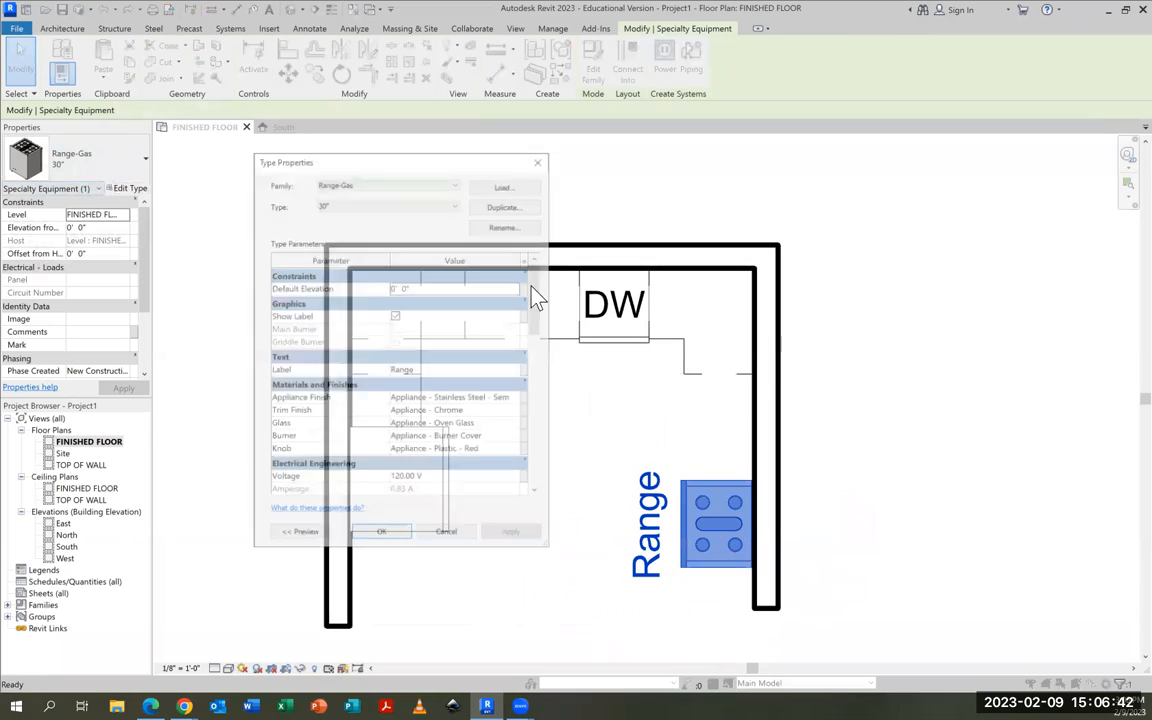
pyautogui.click(392, 312)
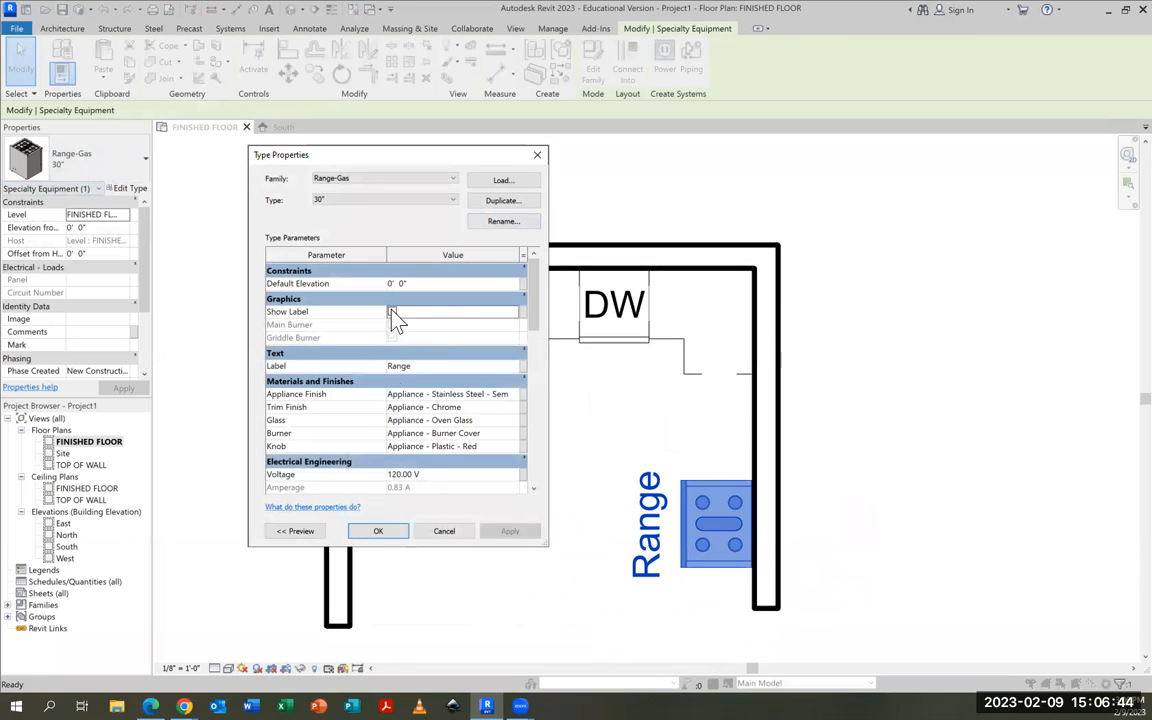
pyautogui.click(379, 532)
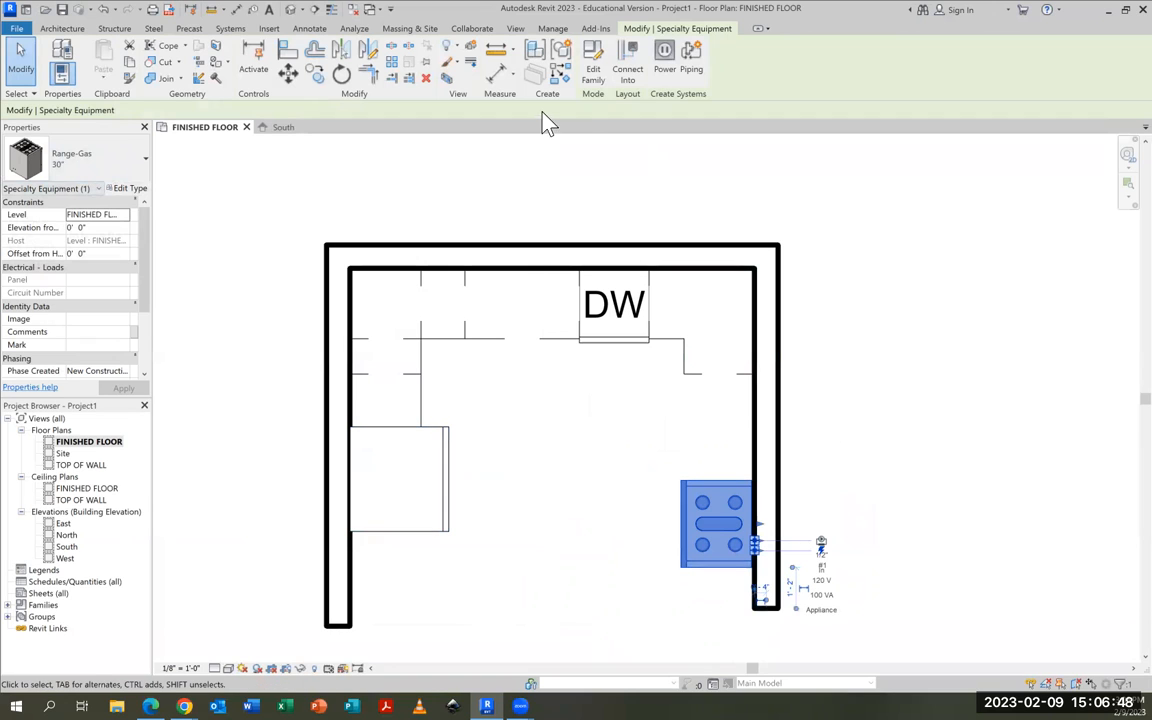
# Create a camera view from the open side of the kitchen, aimed past the dishwasher beyond the back wall
pyautogui.click(303, 10)
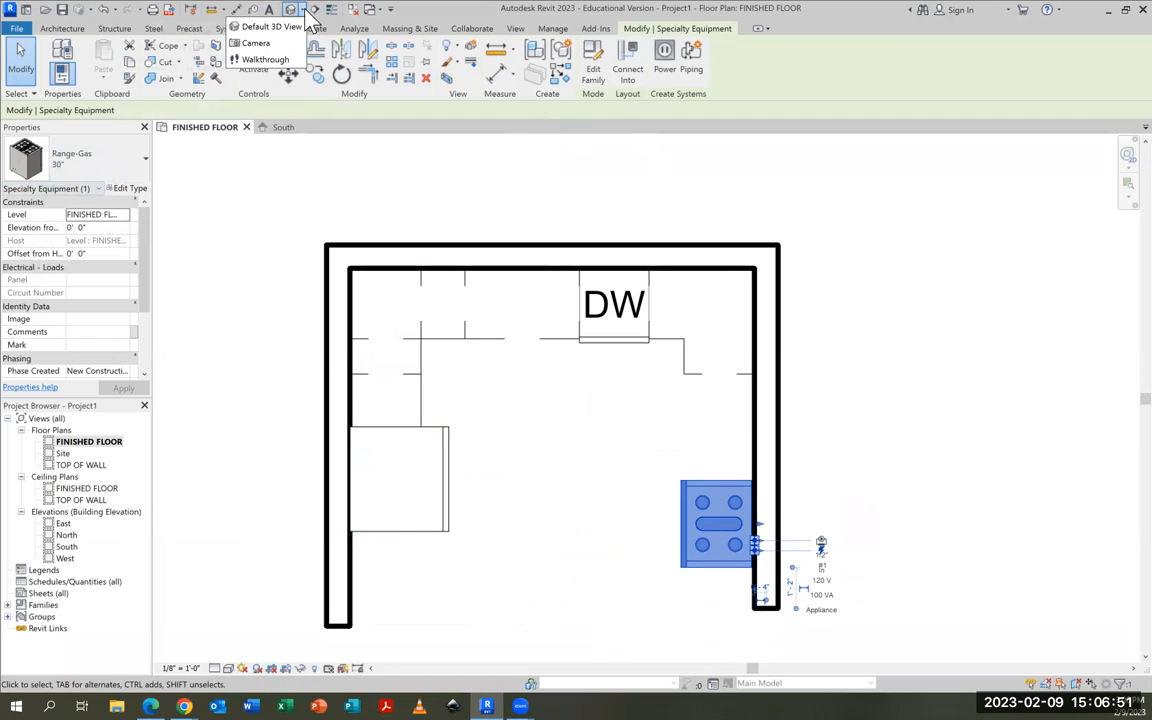
pyautogui.click(250, 55)
pyautogui.scroll(-2, 597, 280)
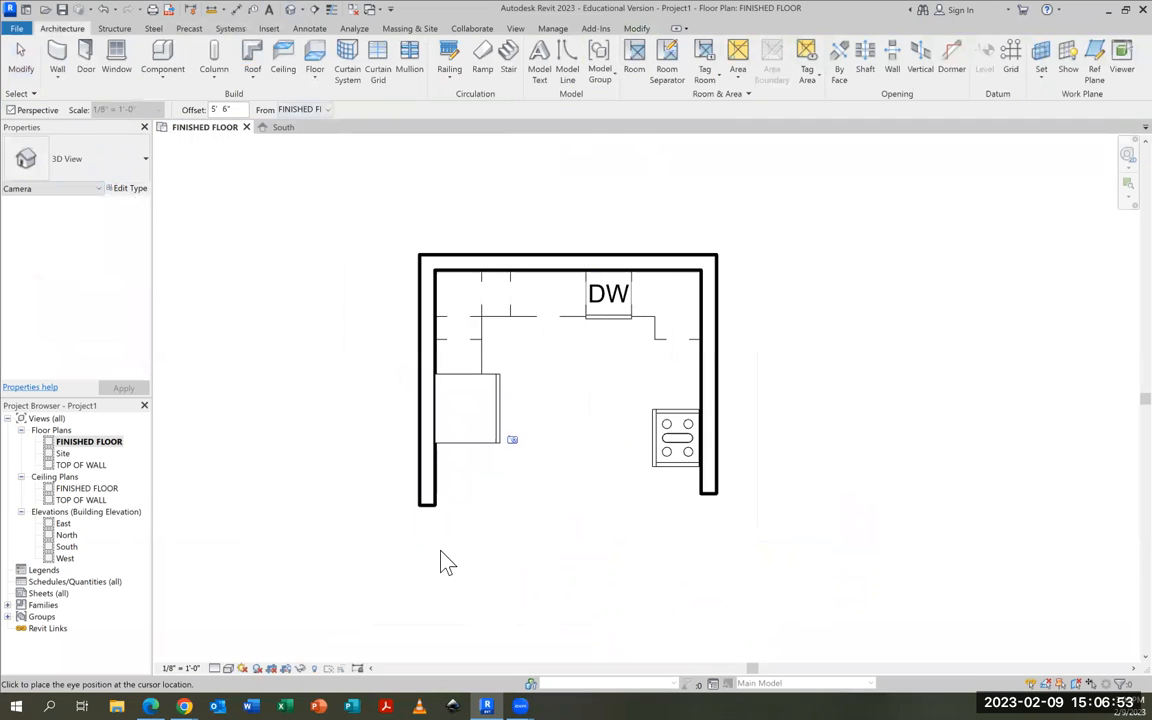
pyautogui.click(549, 617)
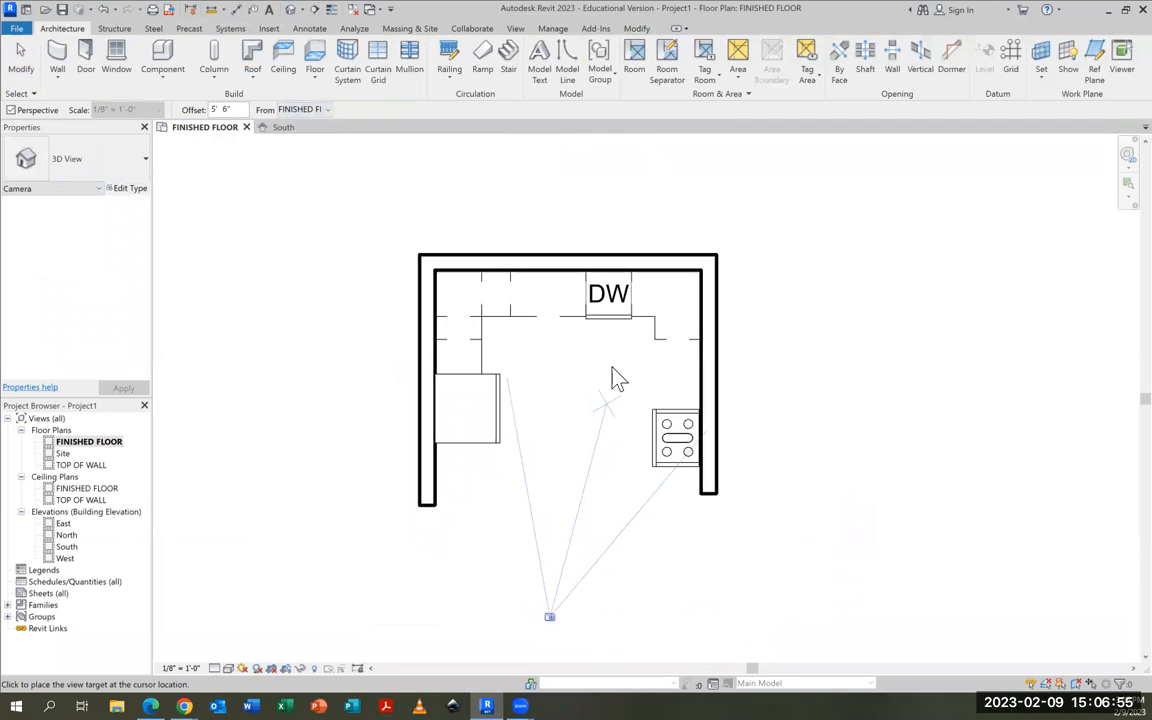
pyautogui.click(611, 198)
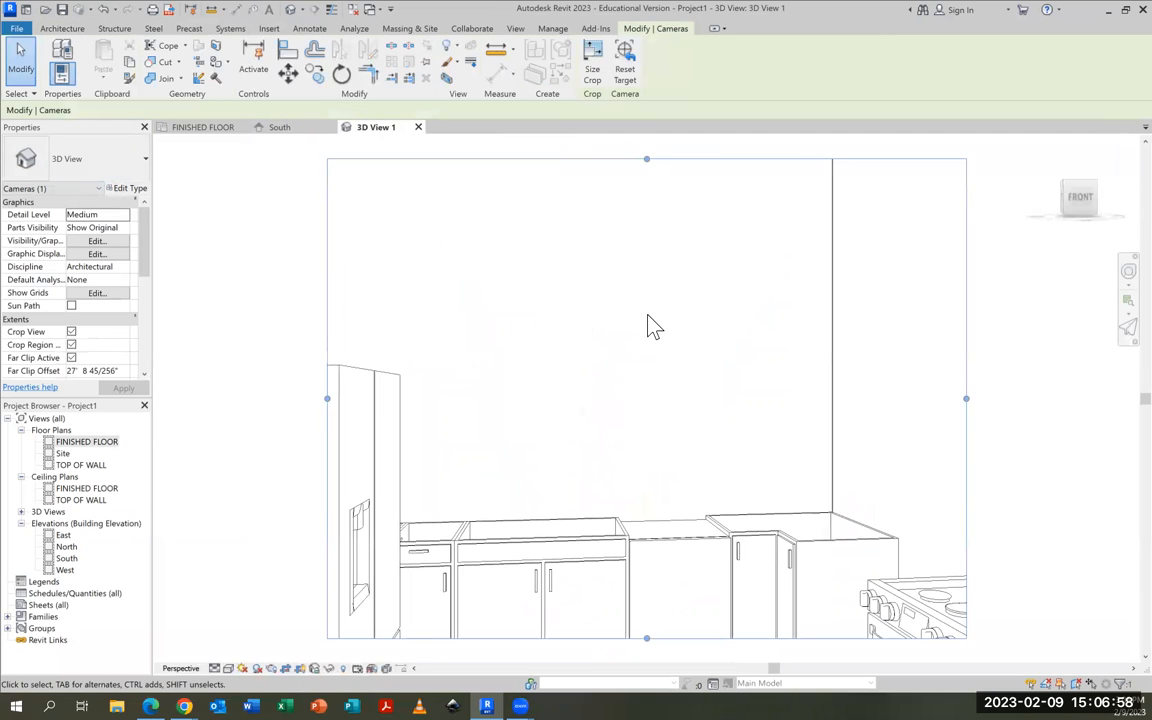
# Extend the camera view's crop region downward and to both sides, and close the view to return to the FINISHED FLOOR plan
pyautogui.scroll(-2, 650, 325)
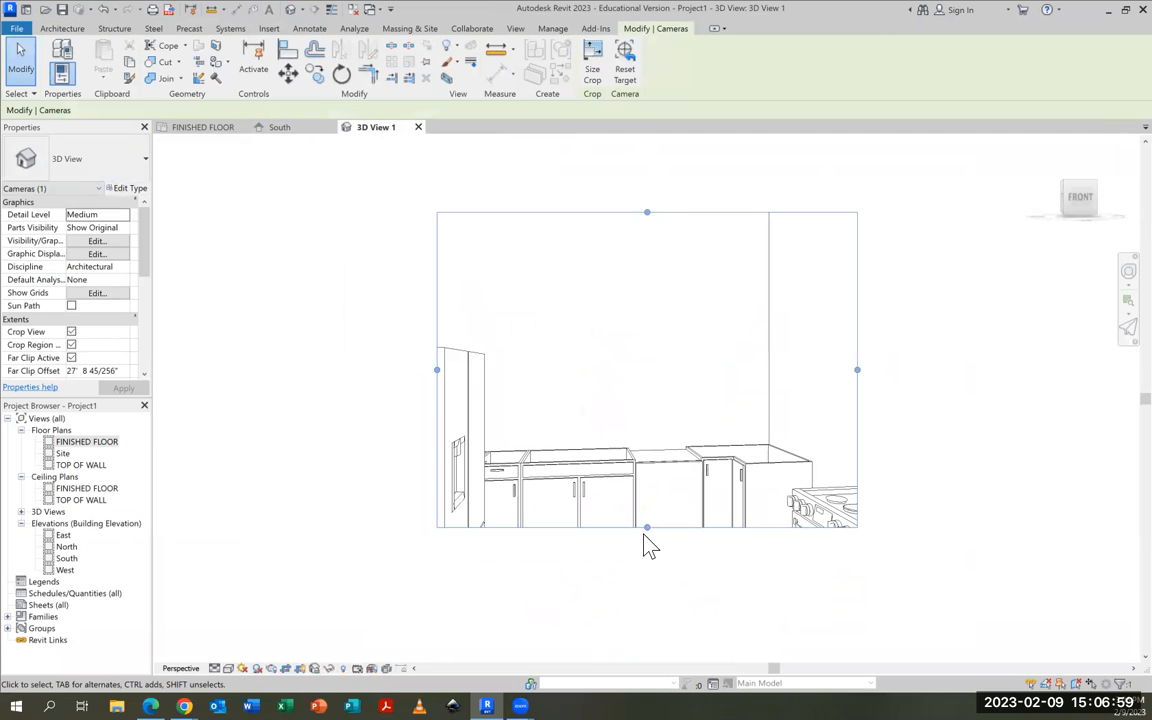
pyautogui.moveTo(647, 527); pyautogui.dragTo(647, 642)
pyautogui.moveTo(857, 427); pyautogui.dragTo(947, 427)
pyautogui.moveTo(437, 427); pyautogui.dragTo(318, 427)
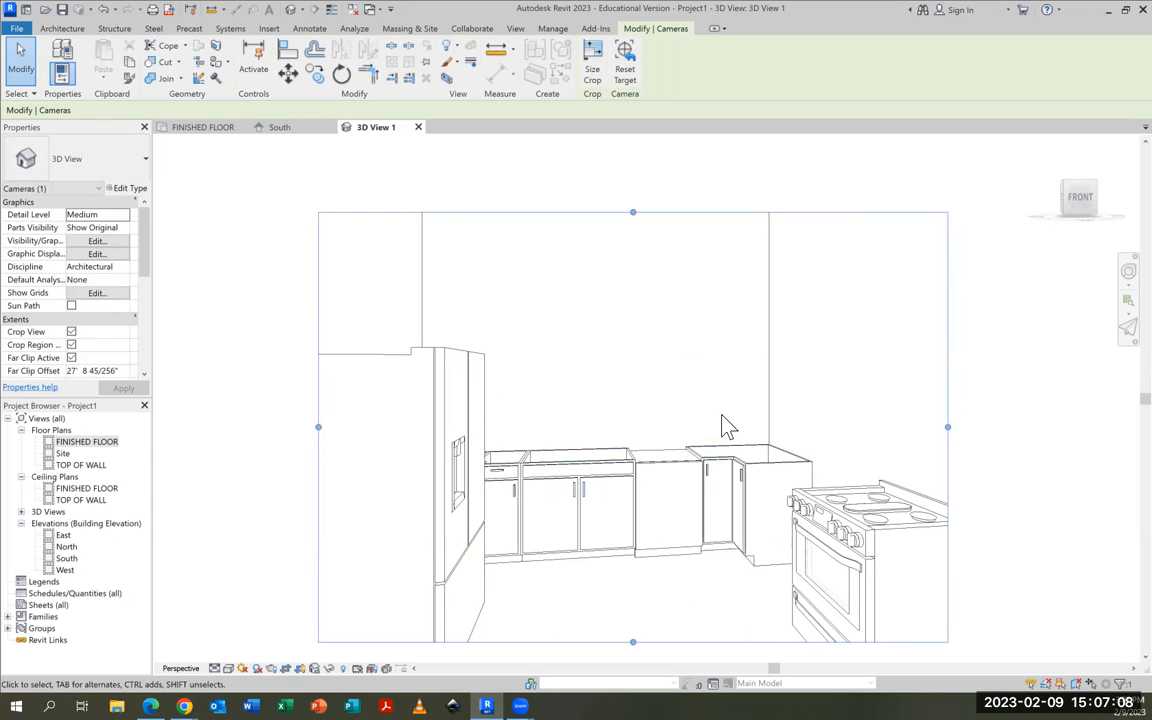
pyautogui.click(207, 132)
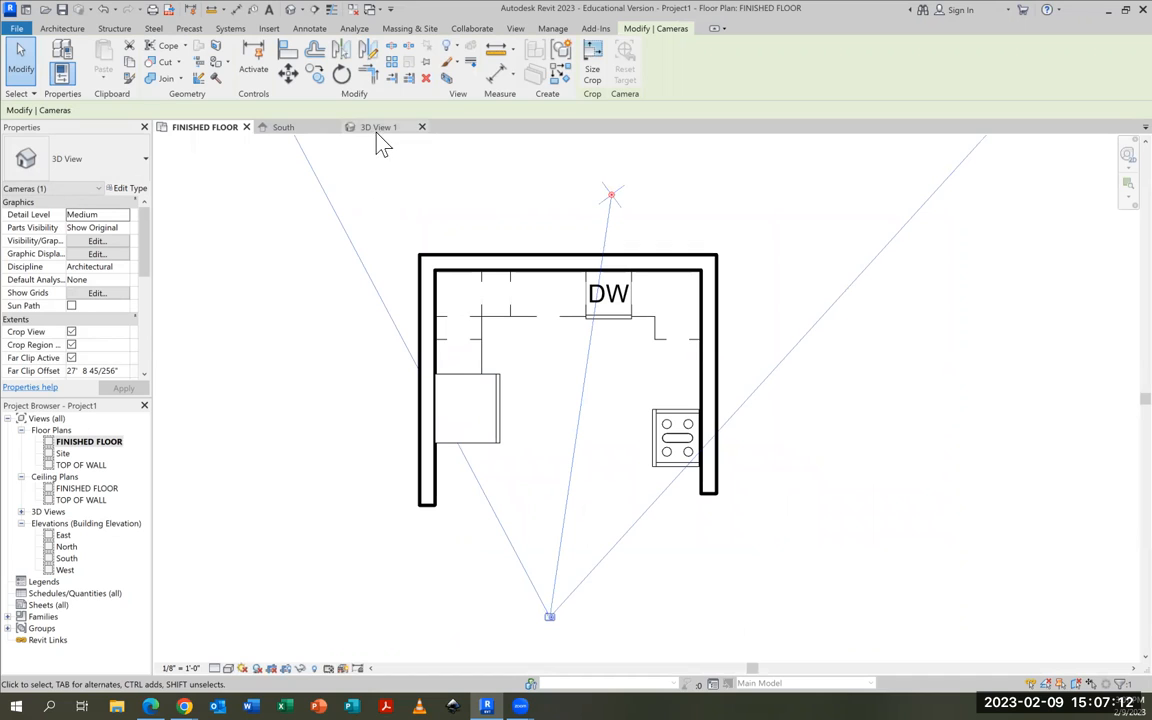
pyautogui.click(422, 128)
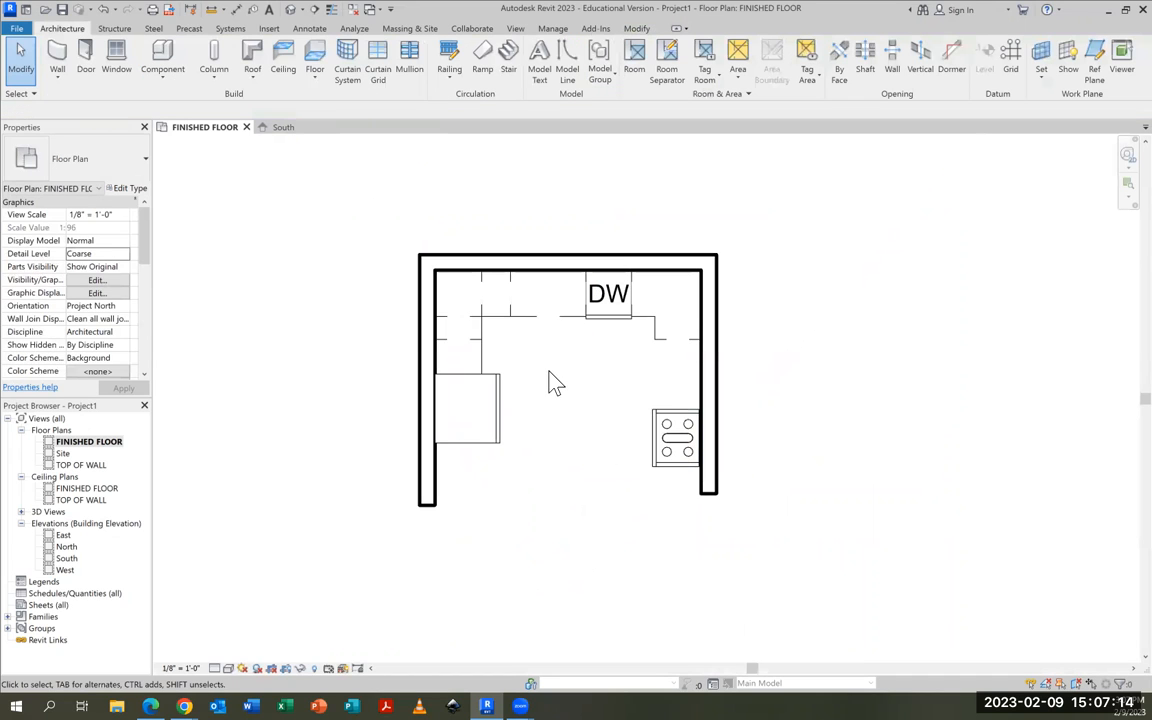
# Place an 18" Base Cabinet-Single Door & Drawer with its back to the right wall, directly below the corner cabinet
pyautogui.scroll(2, 548, 380)
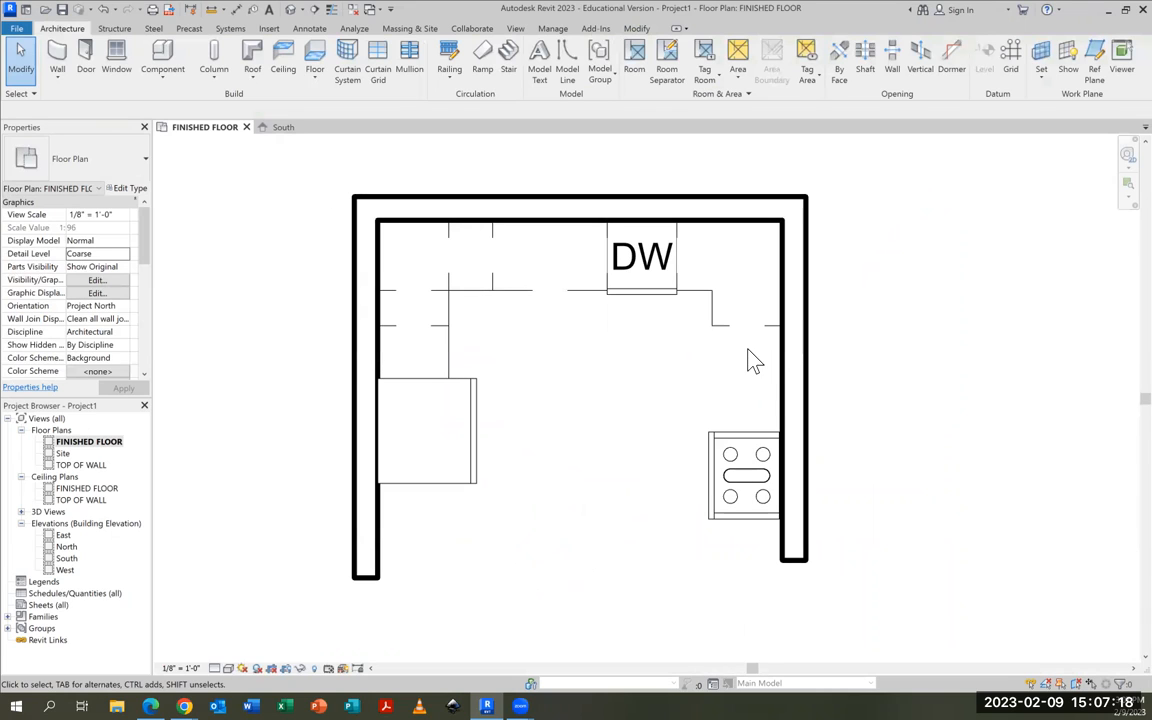
pyautogui.click(93, 146)
pyautogui.click(160, 58)
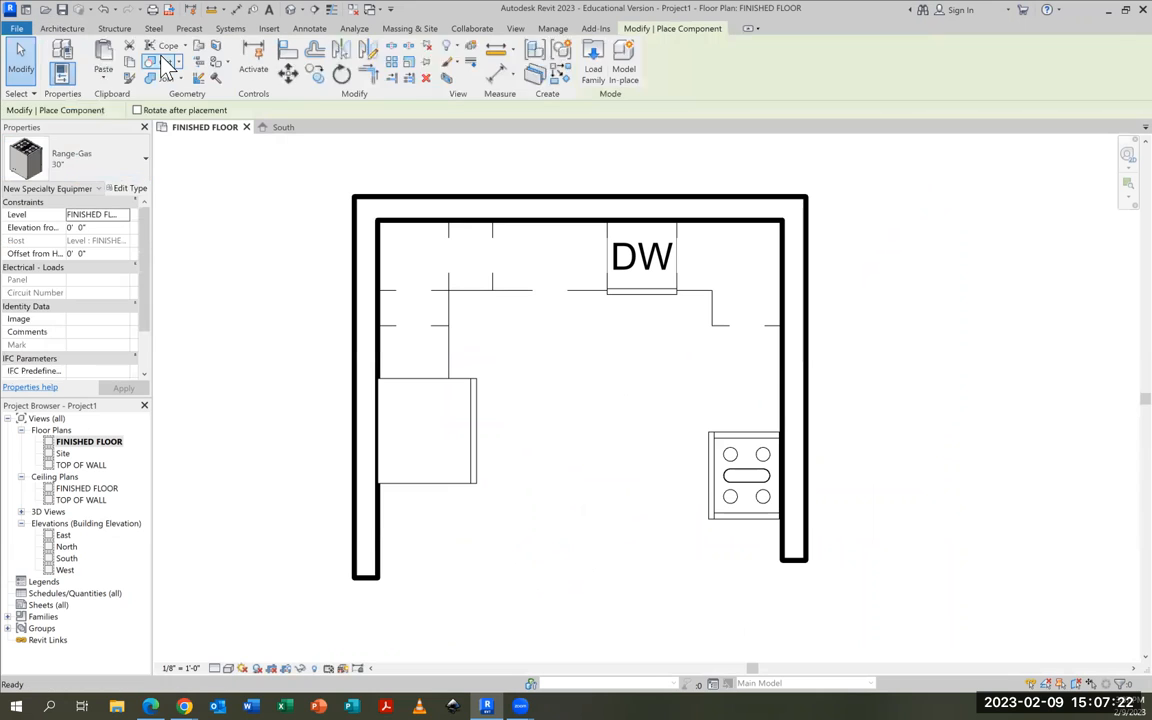
pyautogui.click(97, 142)
pyautogui.scroll(10, 136, 278)
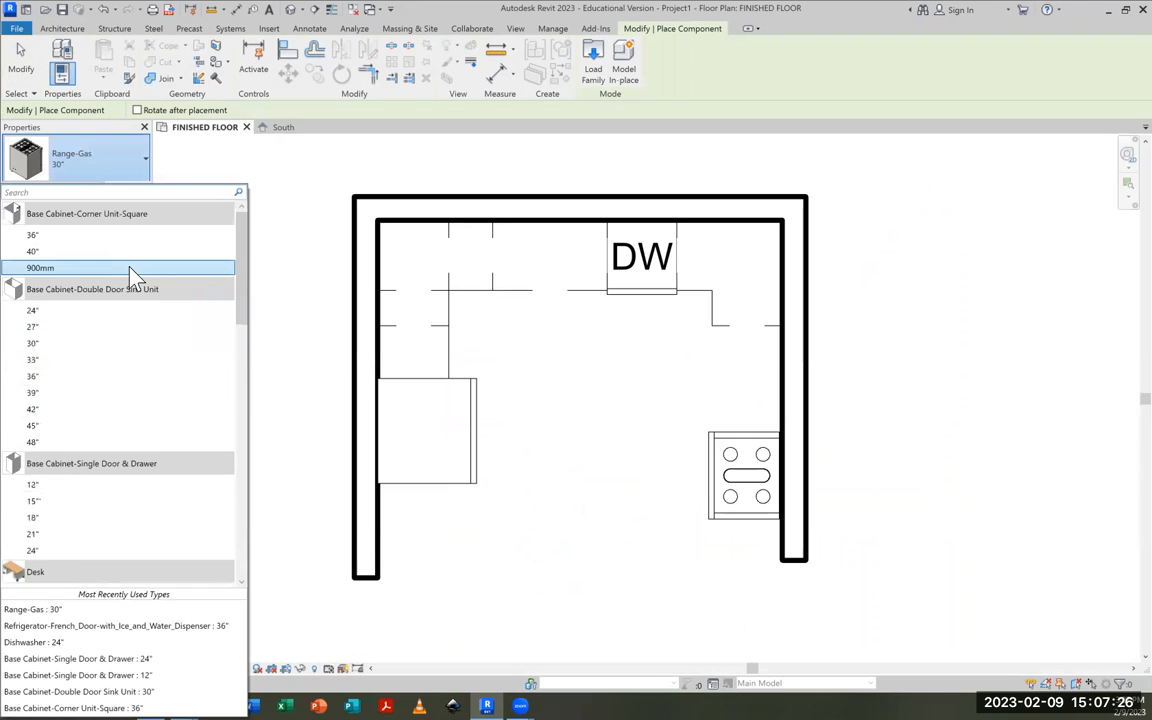
pyautogui.scroll(1, 136, 278)
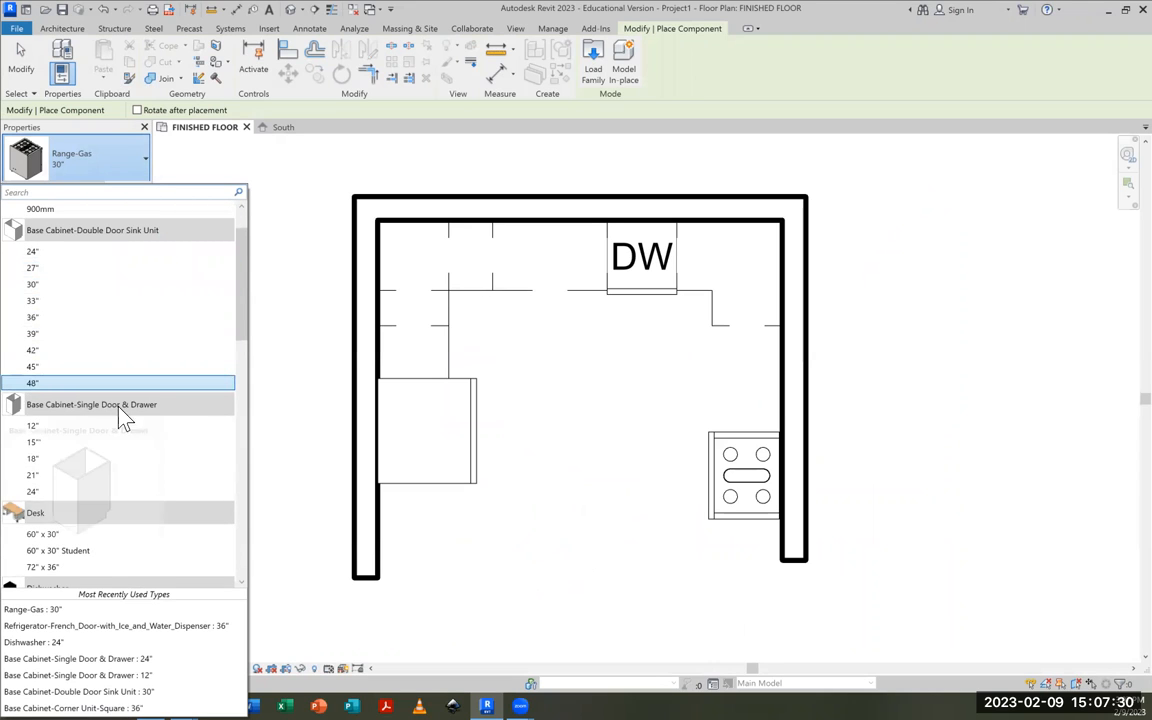
pyautogui.click(31, 460)
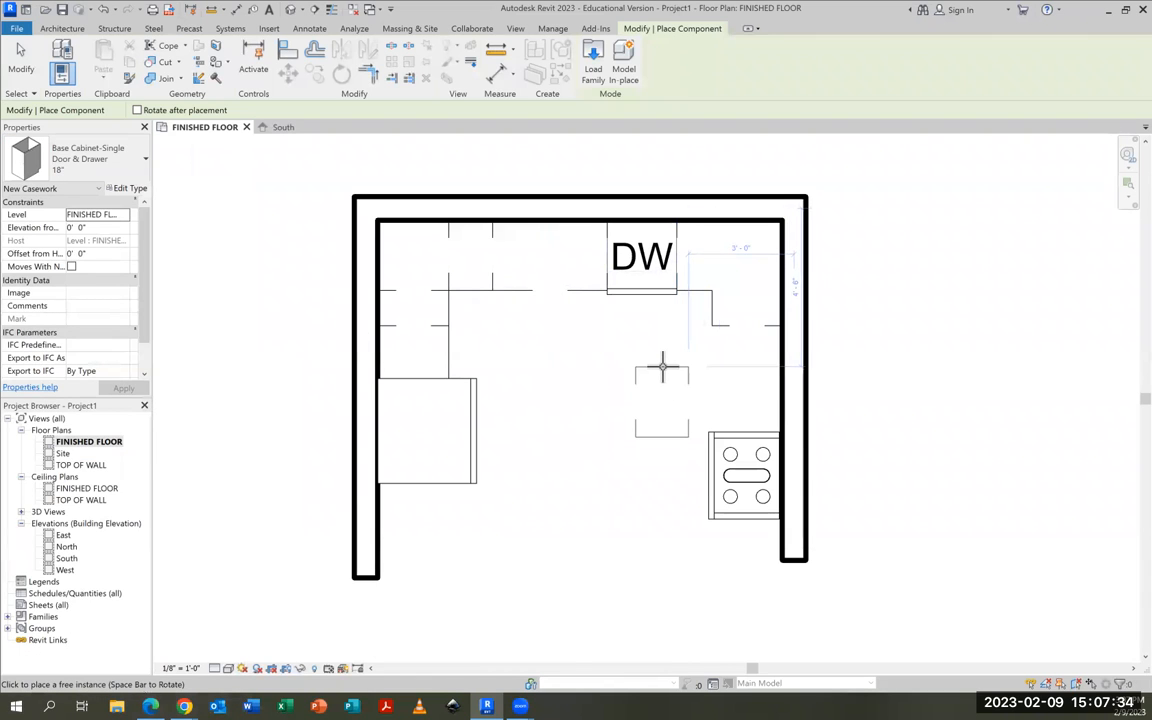
pyautogui.press('space')
pyautogui.press('space')
pyautogui.press('space')
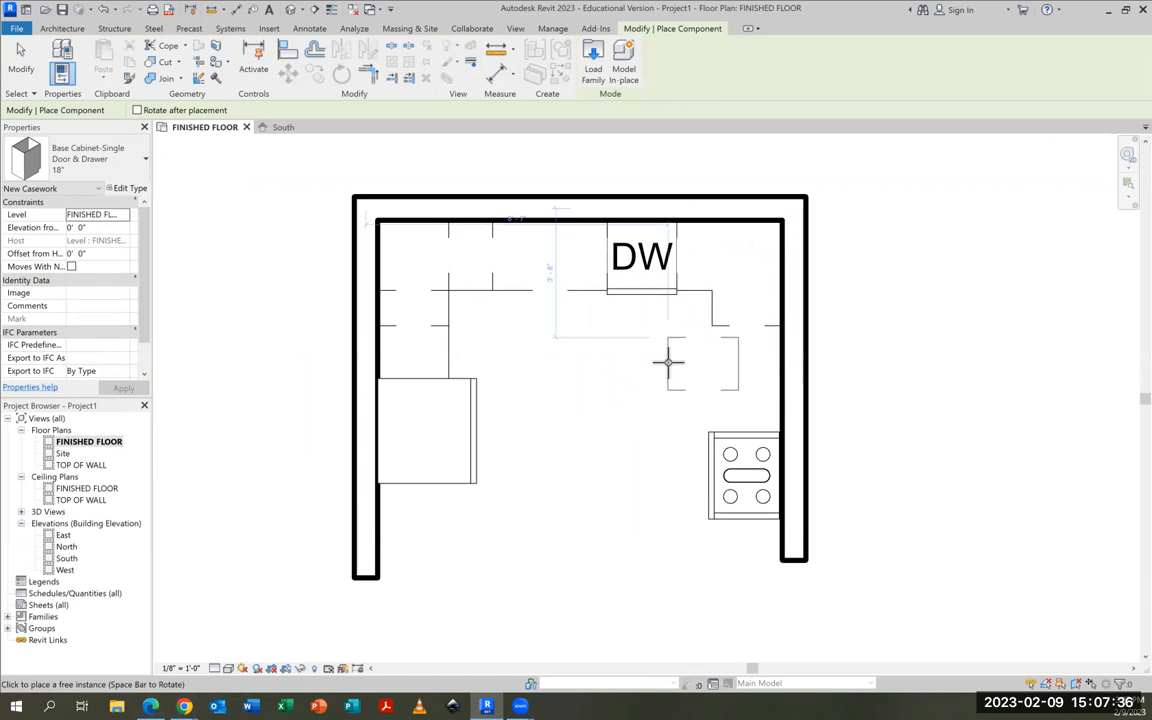
pyautogui.click(780, 352)
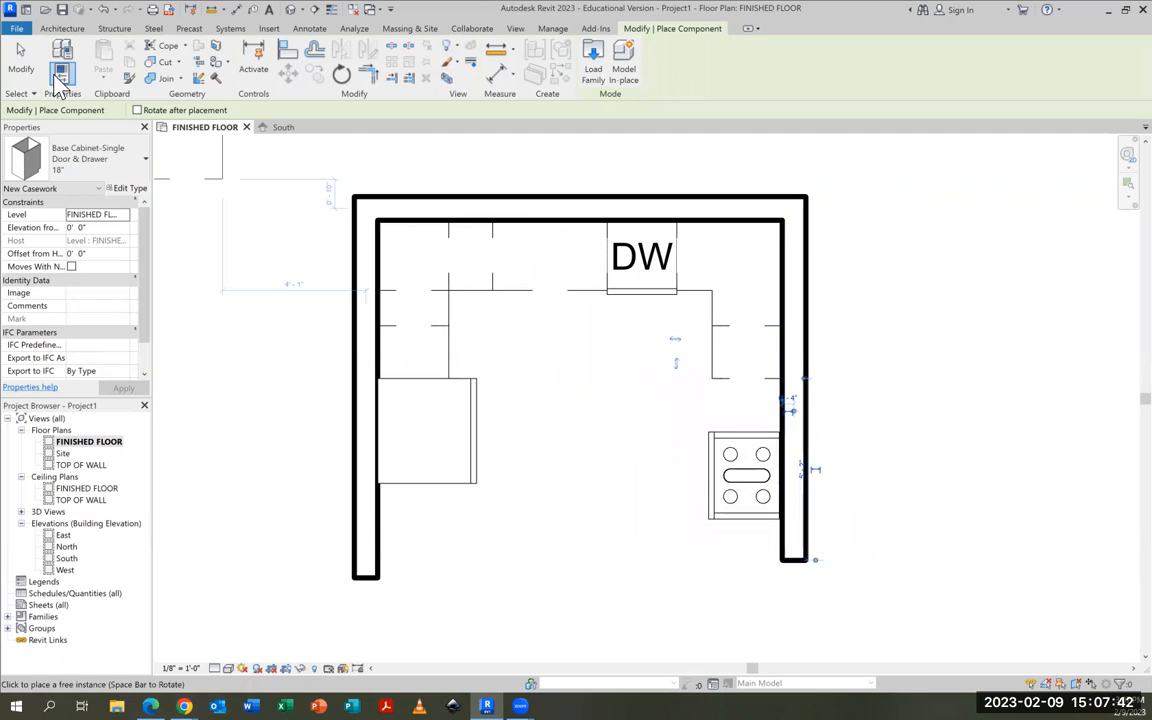
# End component placement and move the gas range up along the right wall until it abuts the 18" cabinet
pyautogui.click(20, 60)
pyautogui.click(745, 447)
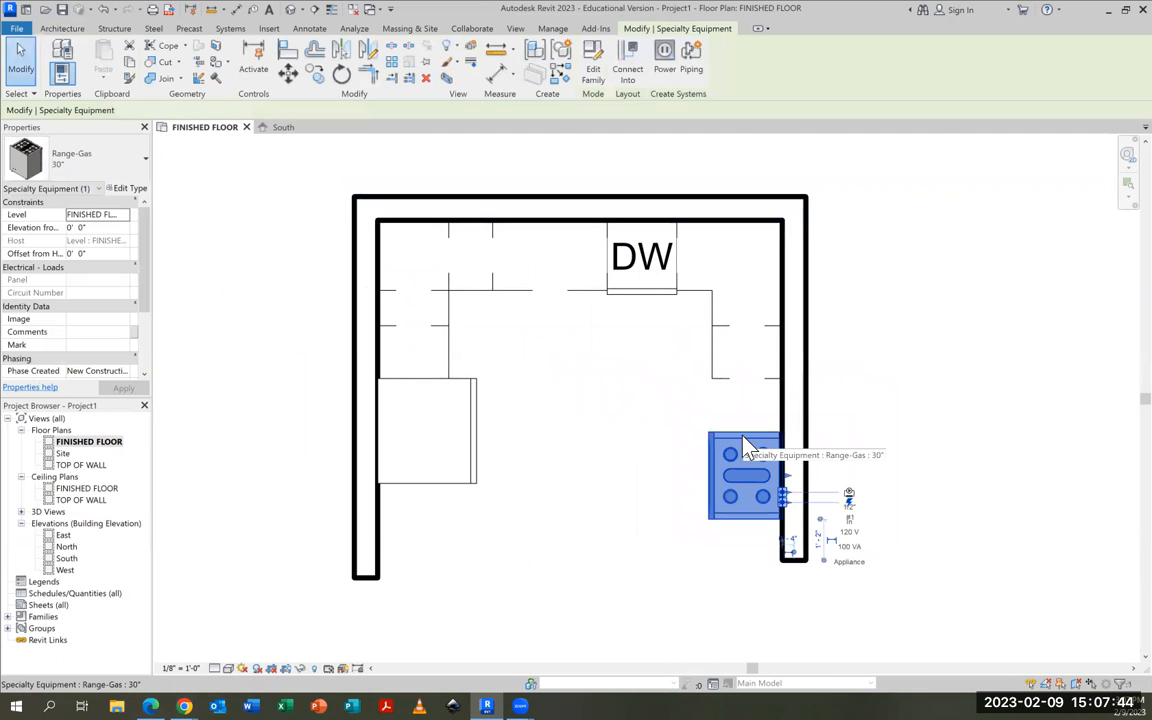
pyautogui.moveTo(741, 430); pyautogui.dragTo(745, 400)
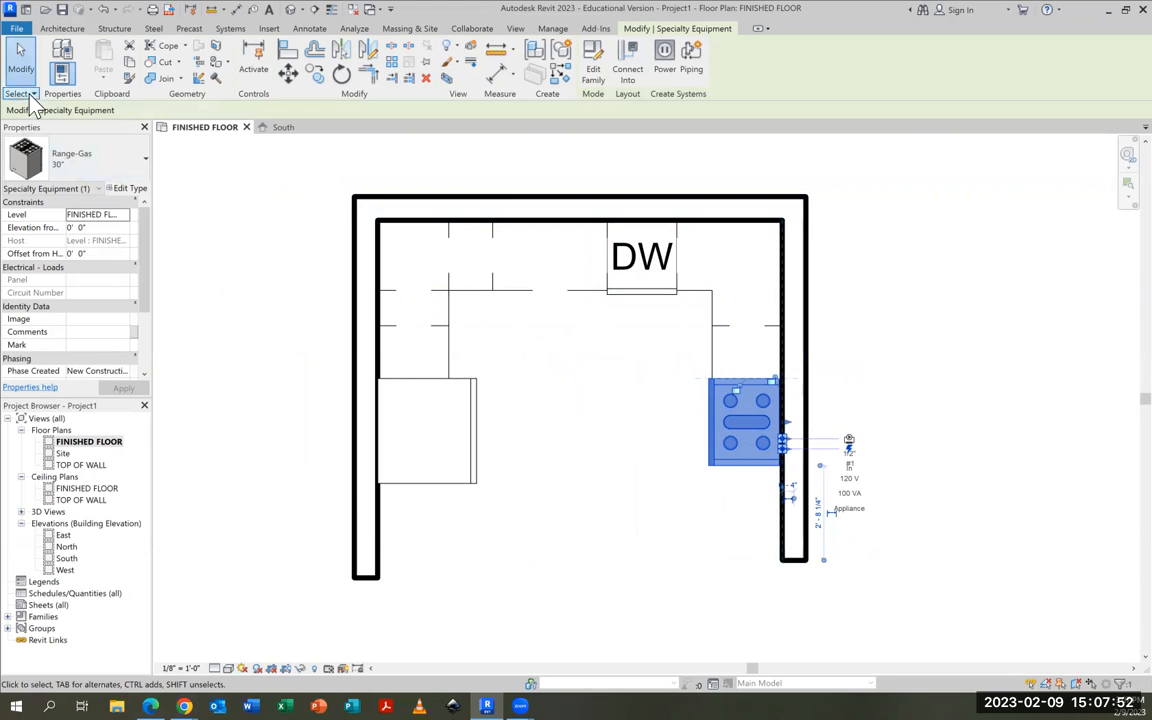
# Place another 18" Base Cabinet-Single Door & Drawer against the right wall, directly below the range, and end component placement
pyautogui.click(57, 29)
pyautogui.click(159, 52)
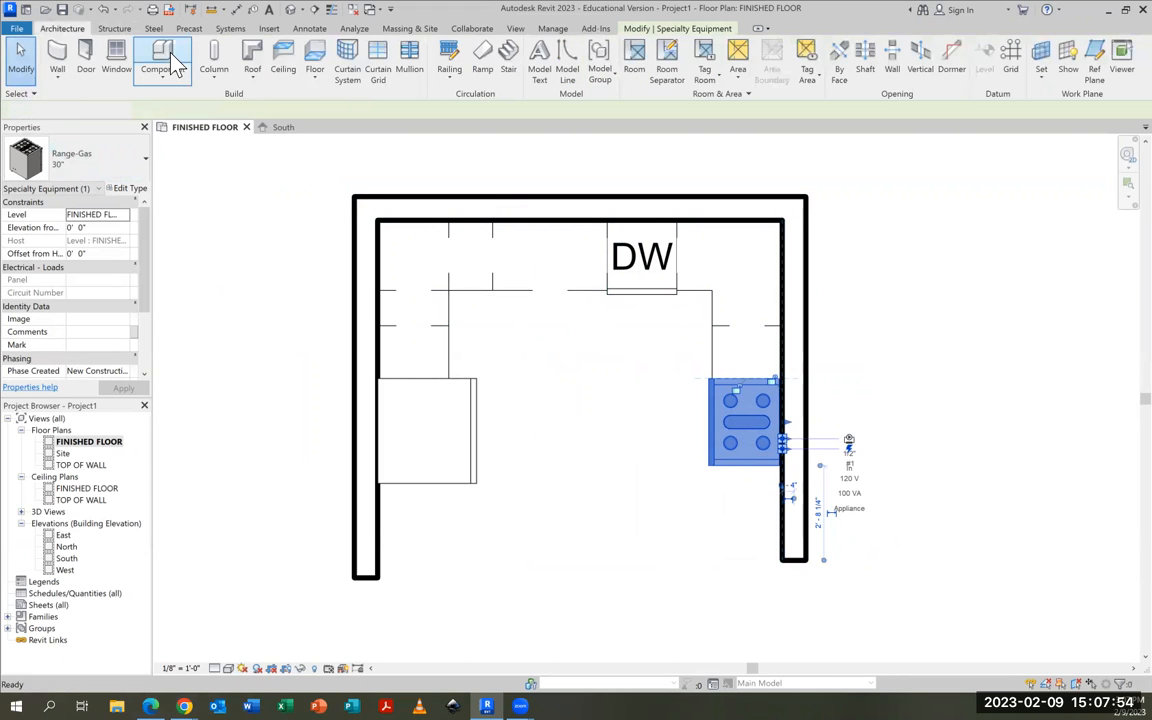
pyautogui.click(74, 145)
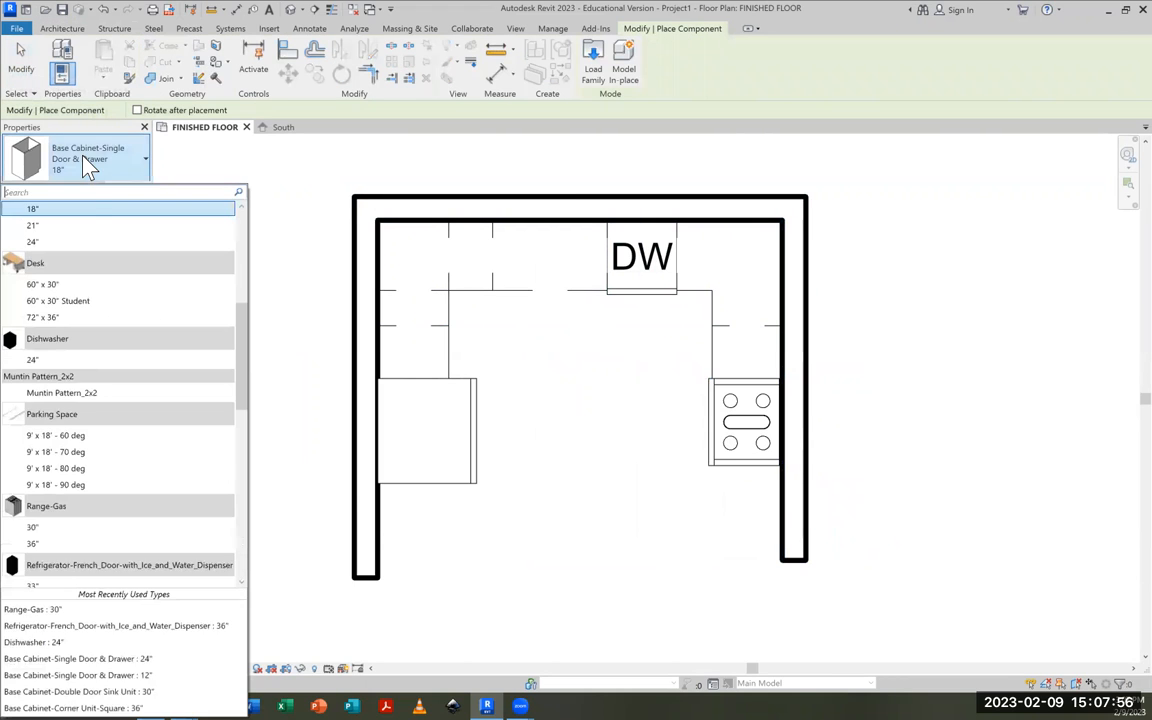
pyautogui.click(34, 209)
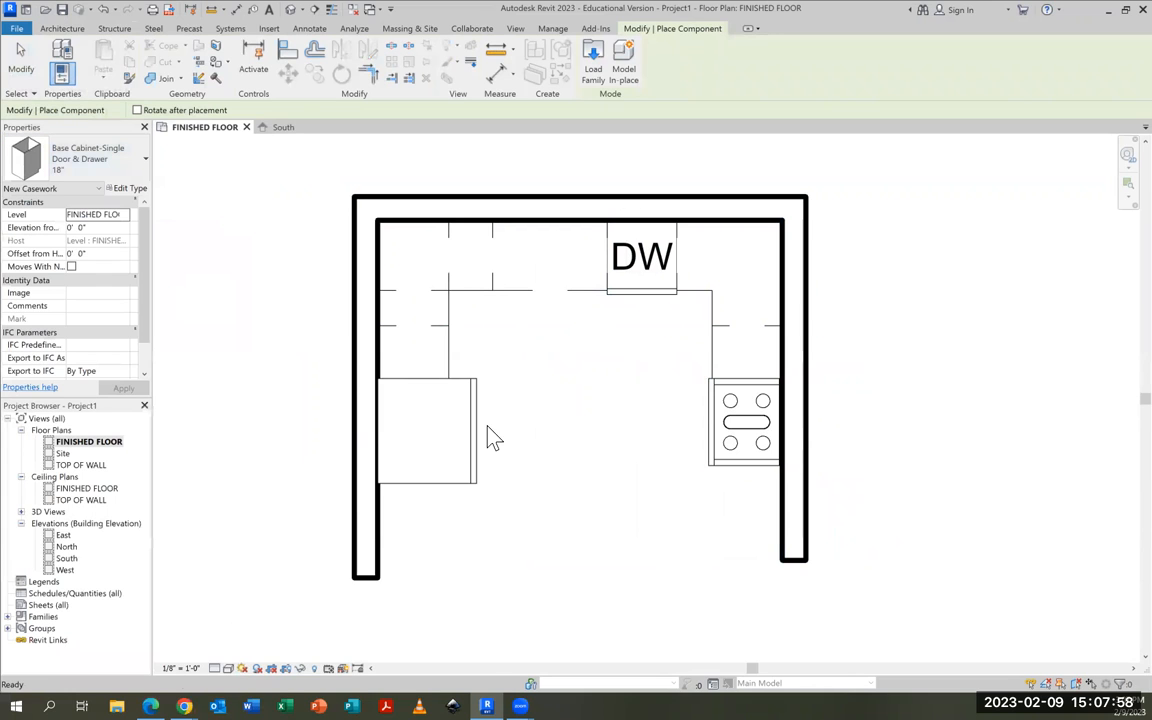
pyautogui.press('space')
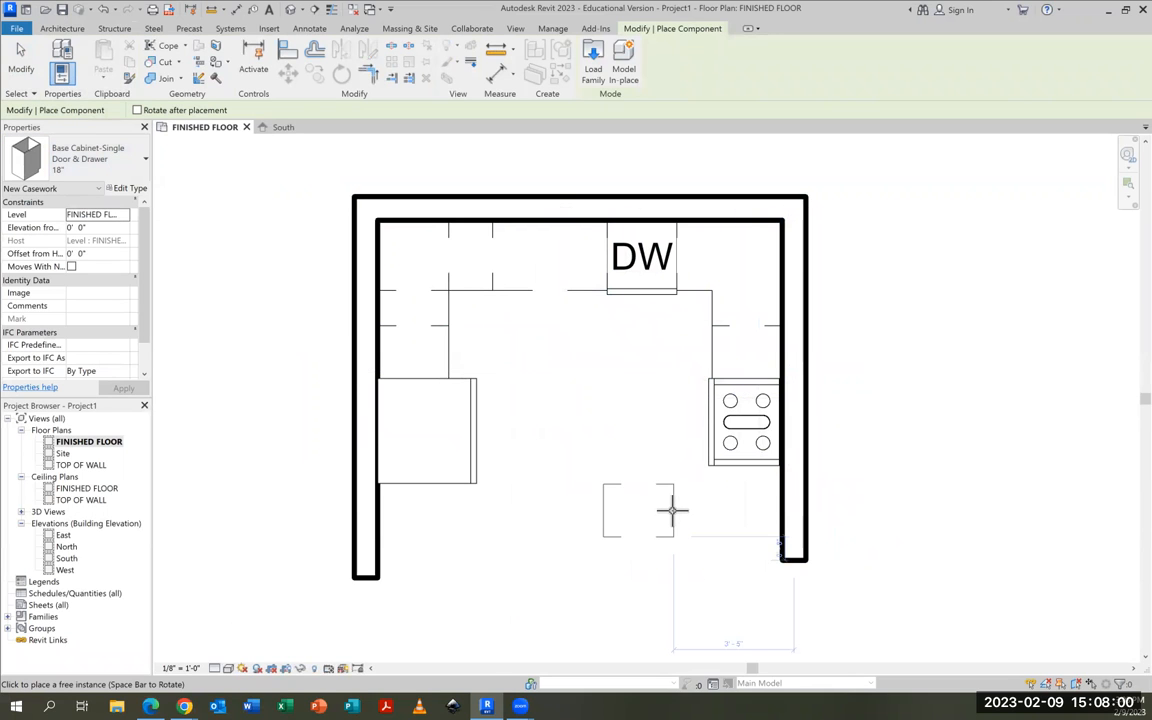
pyautogui.click(783, 494)
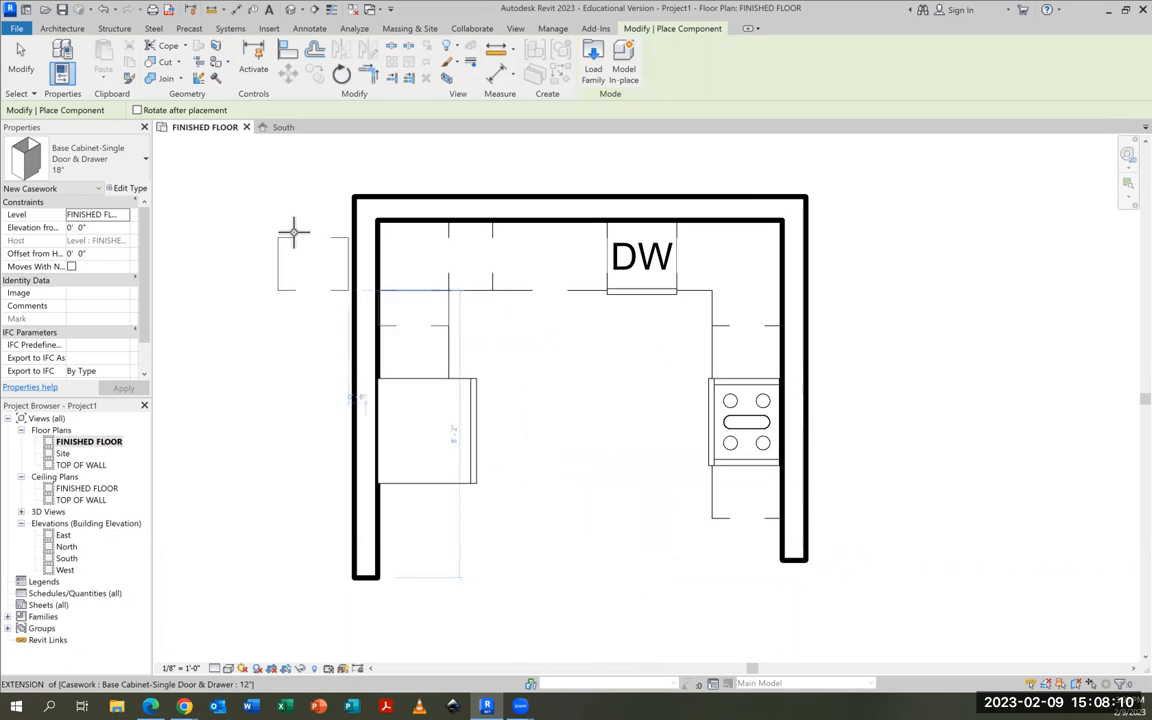
pyautogui.click(18, 62)
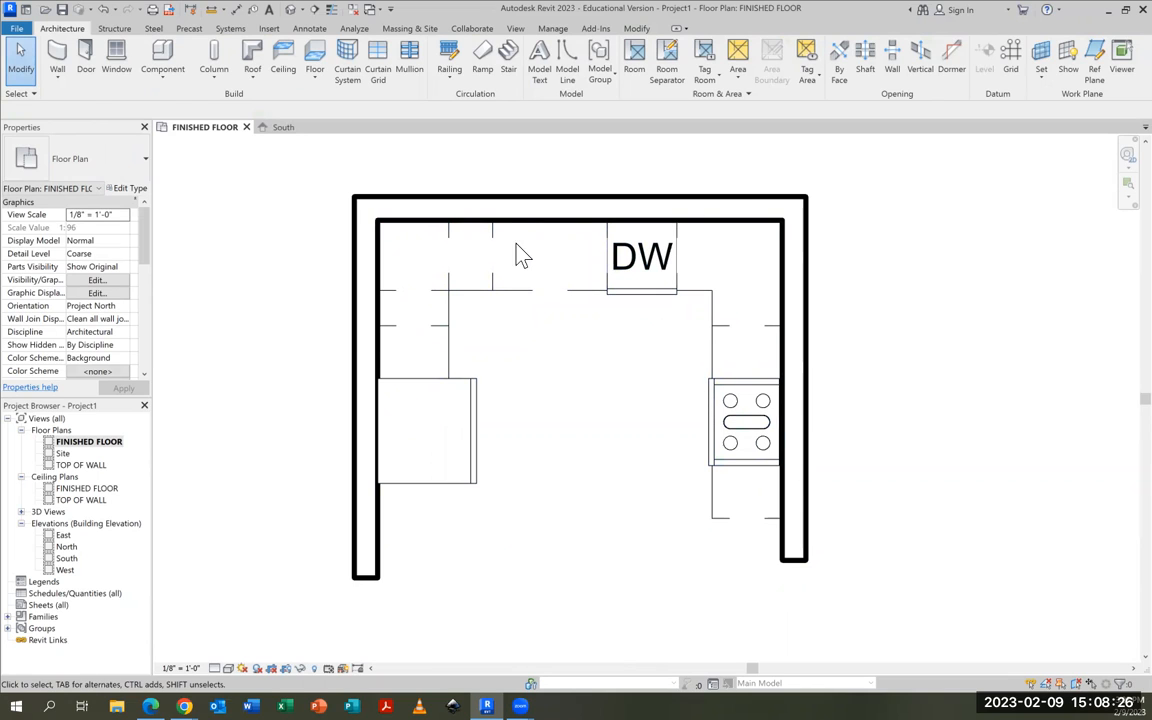
# Start loading a component family and browse to the Counter Tops folder under Casework in the English-Imperial library
pyautogui.click(178, 60)
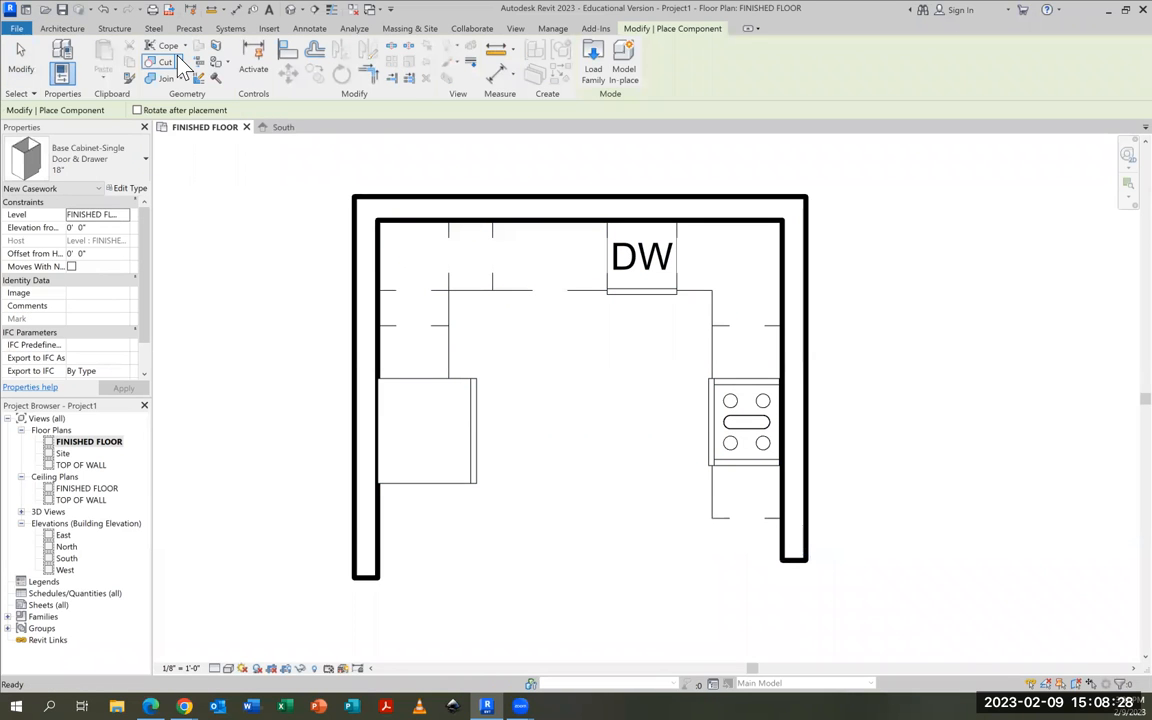
pyautogui.click(594, 63)
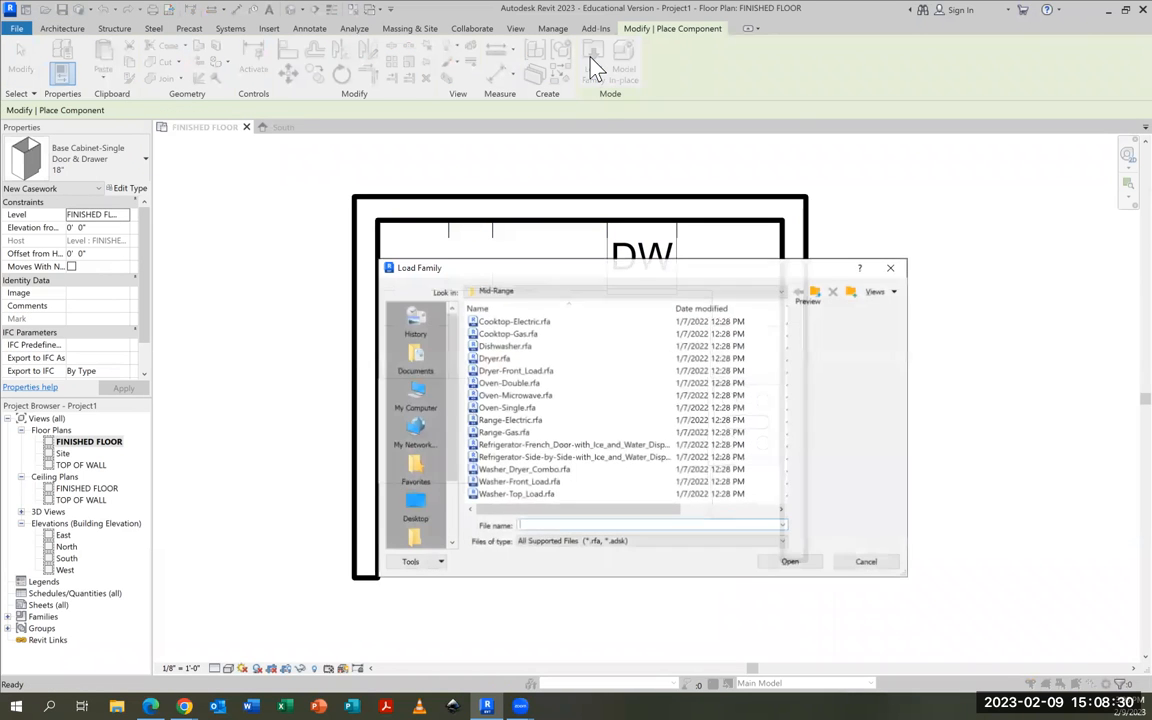
pyautogui.click(513, 292)
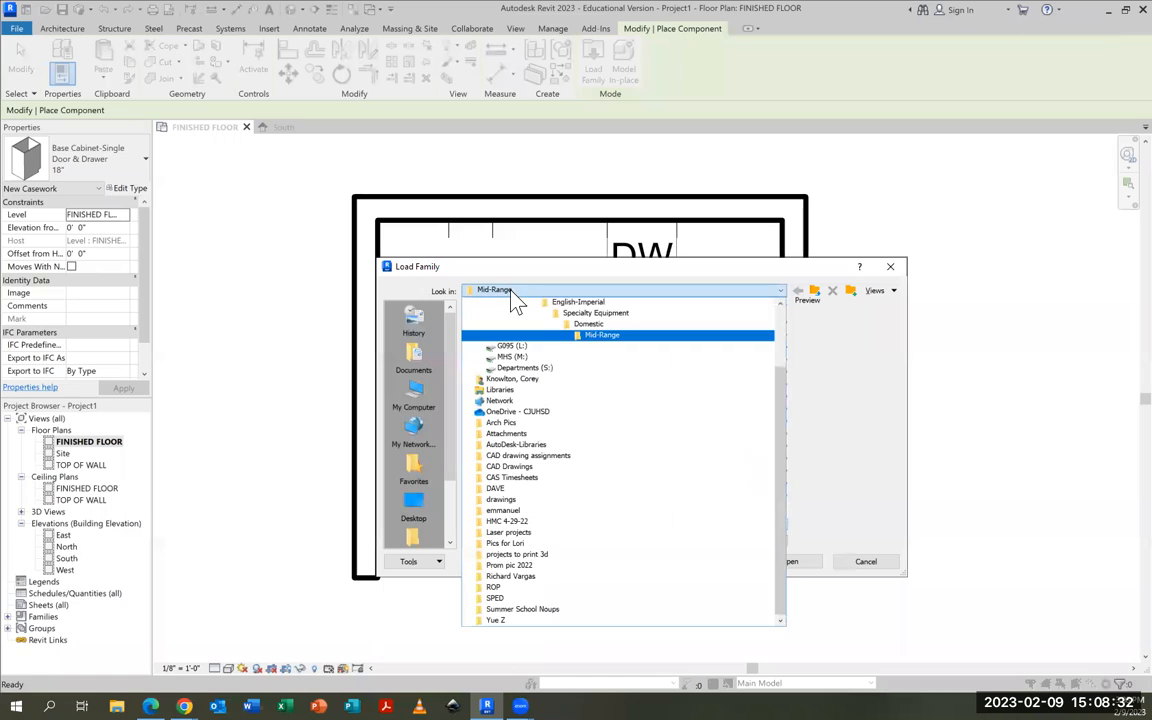
pyautogui.click(567, 304)
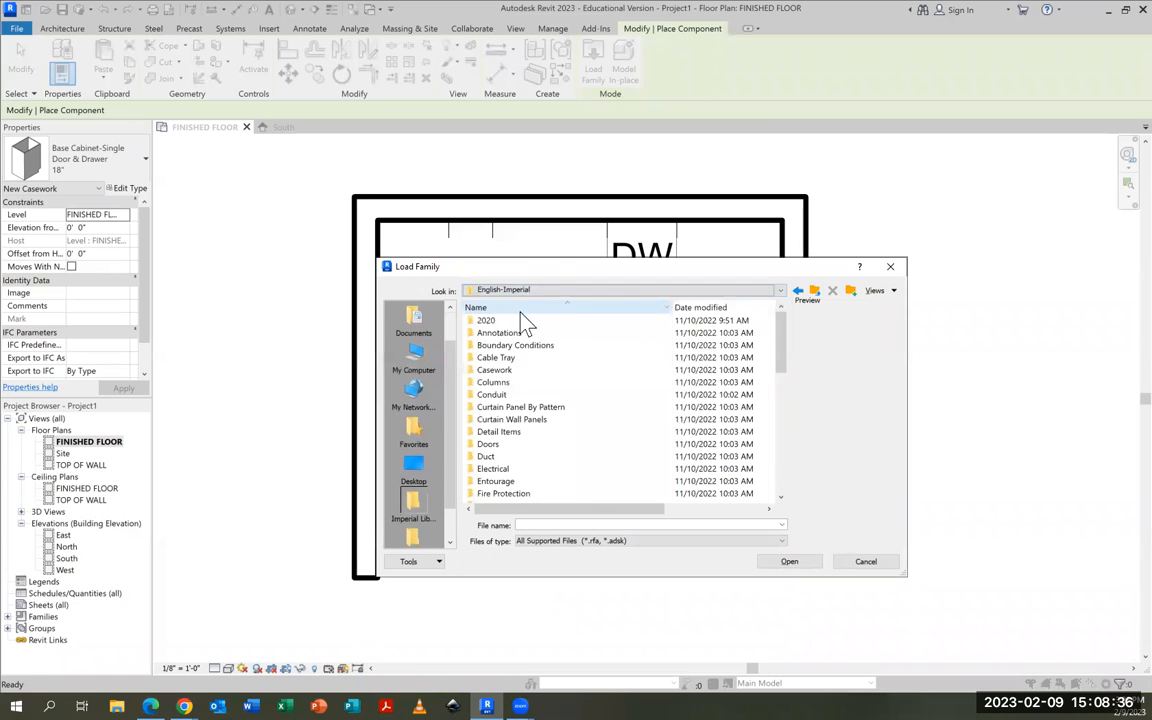
pyautogui.doubleClick(492, 369)
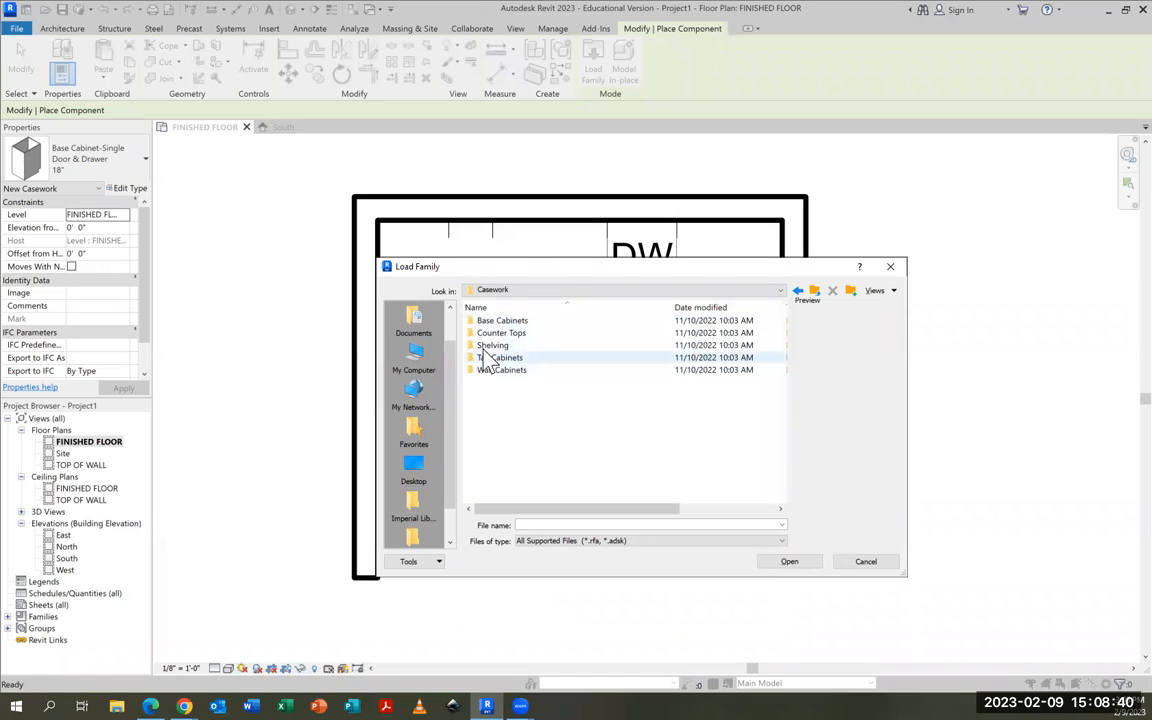
pyautogui.doubleClick(495, 334)
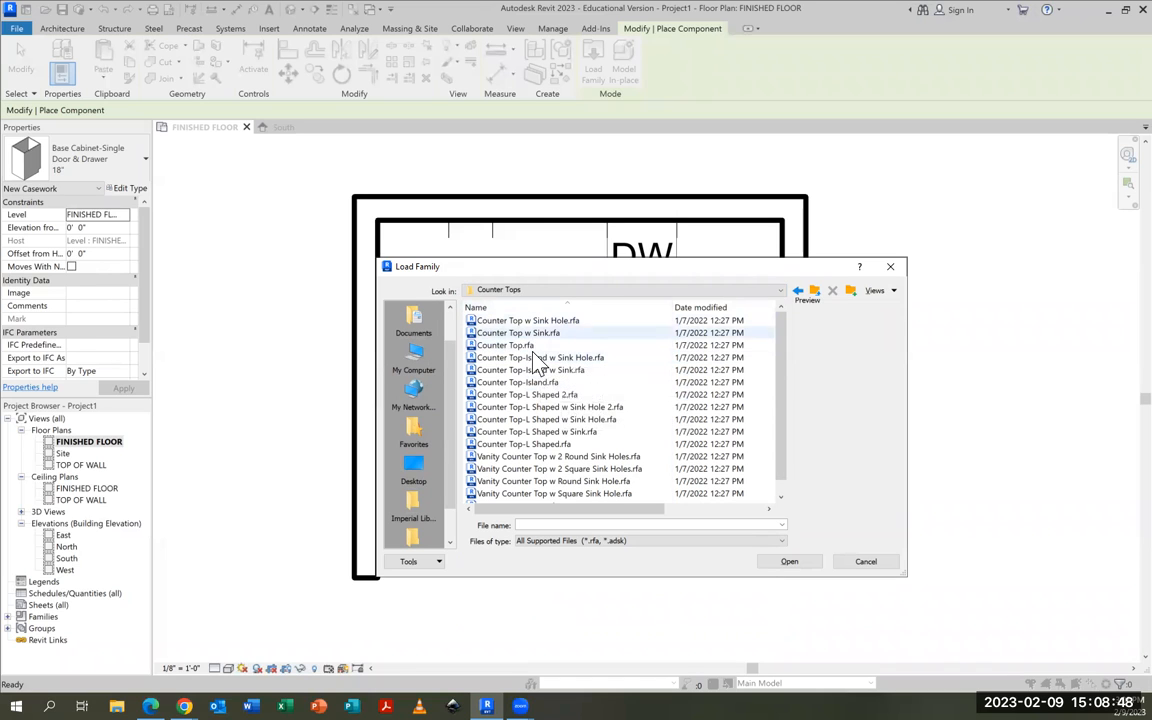
# Load Counter Top-L Shaped w Sink Hole, place it in the inner corner of the left and back walls, and end placement
pyautogui.click(545, 396)
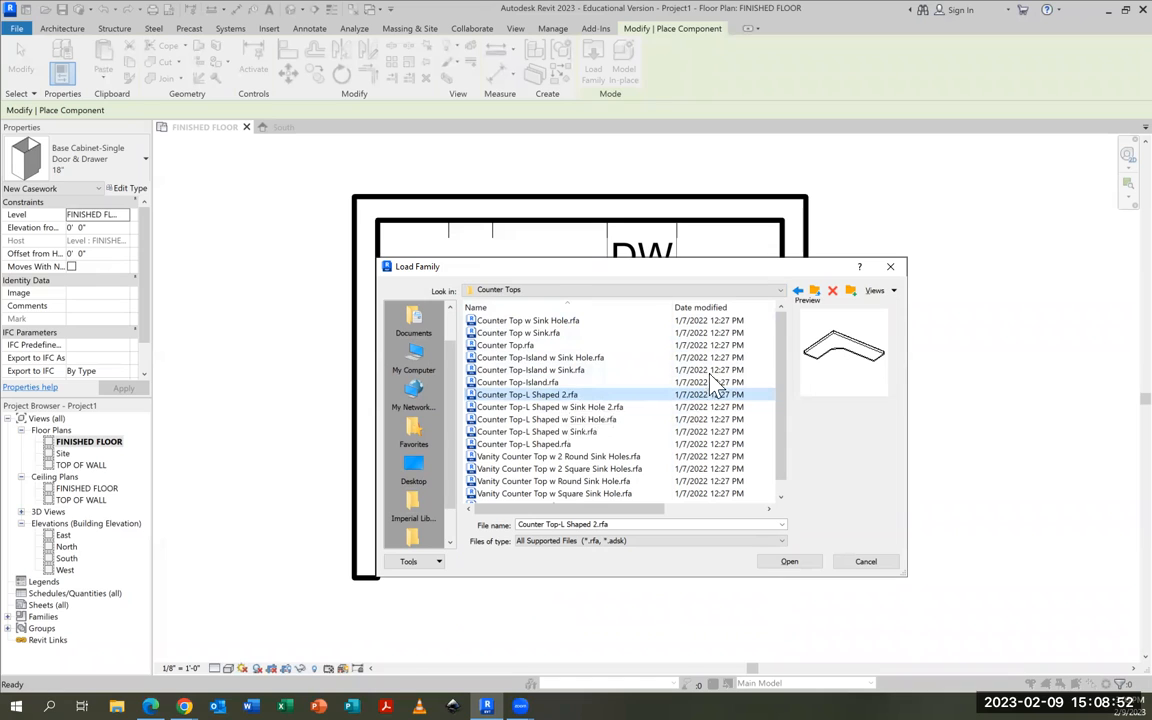
pyautogui.click(569, 408)
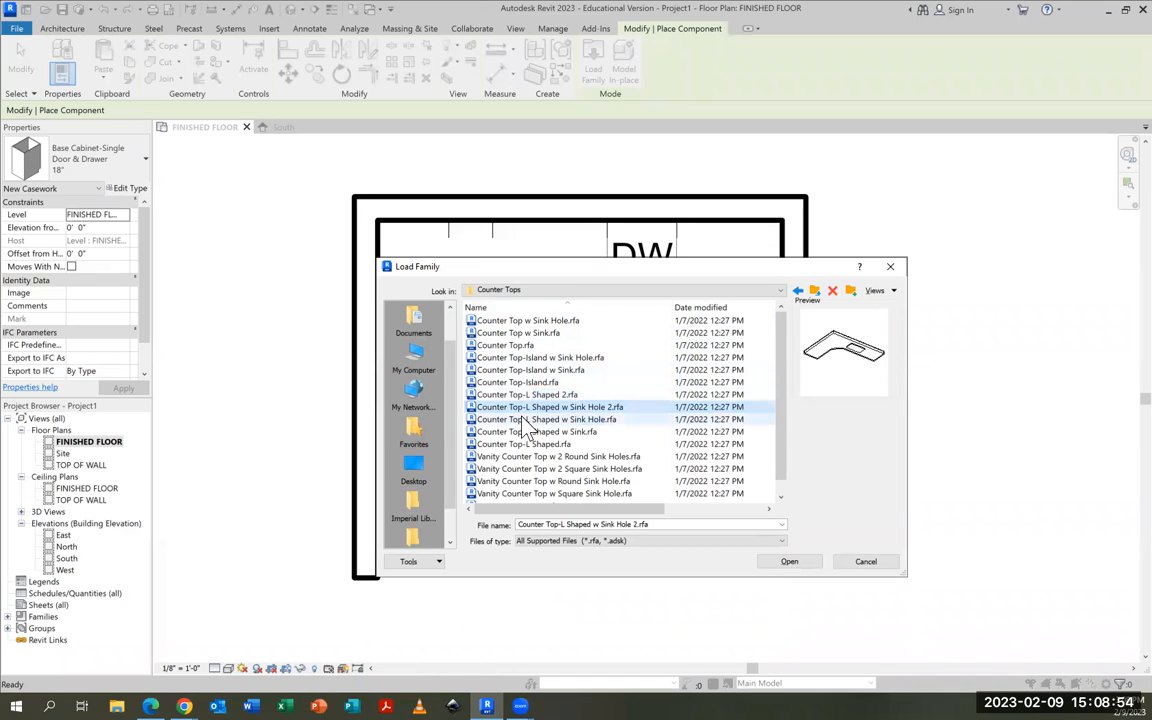
pyautogui.click(550, 421)
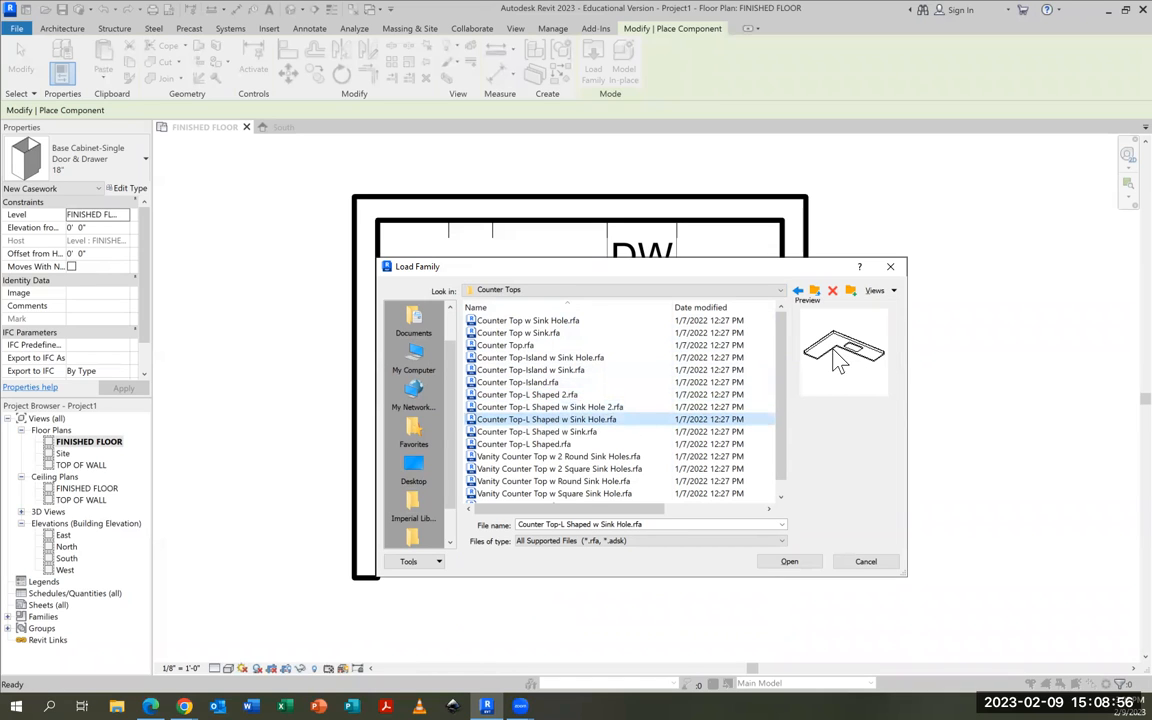
pyautogui.click(788, 562)
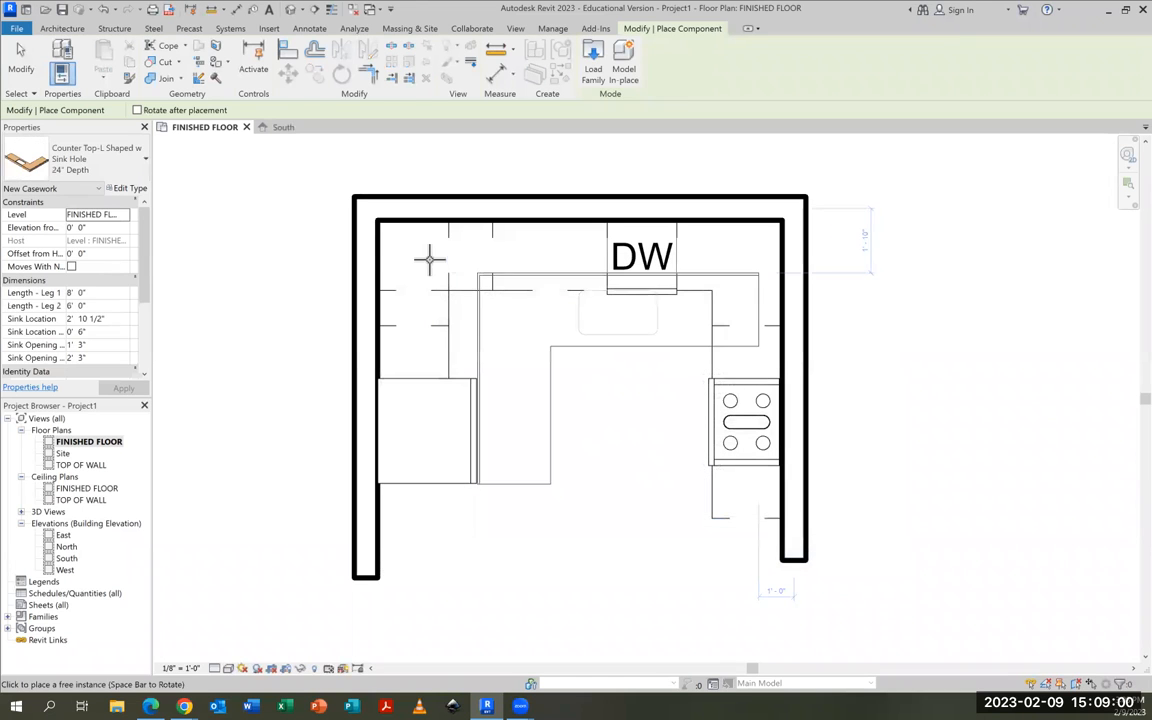
pyautogui.click(381, 222)
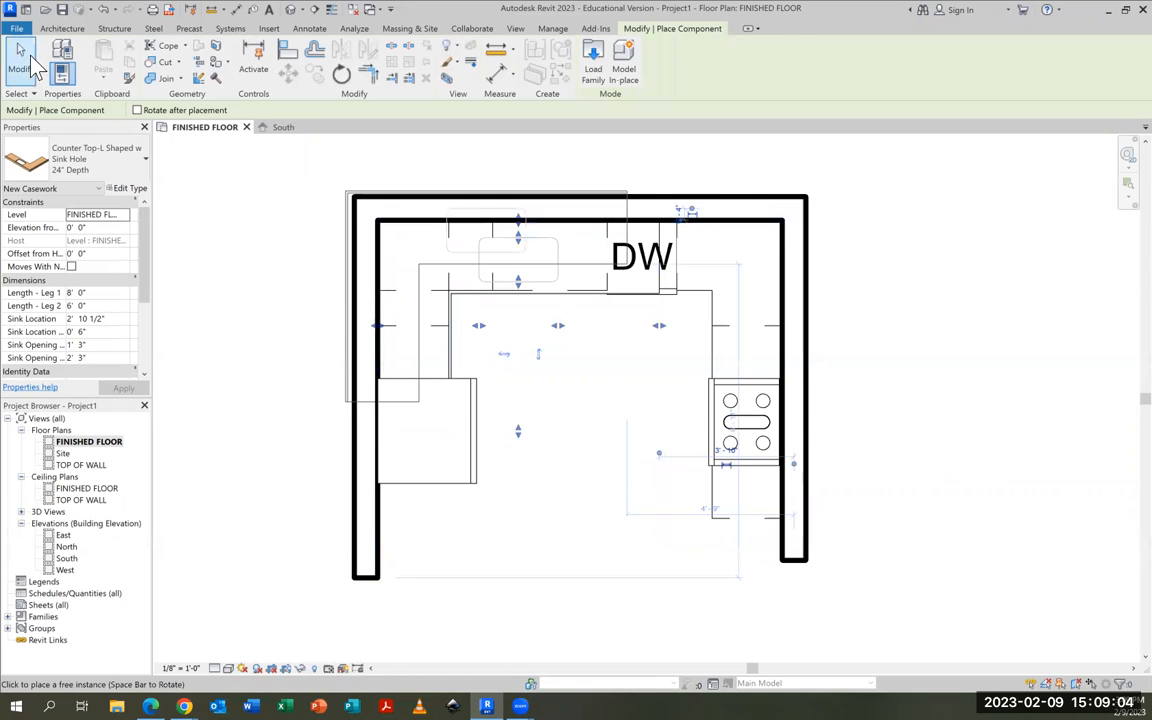
pyautogui.click(20, 58)
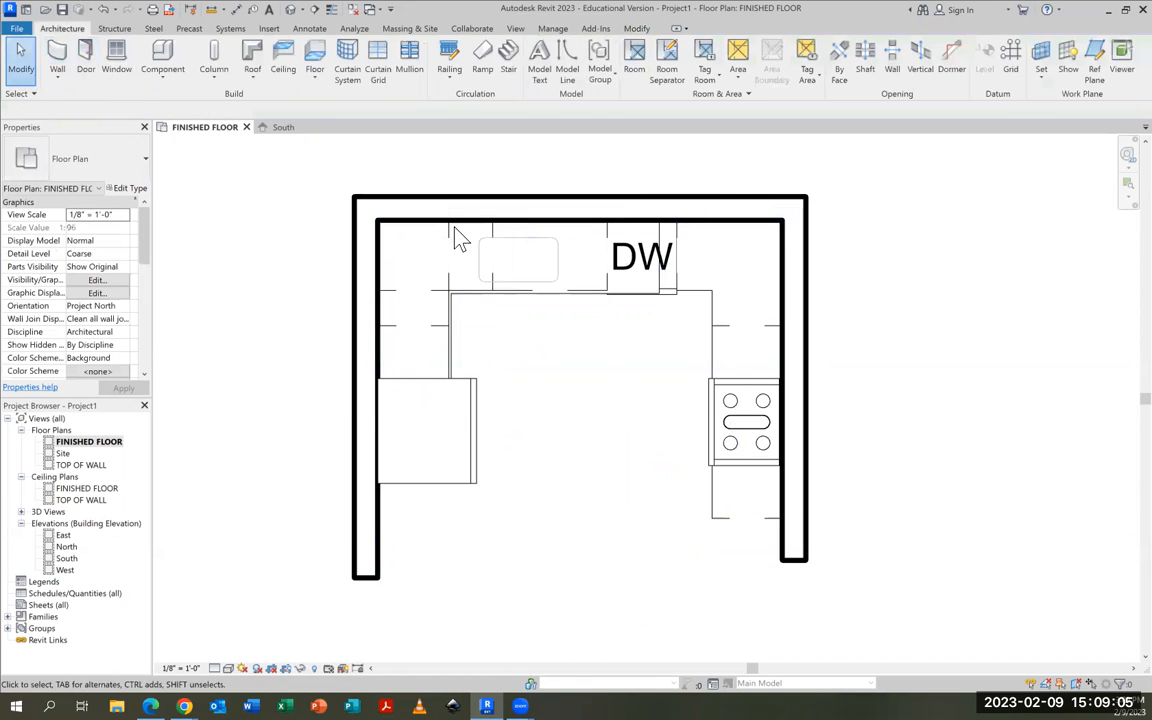
# Resize the countertop's sink opening to about 2' 8" wide, shifting both side edges toward the dishwasher to fit over the sink cabinet
pyautogui.click(522, 286)
pyautogui.scroll(2, 563, 276)
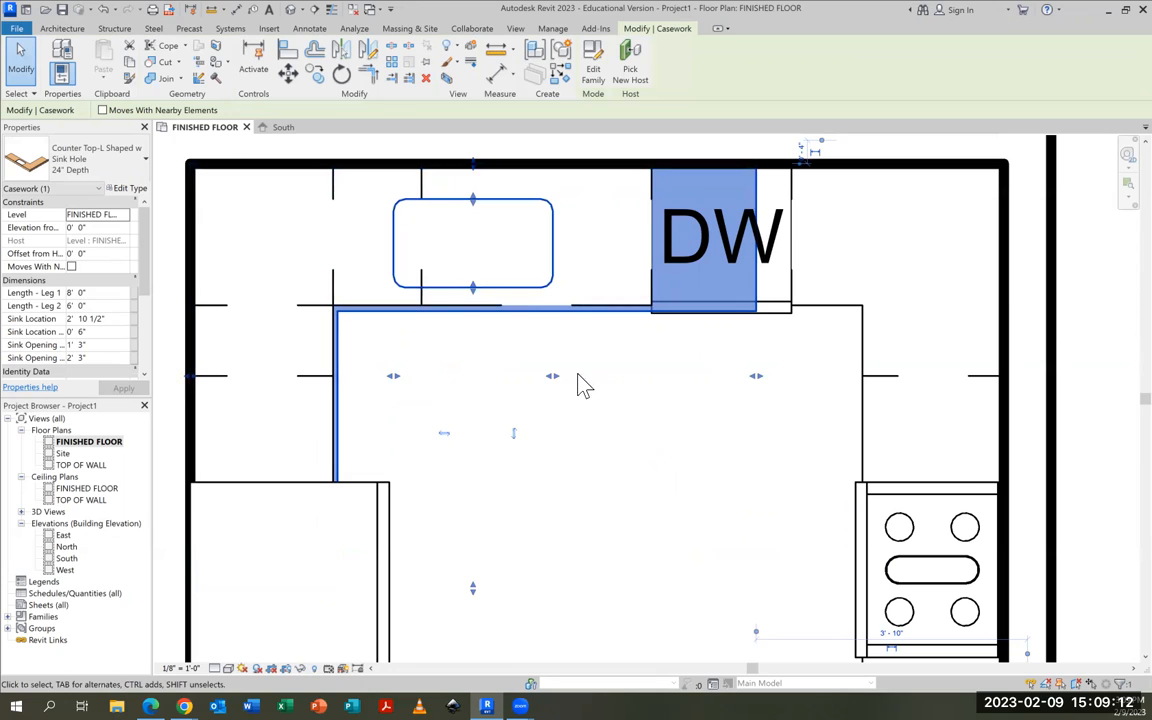
pyautogui.moveTo(553, 377); pyautogui.dragTo(635, 388)
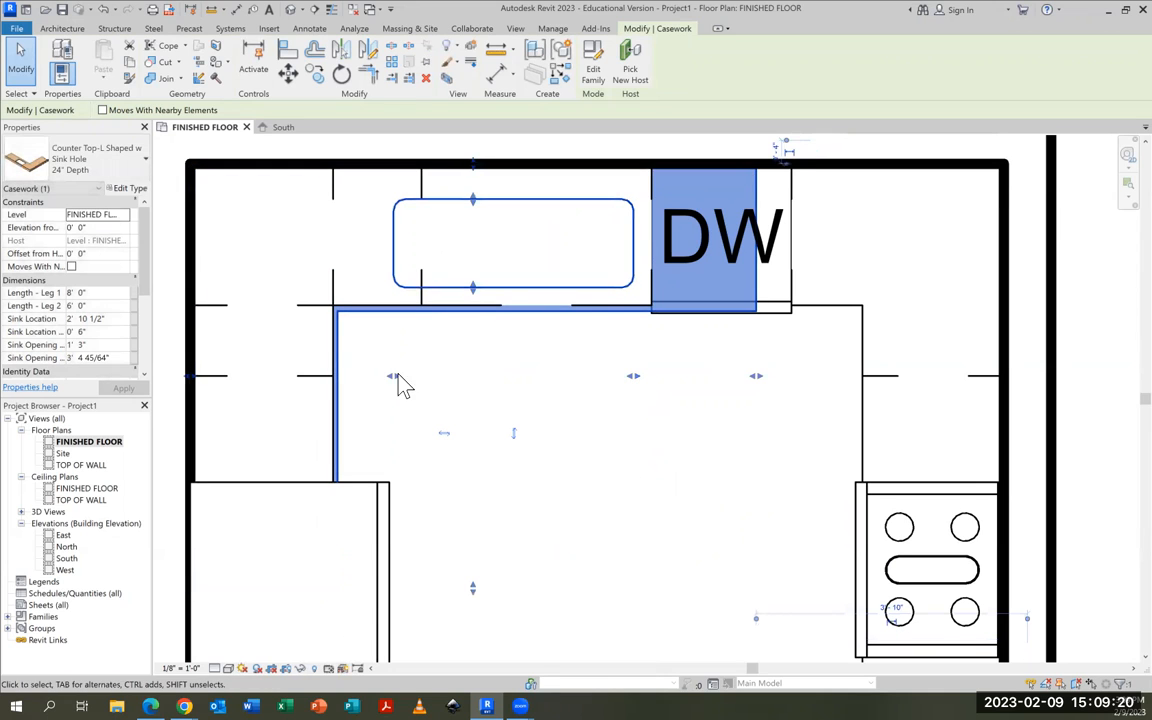
pyautogui.moveTo(392, 379); pyautogui.dragTo(449, 386)
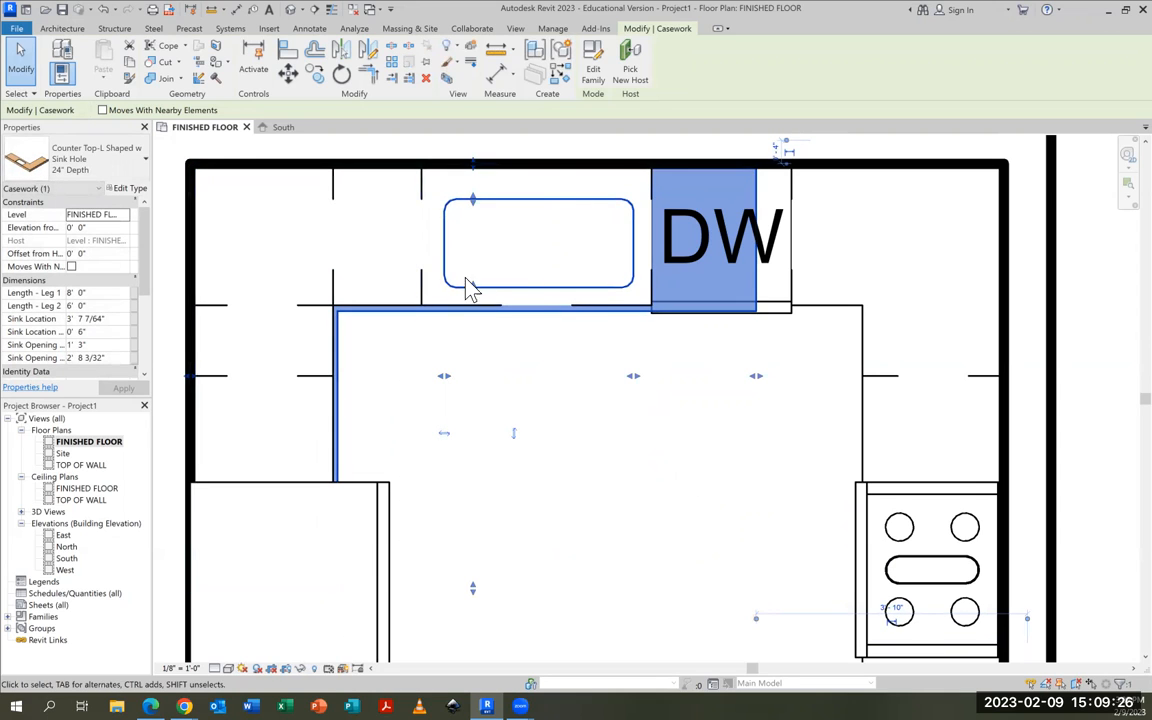
pyautogui.press('Escape')
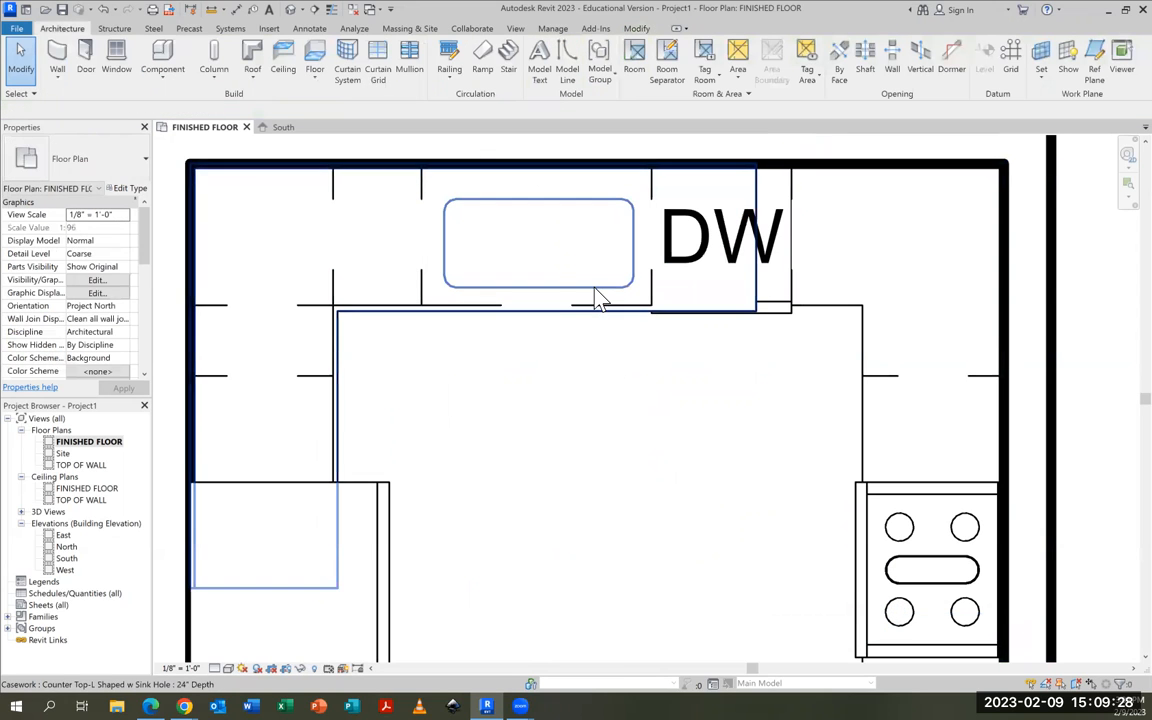
# Shorten the sink countertop's legs to 4' 6" at the refrigerator and 6' 6 1/4" at the dishwasher's near edge
pyautogui.click(494, 288)
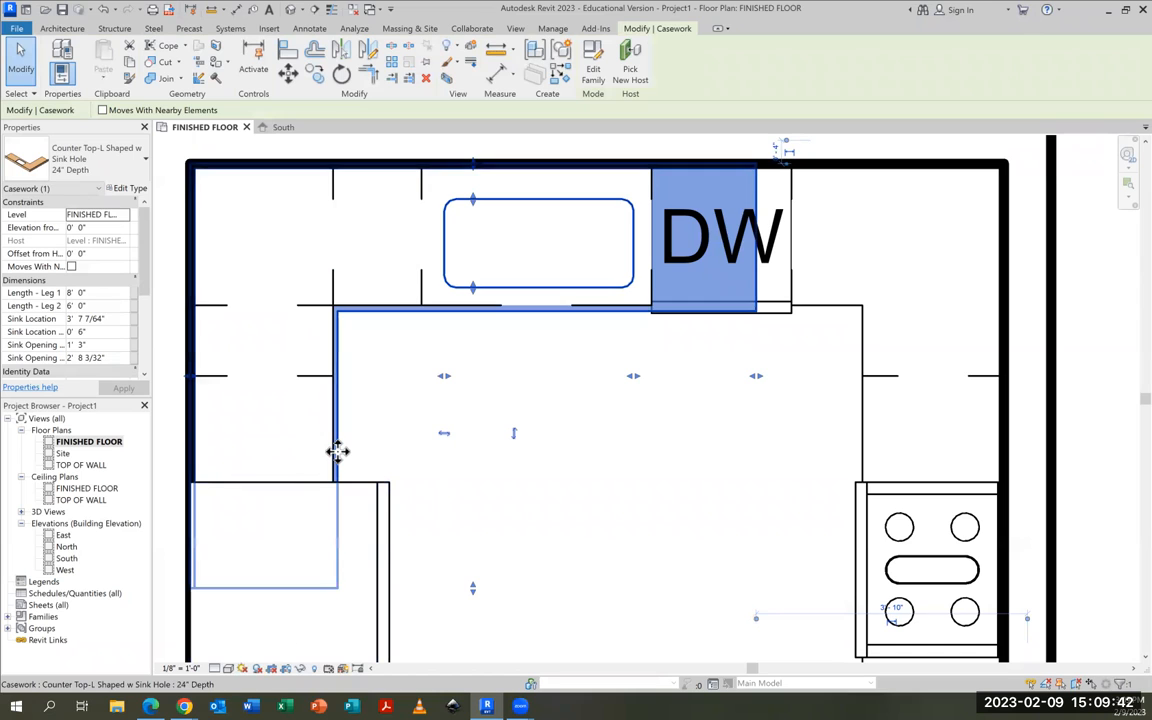
pyautogui.moveTo(476, 591); pyautogui.dragTo(470, 481)
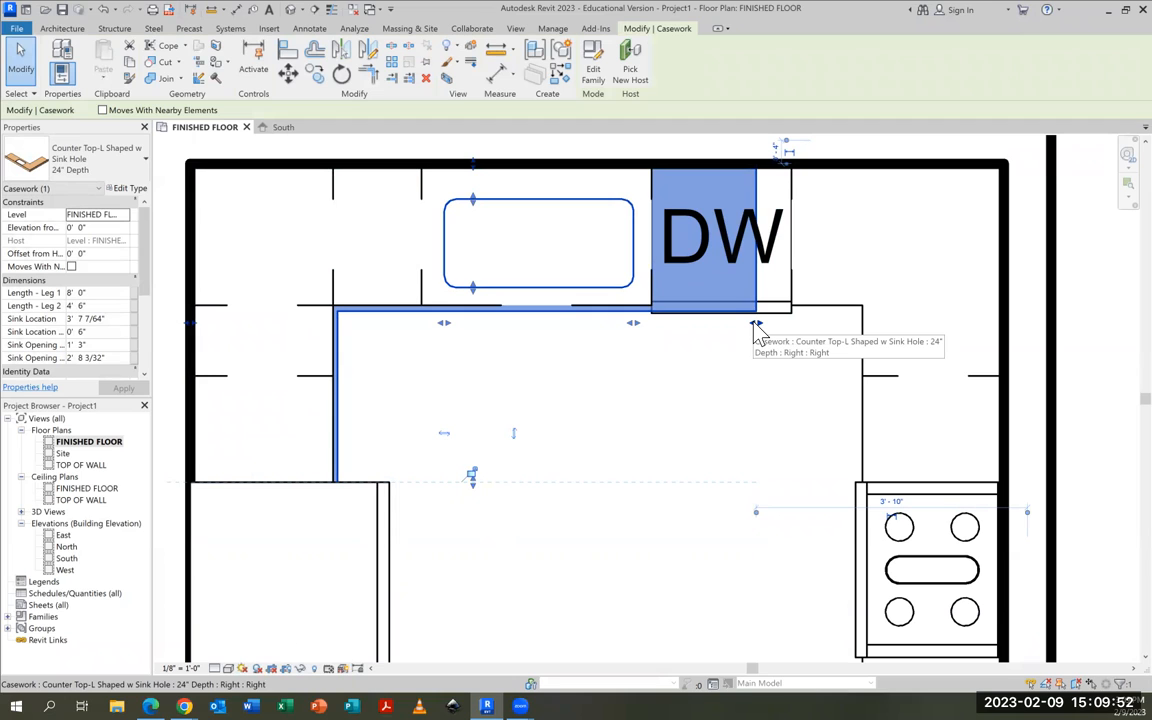
pyautogui.moveTo(756, 326); pyautogui.dragTo(650, 327)
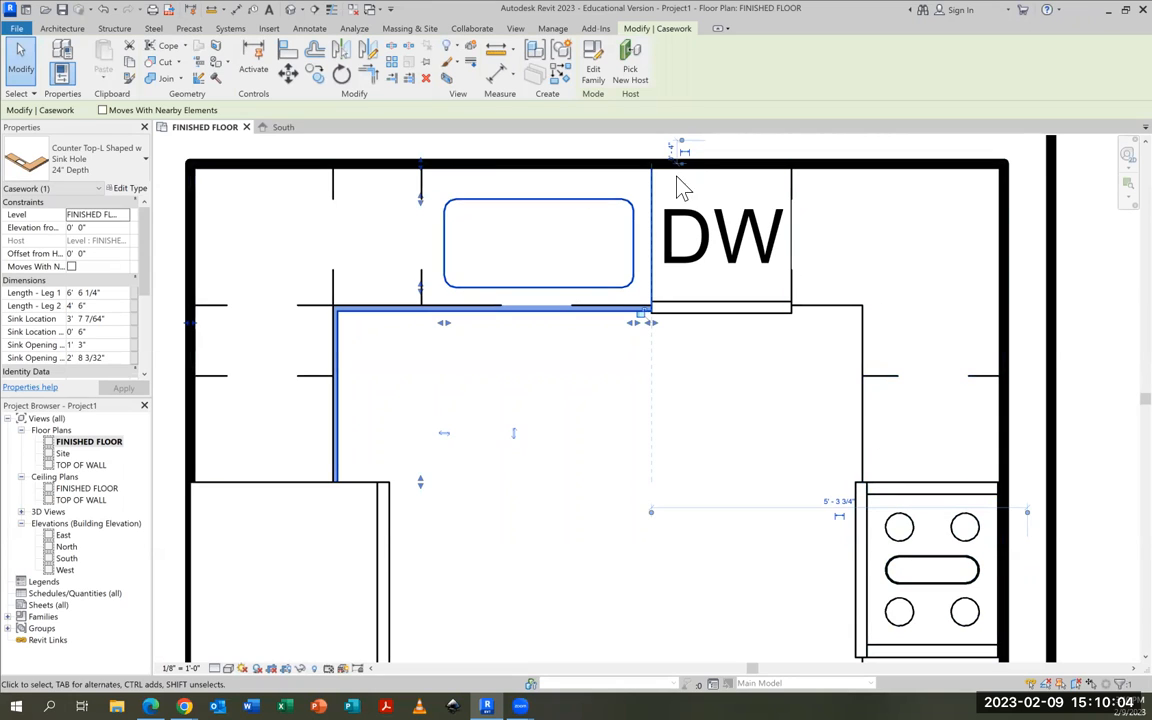
pyautogui.click(789, 156)
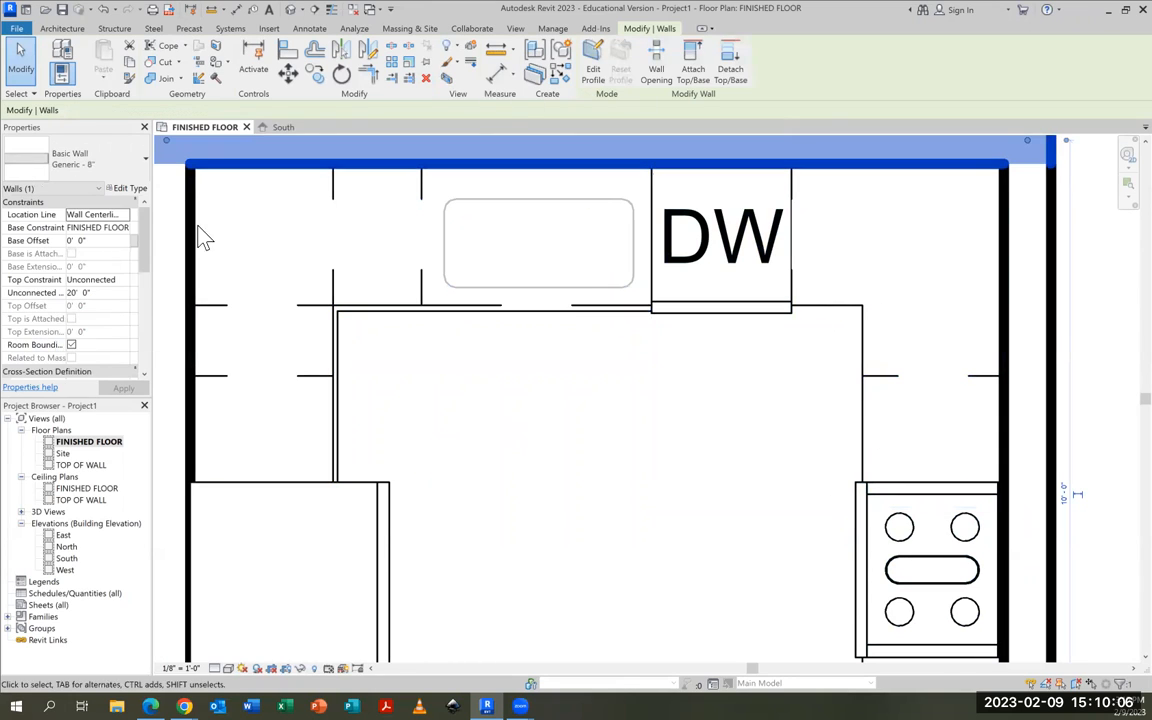
pyautogui.click(501, 489)
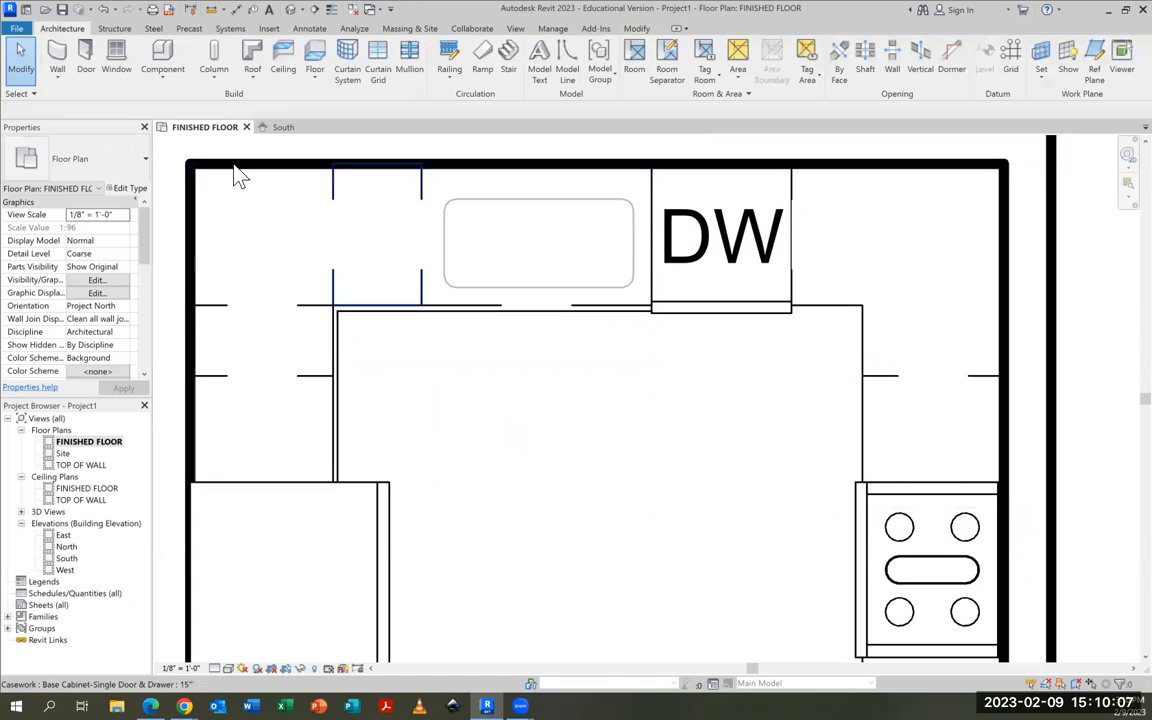
# Load the Counter Top-L Shaped family without a sink from the Counter Tops folder
pyautogui.click(170, 64)
pyautogui.click(123, 145)
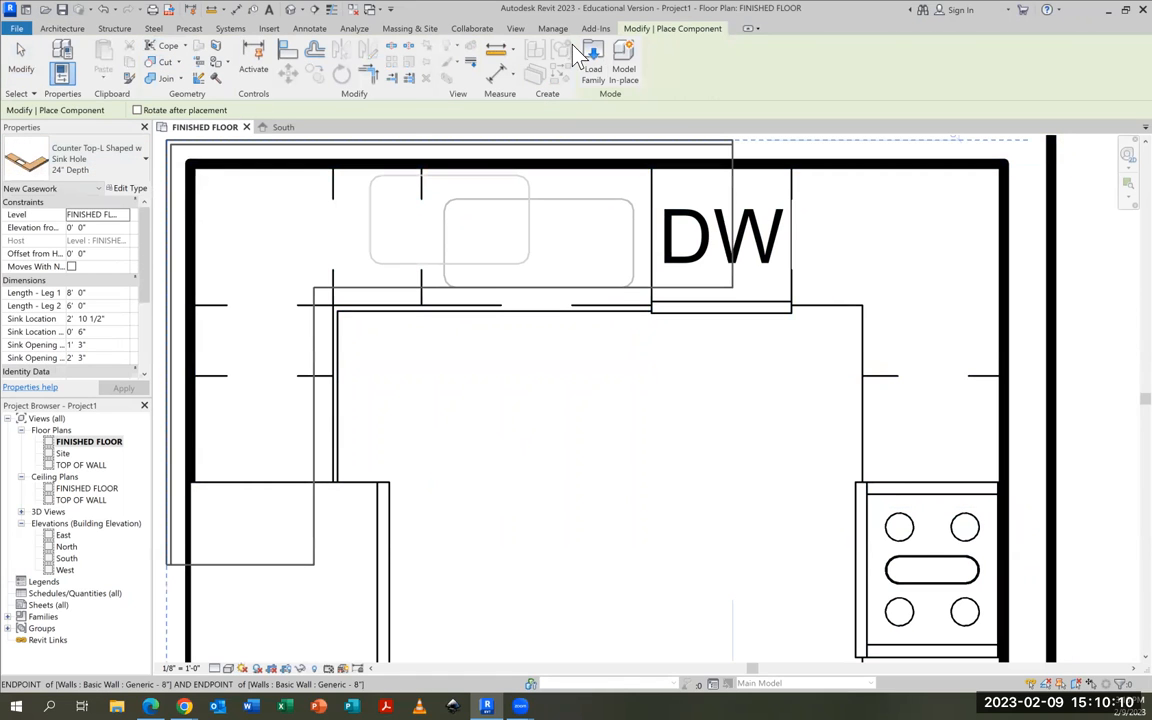
pyautogui.click(594, 66)
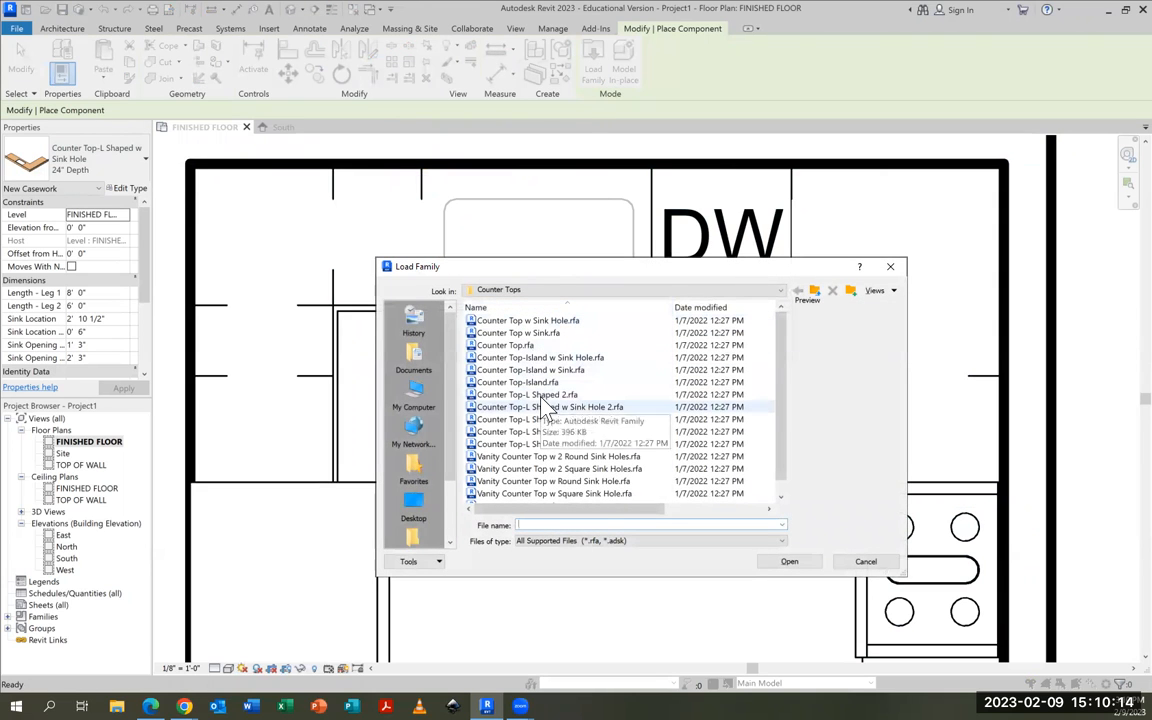
pyautogui.click(547, 407)
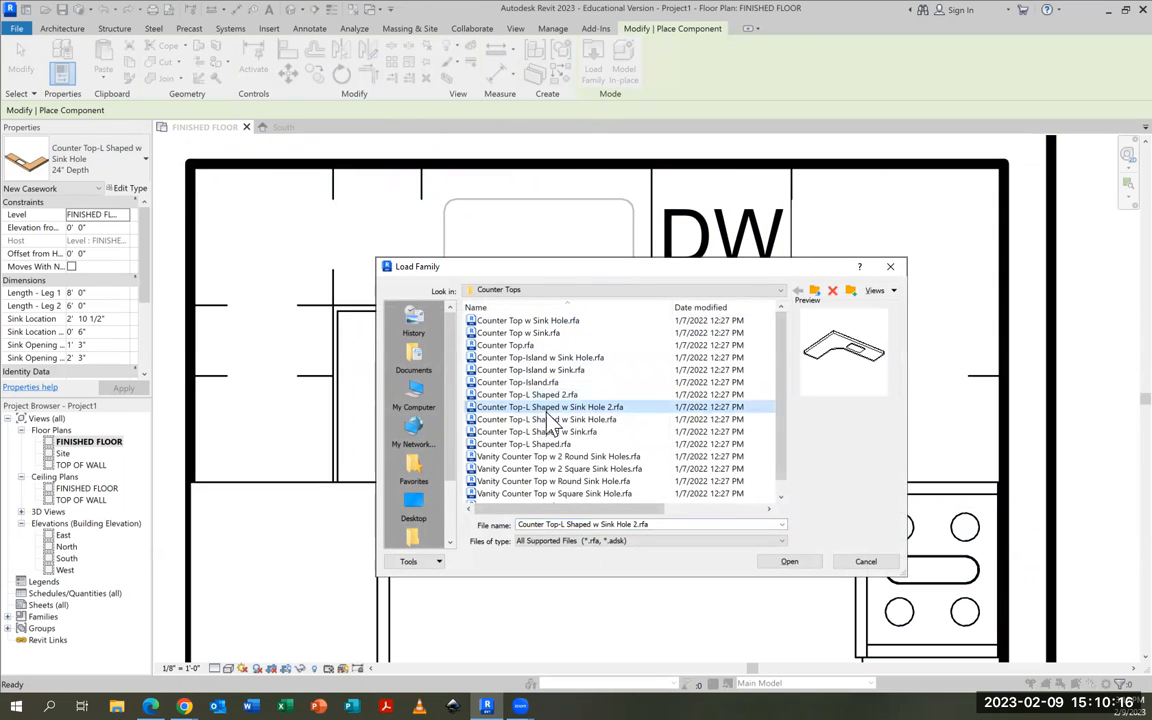
pyautogui.click(548, 419)
pyautogui.click(548, 432)
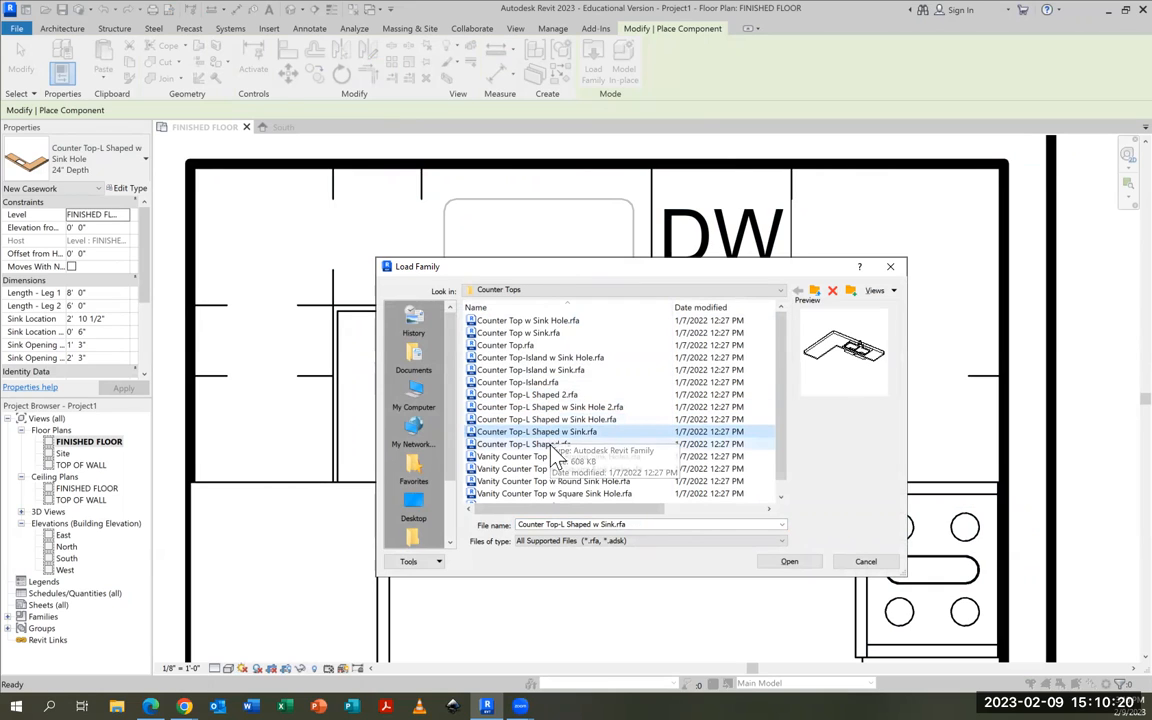
pyautogui.click(545, 446)
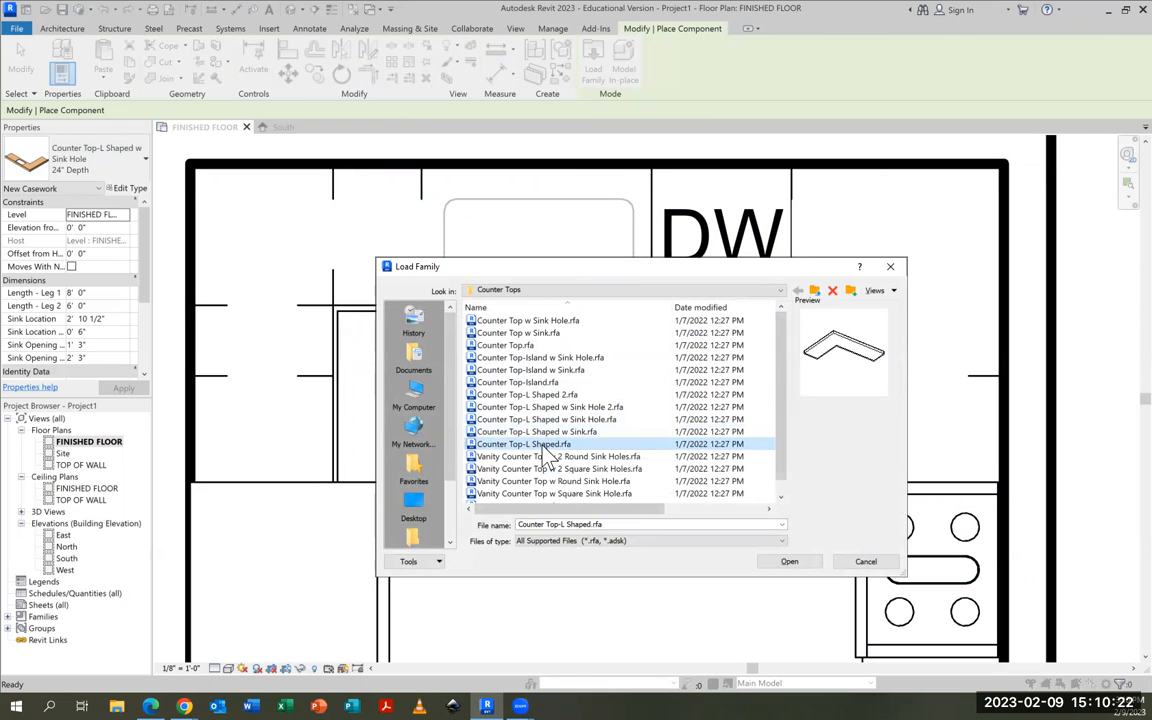
pyautogui.click(789, 563)
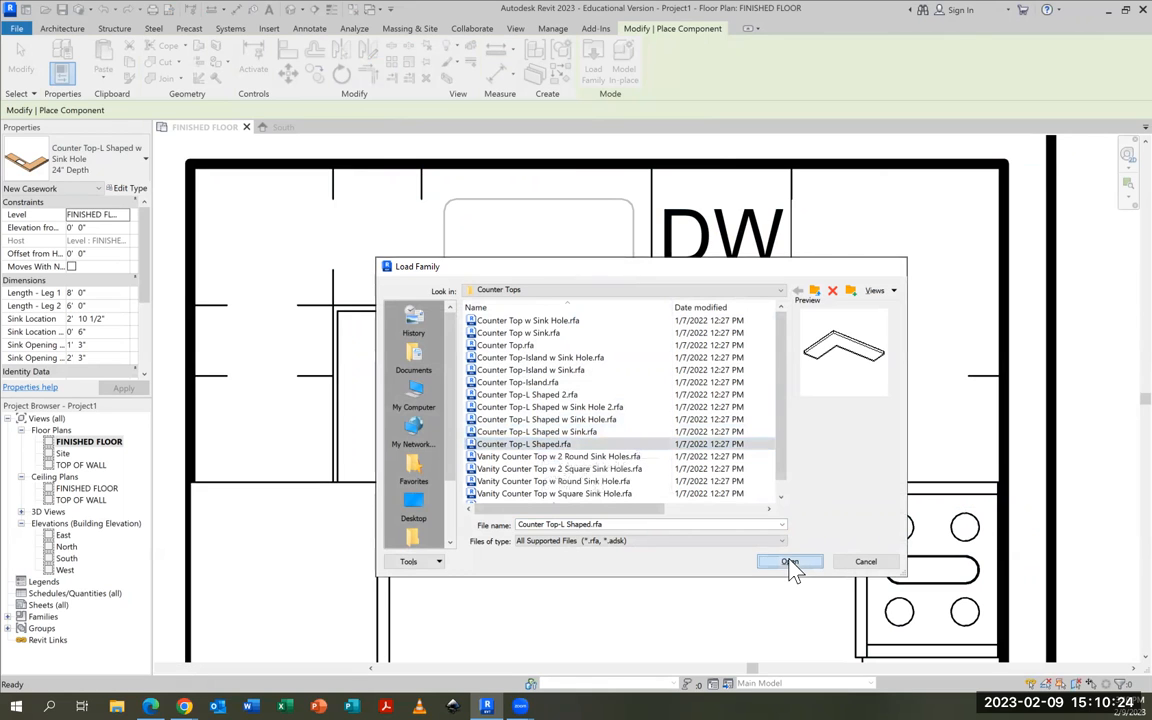
# Rotate the plain L-shaped countertop to fit the inner corner of the back and right walls, place it there, and end placement
pyautogui.scroll(-3, 712, 430)
pyautogui.moveTo(727, 423); pyautogui.dragTo(718, 368, button='middle')
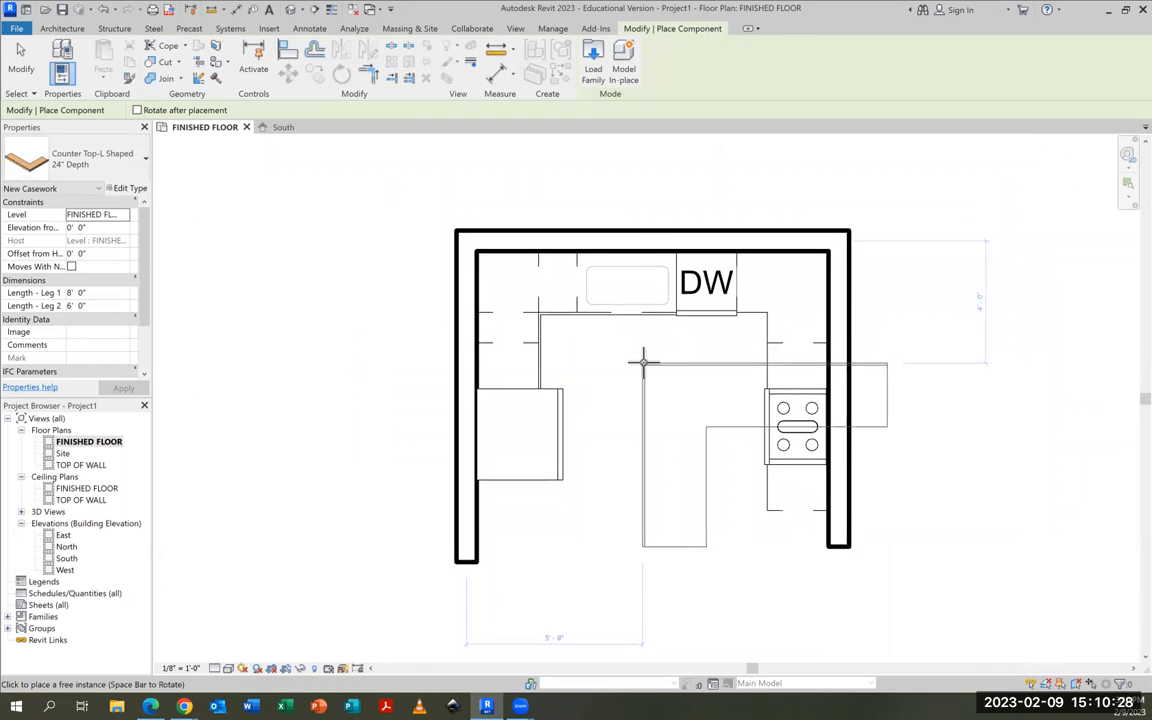
pyautogui.press('space')
pyautogui.press('space')
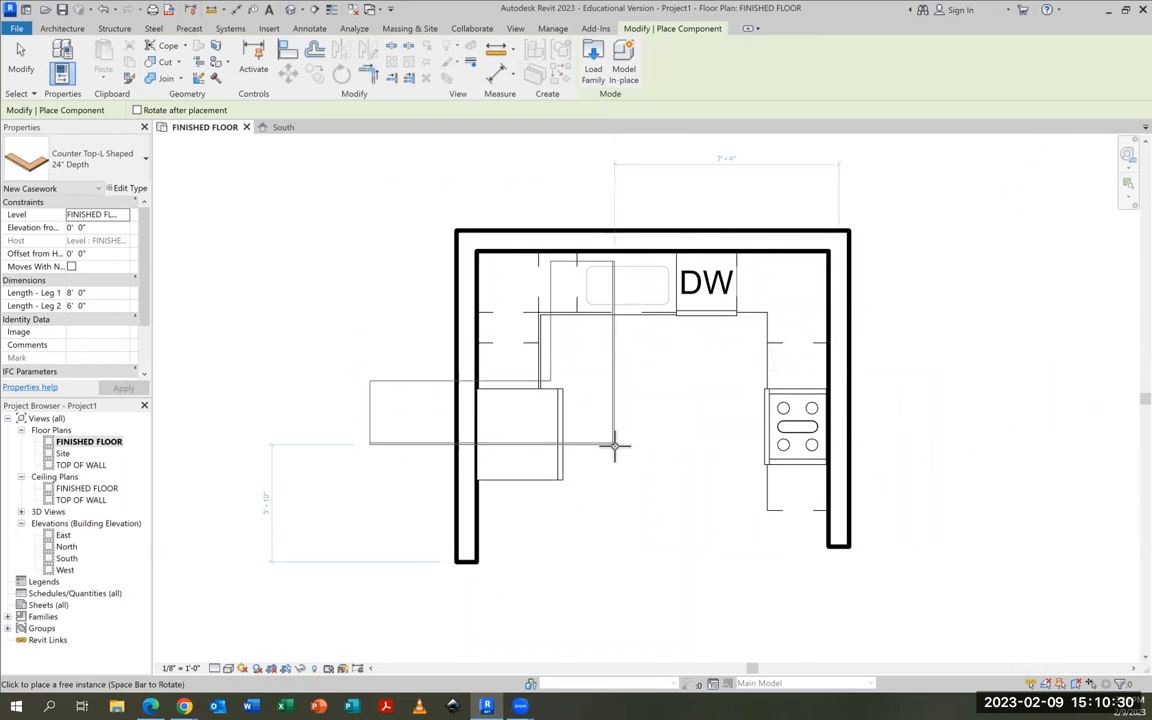
pyautogui.press('space')
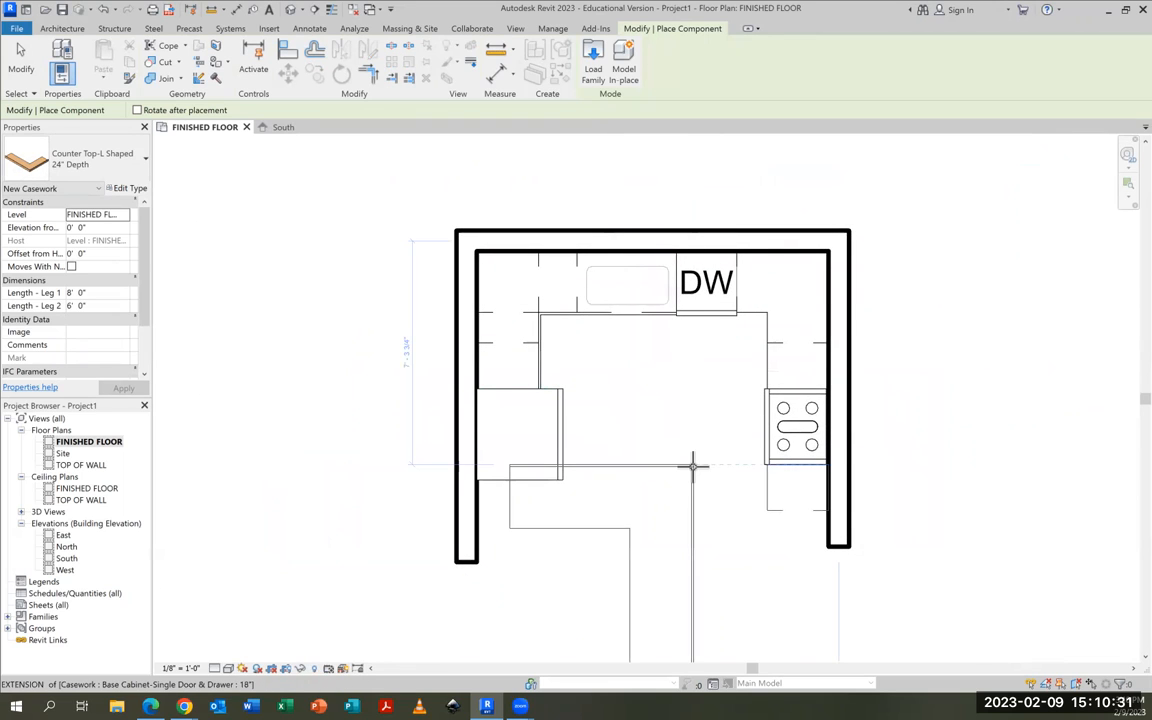
pyautogui.click(827, 253)
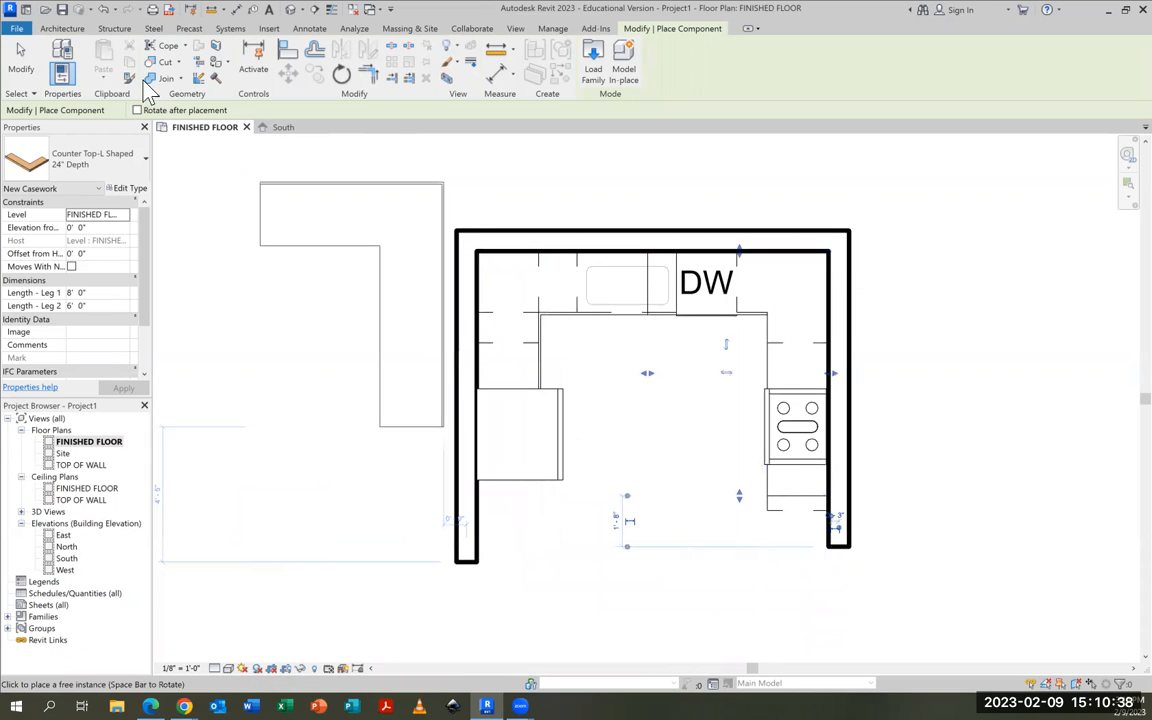
pyautogui.click(25, 66)
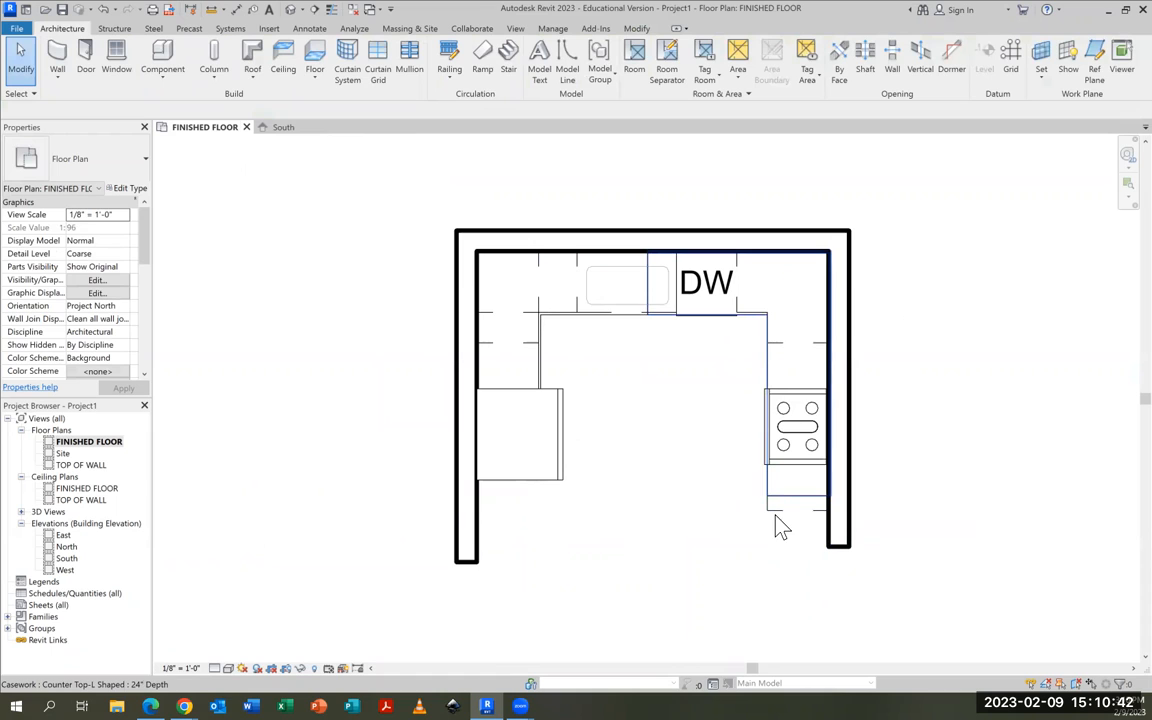
# Shorten the plain L-shaped countertop's back-wall leg to 5' 0 3/4" so it ends at the dishwasher's left edge
pyautogui.click(773, 505)
pyautogui.click(714, 560)
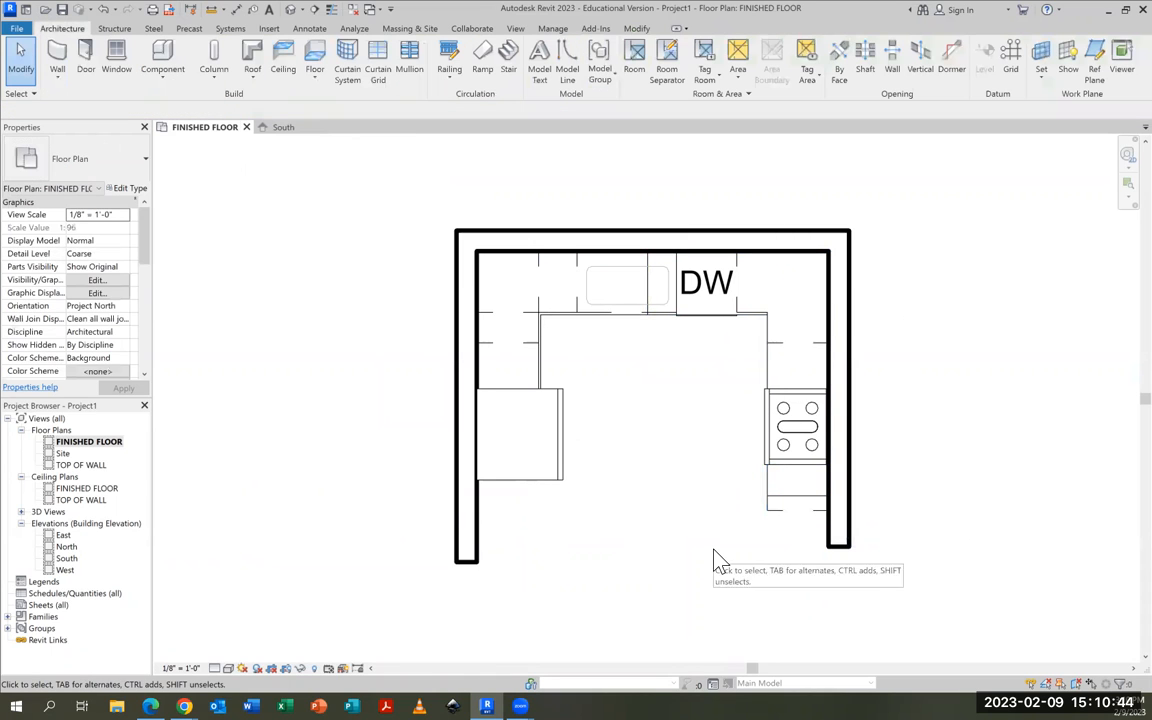
pyautogui.click(773, 331)
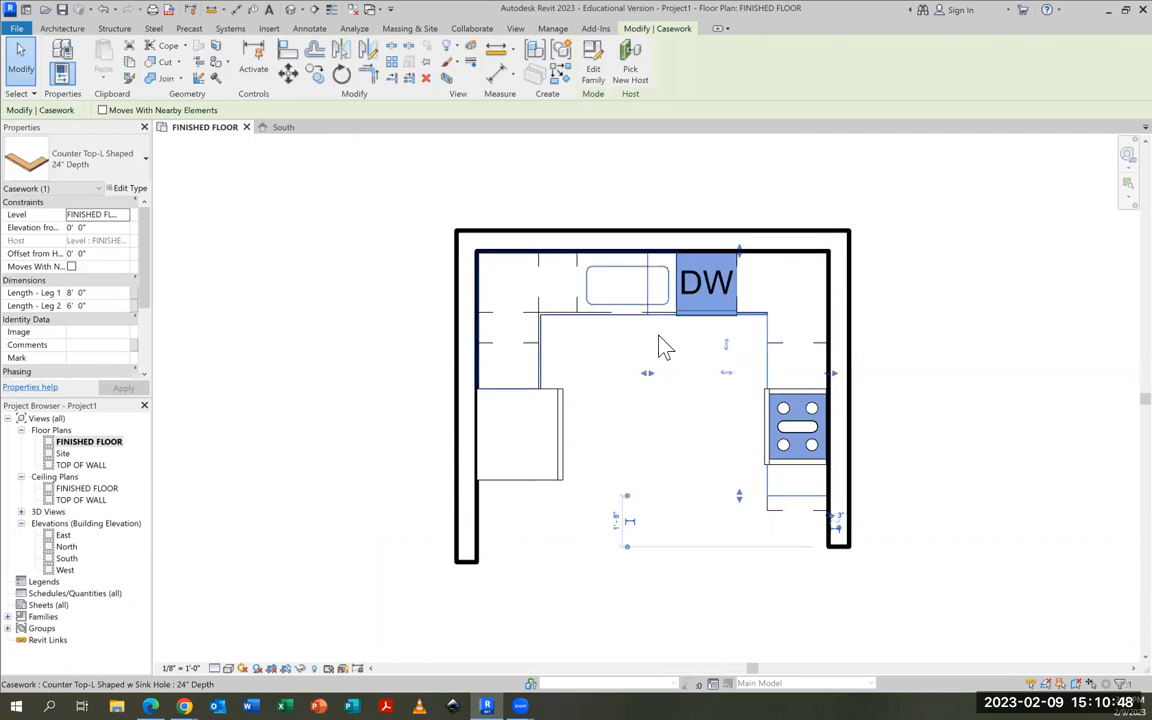
pyautogui.moveTo(647, 374); pyautogui.dragTo(681, 380)
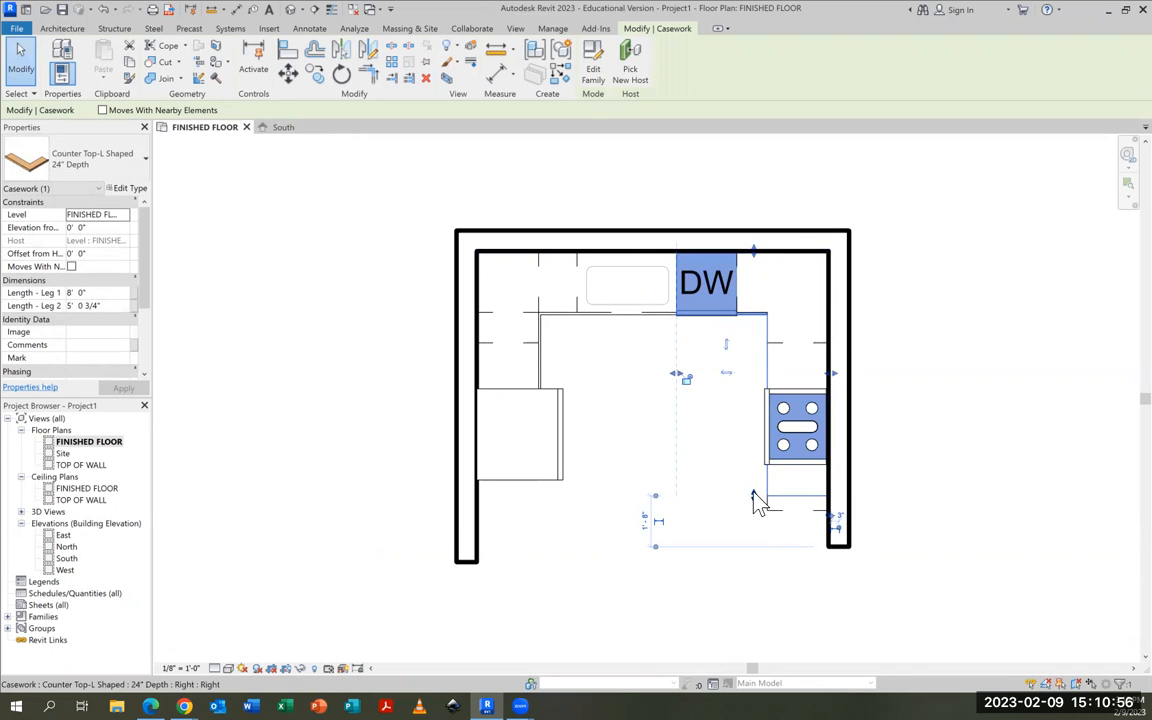
# Shorten the plain L-shaped countertop's right-wall leg to 4' 6" so it ends at the near edge of the range
pyautogui.moveTo(757, 502); pyautogui.dragTo(757, 382)
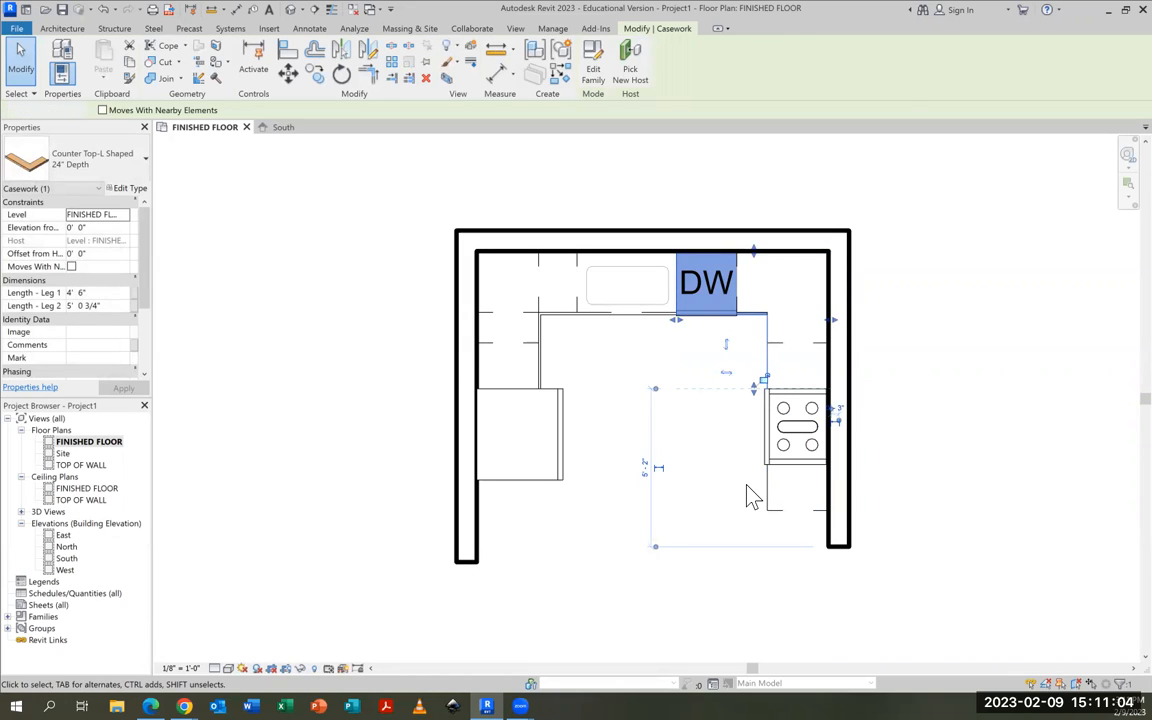
pyautogui.click(752, 497)
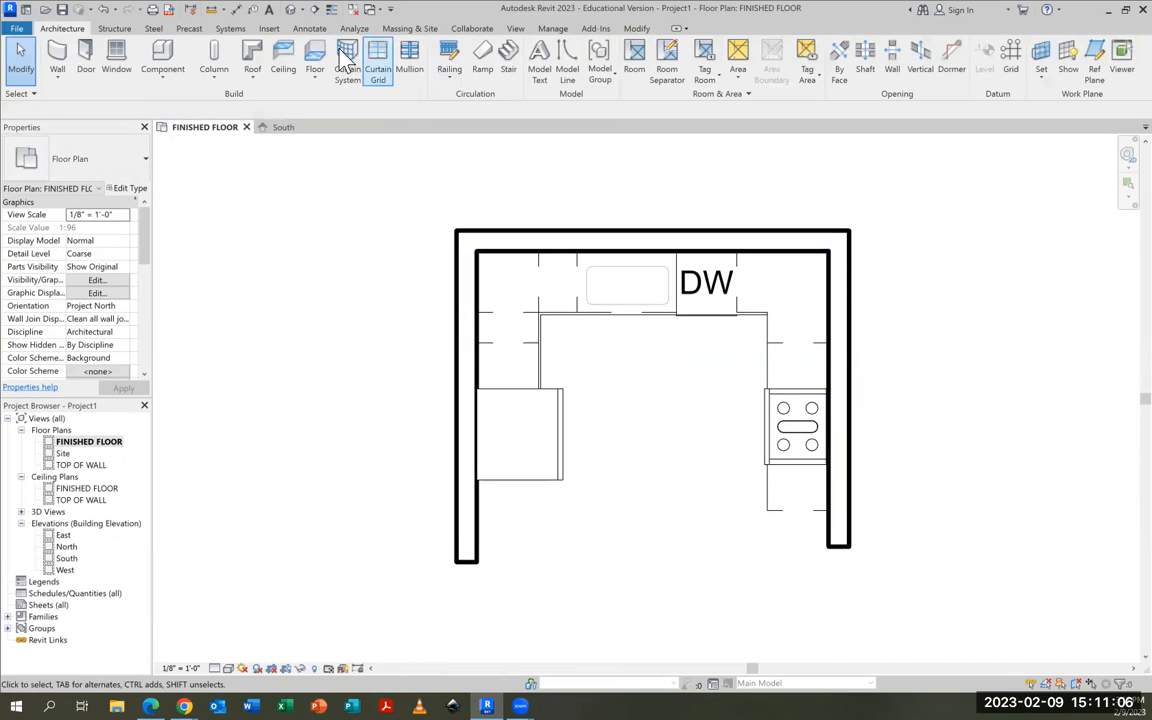
# Create a camera view from in front of the kitchen's open side, aimed past the back wall
pyautogui.click(300, 11)
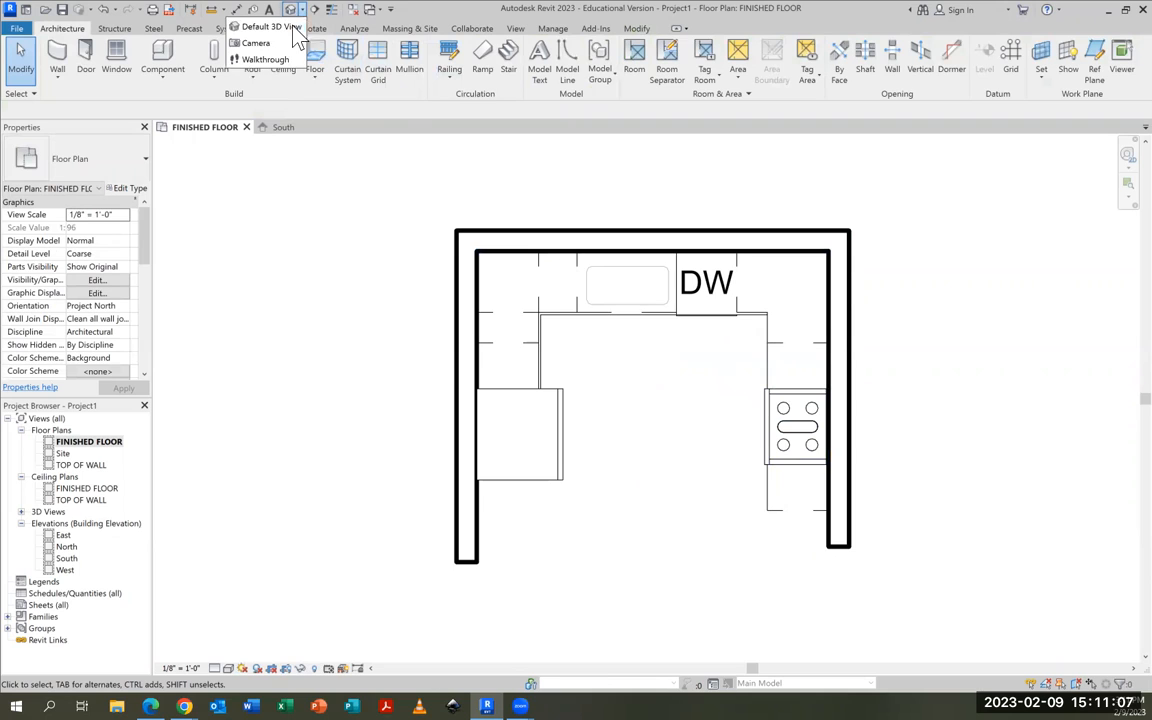
pyautogui.click(240, 41)
pyautogui.scroll(-1, 663, 586)
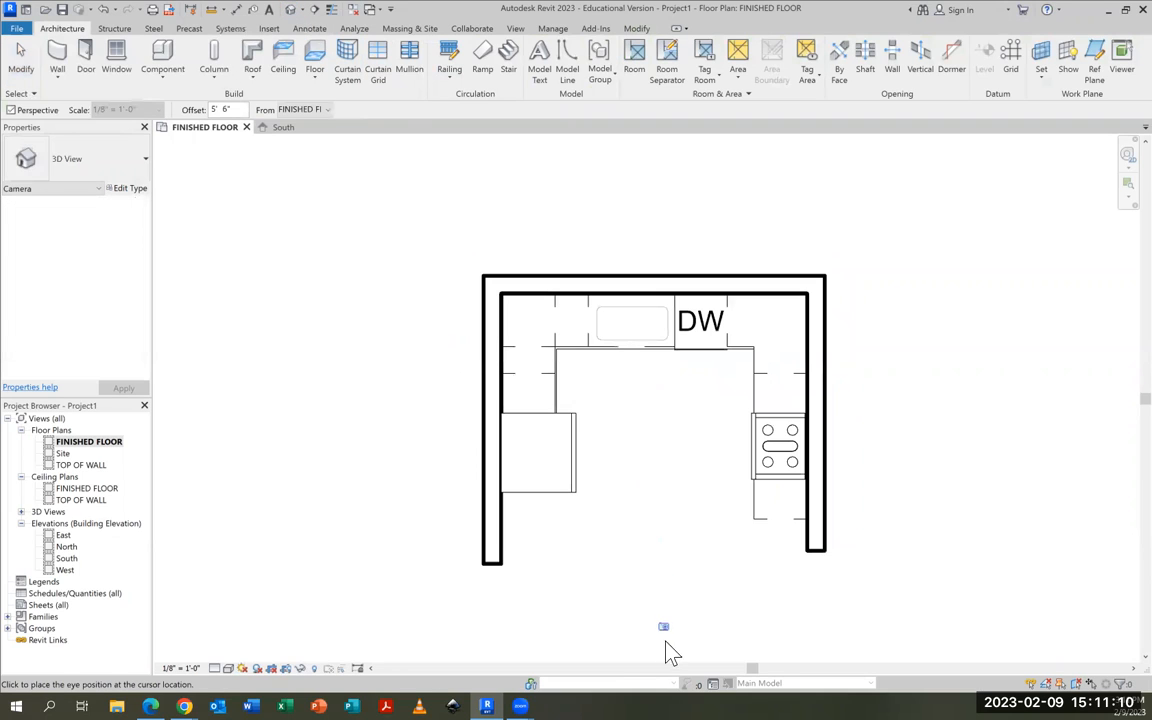
pyautogui.click(667, 635)
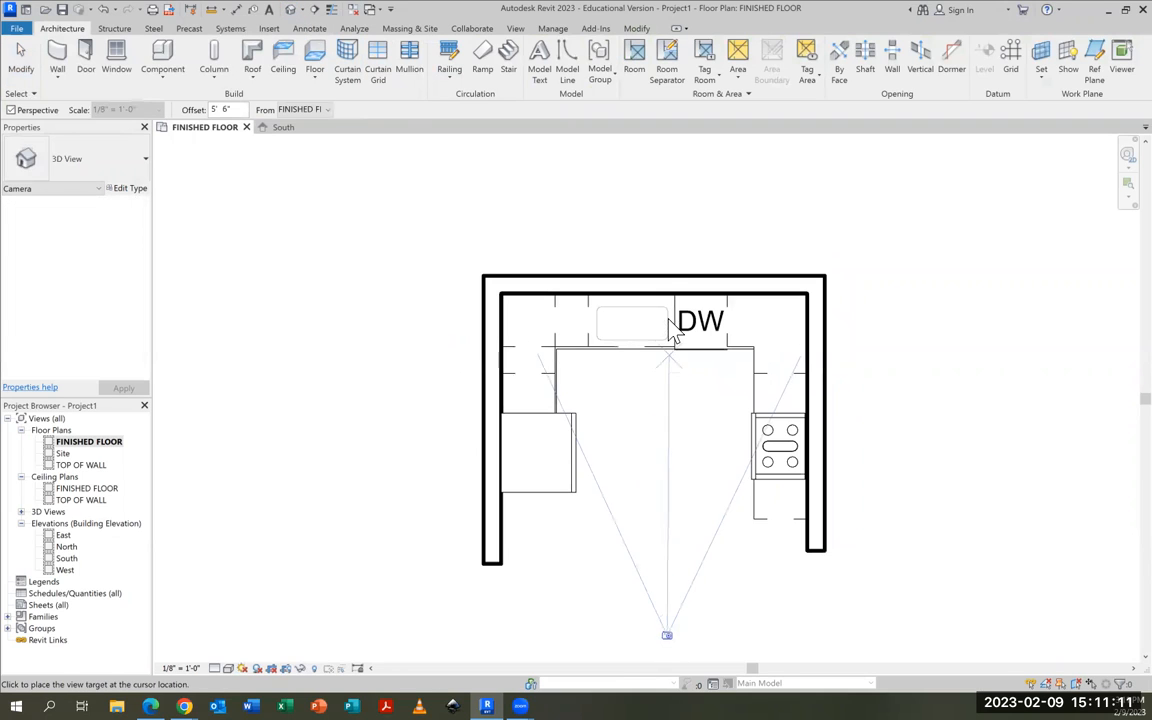
pyautogui.click(653, 215)
# Enlarge the camera view's crop region downward and to both sides to take in the refrigerator, floor and range
pyautogui.moveTo(692, 422); pyautogui.dragTo(679, 239, button='middle')
pyautogui.scroll(-1, 679, 239)
pyautogui.moveTo(637, 430); pyautogui.dragTo(636, 612)
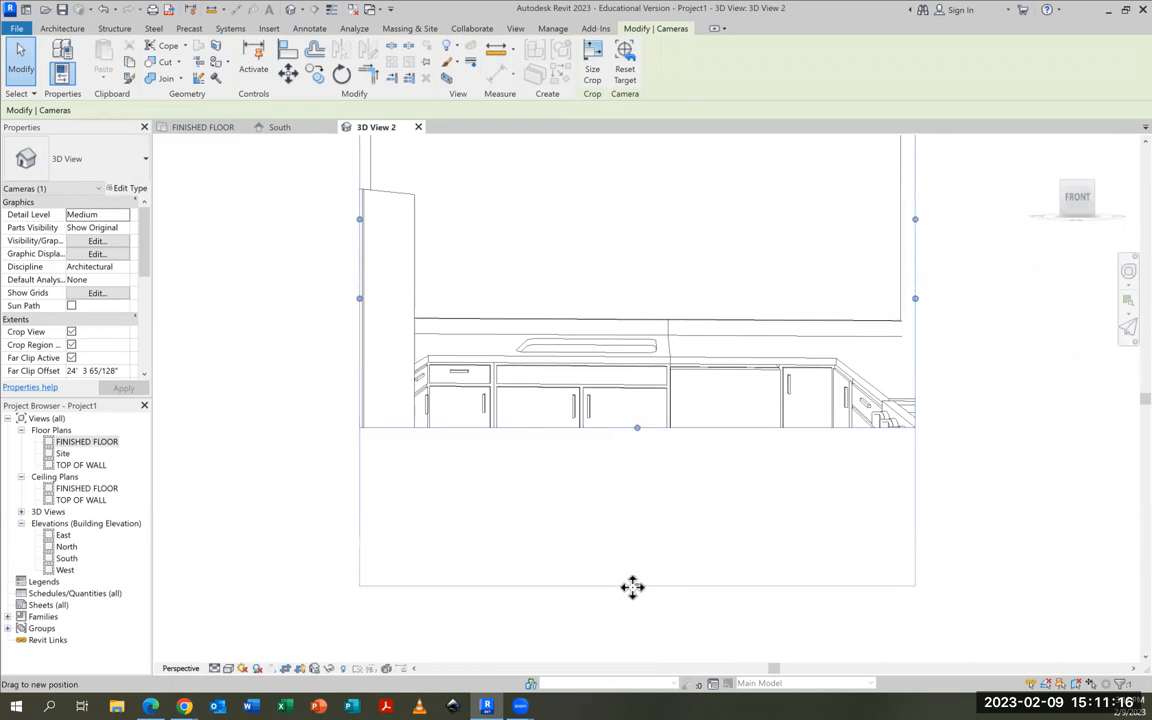
pyautogui.moveTo(915, 312); pyautogui.dragTo(1088, 311)
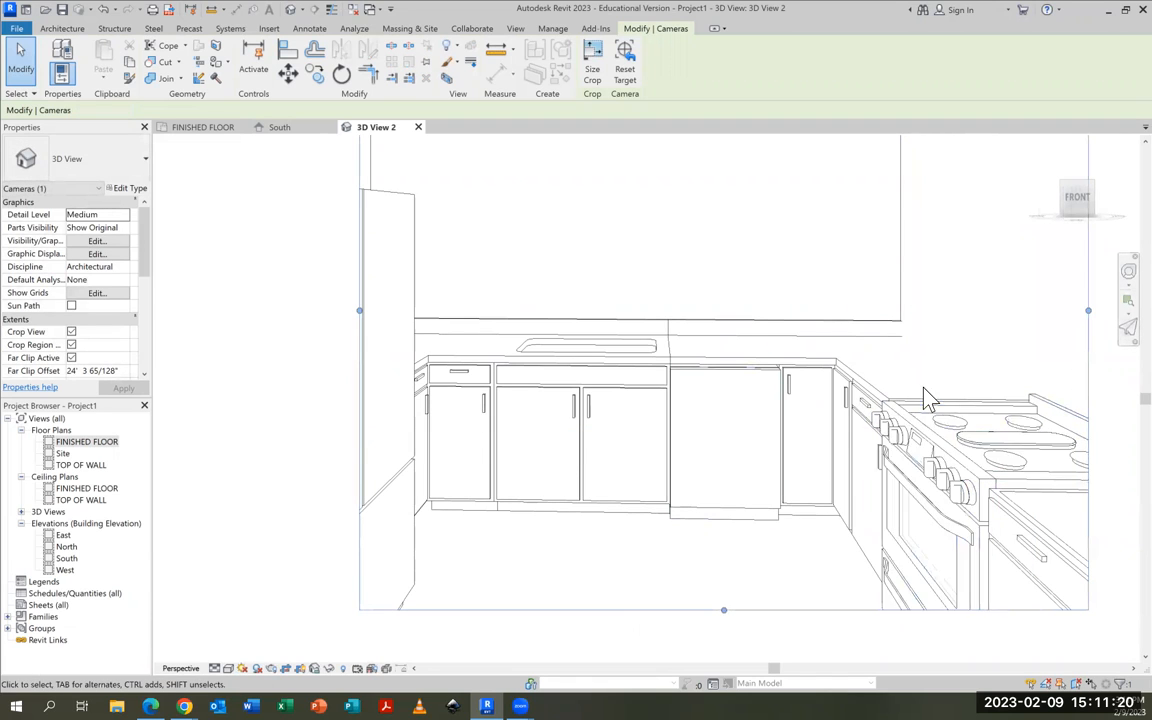
pyautogui.moveTo(359, 310); pyautogui.dragTo(217, 310)
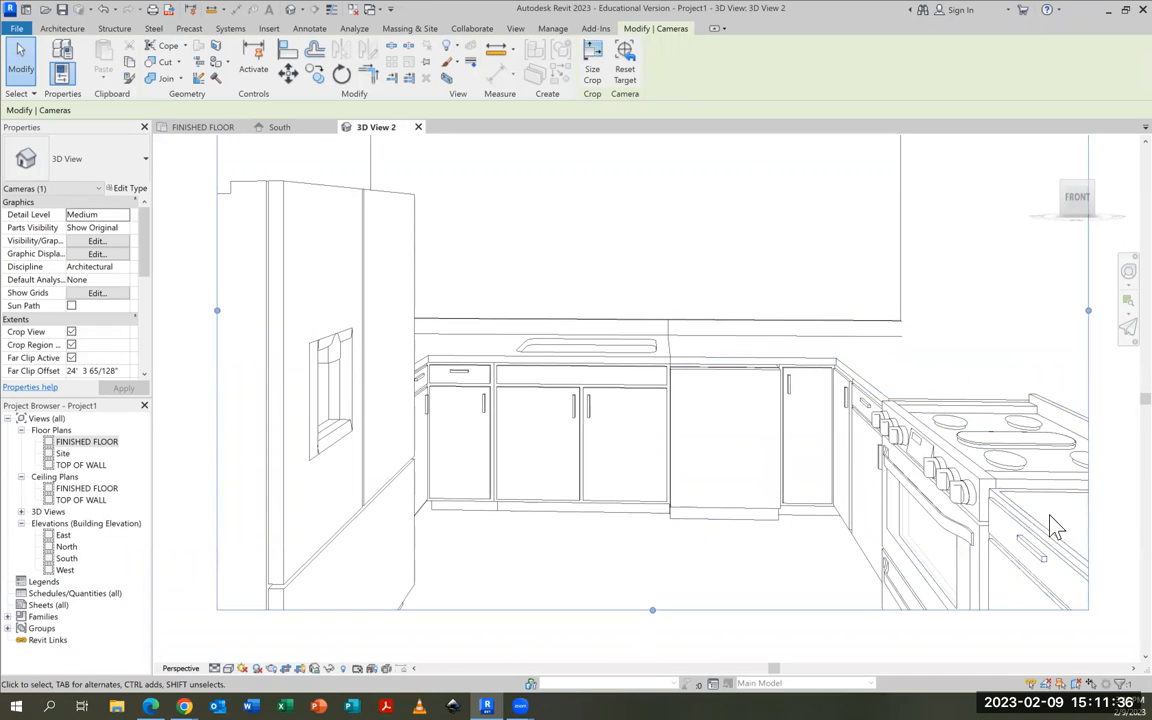
# Check the height of the corner base cabinet beside the dishwasher in its type properties, leaving the type unchanged
pyautogui.scroll(3, 735, 376)
pyautogui.moveTo(748, 419); pyautogui.dragTo(782, 299, button='middle')
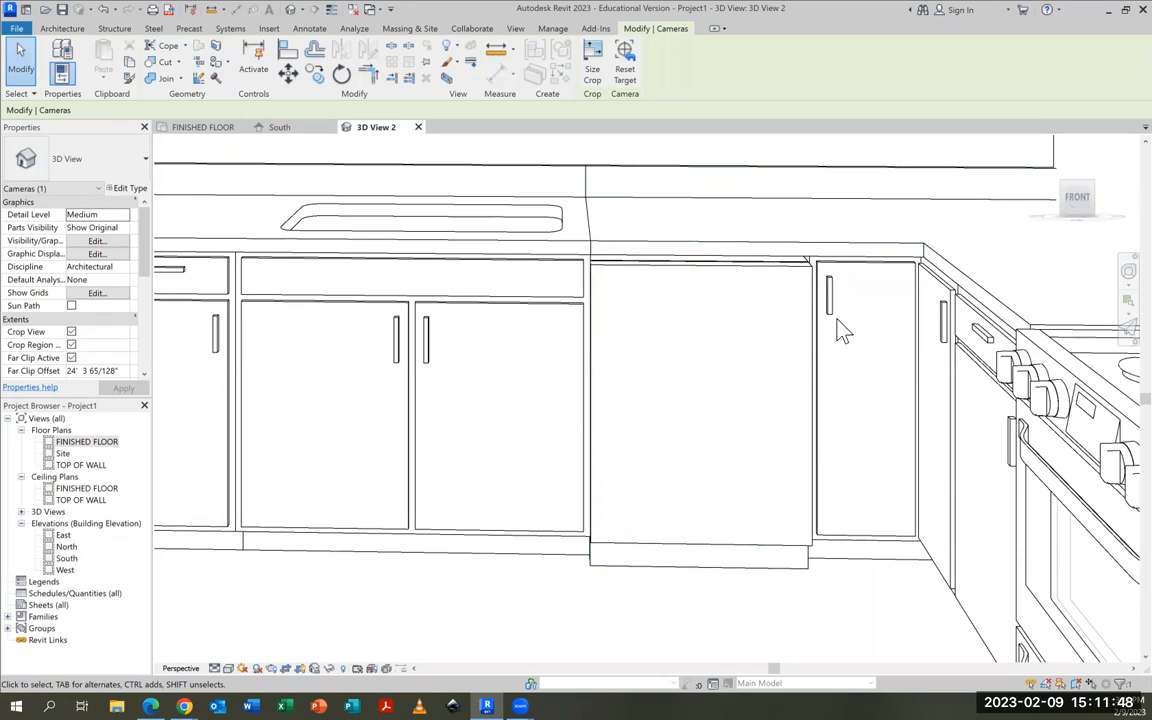
pyautogui.click(862, 270)
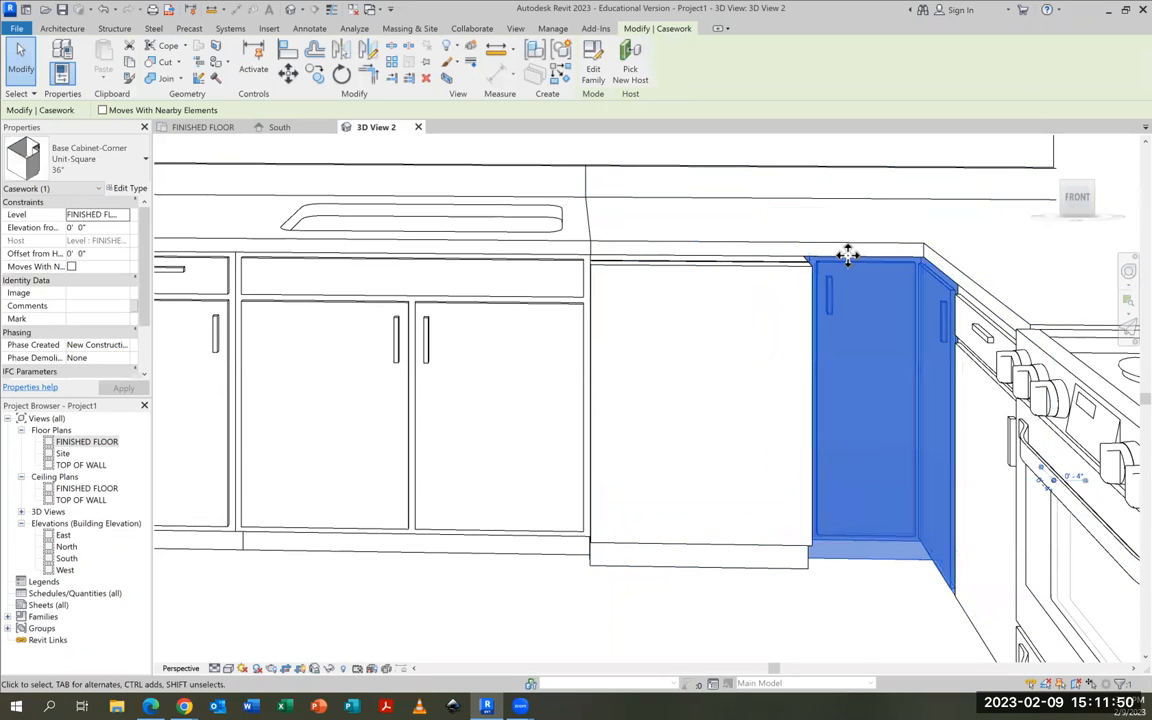
pyautogui.click(131, 189)
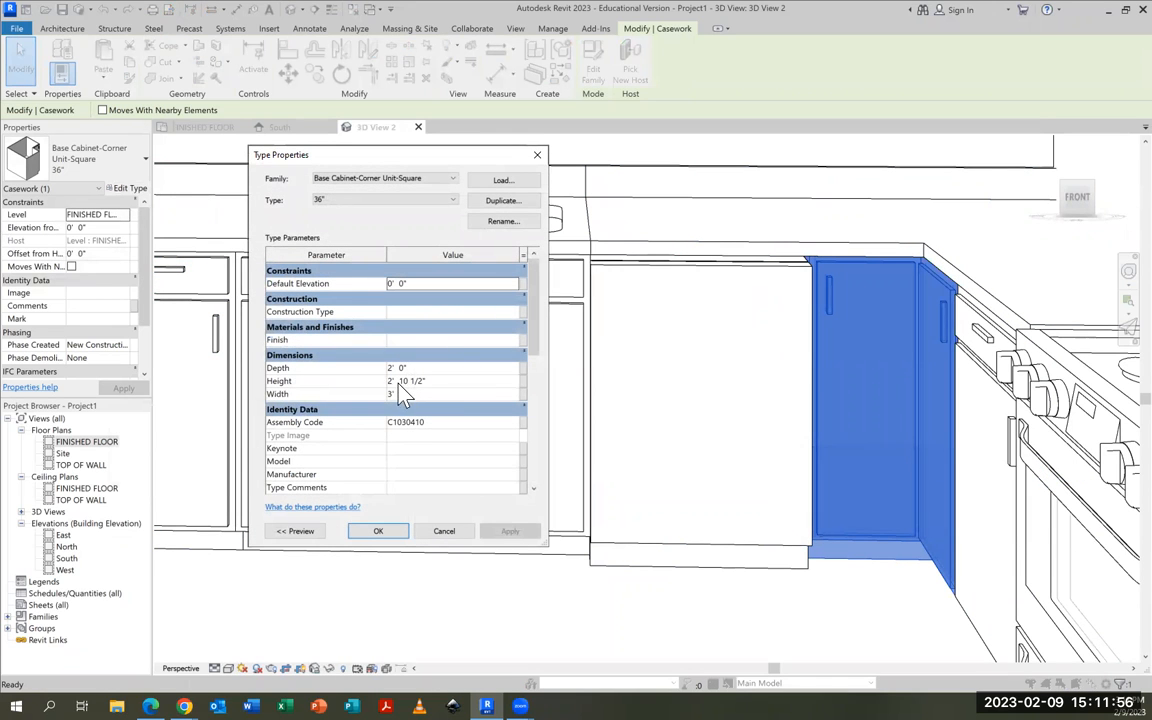
pyautogui.click(442, 532)
# Duplicate the dishwasher's type under the name 2'10.5" DISHWASHER
pyautogui.click(714, 553)
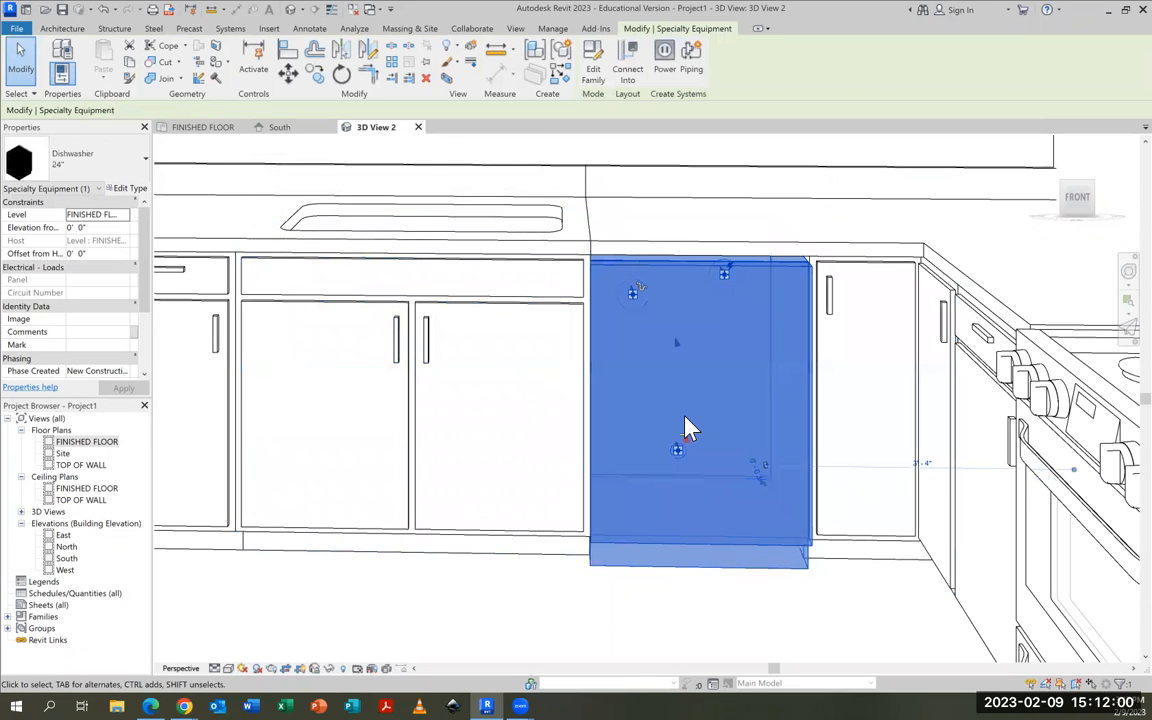
pyautogui.click(133, 189)
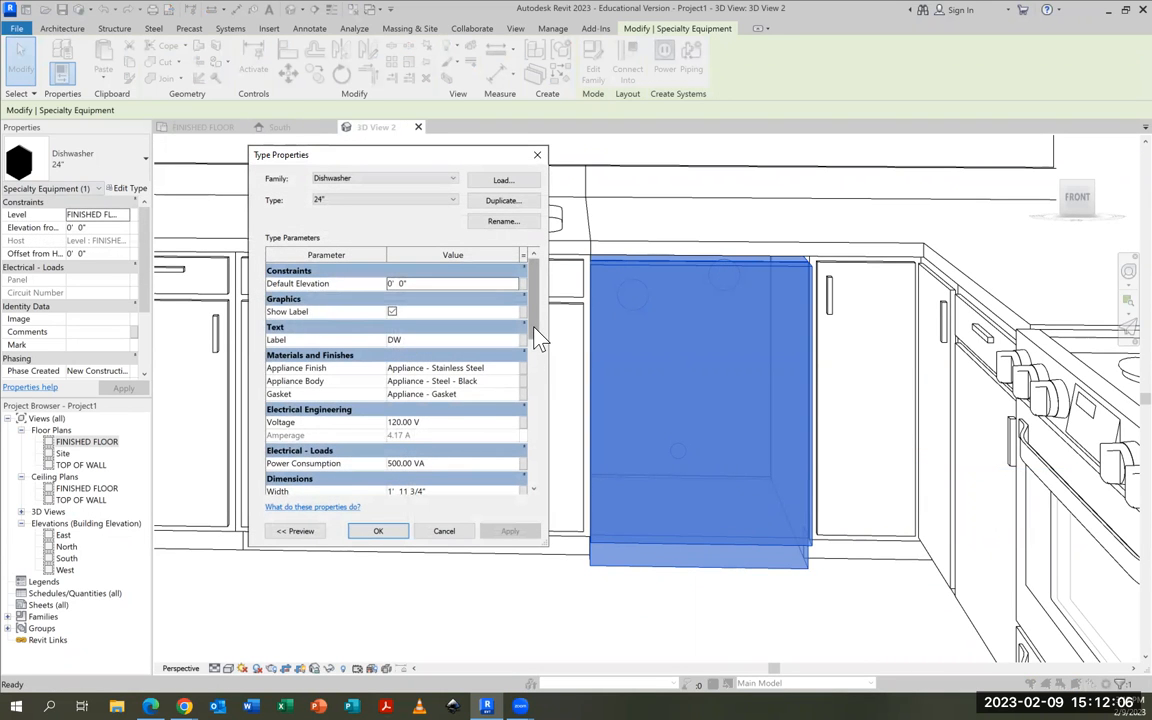
pyautogui.scroll(-3, 533, 370)
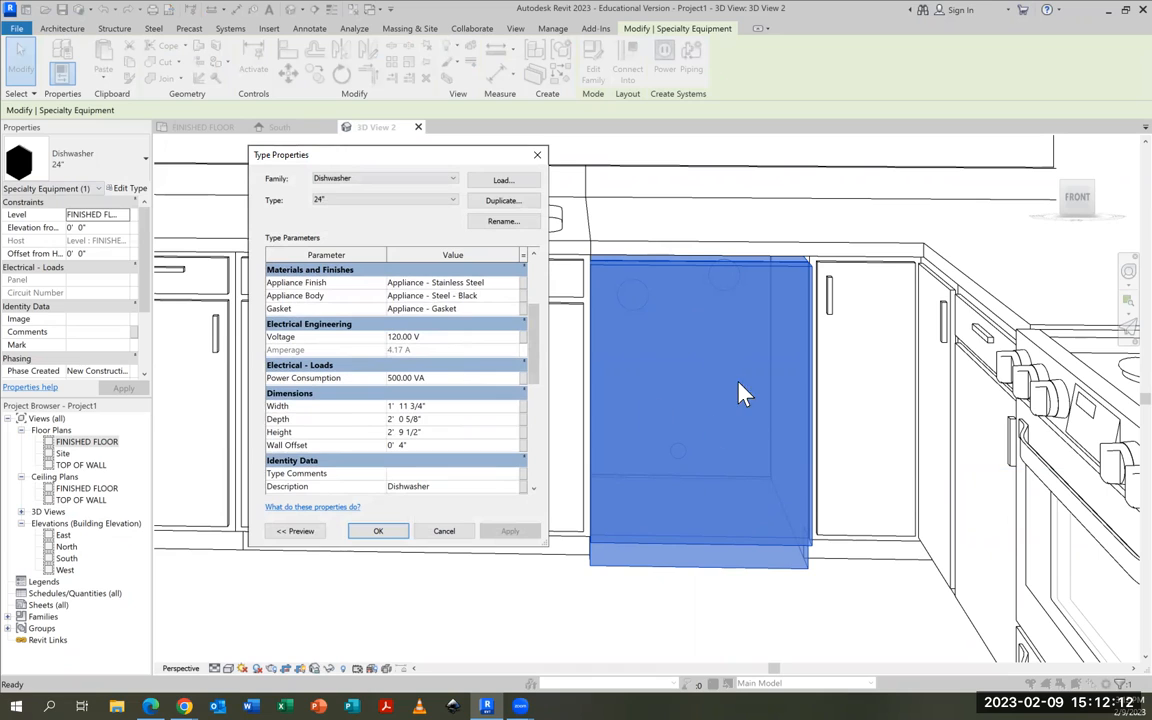
pyautogui.click(504, 203)
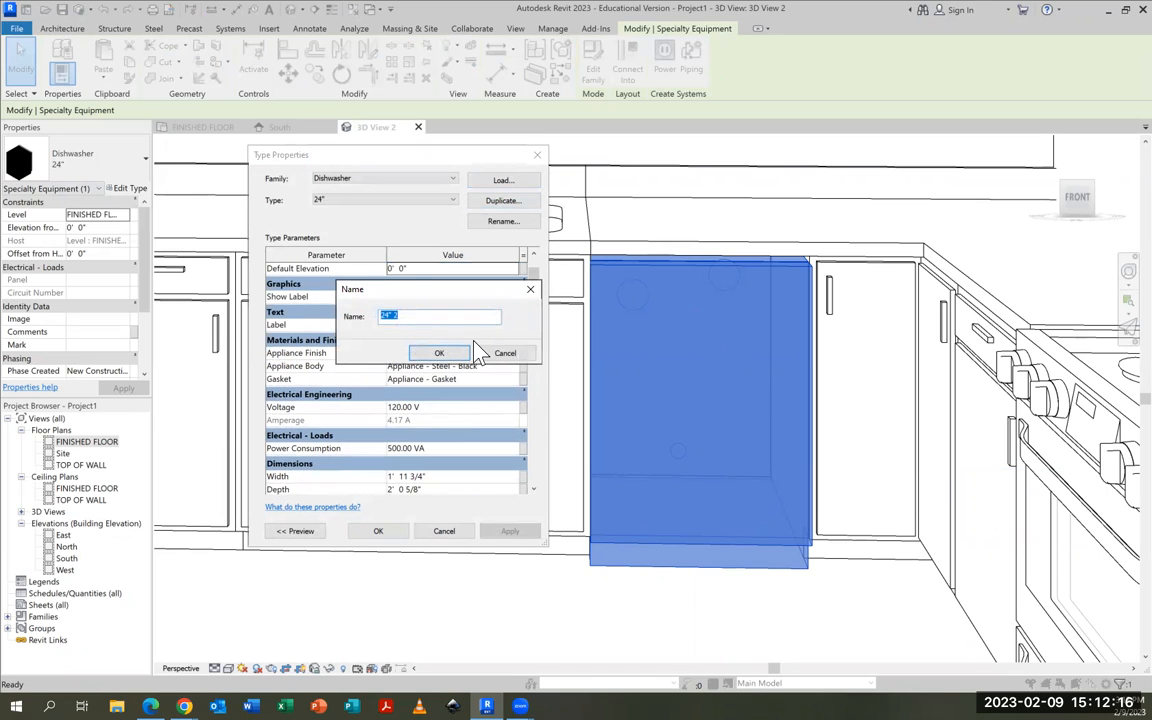
pyautogui.write('2')
pyautogui.click(438, 354)
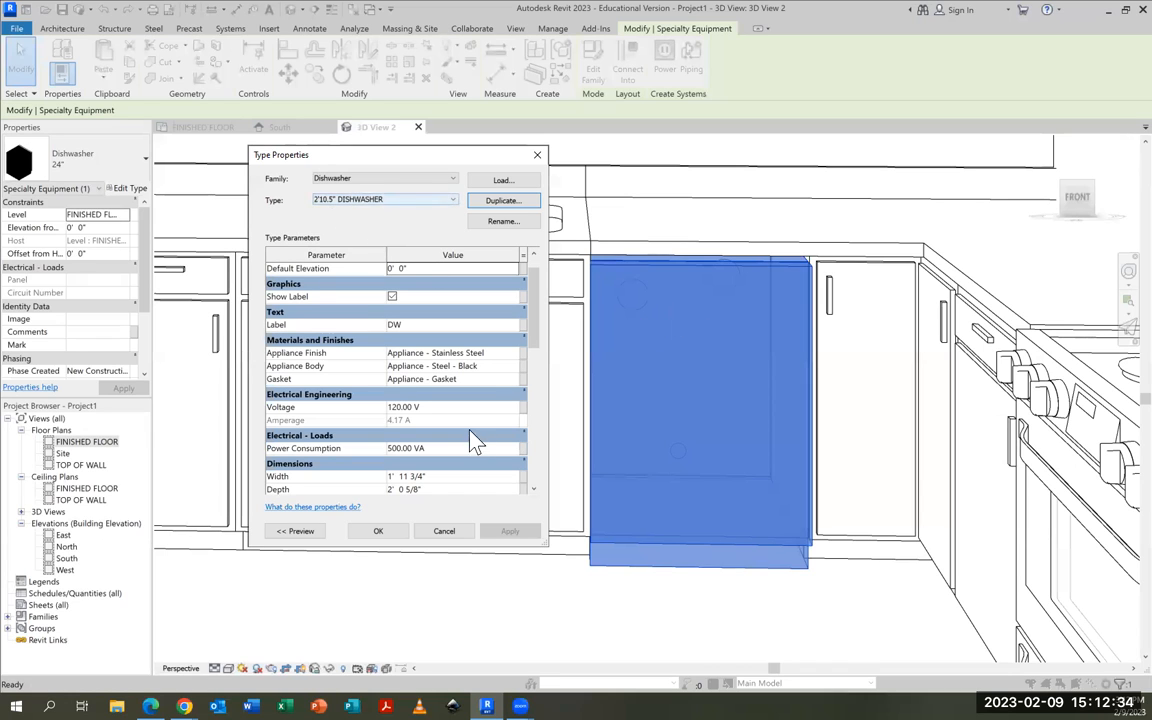
# Set the new dishwasher type's height to 2' 10 1/2", apply it, and deselect the dishwasher
pyautogui.scroll(-2, 535, 330)
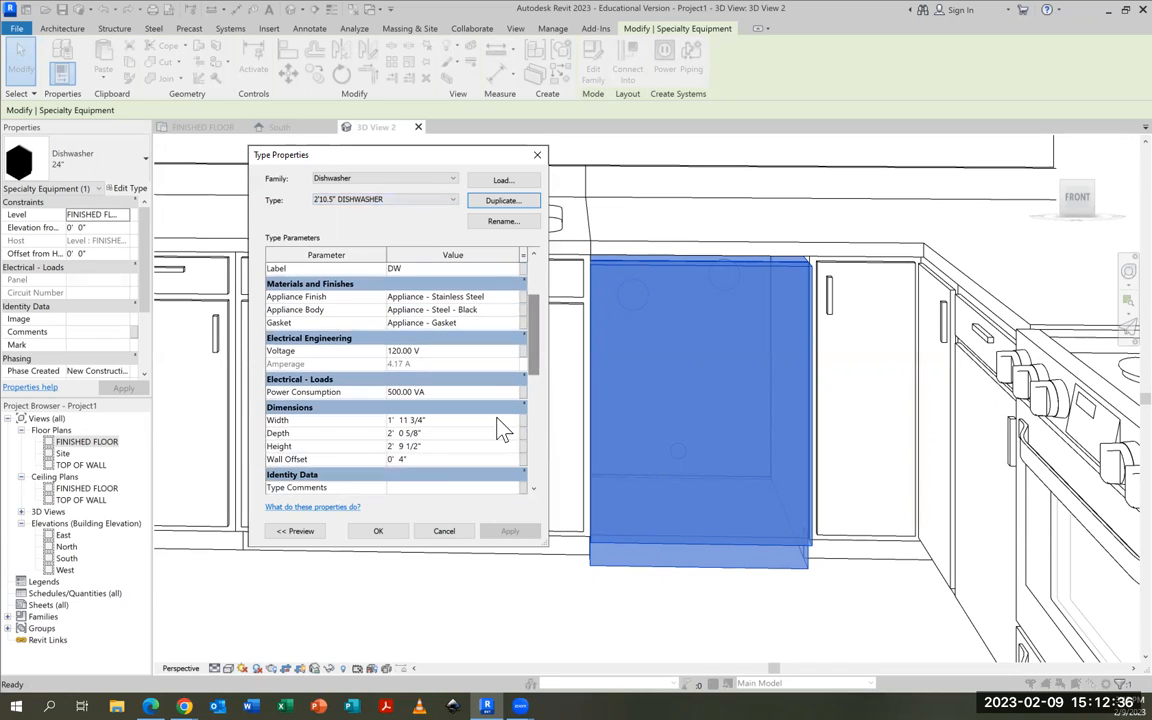
pyautogui.click(404, 447)
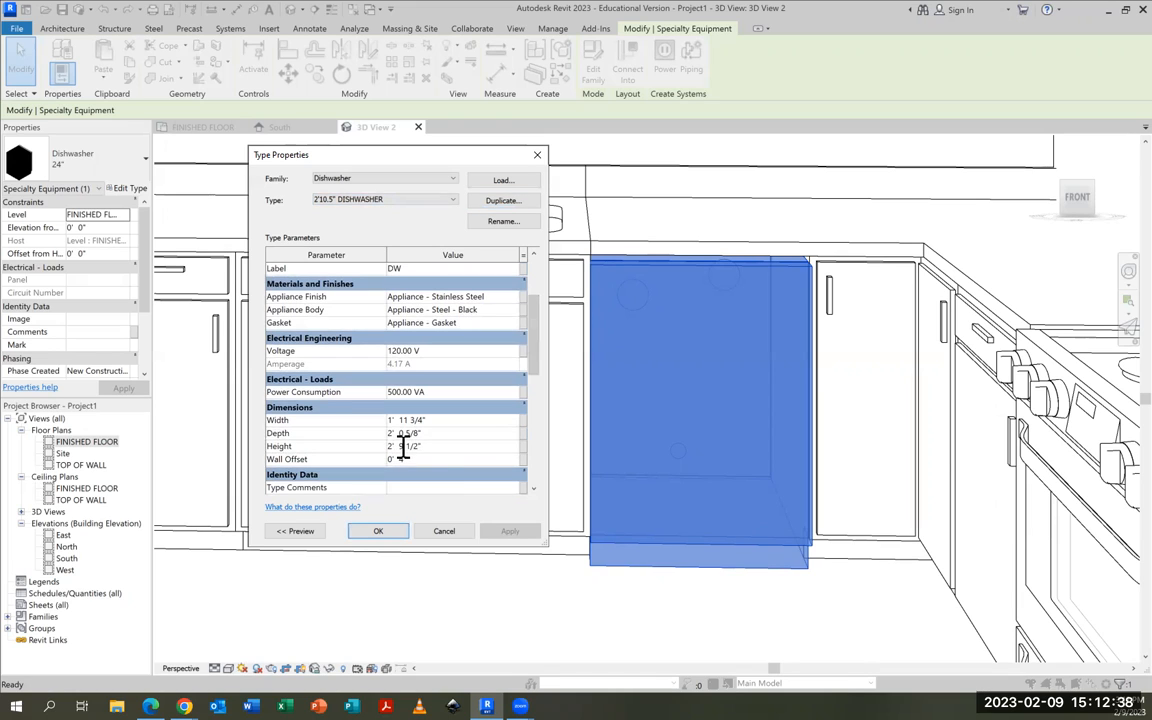
pyautogui.write('0')
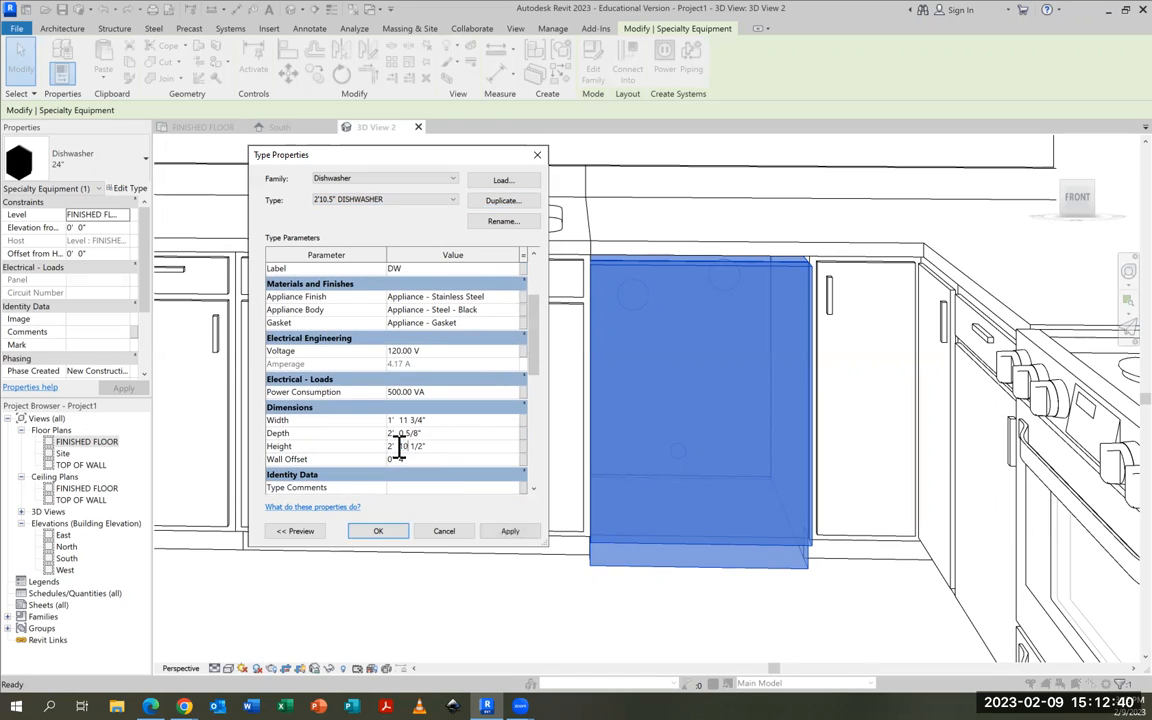
pyautogui.click(508, 531)
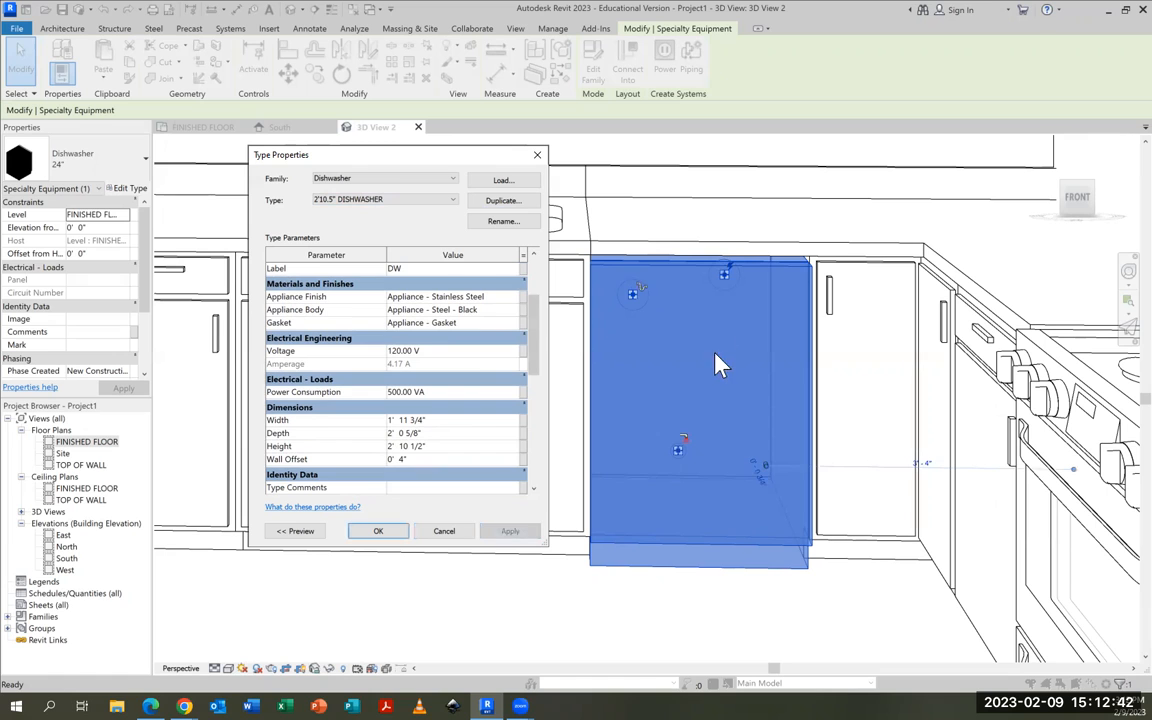
pyautogui.click(380, 531)
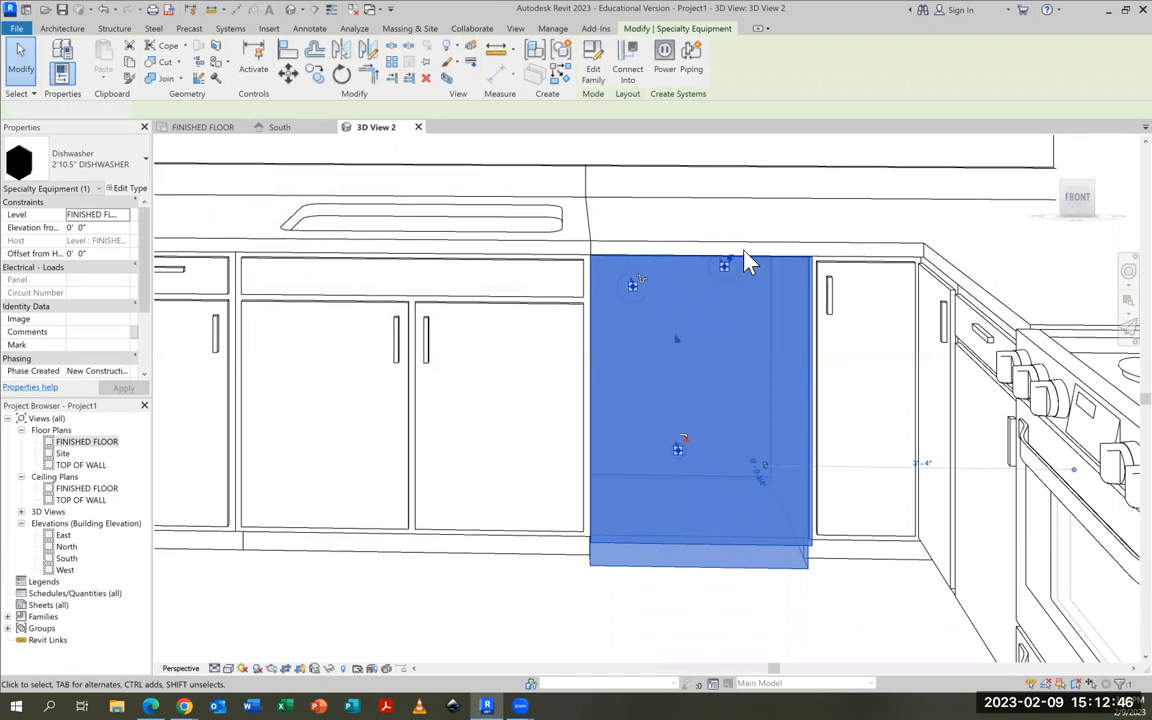
pyautogui.press('Escape')
pyautogui.scroll(-5, 546, 465)
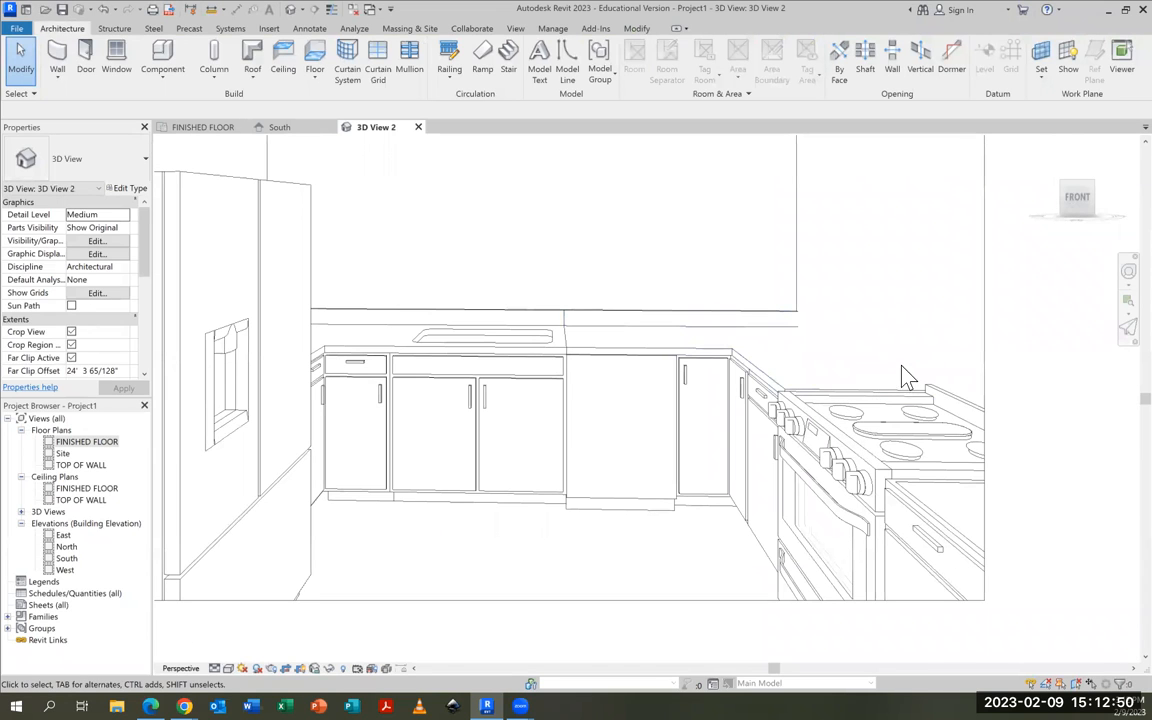
# In the FINISHED FLOOR plan, shift the plain L-shaped countertop about 1" toward the kitchen interior so it overhangs the right-wall cabinets
pyautogui.click(195, 128)
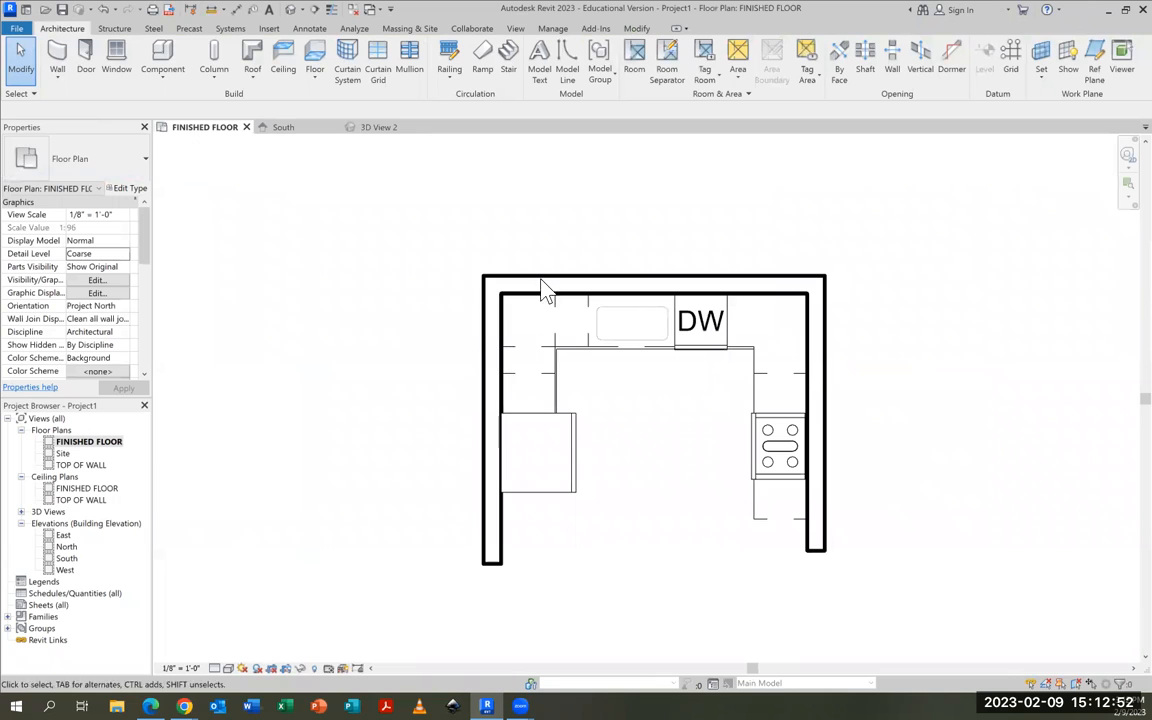
pyautogui.click(792, 358)
pyautogui.click(782, 398)
pyautogui.scroll(4, 738, 335)
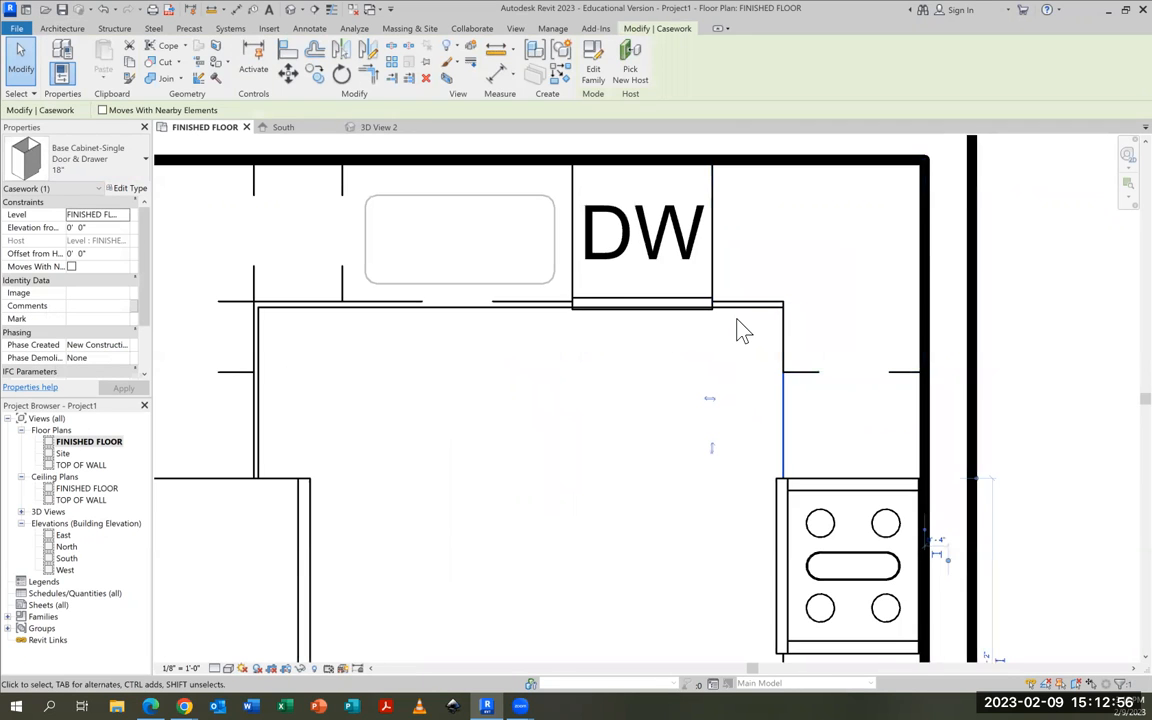
pyautogui.click(746, 320)
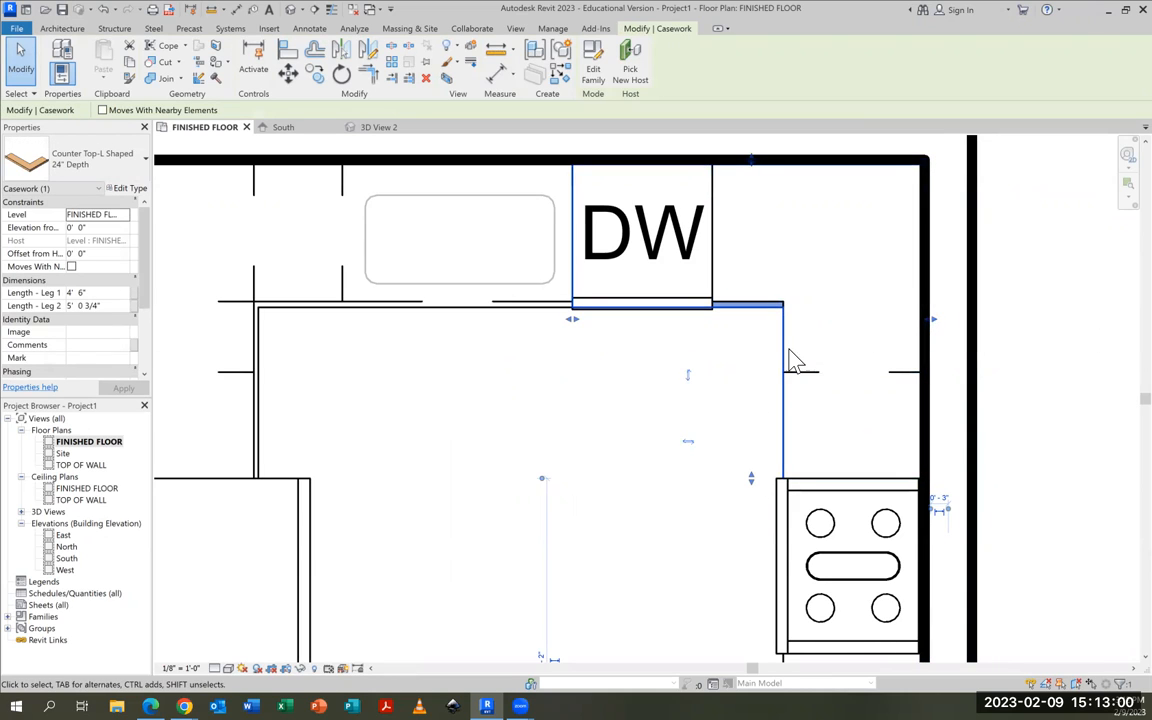
pyautogui.moveTo(782, 349); pyautogui.dragTo(766, 355)
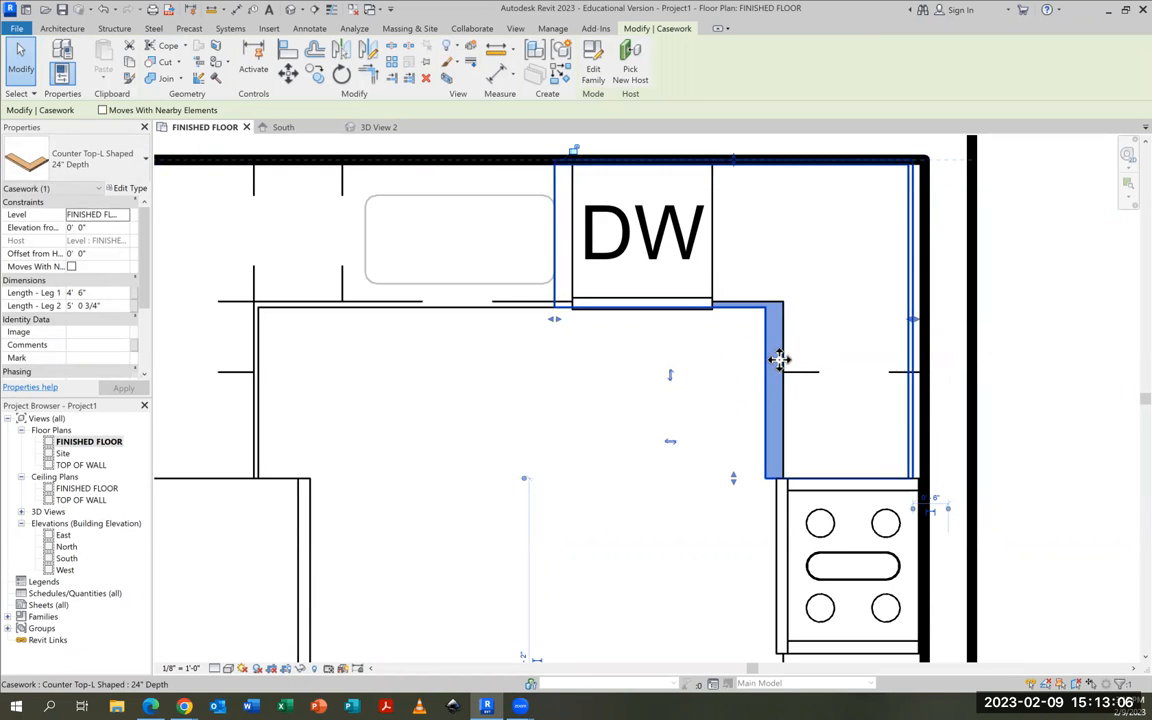
pyautogui.press('Right')
pyautogui.press('Right')
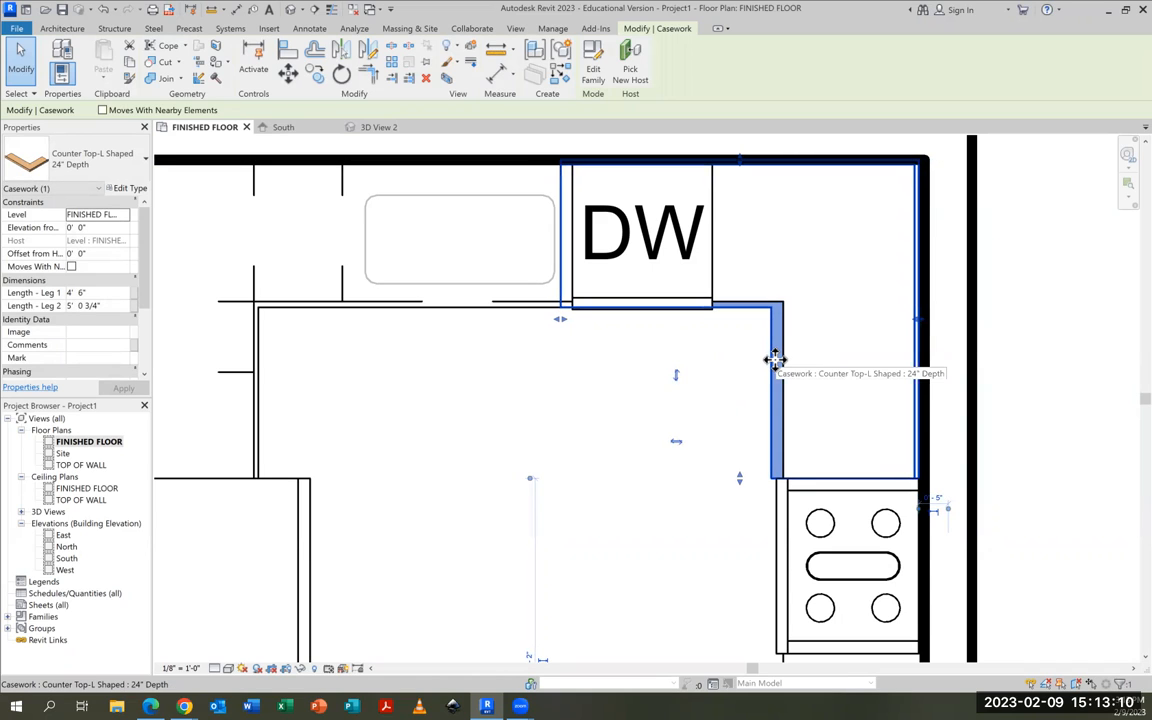
pyautogui.press('Right')
pyautogui.press('Right')
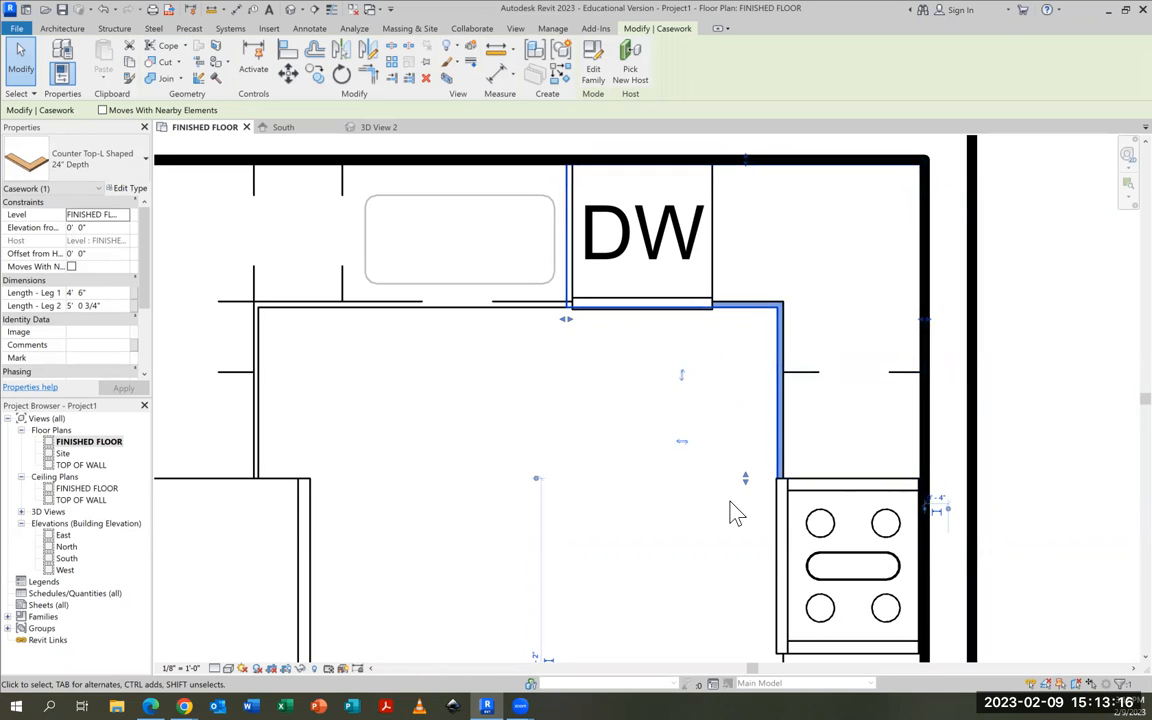
# Shorten the plain countertop's back-wall leg to 4' 11 3/4" to end at the dishwasher's left edge, and review it in the camera view
pyautogui.moveTo(566, 320); pyautogui.dragTo(575, 324)
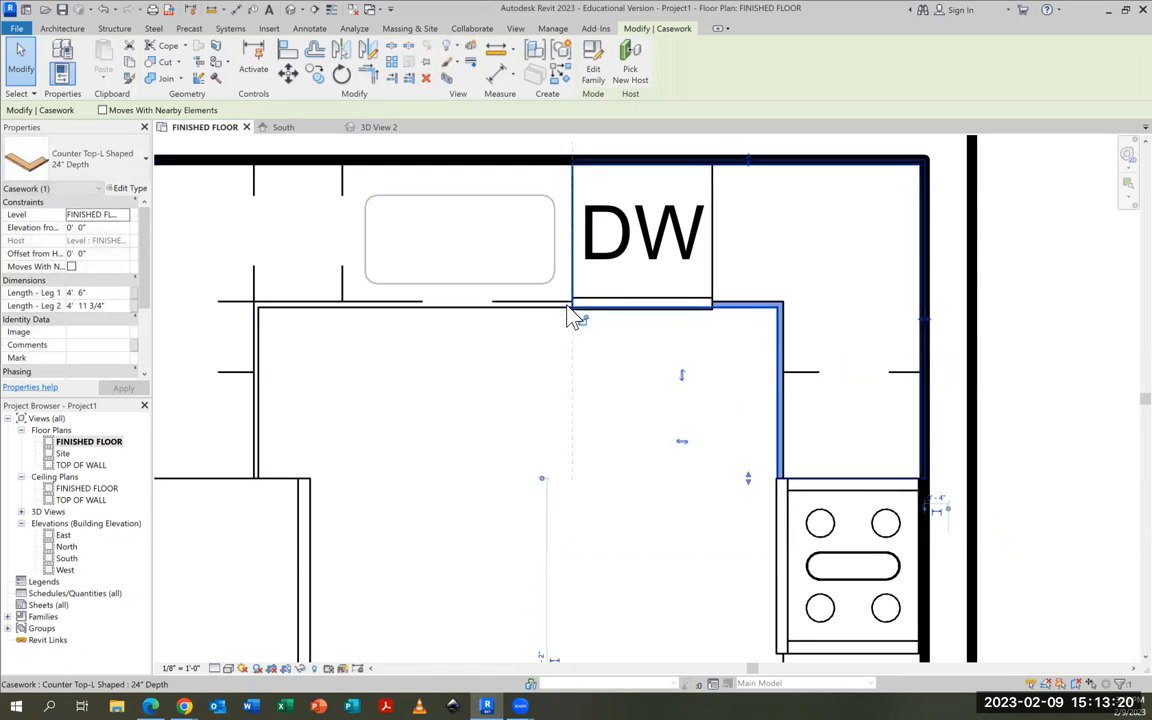
pyautogui.click(526, 264)
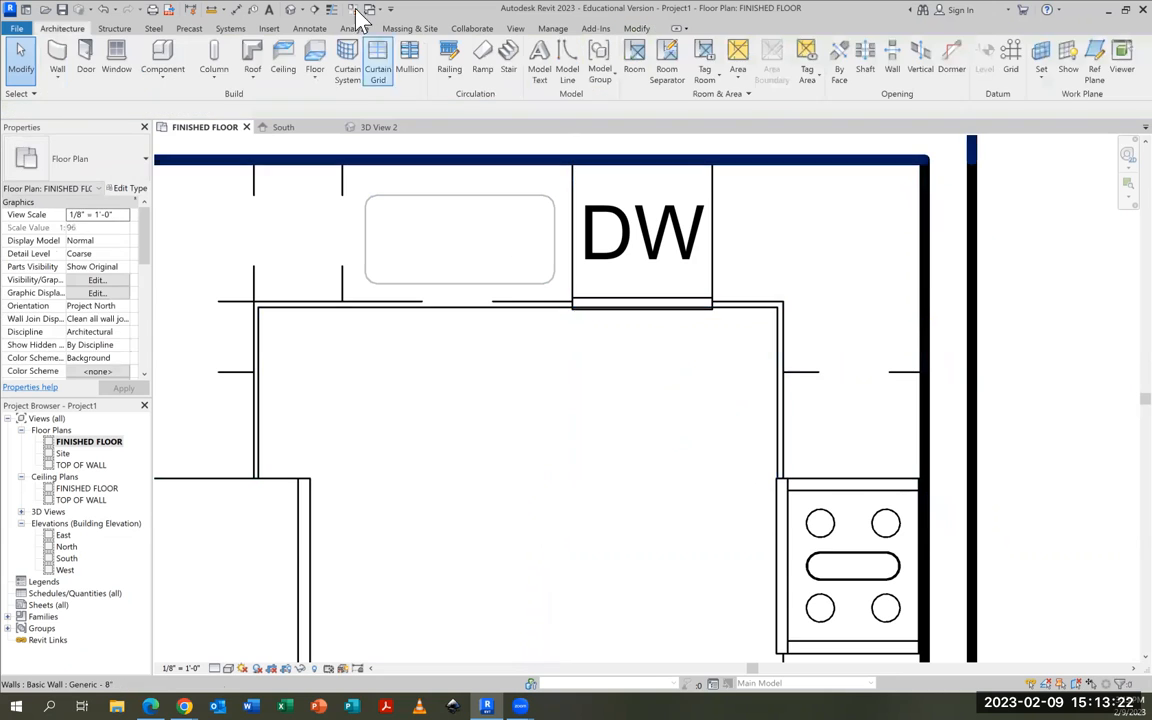
pyautogui.click(386, 130)
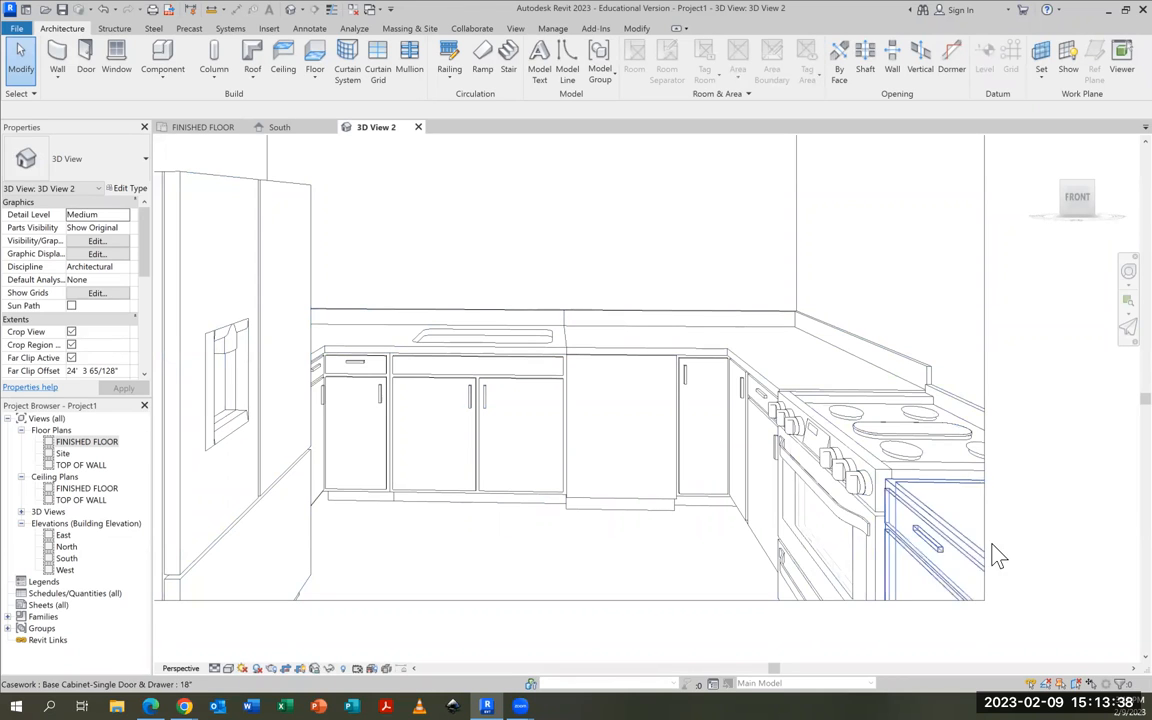
# Return to the FINISHED FLOOR plan and load the straight Counter Top.rfa family from the Counter Tops folder
pyautogui.click(211, 129)
pyautogui.scroll(-3, 812, 419)
pyautogui.scroll(3, 779, 395)
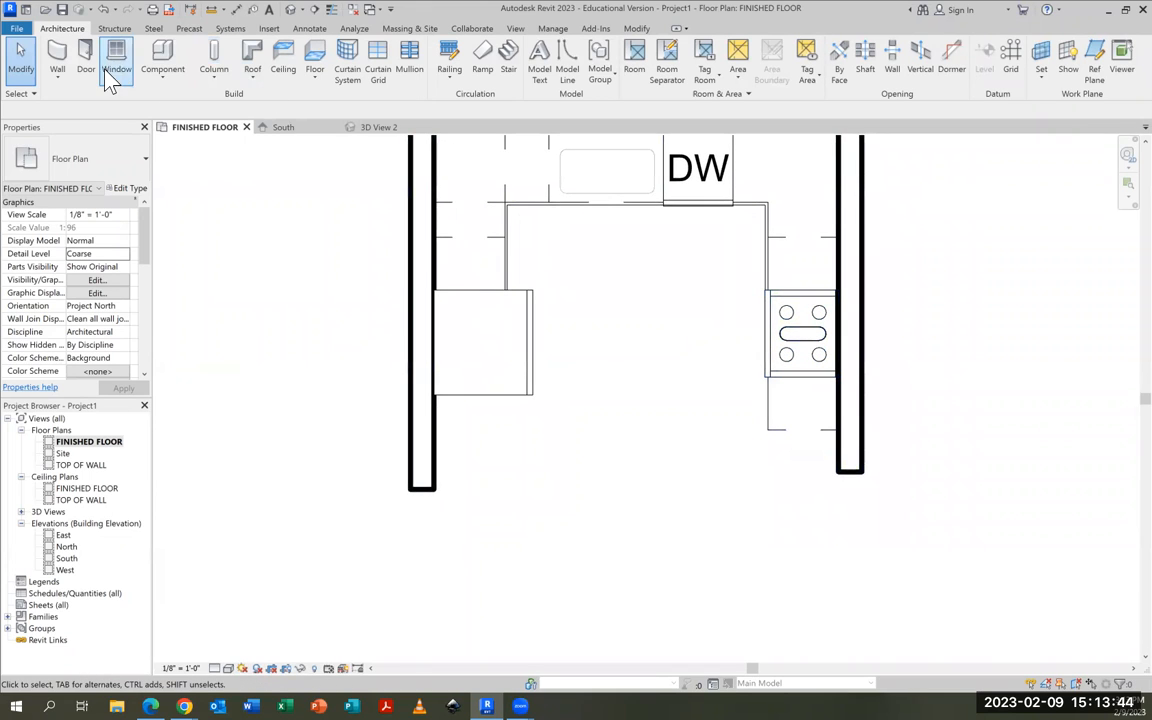
pyautogui.click(158, 66)
pyautogui.click(595, 64)
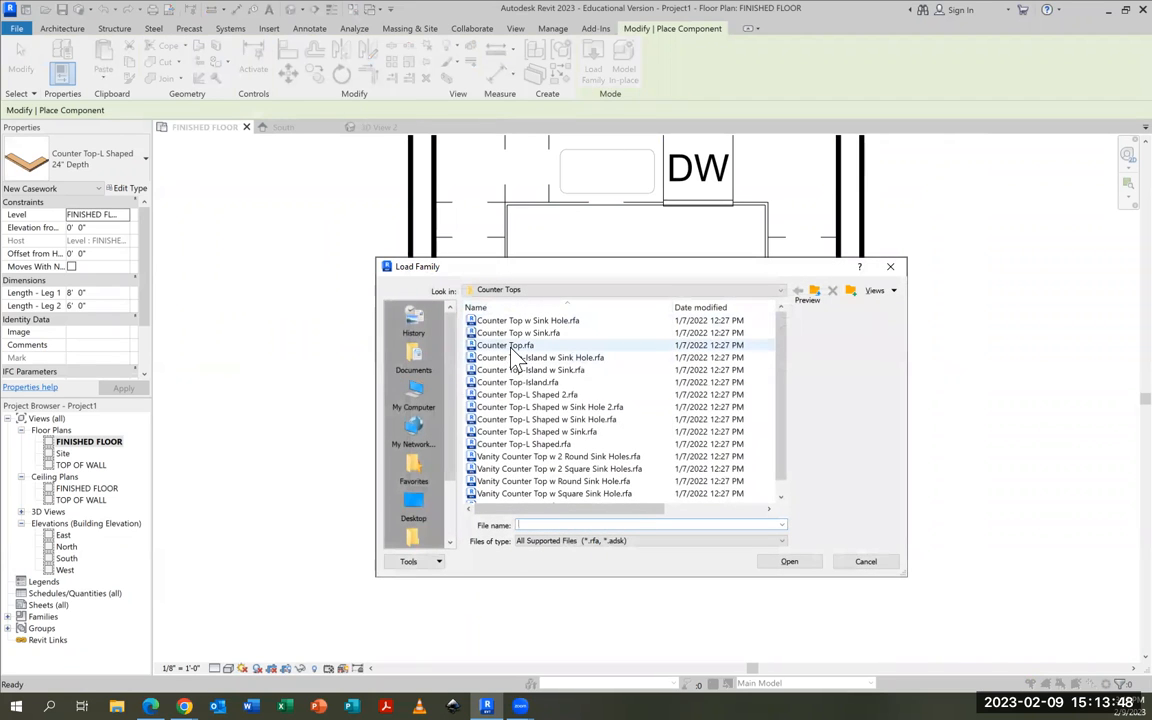
pyautogui.click(513, 346)
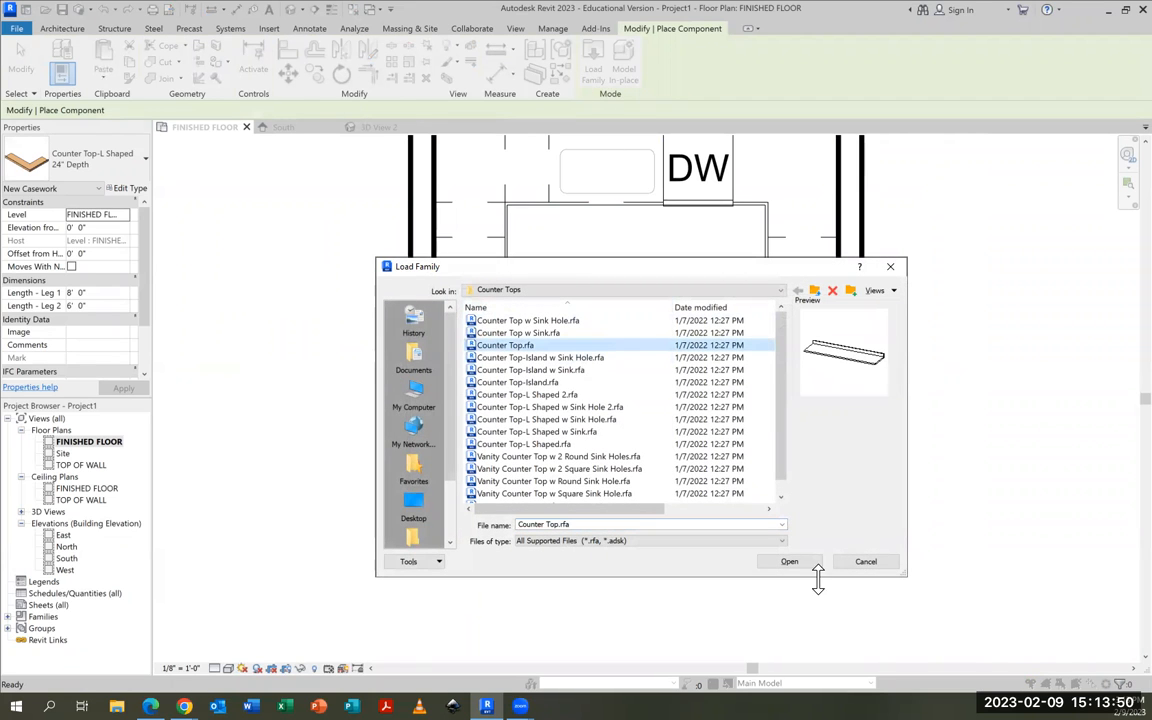
pyautogui.click(790, 562)
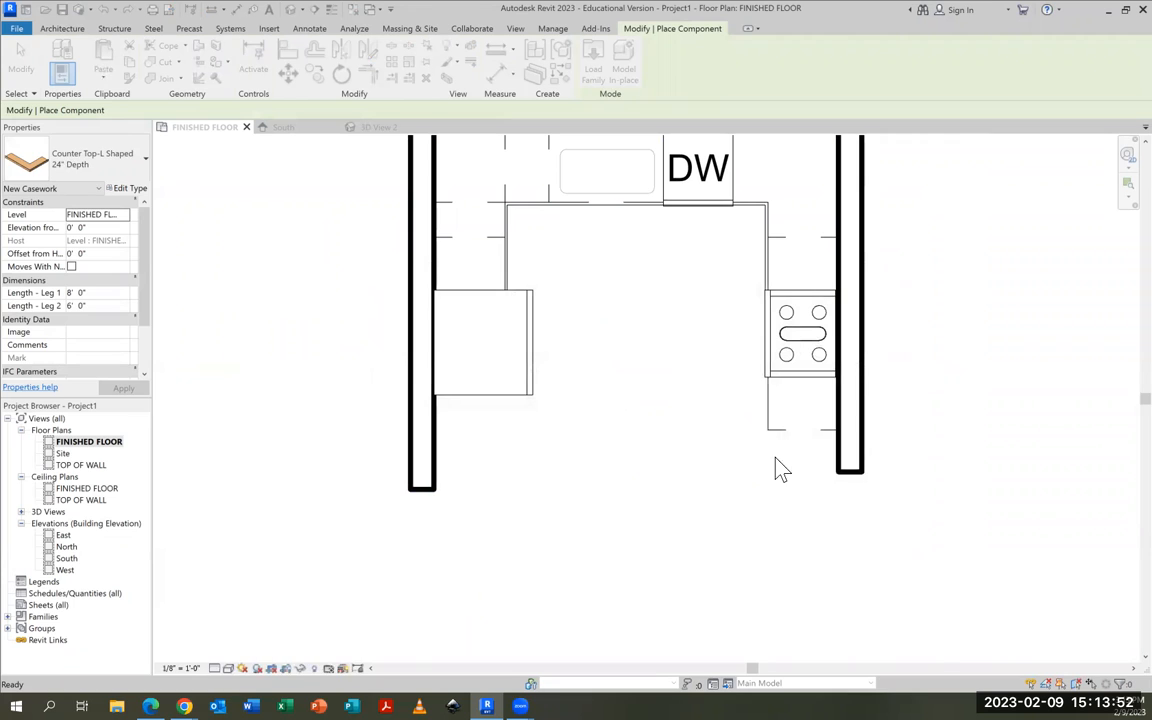
# Place a rotated straight 24" deep countertop against the right wall, starting at the range's lower edge, and finish placing components
pyautogui.press('space')
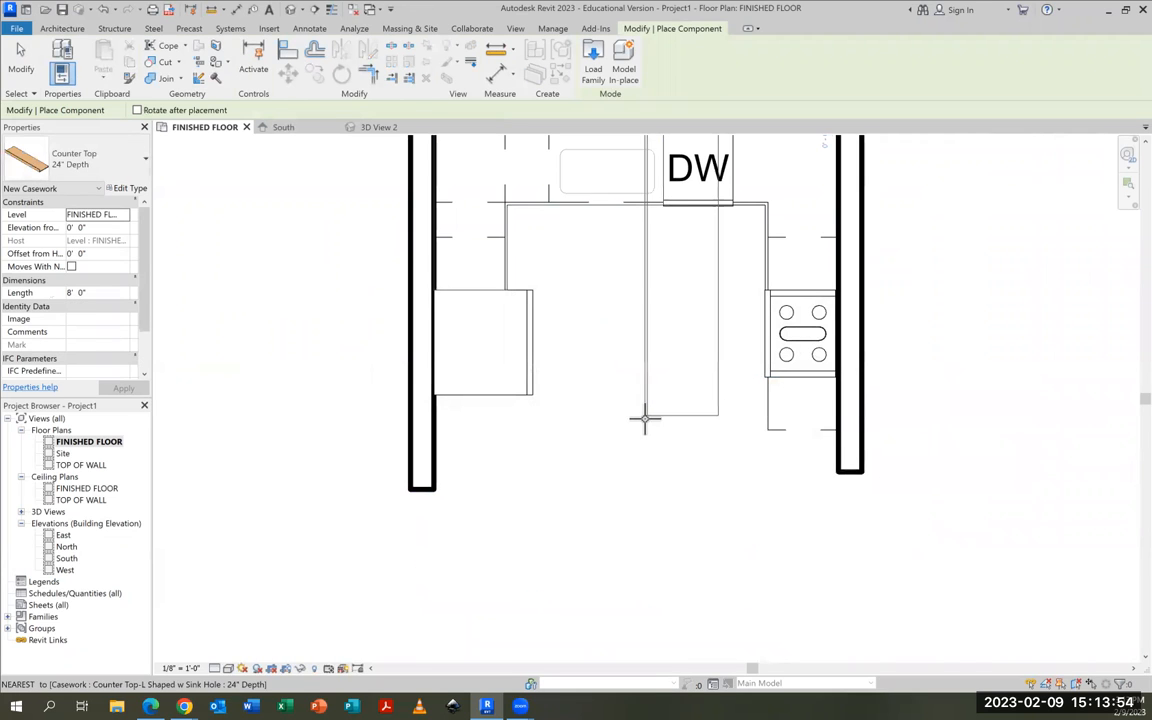
pyautogui.press('space')
pyautogui.press('space')
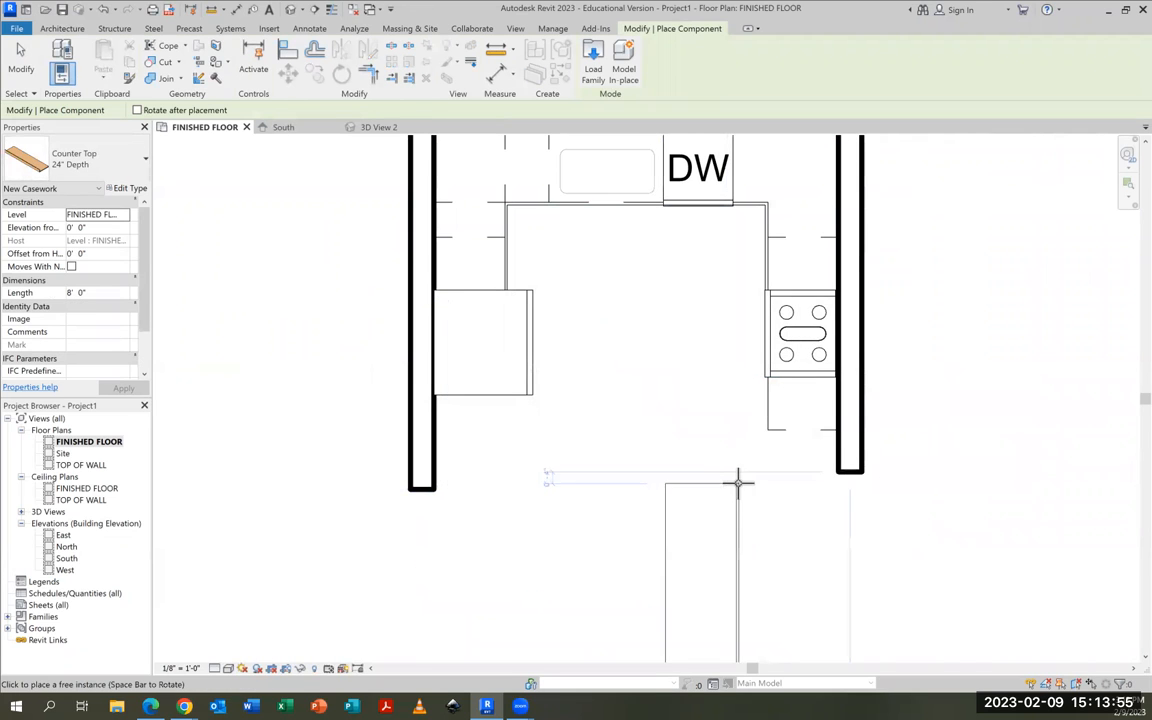
pyautogui.click(835, 381)
pyautogui.scroll(1, 738, 419)
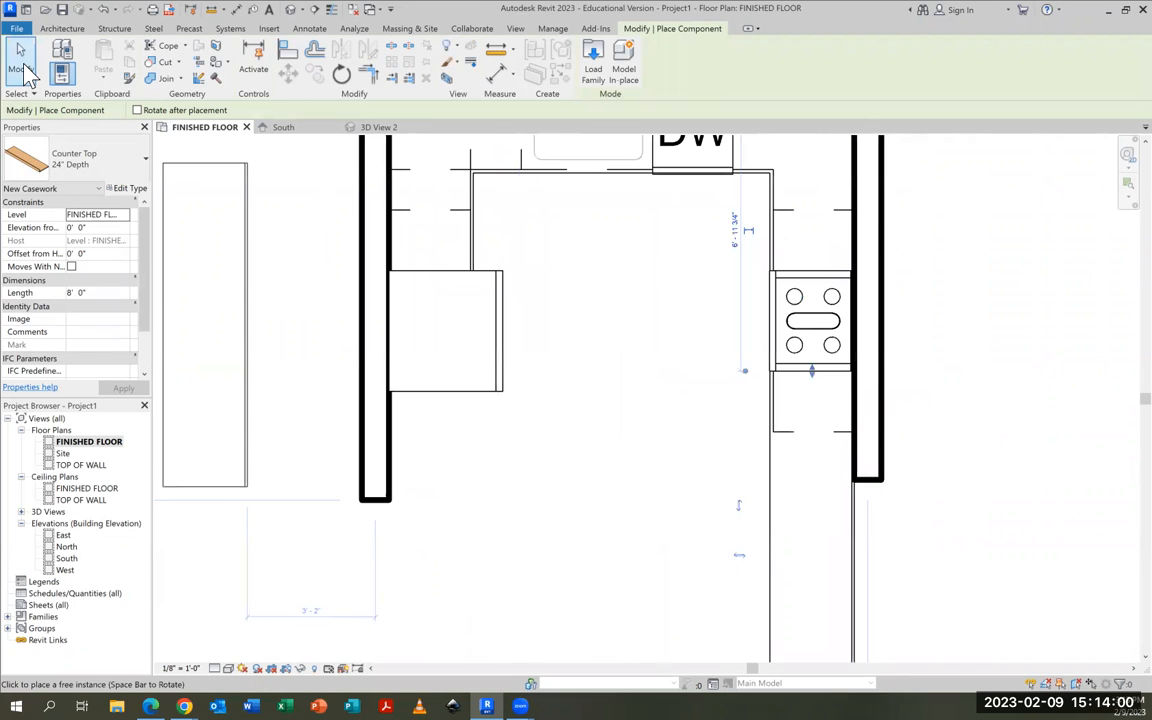
pyautogui.click(24, 66)
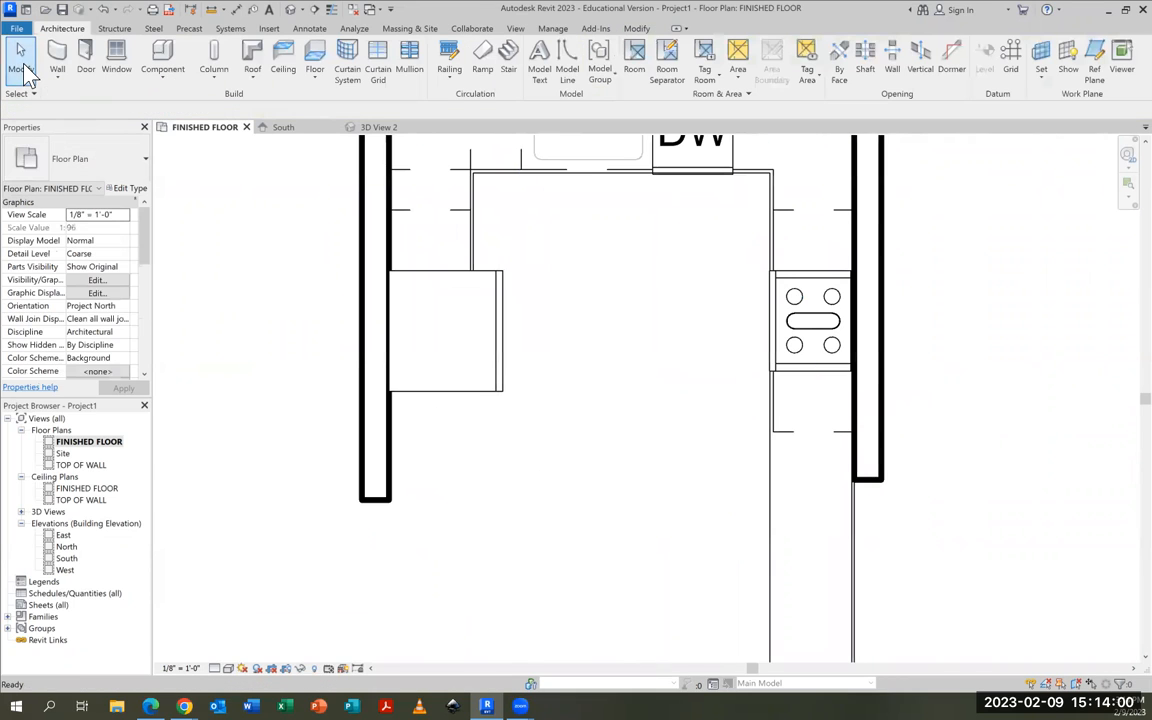
# Shorten the straight countertop to 1' 6" so it ends at the lower edge of the base cabinet below the range, and deselect it
pyautogui.click(778, 500)
pyautogui.scroll(-2, 948, 530)
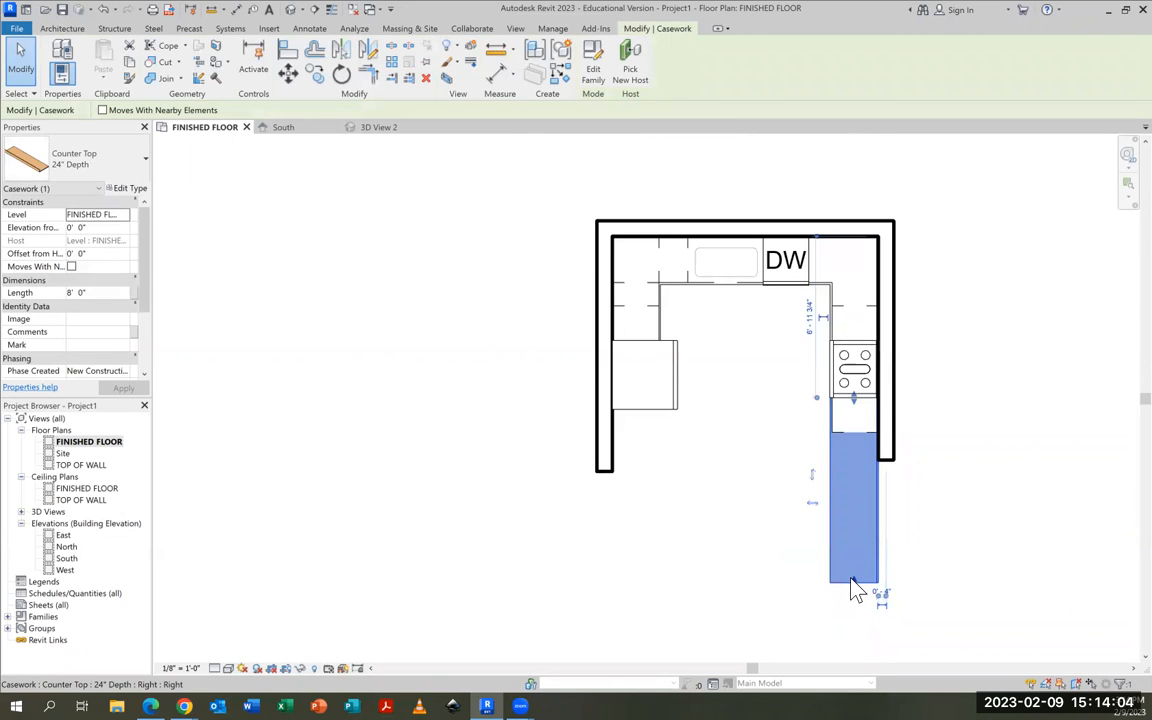
pyautogui.moveTo(854, 579); pyautogui.dragTo(850, 447)
pyautogui.scroll(3, 847, 448)
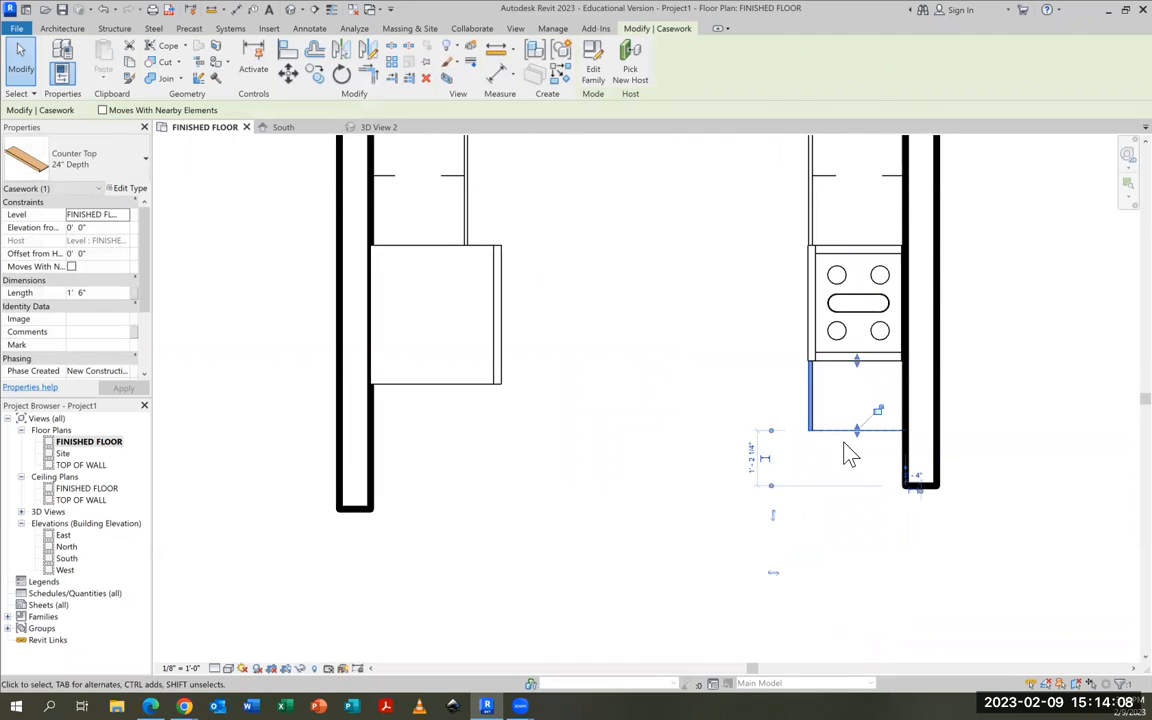
pyautogui.click(847, 466)
pyautogui.scroll(-3, 846, 467)
pyautogui.moveTo(813, 497); pyautogui.dragTo(811, 560, button='middle')
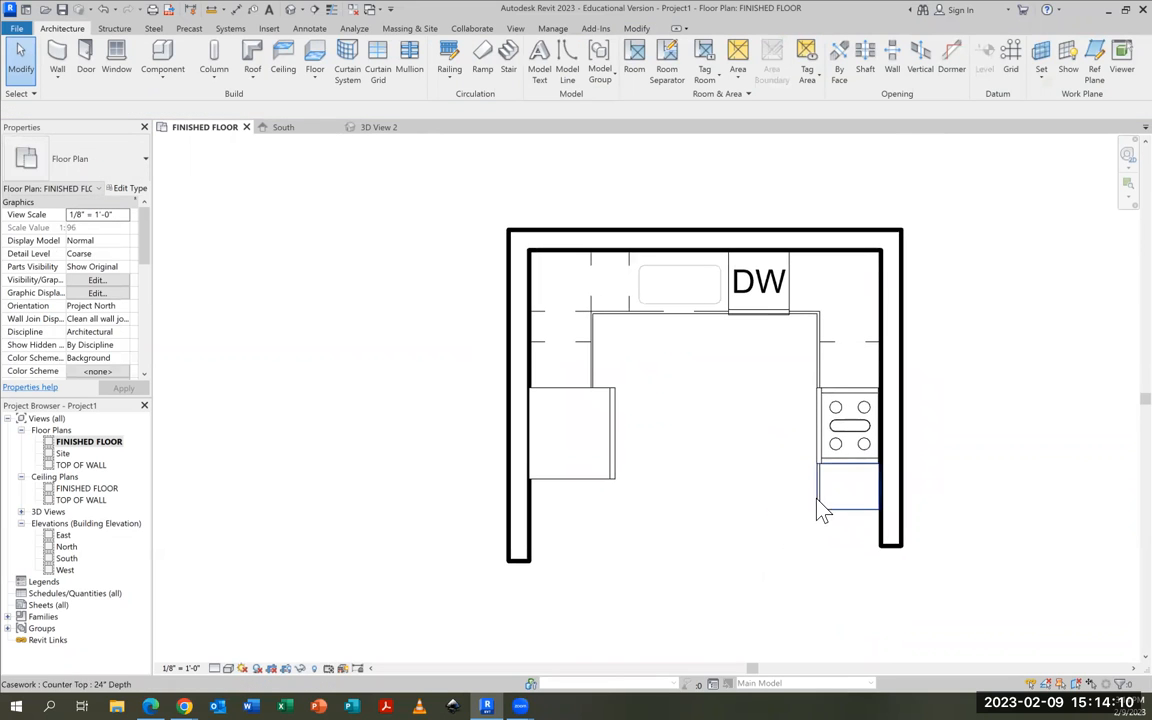
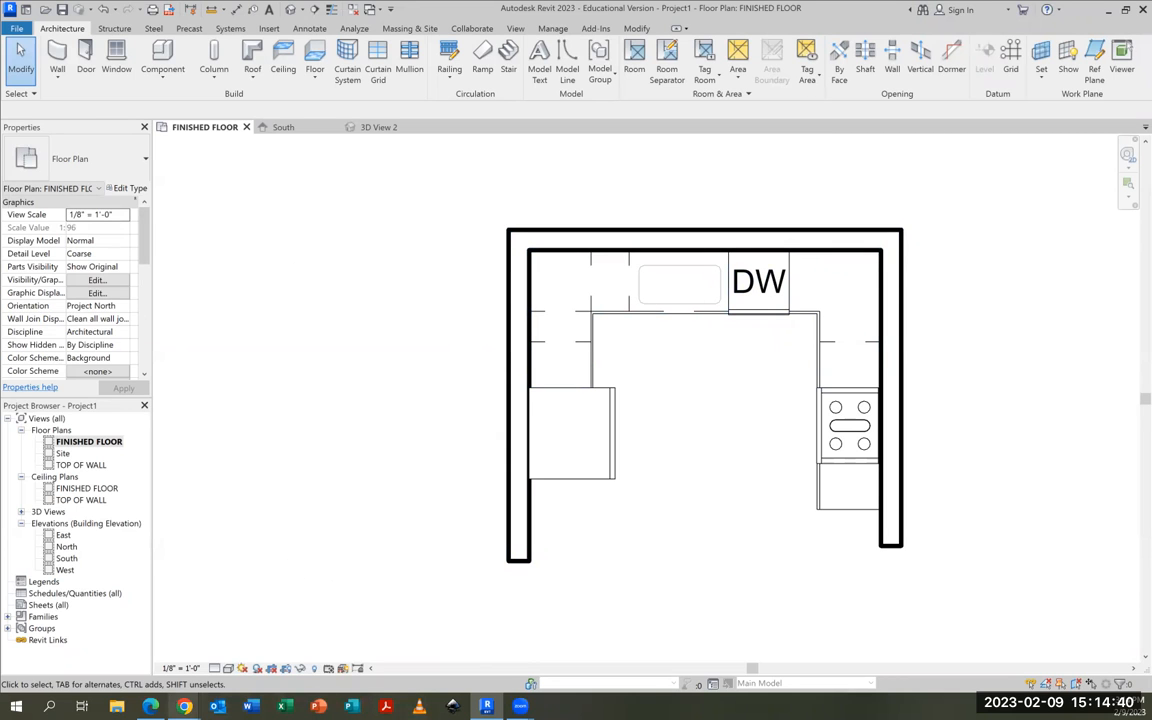
# Check the wall cabinets on the reference kitchen plan in Chrome, and return to the Revit floor plan
pyautogui.moveTo(184, 706)
pyautogui.click(122, 583)
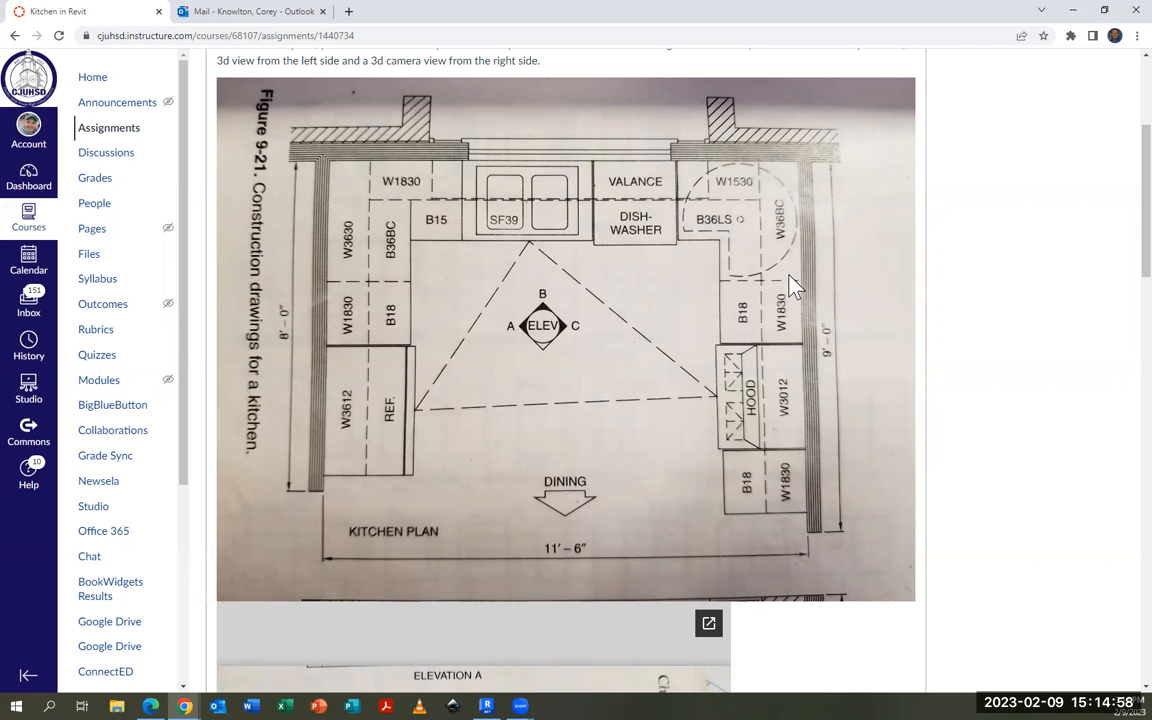
pyautogui.click(1073, 11)
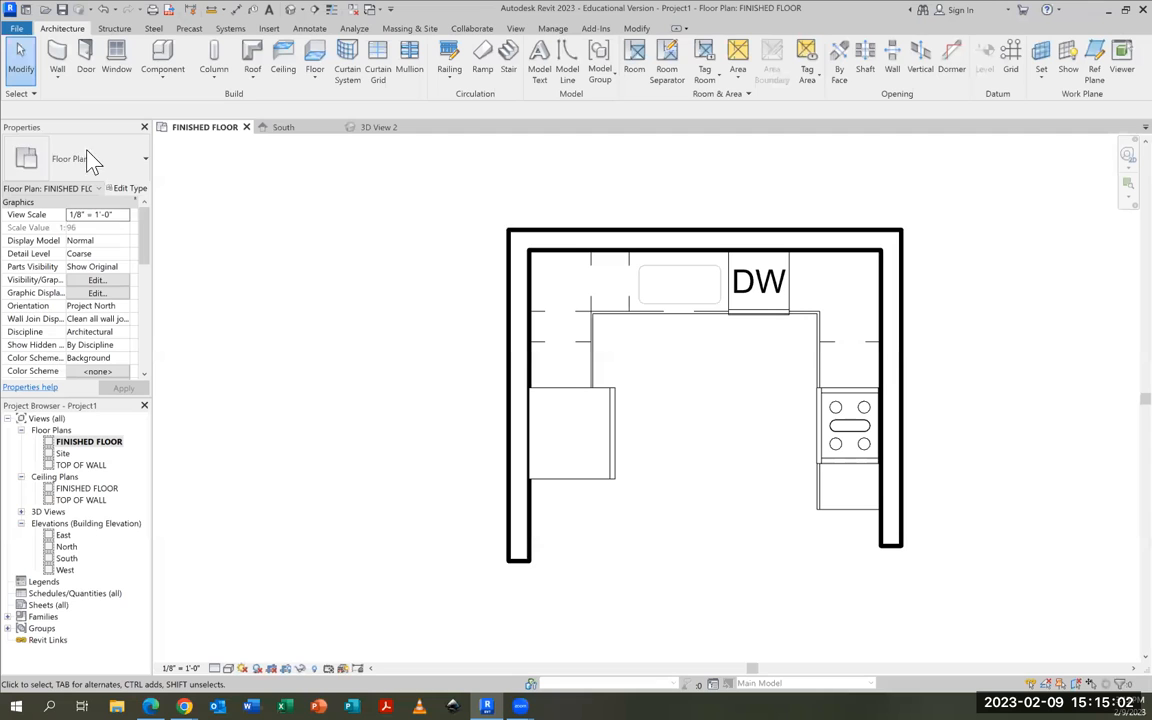
# Start placing a component and browse the family library to the Wall Cabinets folder inside Casework
pyautogui.click(160, 55)
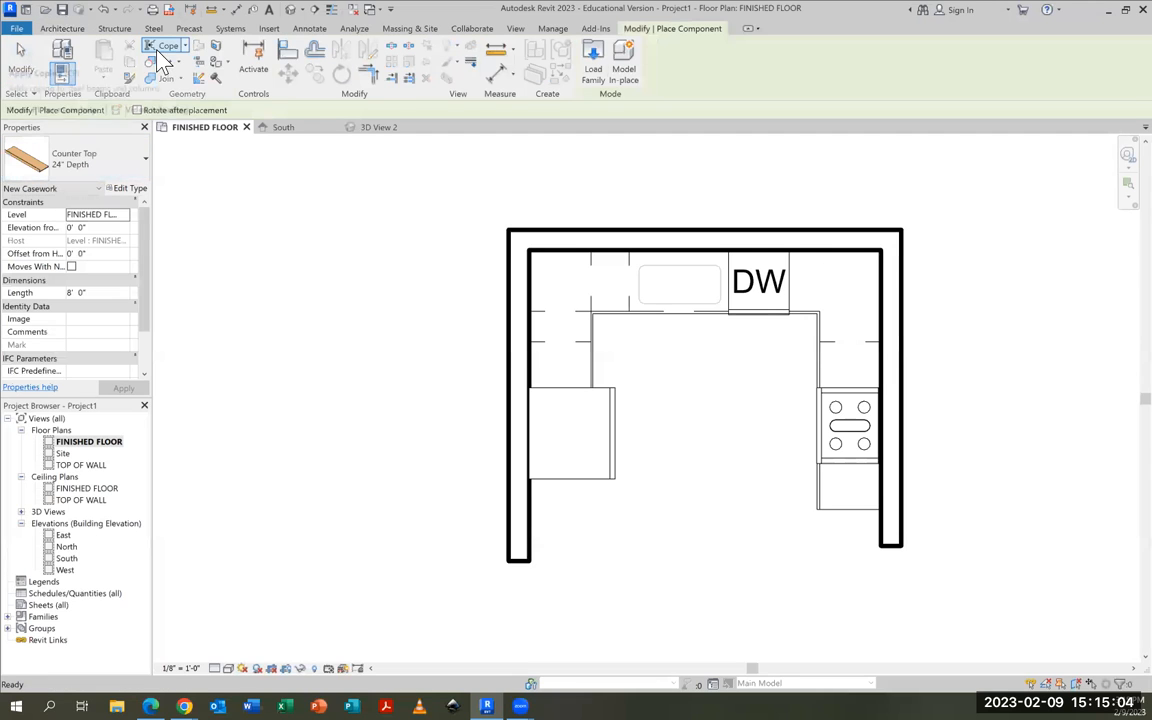
pyautogui.click(594, 64)
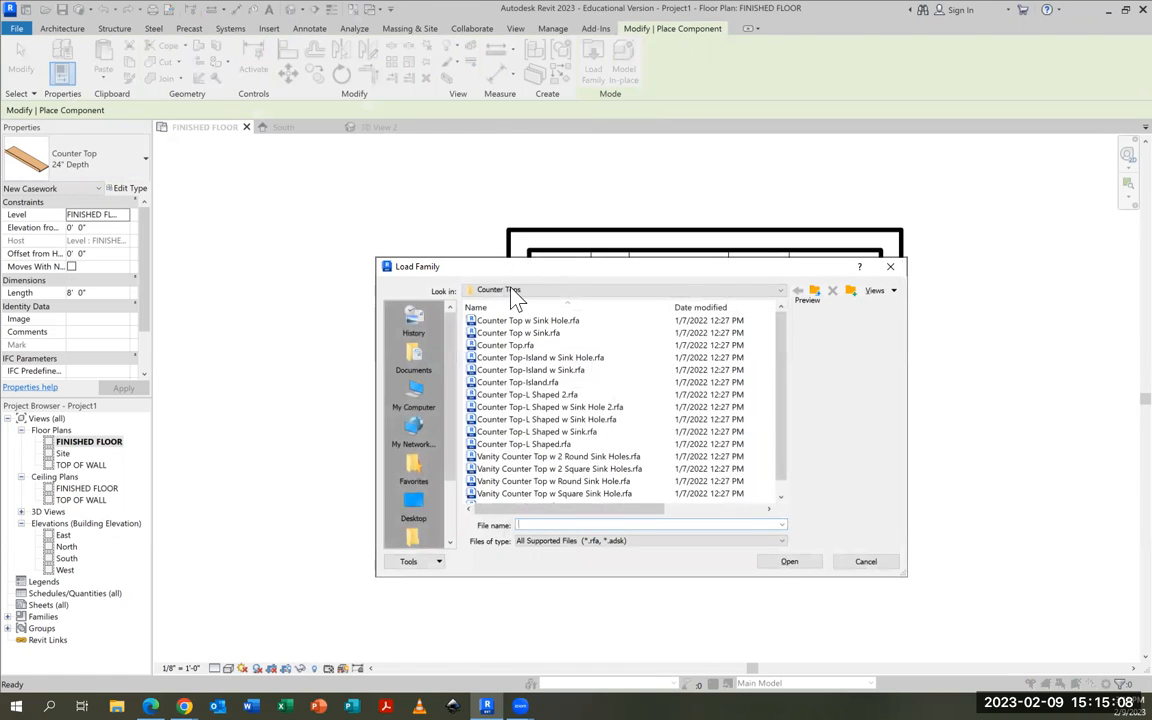
pyautogui.click(514, 292)
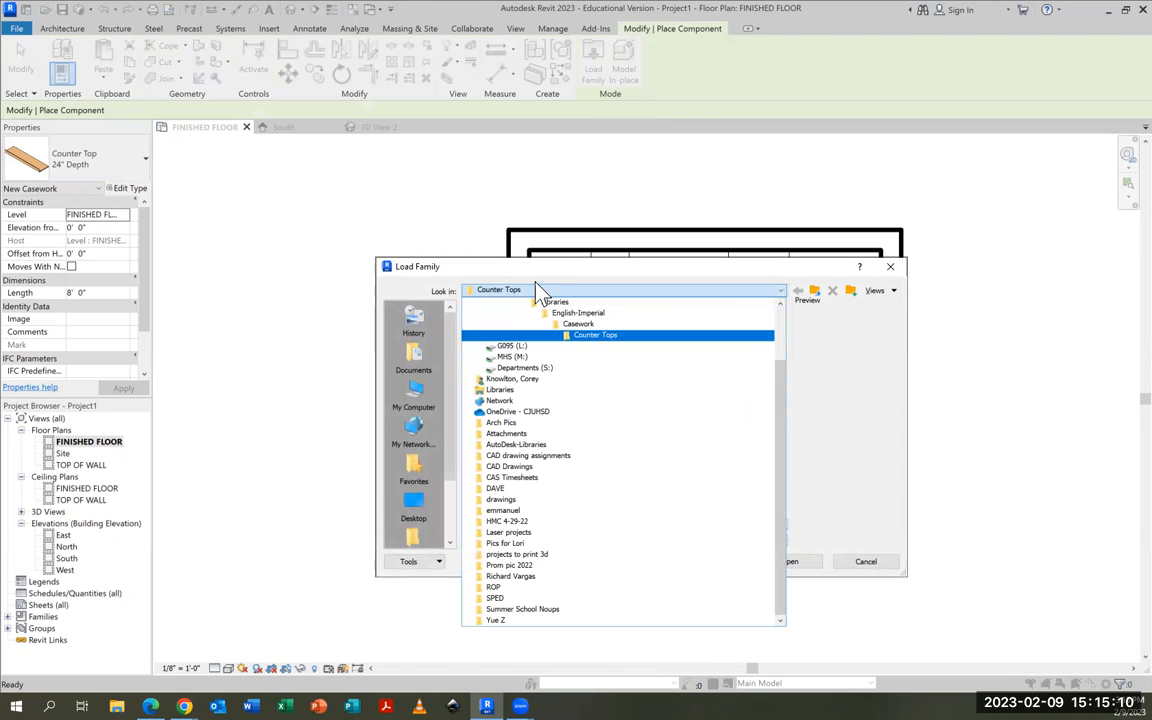
pyautogui.click(576, 324)
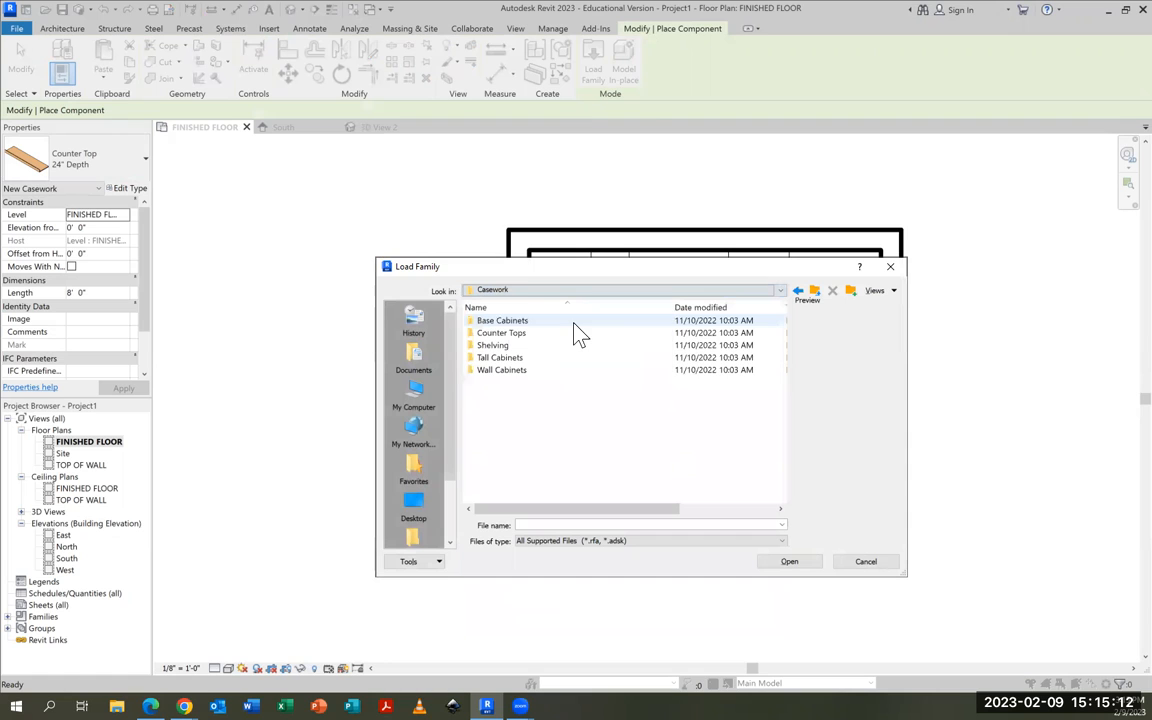
pyautogui.doubleClick(486, 372)
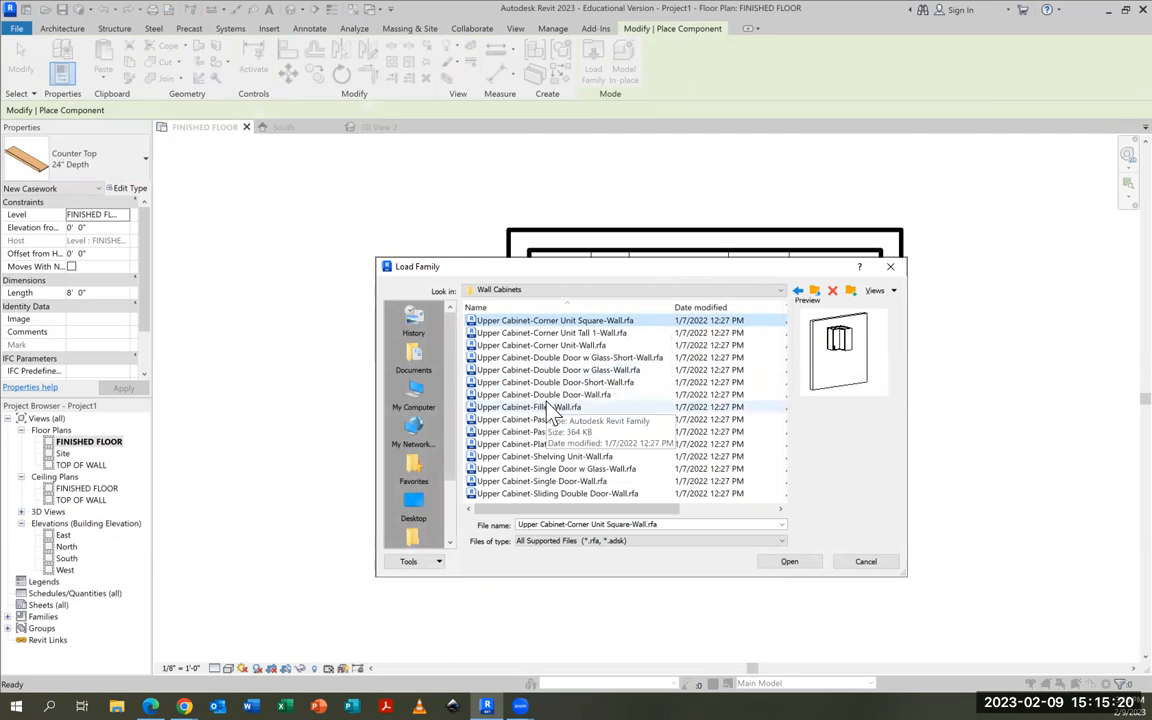
# Preview the wall cabinet families and load Upper Cabinet-Single Door-Wall.rfa
pyautogui.click(541, 336)
pyautogui.press('Down')
pyautogui.press('Down')
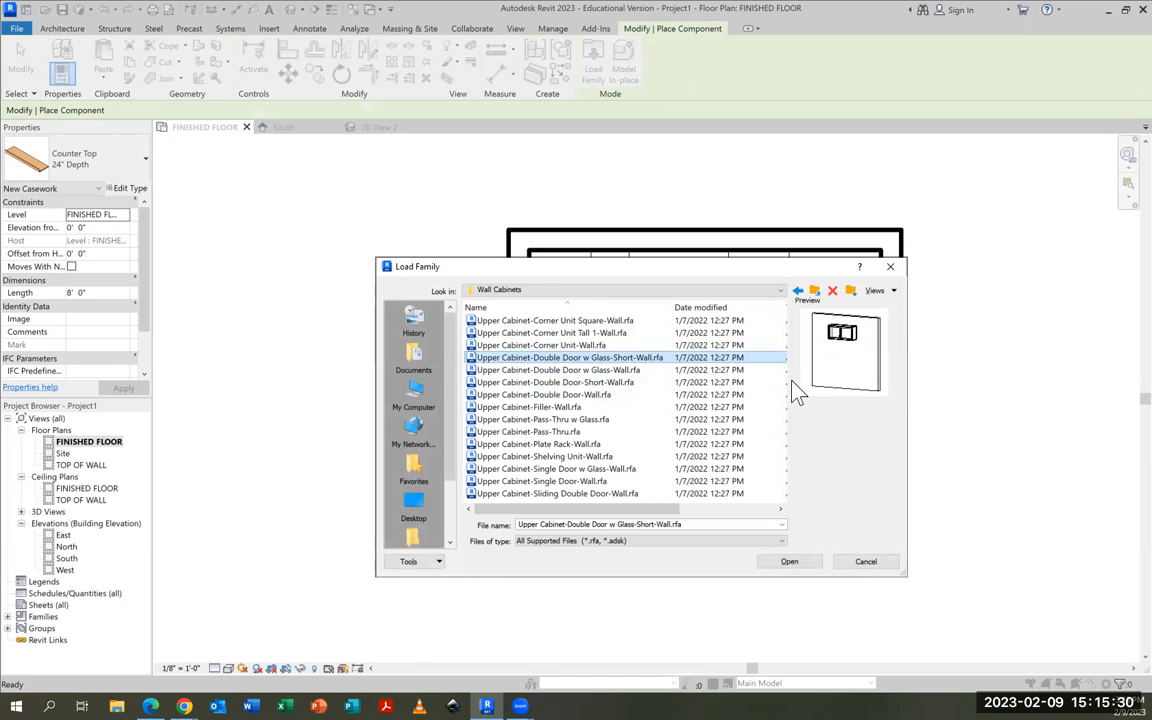
pyautogui.press('Down')
pyautogui.press('Down')
pyautogui.press('Down')
pyautogui.press('Down')
pyautogui.press('Down')
pyautogui.press('Down')
pyautogui.press('Down')
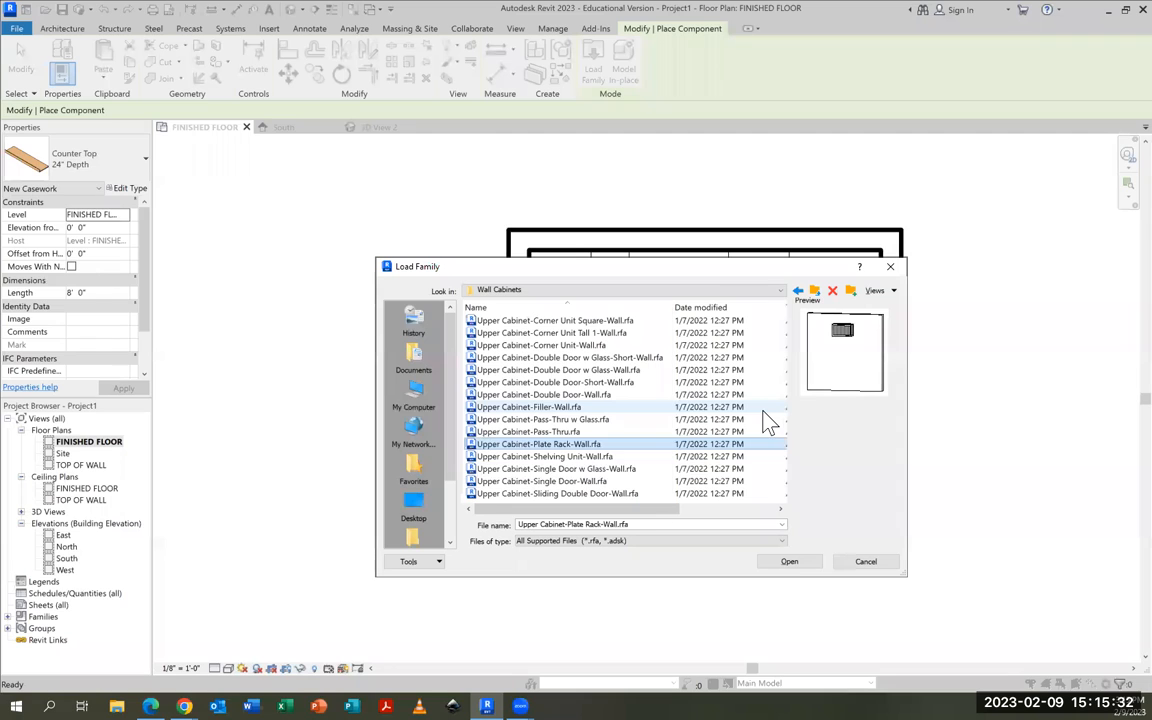
pyautogui.press('Down')
pyautogui.press('Down')
pyautogui.press('Down')
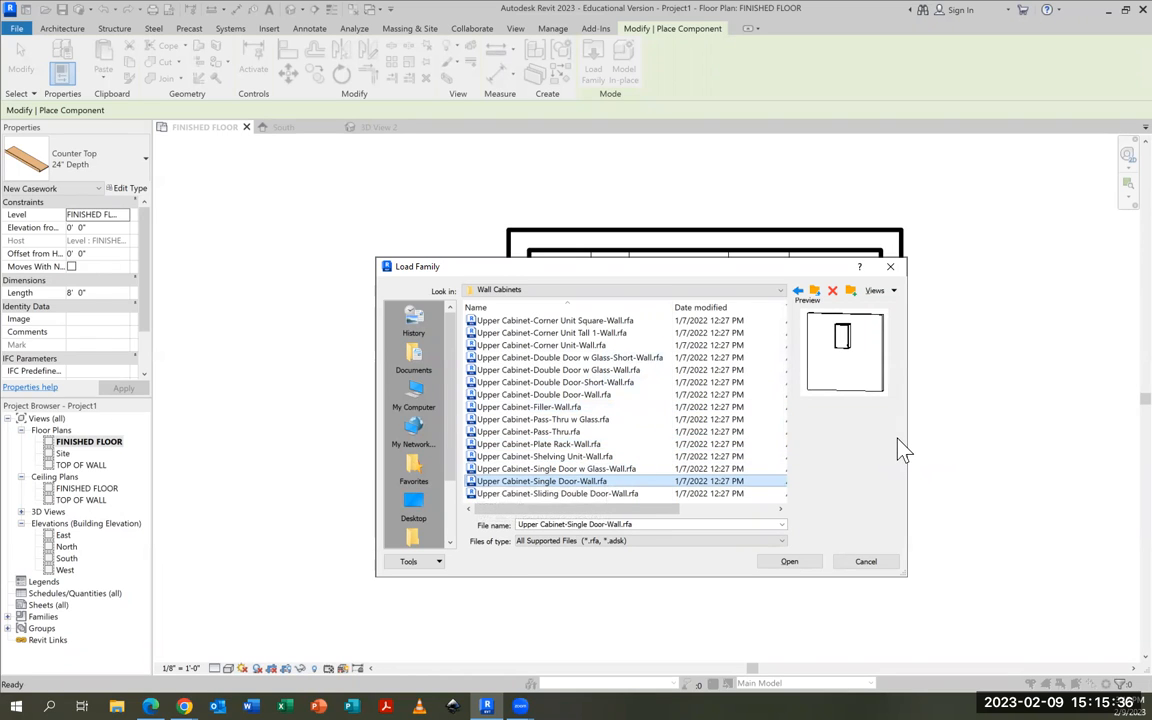
pyautogui.press('Down')
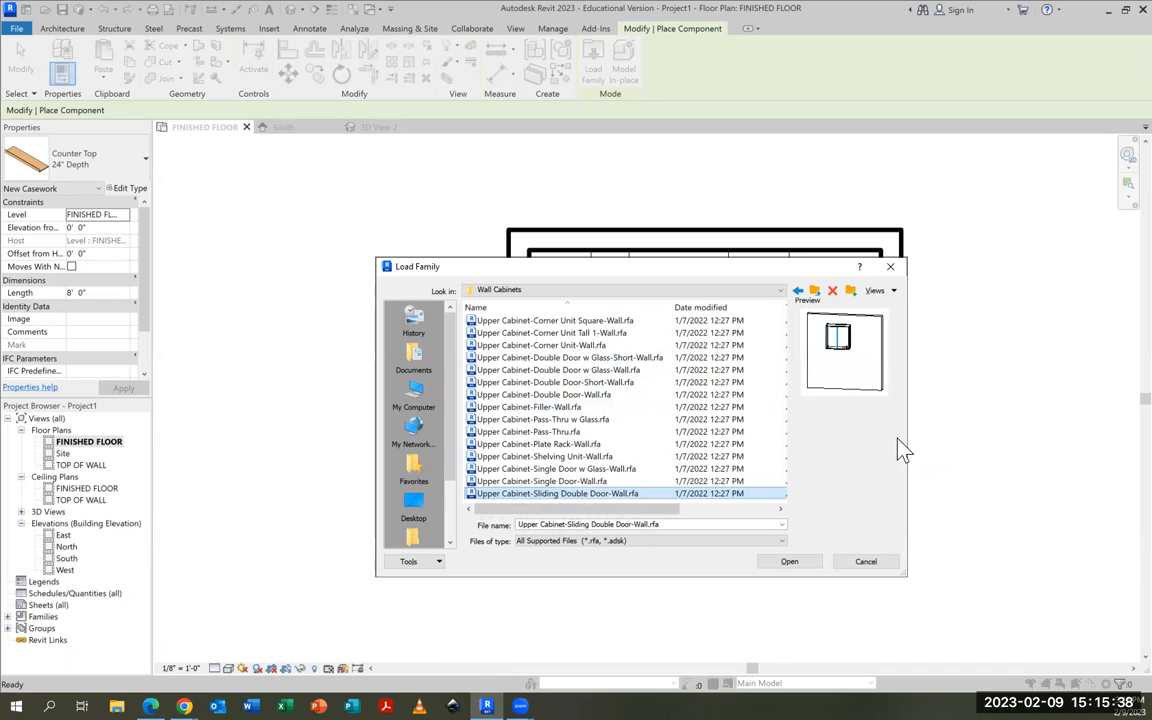
pyautogui.press('Up')
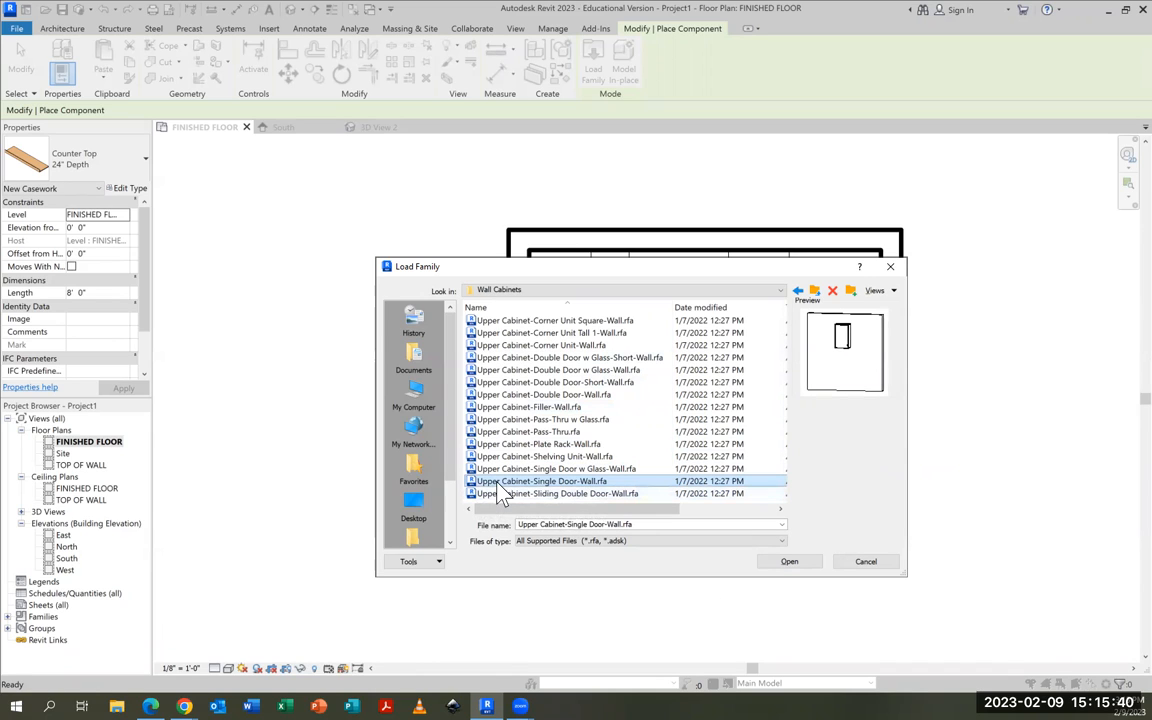
pyautogui.click(810, 566)
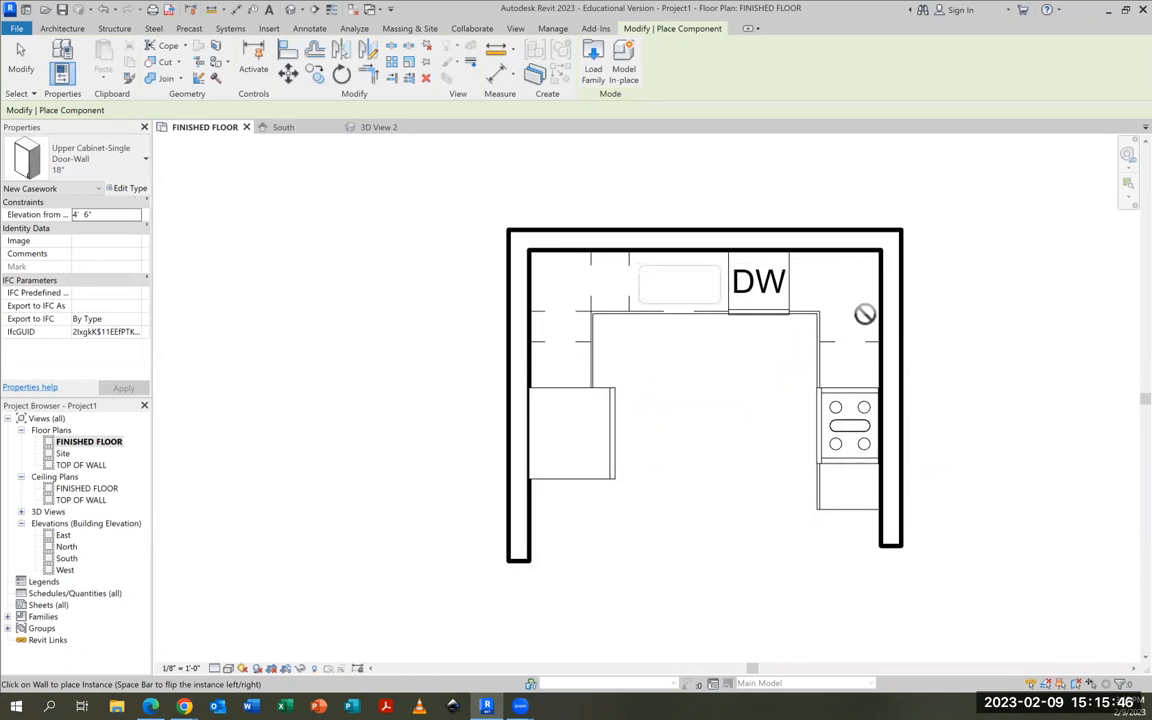
# Place a 12" single-door upper cabinet on the right wall in the back corner, and finish placing components
pyautogui.click(90, 158)
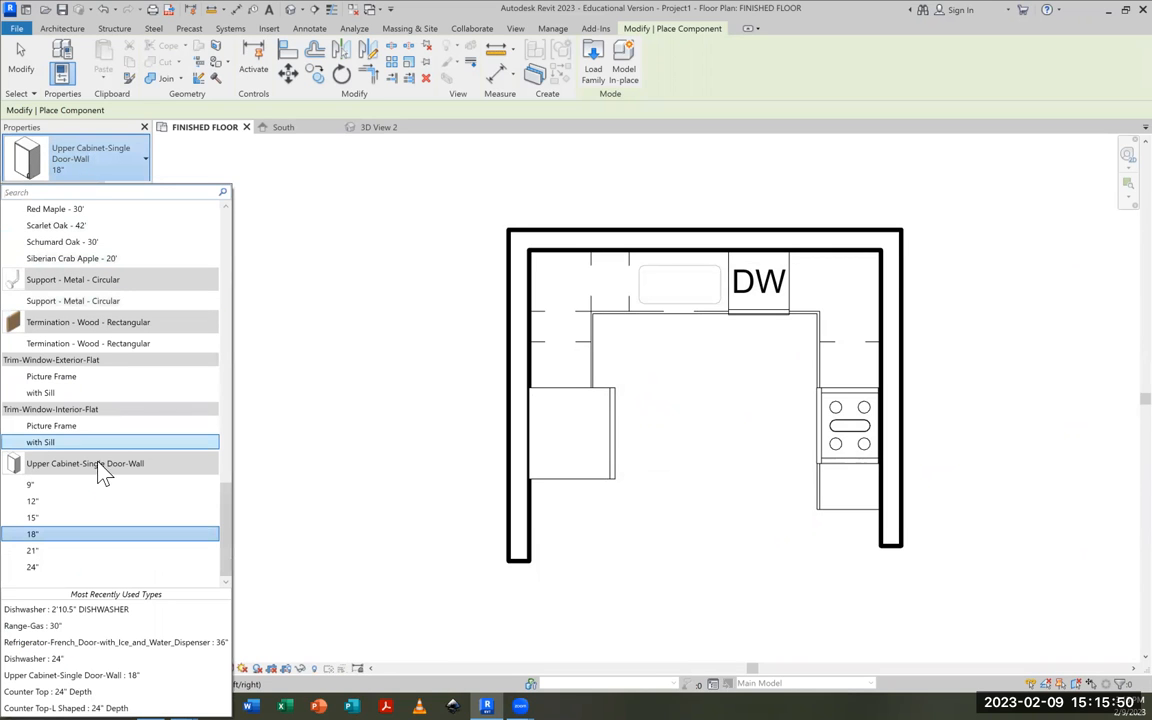
pyautogui.click(37, 503)
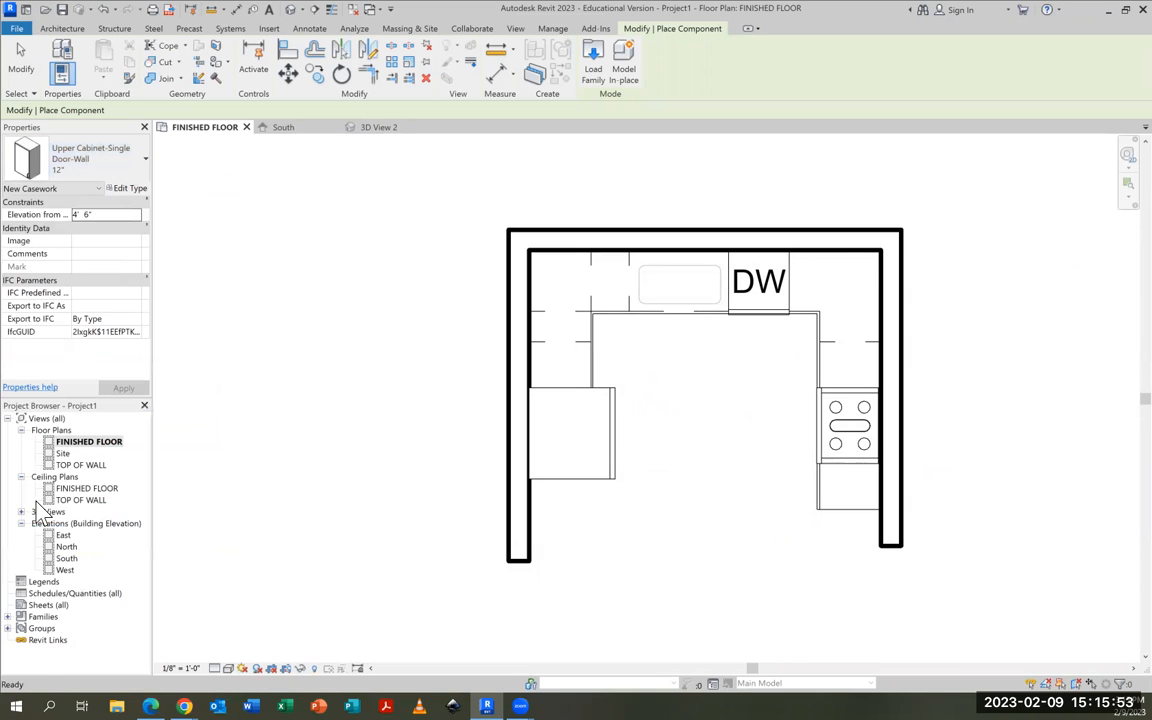
pyautogui.click(877, 266)
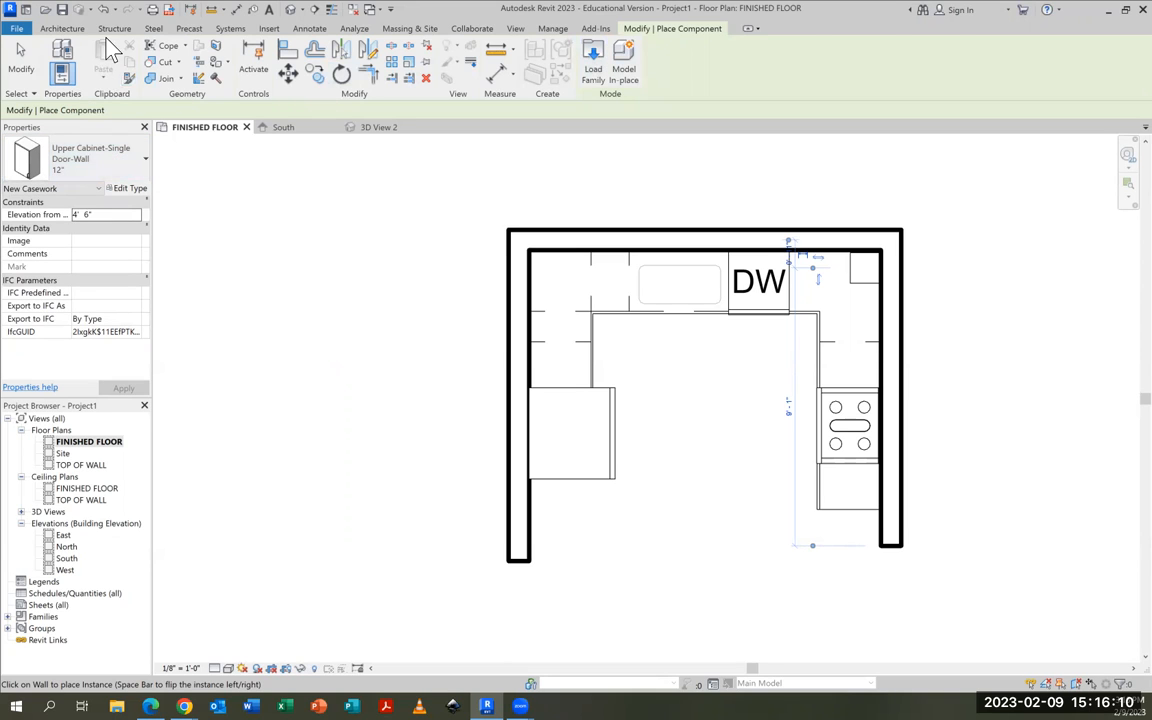
pyautogui.click(70, 29)
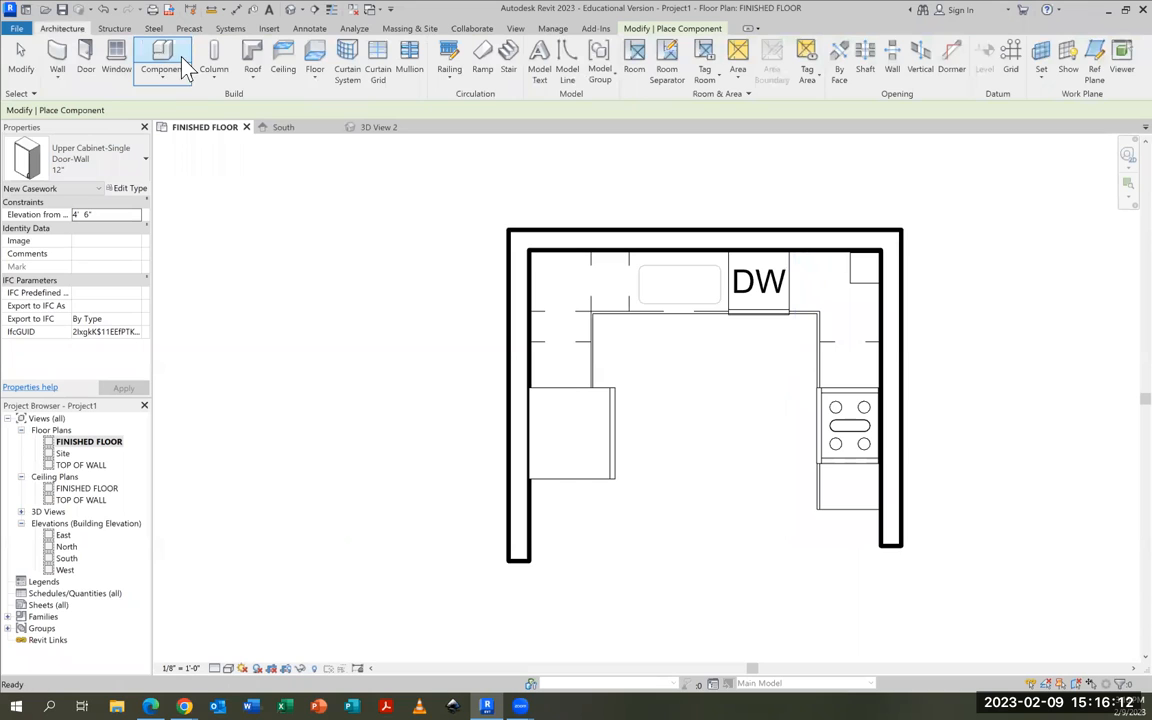
pyautogui.click(23, 52)
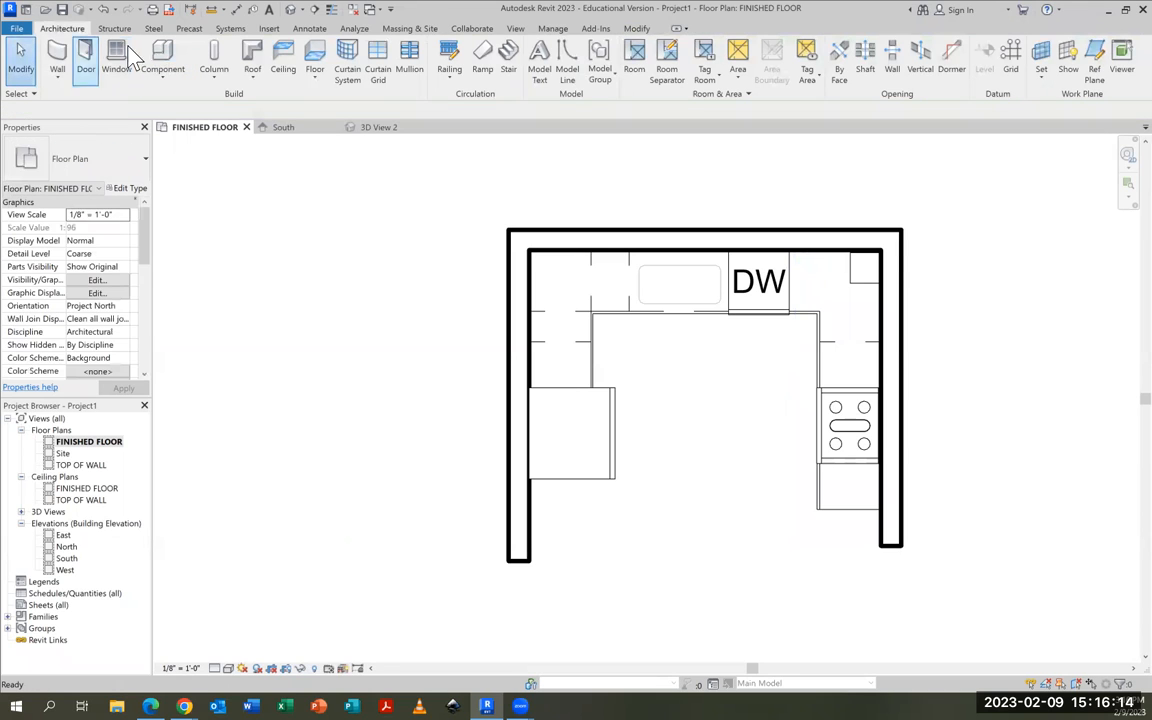
# Load the Upper Cabinet-Double Door-Wall.rfa family from the Wall Cabinets folder
pyautogui.click(164, 50)
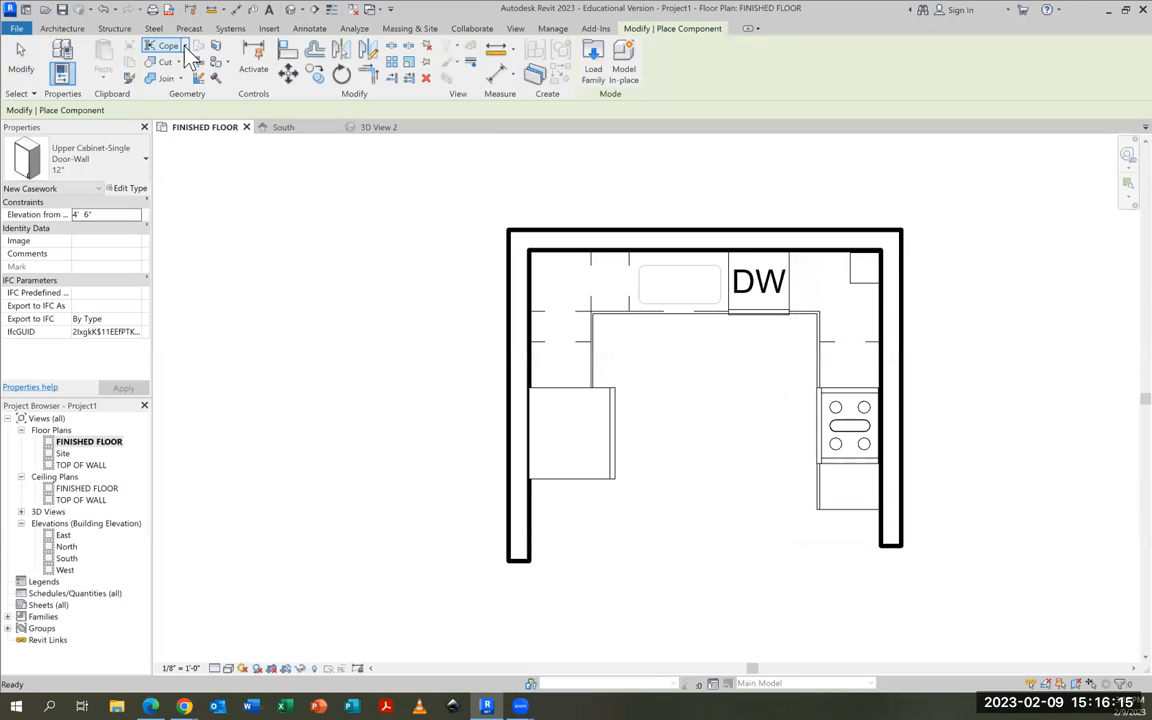
pyautogui.click(594, 62)
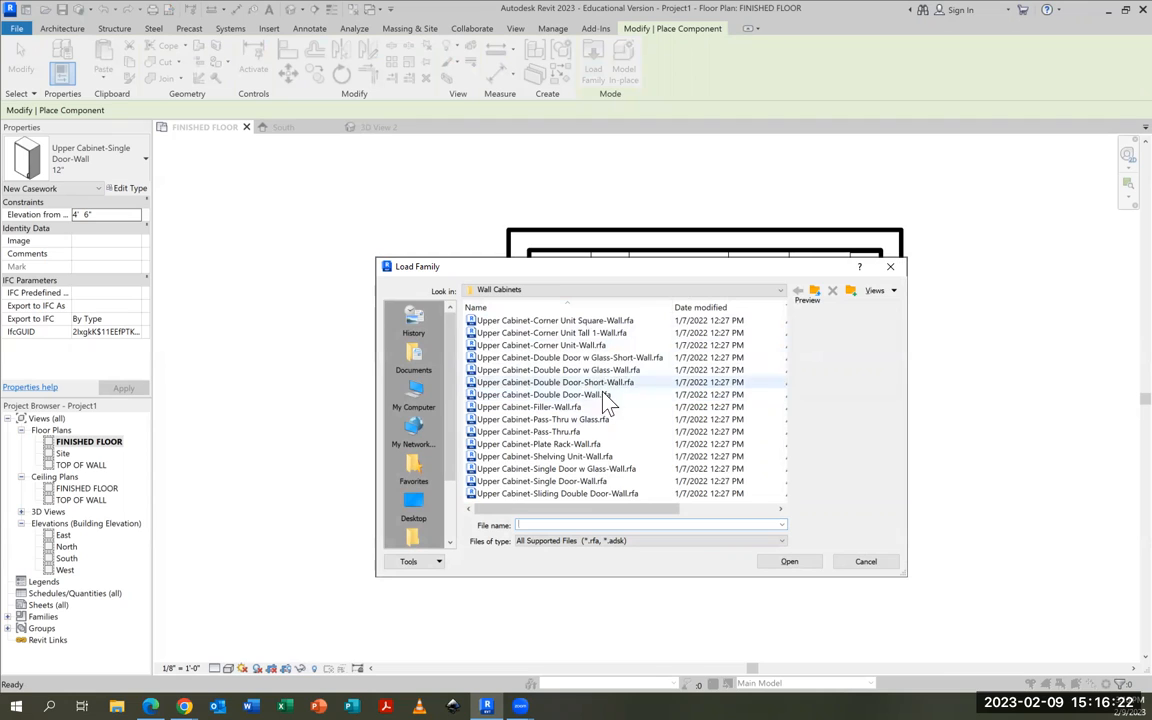
pyautogui.click(590, 384)
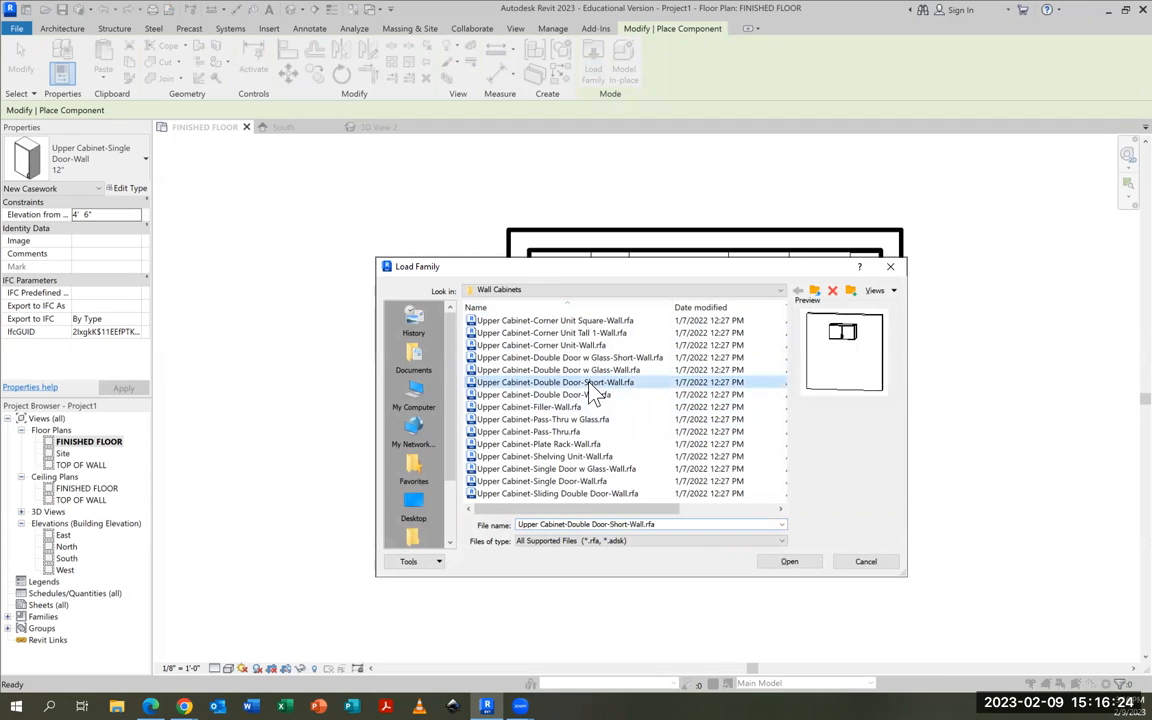
pyautogui.click(590, 395)
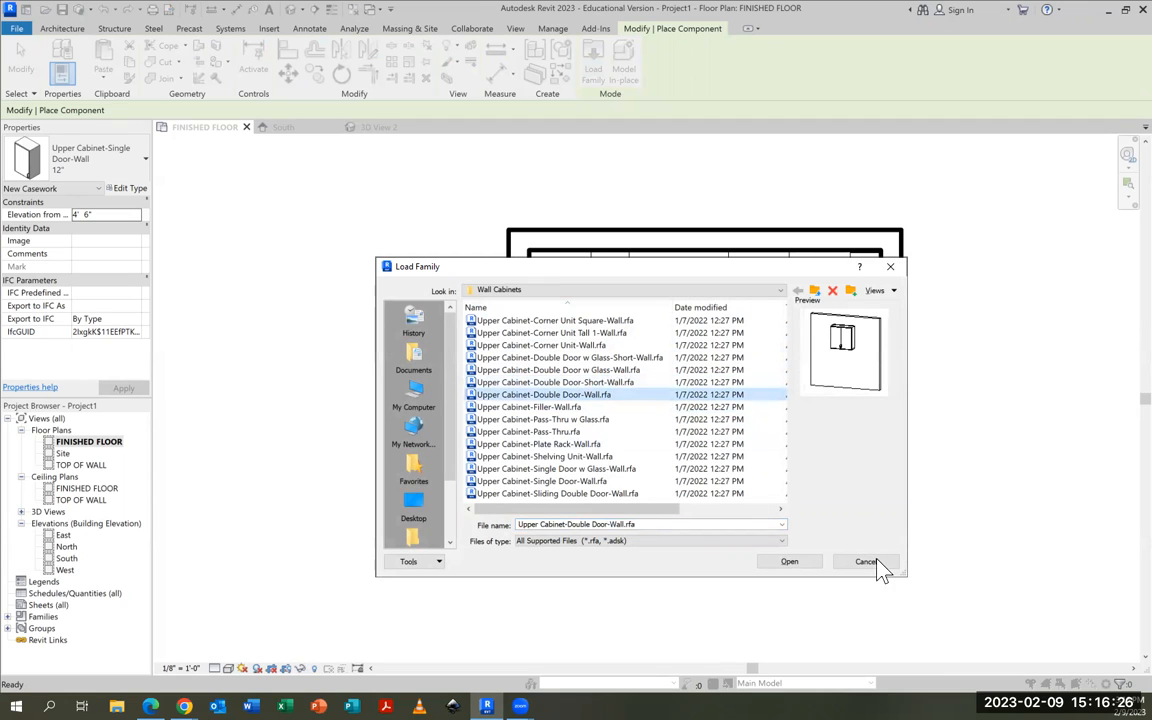
pyautogui.click(790, 563)
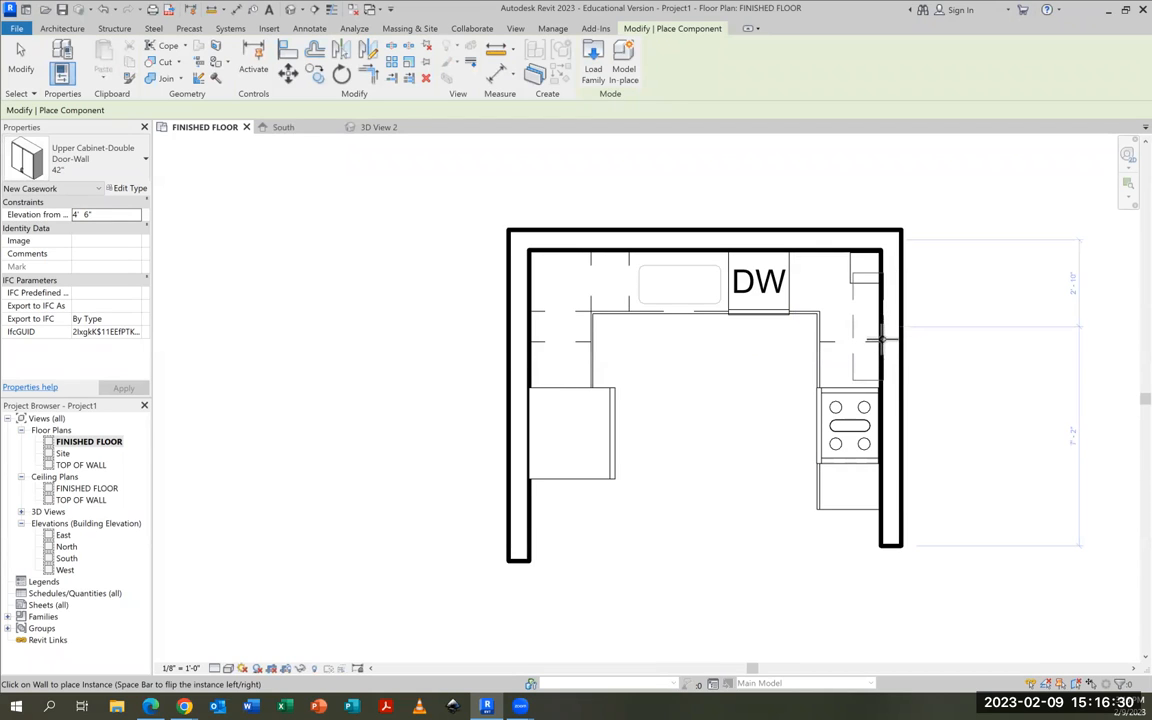
# Place a 24" double-door upper cabinet on the right wall directly below the 12" corner cabinet, and finish placing components
pyautogui.click(110, 172)
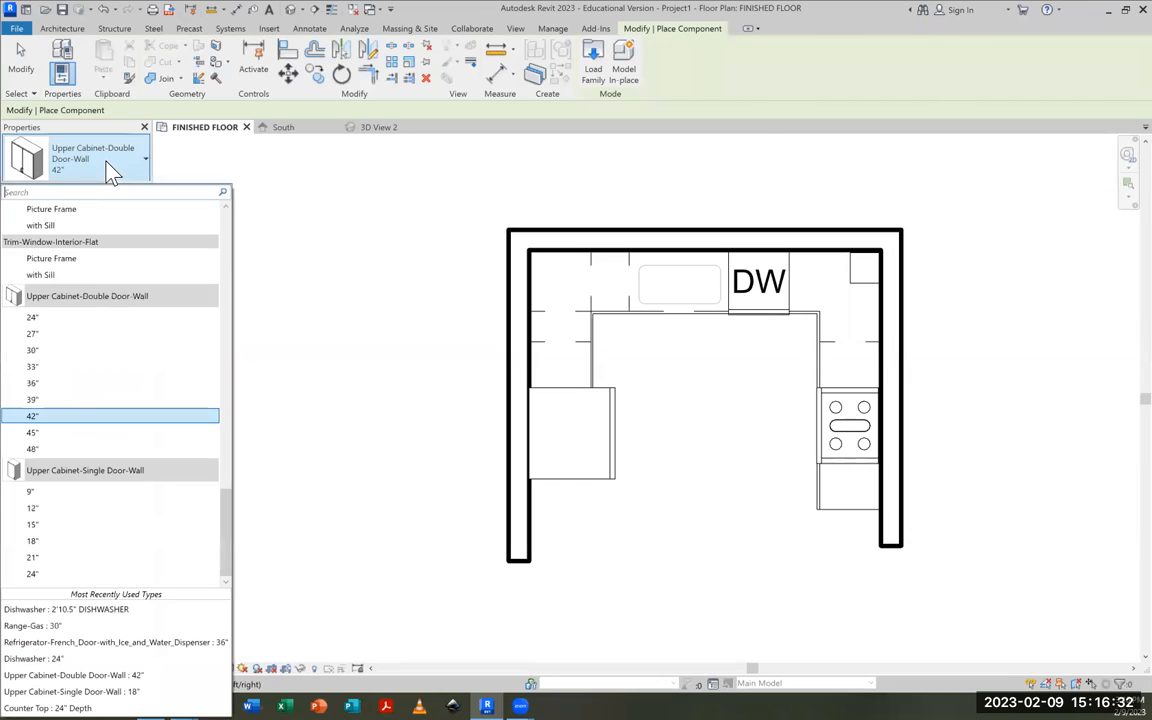
pyautogui.click(30, 318)
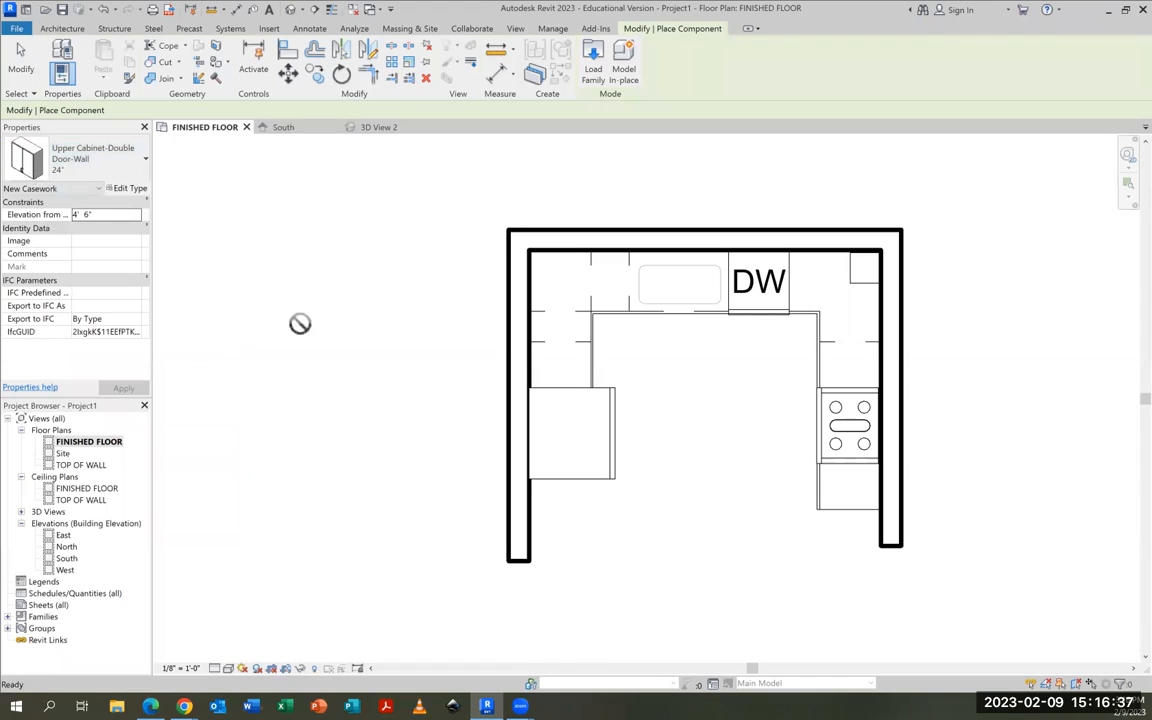
pyautogui.click(880, 314)
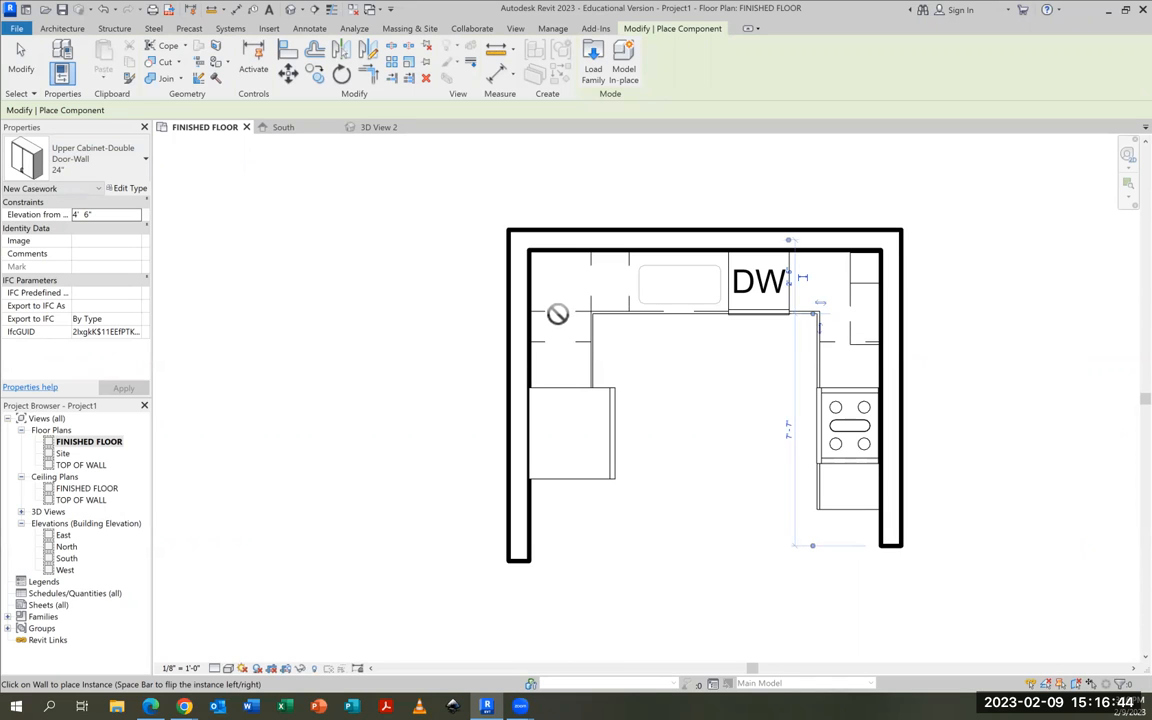
pyautogui.scroll(3, 863, 349)
pyautogui.scroll(-2, 860, 345)
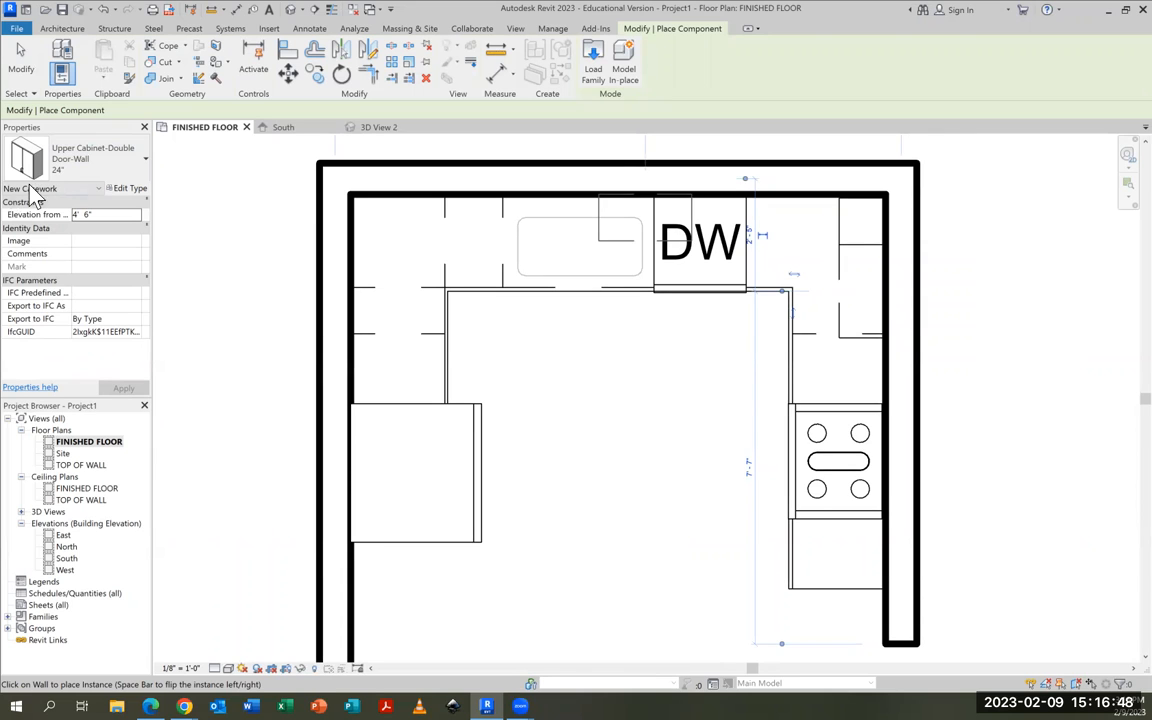
pyautogui.click(20, 60)
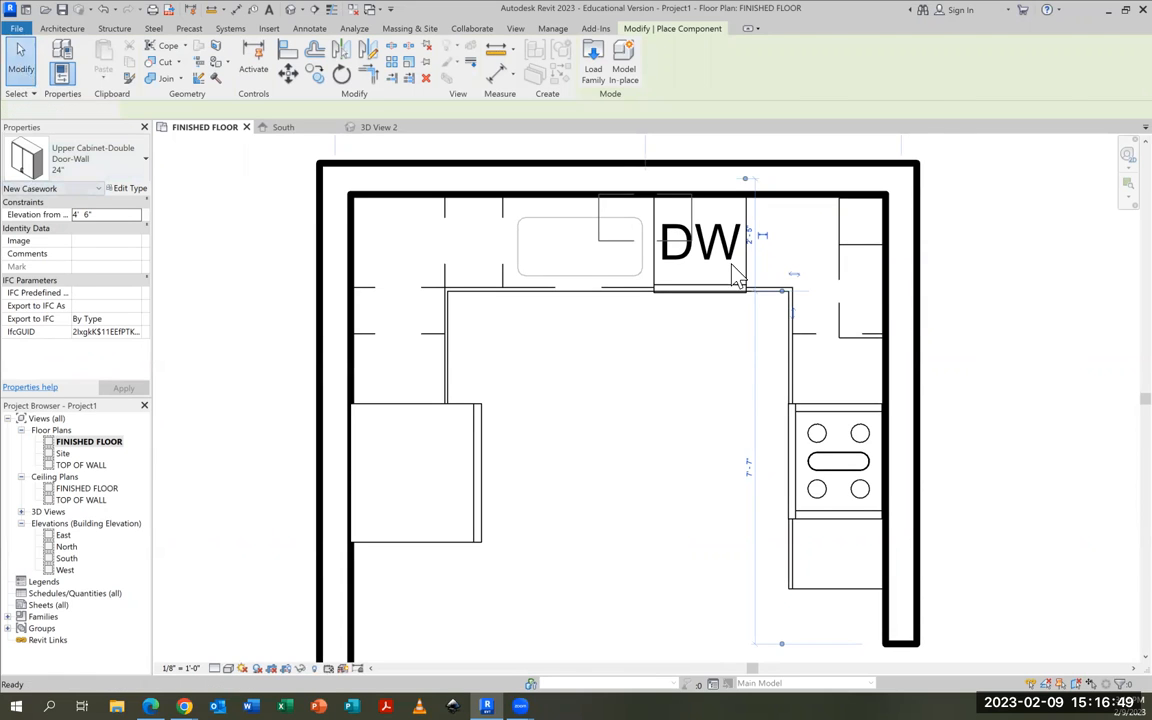
# Nudge the 12" corner cabinet and the 24" double-door cabinet up along the right wall toward the back wall
pyautogui.click(846, 230)
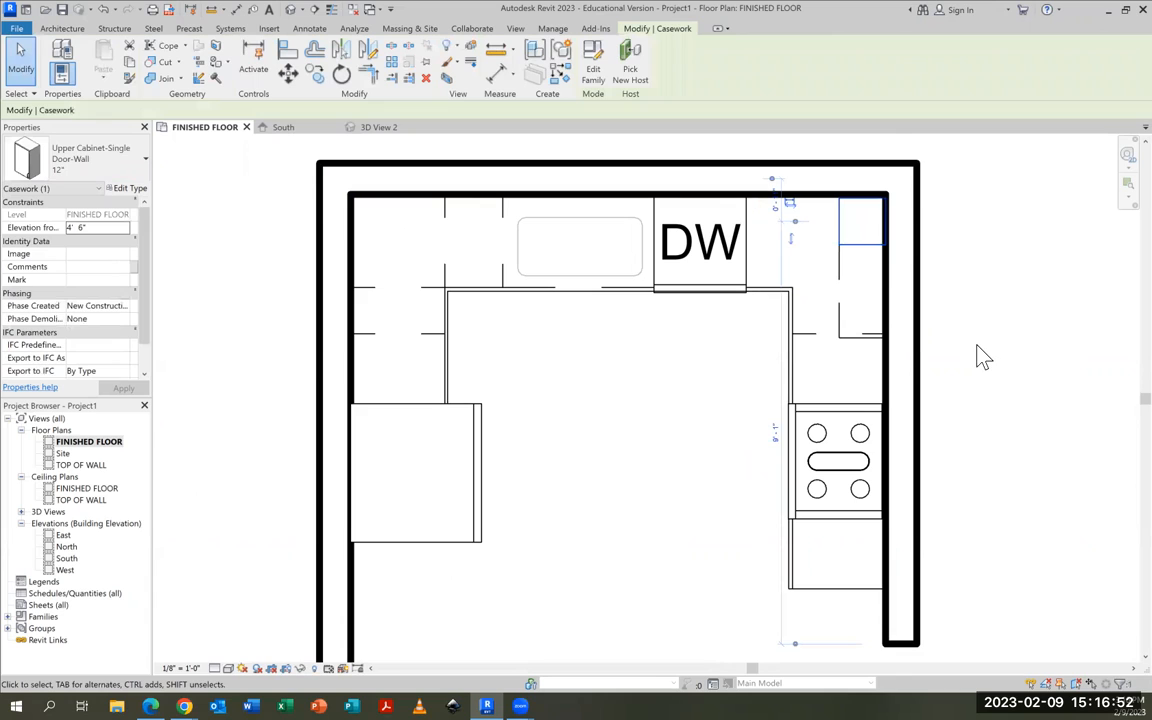
pyautogui.press('Up')
pyautogui.press('Up')
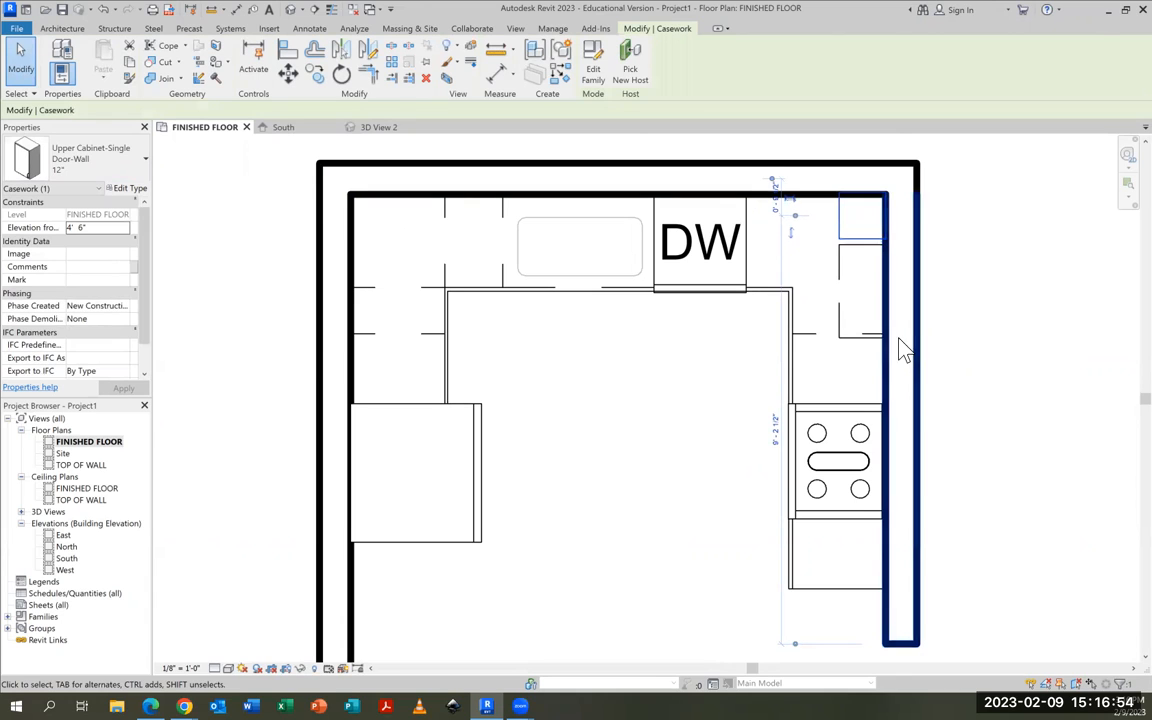
pyautogui.click(842, 312)
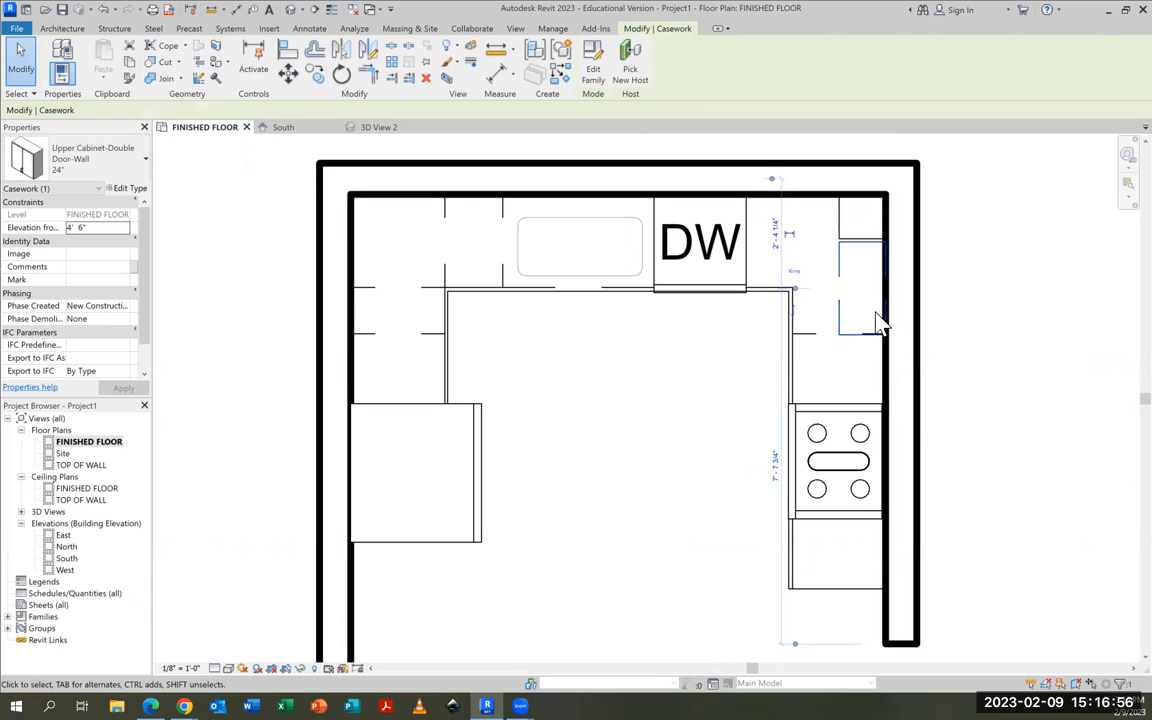
pyautogui.click(864, 355)
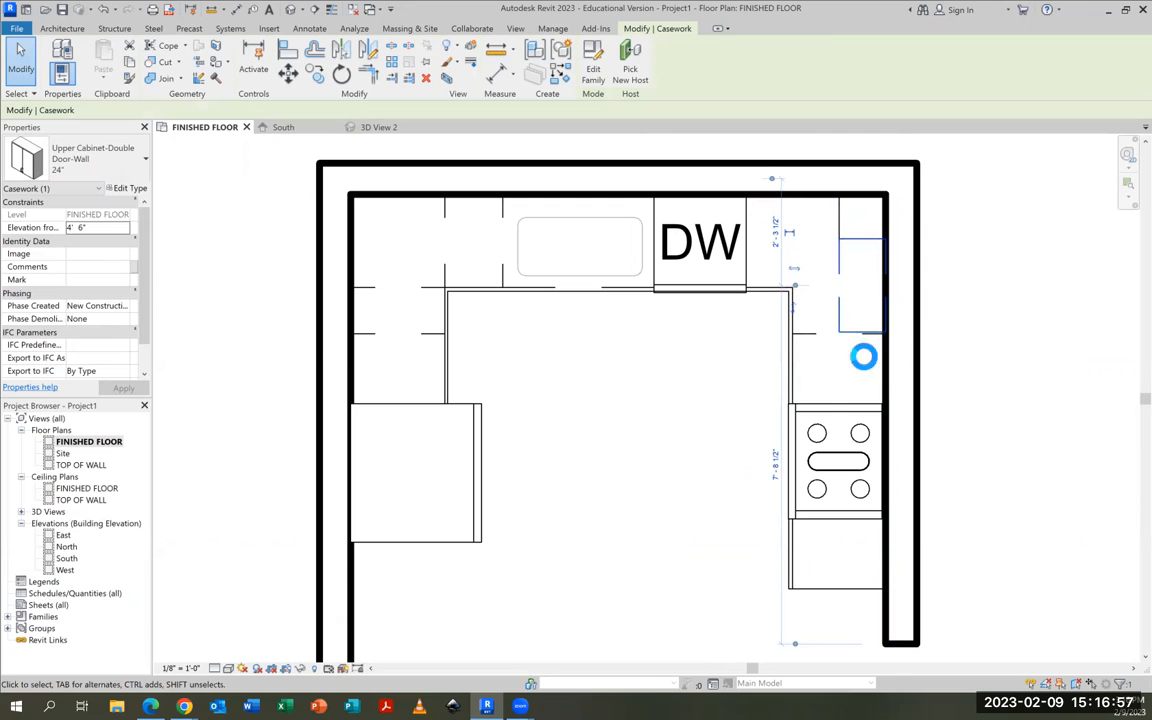
# Nudge the 24" double-door upper cabinet along the right wall until its lower edge lines up with the base cabinet edge
pyautogui.click(842, 236)
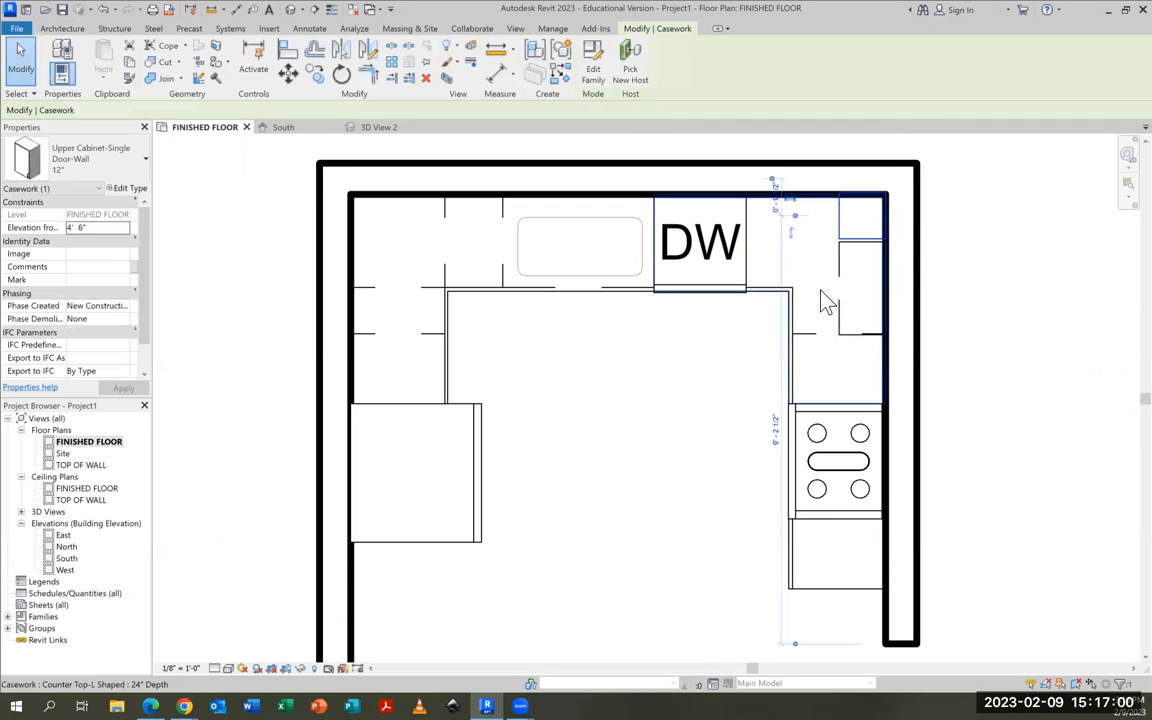
pyautogui.scroll(4, 868, 352)
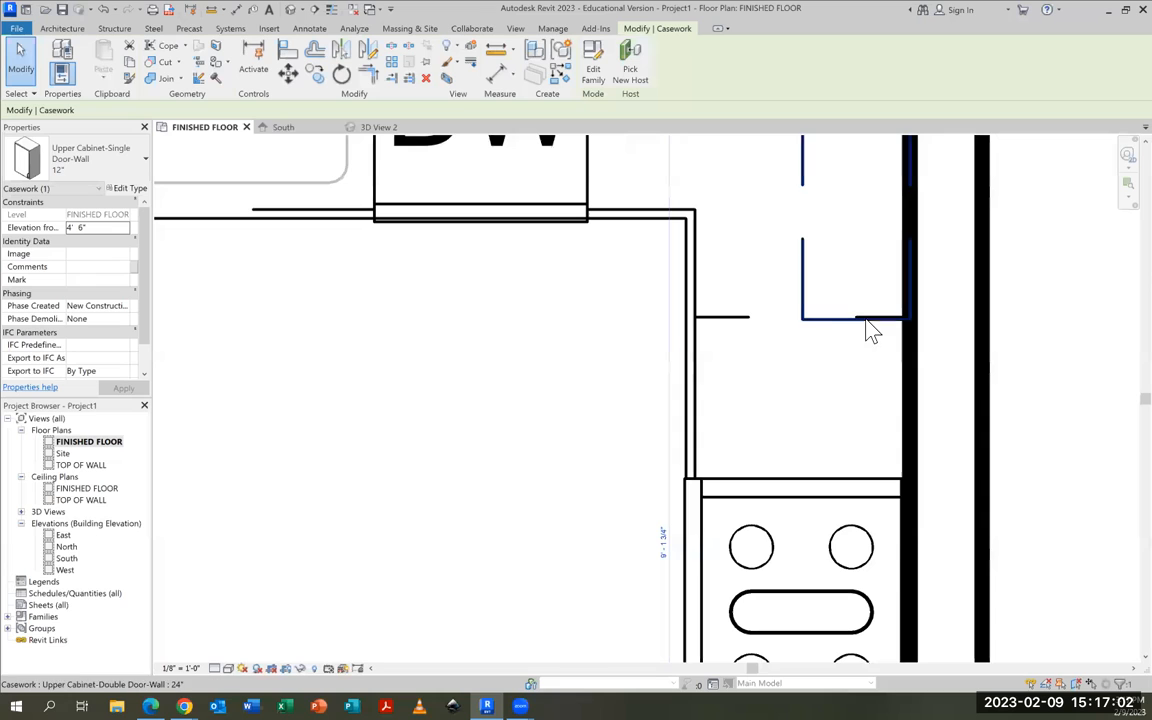
pyautogui.click(820, 320)
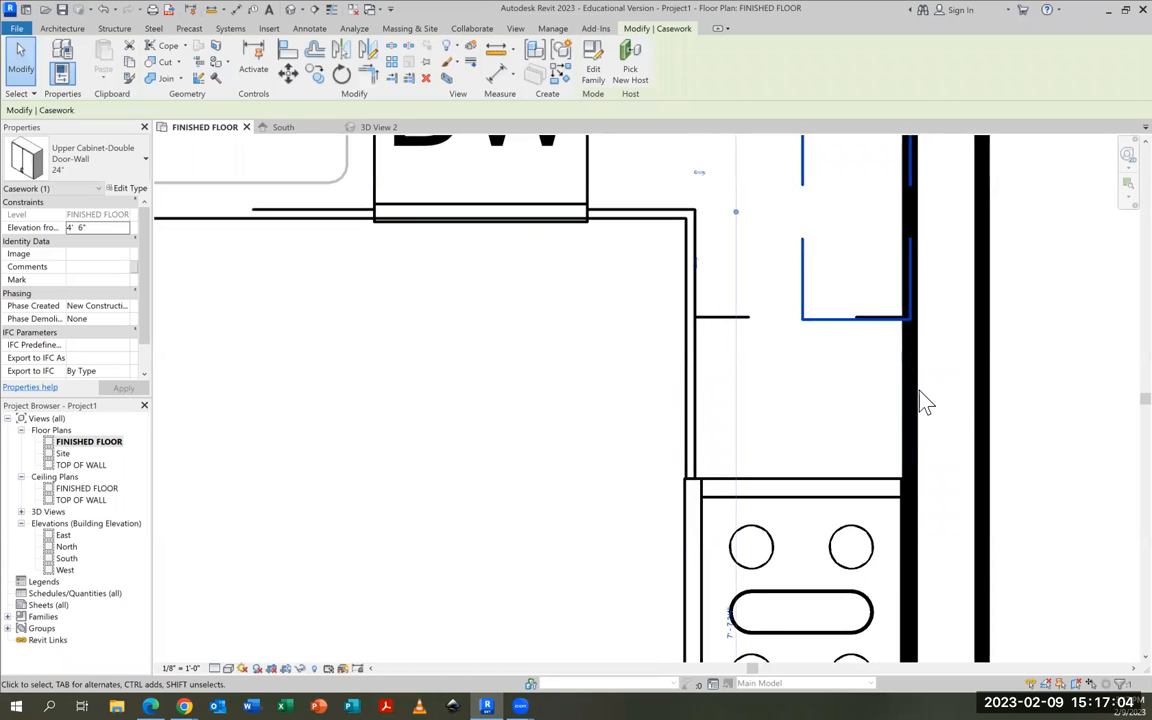
pyautogui.scroll(3, 851, 275)
pyautogui.scroll(-4, 858, 307)
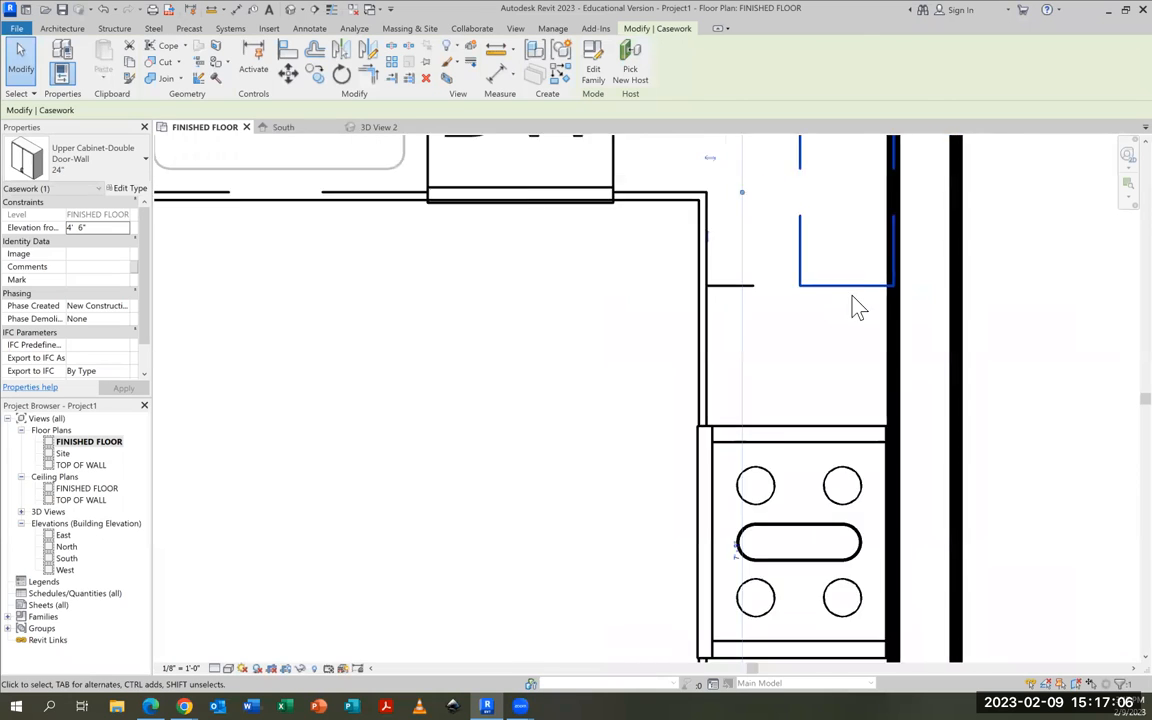
pyautogui.scroll(-4, 855, 307)
pyautogui.scroll(5, 840, 260)
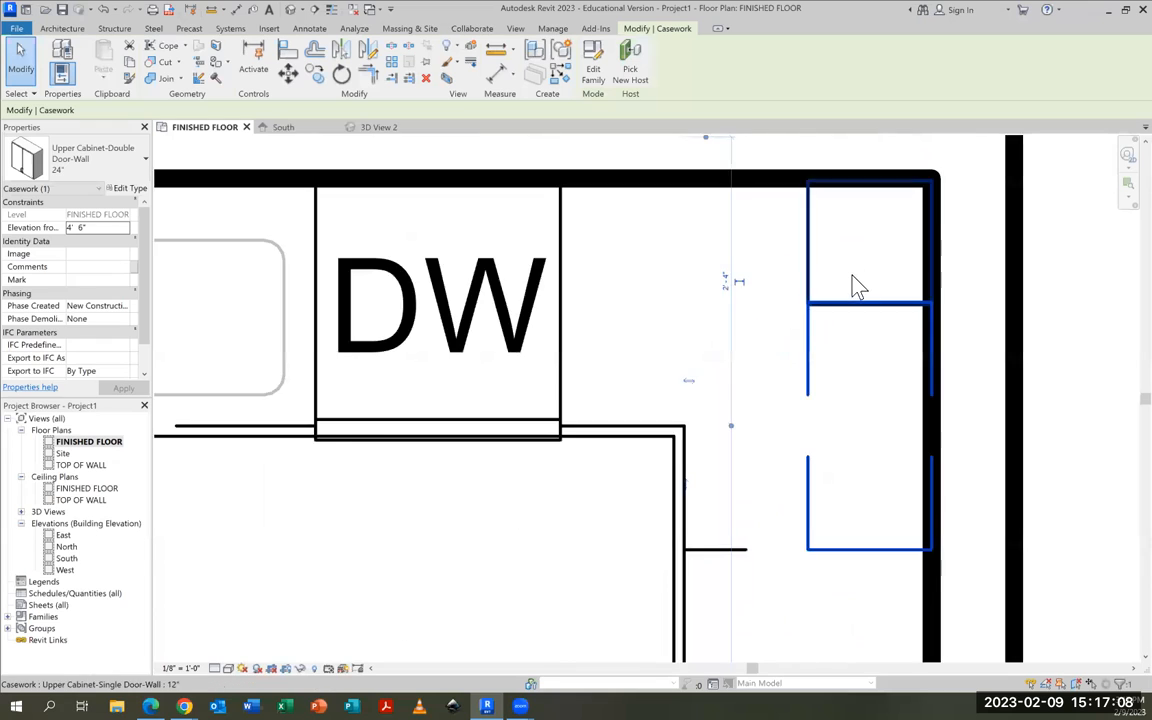
# Nudge the 12" corner upper cabinet up until it sits flush against the 24" double-door cabinet, and deselect it
pyautogui.scroll(2, 855, 287)
pyautogui.click(776, 288)
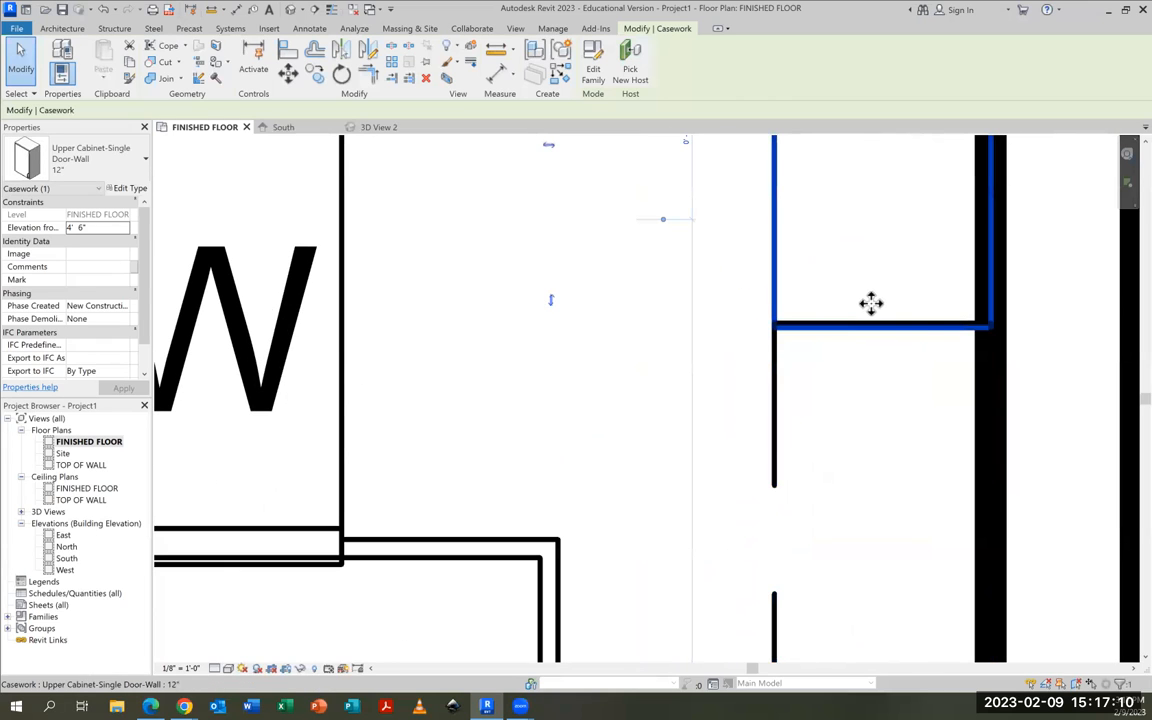
pyautogui.scroll(-1, 887, 337)
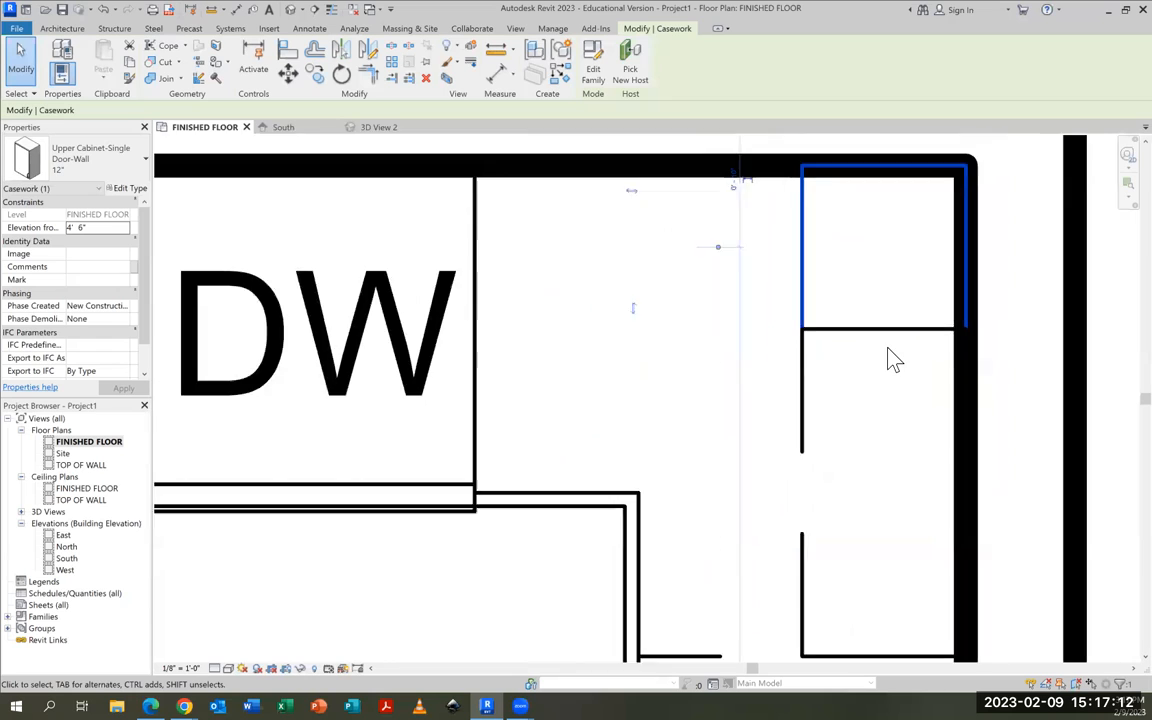
pyautogui.scroll(-2, 887, 348)
pyautogui.click(887, 408)
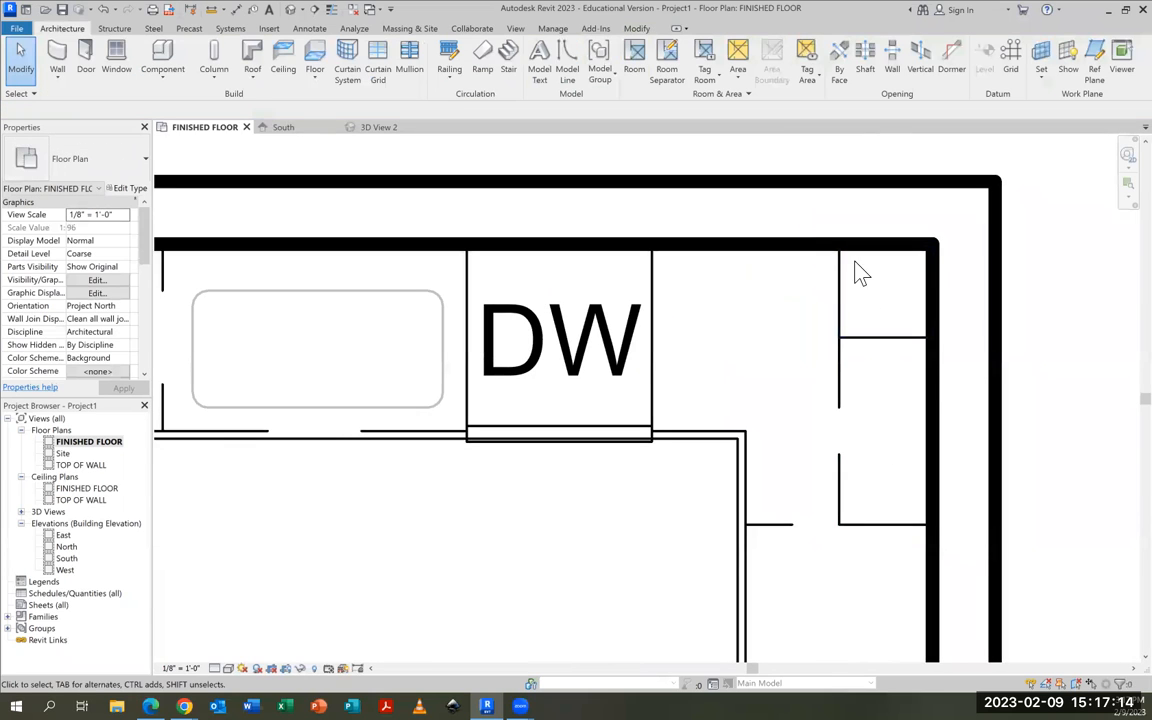
# Place an 18" single-door upper cabinet on the right wall between the 24" double-door cabinet and the range
pyautogui.moveTo(825, 576); pyautogui.dragTo(830, 390, button='middle')
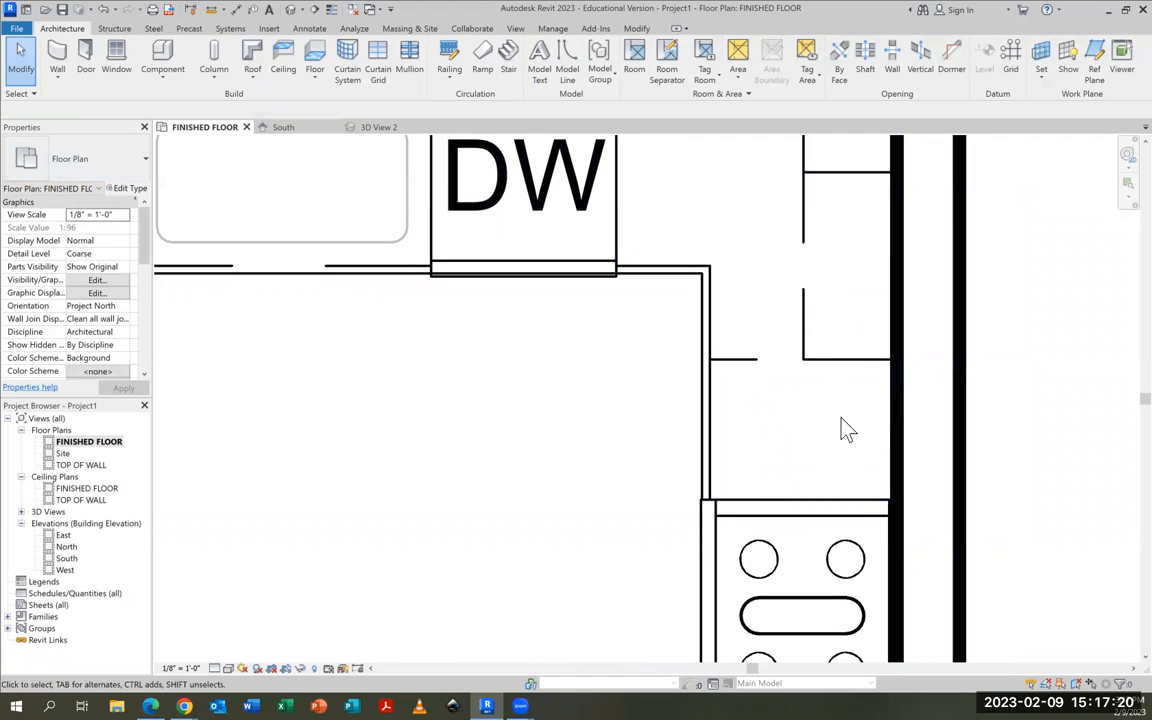
pyautogui.click(162, 58)
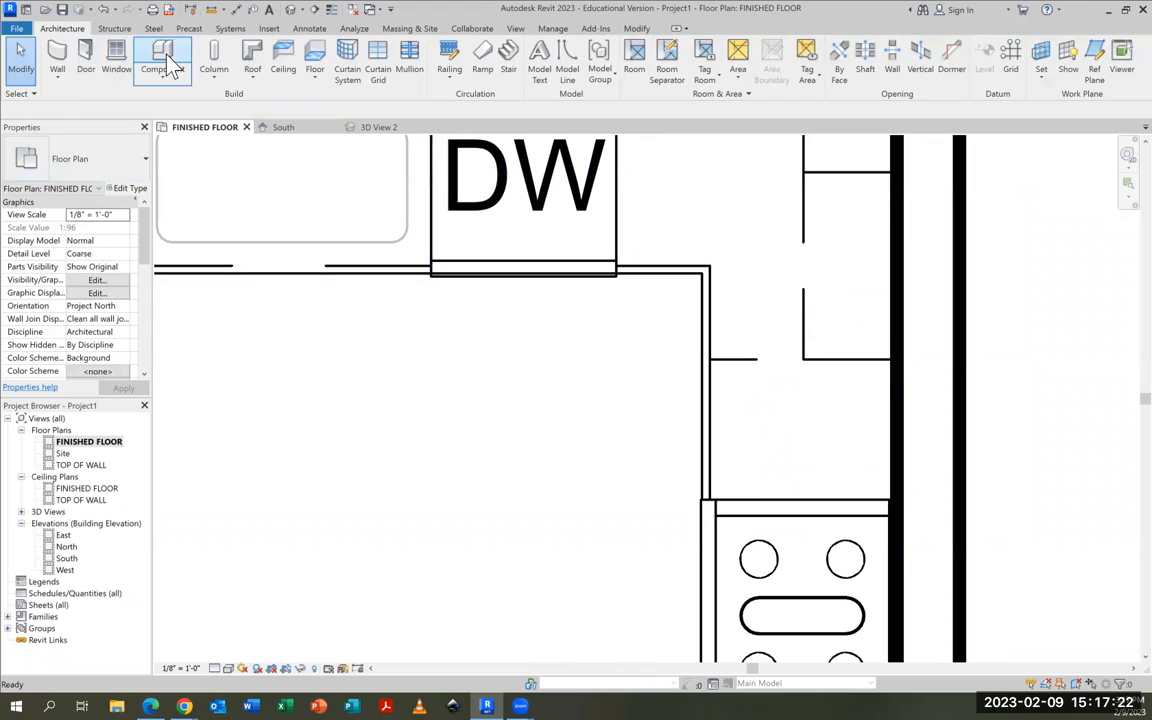
pyautogui.click(105, 165)
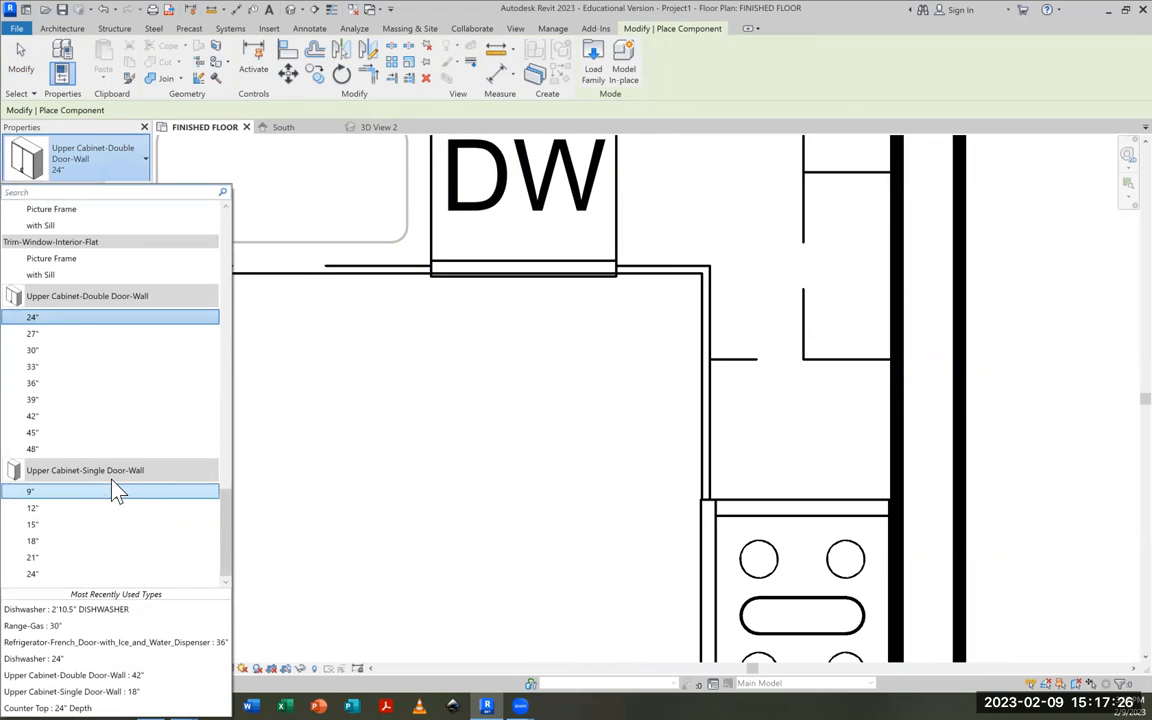
pyautogui.click(32, 541)
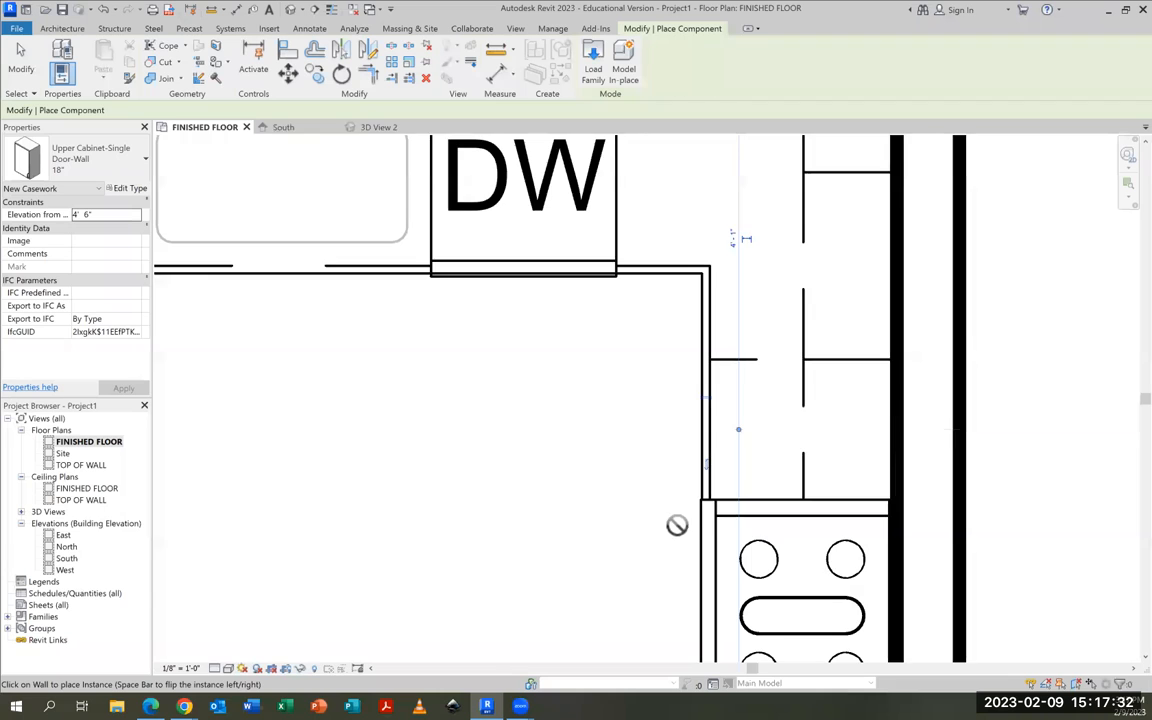
# Place a 30" double-door upper cabinet on the right wall directly over the range
pyautogui.scroll(-2, 676, 525)
pyautogui.moveTo(694, 545); pyautogui.dragTo(726, 391, button='middle')
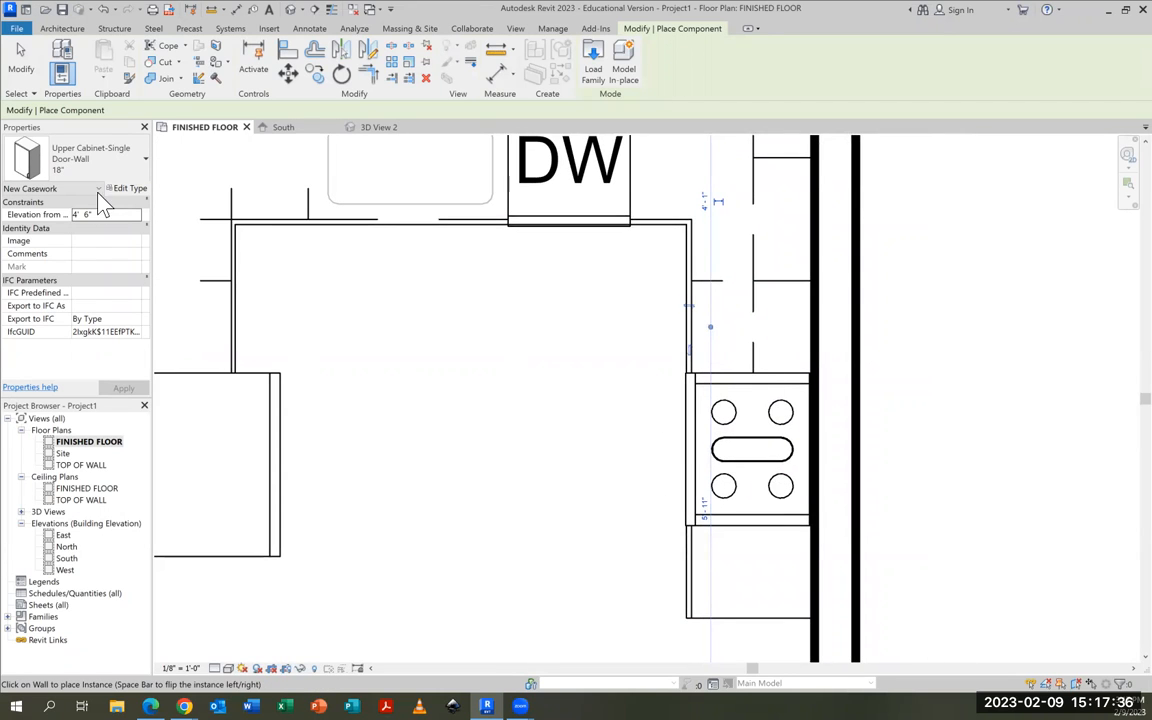
pyautogui.click(128, 165)
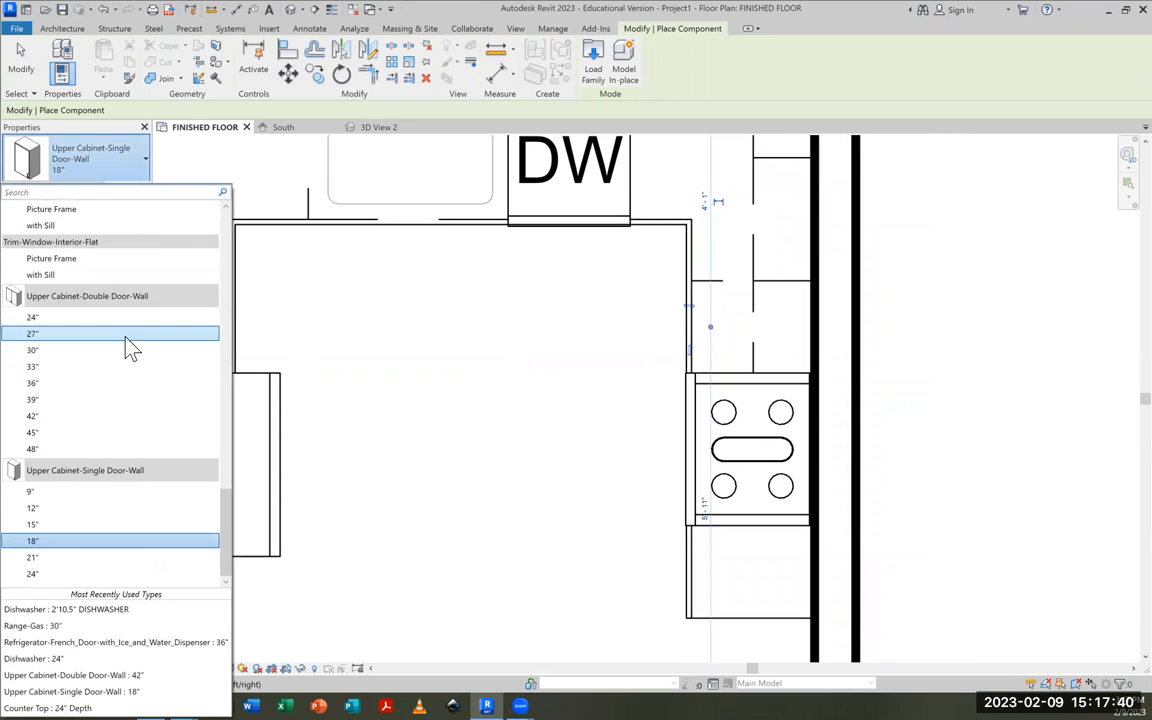
pyautogui.moveTo(80, 300)
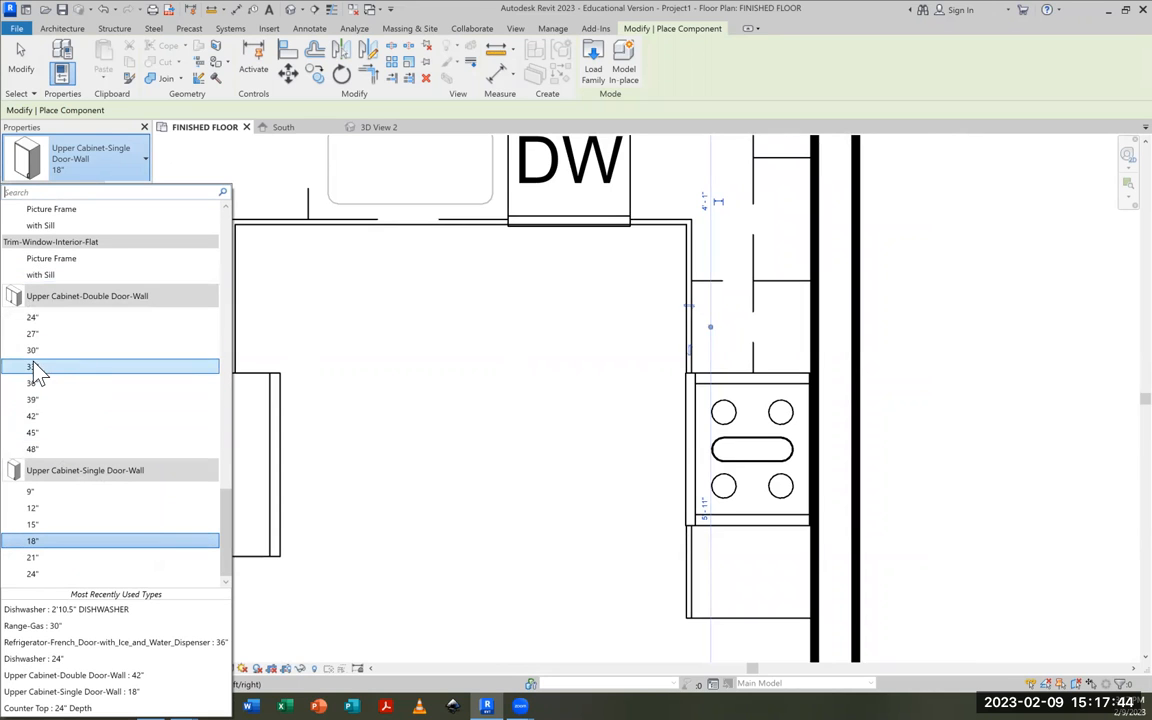
pyautogui.click(33, 350)
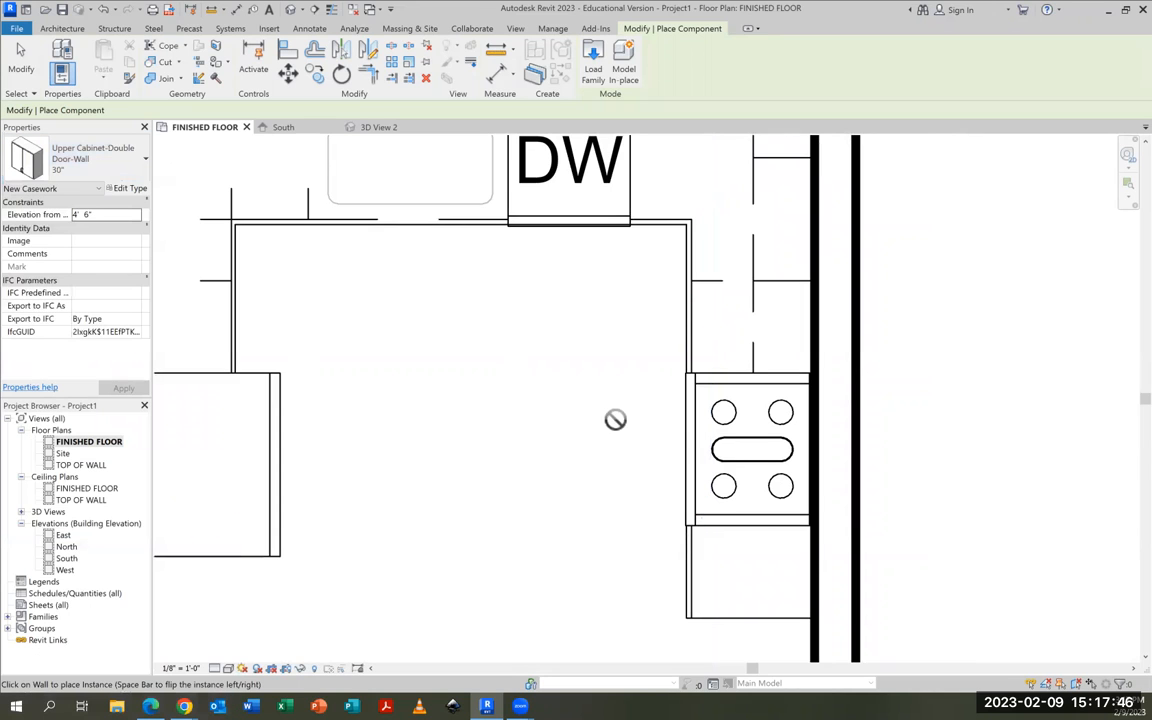
pyautogui.click(815, 450)
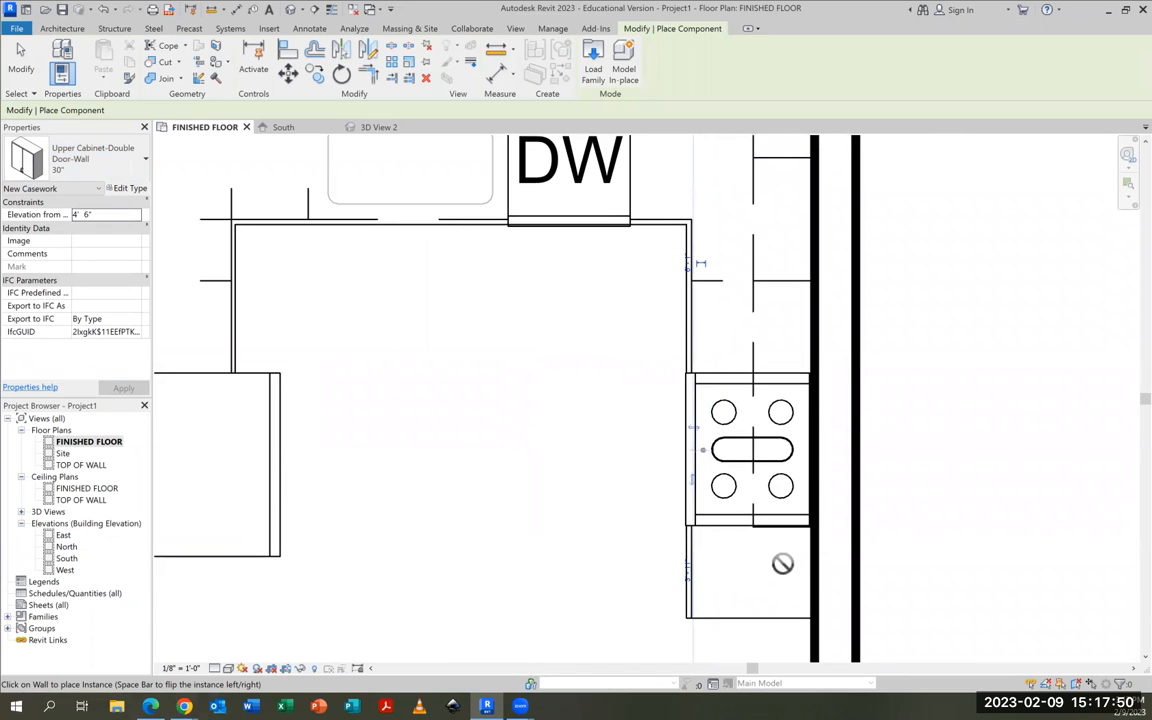
# Place an 18" single-door upper cabinet on the right wall over the base cabinet below the range, and finish placing components
pyautogui.click(111, 170)
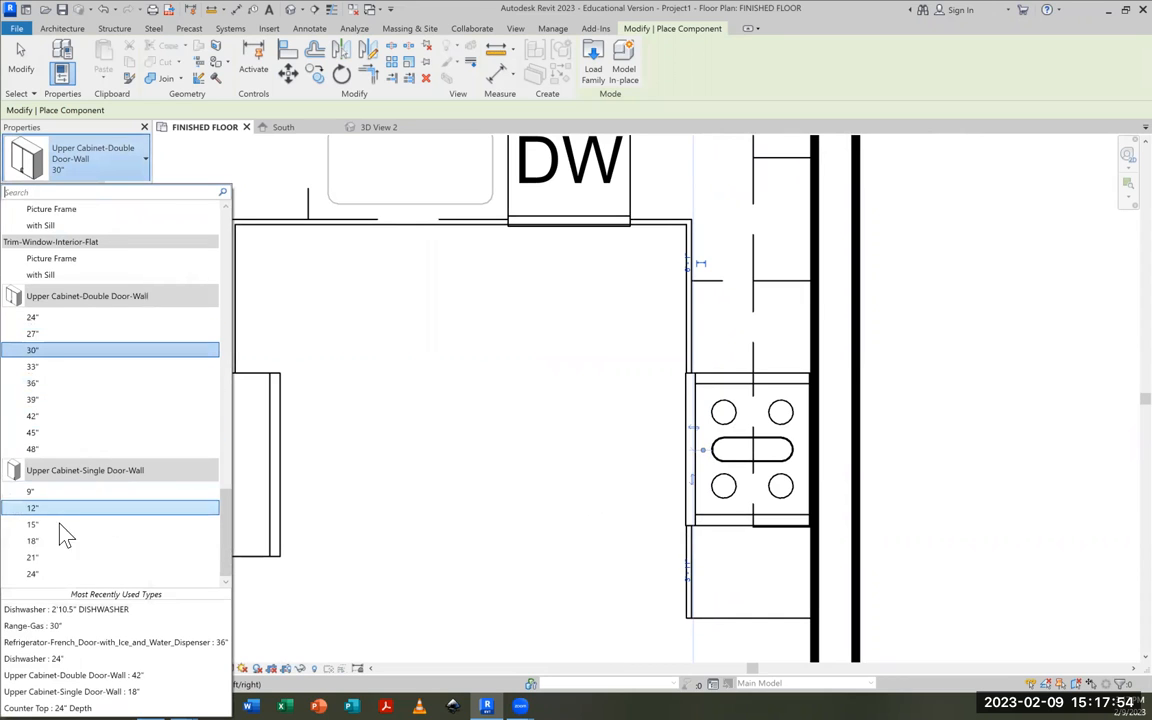
pyautogui.click(33, 541)
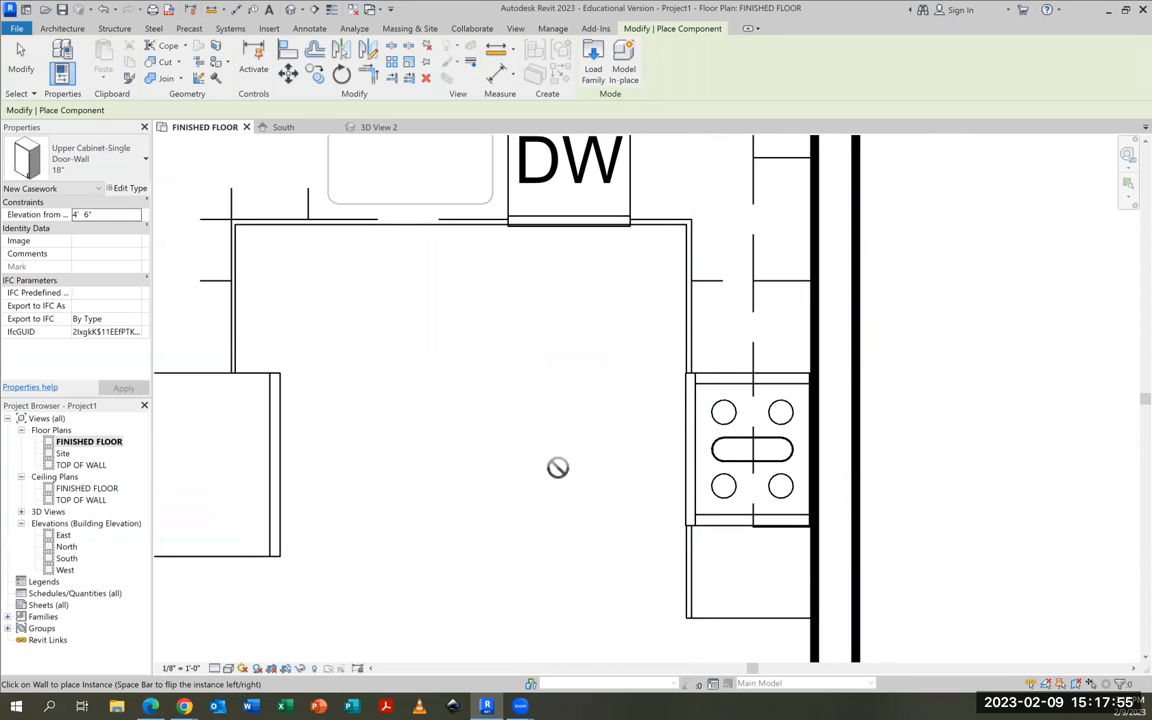
pyautogui.click(813, 572)
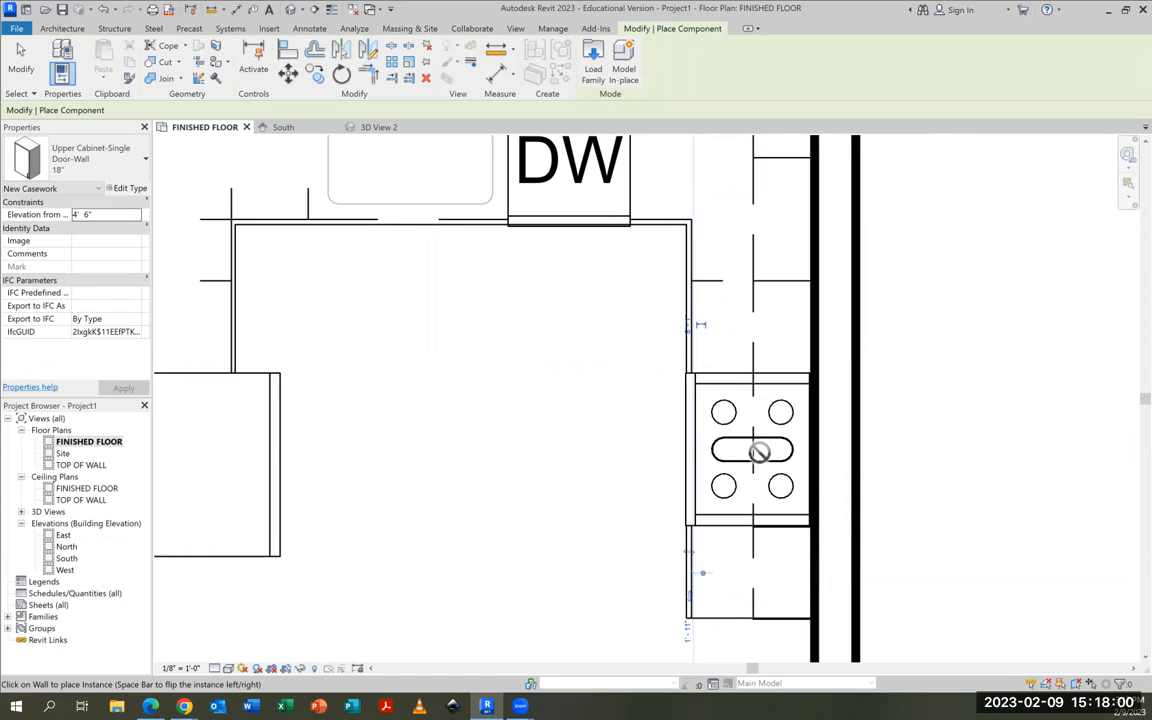
pyautogui.press('Escape')
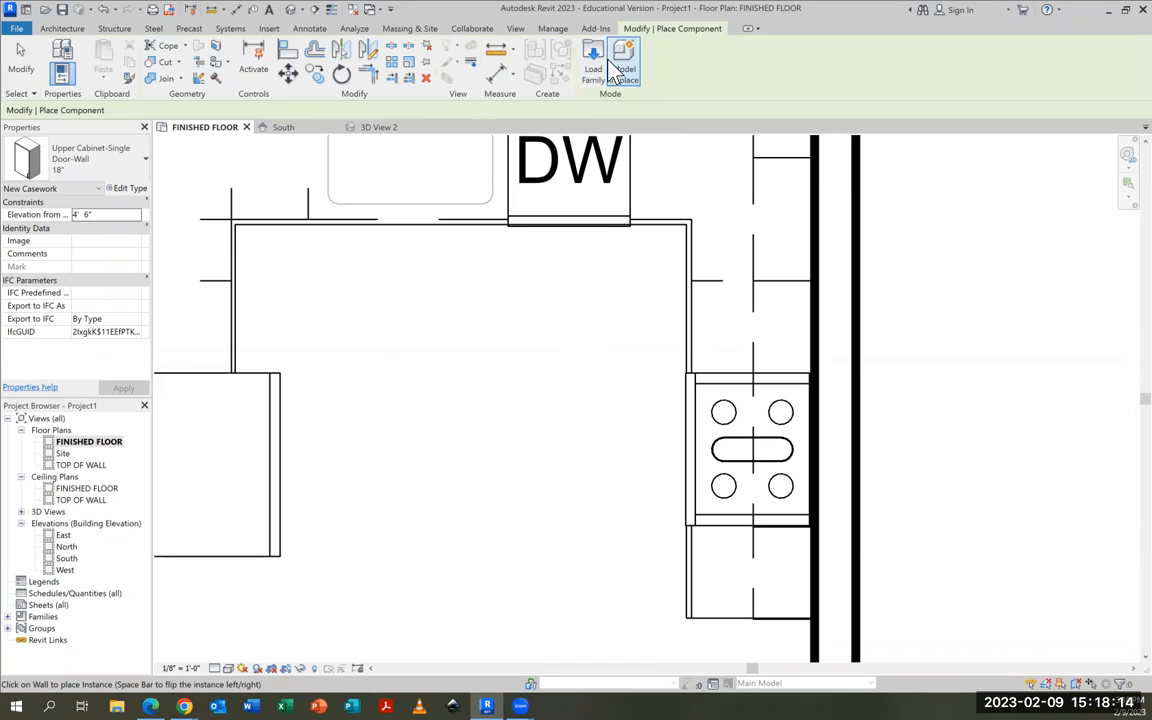
# Create a camera view from outside the kitchen's open lower-left side, aimed past the range at the right wall
pyautogui.click(301, 9)
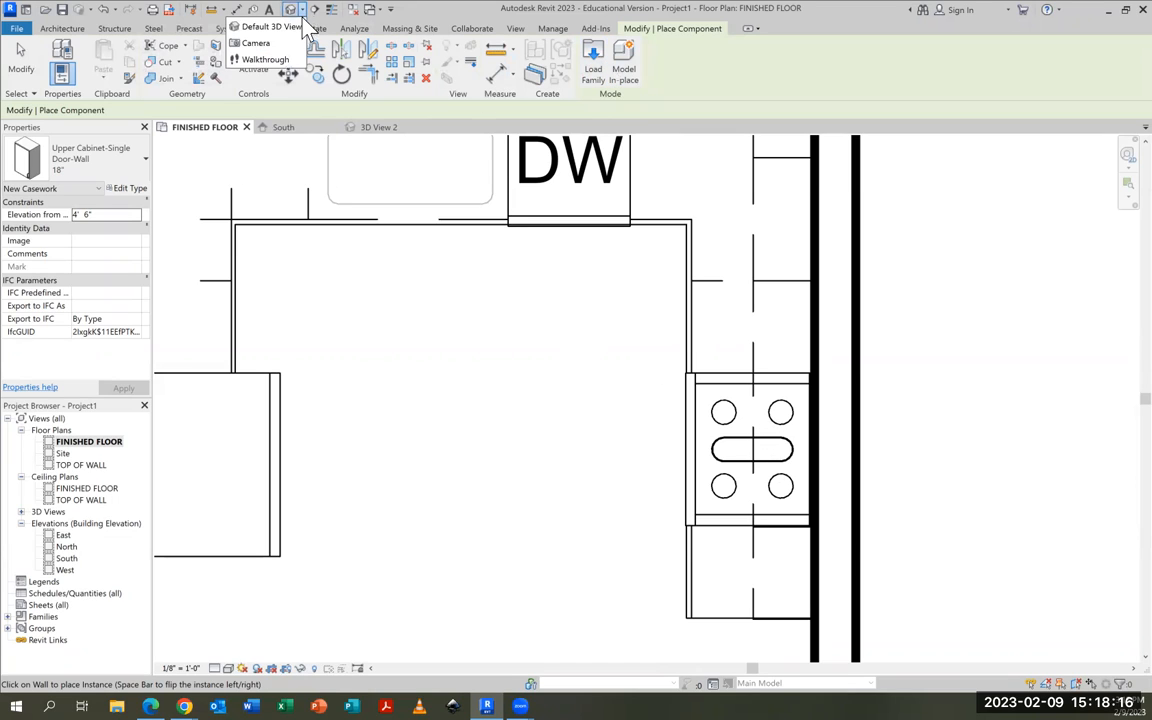
pyautogui.click(265, 45)
pyautogui.scroll(-3, 482, 533)
pyautogui.moveTo(491, 547); pyautogui.dragTo(505, 361, button='middle')
pyautogui.click(361, 577)
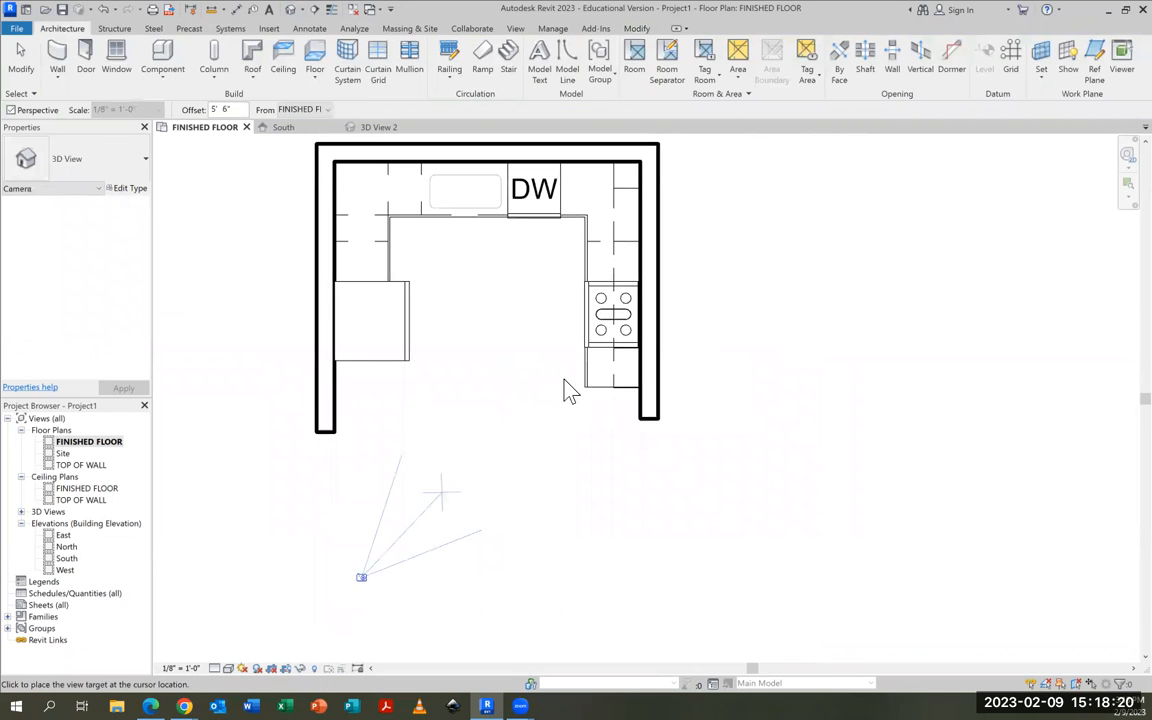
pyautogui.click(687, 254)
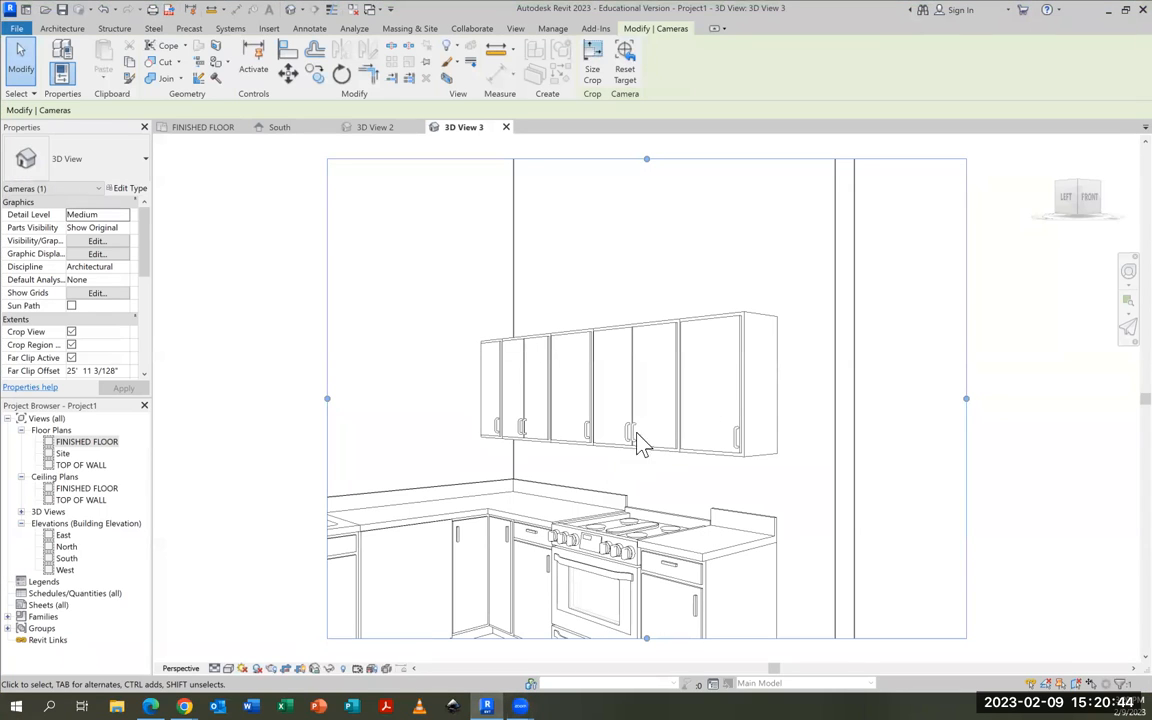
# Return to the FINISHED FLOOR plan and close the new camera view
pyautogui.click(203, 128)
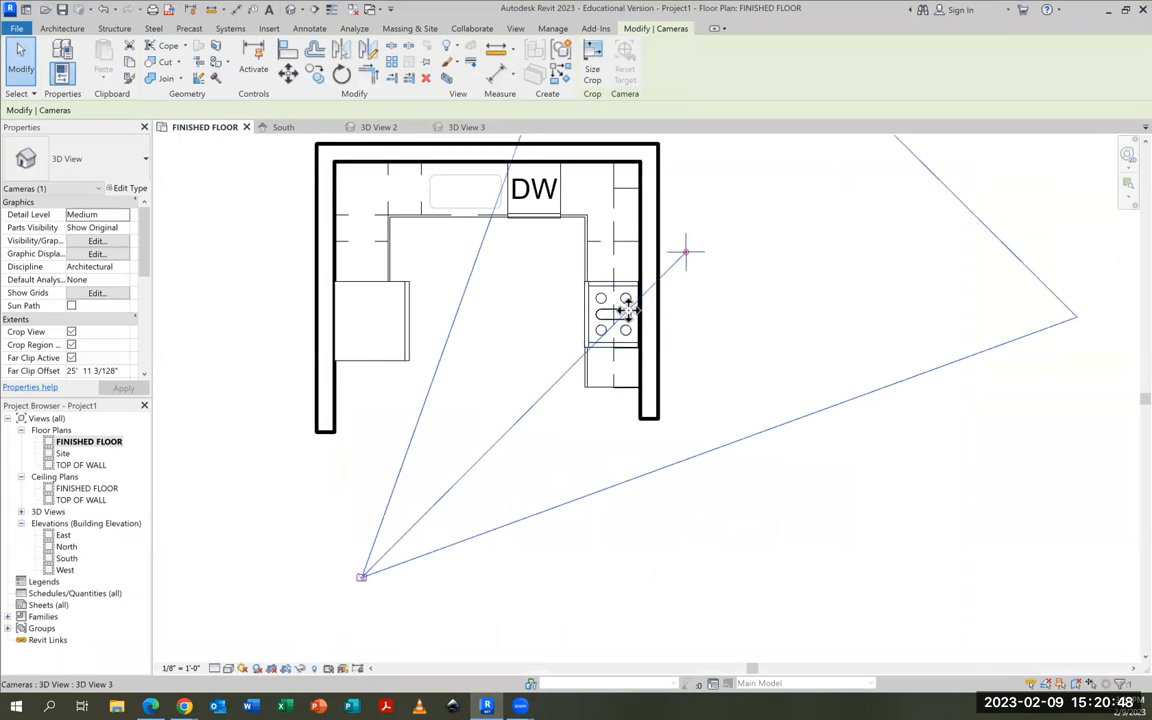
pyautogui.scroll(3, 630, 315)
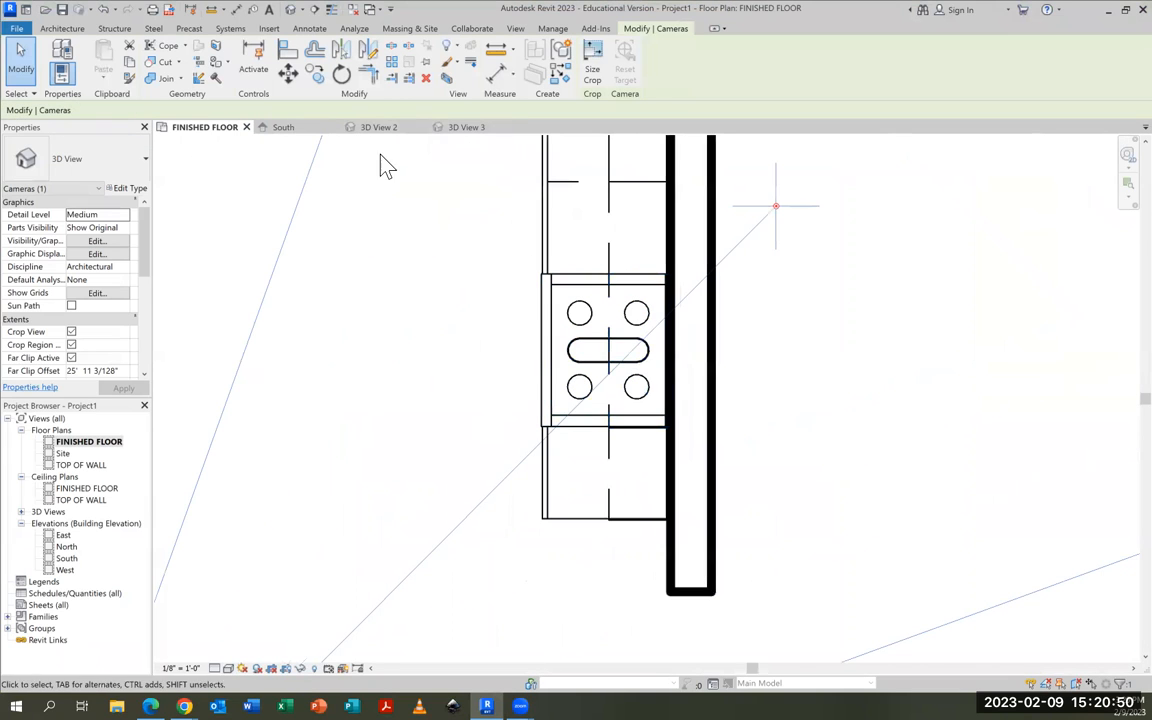
pyautogui.click(510, 128)
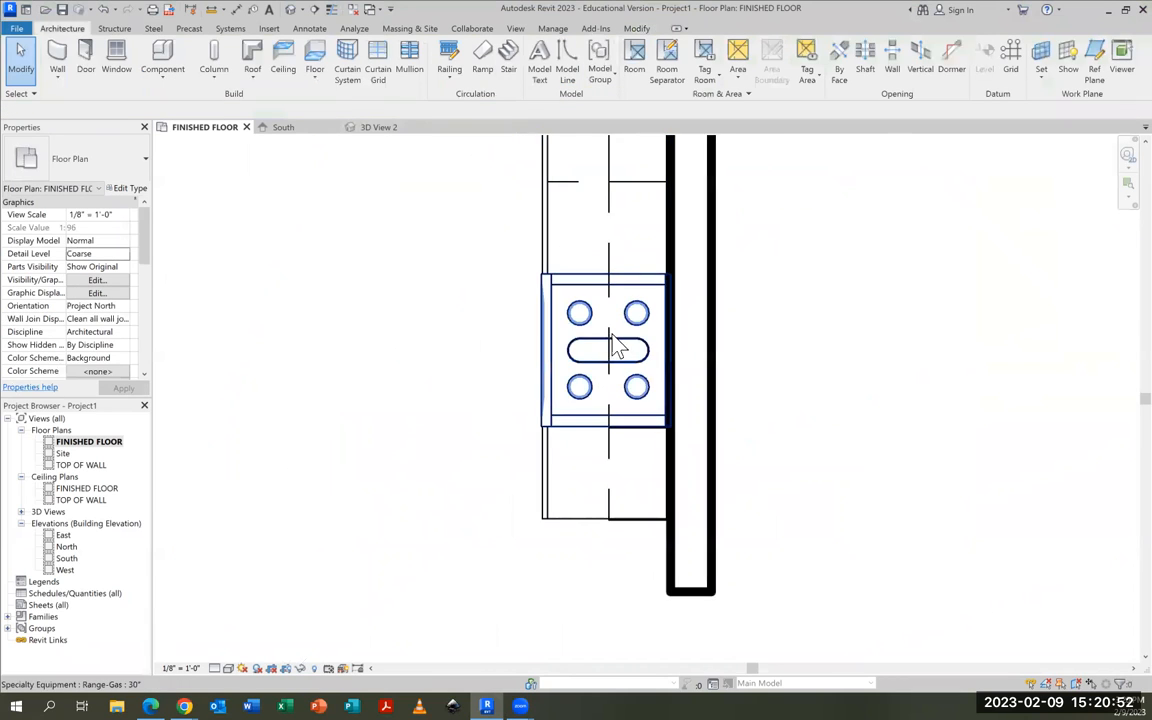
# Duplicate the type of the 30" double-door upper cabinet over the range as 30" OVER RANGE
pyautogui.scroll(2, 612, 345)
pyautogui.click(614, 348)
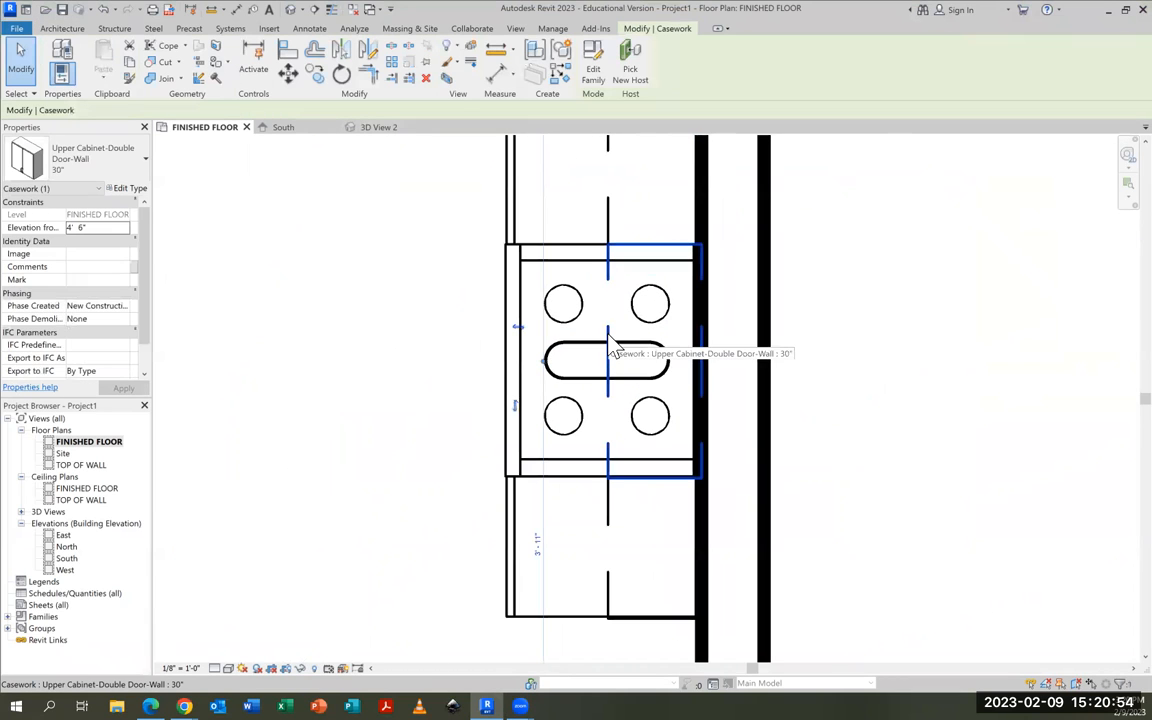
pyautogui.click(127, 190)
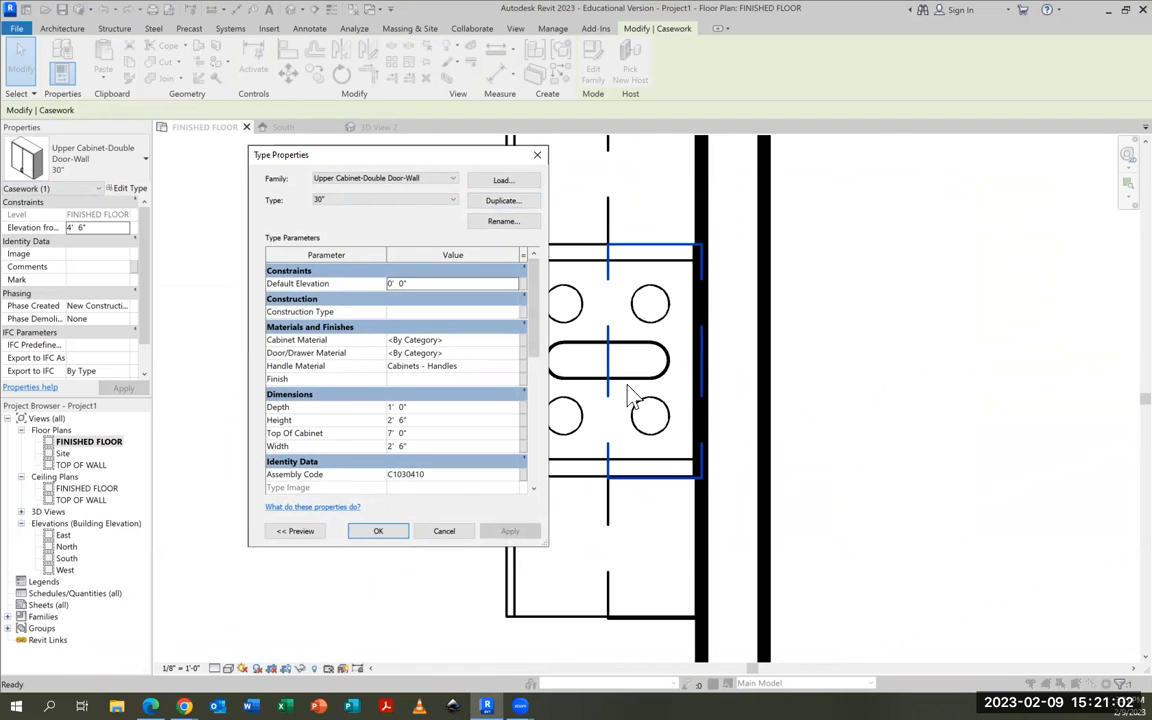
pyautogui.click(500, 222)
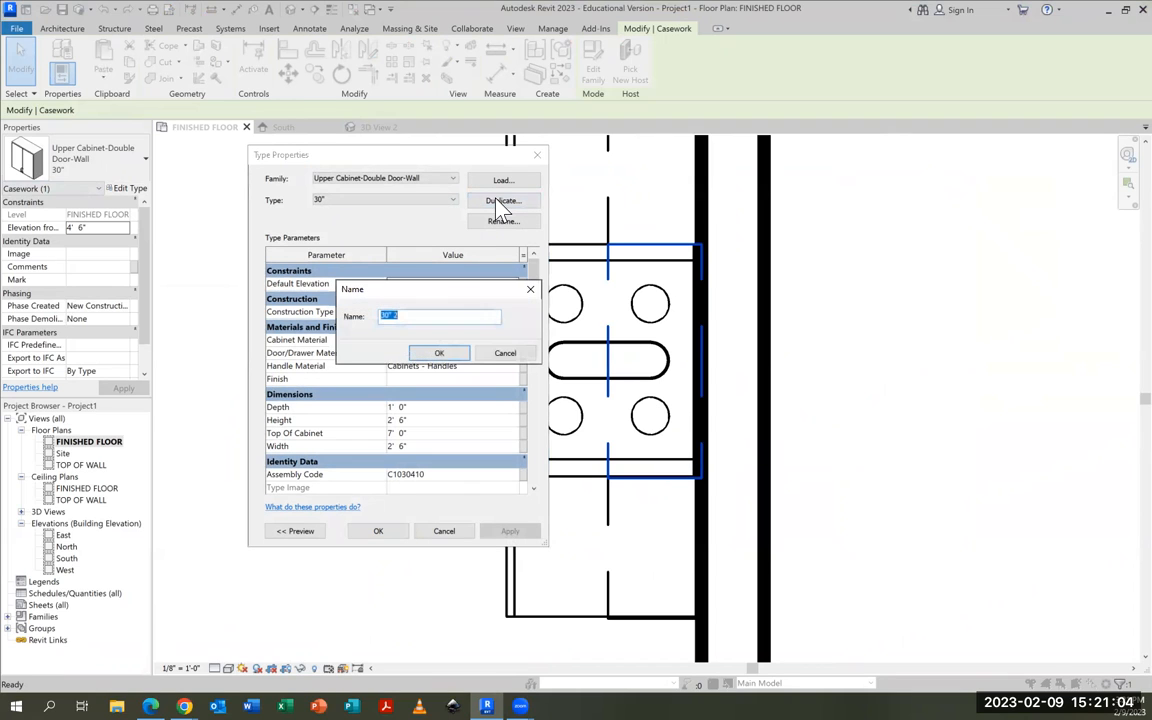
pyautogui.write('30')
pyautogui.click(446, 353)
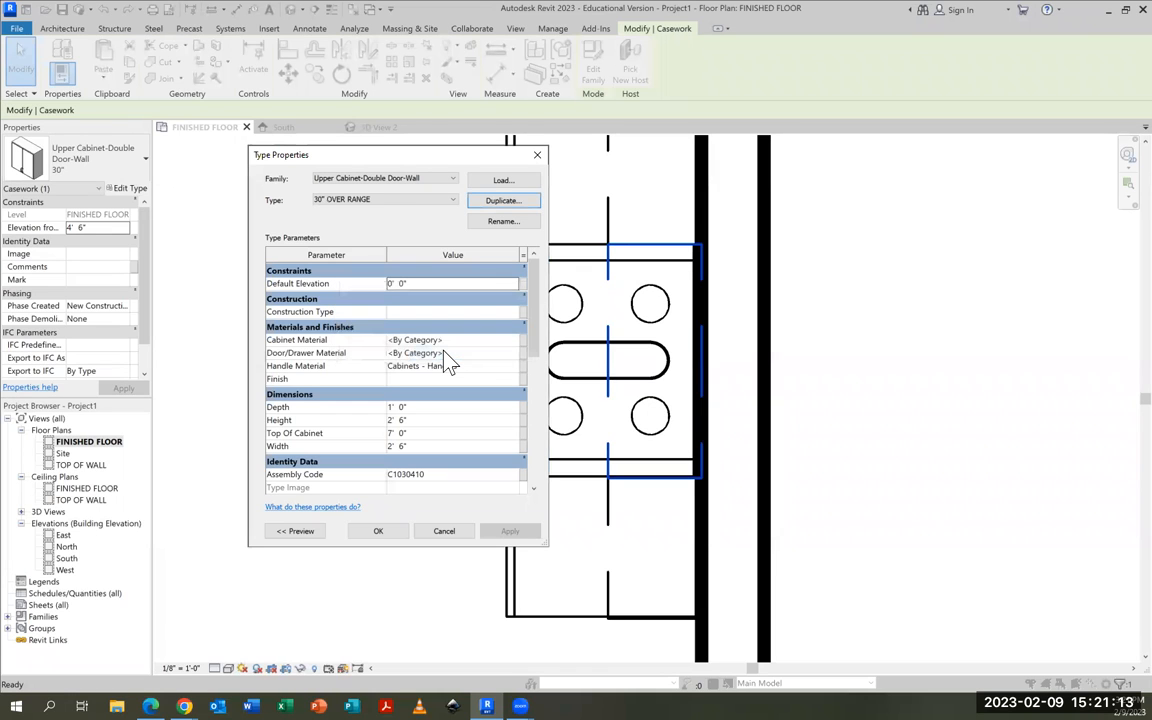
# Set the 30" OVER RANGE type's Height to 1' 0" and apply it to the cabinet
pyautogui.doubleClick(401, 420)
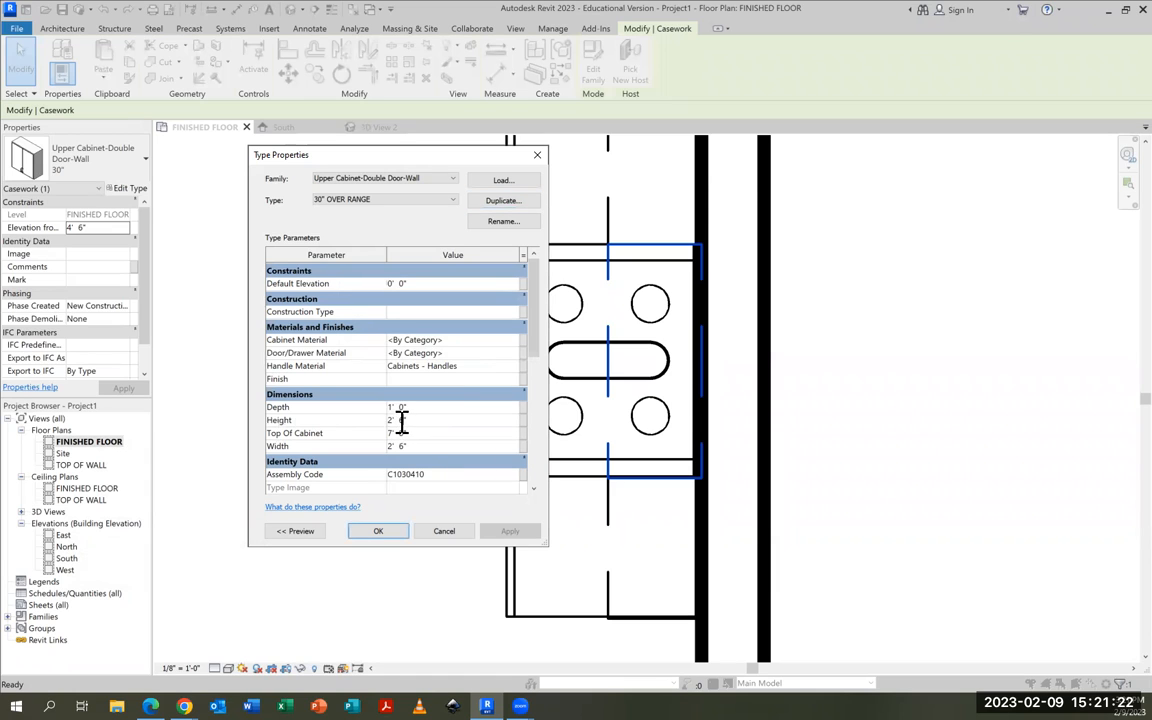
pyautogui.write('0')
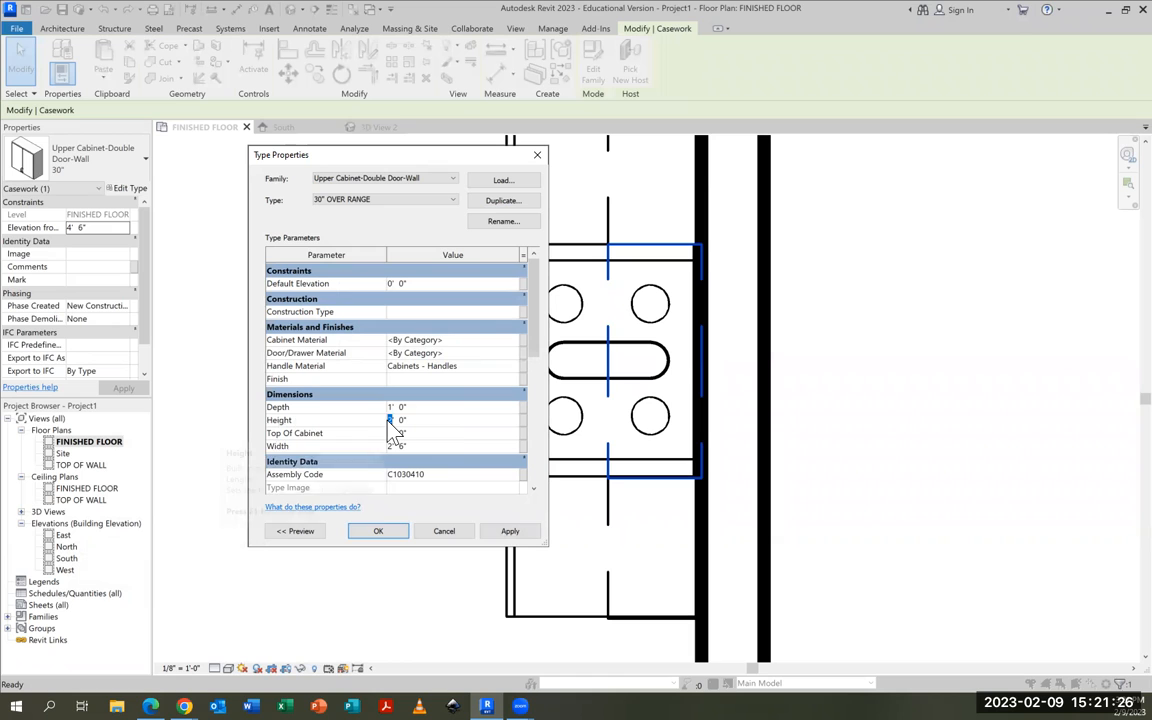
pyautogui.click(510, 531)
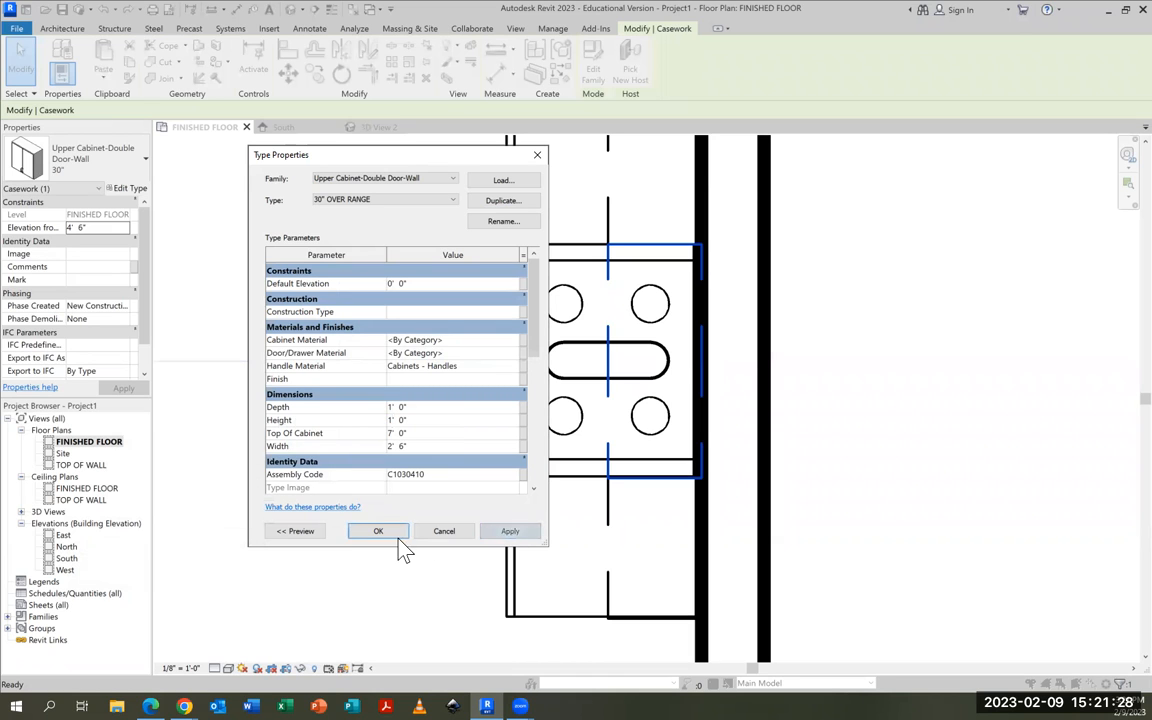
pyautogui.click(380, 532)
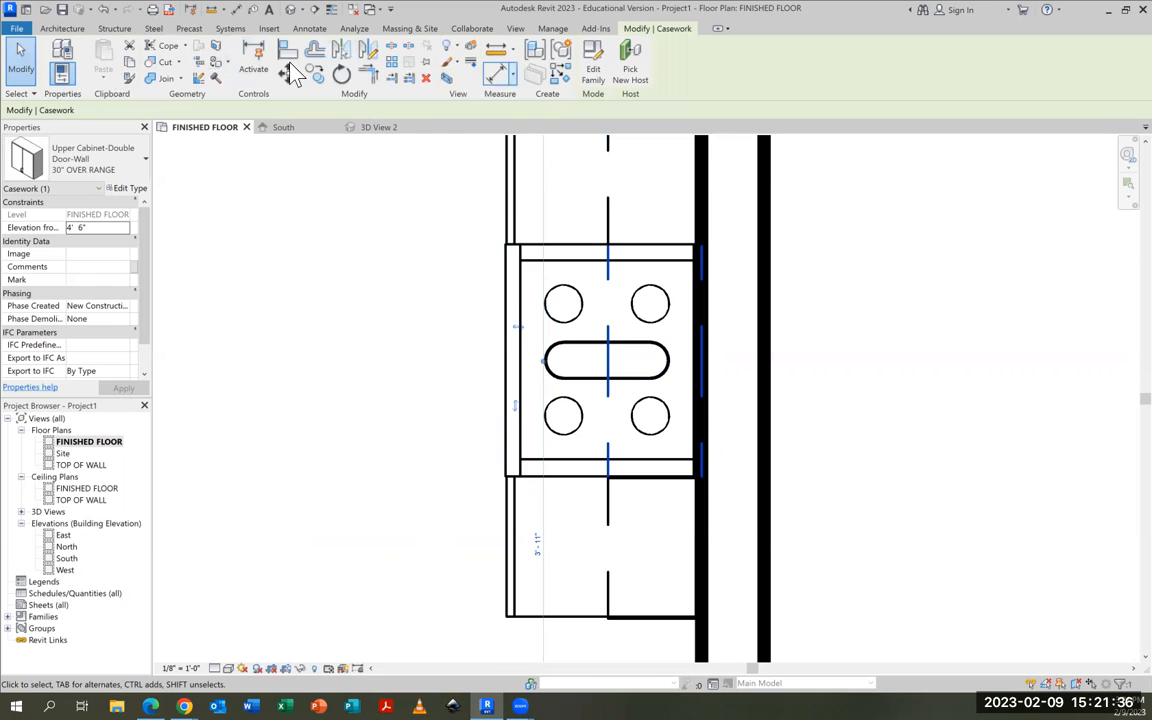
# Create a camera view from the kitchen's open lower-left side, aimed past the range beyond the right wall
pyautogui.click(303, 10)
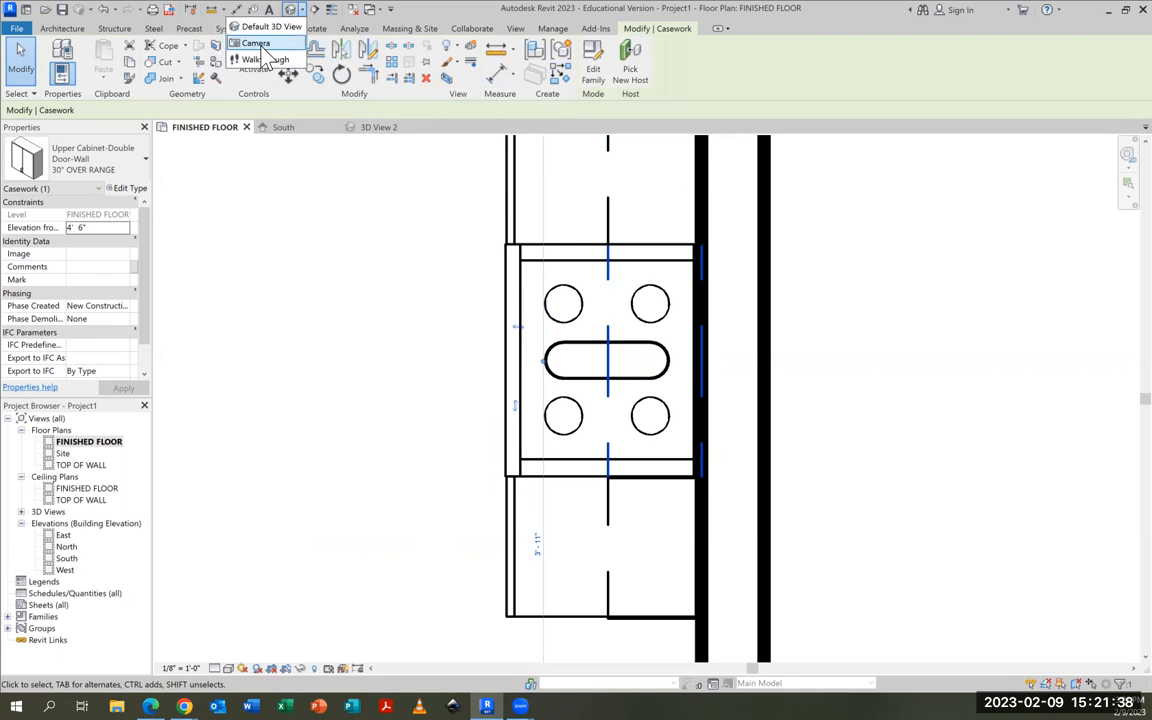
pyautogui.click(250, 42)
pyautogui.scroll(-3, 380, 296)
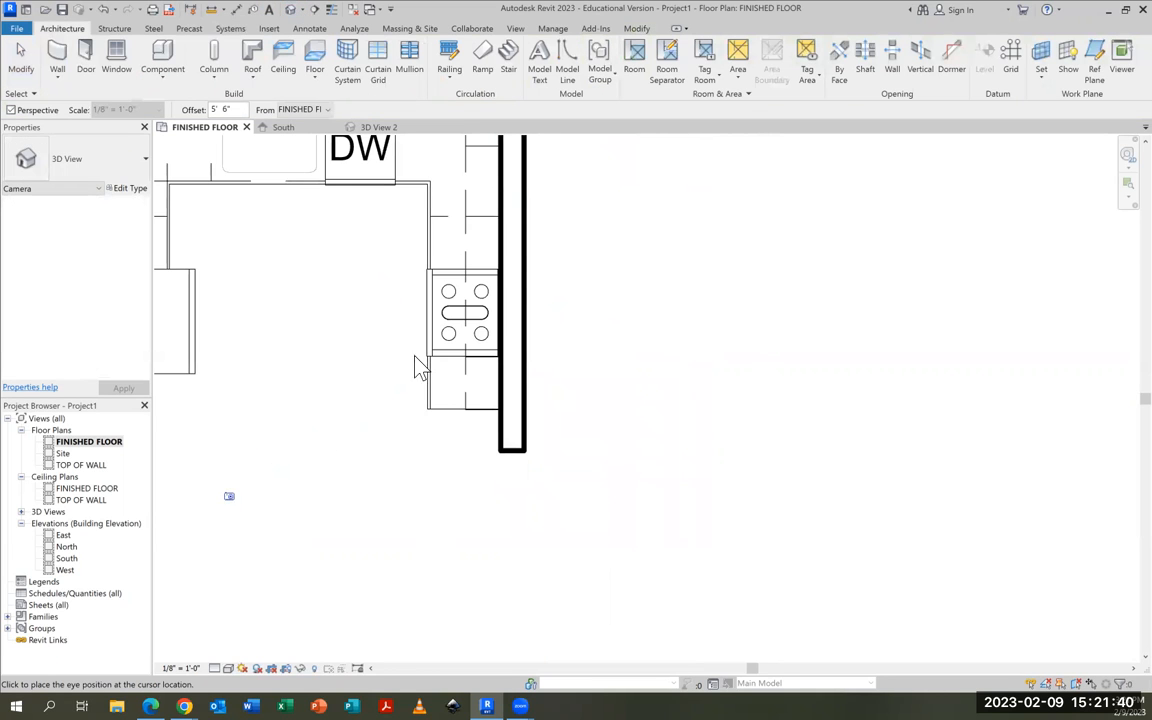
pyautogui.click(535, 283)
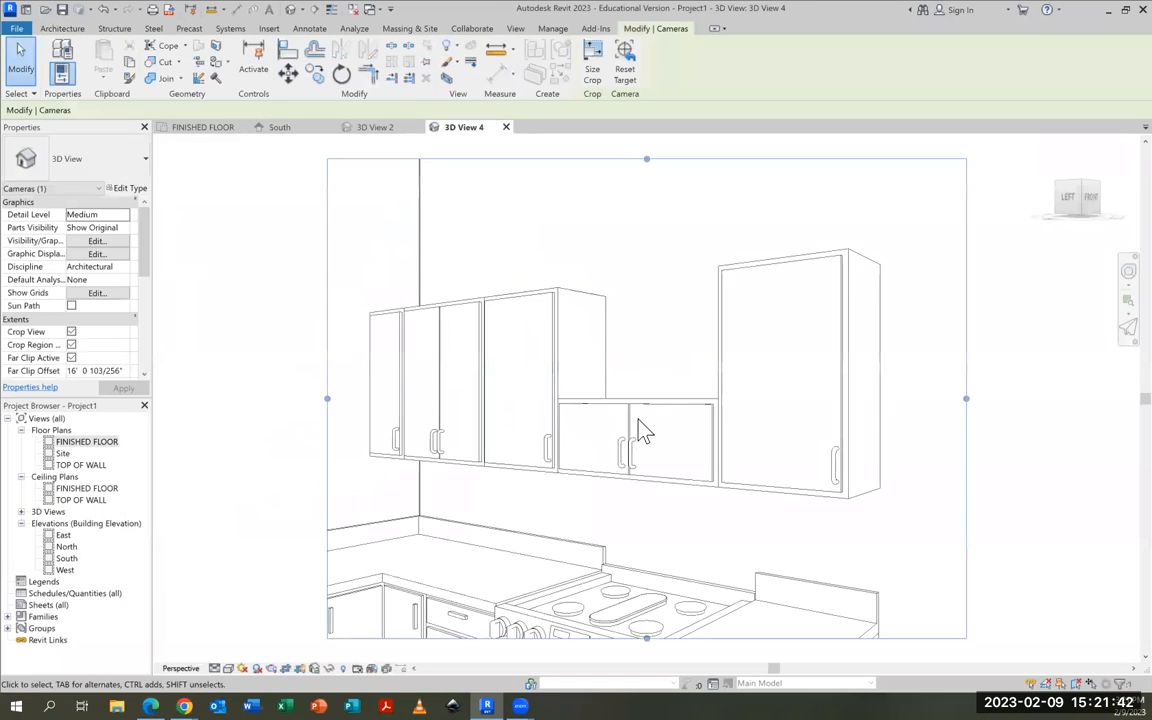
# Raise the 30" OVER RANGE cabinet to an elevation of 6' 0", level with the tops of the adjacent upper cabinets
pyautogui.click(633, 445)
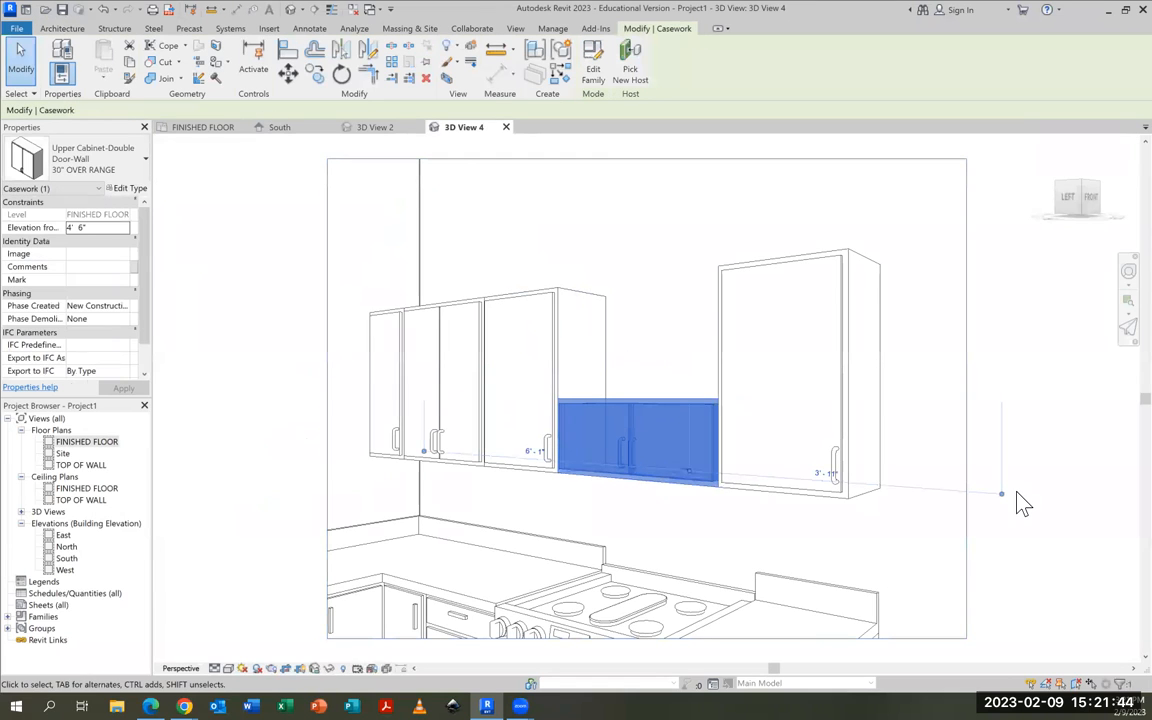
pyautogui.press('Up')
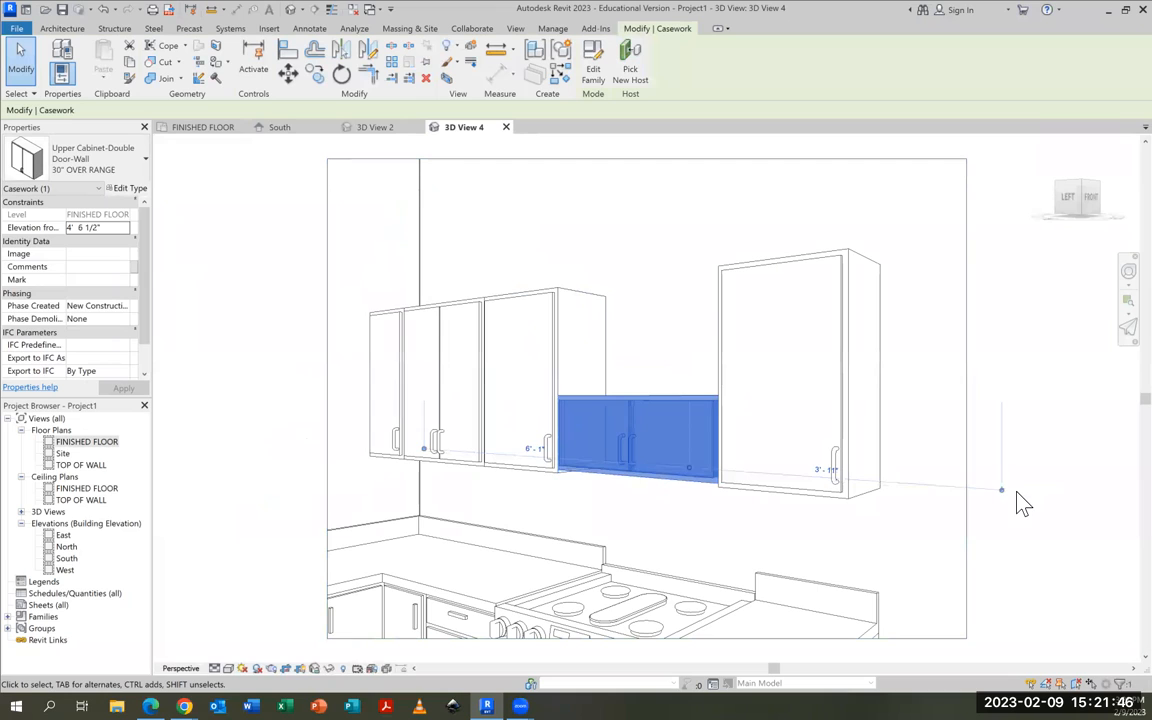
pyautogui.press('Up')
pyautogui.press('Up')
pyautogui.press('Up')
pyautogui.press('Up')
pyautogui.press('Up')
pyautogui.press('Up')
pyautogui.press('Up')
pyautogui.press('Up')
pyautogui.press('Up')
pyautogui.press('Up')
pyautogui.press('Up')
pyautogui.press('Up')
pyautogui.press('Up')
pyautogui.press('Up')
pyautogui.press('Up')
pyautogui.press('Up')
pyautogui.press('Up')
pyautogui.press('Up')
pyautogui.press('Up')
pyautogui.press('Up')
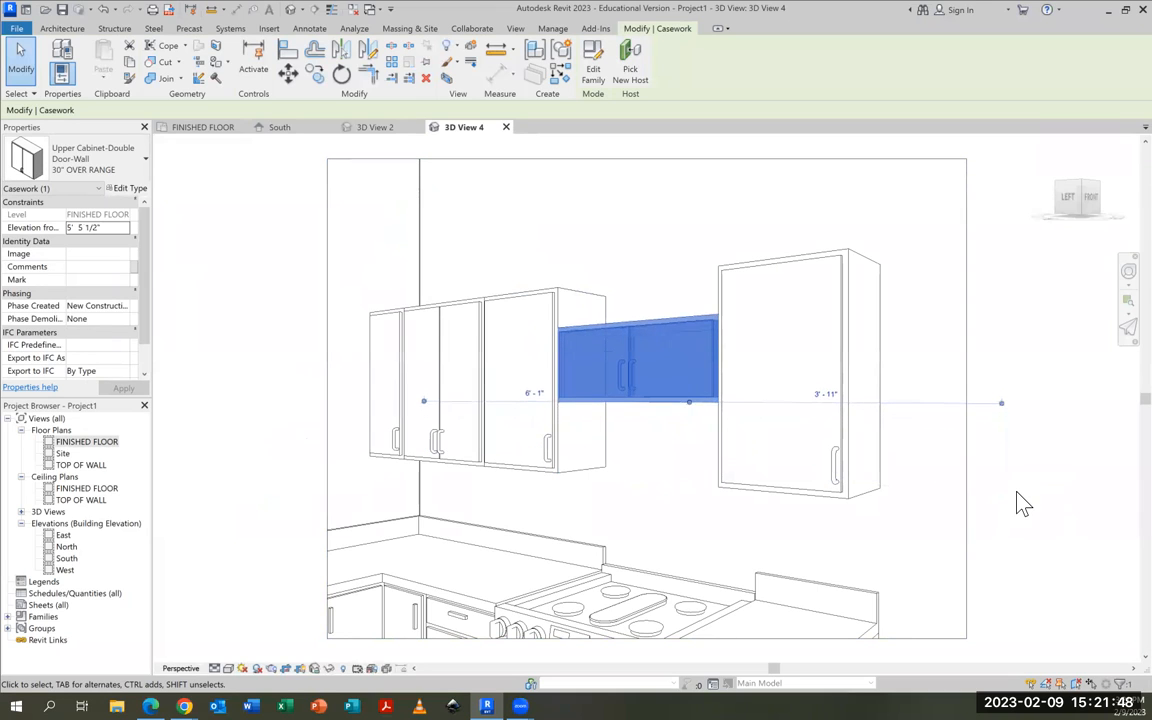
pyautogui.press('Up')
pyautogui.press('Up')
pyautogui.press('Up')
pyautogui.press('Up')
pyautogui.press('Up')
pyautogui.press('Up')
pyautogui.press('Up')
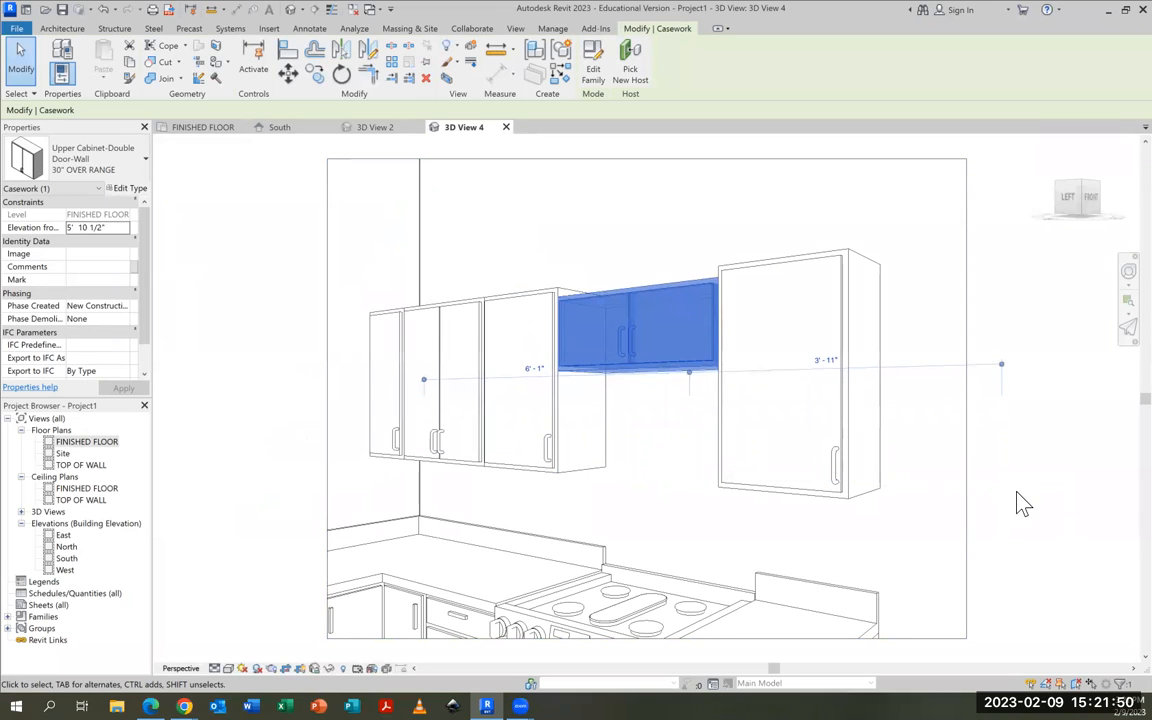
pyautogui.press('Up')
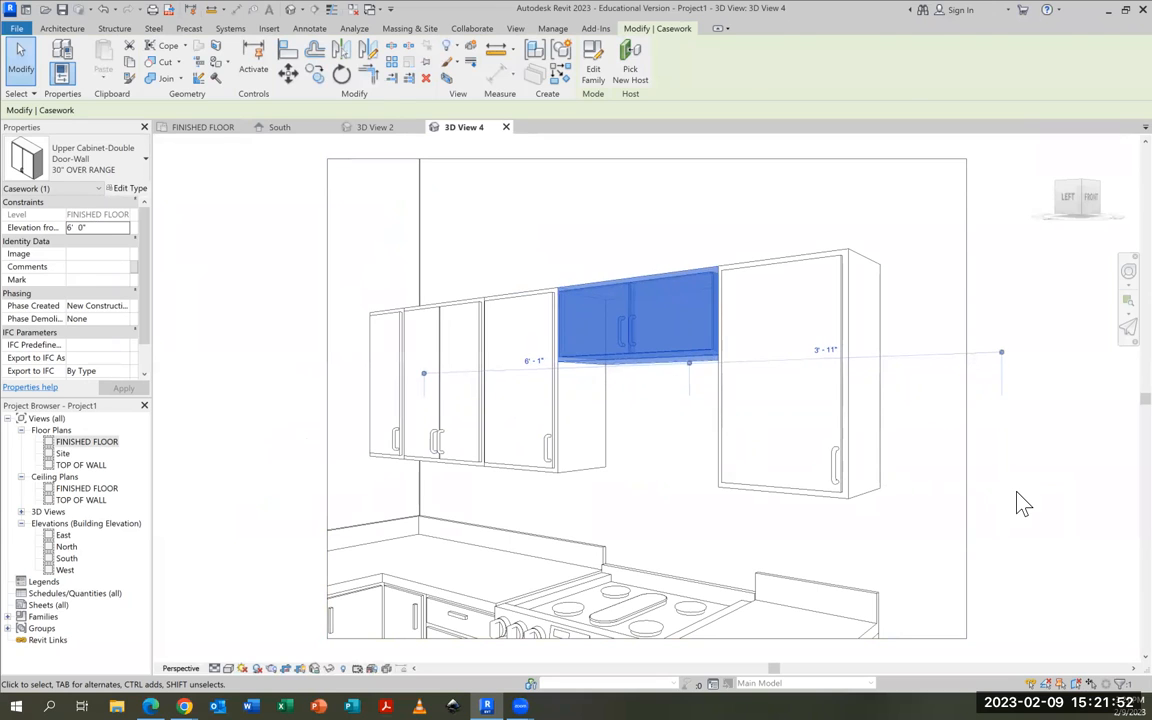
pyautogui.click(1018, 503)
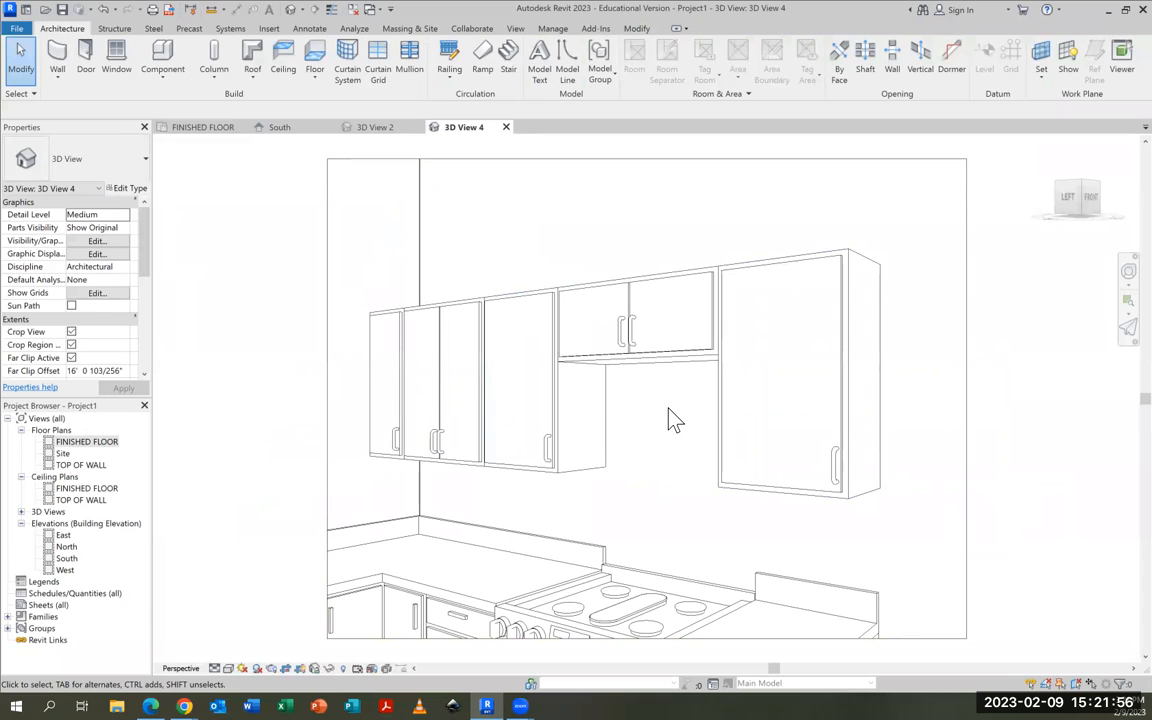
# Return to the FINISHED FLOOR plan at the range
pyautogui.click(203, 130)
pyautogui.scroll(3, 458, 330)
pyautogui.scroll(2, 476, 292)
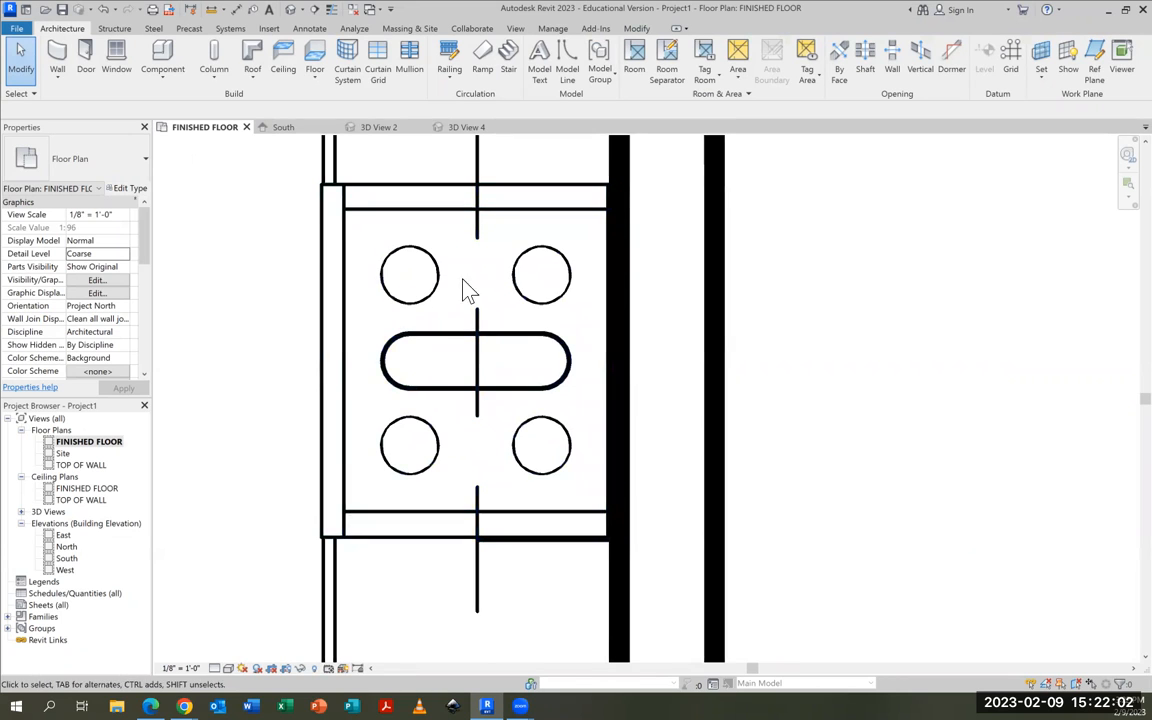
pyautogui.scroll(-1, 450, 320)
pyautogui.moveTo(285, 310); pyautogui.dragTo(414, 327, button='middle')
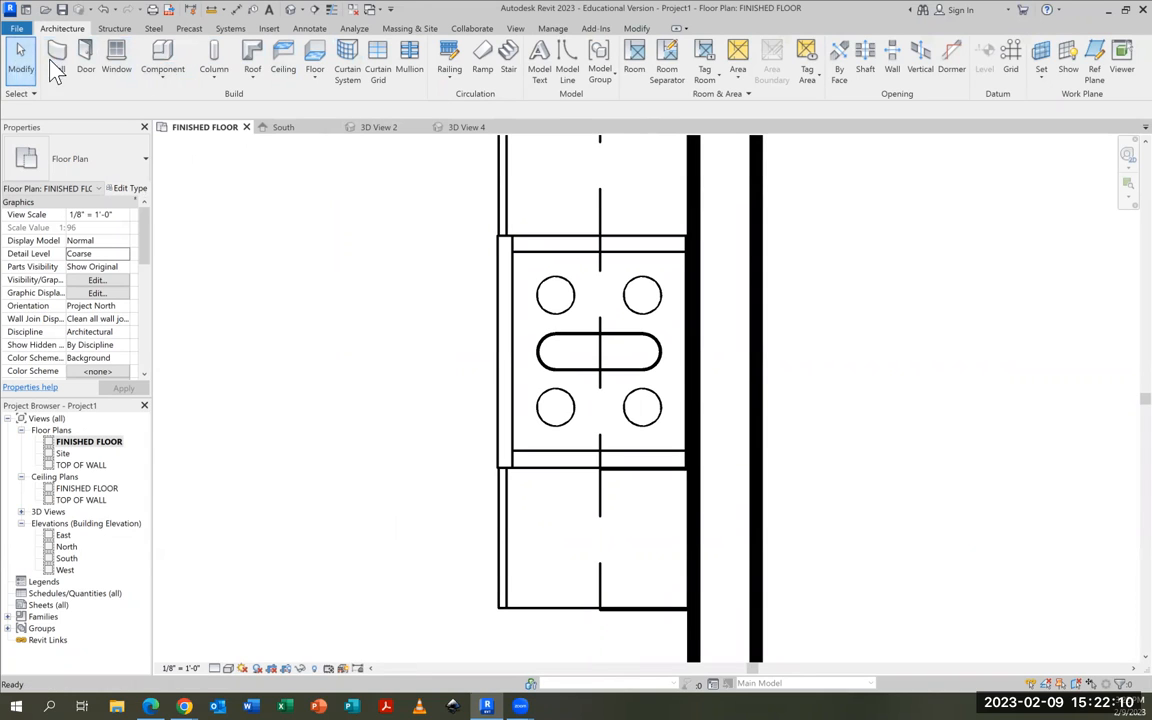
# Load the Microwave.rfa family from the English-Imperial library's Specialty Equipment > Domestic folder for placement as a component
pyautogui.click(172, 60)
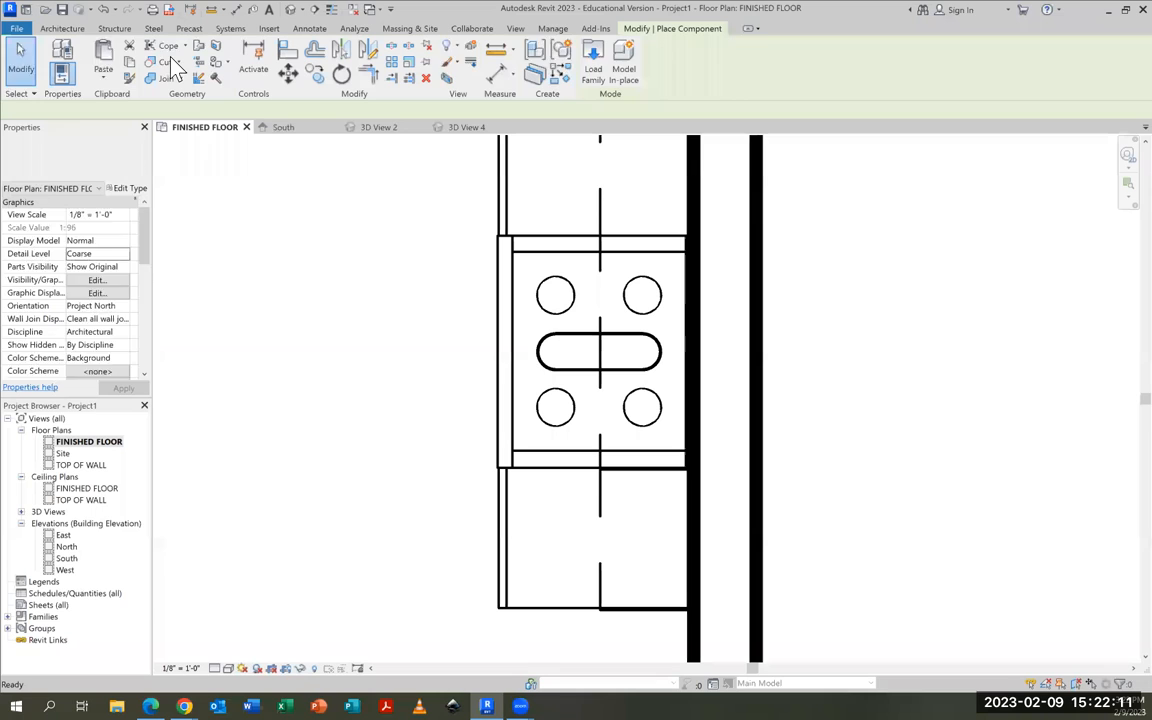
pyautogui.click(593, 72)
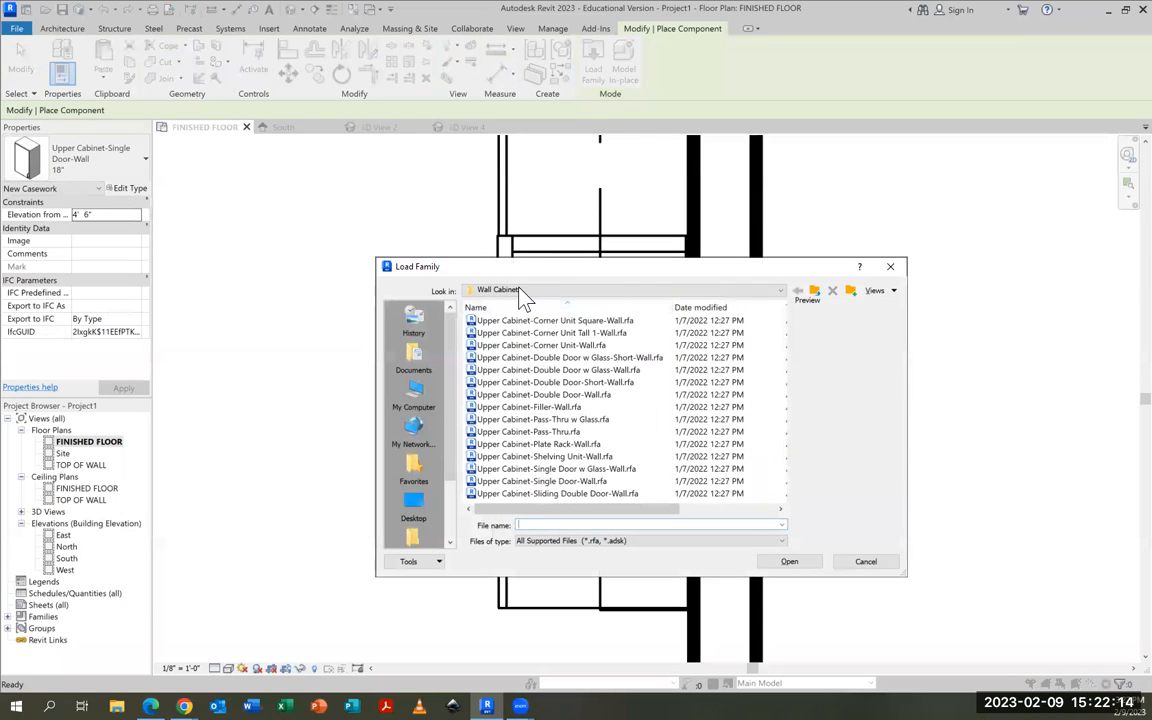
pyautogui.click(520, 291)
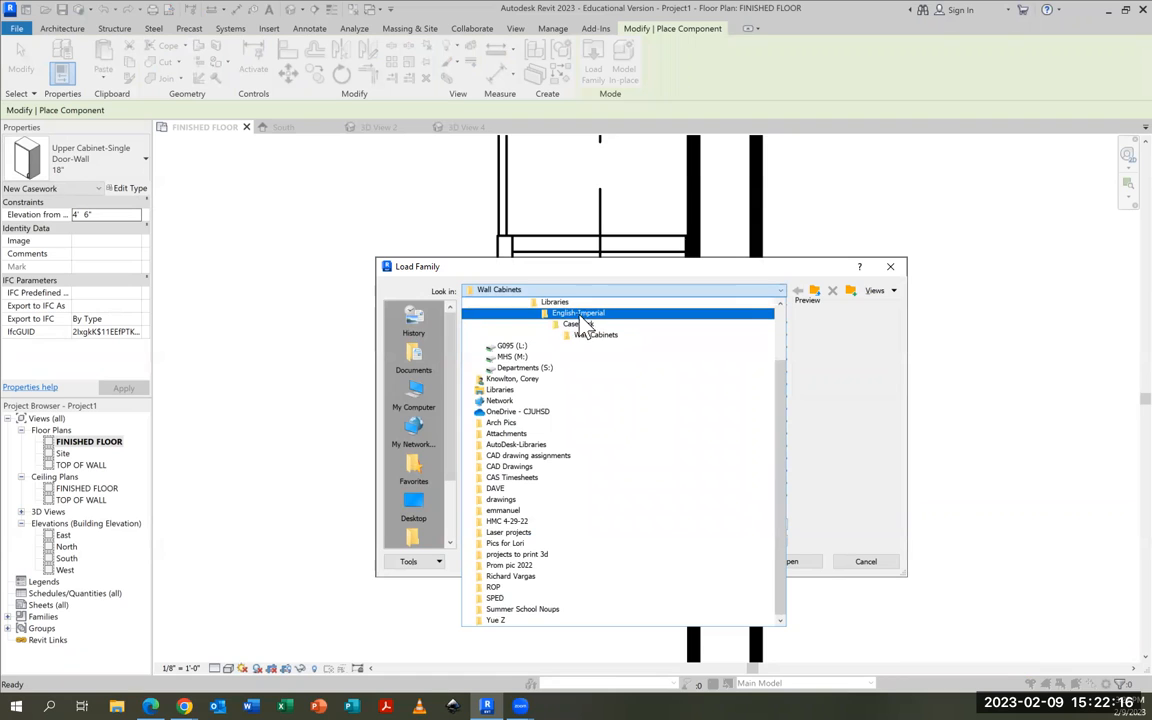
pyautogui.click(580, 316)
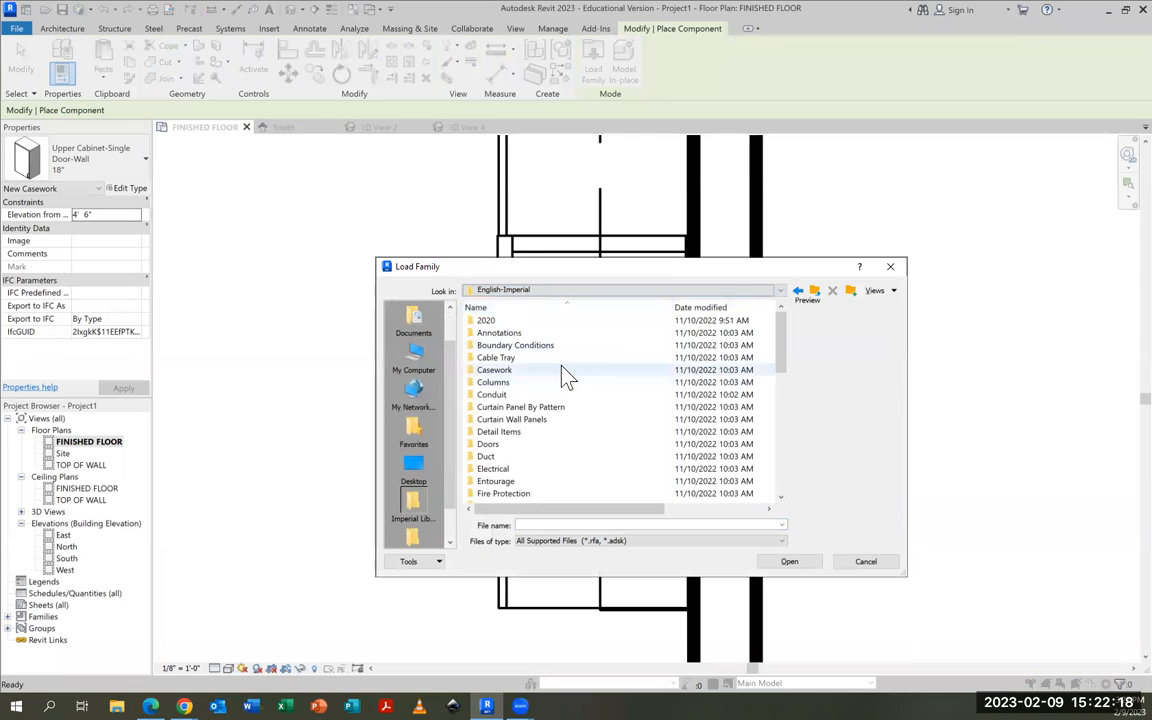
pyautogui.scroll(-1, 556, 378)
pyautogui.scroll(-1, 600, 395)
pyautogui.scroll(-5, 630, 400)
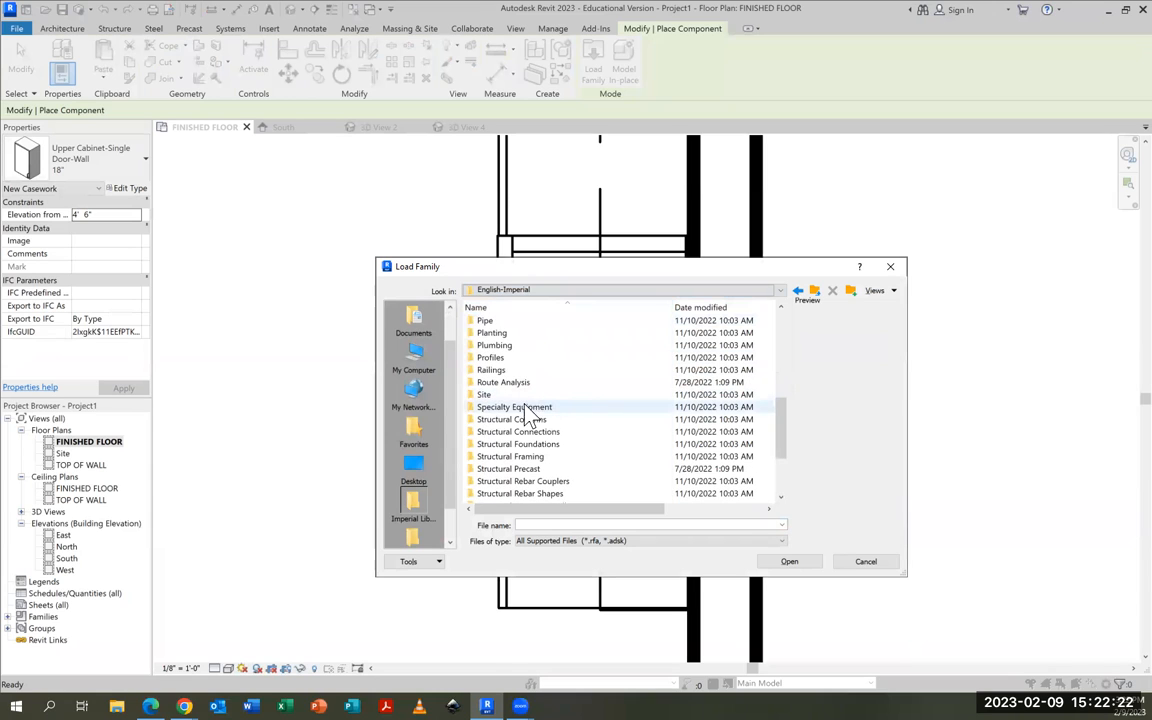
pyautogui.doubleClick(499, 410)
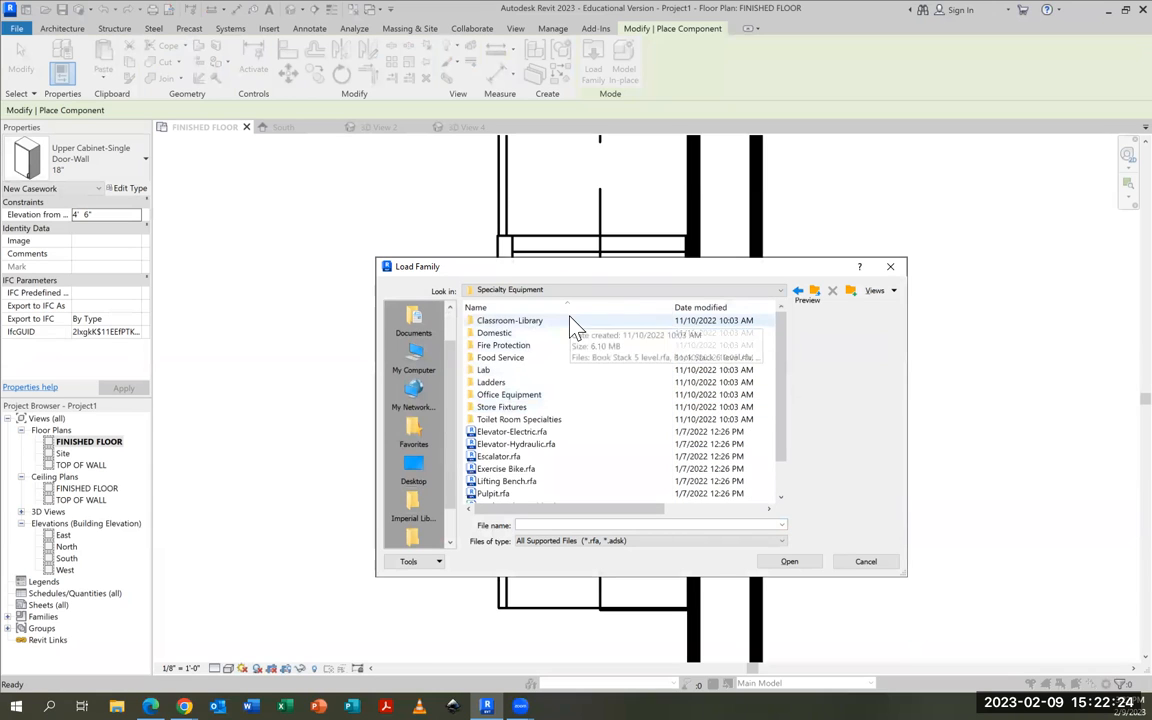
pyautogui.doubleClick(500, 334)
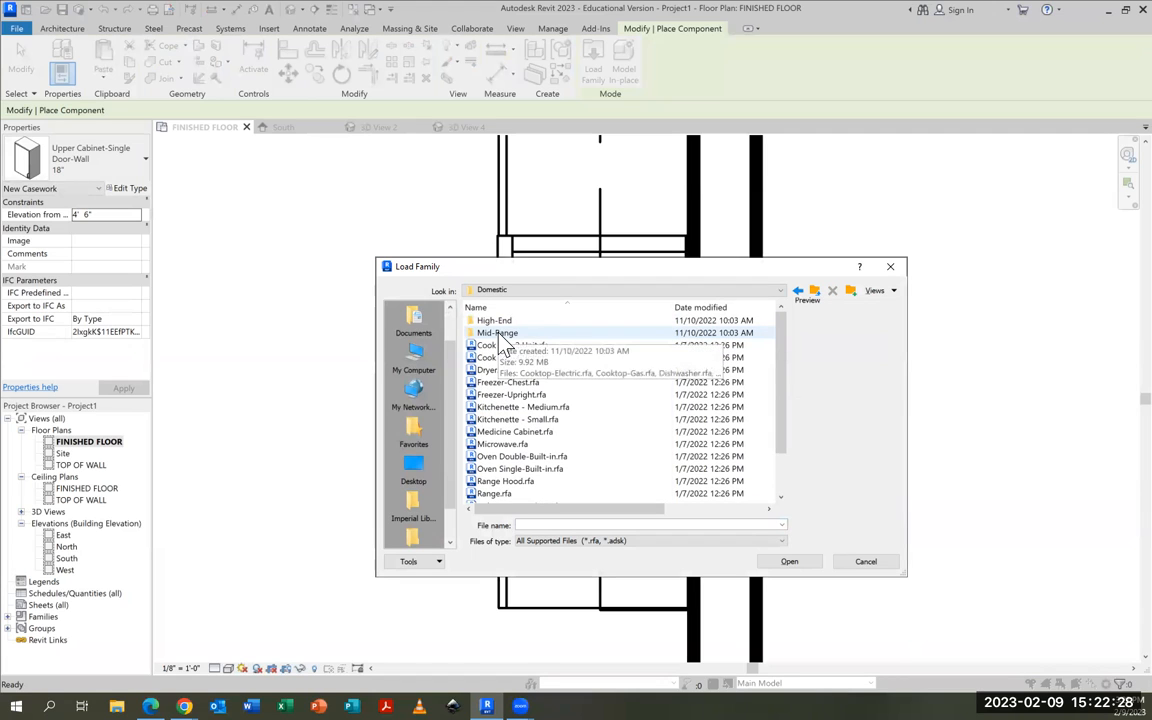
pyautogui.click(500, 445)
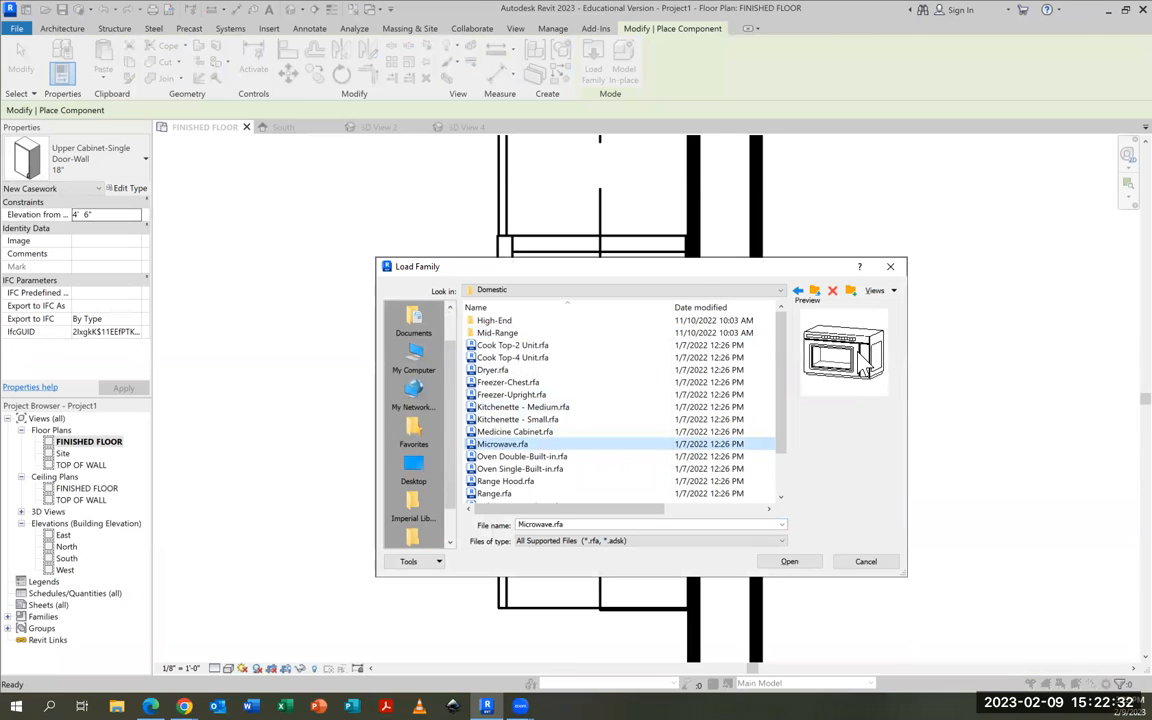
pyautogui.click(789, 566)
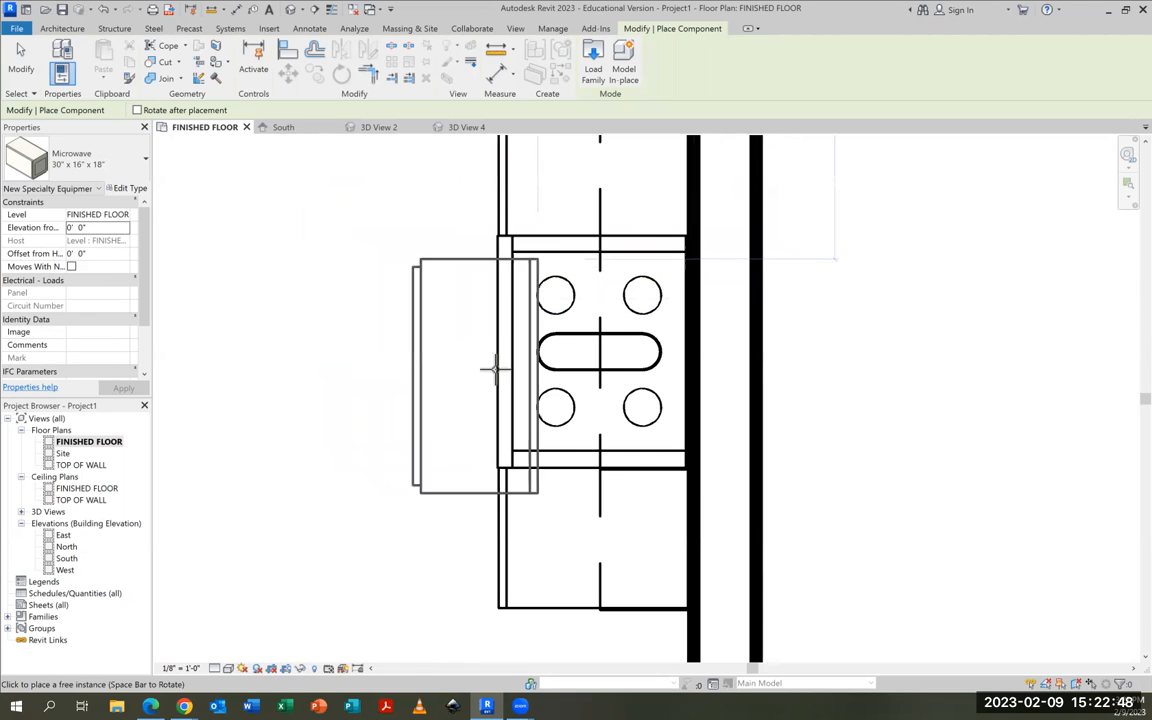
# Place the 30" x 16" x 18" microwave over the range against the wall, and rotate it in 3D View 4 to face the room
pyautogui.click(622, 352)
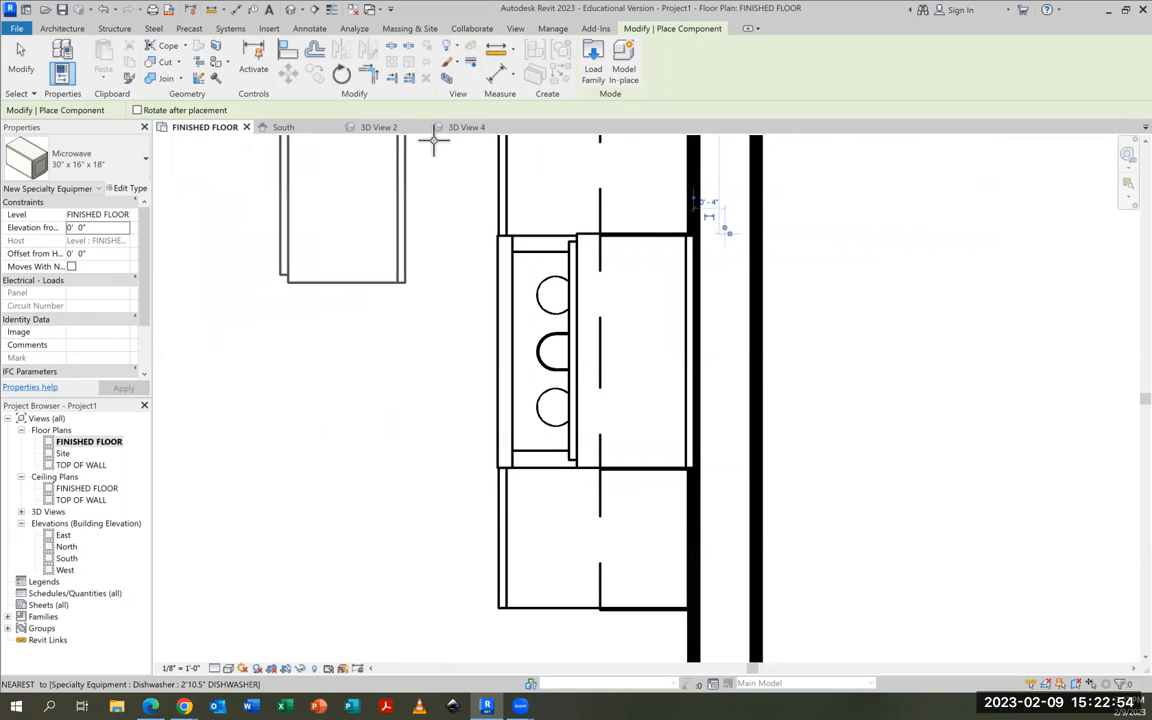
pyautogui.click(22, 72)
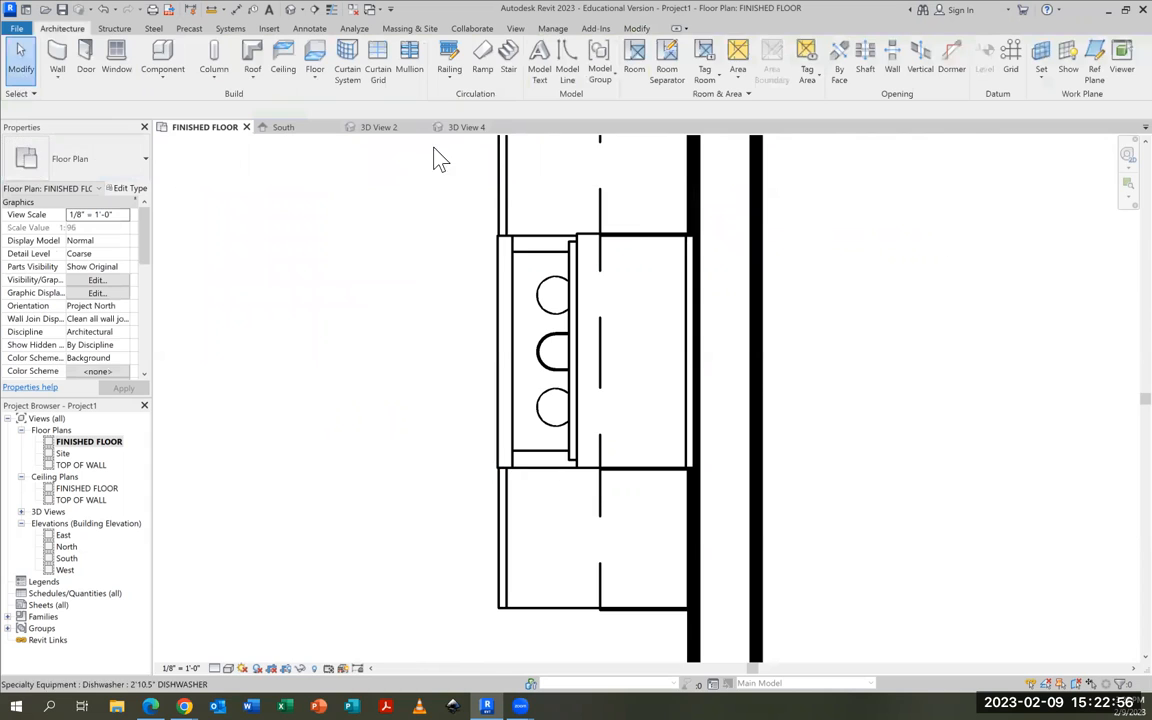
pyautogui.click(458, 128)
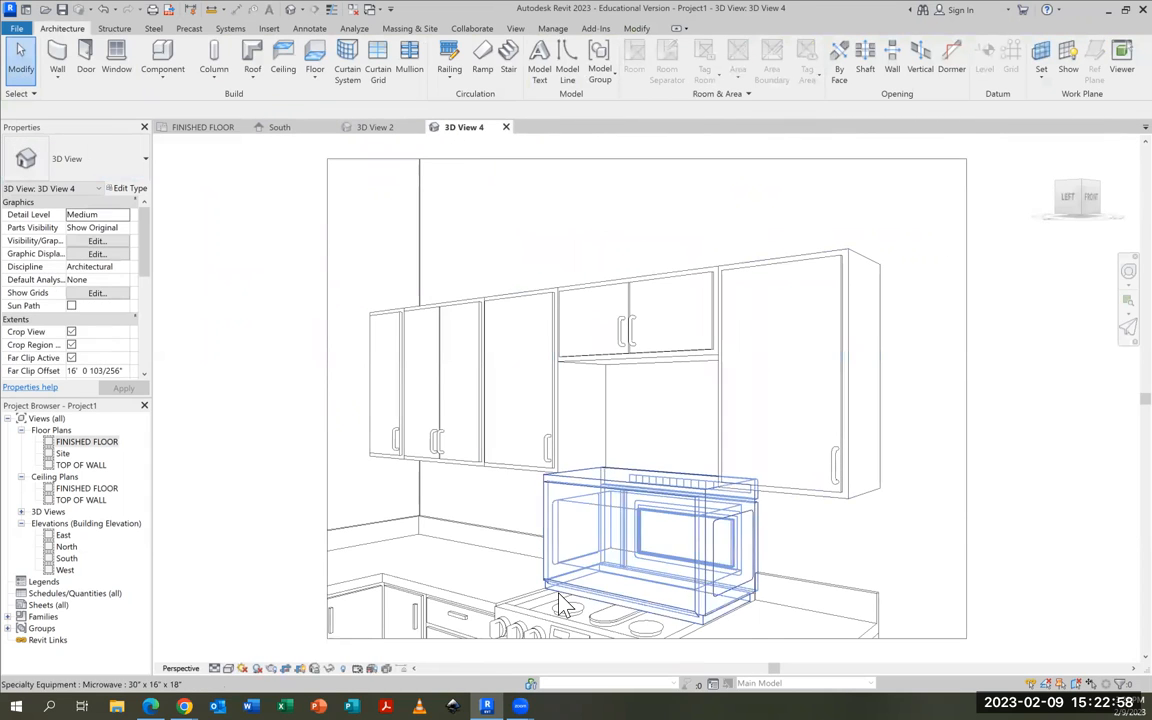
pyautogui.click(706, 553)
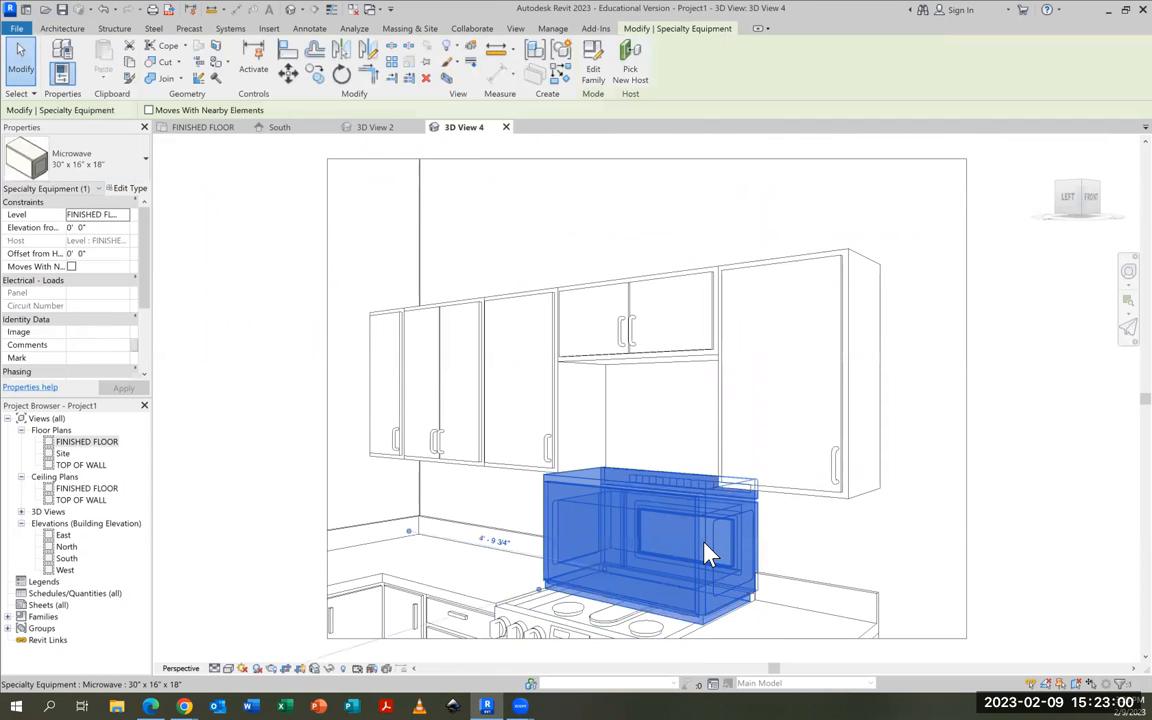
pyautogui.press('space')
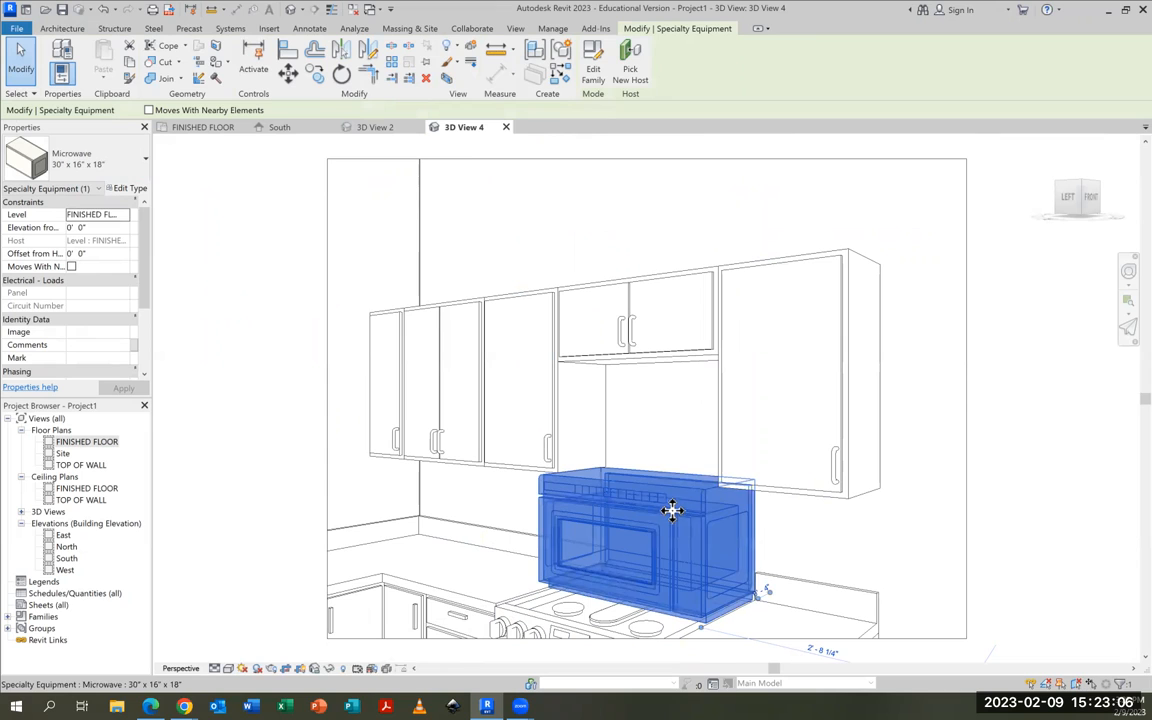
pyautogui.click(1025, 492)
# Set the microwave's elevation from the level to 5' 0"
pyautogui.click(650, 503)
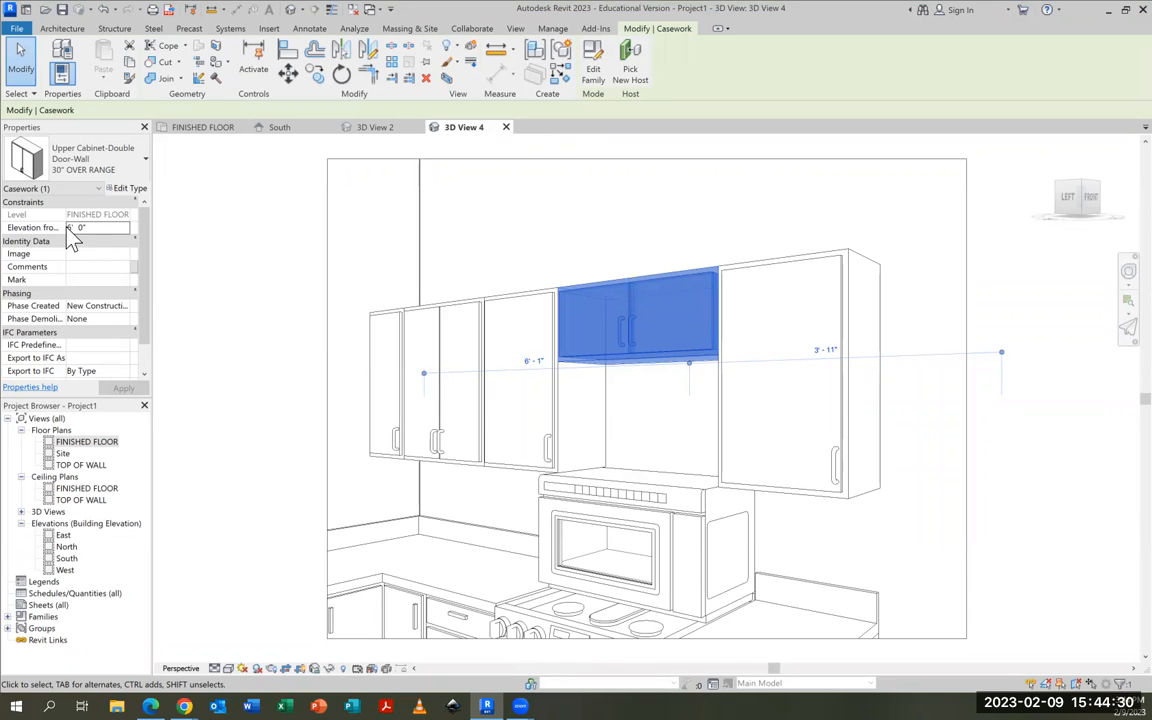
pyautogui.click(634, 503)
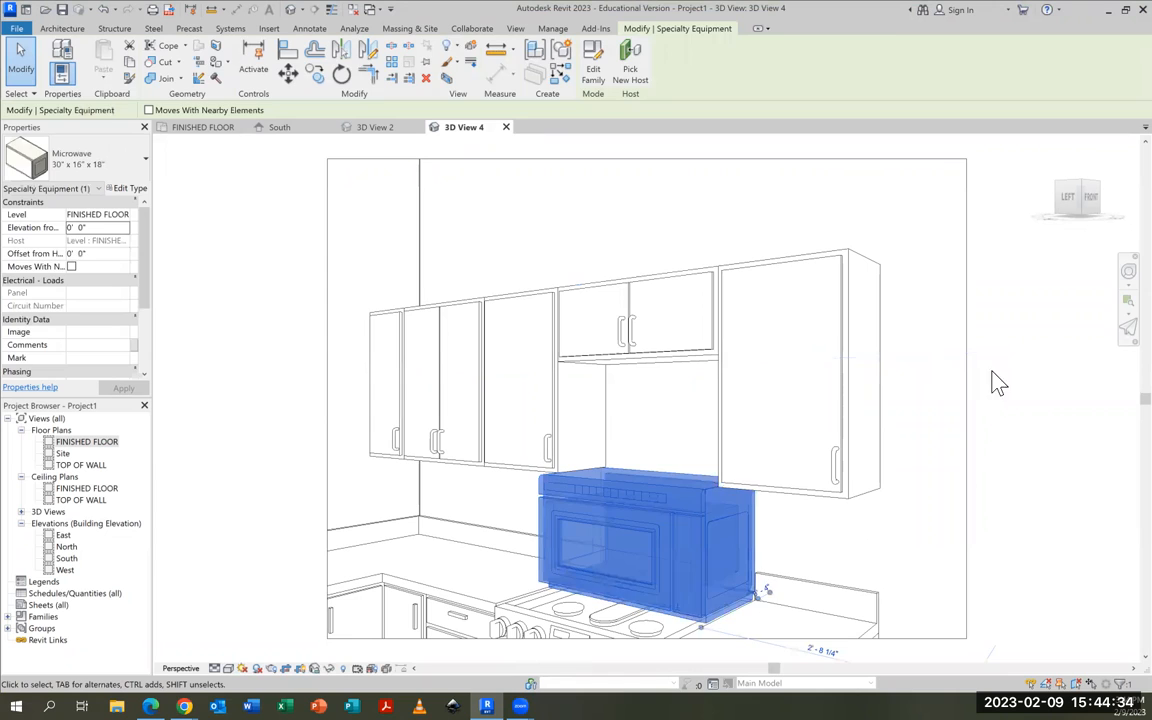
pyautogui.click(998, 380)
pyautogui.click(651, 503)
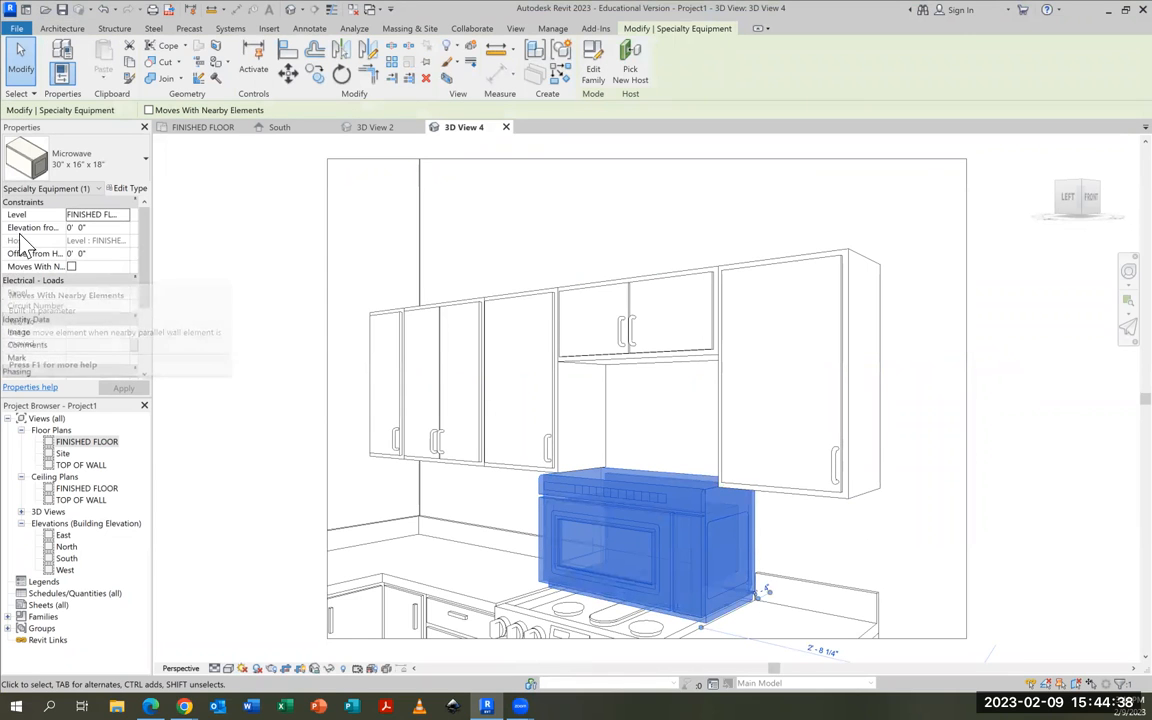
pyautogui.click(70, 228)
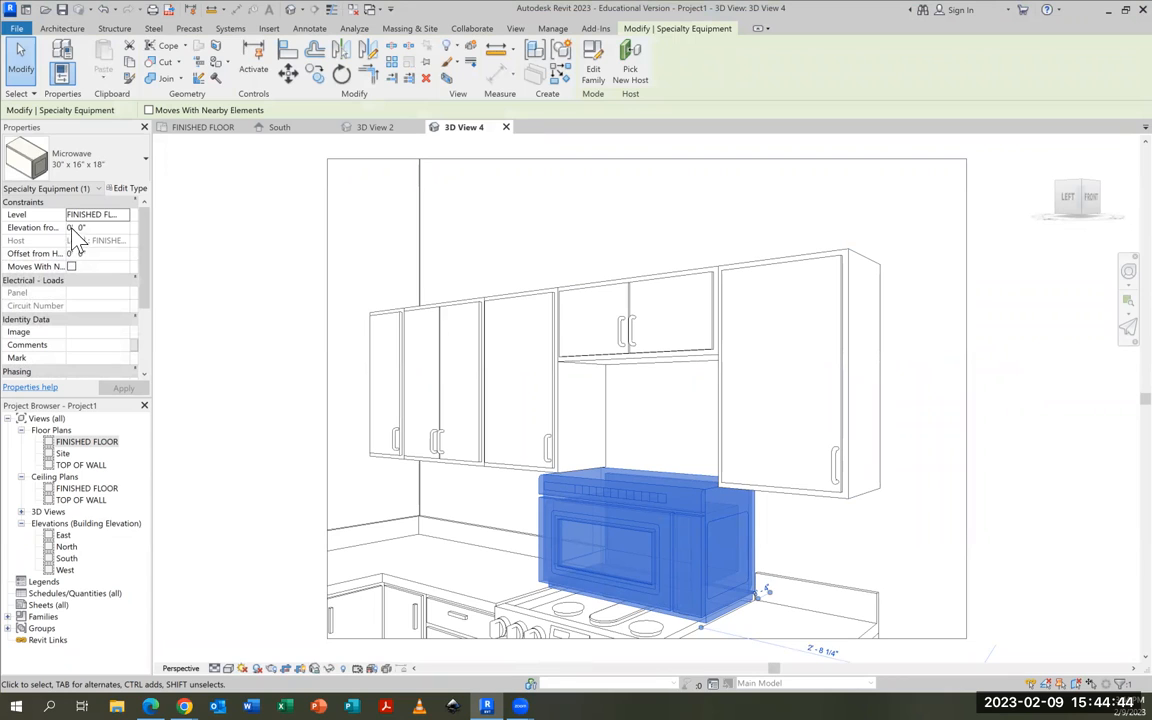
pyautogui.moveTo(73, 228); pyautogui.dragTo(63, 229)
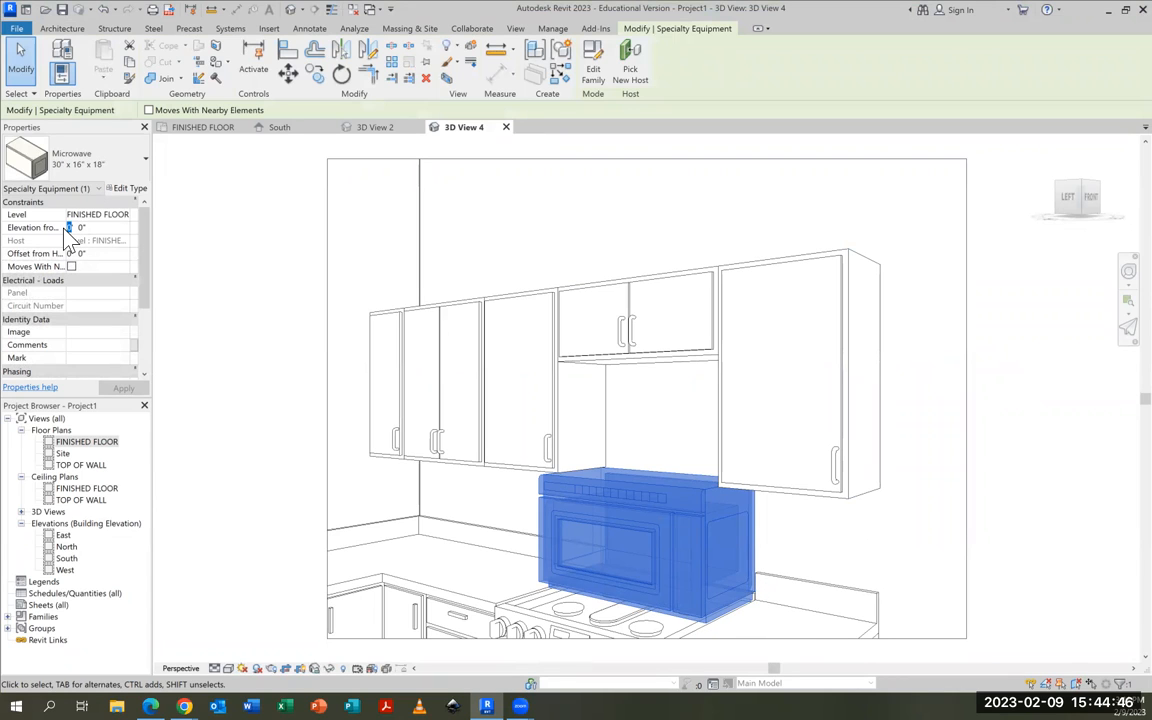
pyautogui.write('5')
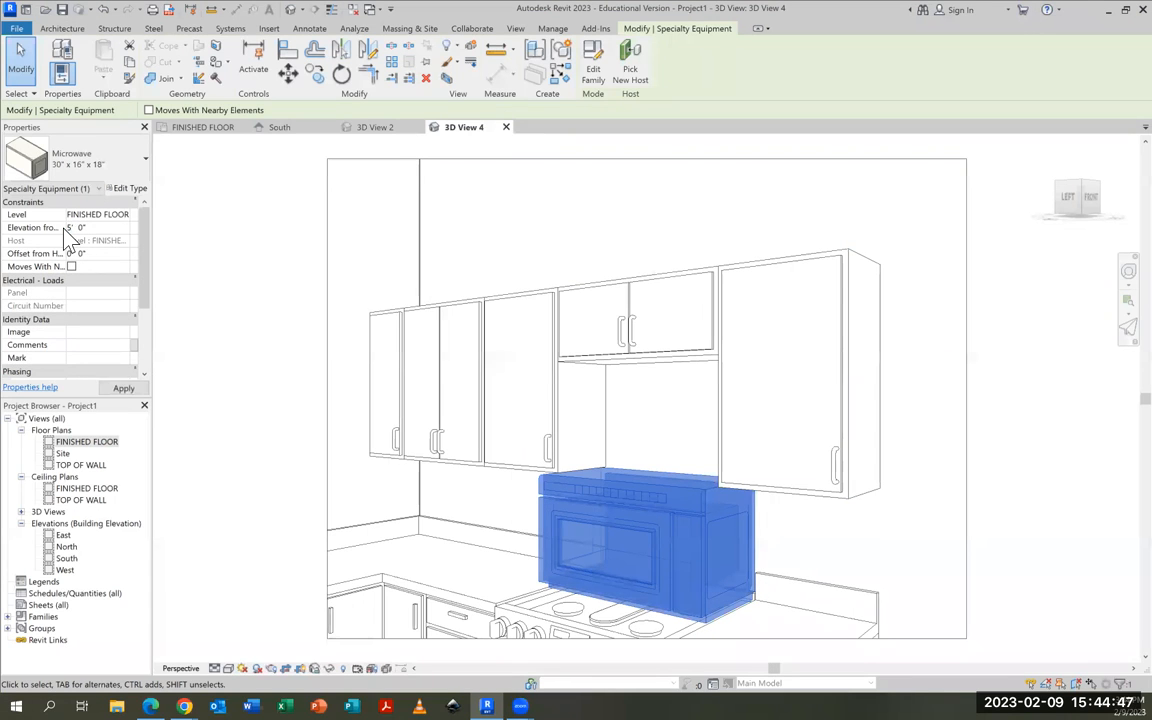
pyautogui.click(115, 389)
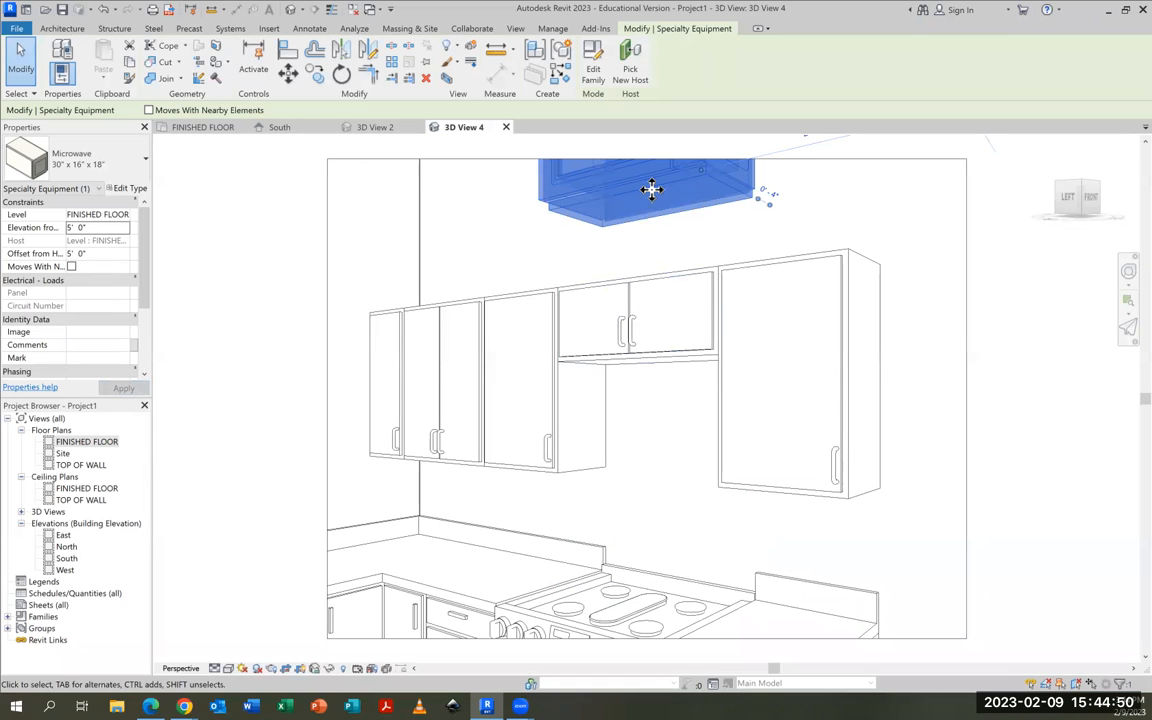
# Dismiss the save reminder and set the microwave's elevation from the level to 3' 0"
pyautogui.moveTo(651, 188); pyautogui.dragTo(655, 288)
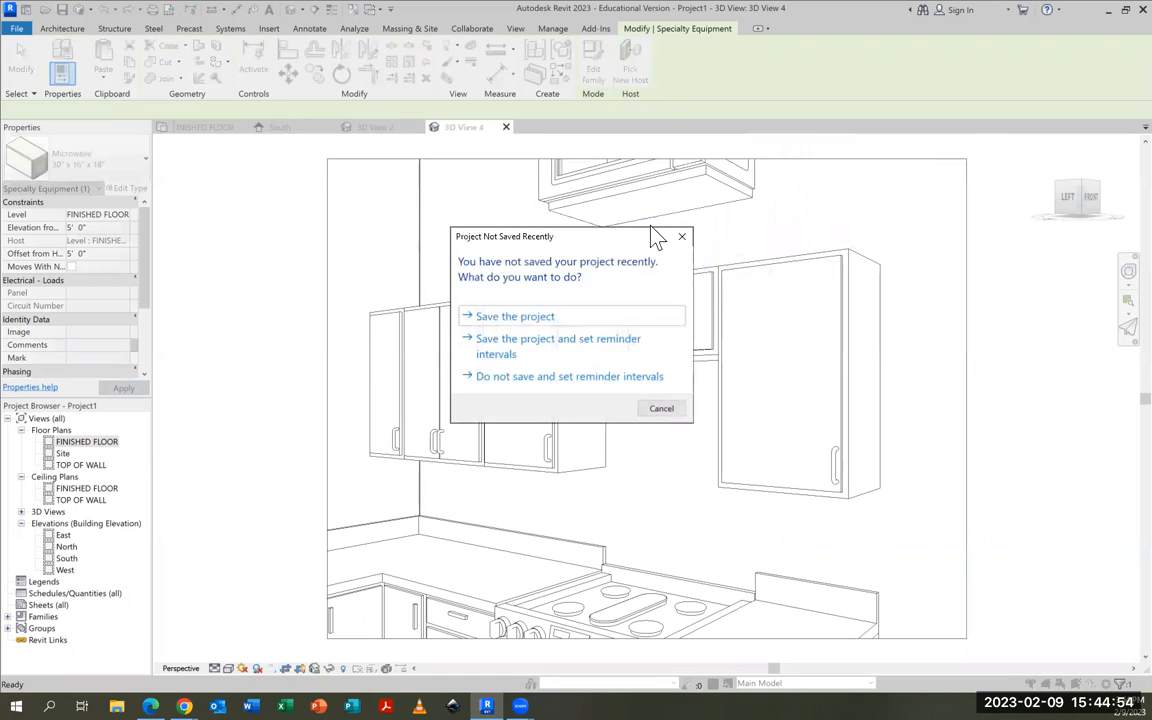
pyautogui.click(660, 410)
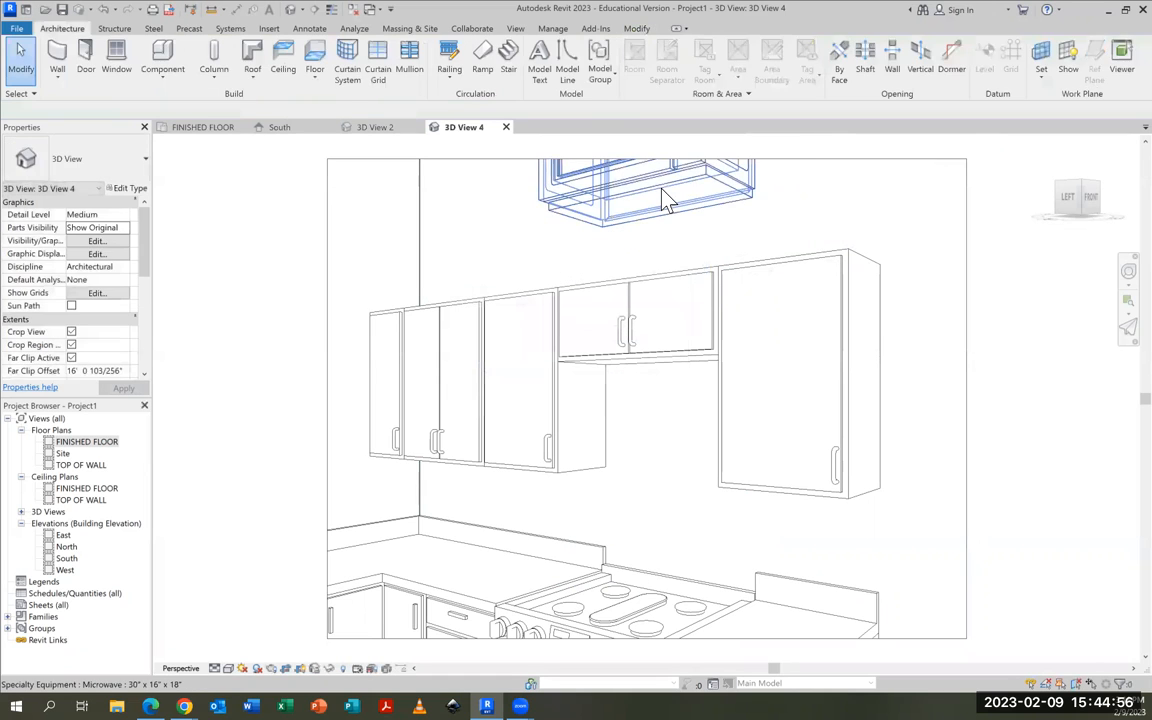
pyautogui.click(662, 196)
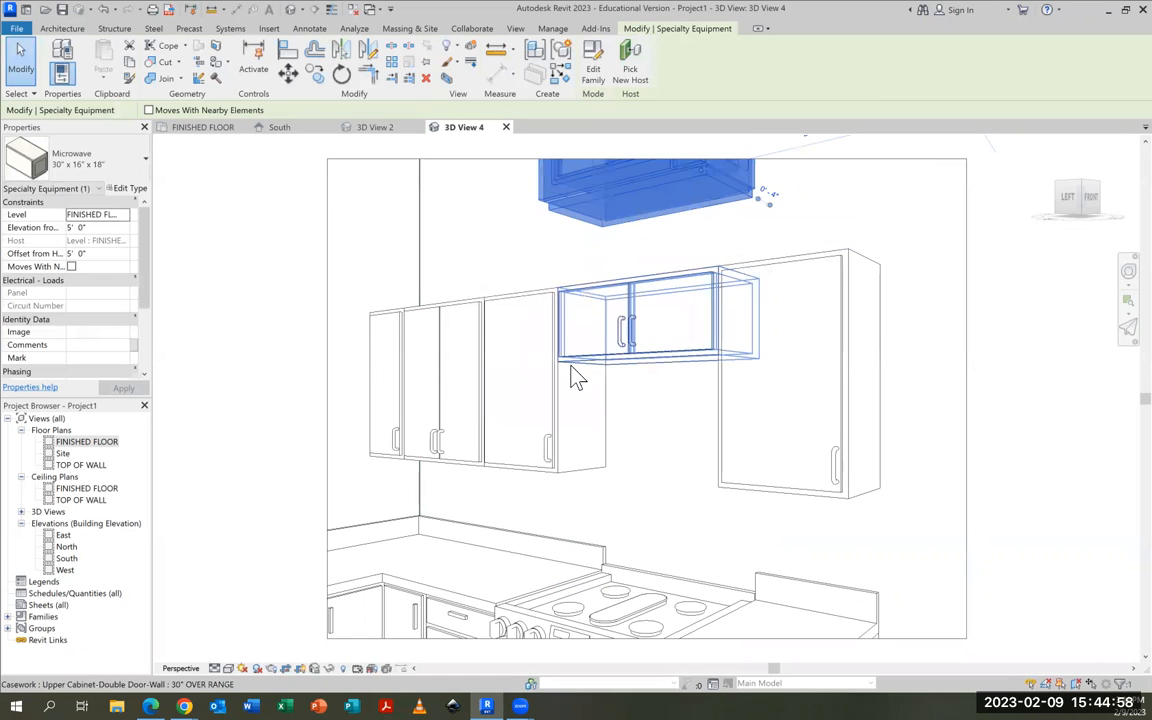
pyautogui.click(71, 228)
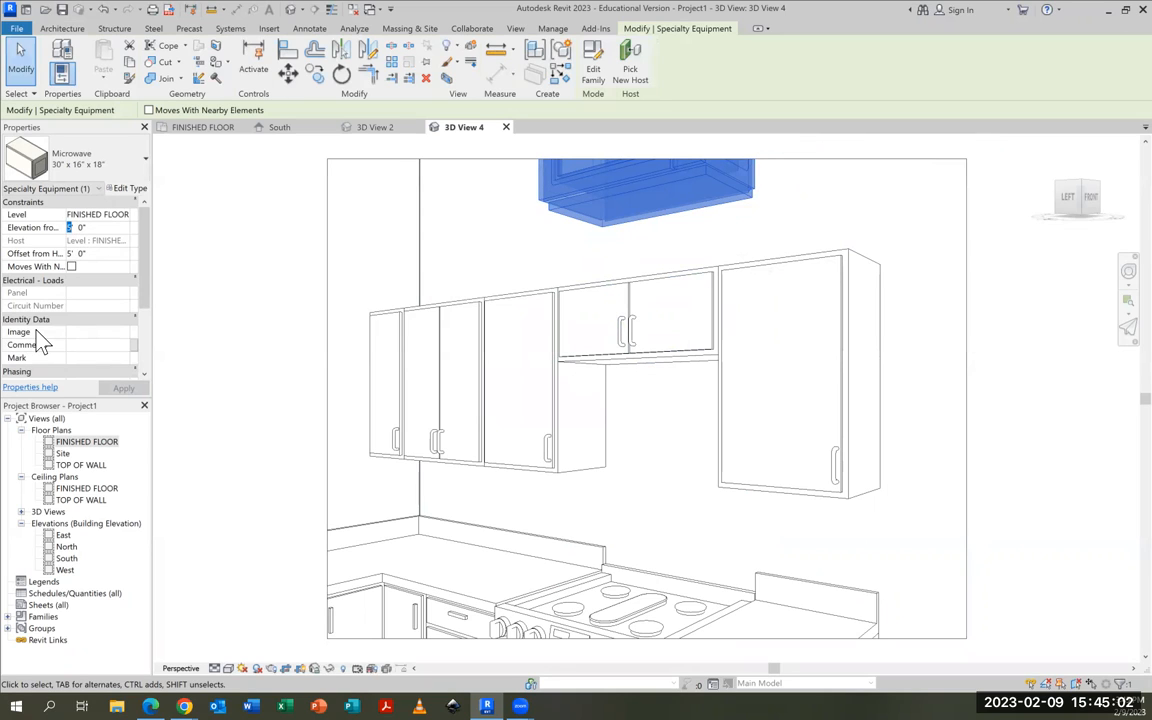
pyautogui.write('3')
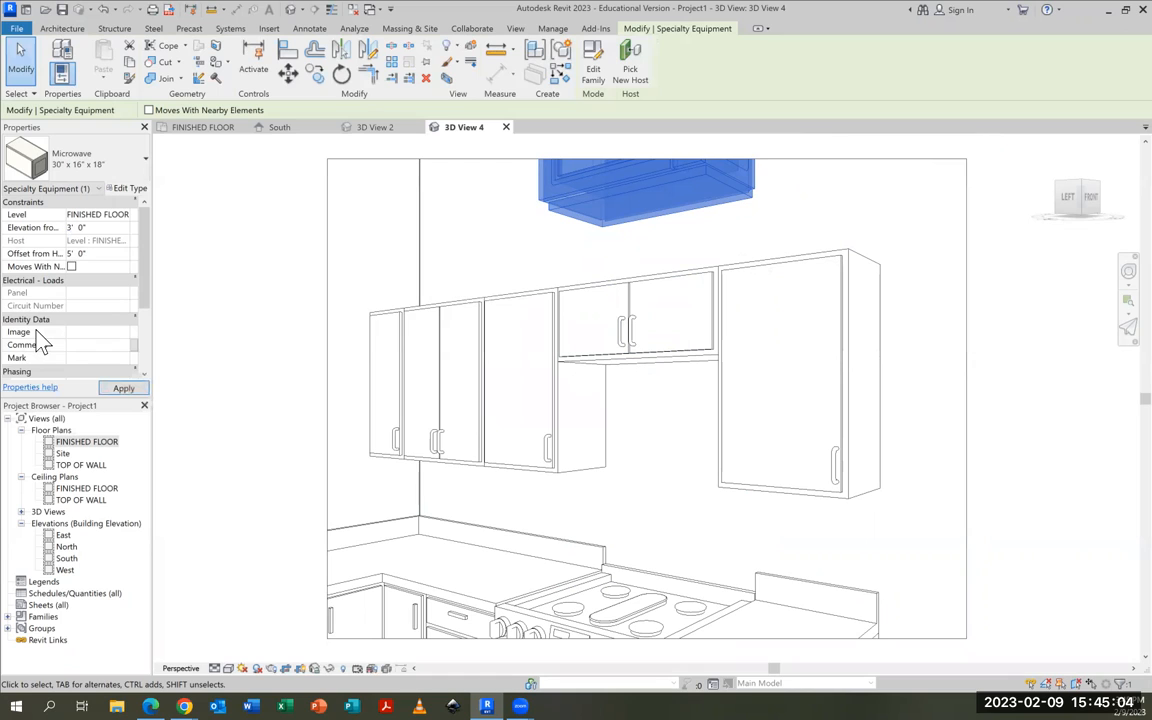
pyautogui.press('Return')
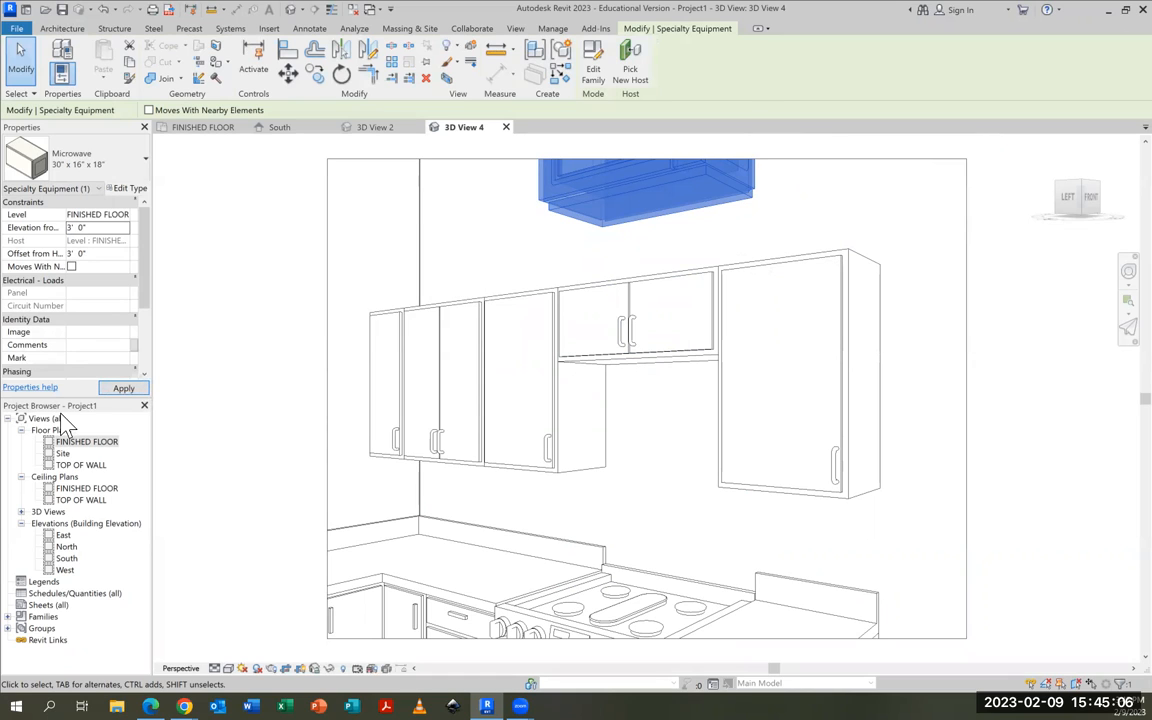
pyautogui.click(123, 388)
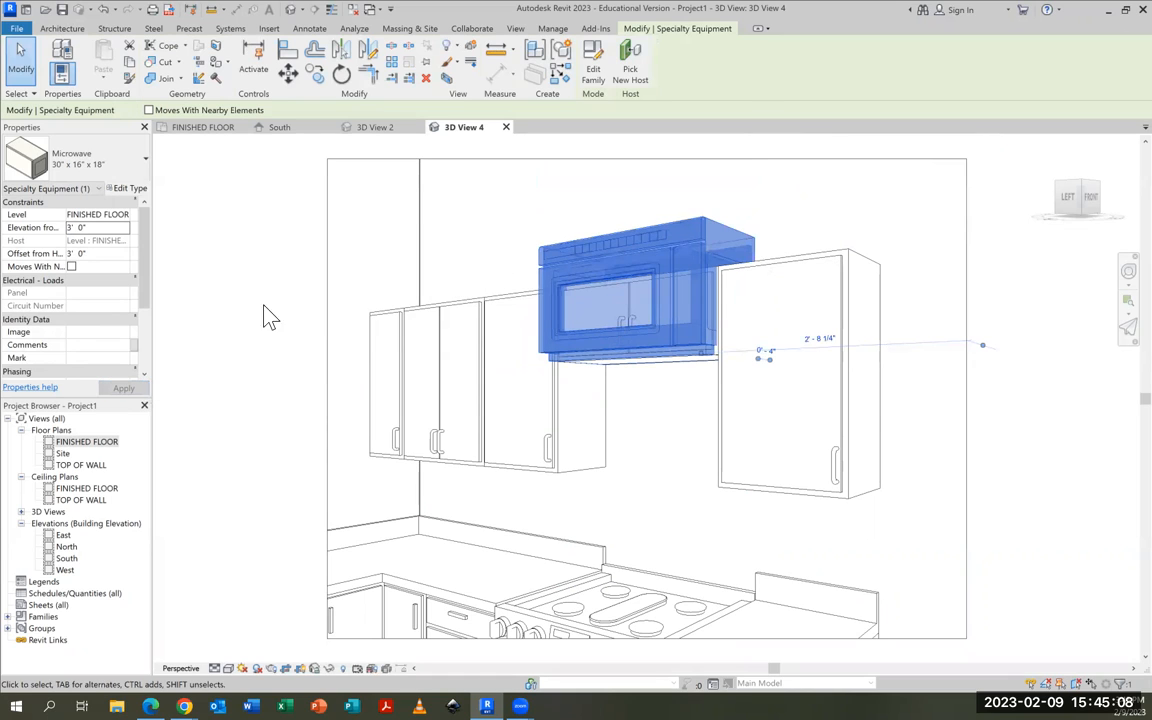
# Lower the microwave by setting its elevation from the level to 2' 0"
pyautogui.click(71, 229)
pyautogui.moveTo(67, 229); pyautogui.dragTo(72, 229)
pyautogui.write('3')
pyautogui.press('Return')
pyautogui.click(70, 228)
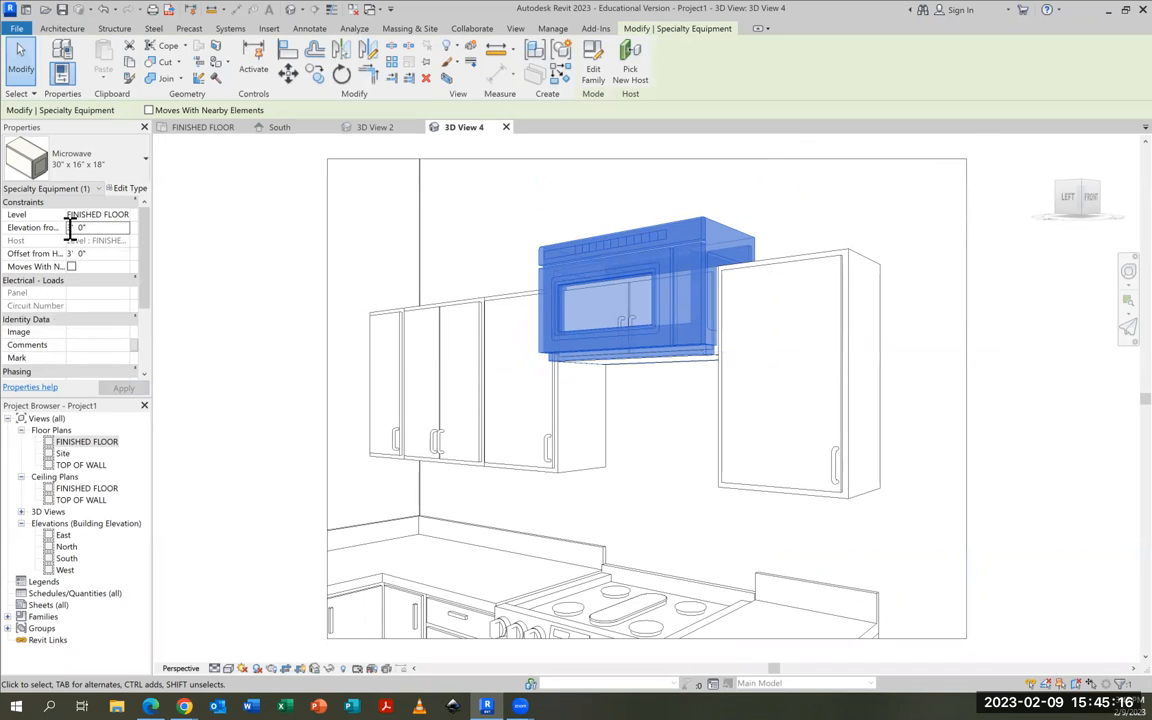
pyautogui.write('2')
pyautogui.press('Return')
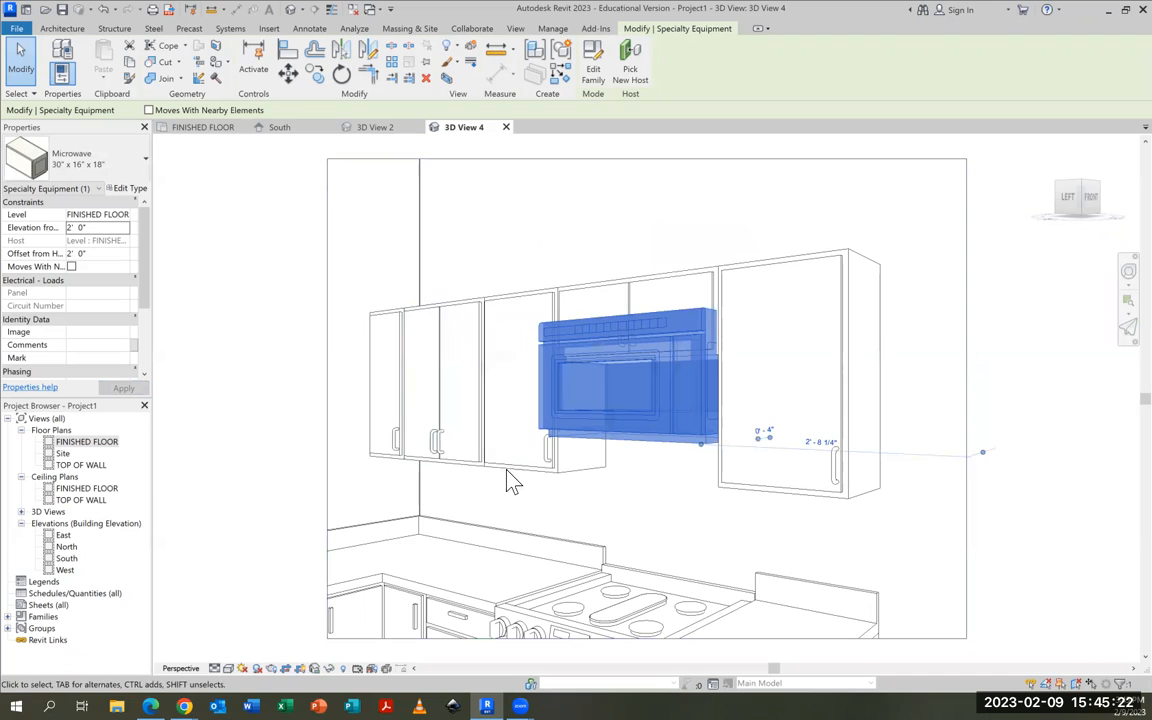
# Set the microwave's elevation from the level to 1' 6" and view it beneath the over-range cabinet
pyautogui.doubleClick(69, 228)
pyautogui.write('1')
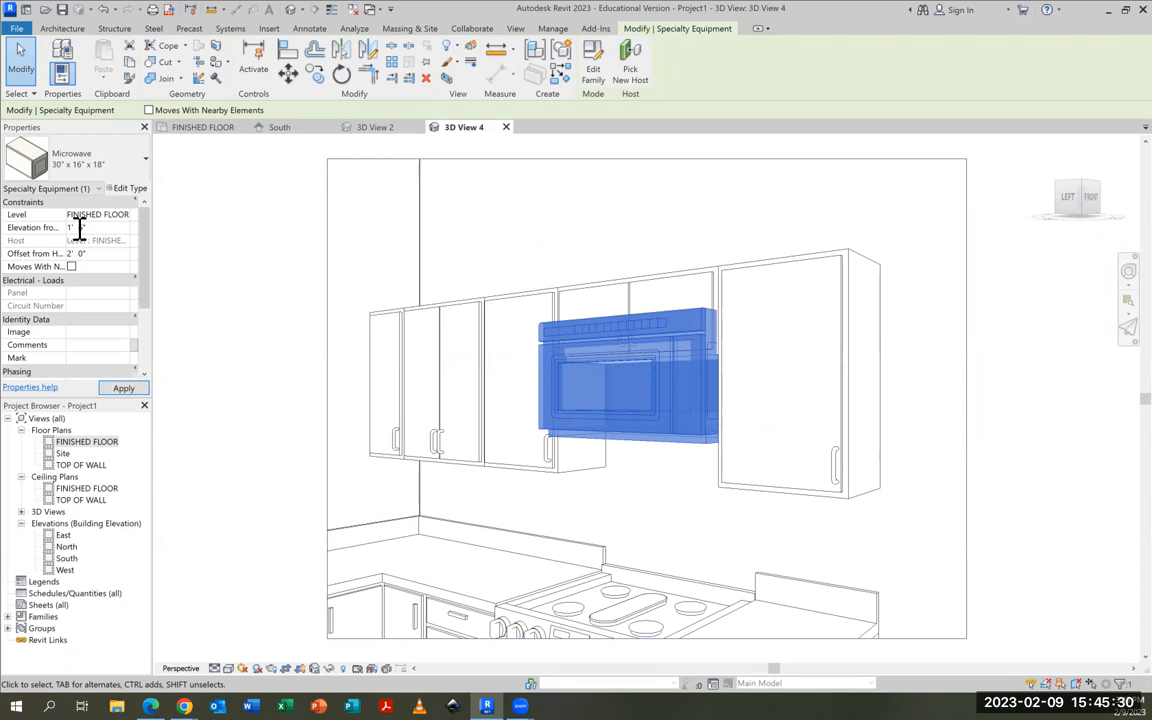
pyautogui.click(121, 388)
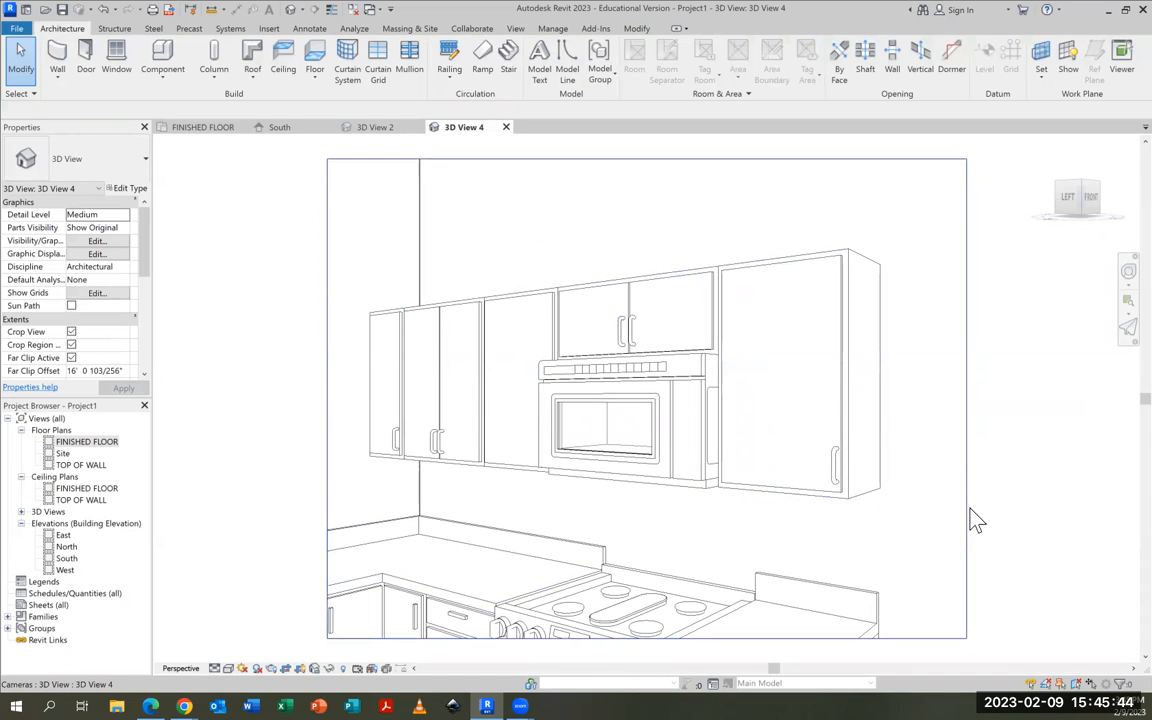
pyautogui.scroll(-3, 940, 517)
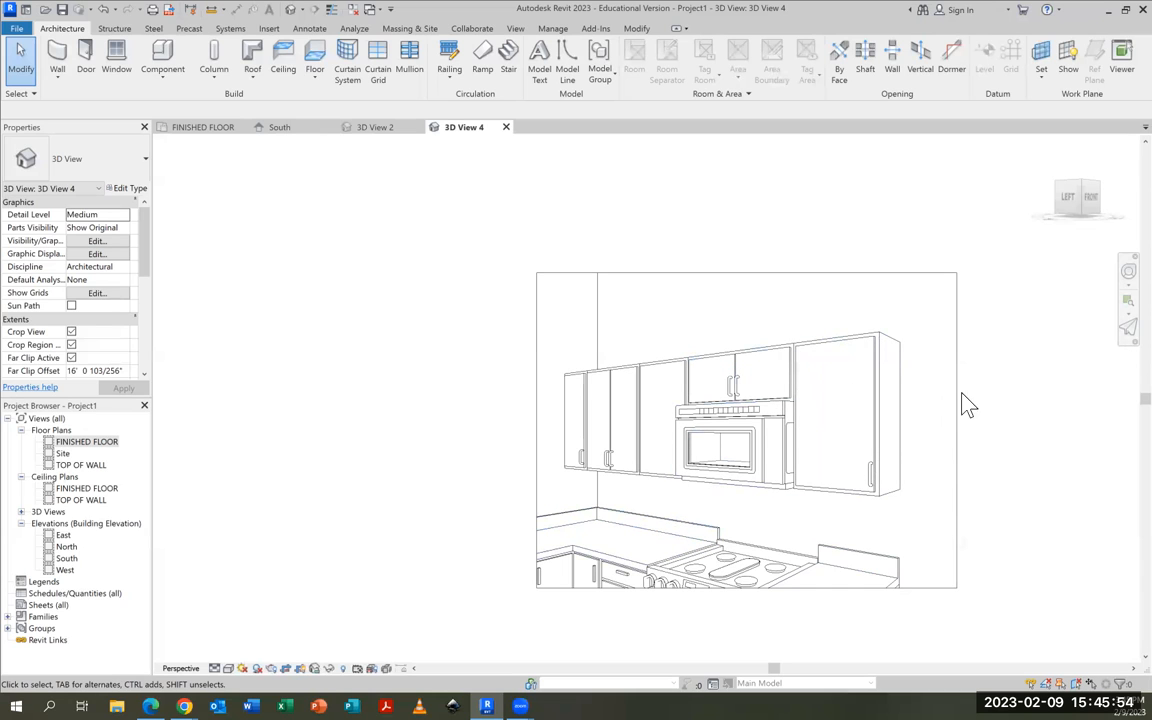
pyautogui.scroll(-1, 1062, 401)
pyautogui.scroll(1, 1050, 425)
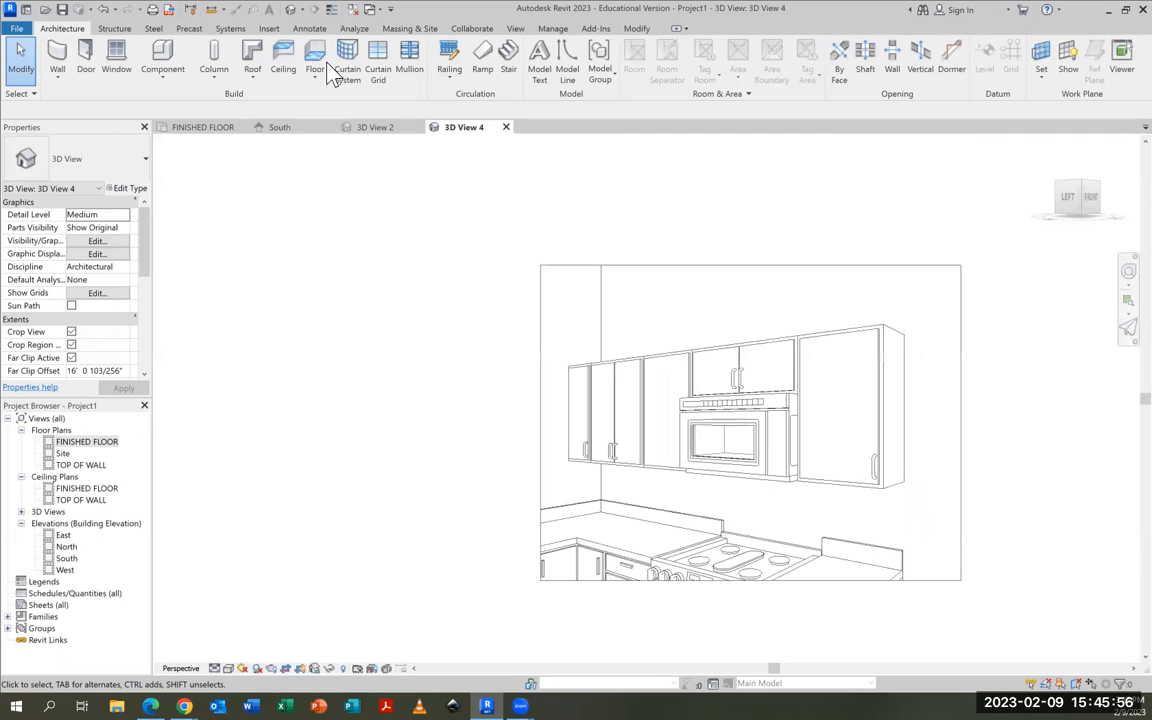
# Return to the FINISHED FLOOR plan and check the wall cabinet labels on the assignment's kitchen plan in the browser
pyautogui.click(212, 132)
pyautogui.scroll(-2, 578, 330)
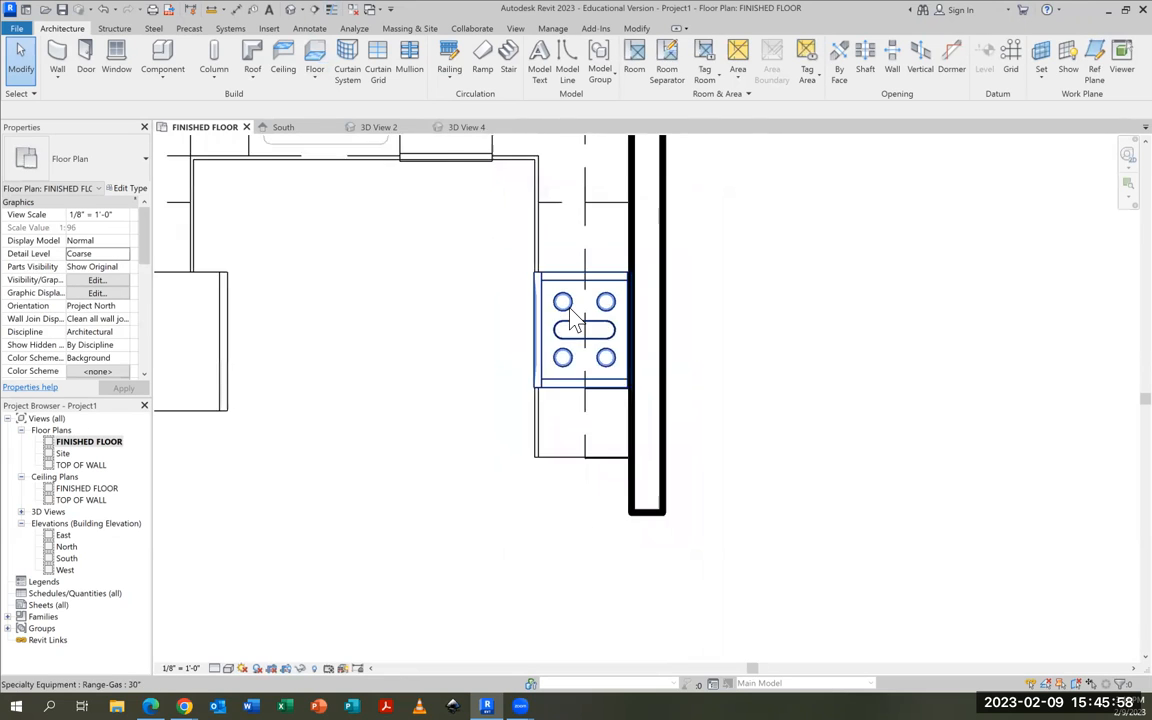
pyautogui.moveTo(445, 327); pyautogui.dragTo(514, 445, button='middle')
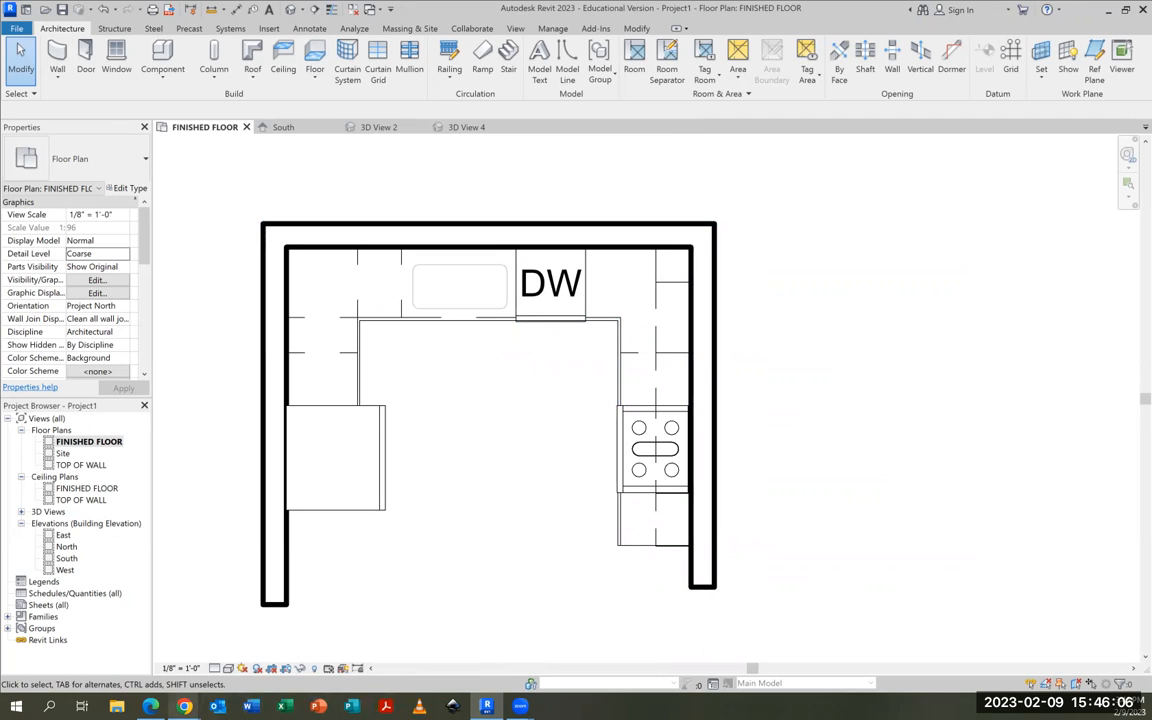
pyautogui.moveTo(184, 706)
pyautogui.click(121, 581)
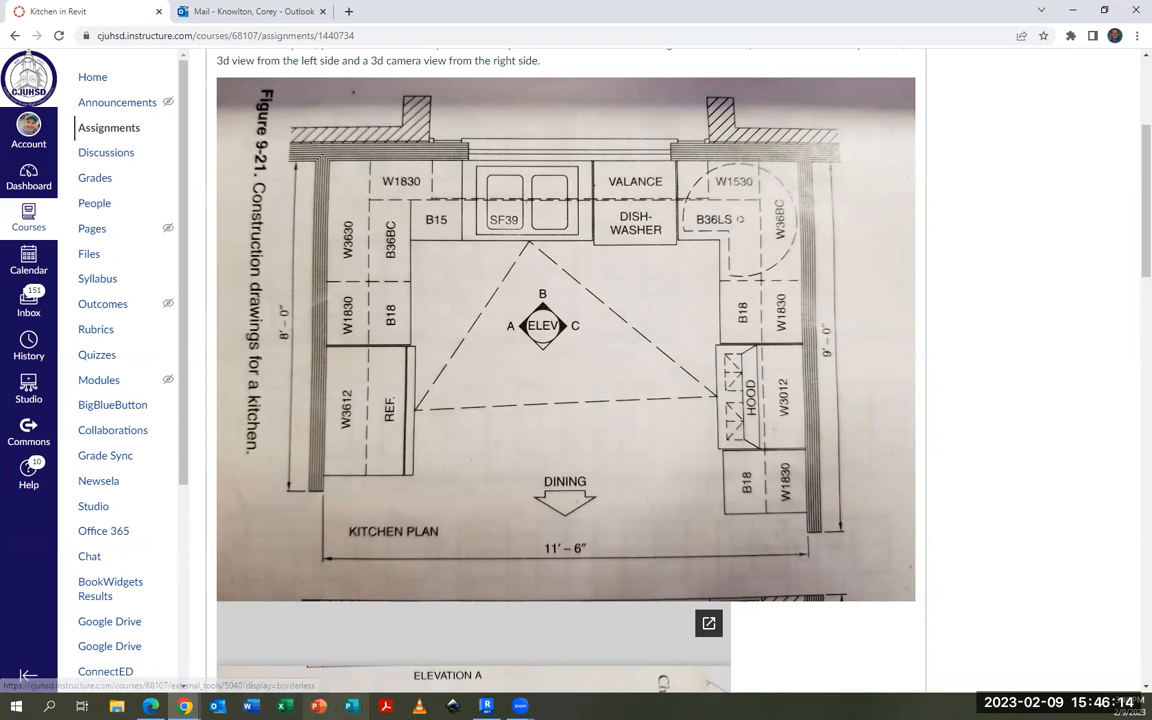
pyautogui.click(1070, 10)
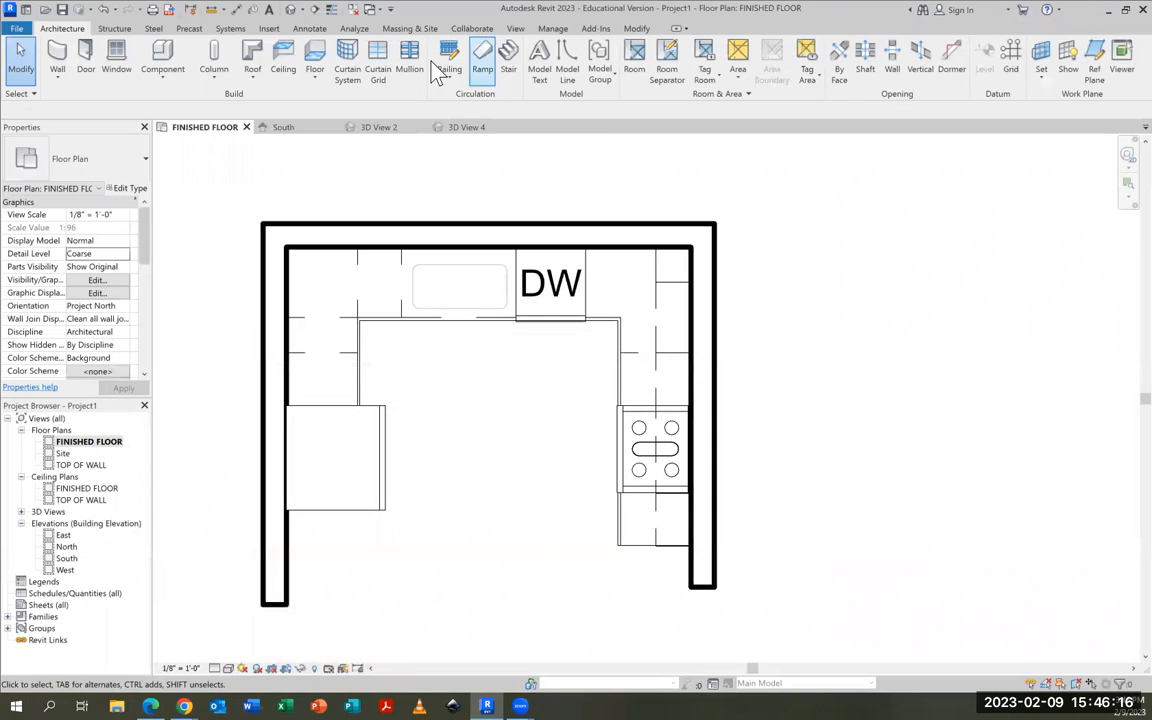
# Place an 18" Upper Cabinet-Single Door-Wall on the back wall between the dishwasher and the right corner cabinet
pyautogui.click(160, 55)
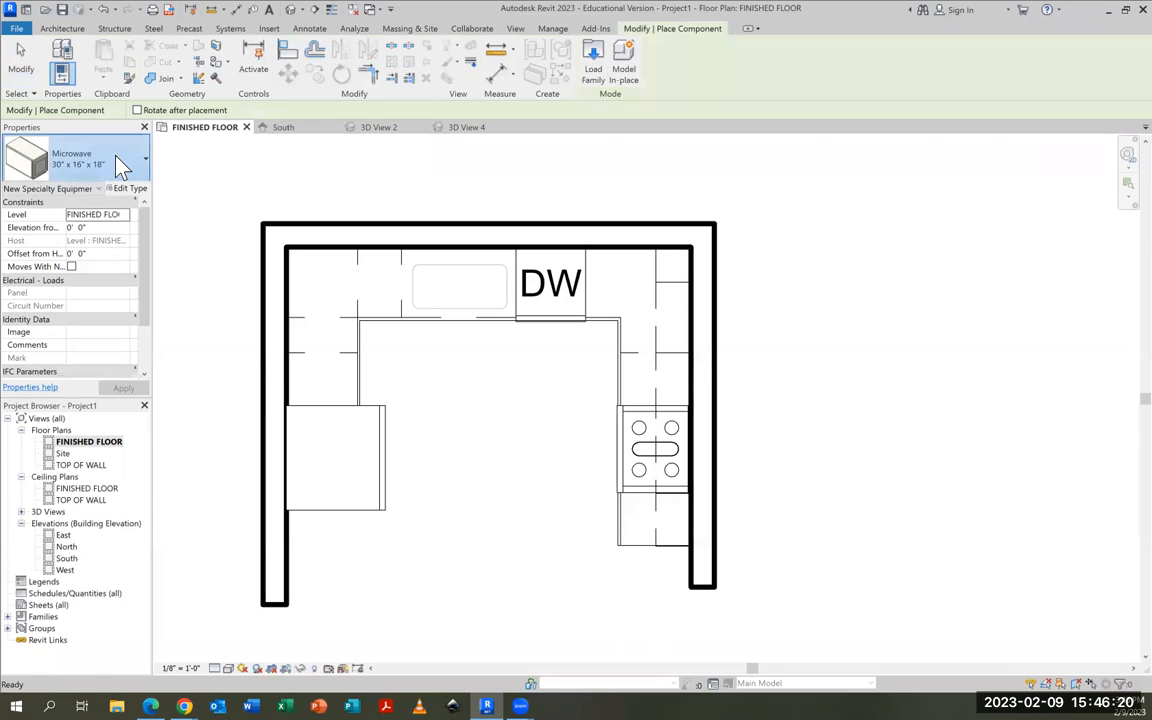
pyautogui.click(118, 163)
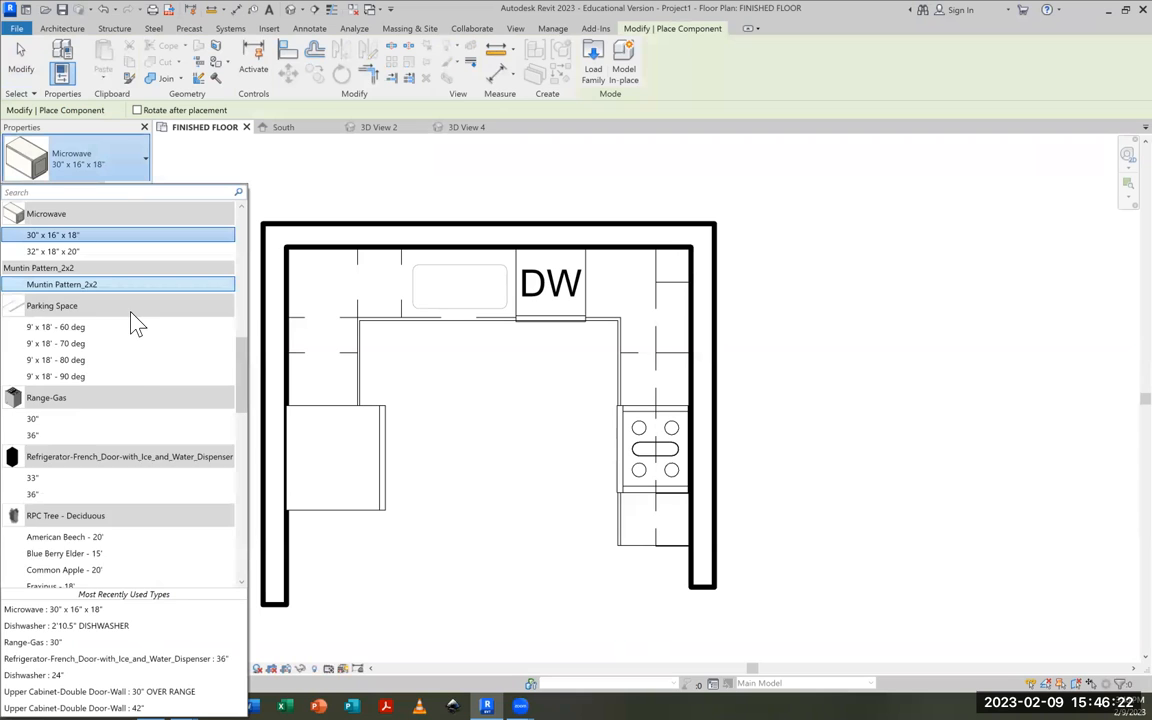
pyautogui.scroll(2, 137, 322)
pyautogui.scroll(5, 135, 322)
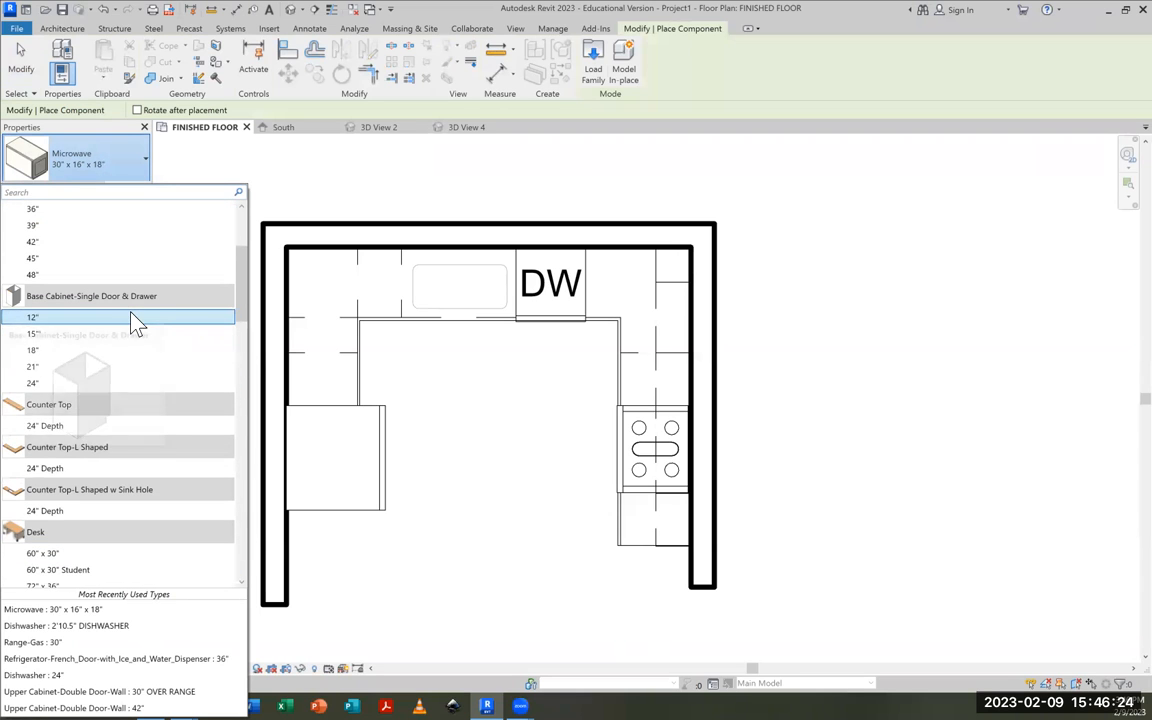
pyautogui.scroll(2, 135, 320)
pyautogui.scroll(-8, 135, 320)
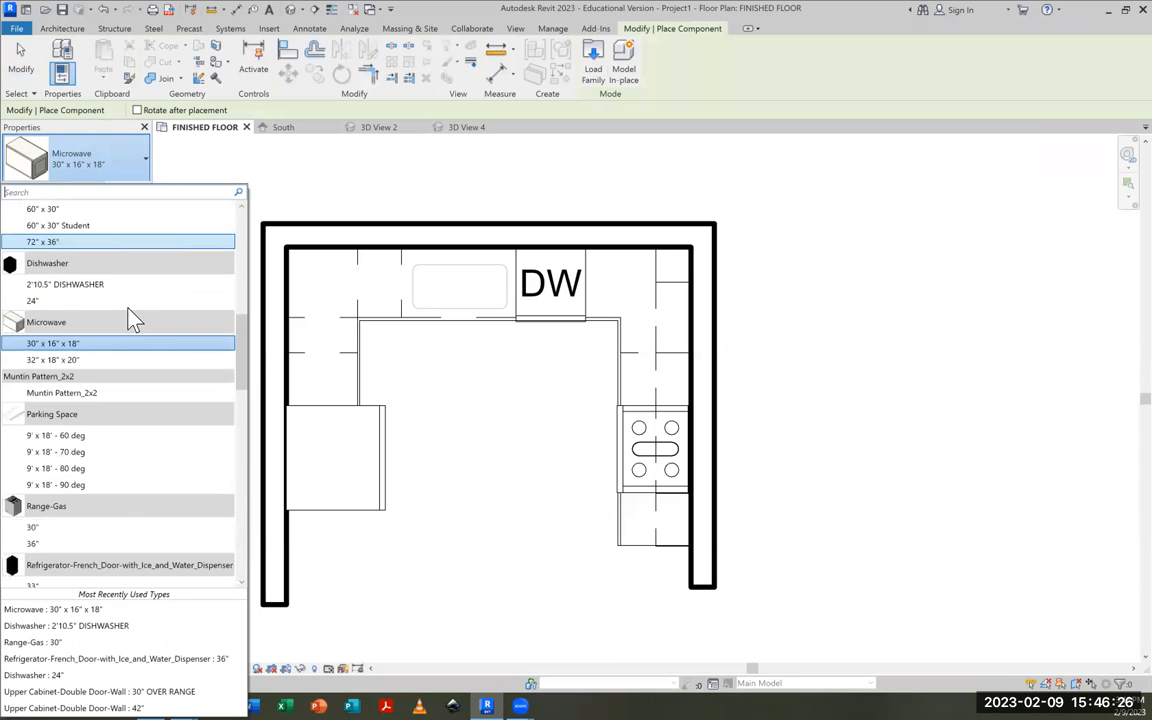
pyautogui.scroll(-10, 135, 320)
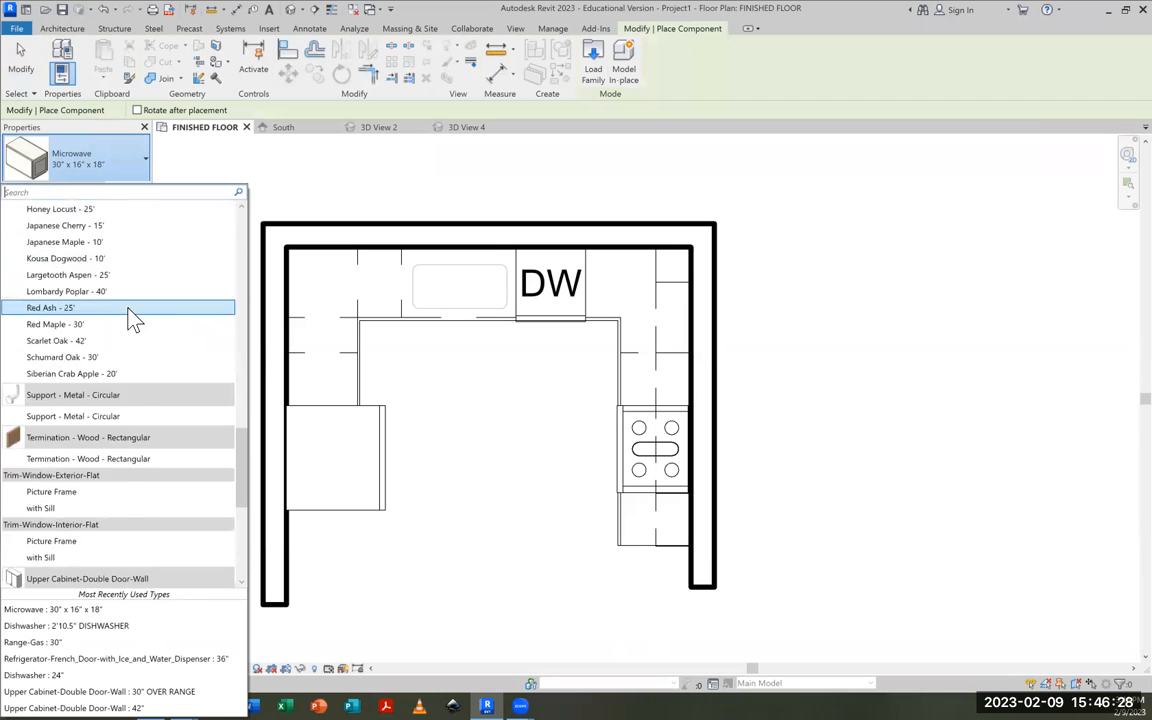
pyautogui.scroll(2, 135, 318)
pyautogui.scroll(-2, 147, 346)
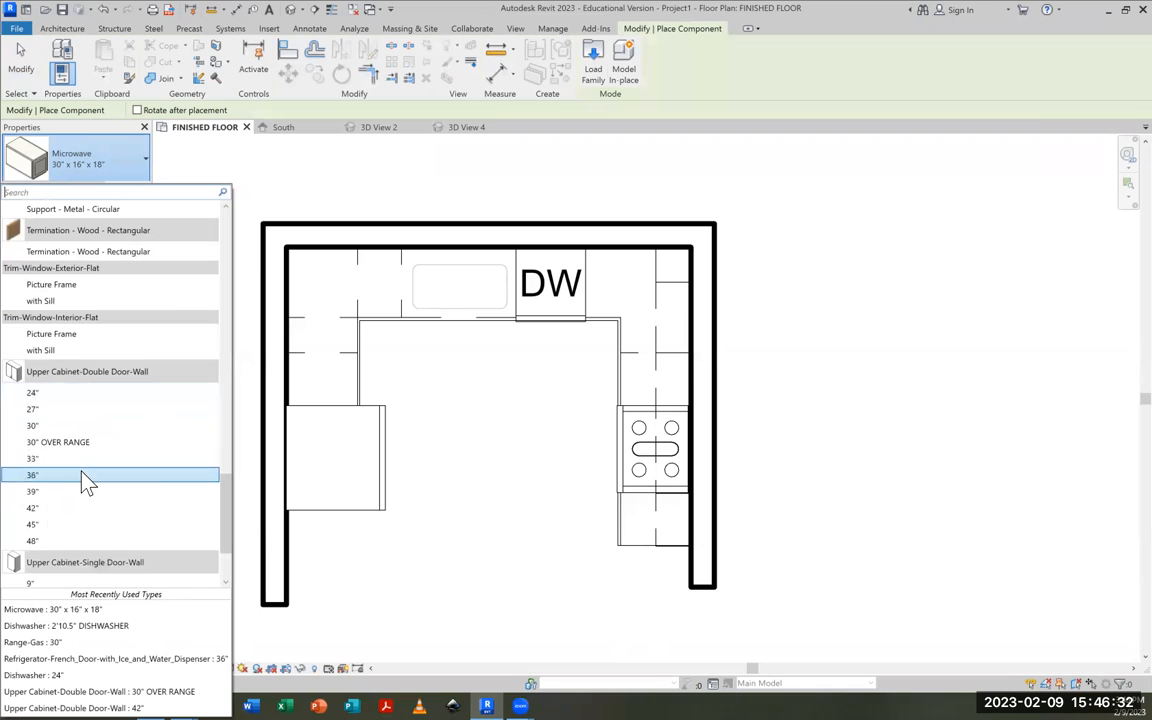
pyautogui.scroll(-2, 110, 450)
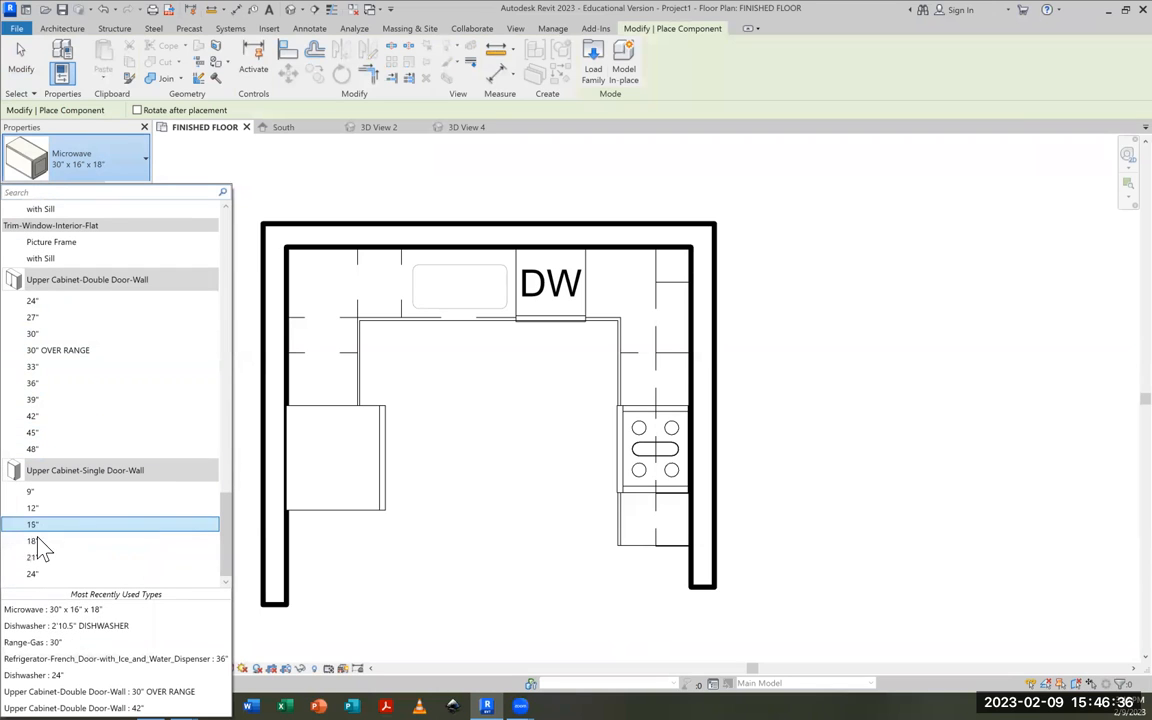
pyautogui.click(33, 545)
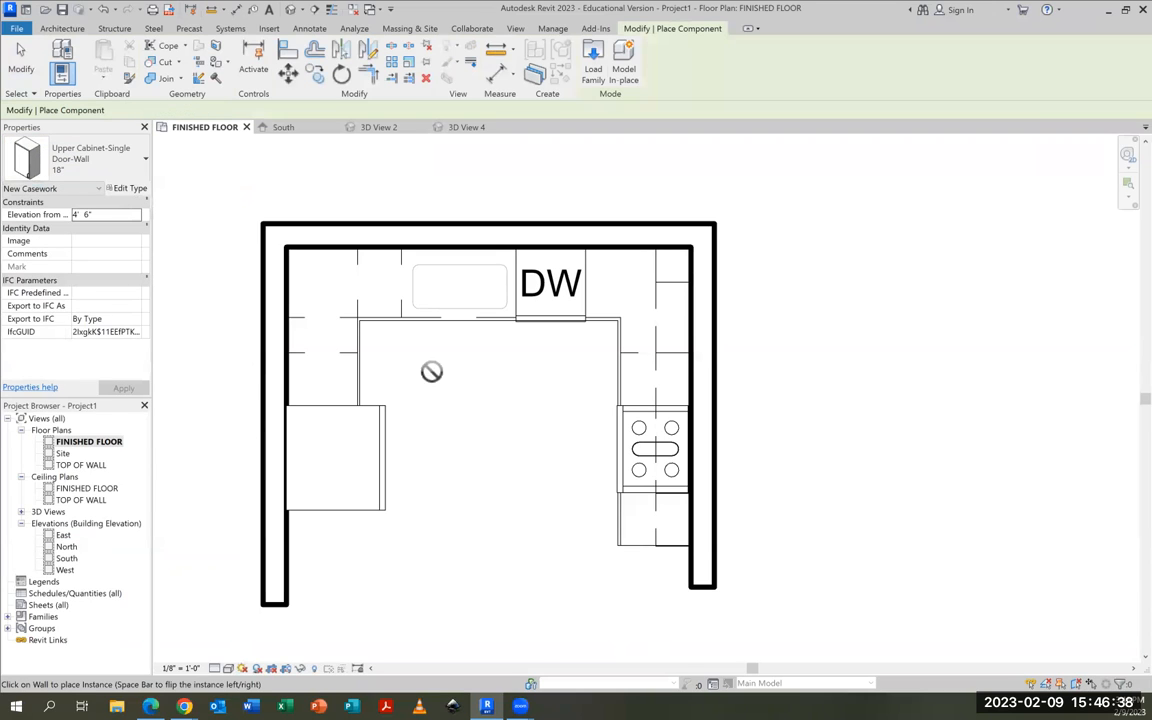
pyautogui.click(627, 247)
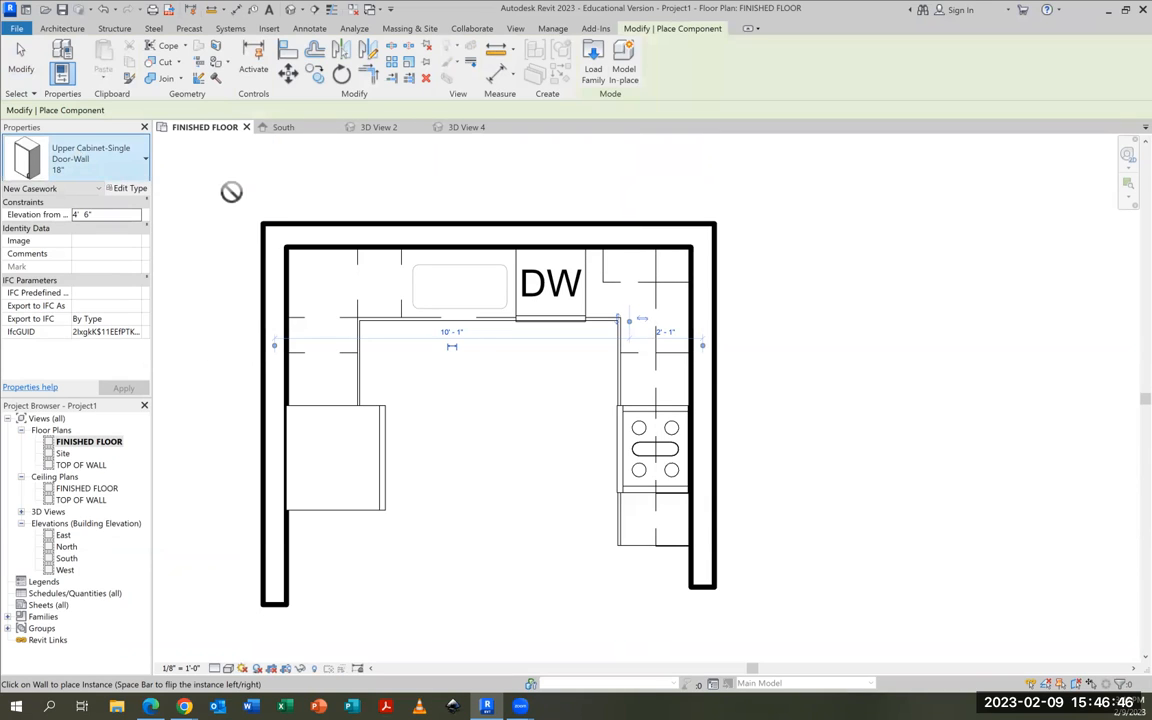
# Place a 12" Upper Cabinet-Single Door-Wall on the left wall, tight into the back corner
pyautogui.click(120, 158)
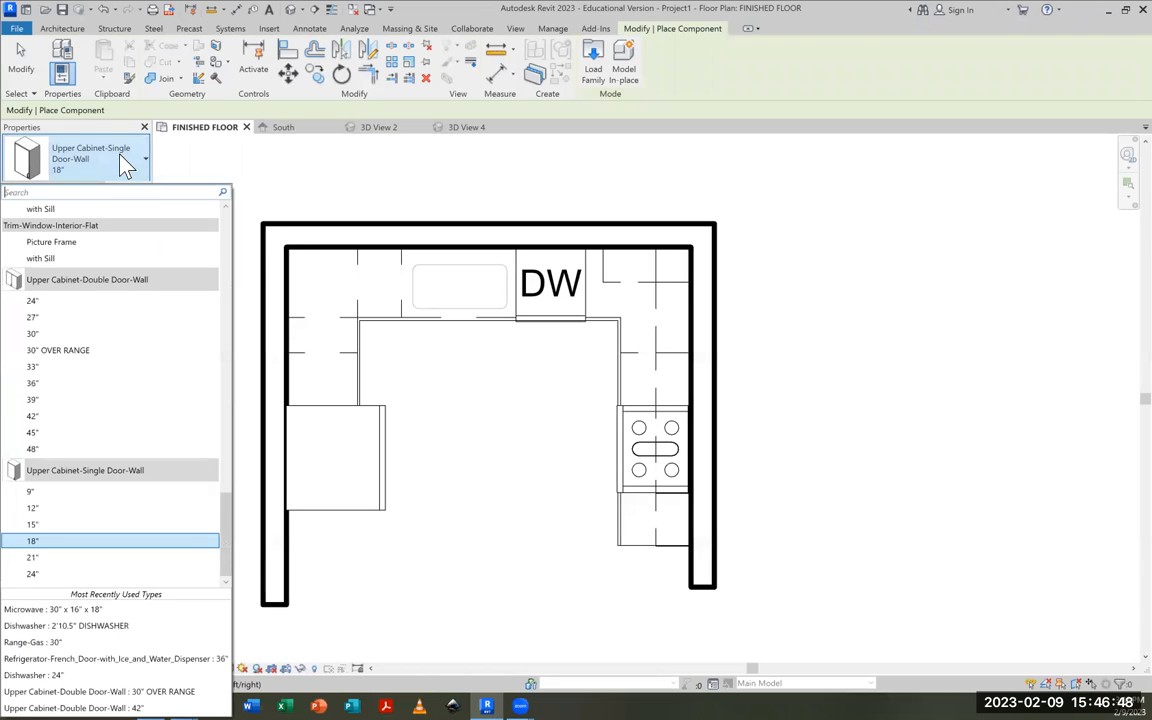
pyautogui.click(38, 510)
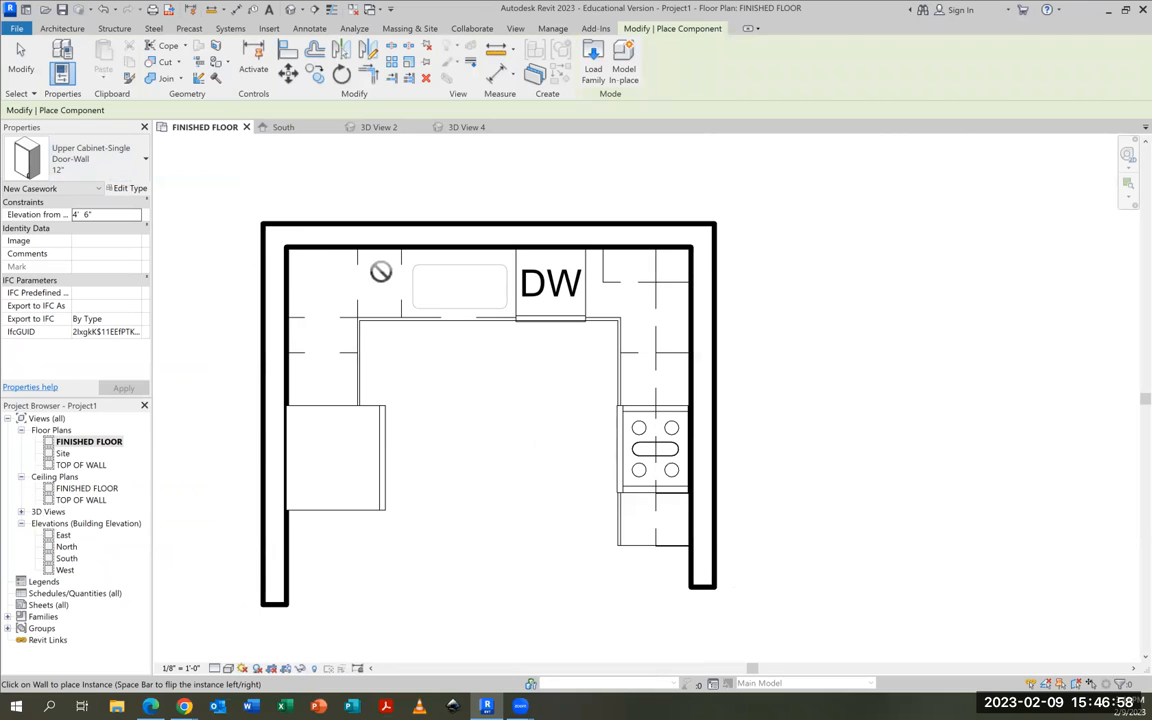
pyautogui.click(285, 262)
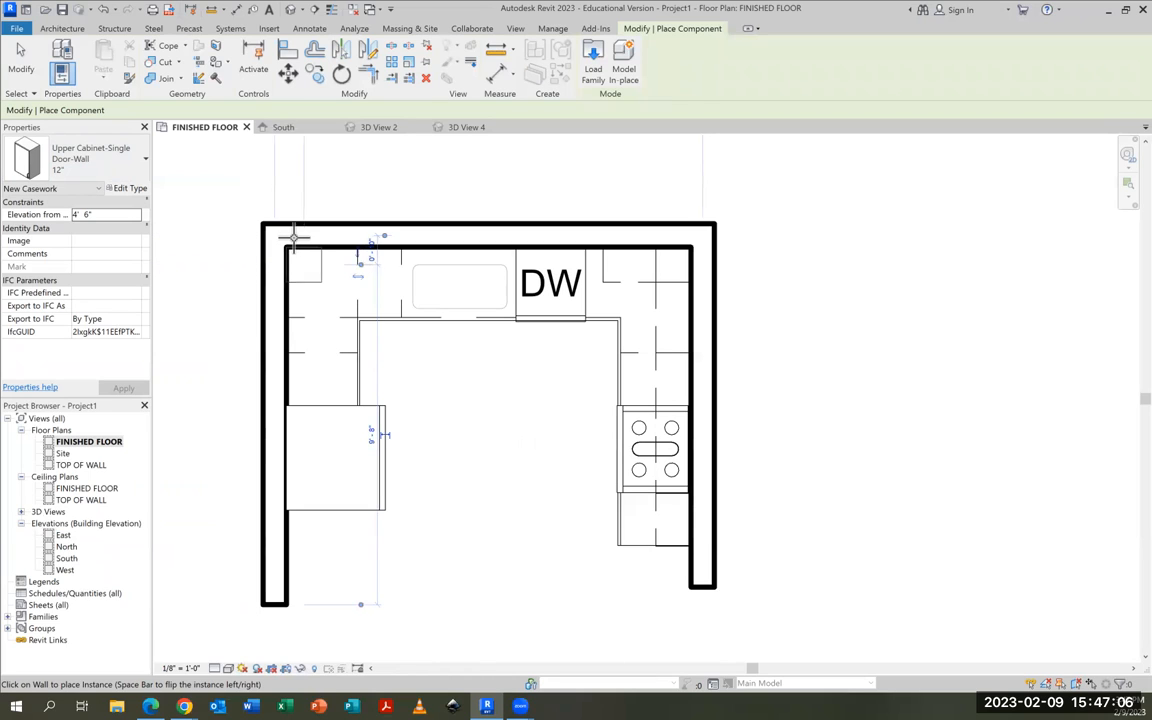
# Place a 15" Upper Cabinet-Single Door-Wall on the back wall beside the 12" corner cabinet
pyautogui.click(110, 166)
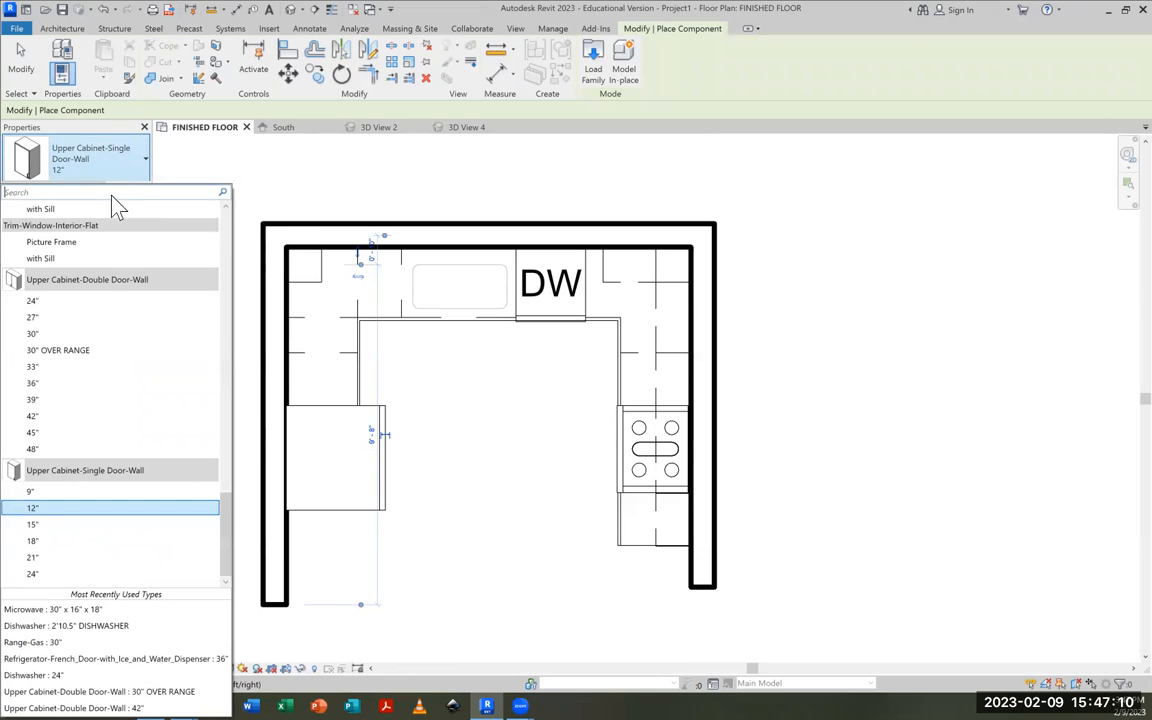
pyautogui.click(33, 524)
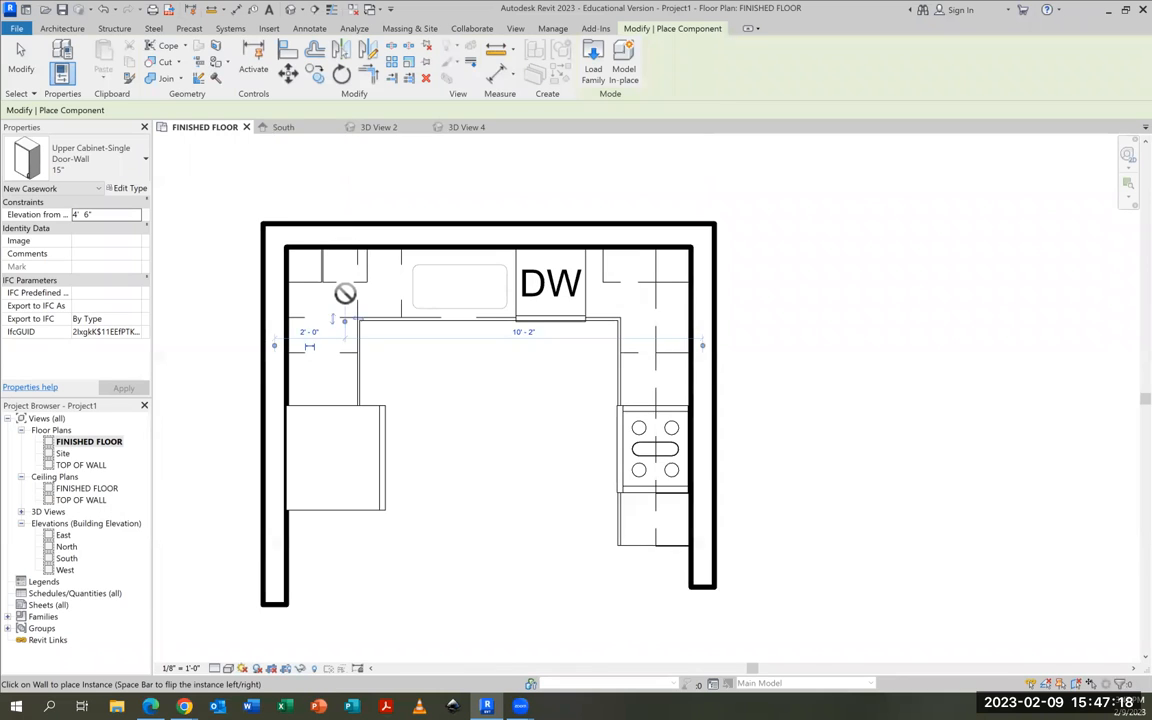
pyautogui.scroll(3, 338, 262)
pyautogui.scroll(-3, 369, 287)
pyautogui.scroll(2, 369, 285)
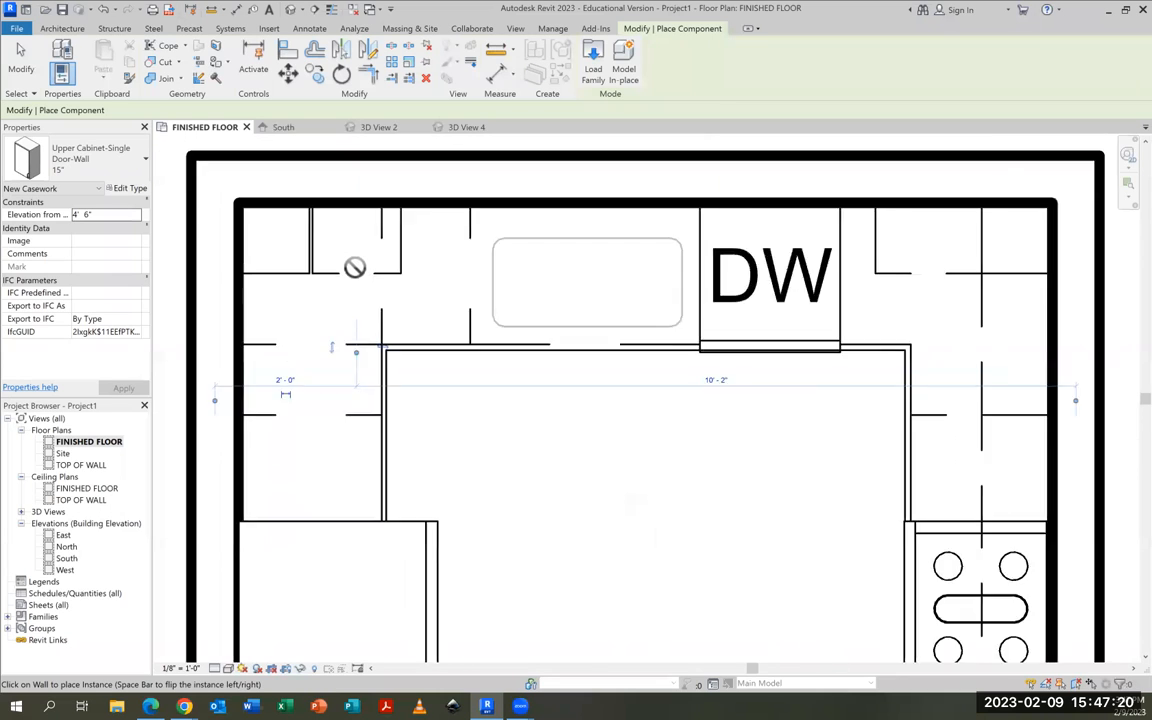
# Nudge the 15" upper cabinet left along the back wall until it sits flush against the corner cabinet
pyautogui.click(24, 66)
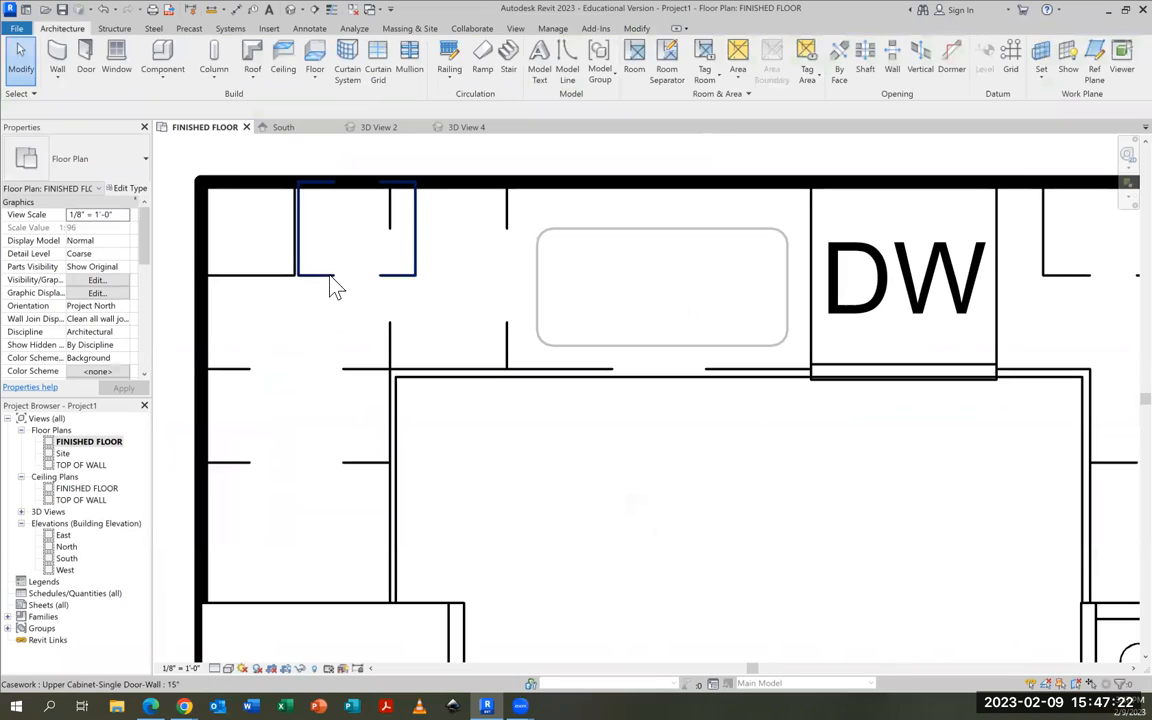
pyautogui.click(347, 255)
pyautogui.scroll(1, 350, 248)
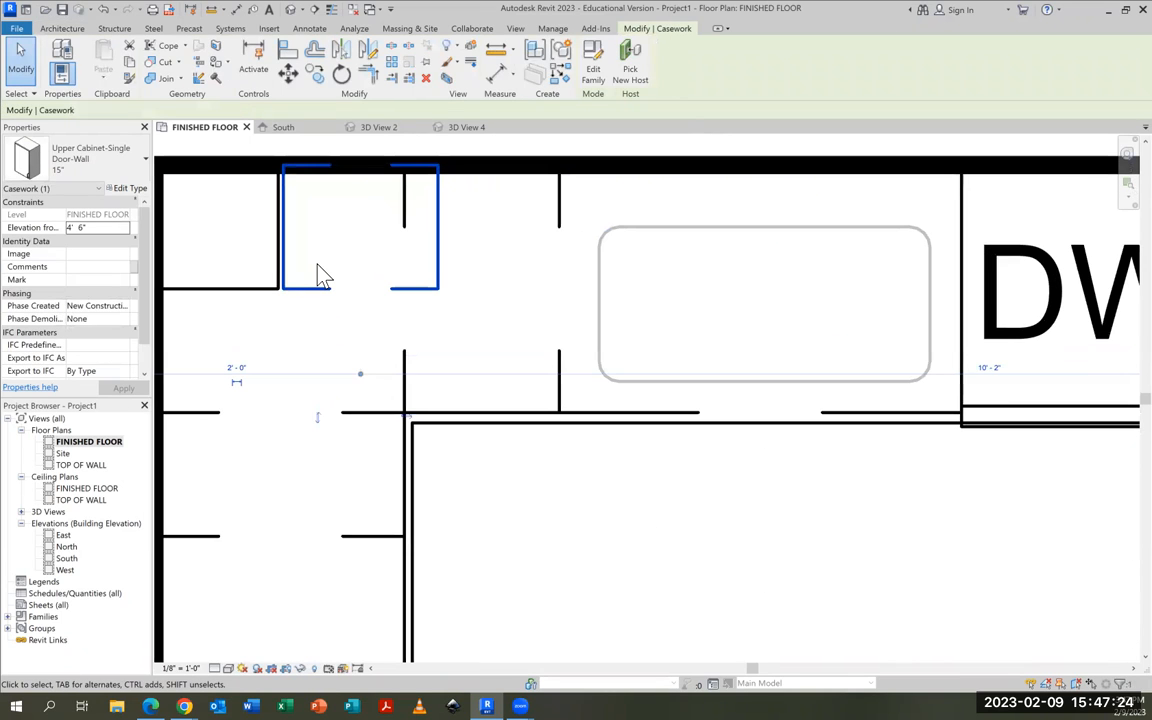
pyautogui.press('Left')
pyautogui.press('Left')
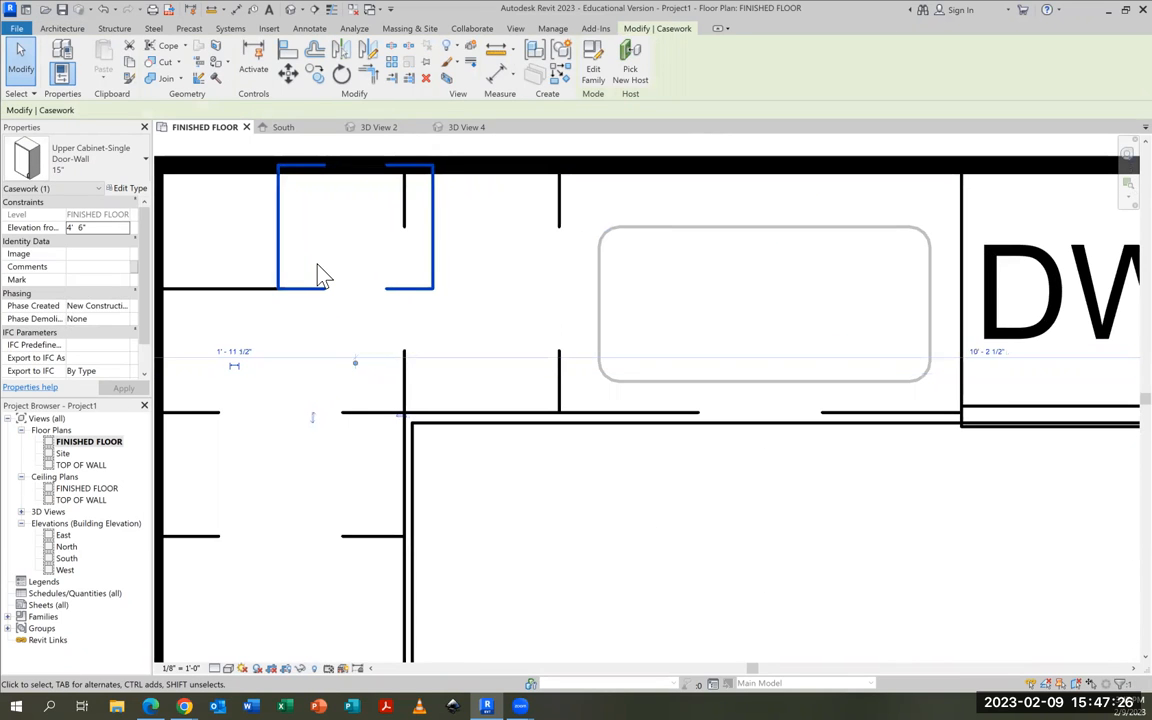
pyautogui.scroll(-3, 429, 278)
pyautogui.click(466, 350)
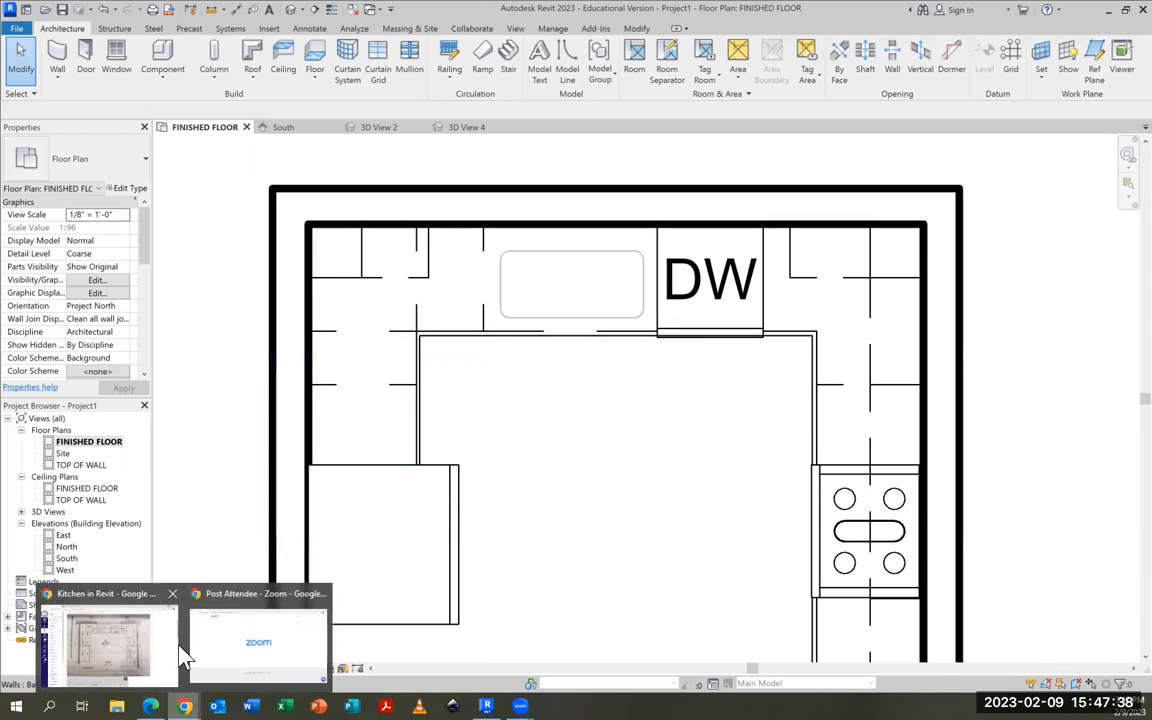
# Check the assignment's kitchen plan, and place a 24" Upper Cabinet-Double Door-Wall on the left wall beside the 12" corner cabinet
pyautogui.hotkey('alt', 'Tab')
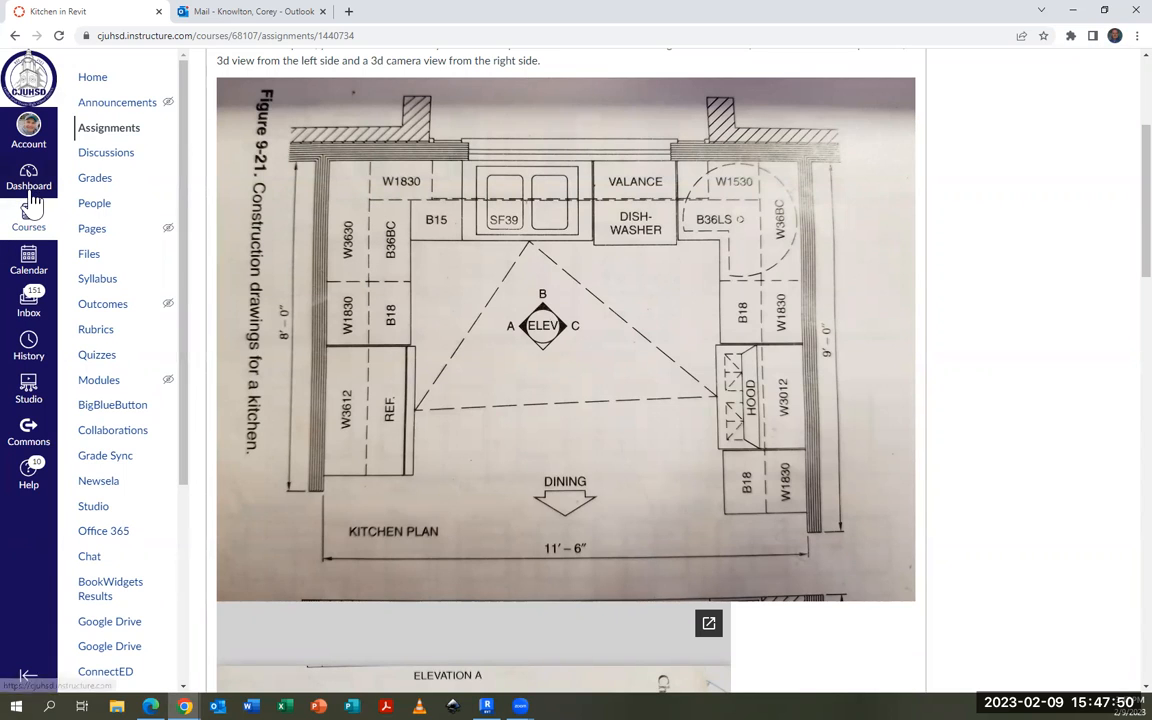
pyautogui.click(1072, 10)
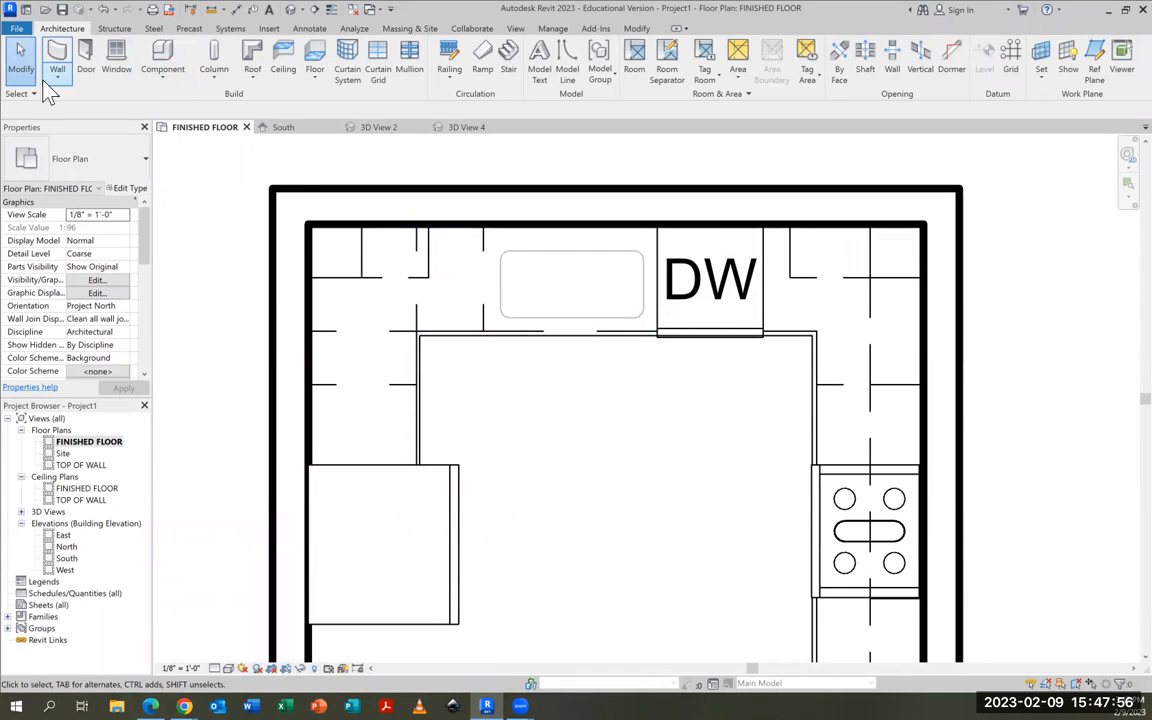
pyautogui.click(162, 55)
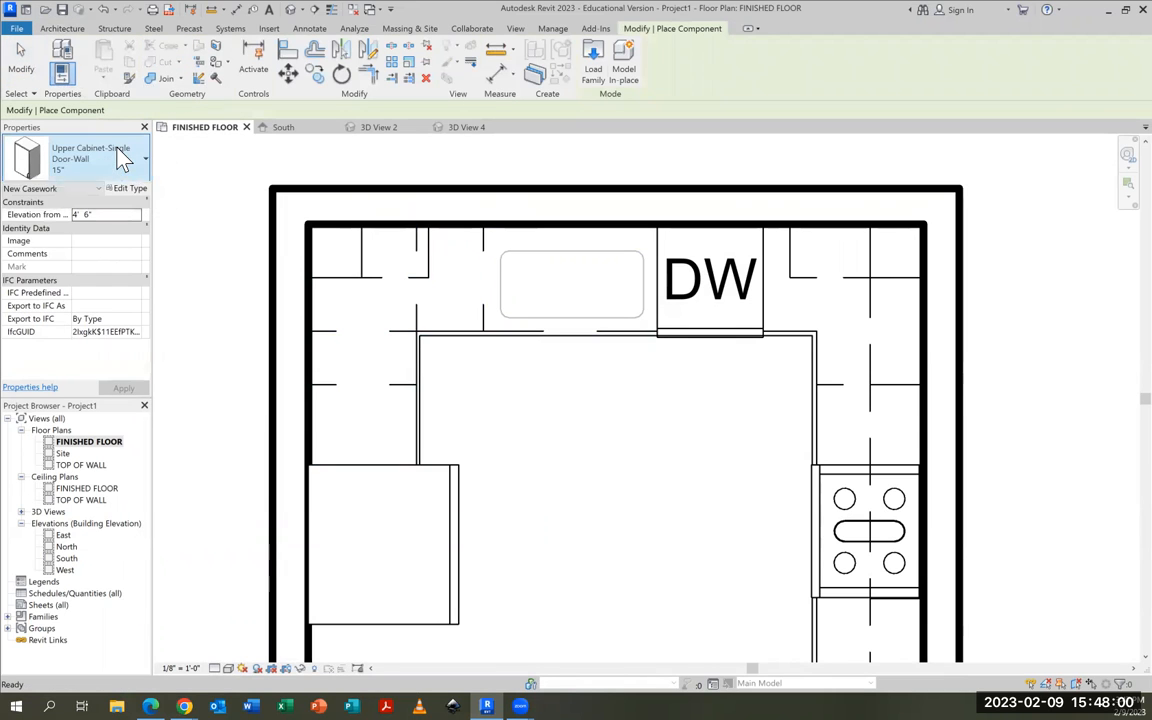
pyautogui.click(120, 160)
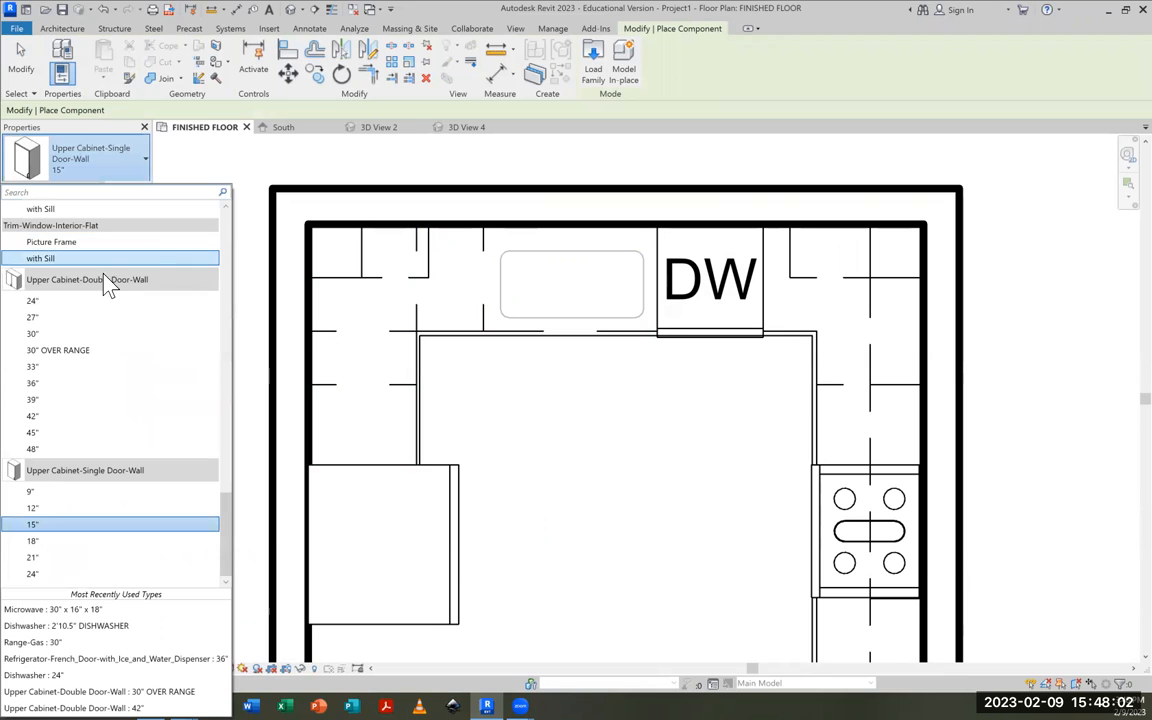
pyautogui.click(44, 301)
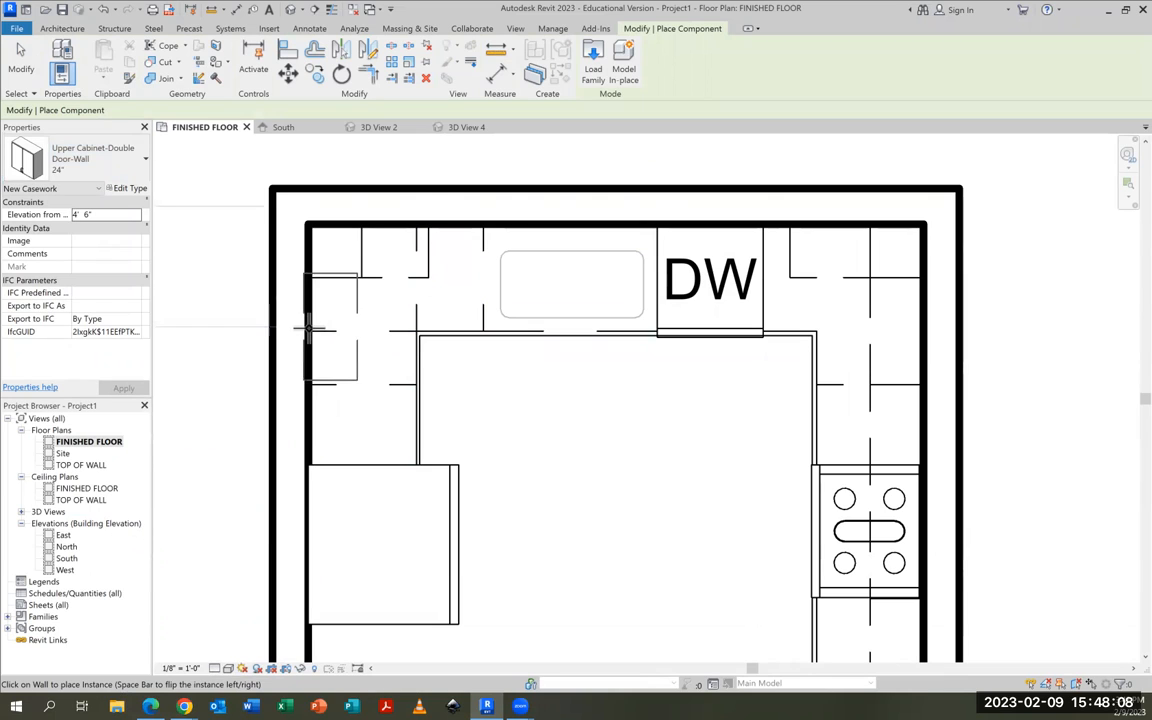
pyautogui.click(309, 333)
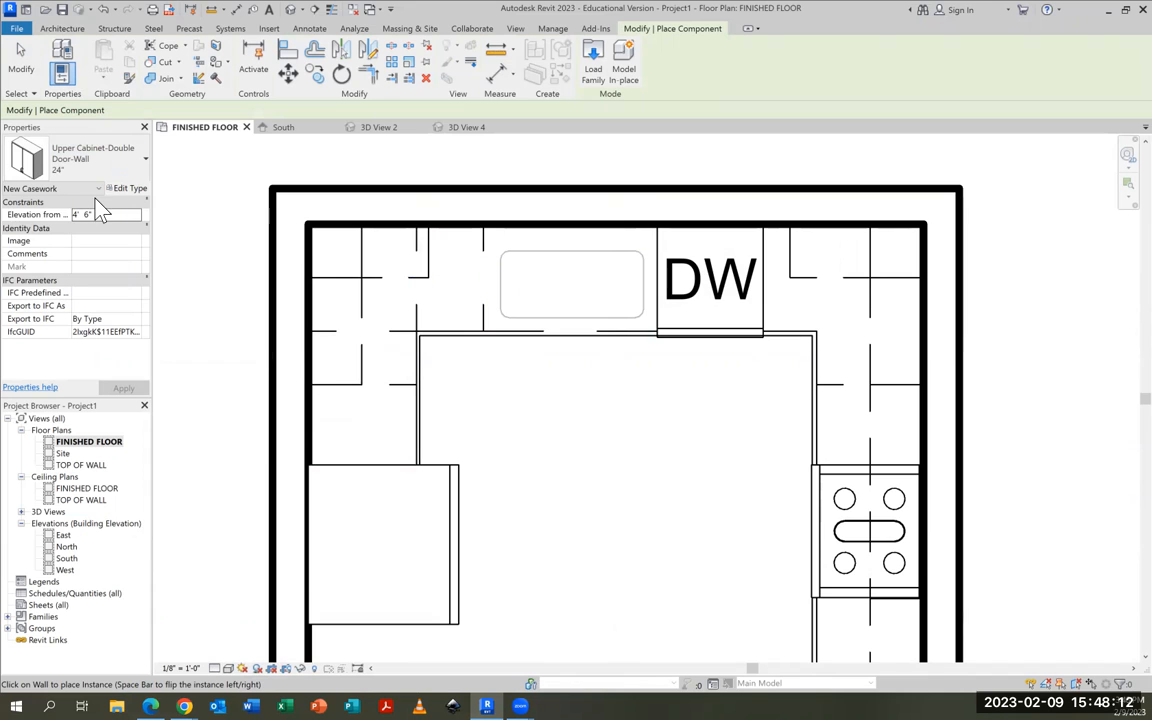
# Place an 18" Upper Cabinet-Single Door-Wall on the left wall between the 24" upper cabinet and the refrigerator
pyautogui.click(100, 165)
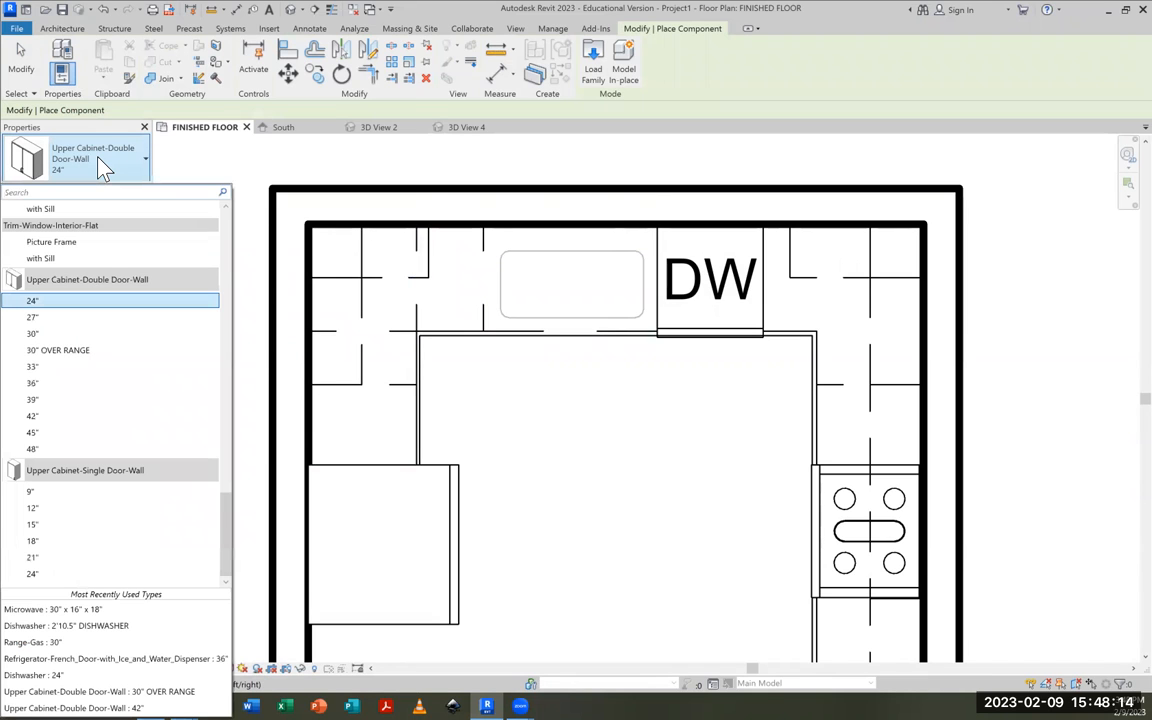
pyautogui.click(40, 541)
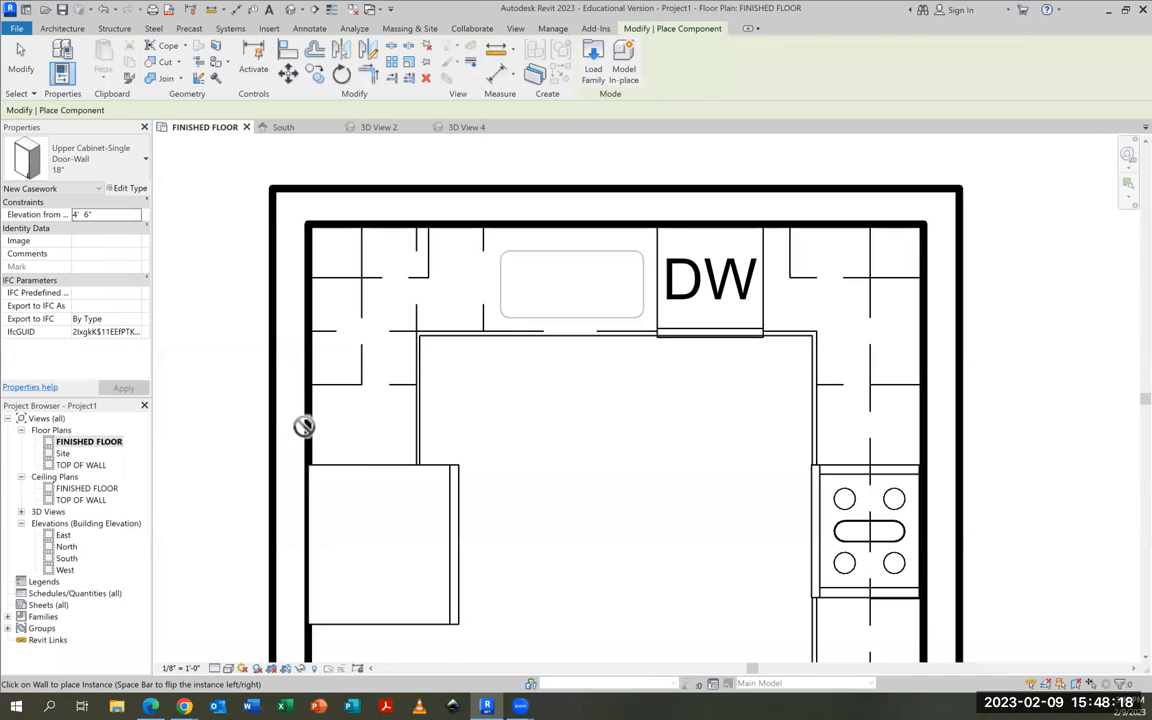
pyautogui.click(307, 425)
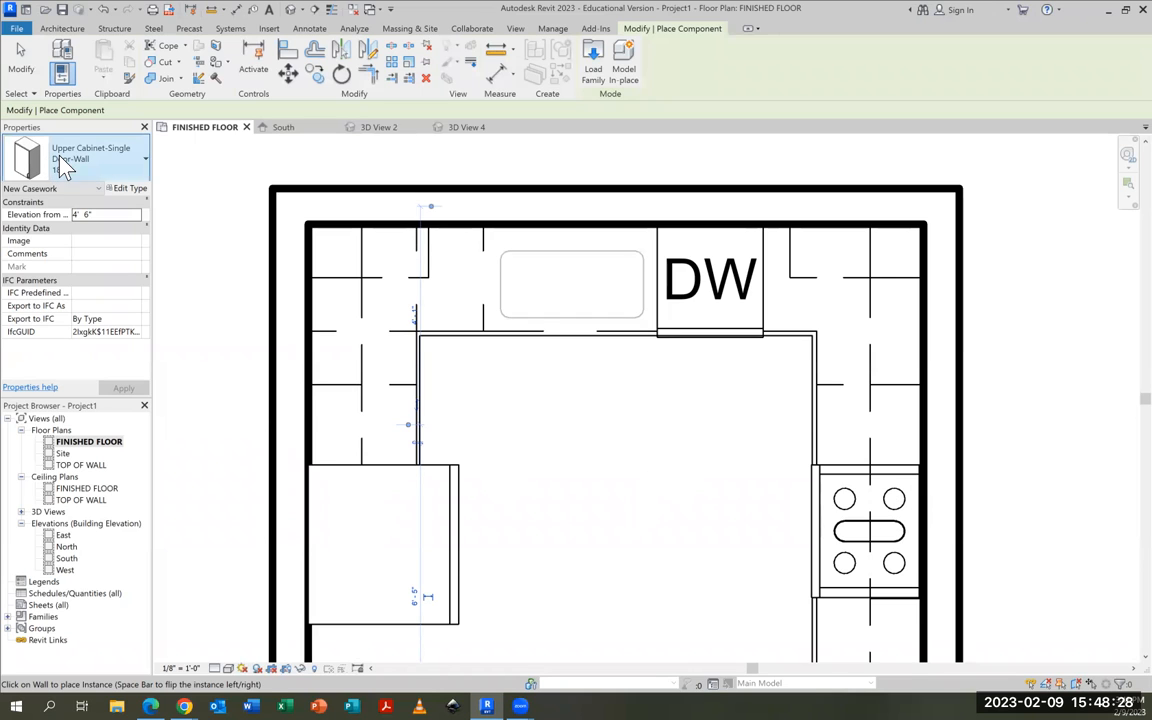
# Place a 36" Upper Cabinet-Double Door-Wall on the left wall behind the refrigerator and end component placement
pyautogui.click(108, 152)
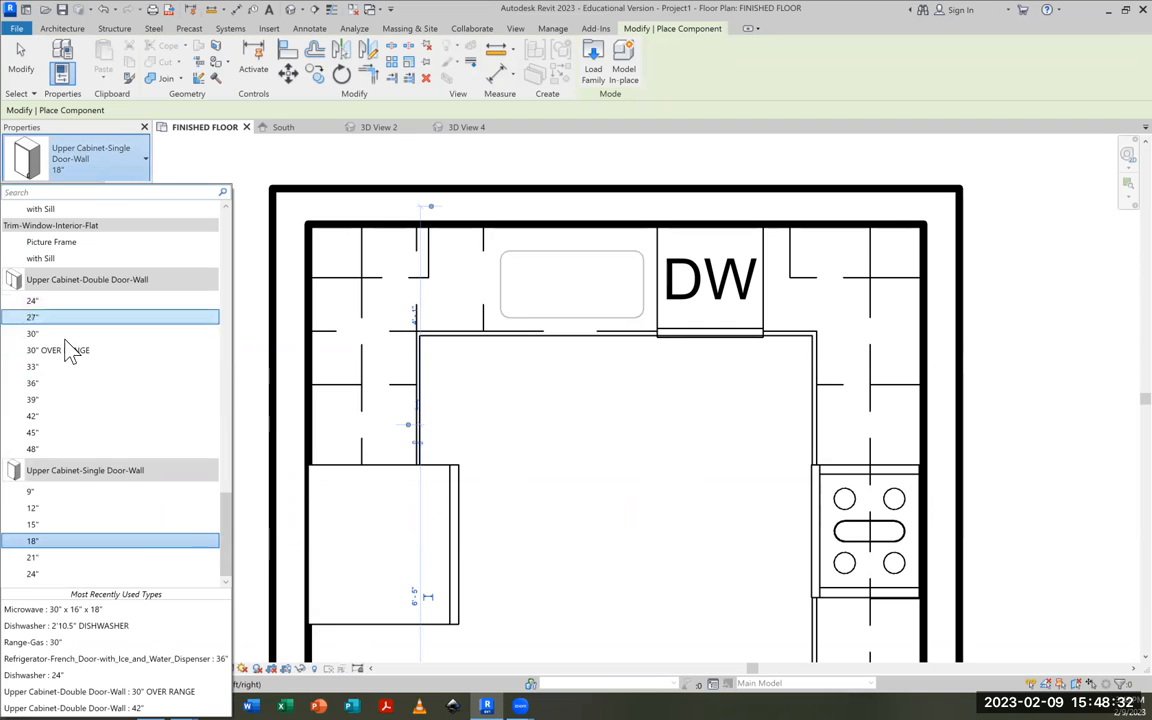
pyautogui.click(37, 384)
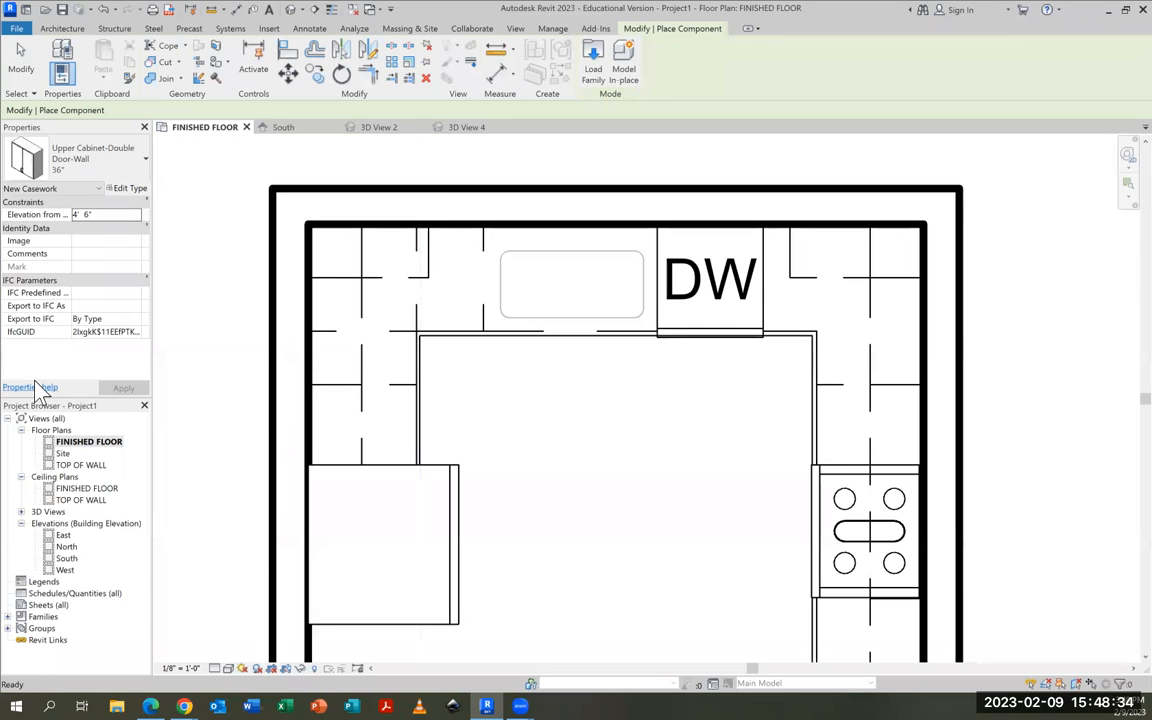
pyautogui.click(311, 567)
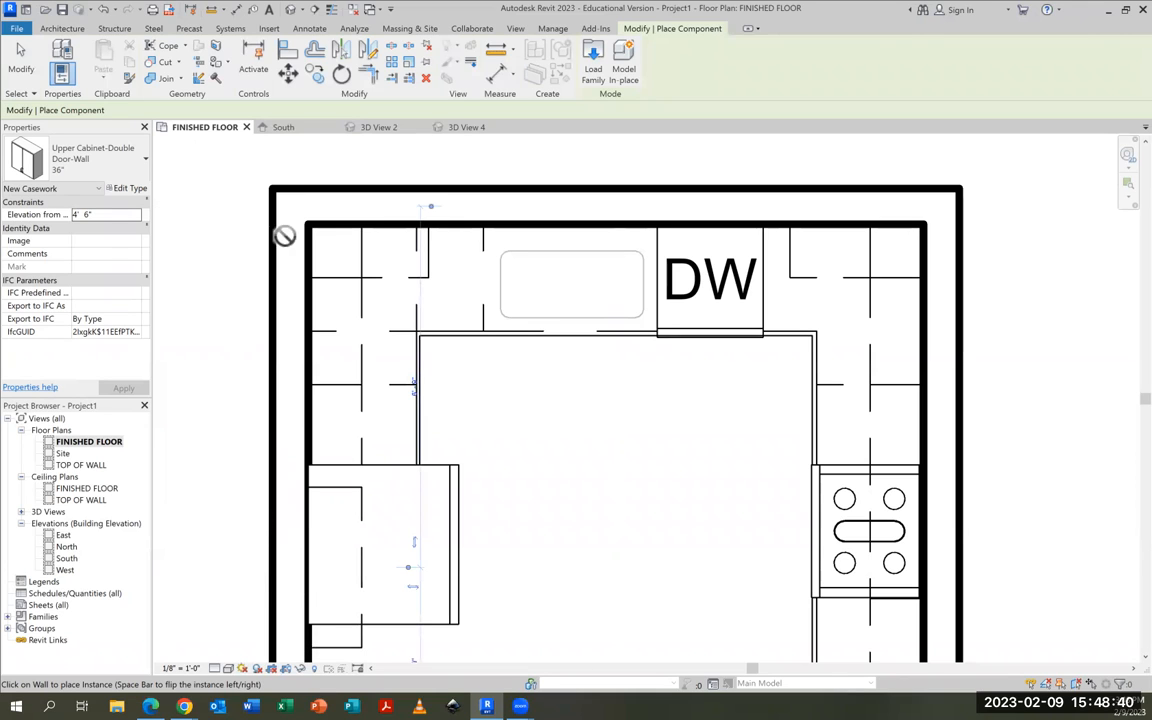
pyautogui.click(22, 58)
# Create a camera view from beyond the open end of the right wall, aimed across the refrigerator toward the left wall
pyautogui.scroll(-4, 412, 215)
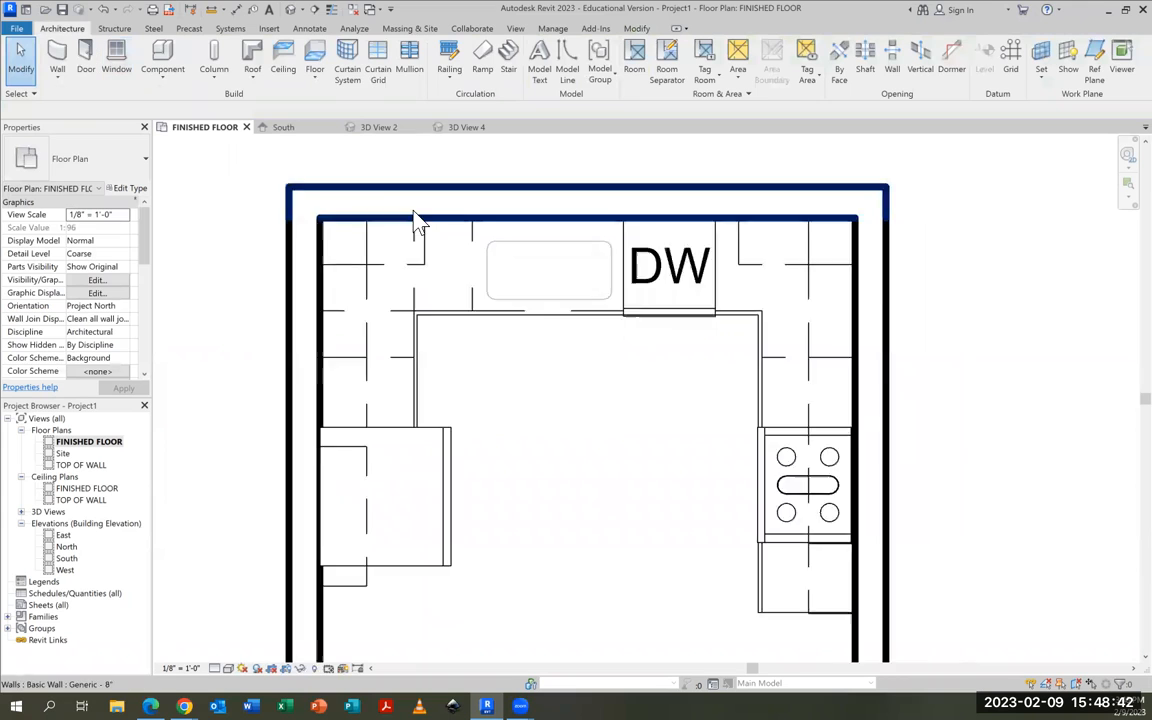
pyautogui.click(302, 11)
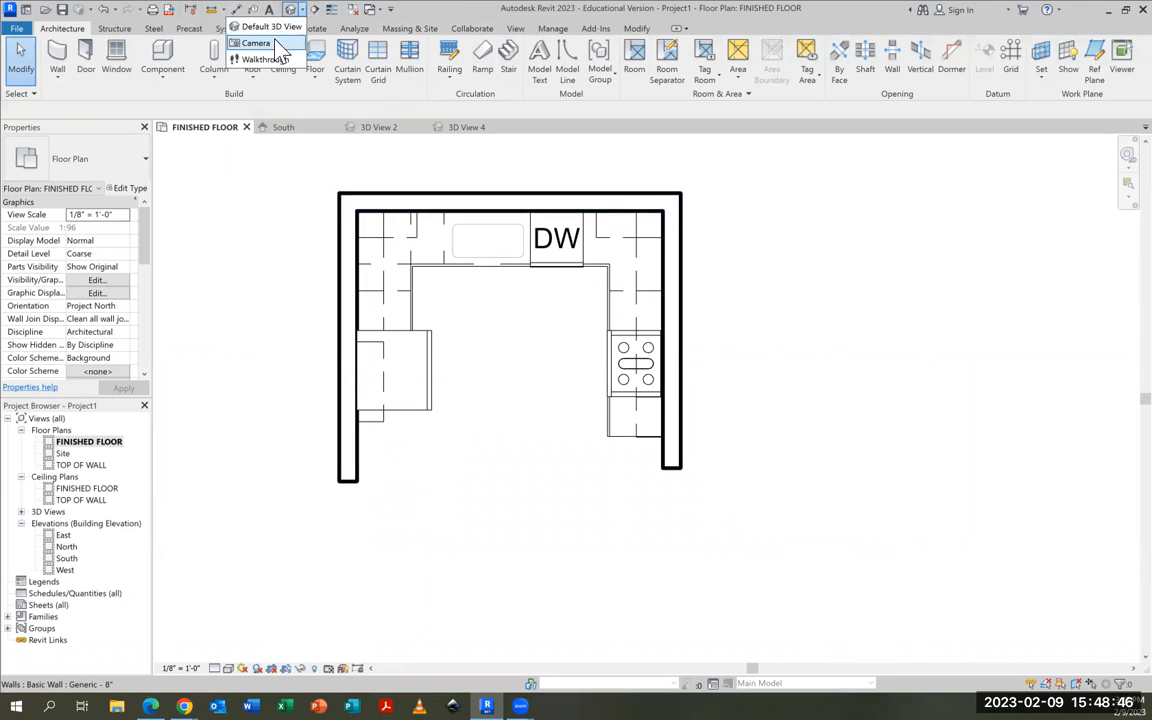
pyautogui.click(256, 43)
pyautogui.click(651, 514)
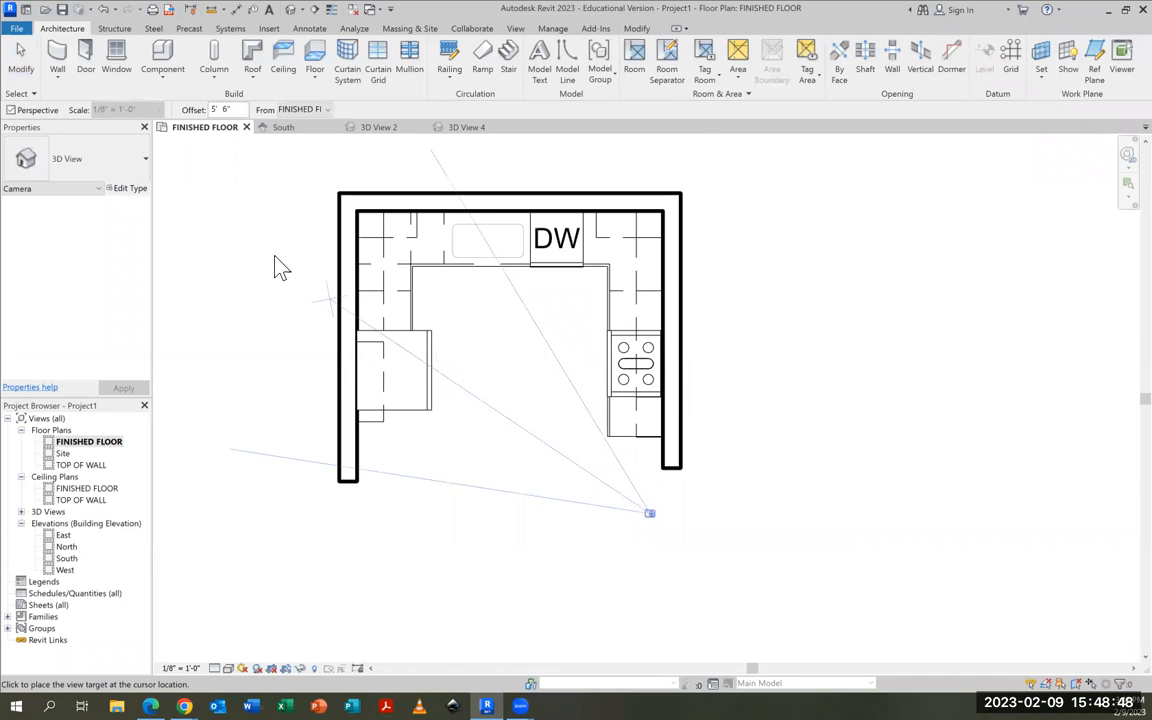
pyautogui.click(251, 231)
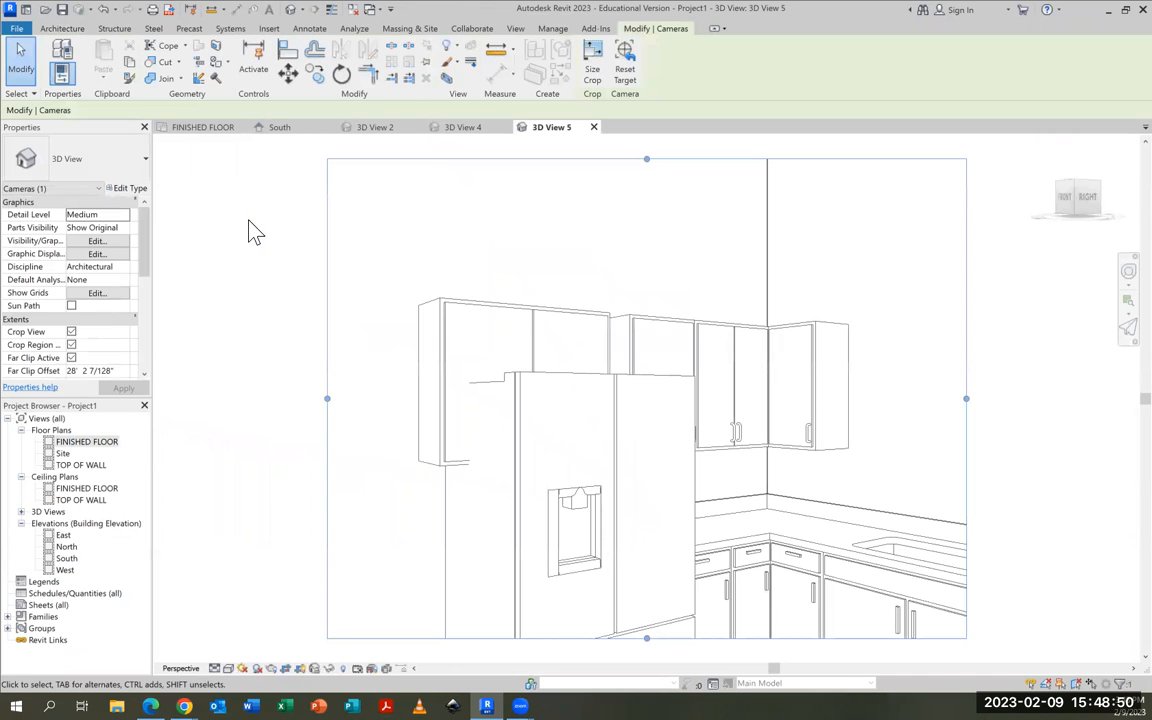
# Duplicate the type of the 36" upper cabinet at the refrigerator as 36" ABOVE FRIDGE
pyautogui.click(443, 455)
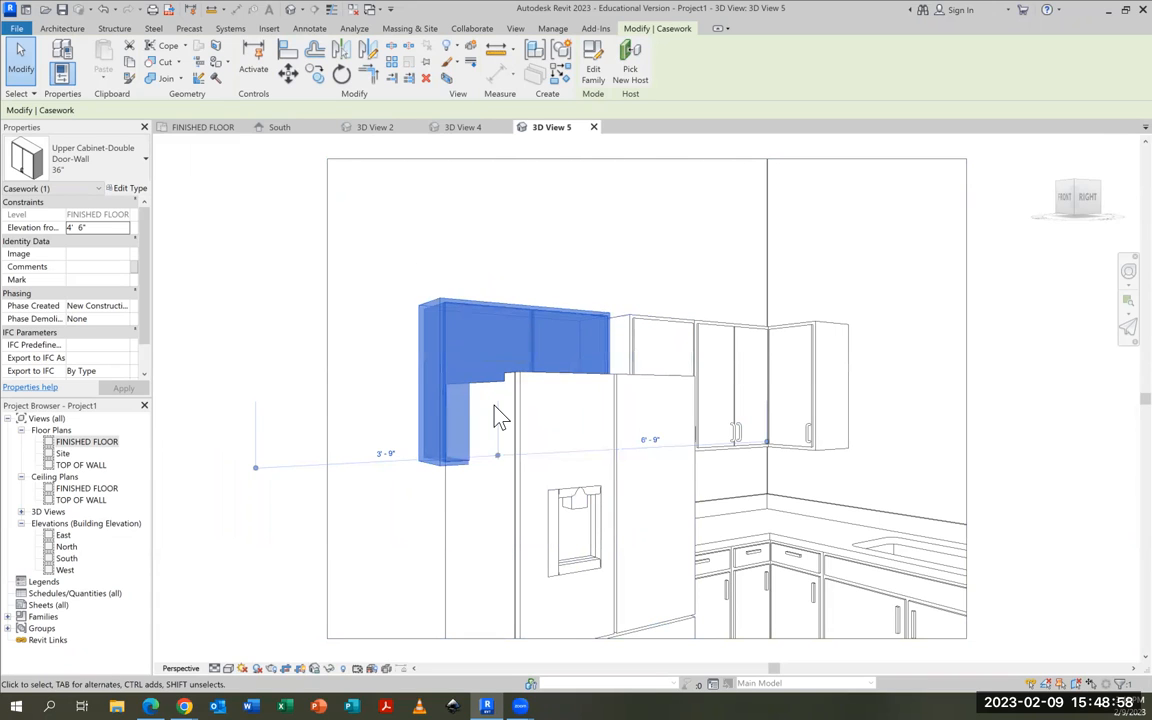
pyautogui.click(130, 189)
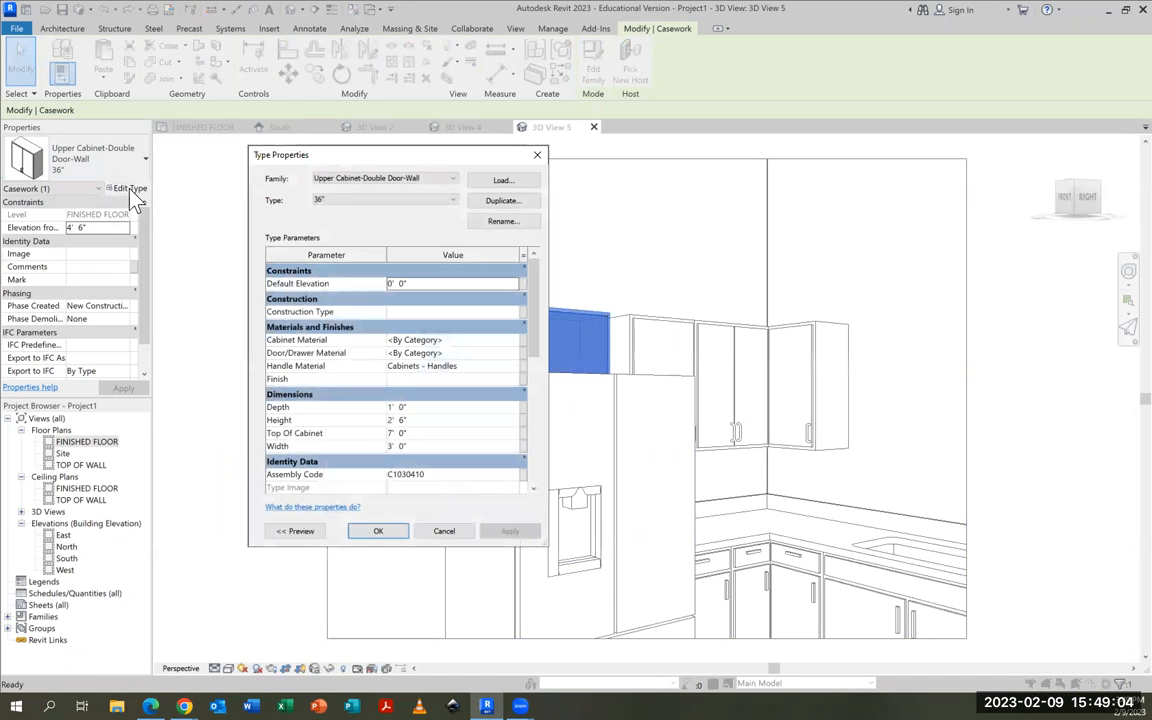
pyautogui.click(505, 204)
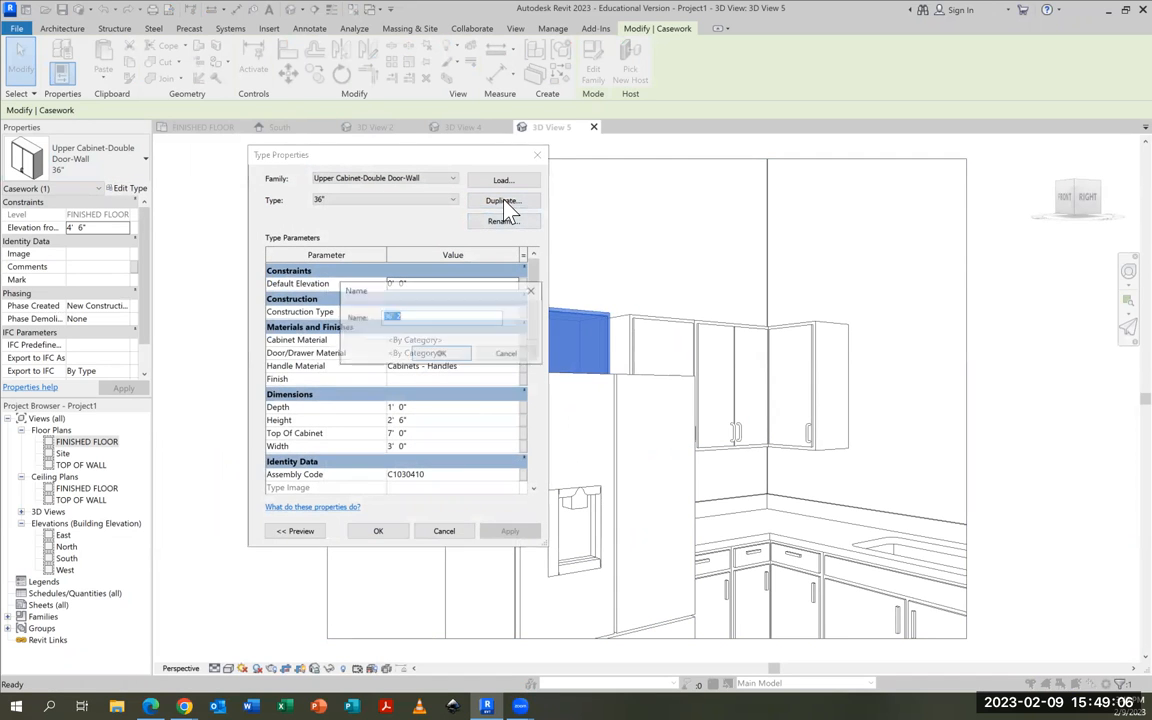
pyautogui.click(411, 316)
pyautogui.press('BackSpace')
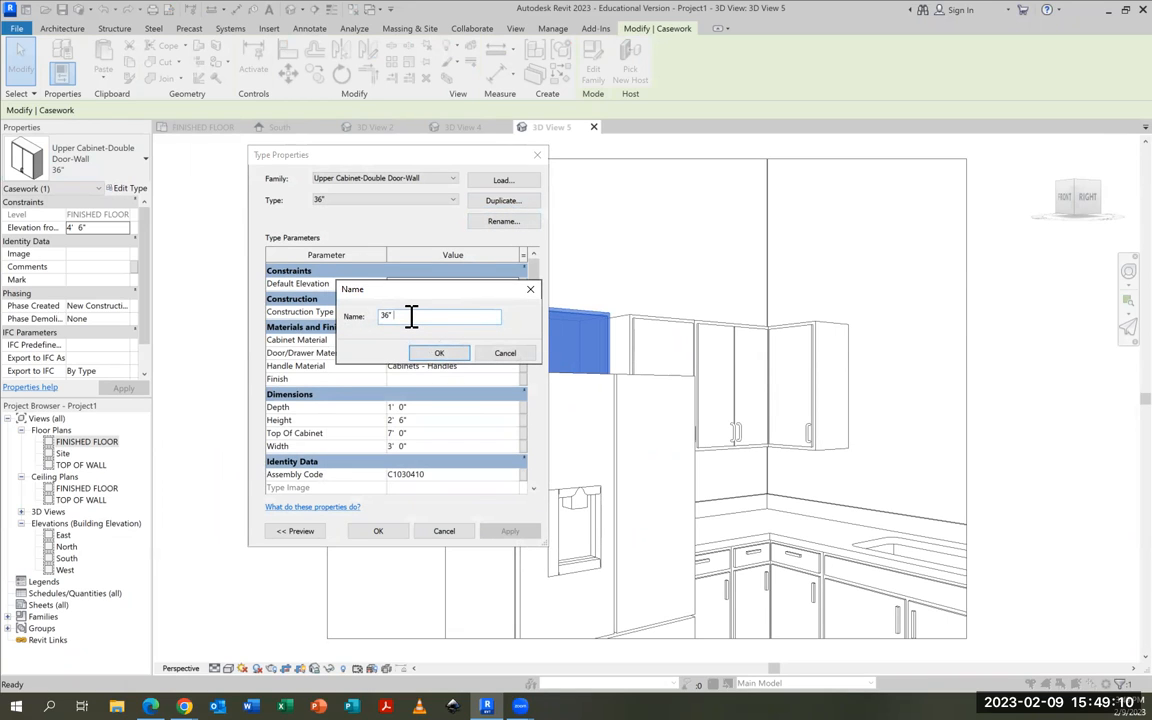
pyautogui.write('ABOVE FRIDGE')
pyautogui.click(440, 355)
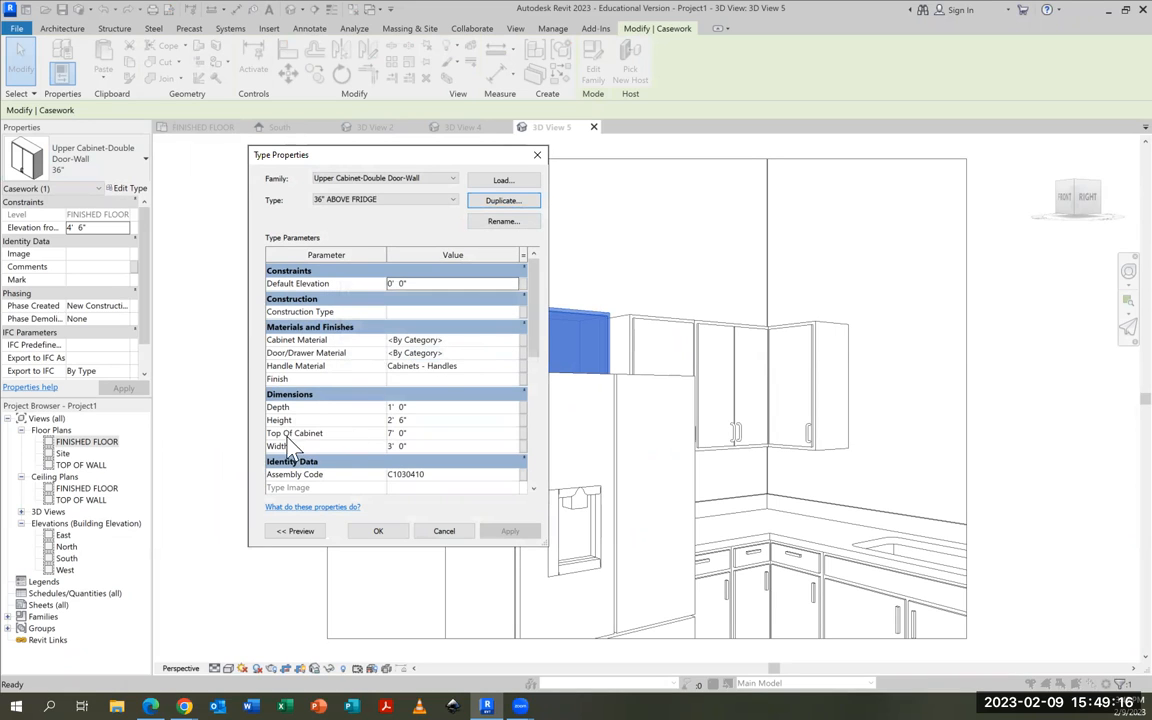
# Set the height of the 36" ABOVE FRIDGE cabinet type to 1' 0"
pyautogui.click(393, 420)
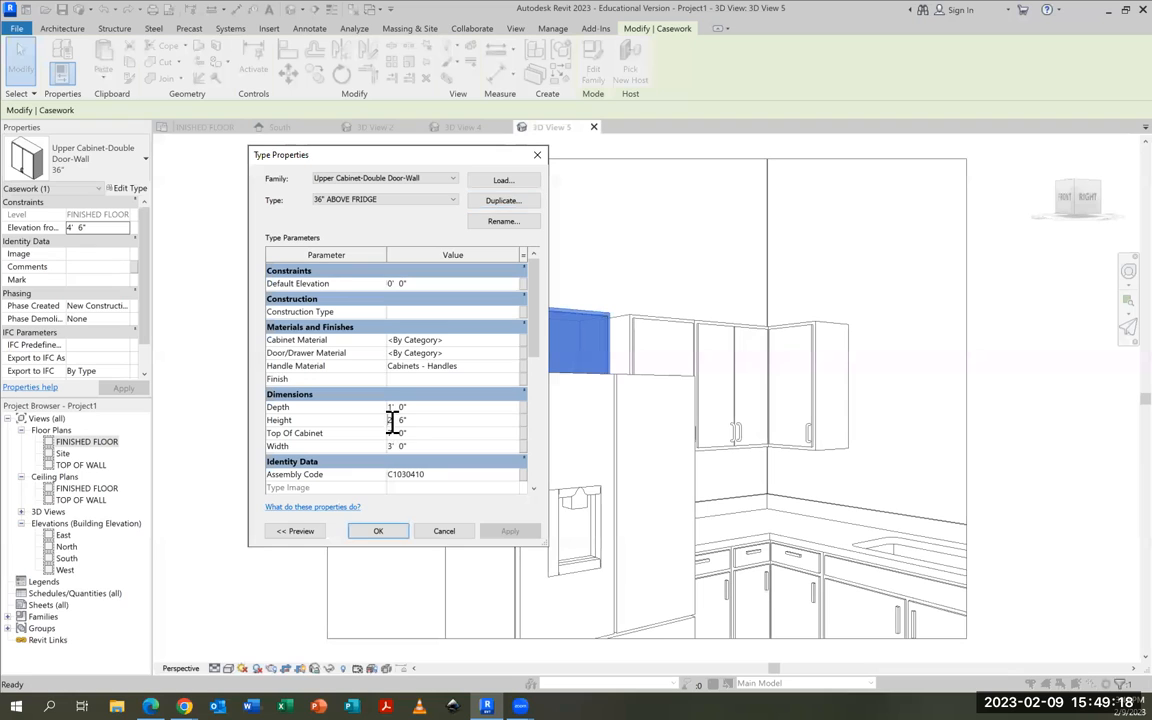
pyautogui.doubleClick(391, 420)
pyautogui.write('0')
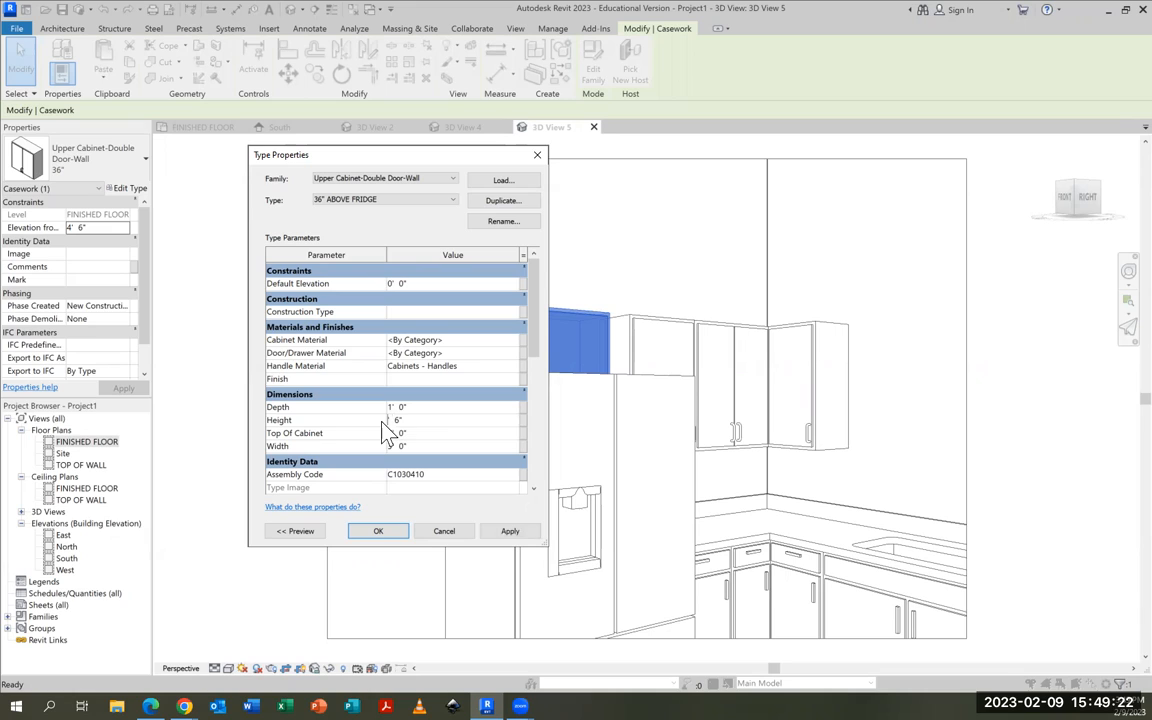
pyautogui.click(402, 420)
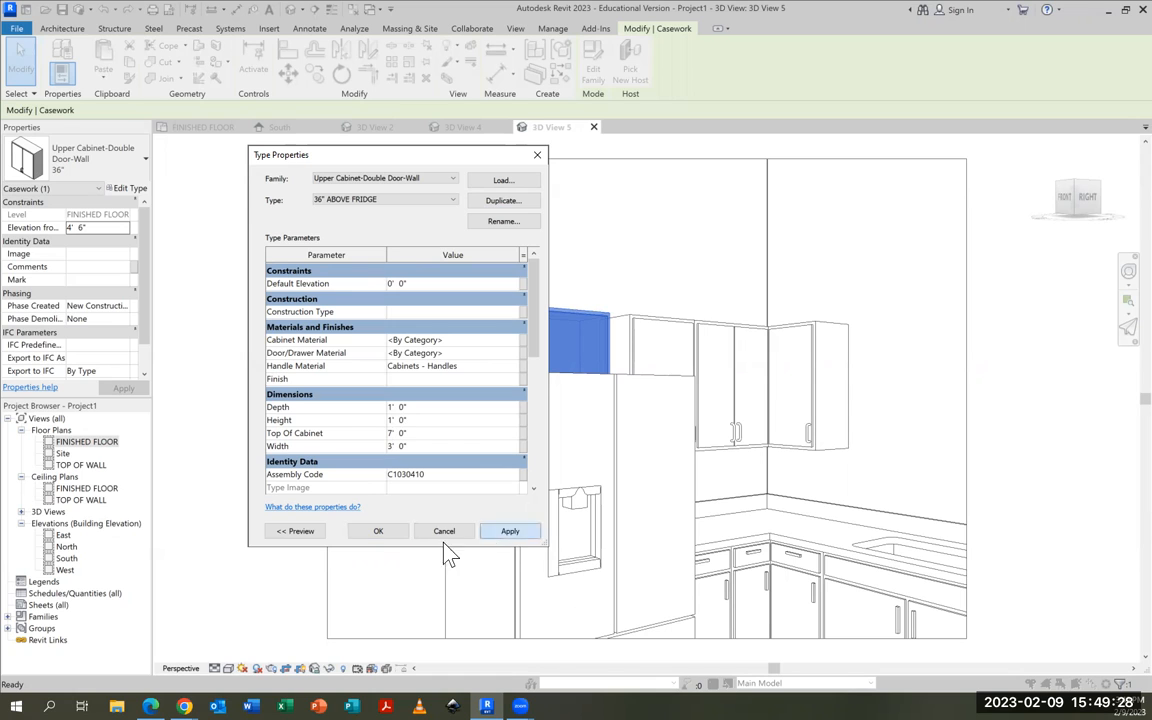
pyautogui.click(378, 531)
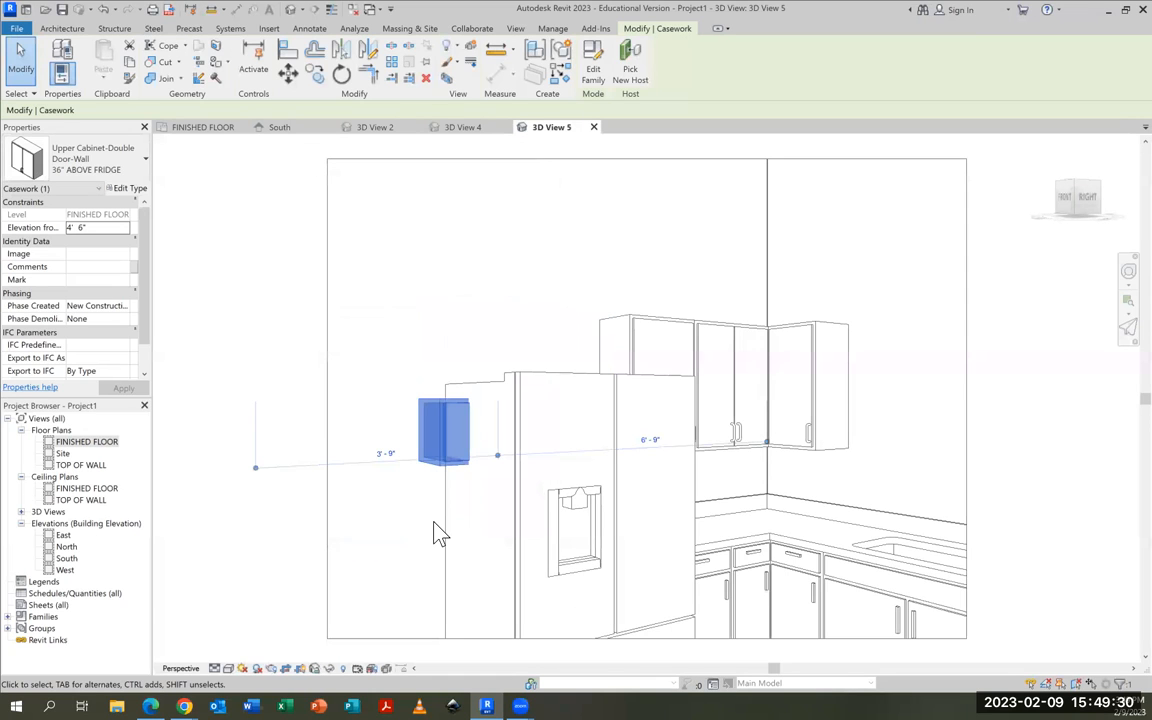
# Raise the above-fridge cabinet to an elevation of 6' 0" so its top lines up with the neighbouring upper cabinets
pyautogui.press('Up')
pyautogui.press('Up')
pyautogui.press('Up')
pyautogui.press('Up')
pyautogui.press('Up')
pyautogui.press('Up')
pyautogui.press('Up')
pyautogui.press('Up')
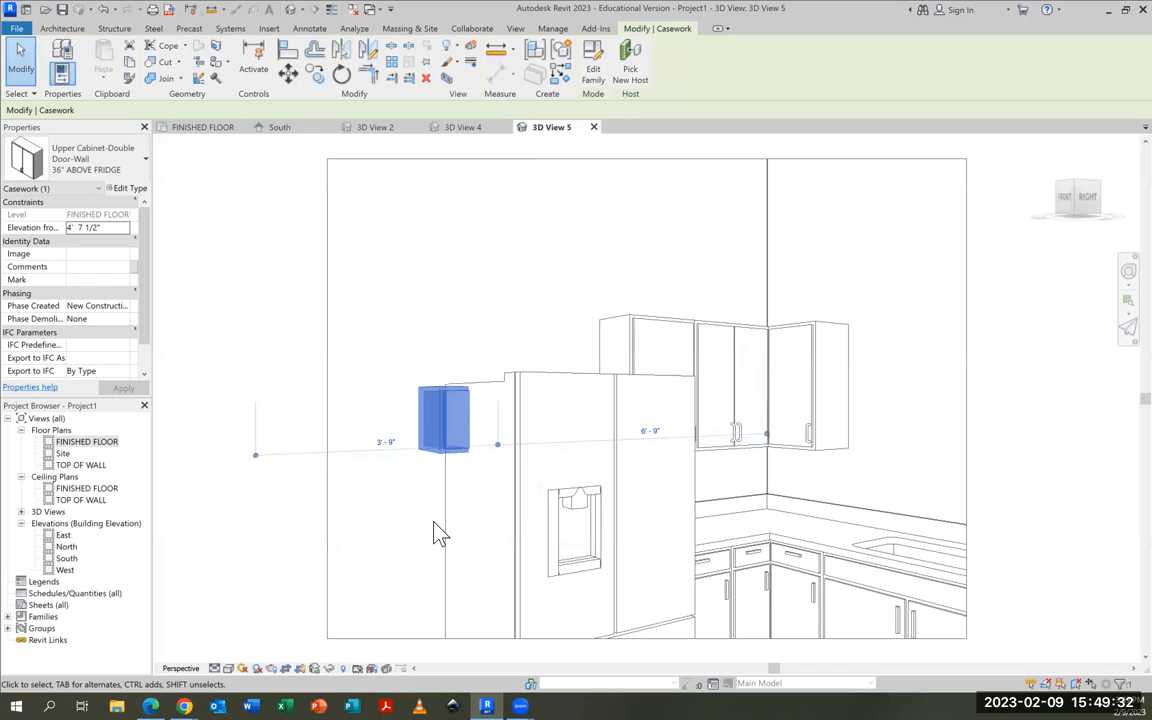
pyautogui.press('Up')
pyautogui.press('Up')
pyautogui.press('Up')
pyautogui.press('Up')
pyautogui.press('Up')
pyautogui.press('Up')
pyautogui.press('Up')
pyautogui.press('Up')
pyautogui.press('Up')
pyautogui.press('Up')
pyautogui.press('Up')
pyautogui.press('Up')
pyautogui.press('Up')
pyautogui.press('Up')
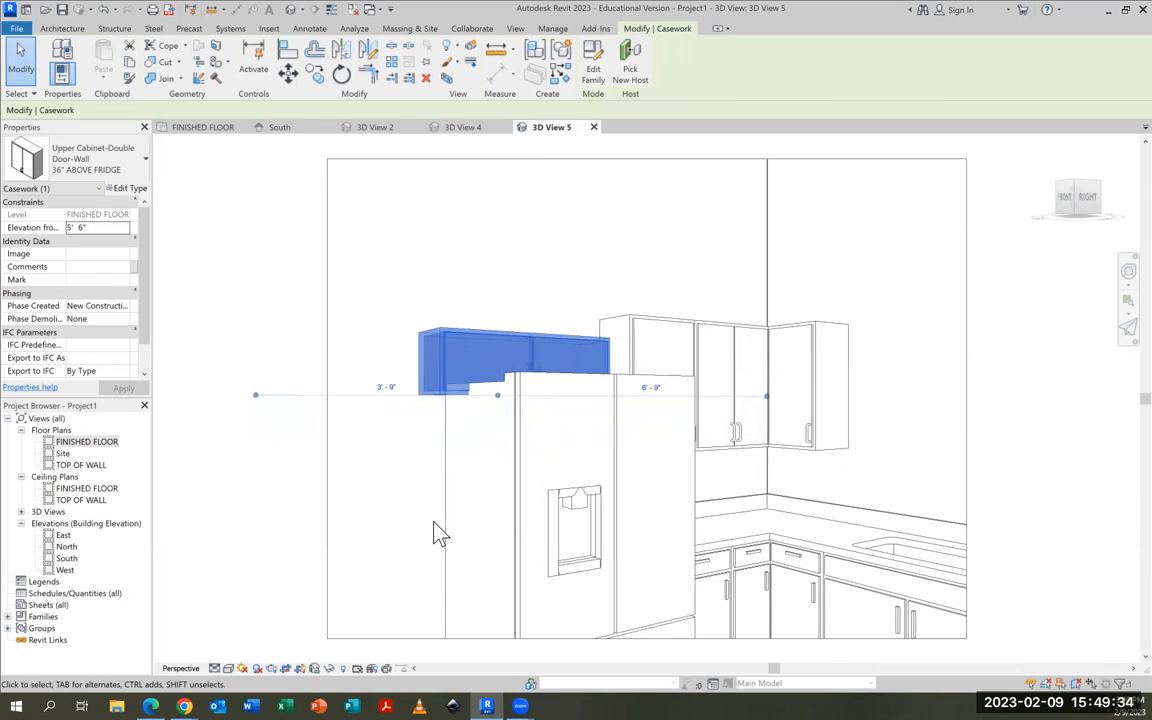
pyautogui.press('Up')
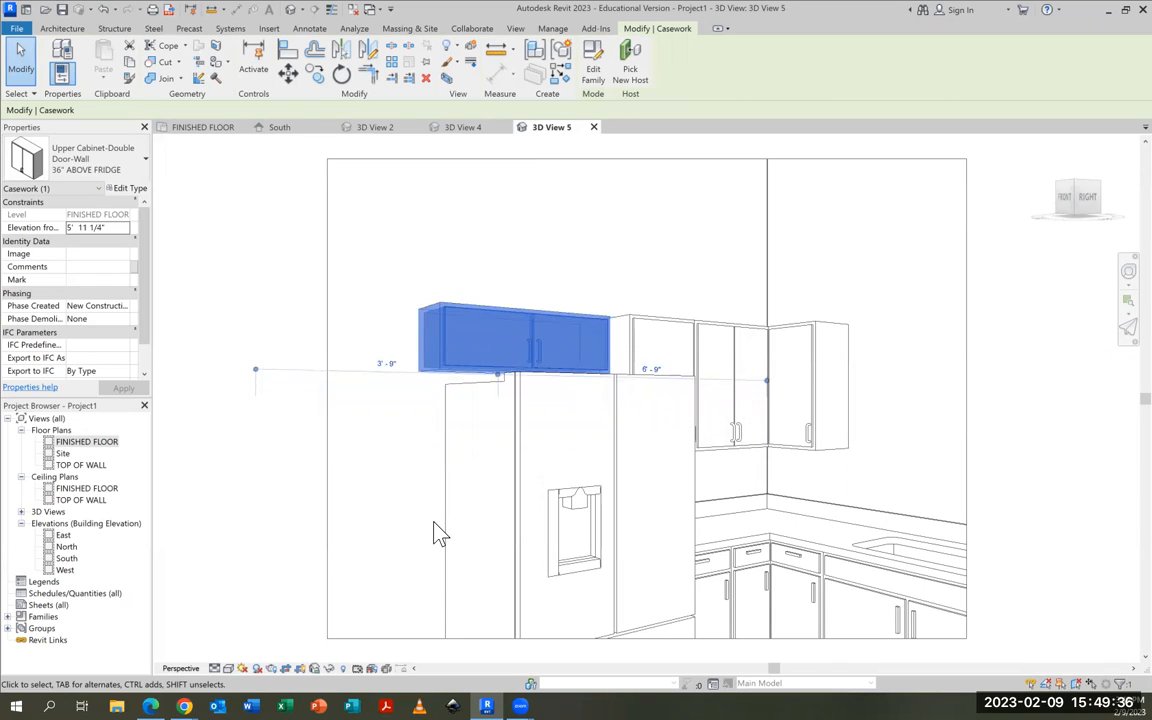
pyautogui.press('Up')
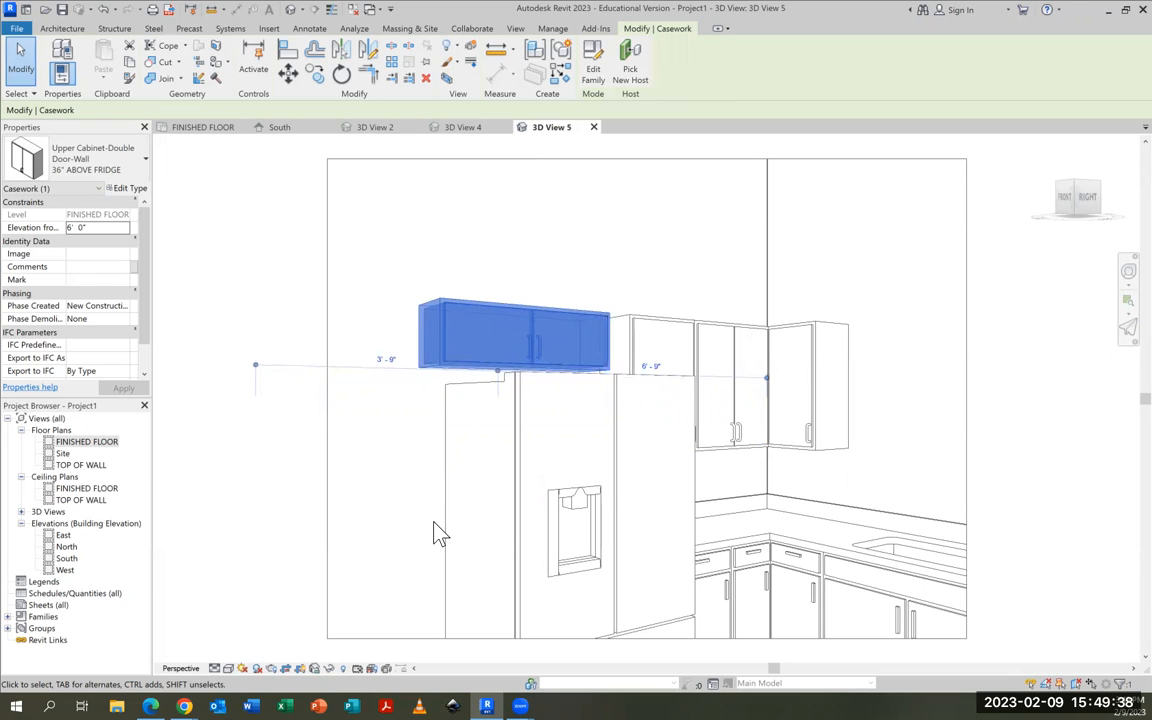
# In the floor plan, nudge the above-fridge cabinet along the left wall until it lines up with the refrigerator
pyautogui.click(216, 128)
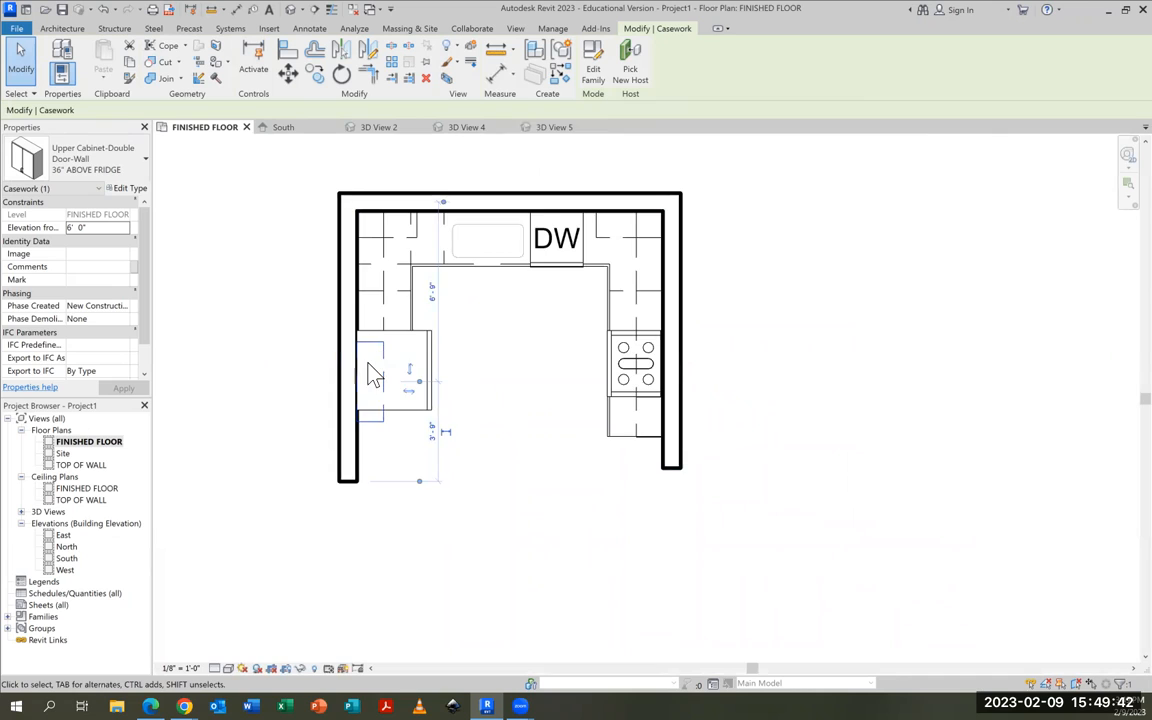
pyautogui.scroll(5, 370, 375)
pyautogui.press('Up')
pyautogui.press('Up')
pyautogui.press('Up')
pyautogui.press('Up')
pyautogui.press('Up')
pyautogui.press('Up')
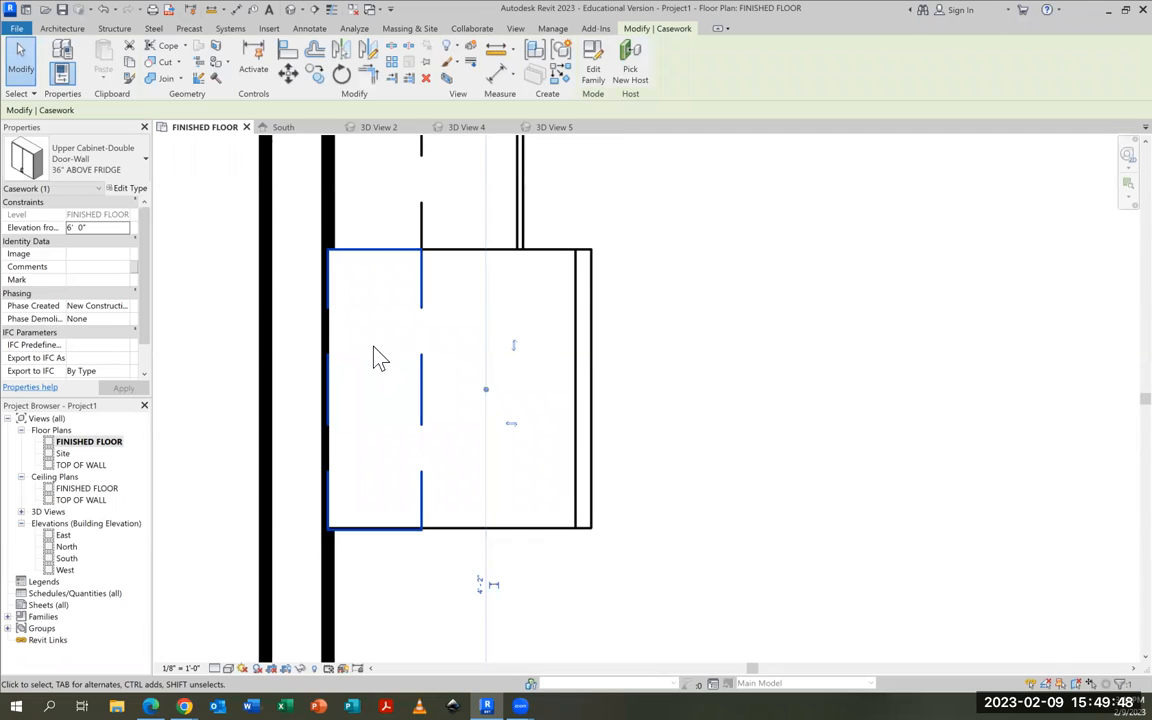
# Return to the new camera view and widen its crop region to the right to include the sink and far wall
pyautogui.click(553, 128)
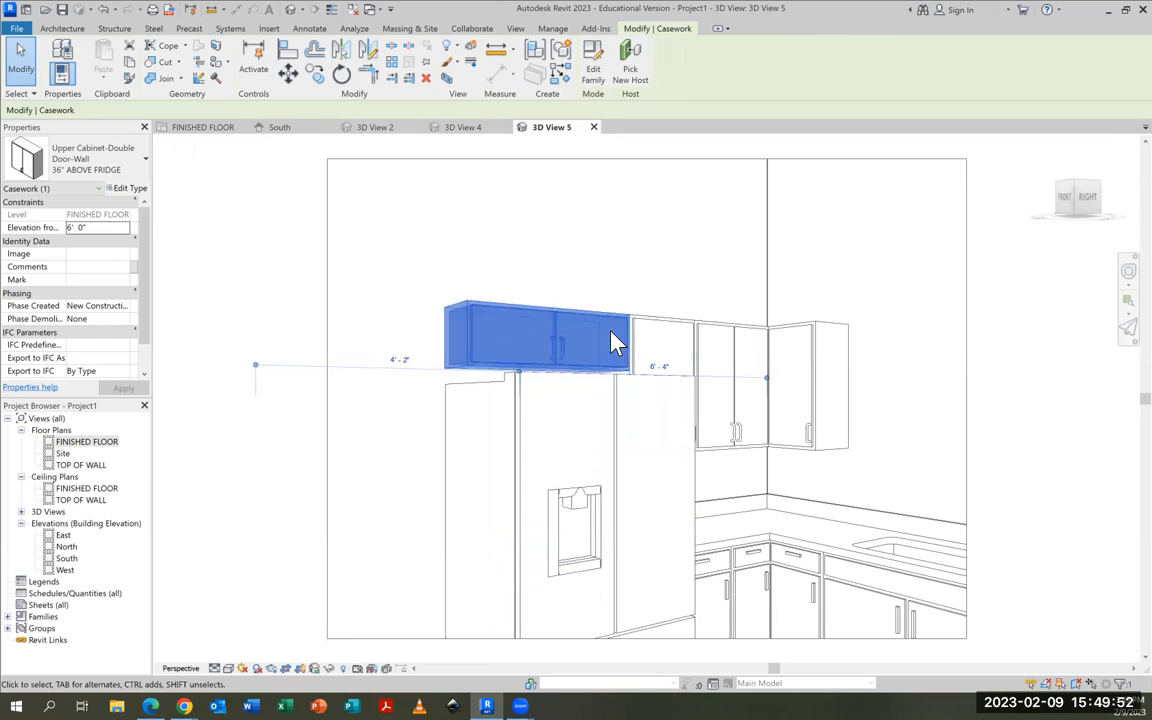
pyautogui.press('Escape')
pyautogui.scroll(-3, 542, 424)
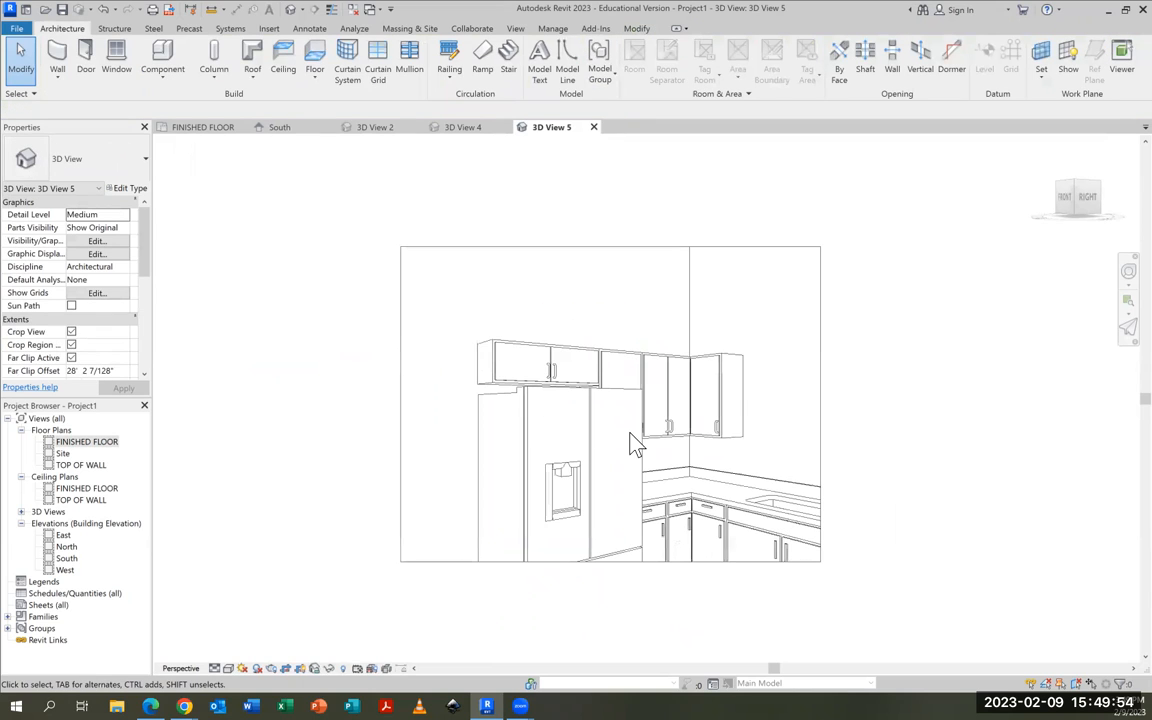
pyautogui.click(820, 423)
pyautogui.moveTo(821, 405); pyautogui.dragTo(1052, 404)
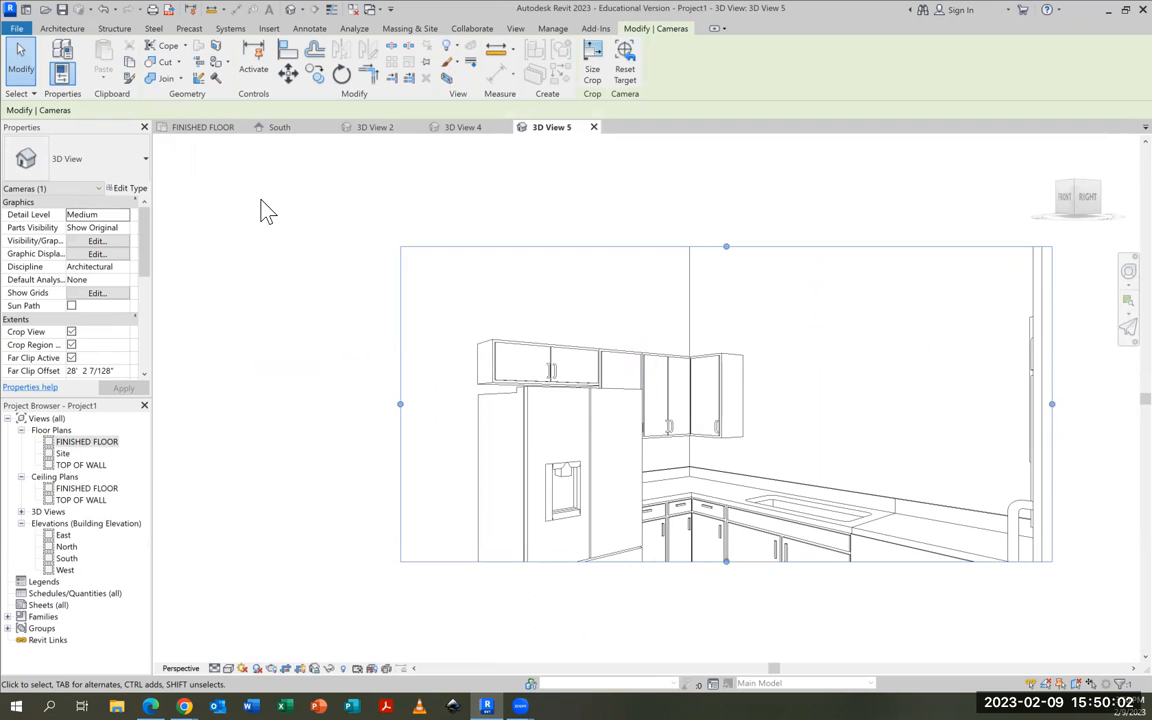
# Go back to the FINISHED FLOOR plan, centre the kitchen and close the new camera view
pyautogui.click(204, 132)
pyautogui.scroll(-3, 733, 375)
pyautogui.moveTo(733, 375); pyautogui.dragTo(624, 504, button='middle')
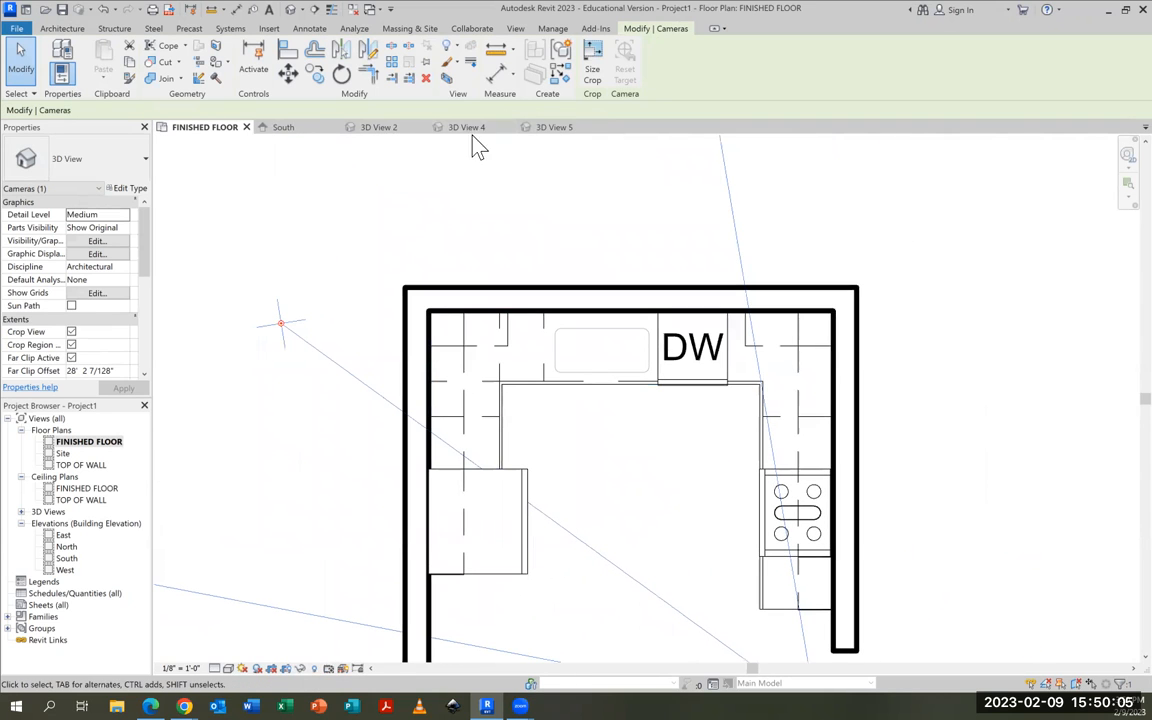
pyautogui.click(598, 127)
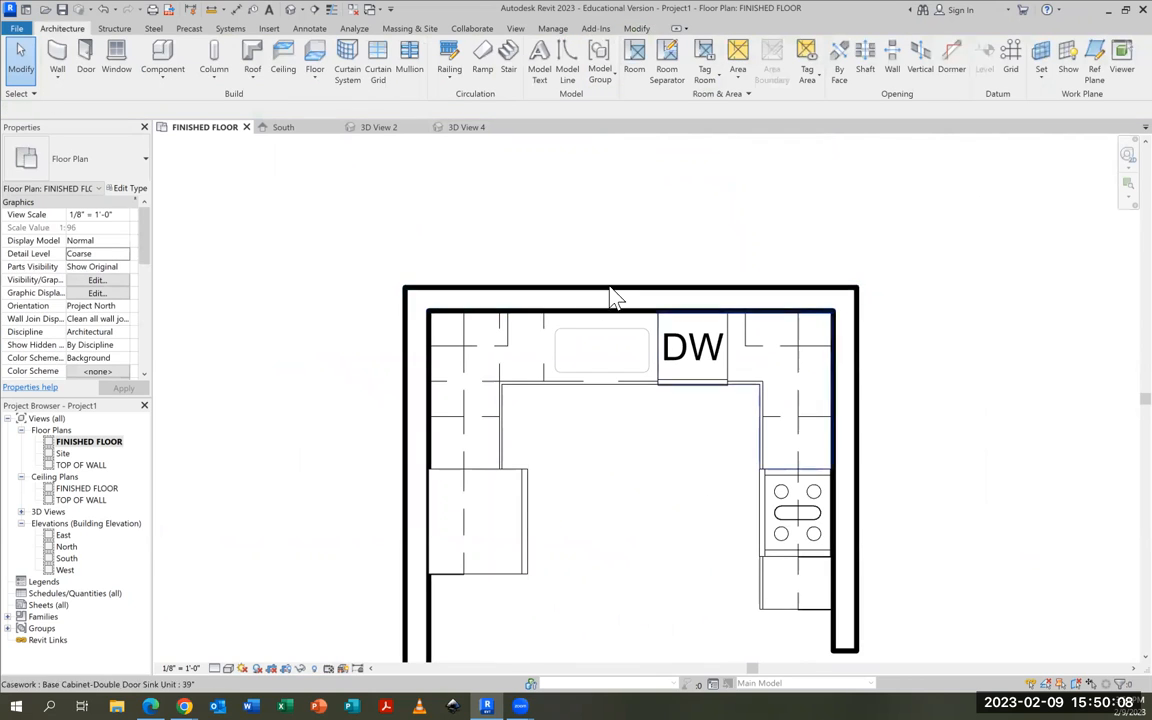
# Place a Window-Casement-Double 48" x 60" window in the back wall above the sink
pyautogui.click(112, 50)
pyautogui.click(132, 160)
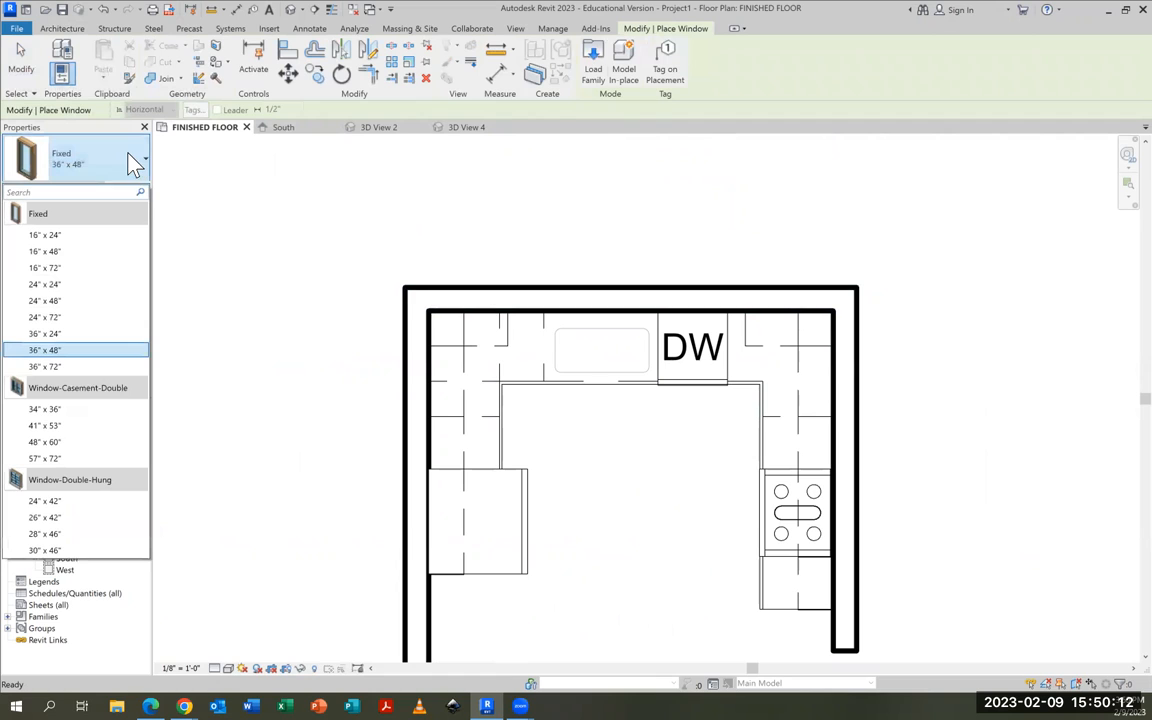
pyautogui.click(62, 409)
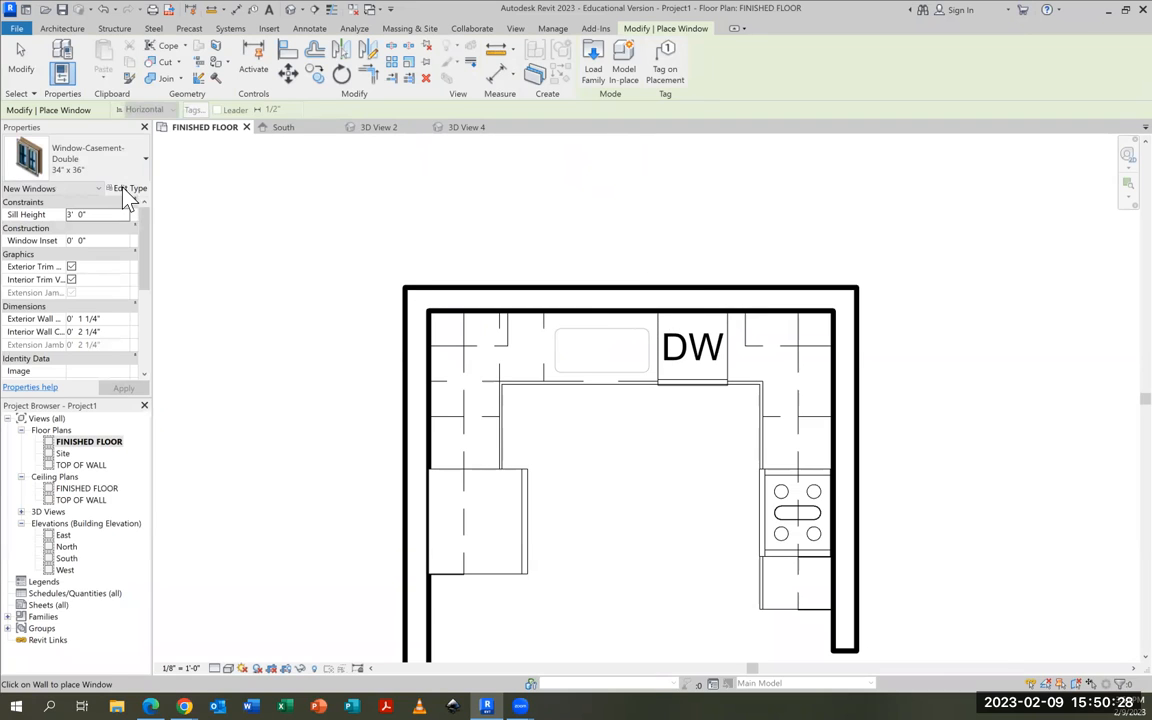
pyautogui.click(45, 158)
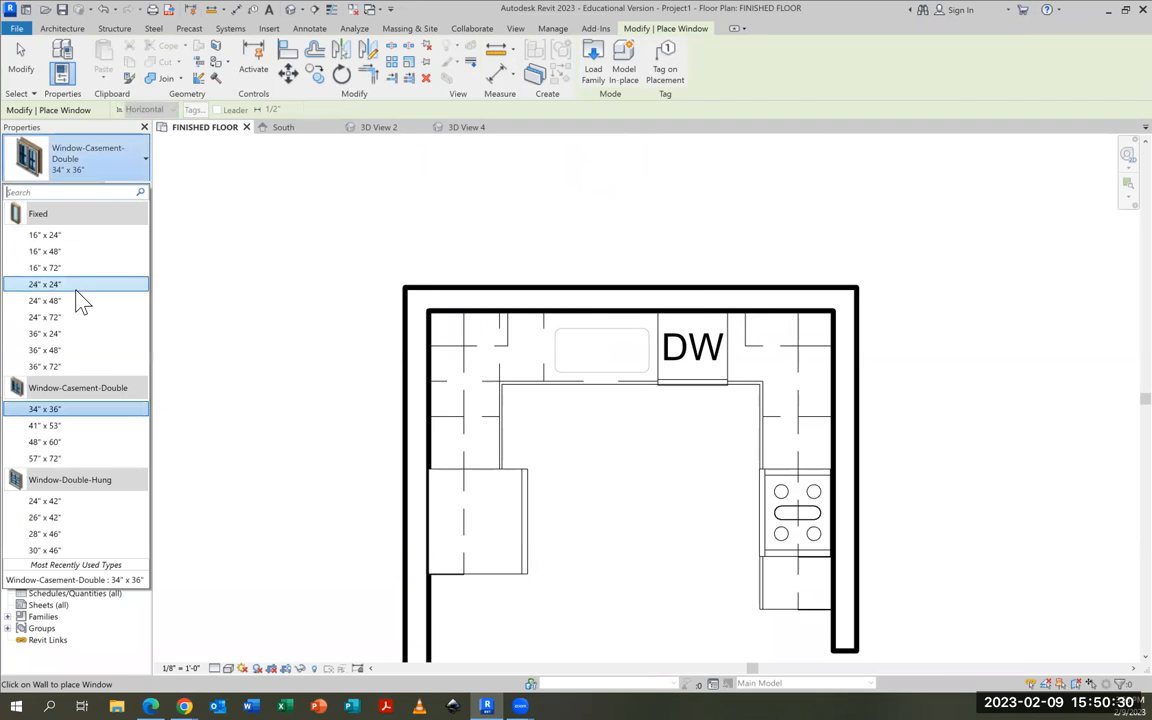
pyautogui.moveTo(48, 445)
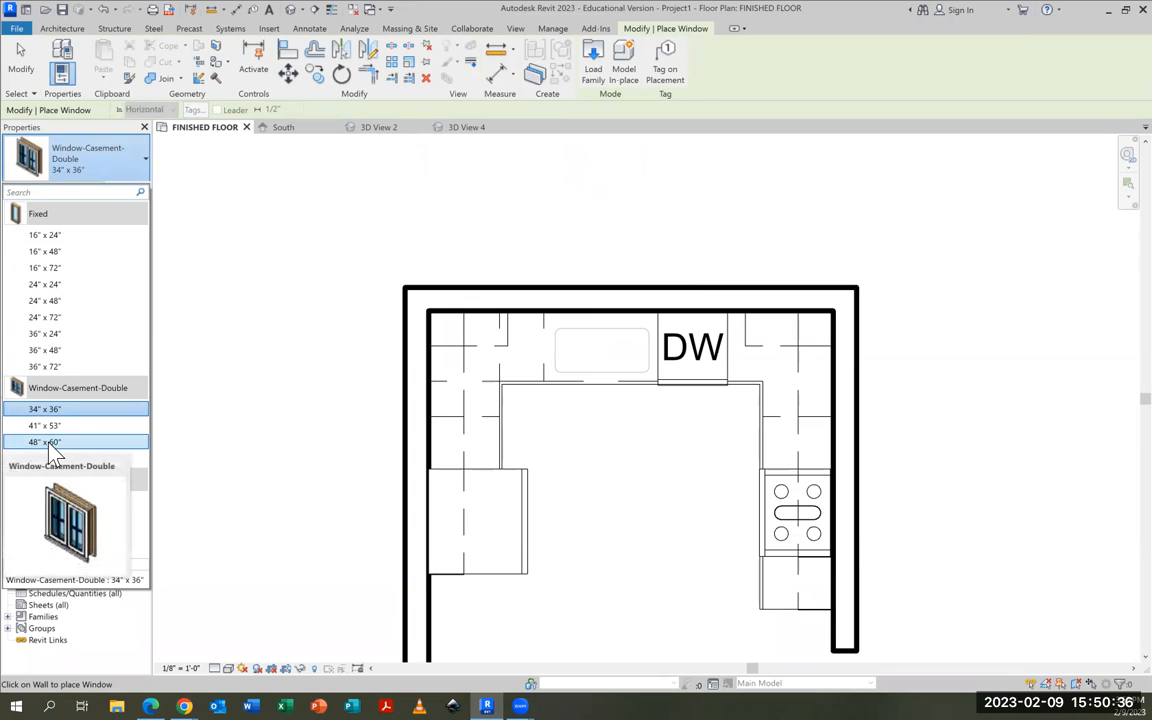
pyautogui.click(48, 444)
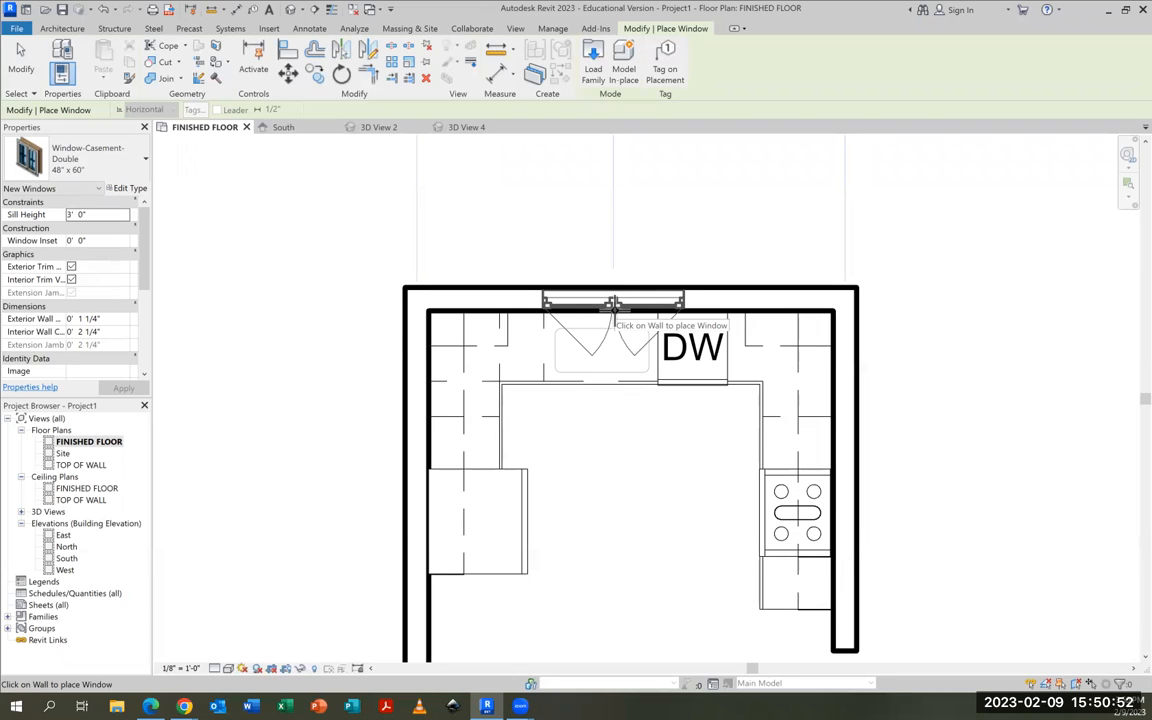
pyautogui.click(613, 305)
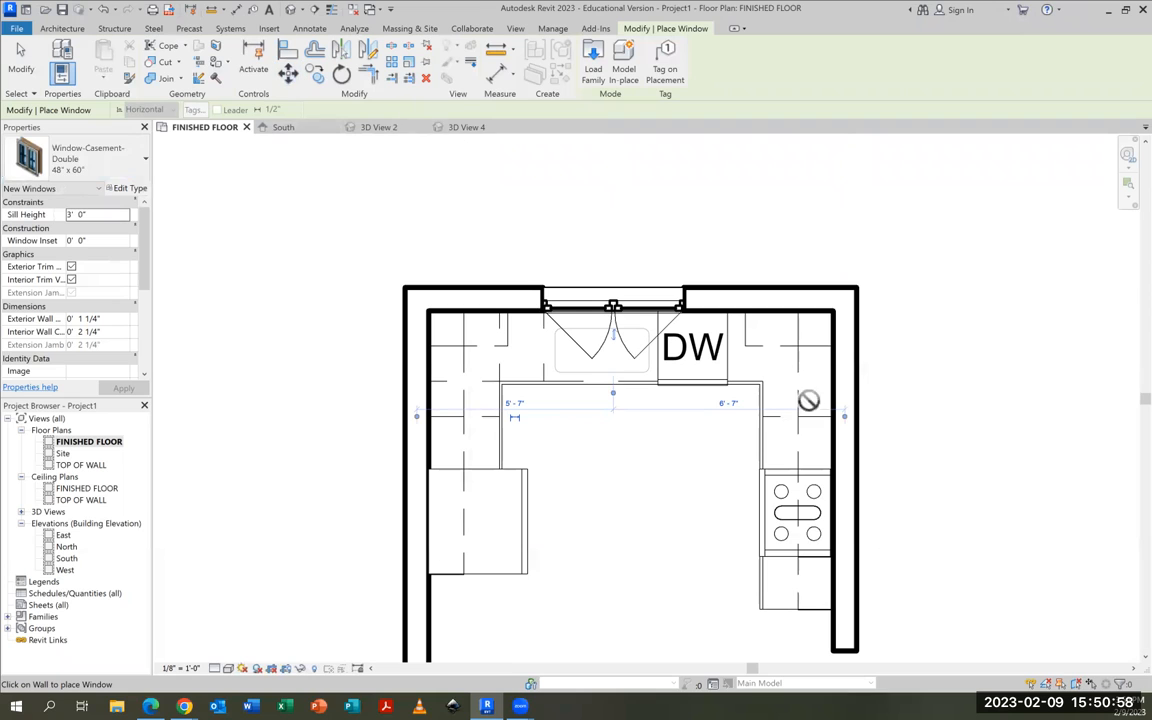
# Create a camera view from below the kitchen's open side, aimed through the back wall near the new window
pyautogui.scroll(-3, 807, 465)
pyautogui.moveTo(727, 393); pyautogui.dragTo(725, 389, button='middle')
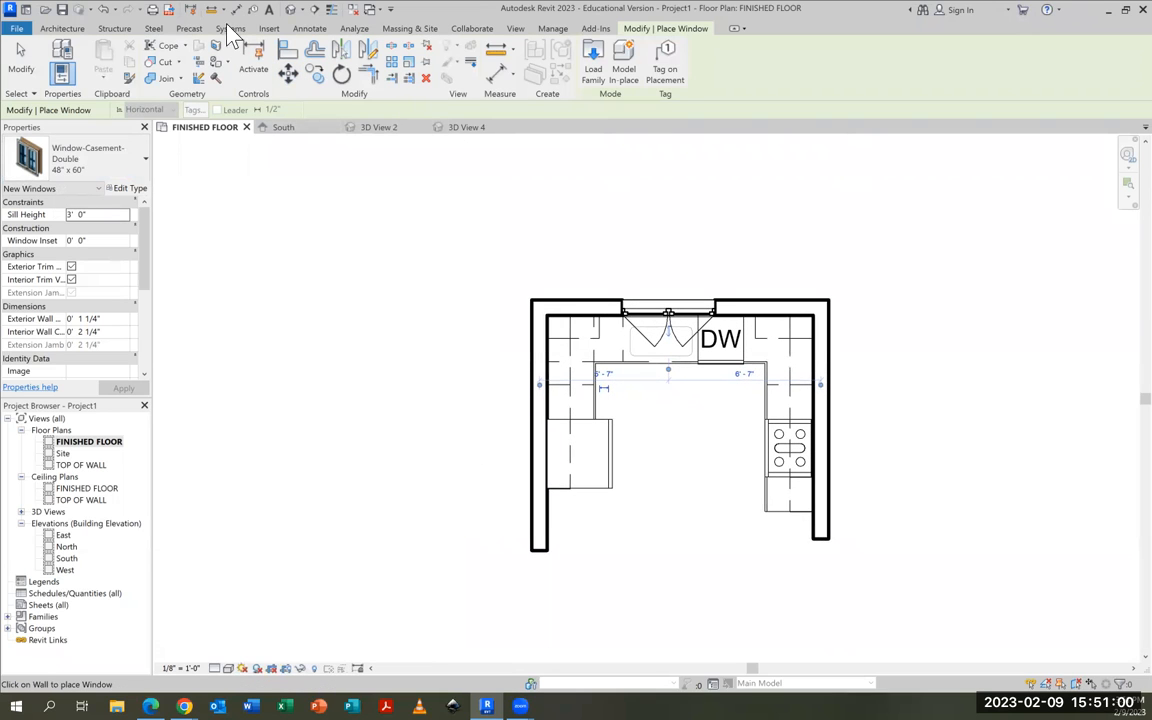
pyautogui.click(302, 9)
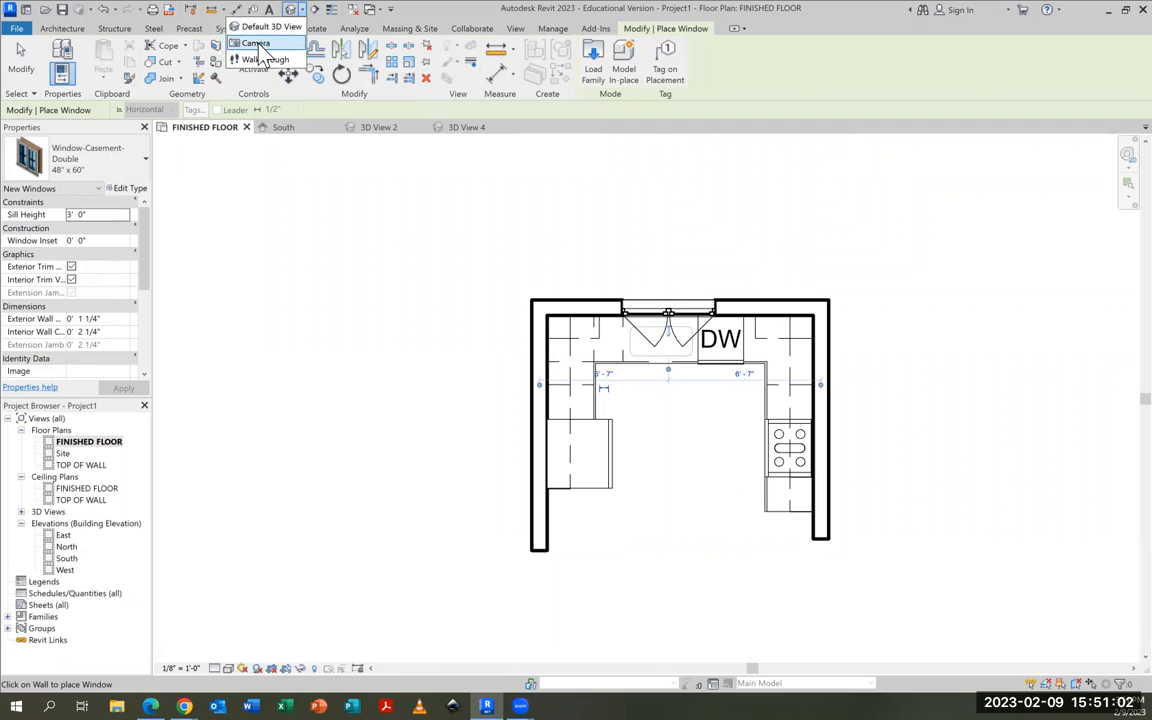
pyautogui.click(232, 40)
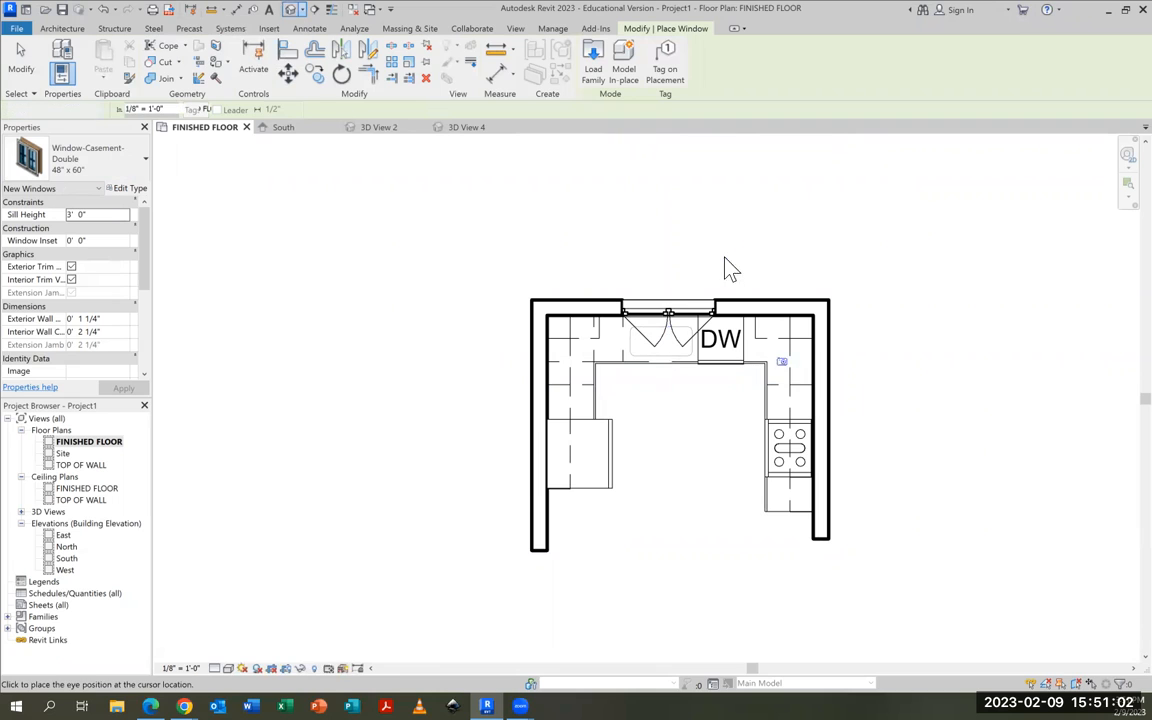
pyautogui.click(682, 628)
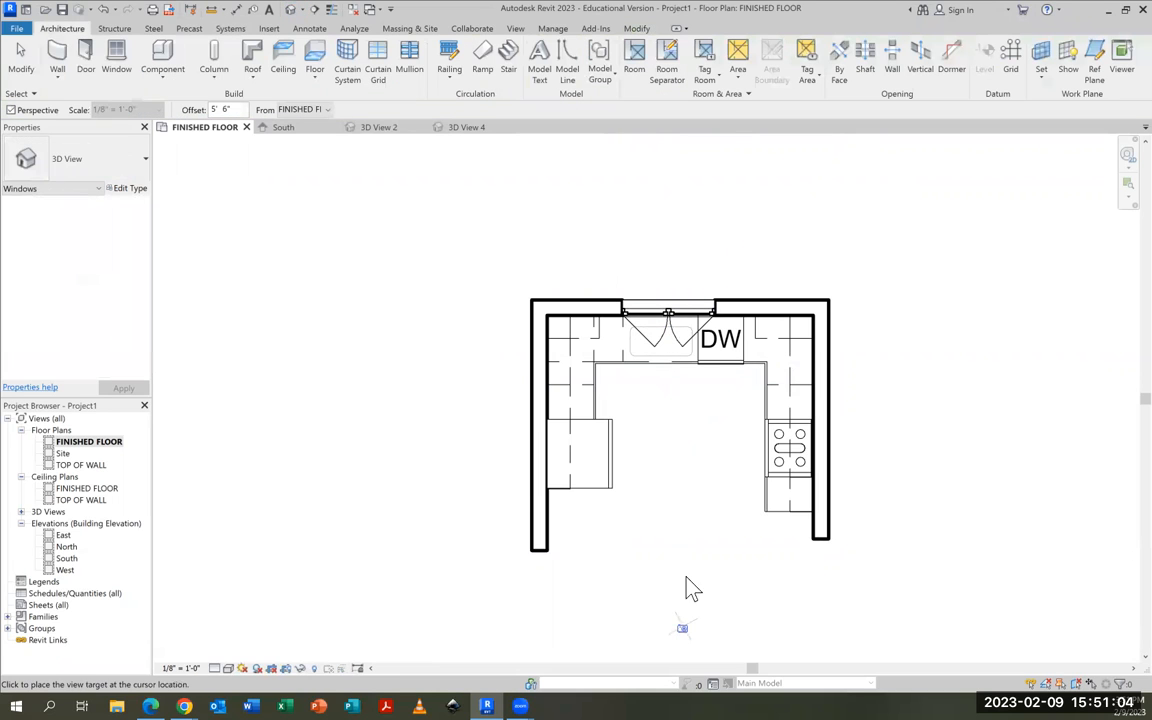
pyautogui.click(685, 210)
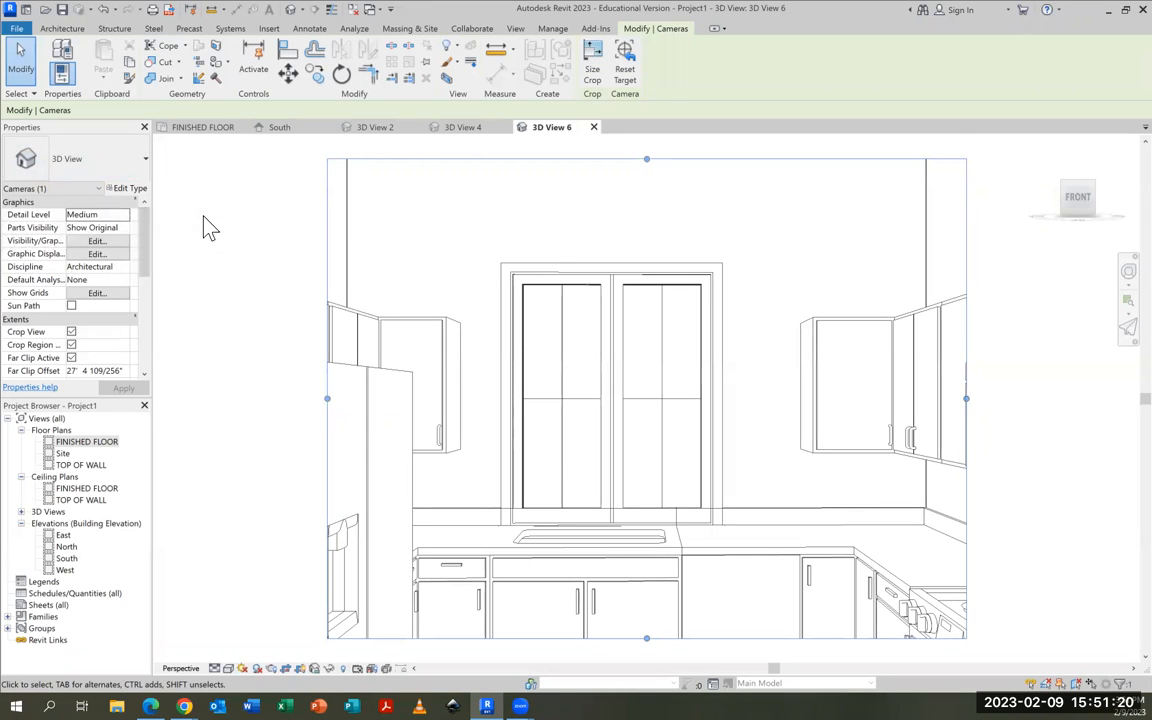
# Duplicate the casement window's type and name the copy 48" x 36" 2
pyautogui.click(615, 378)
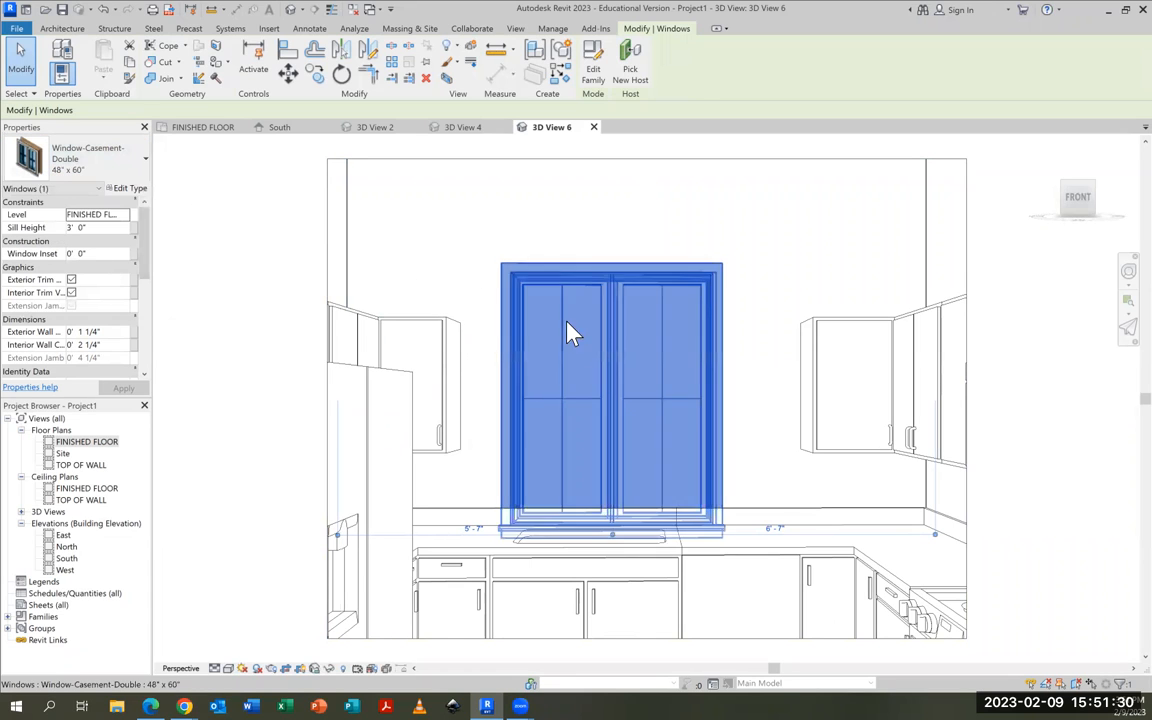
pyautogui.click(129, 189)
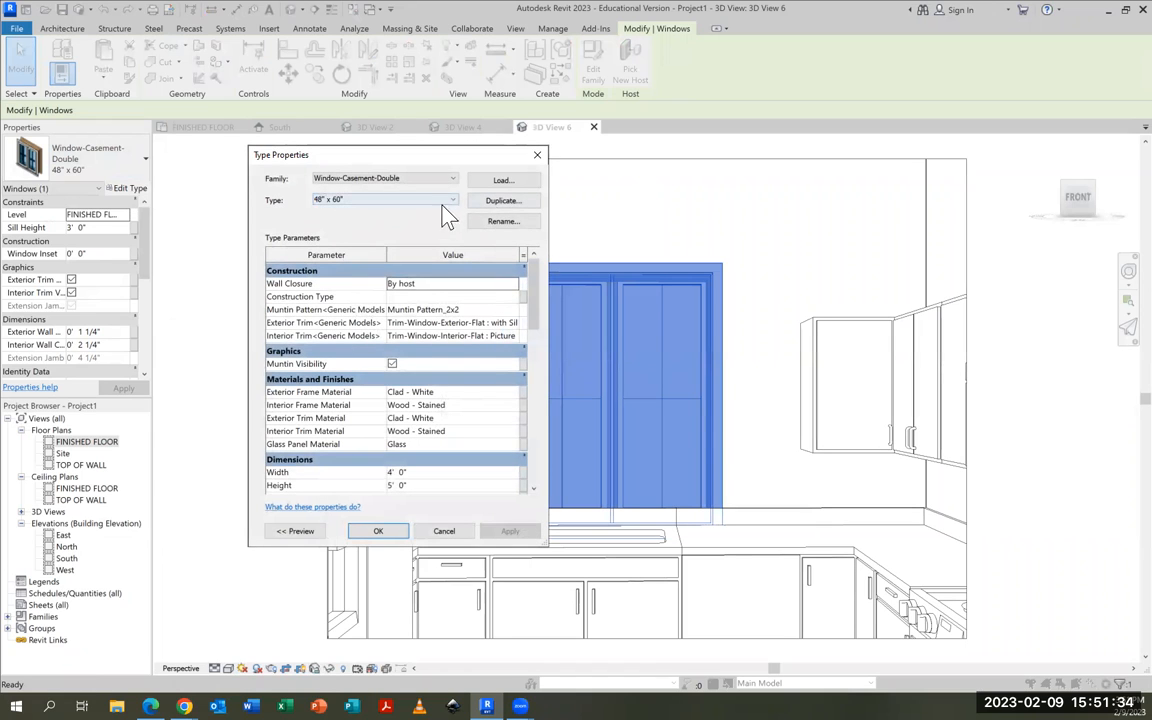
pyautogui.click(503, 203)
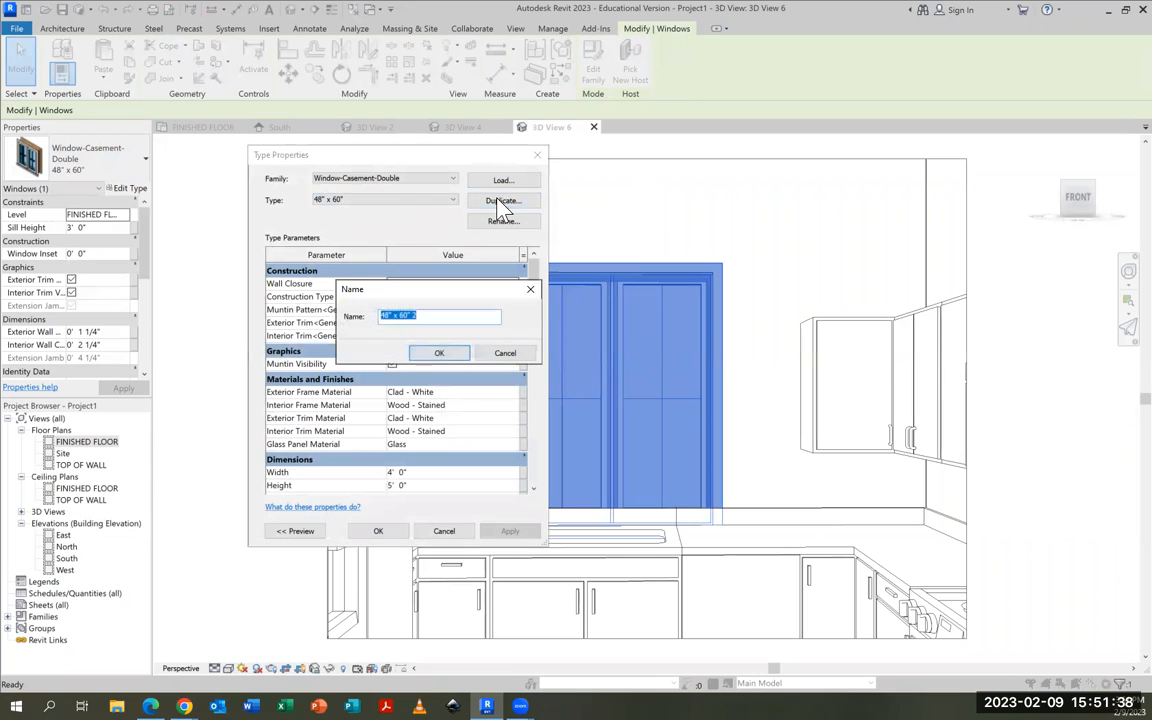
pyautogui.click(408, 316)
pyautogui.press('BackSpace')
pyautogui.press('BackSpace')
pyautogui.write('36')
pyautogui.click(436, 354)
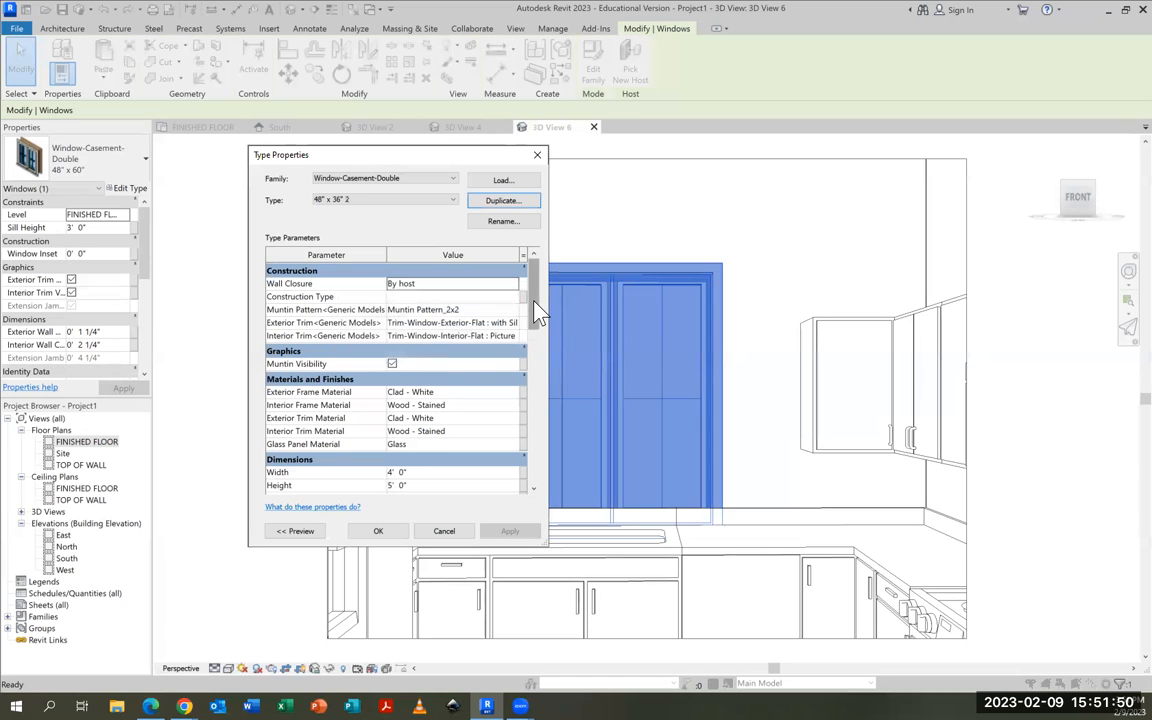
# Set the new window type's height to 3' and apply it to the window
pyautogui.moveTo(537, 312); pyautogui.dragTo(537, 342)
pyautogui.click(392, 404)
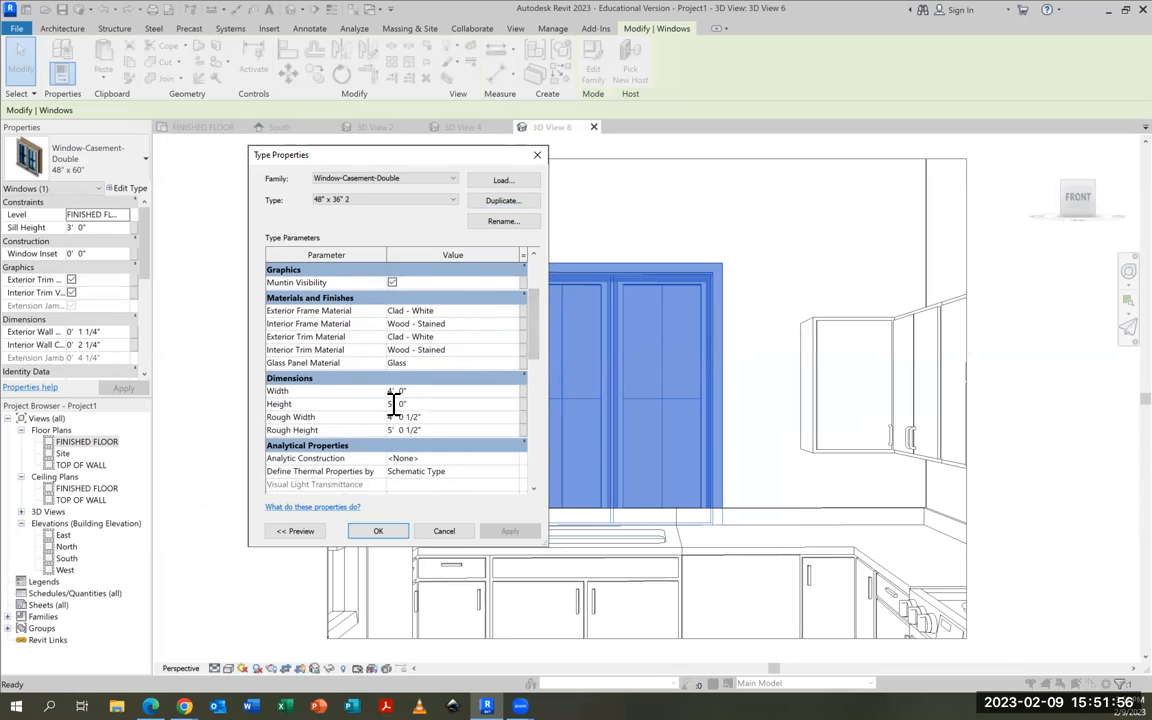
pyautogui.doubleClick(392, 404)
pyautogui.write('3')
pyautogui.click(508, 532)
pyautogui.click(378, 531)
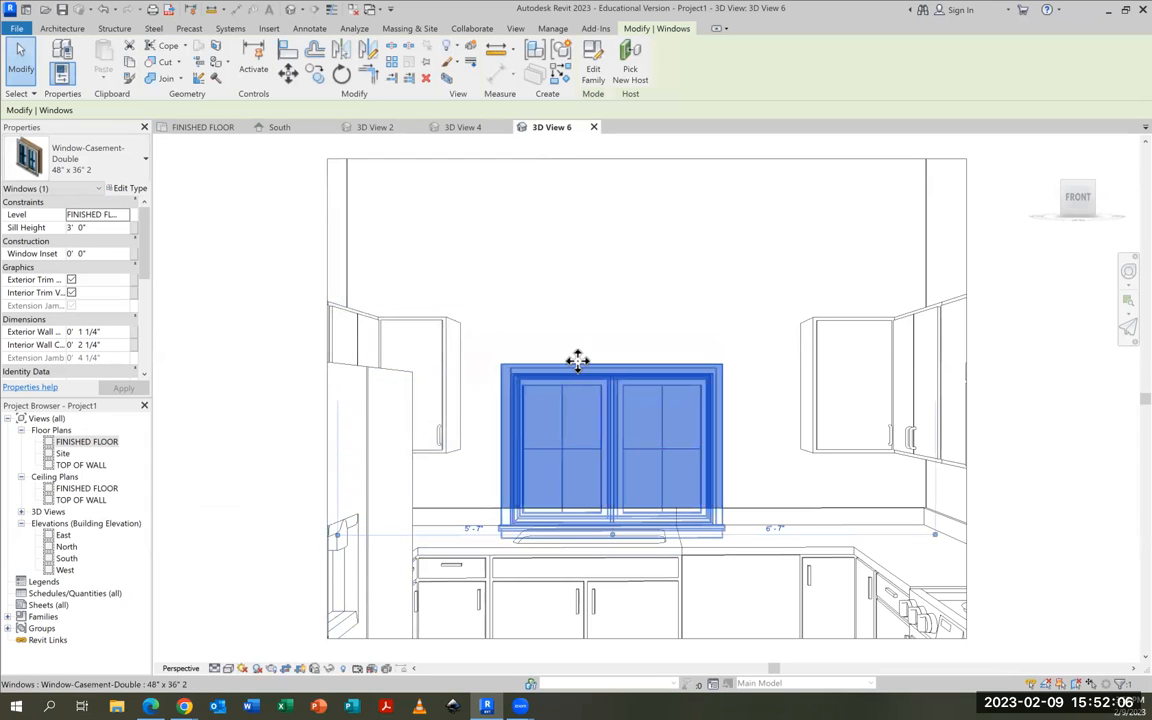
# Nudge the window up the back wall to a sill height of 4' 0" and deselect it
pyautogui.press('Up')
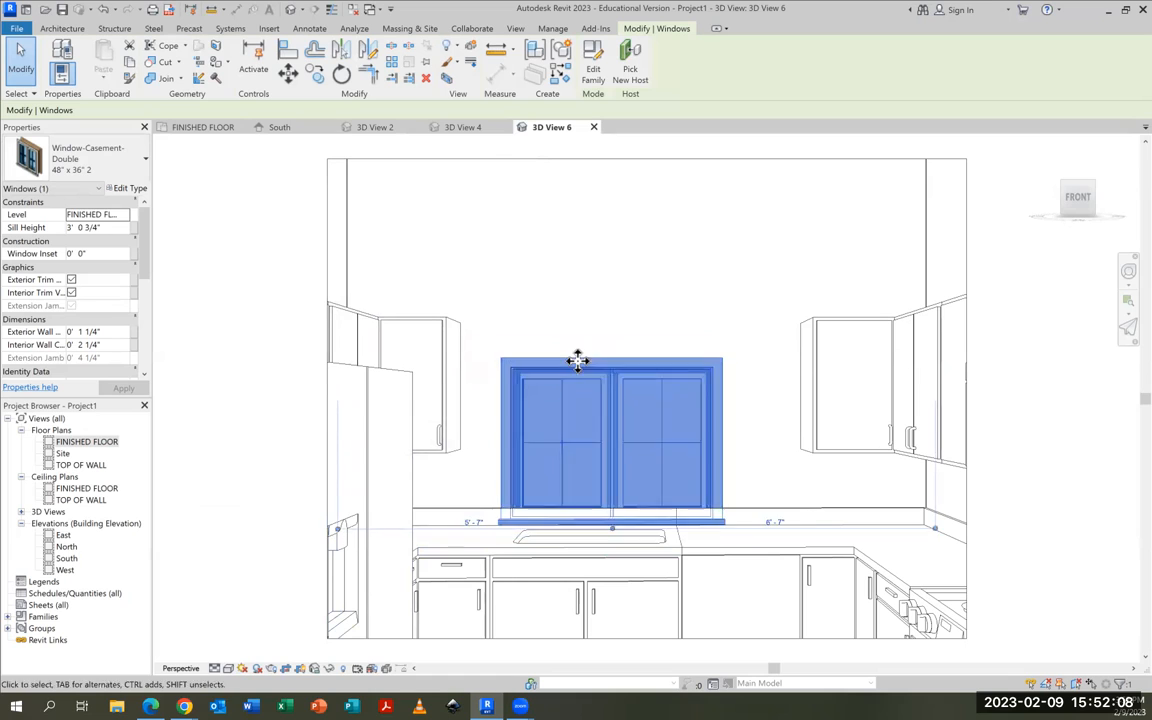
pyautogui.press('Up')
pyautogui.press('Up')
pyautogui.press('Up')
pyautogui.press('Up')
pyautogui.press('Up')
pyautogui.press('Up')
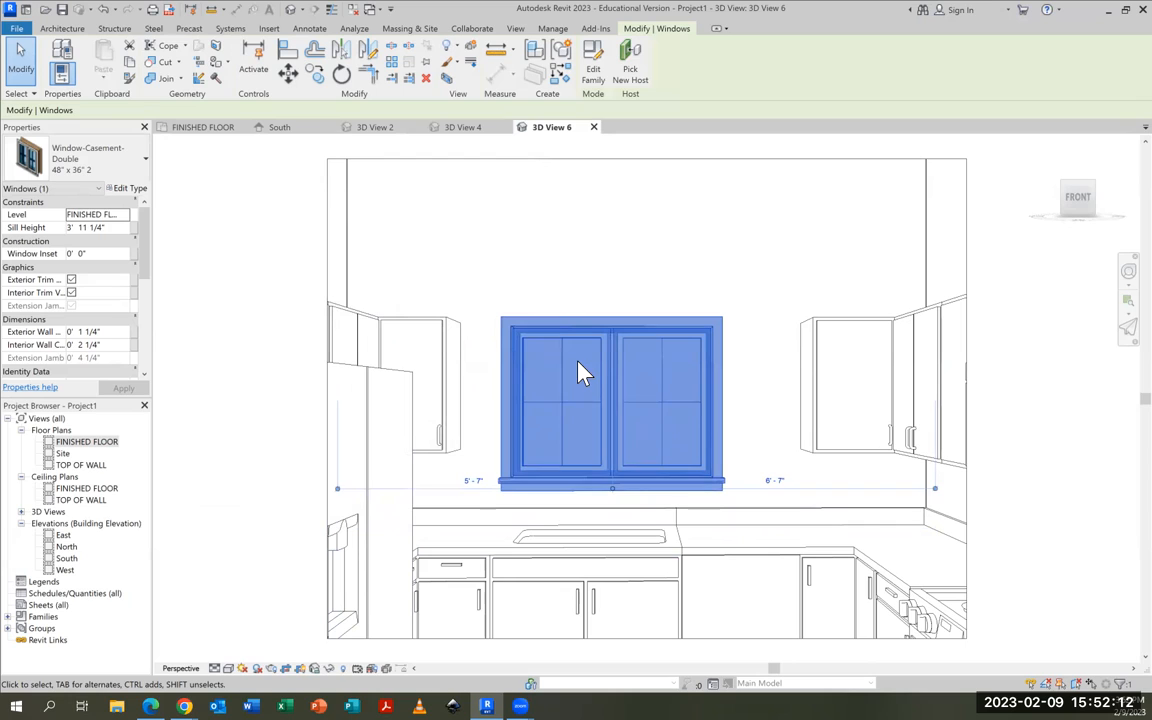
pyautogui.press('Up')
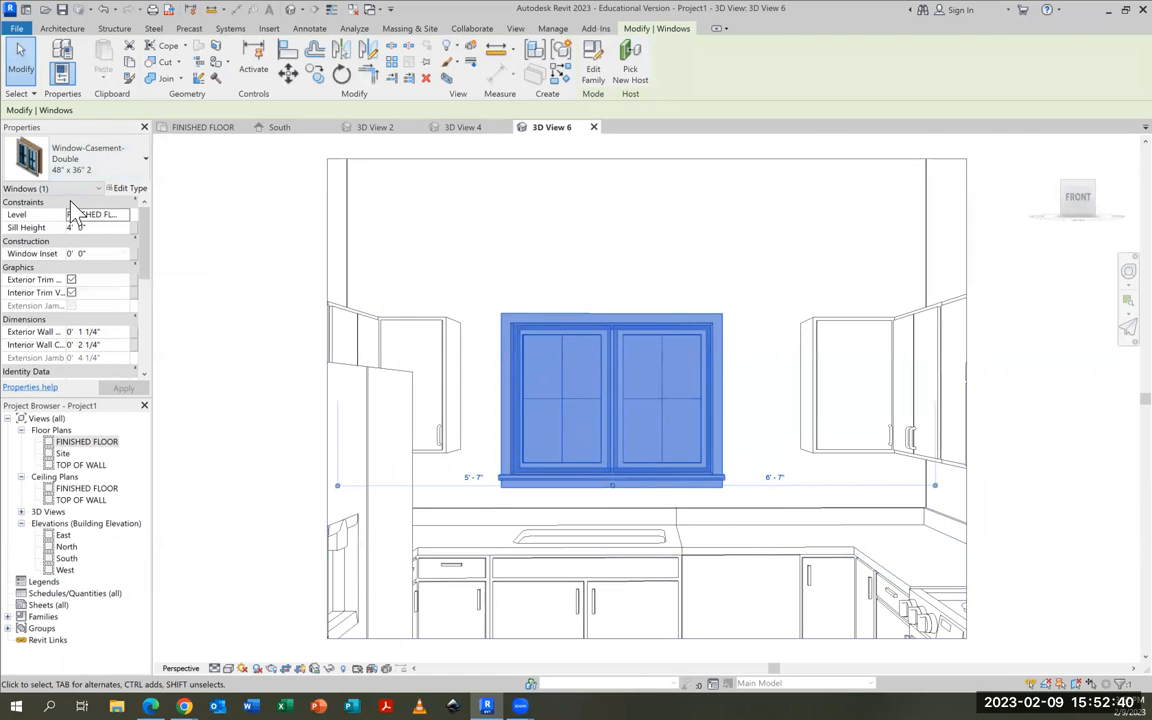
pyautogui.press('Escape')
# Extend the camera view's crop region downward and to both sides to show the floor, refrigerator and range, and close the view
pyautogui.scroll(-1, 700, 240)
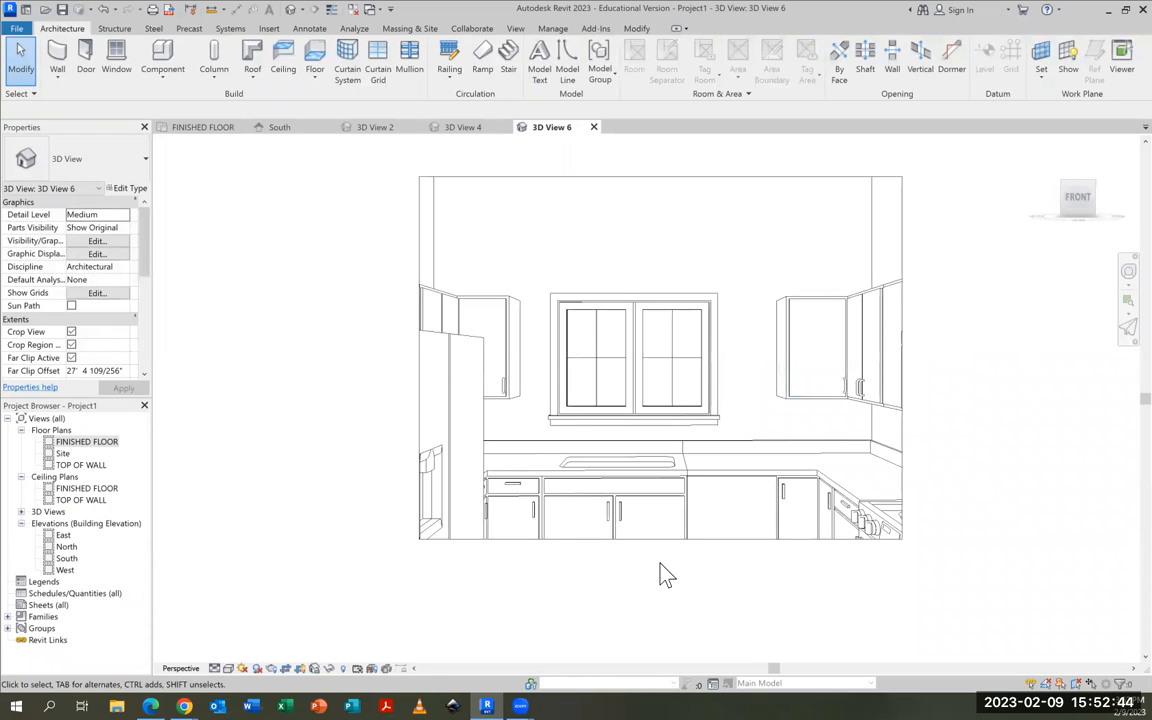
pyautogui.click(707, 543)
pyautogui.moveTo(660, 540); pyautogui.dragTo(658, 644)
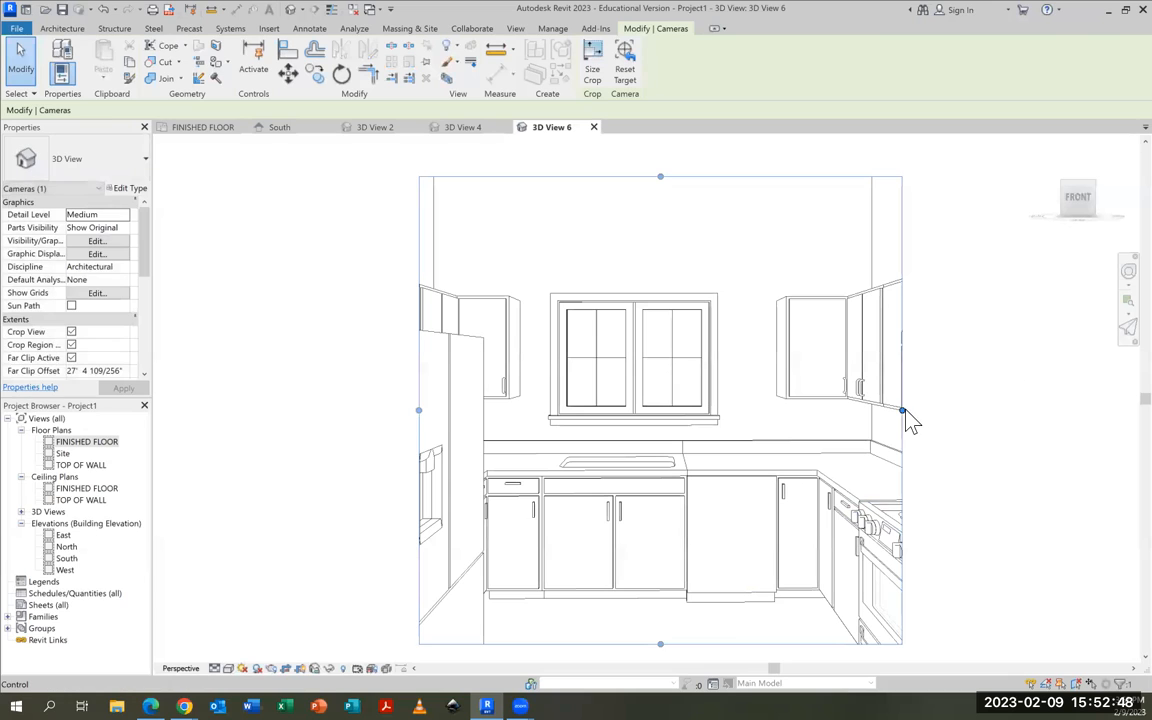
pyautogui.moveTo(901, 410); pyautogui.dragTo(999, 410)
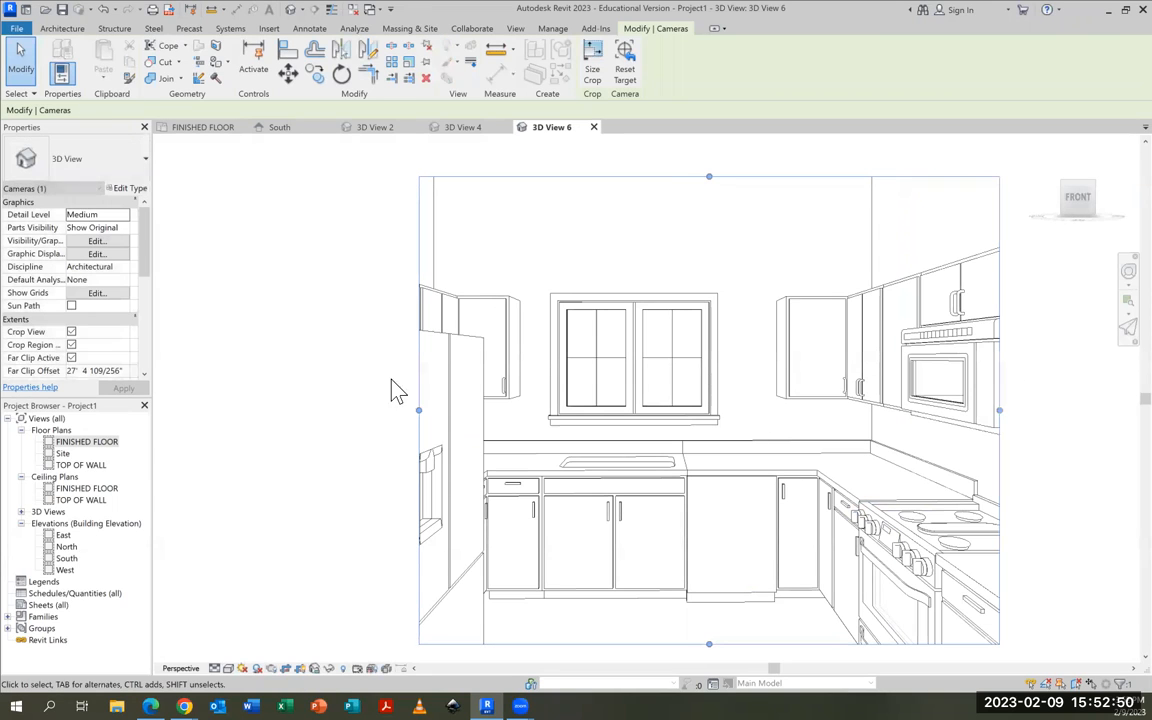
pyautogui.moveTo(419, 410); pyautogui.dragTo(334, 410)
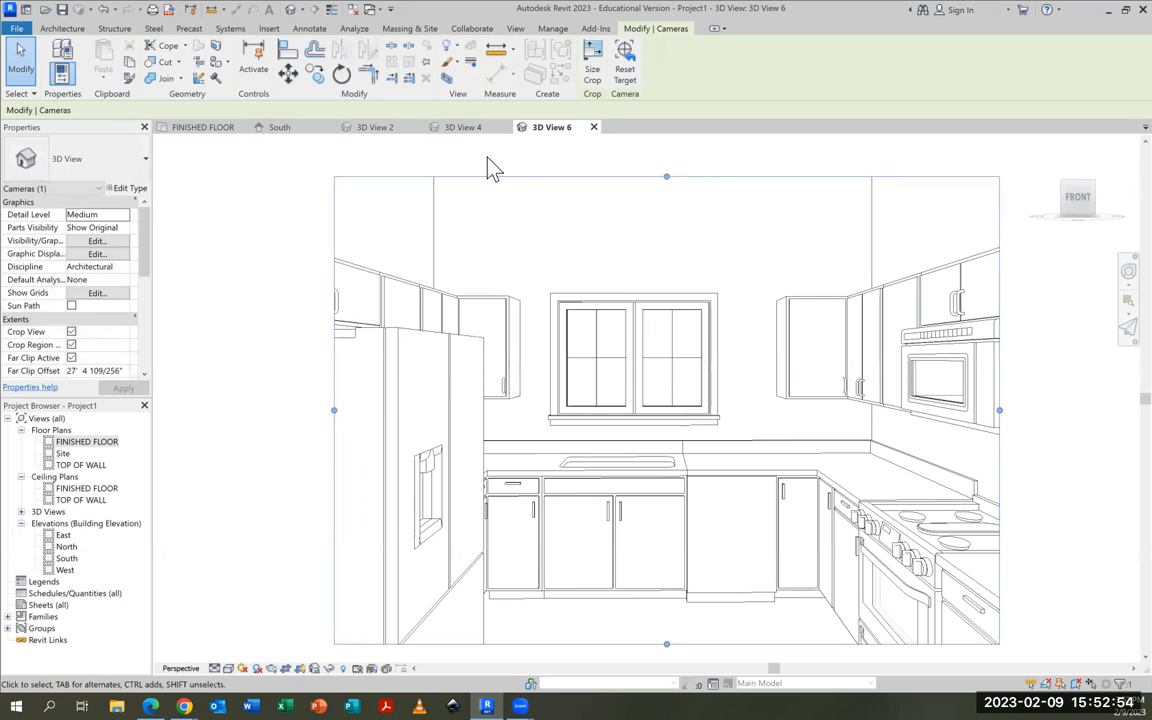
pyautogui.click(594, 127)
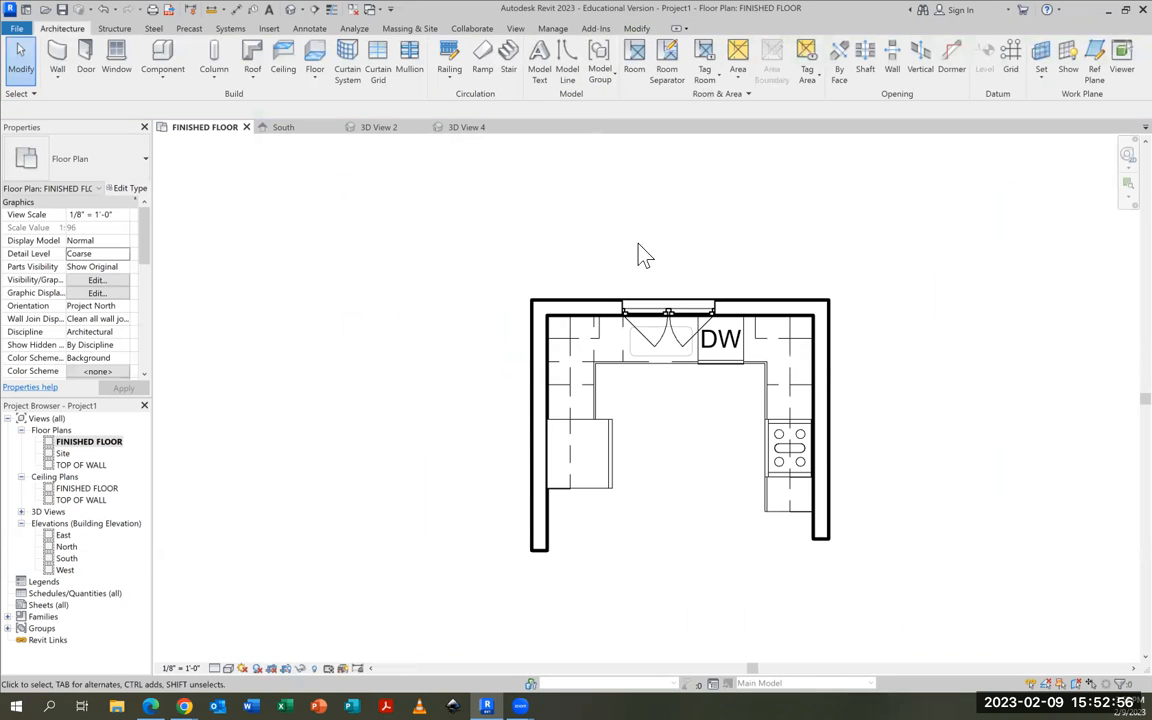
# Shorten the kitchen's left wall to about 8' 2" and right wall to about 9' 0", ending each just past its cabinets and appliances
pyautogui.scroll(3, 790, 445)
pyautogui.scroll(1, 878, 484)
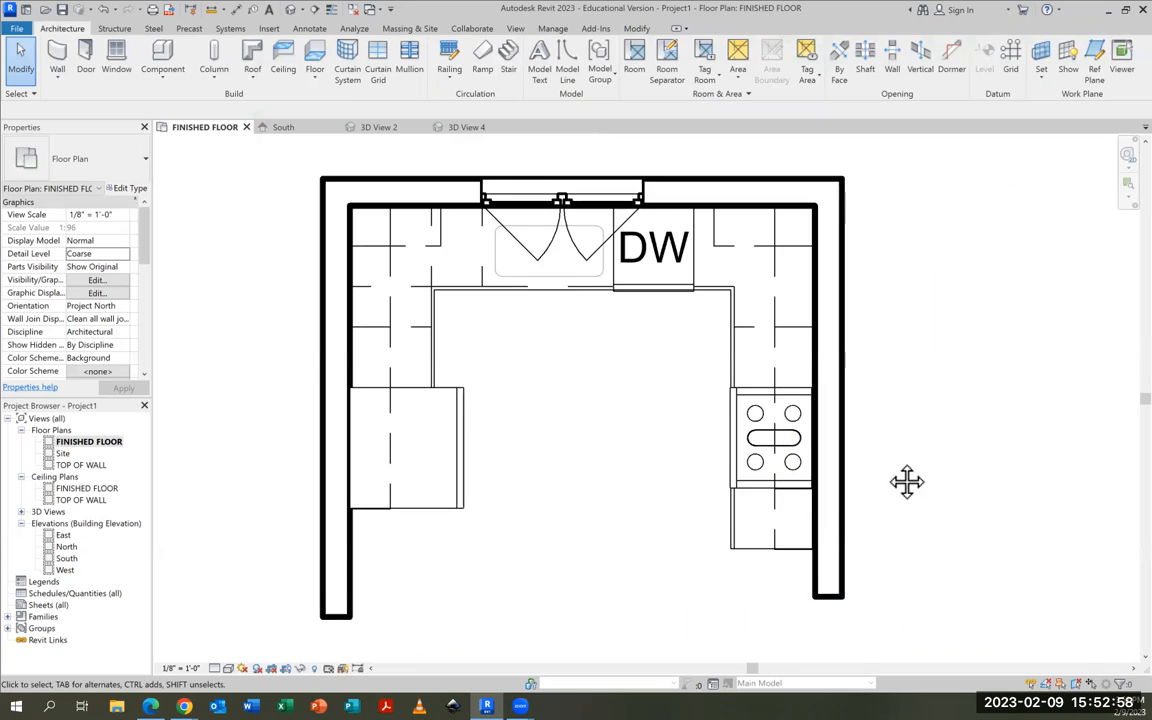
pyautogui.moveTo(905, 481); pyautogui.dragTo(895, 489, button='middle')
pyautogui.click(343, 570)
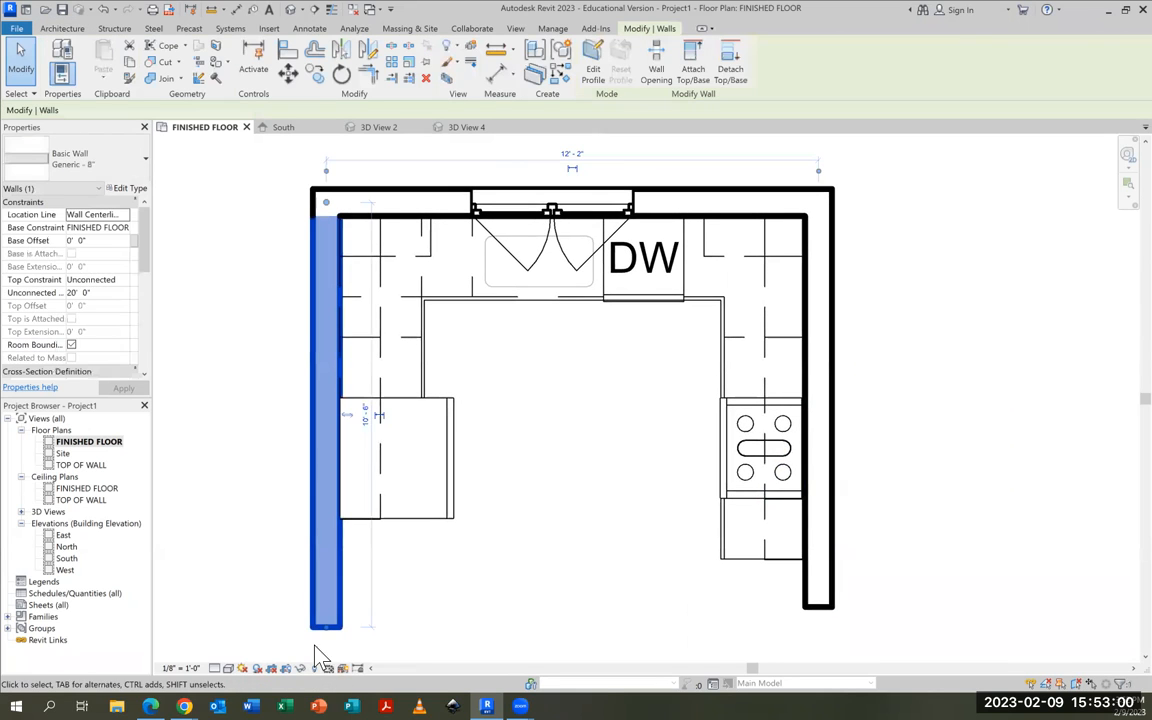
pyautogui.moveTo(327, 629); pyautogui.dragTo(332, 533)
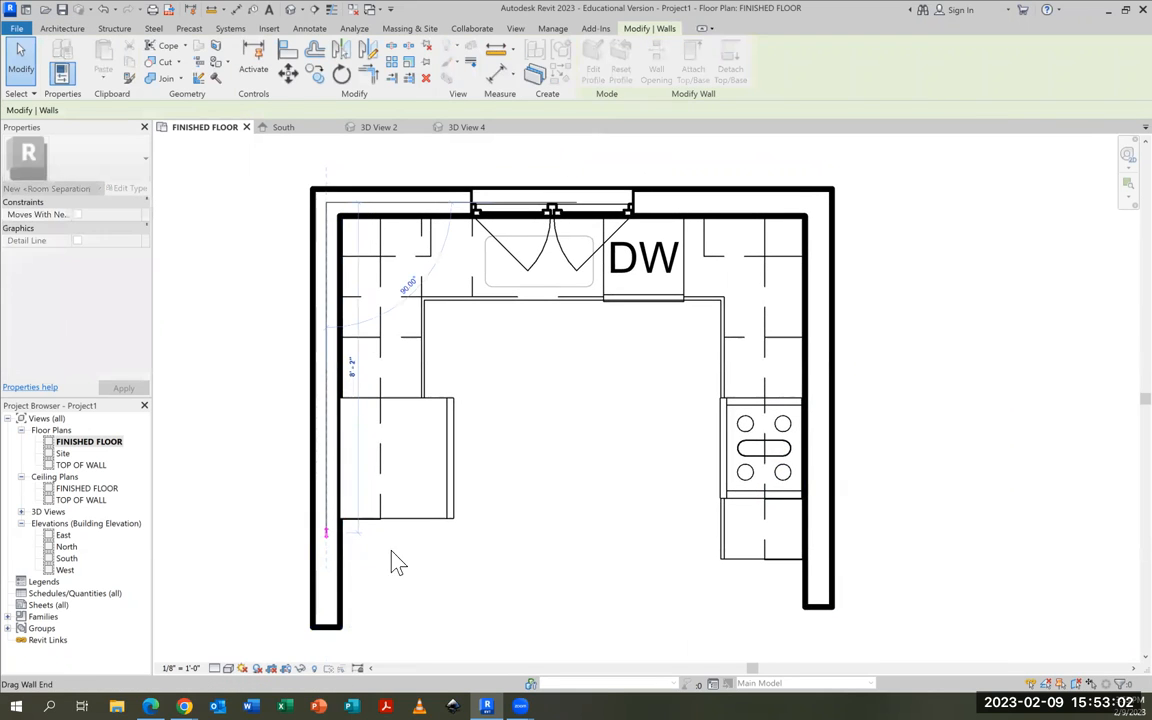
pyautogui.click(815, 595)
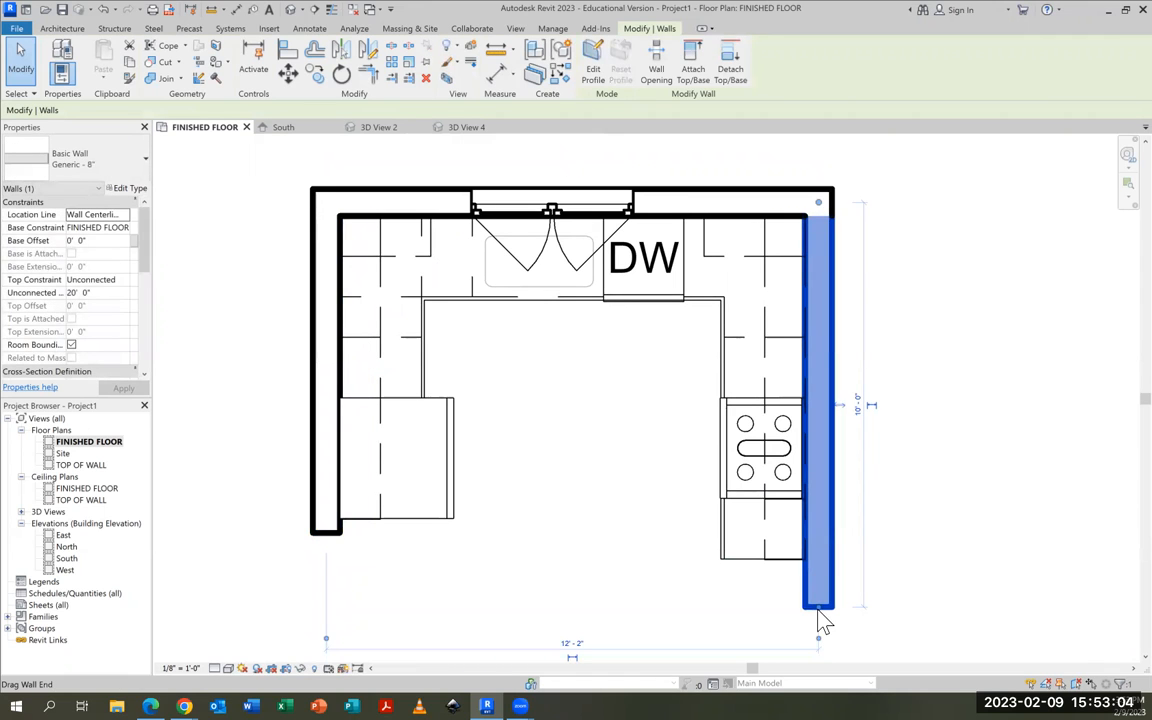
pyautogui.moveTo(819, 608); pyautogui.dragTo(817, 566)
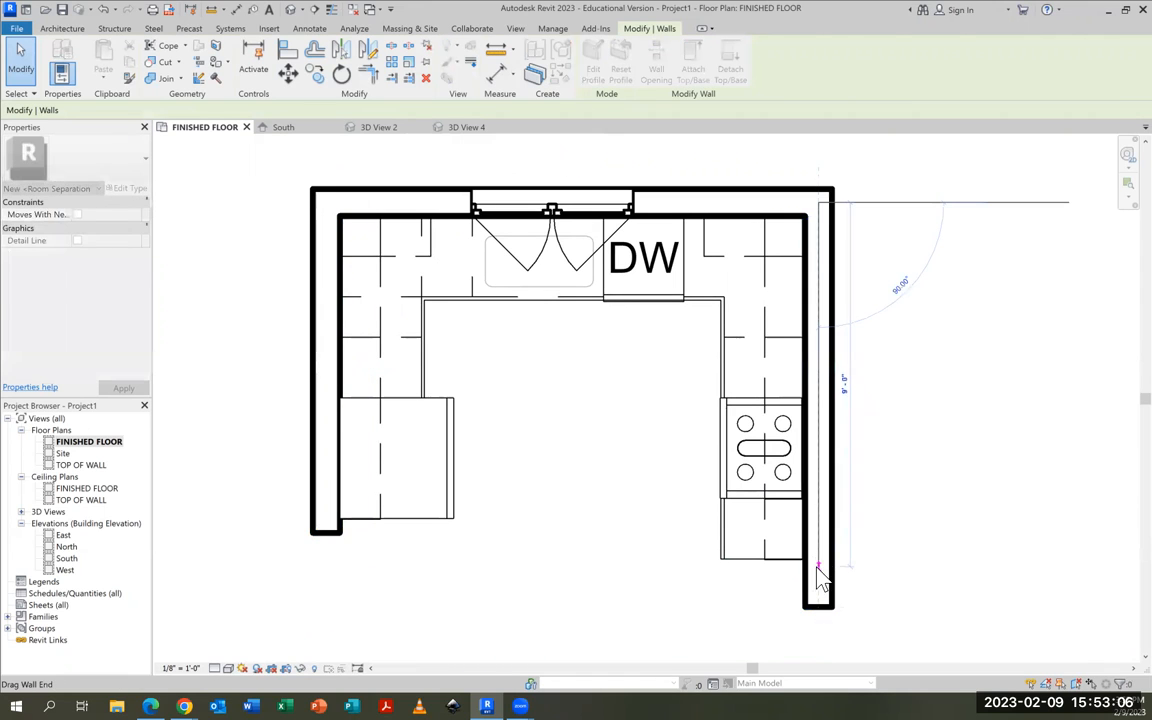
pyautogui.press('Escape')
# Move the north, east, south and west elevation markers in close around the four sides of the kitchen
pyautogui.scroll(-8, 640, 355)
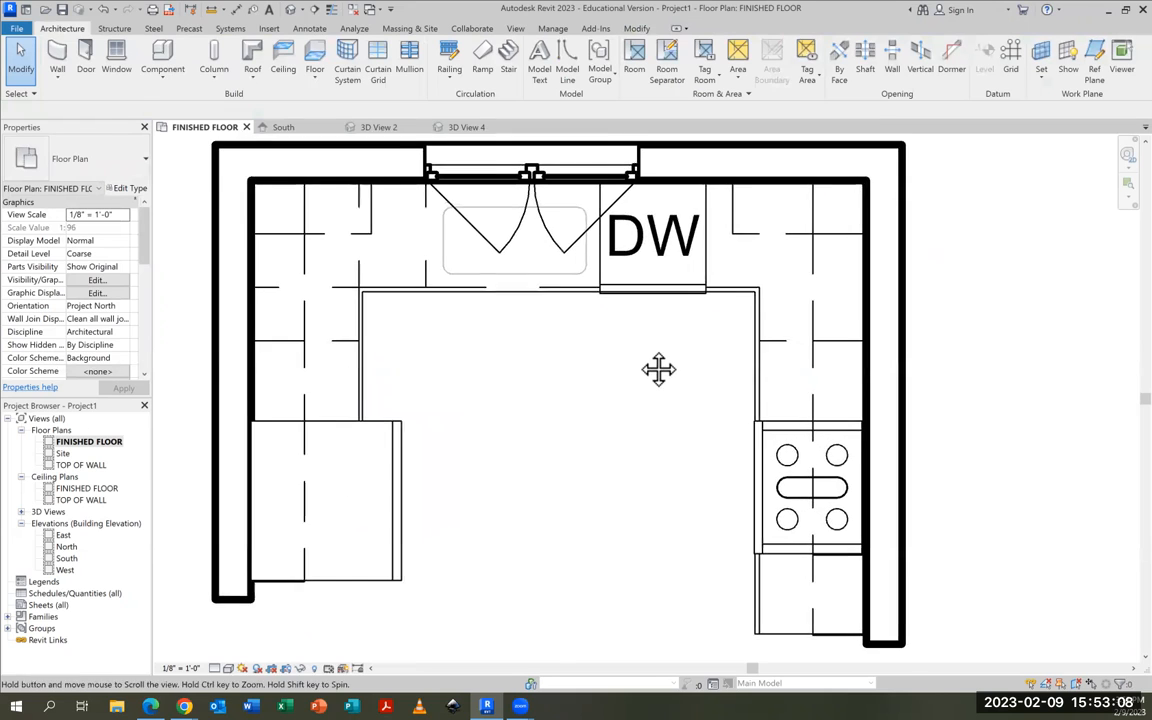
pyautogui.scroll(-3, 648, 362)
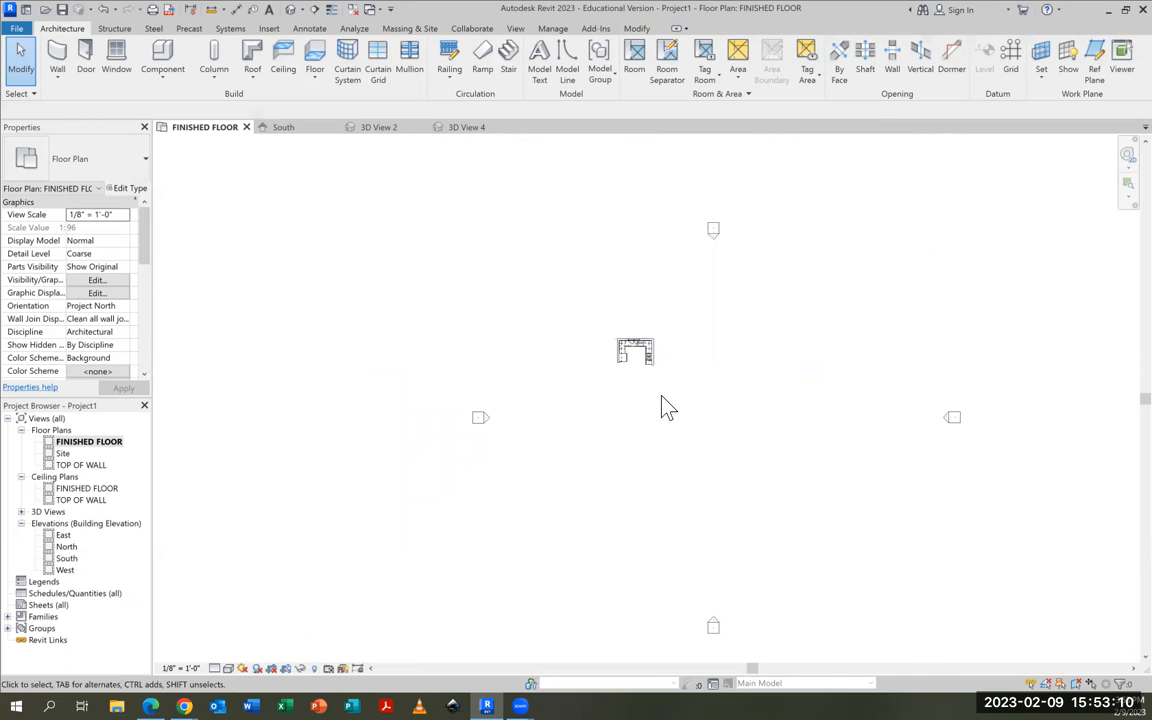
pyautogui.moveTo(715, 229); pyautogui.dragTo(635, 313)
pyautogui.moveTo(956, 419); pyautogui.dragTo(689, 368)
pyautogui.moveTo(712, 622)
pyautogui.mouseDown()
pyautogui.moveTo(715, 598)
pyautogui.moveTo(652, 419)
pyautogui.mouseUp()
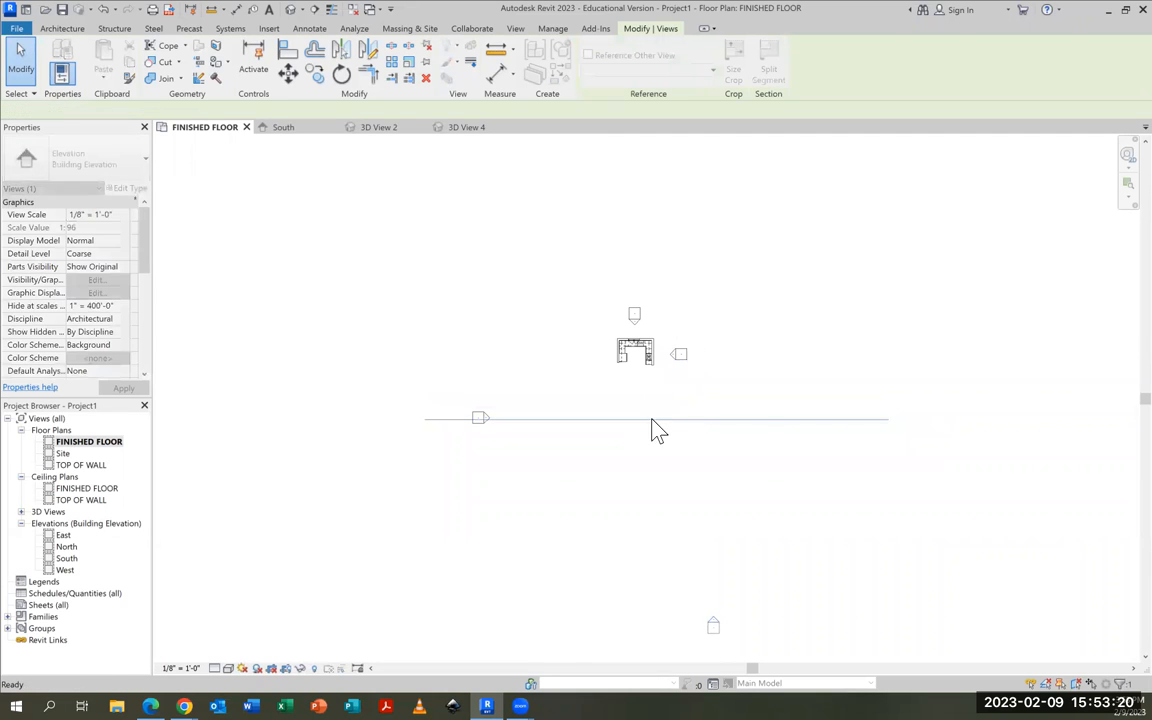
pyautogui.press('Escape')
pyautogui.moveTo(712, 625)
pyautogui.mouseDown()
pyautogui.moveTo(638, 458)
pyautogui.moveTo(634, 390)
pyautogui.mouseUp()
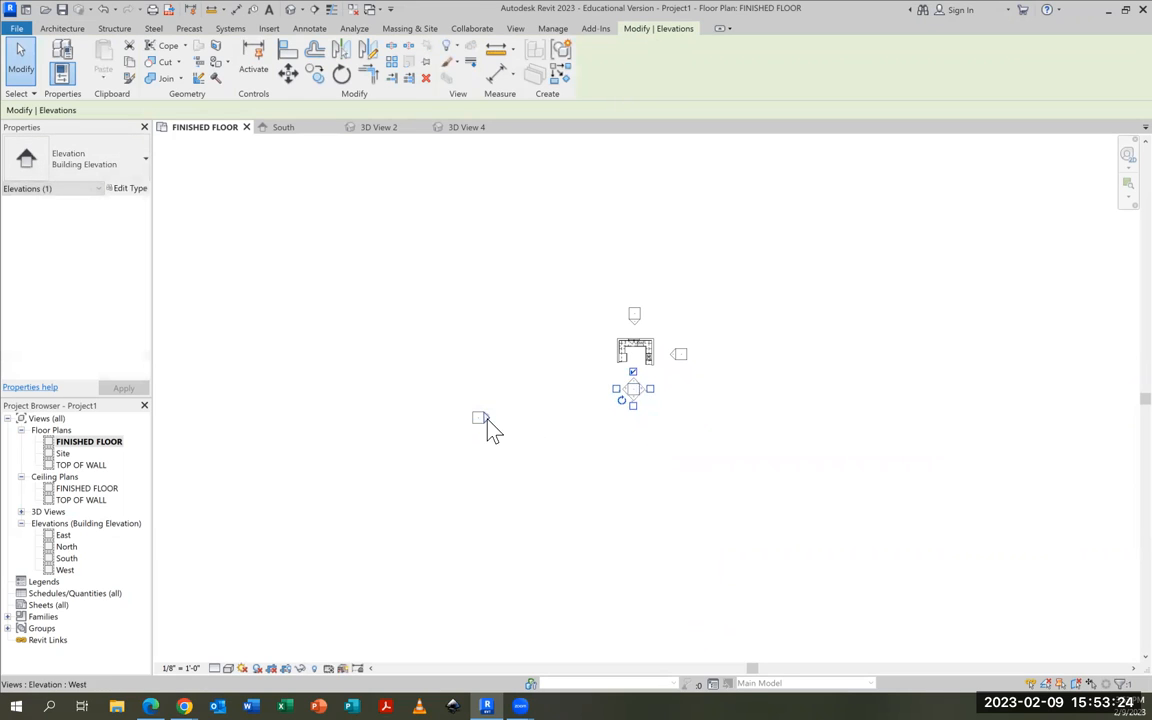
pyautogui.moveTo(479, 421); pyautogui.dragTo(595, 364)
pyautogui.scroll(10, 678, 365)
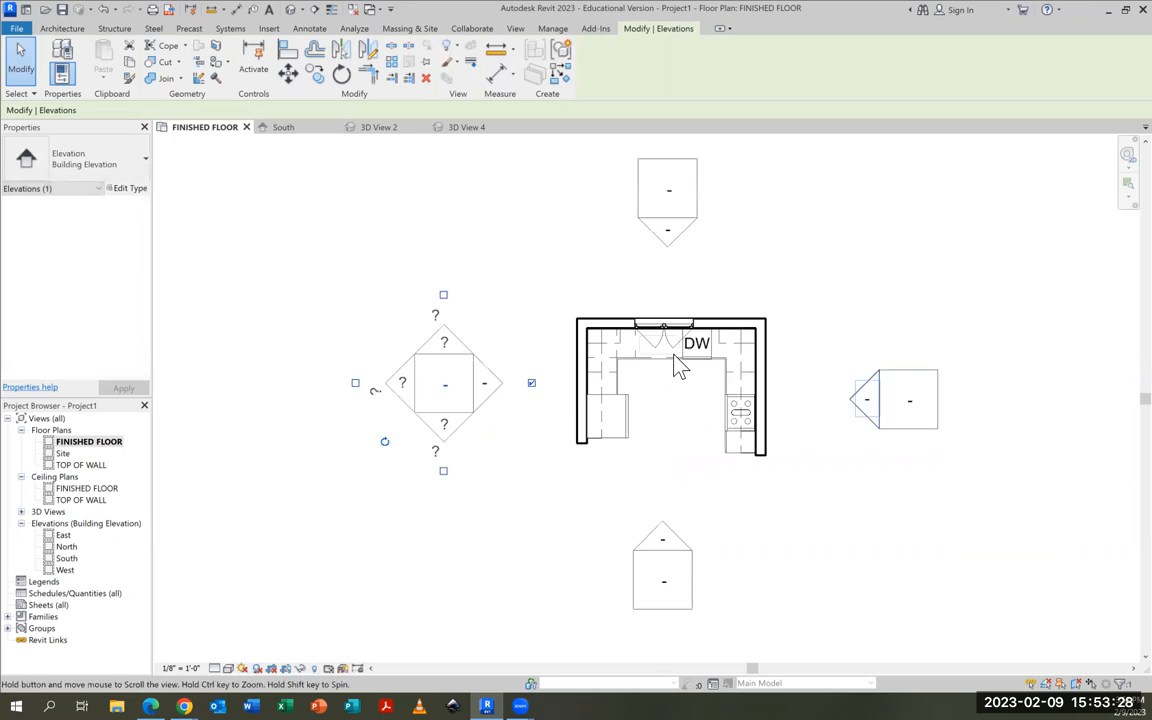
# Save the project under the name KITCHEN IN REVIT in the ARCH DESIGN folder on OneDrive
pyautogui.moveTo(823, 435); pyautogui.dragTo(909, 457, button='middle')
pyautogui.scroll(1, 852, 446)
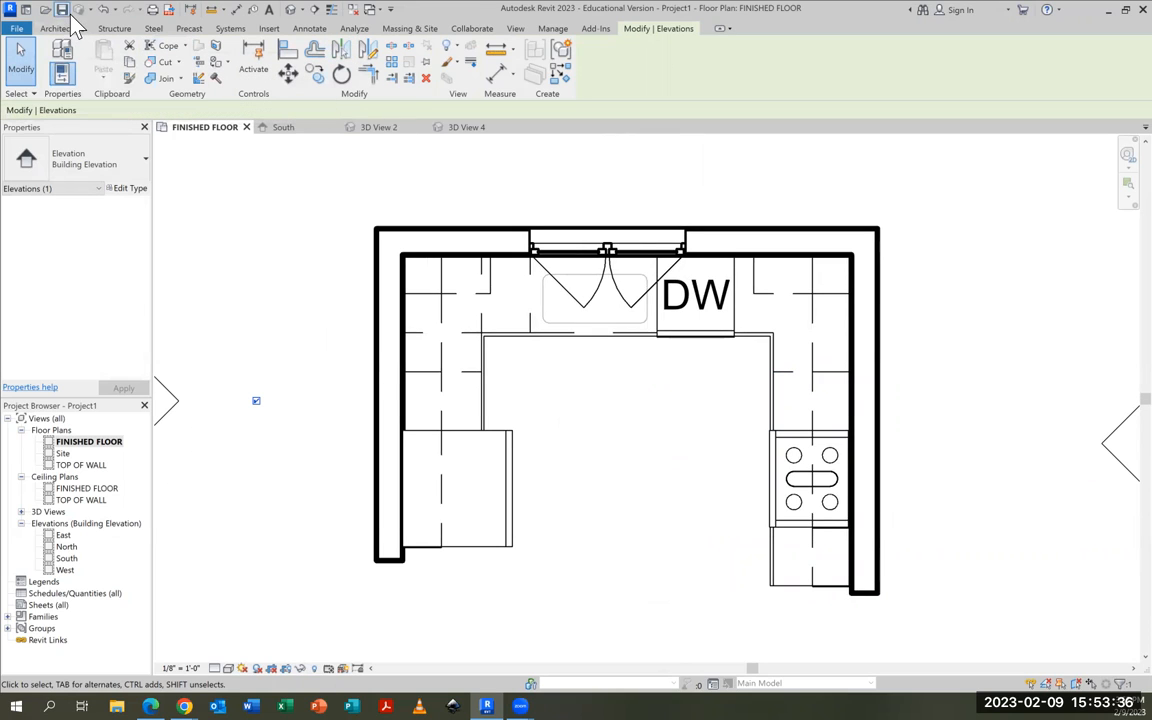
pyautogui.click(20, 30)
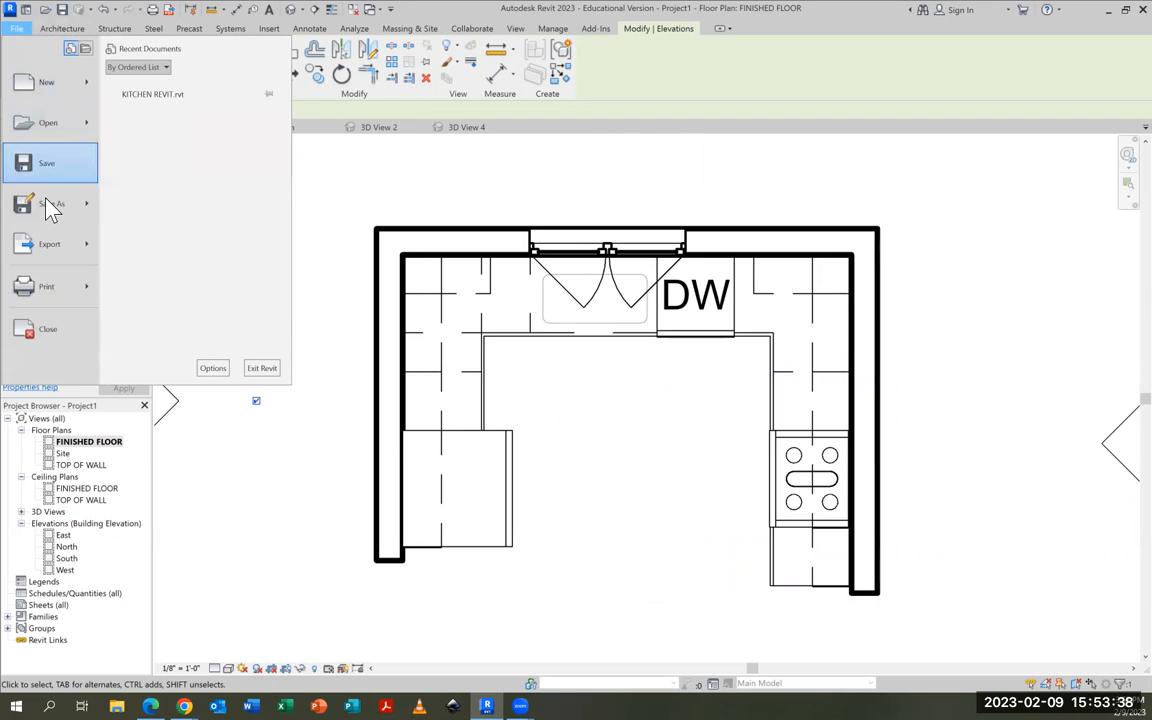
pyautogui.moveTo(40, 200)
pyautogui.click(160, 163)
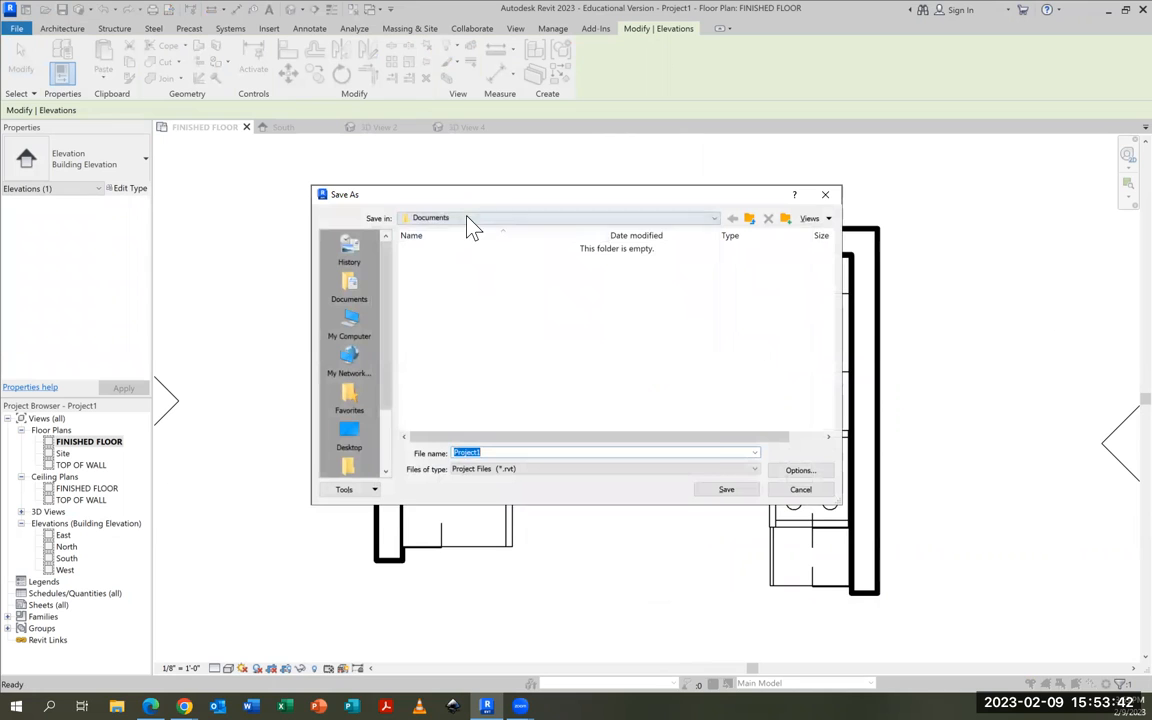
pyautogui.click(472, 218)
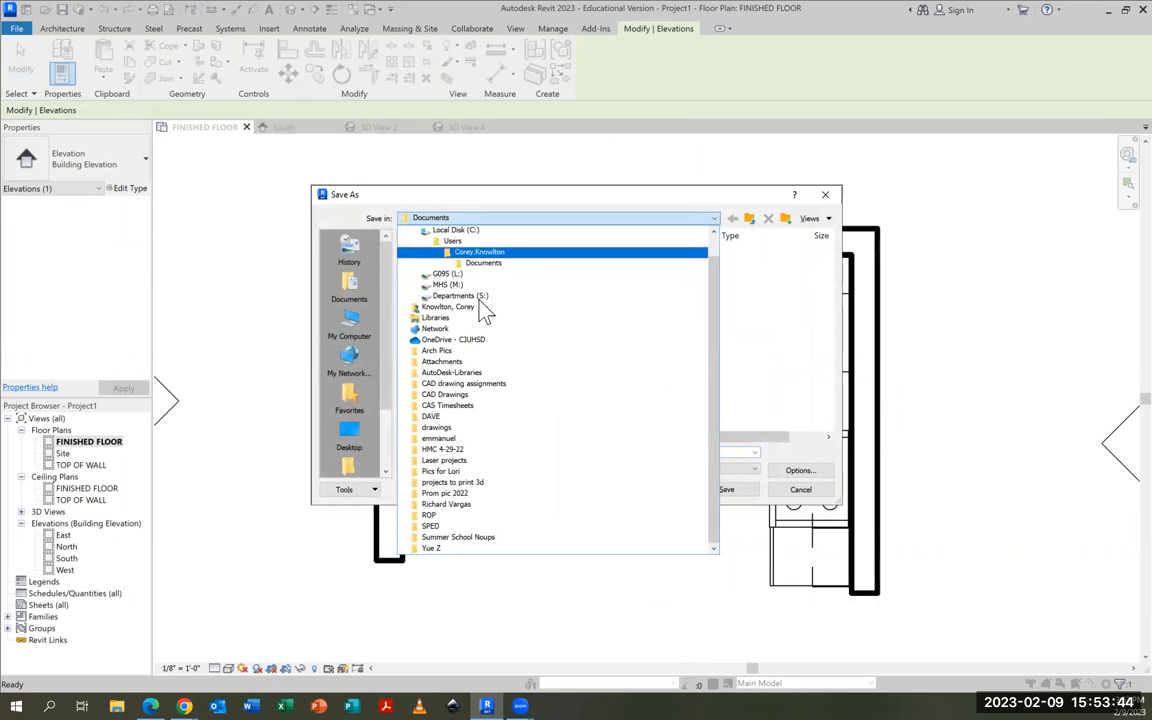
pyautogui.click(468, 340)
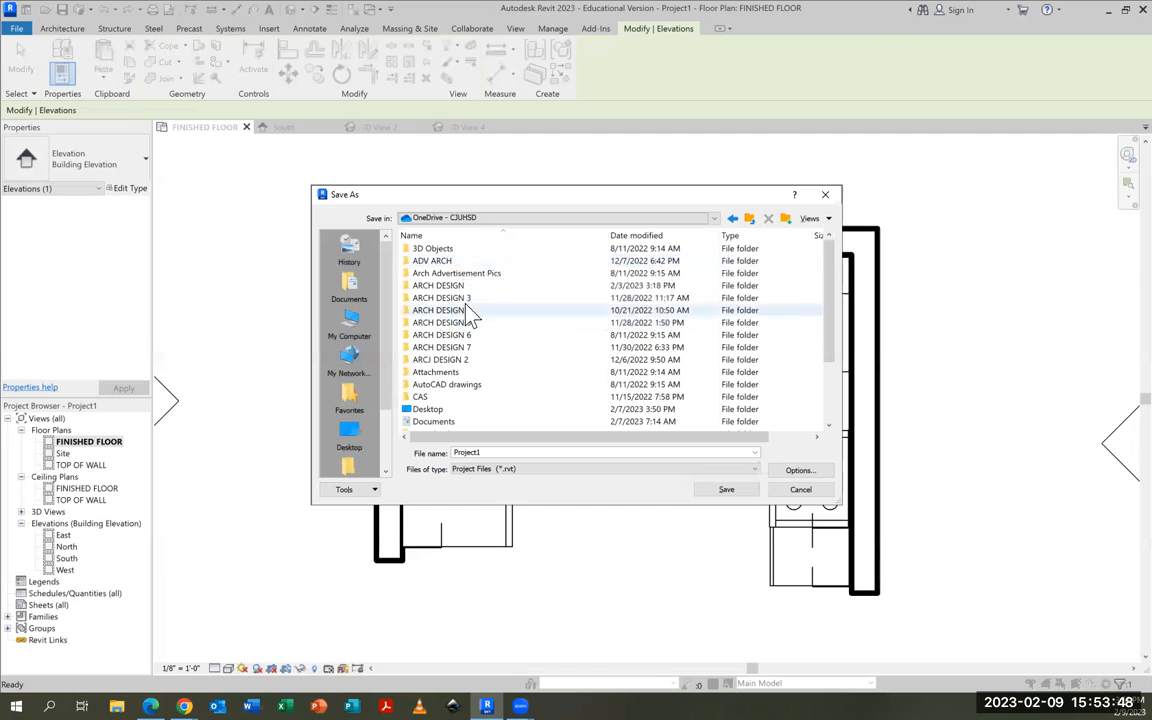
pyautogui.doubleClick(452, 286)
pyautogui.doubleClick(495, 452)
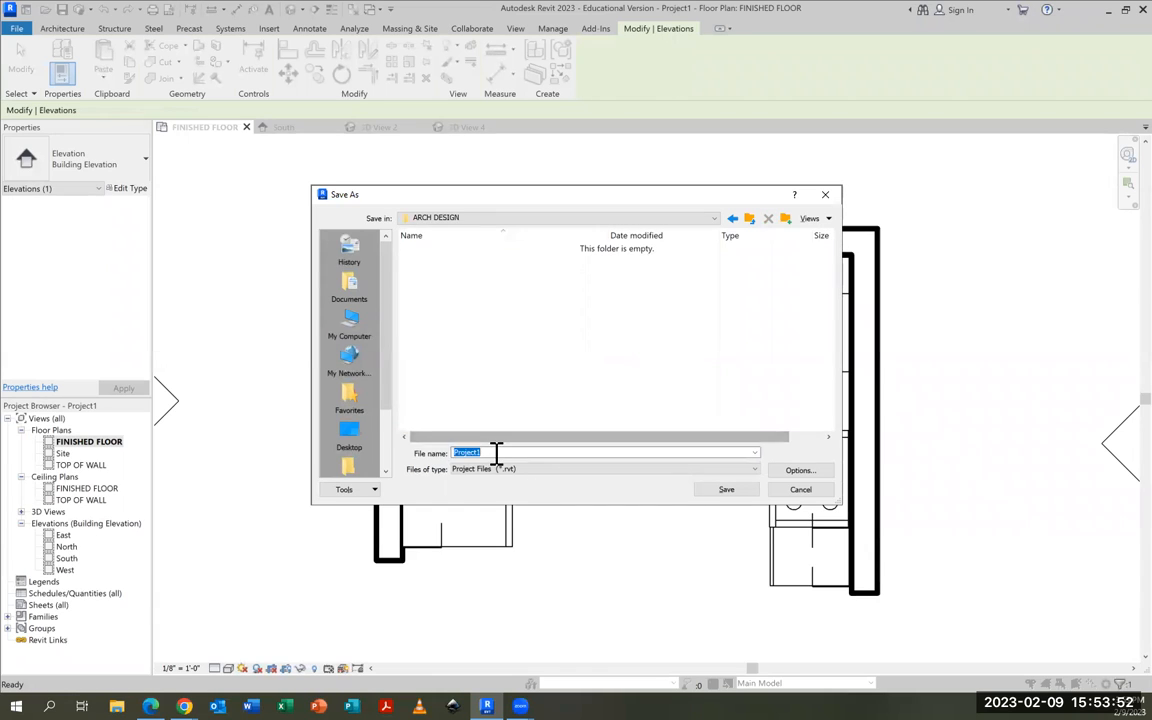
pyautogui.write('KITCHEN IN')
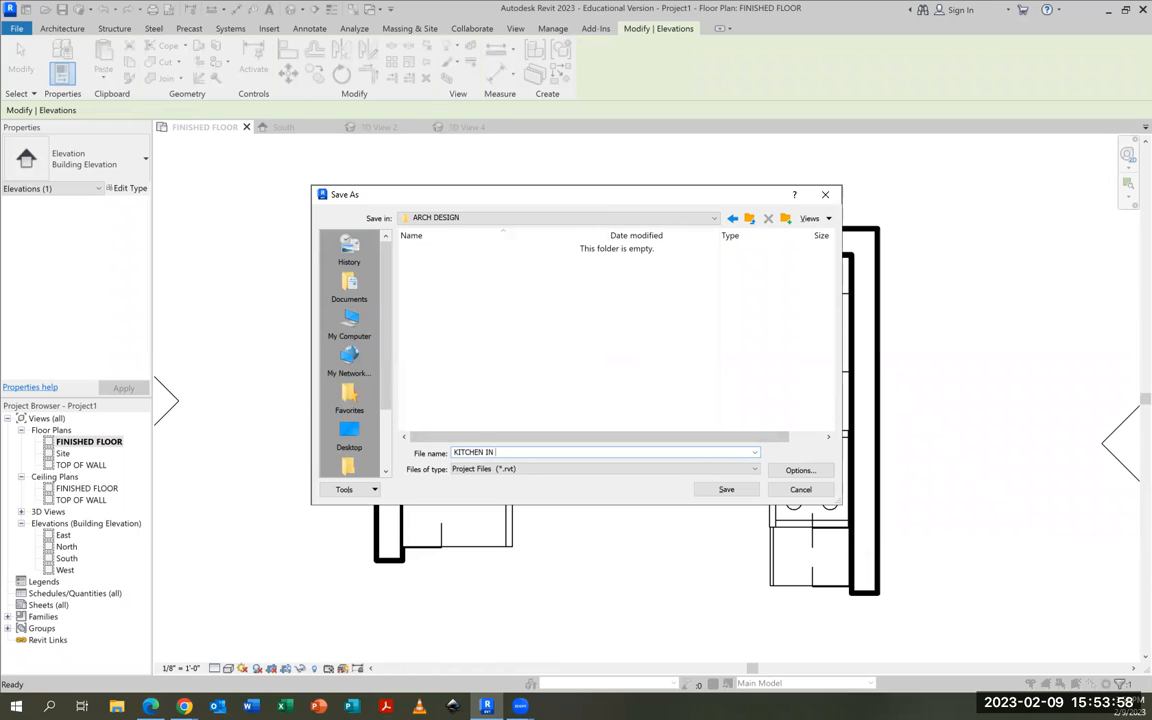
pyautogui.write('REVIT')
pyautogui.click(745, 489)
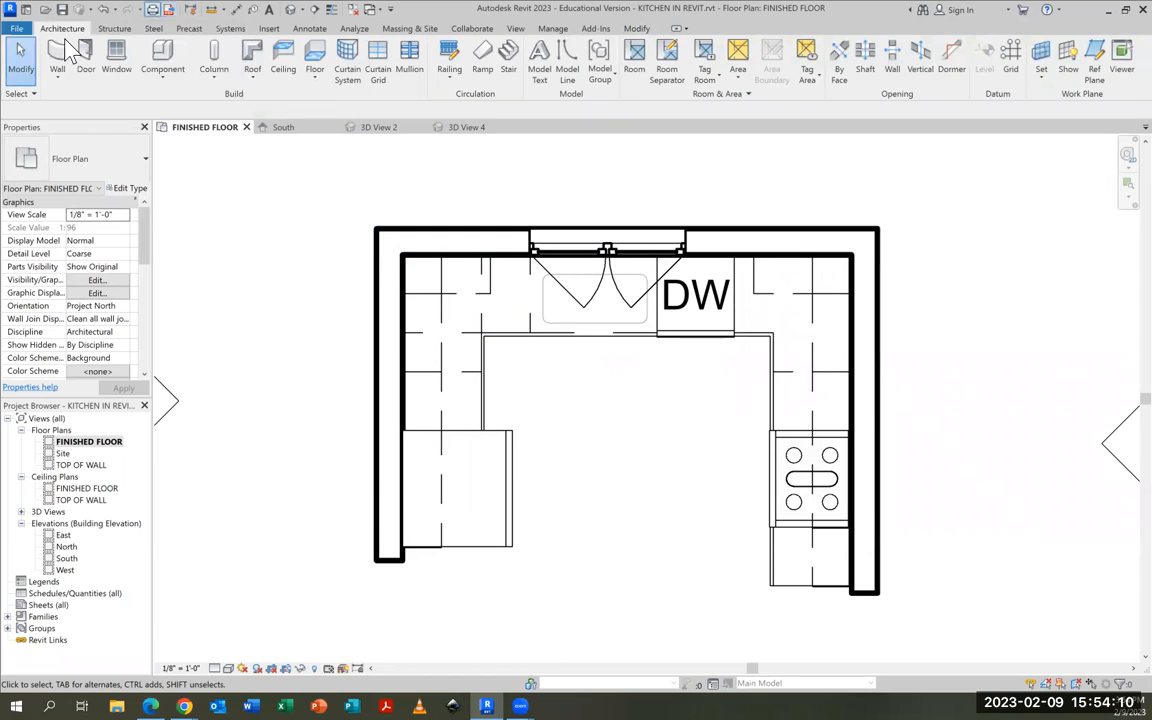
# Export the current floor plan view as the PDF KITCHEN IN REVIT into the OneDrive ARCH DESIGN folder
pyautogui.click(171, 11)
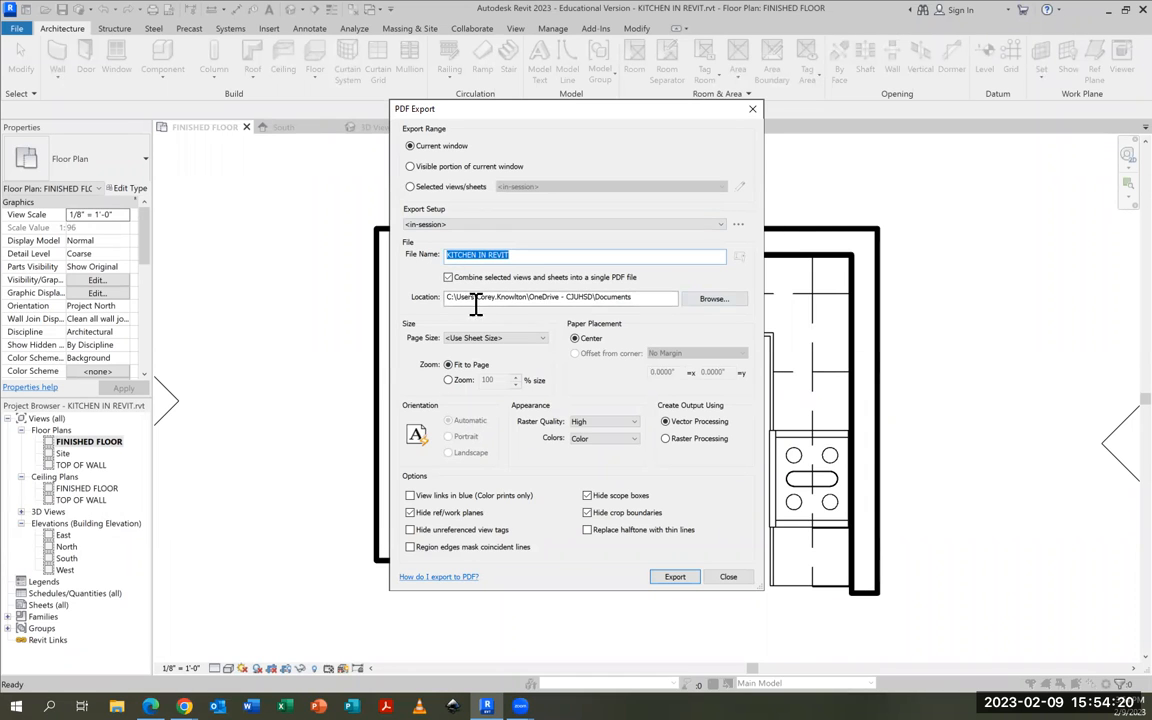
pyautogui.click(695, 299)
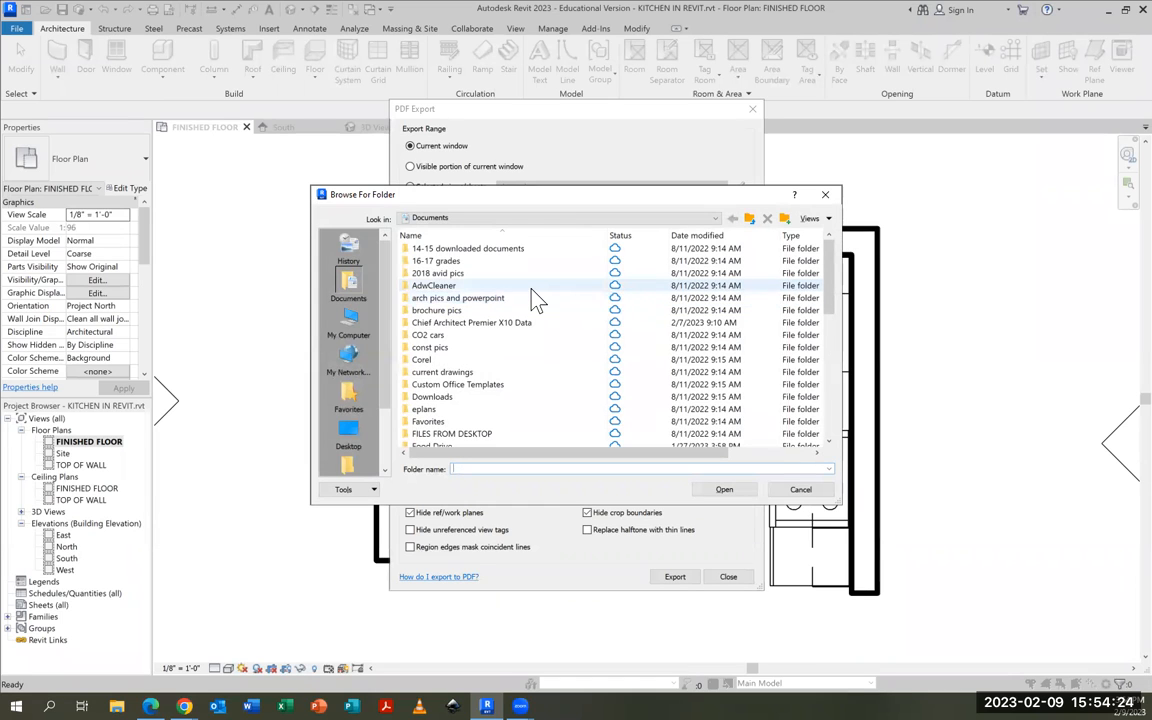
pyautogui.scroll(-3, 533, 292)
pyautogui.scroll(4, 533, 292)
pyautogui.click(506, 218)
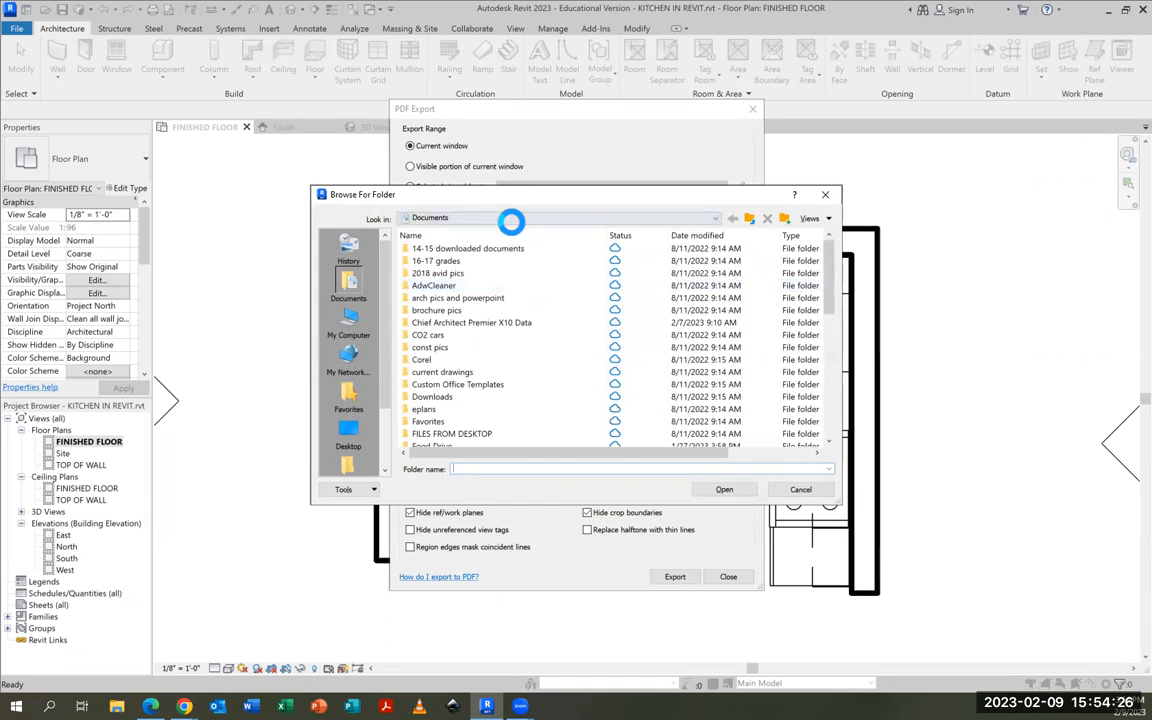
pyautogui.click(511, 256)
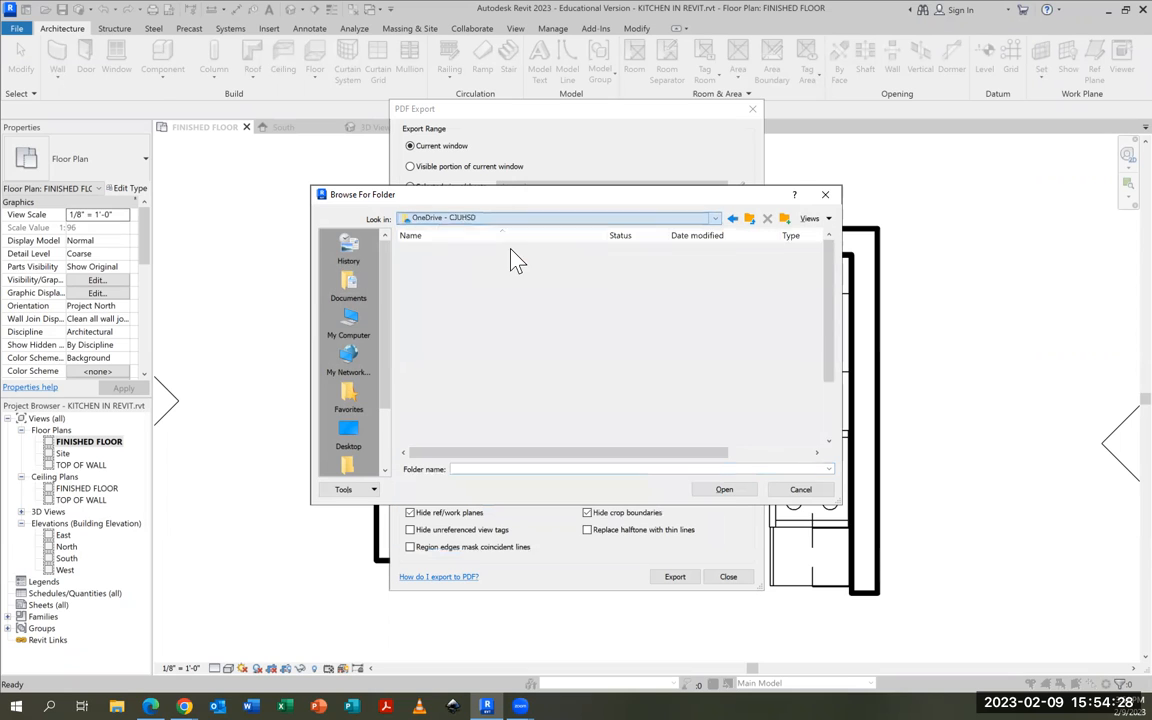
pyautogui.doubleClick(466, 287)
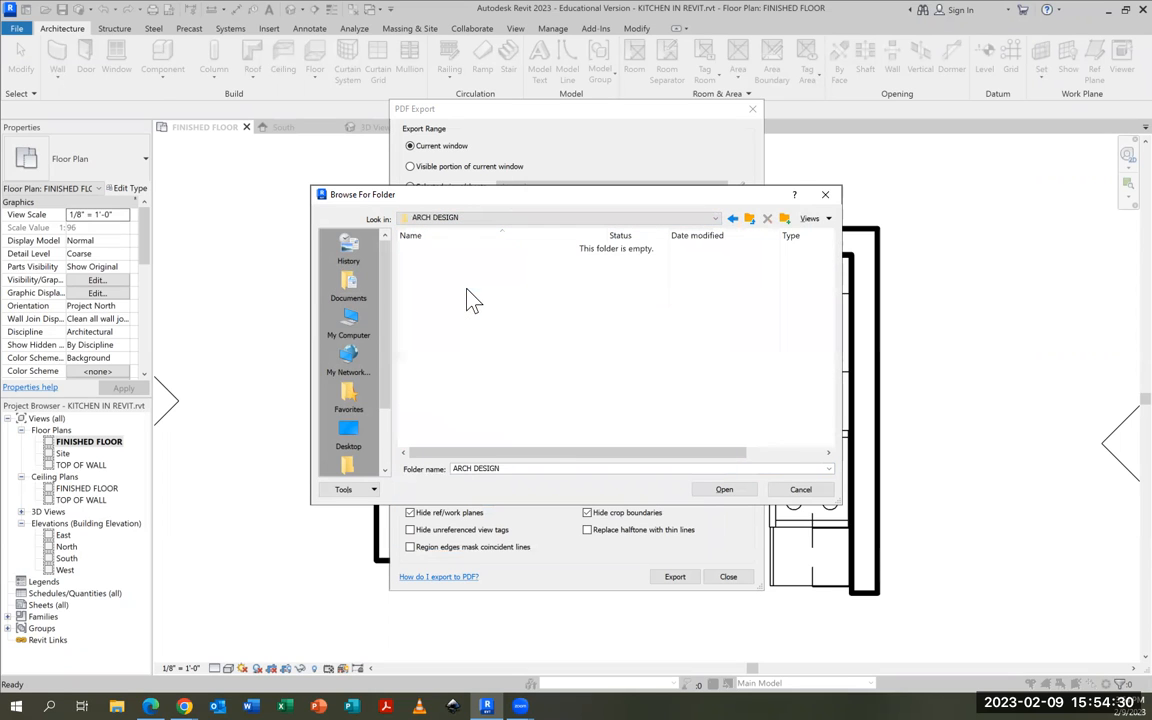
pyautogui.press('Return')
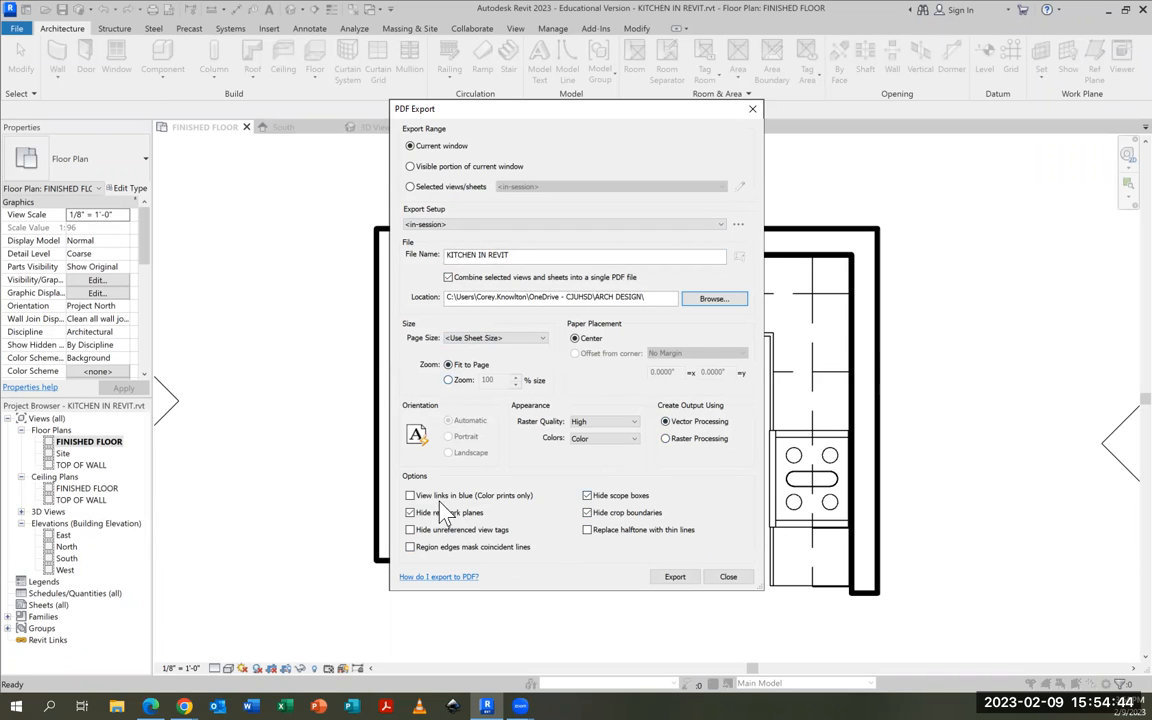
pyautogui.click(676, 579)
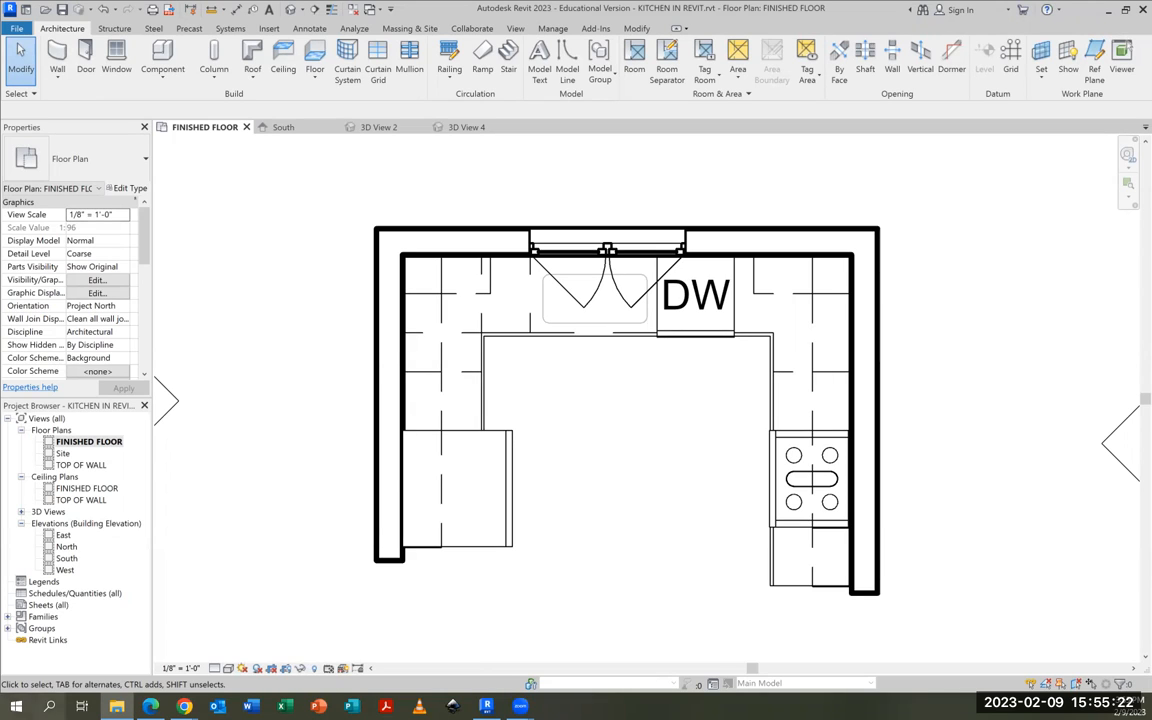
# Set the floor plan's printer to Microsoft Print to PDF, preview the page and return to the print settings
pyautogui.click(152, 10)
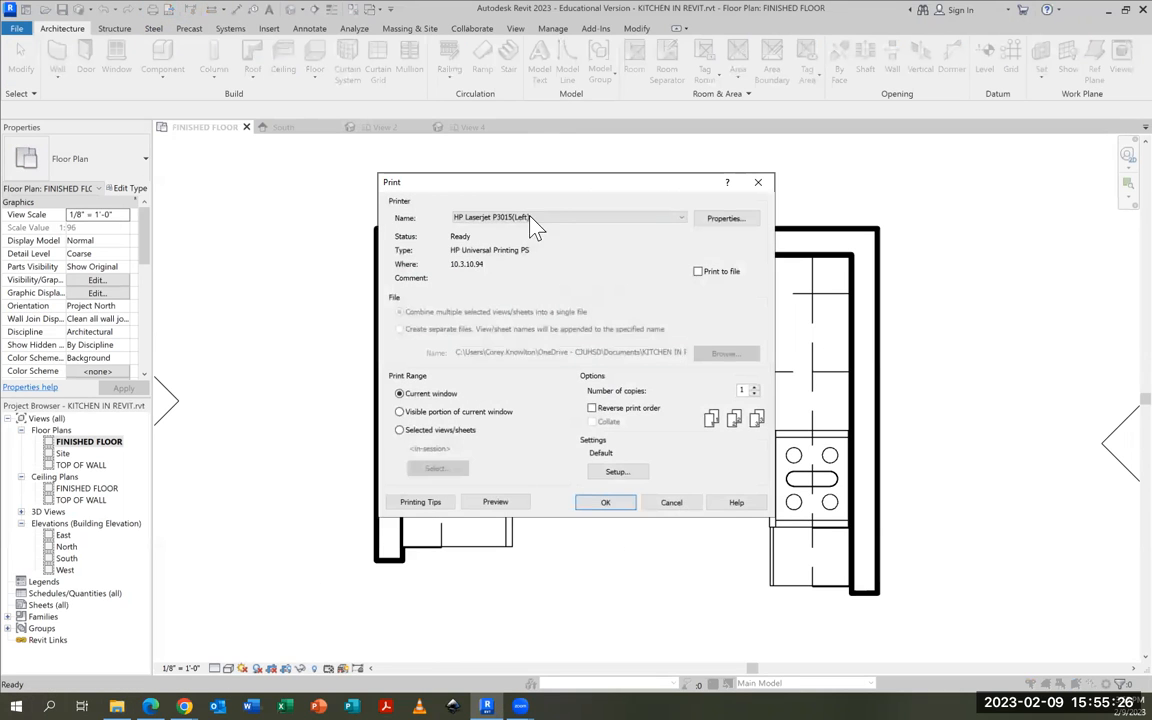
pyautogui.click(558, 218)
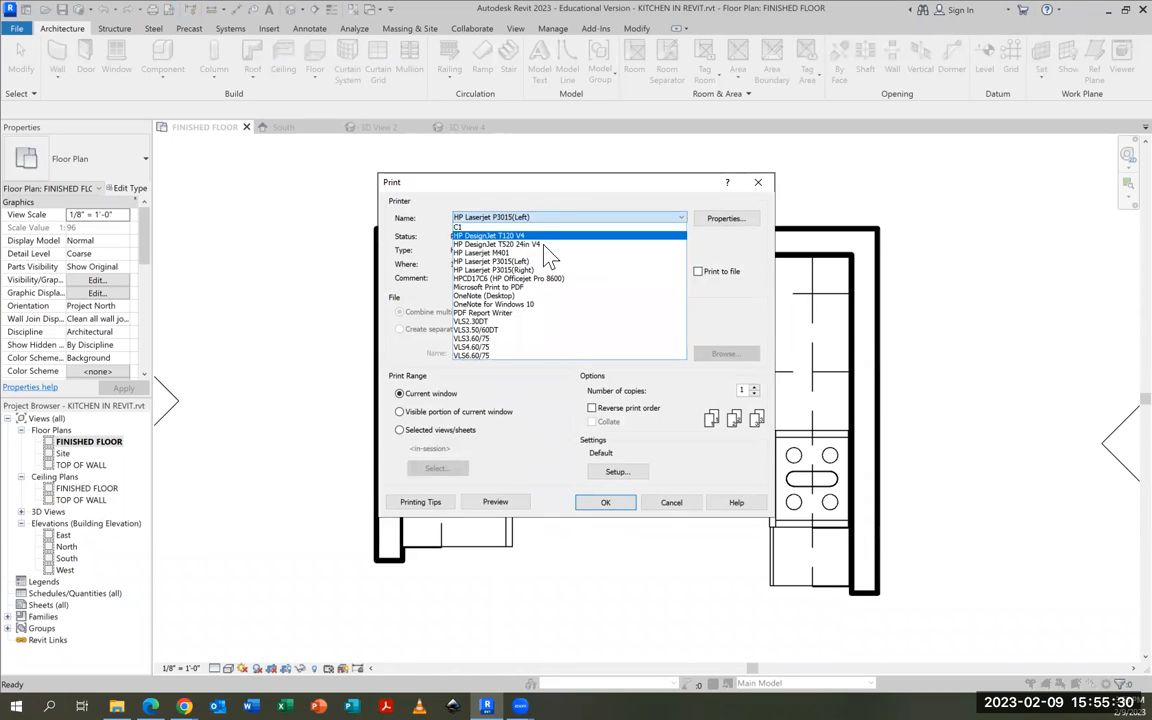
pyautogui.click(505, 287)
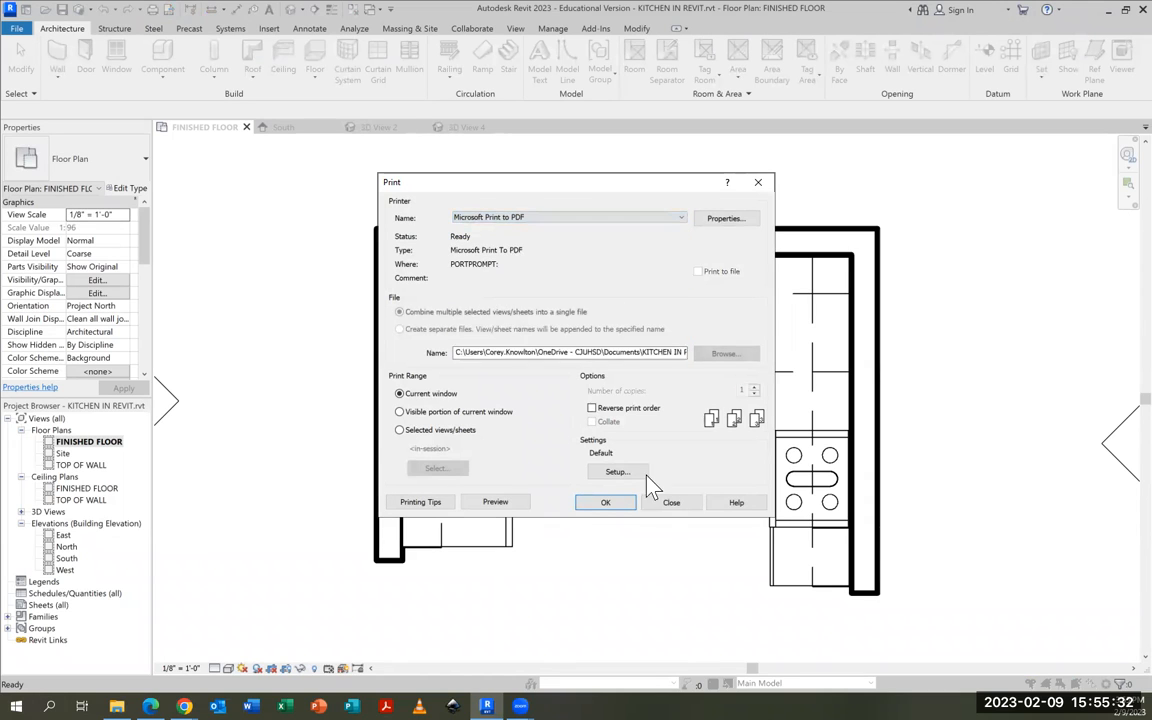
pyautogui.click(496, 503)
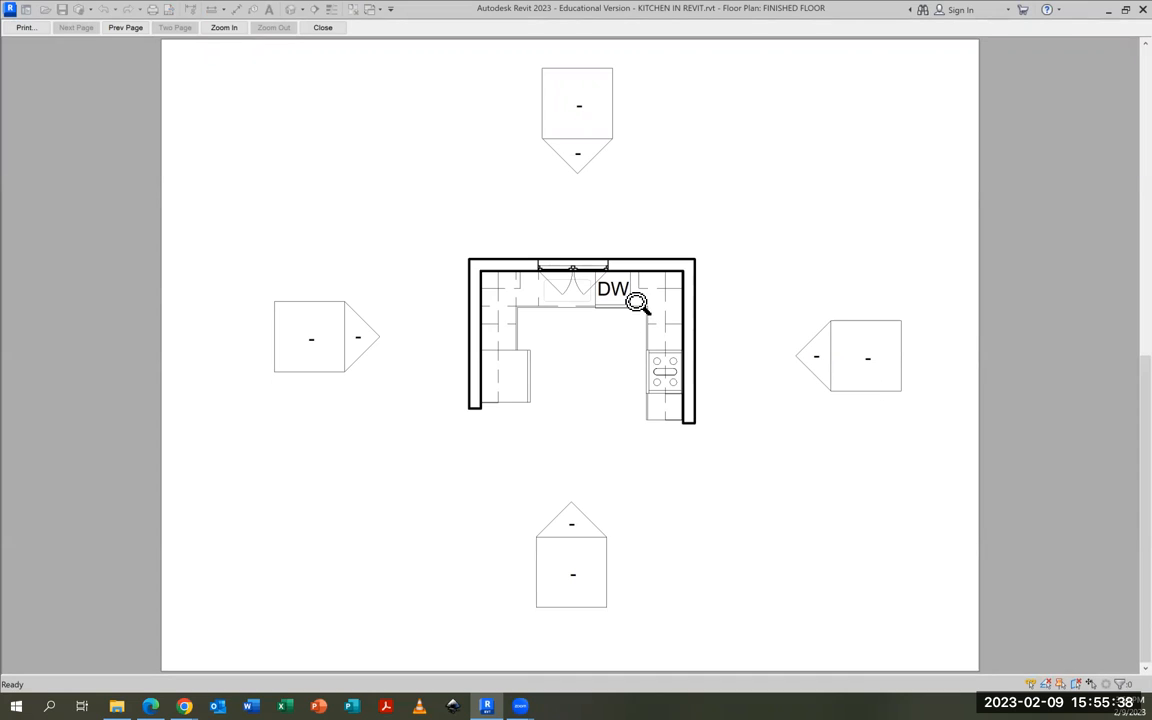
pyautogui.click(28, 27)
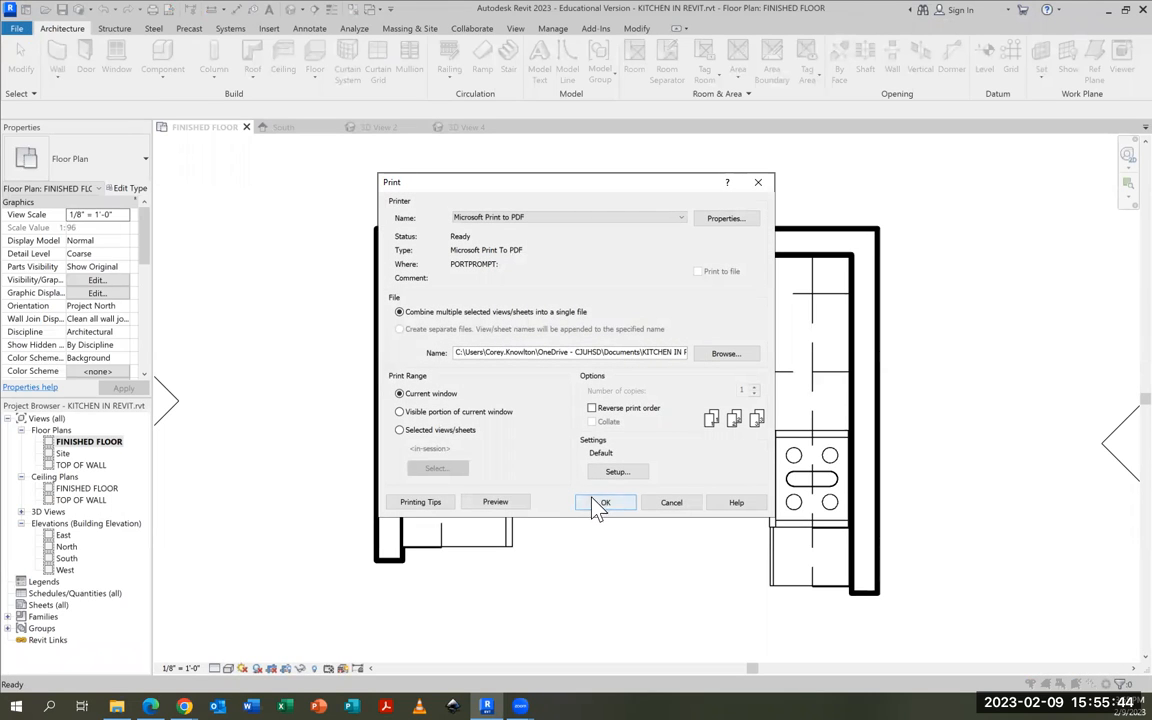
# Print the floor plan to a PDF named KITCHEN IN REVIT in the ADV ARCH folder on OneDrive
pyautogui.click(599, 506)
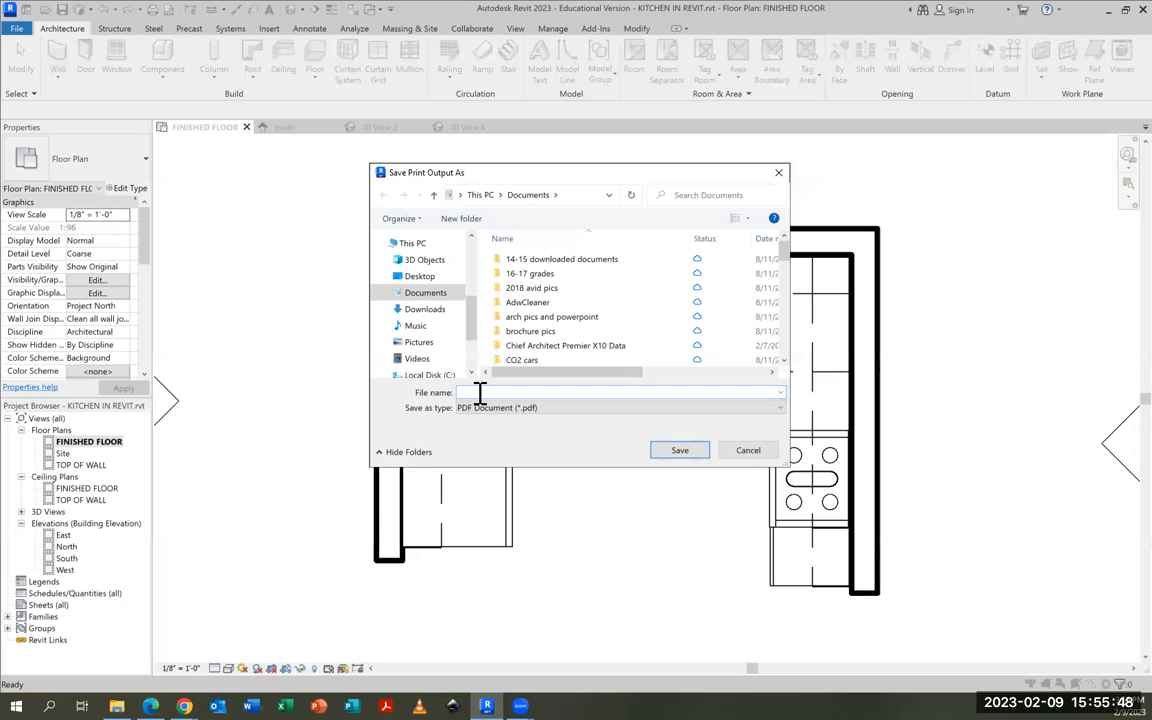
pyautogui.write('KITCHEN IN REVIT')
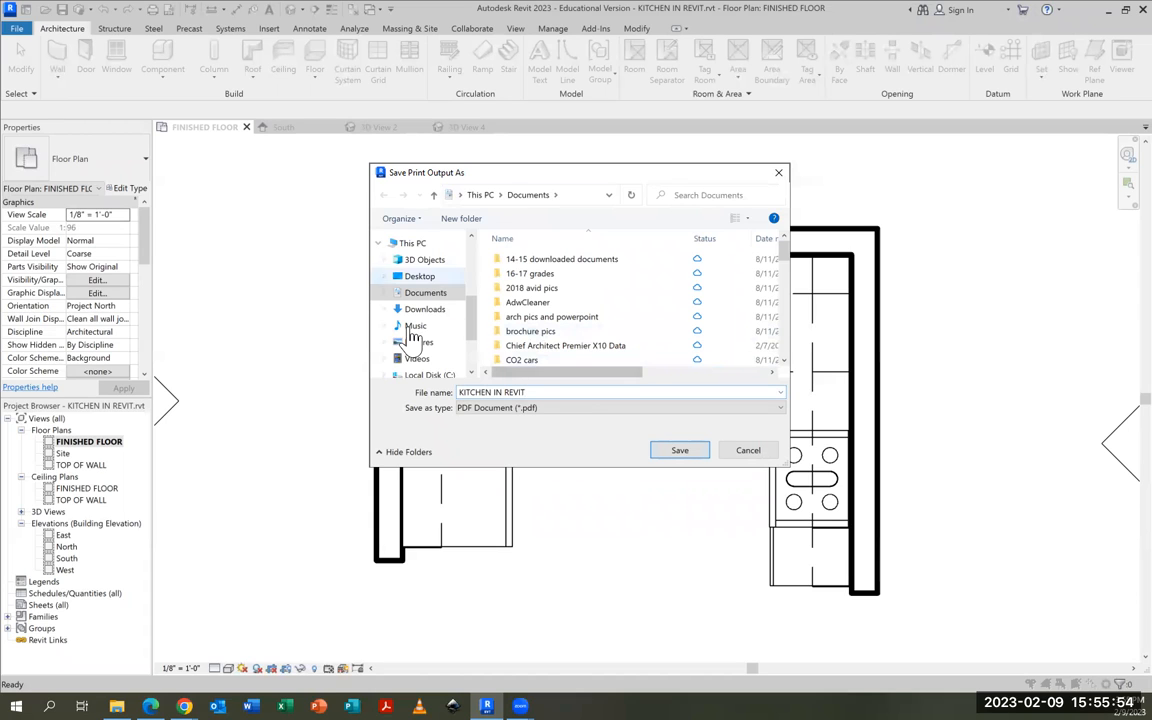
pyautogui.moveTo(469, 320); pyautogui.dragTo(470, 348)
pyautogui.scroll(3, 472, 354)
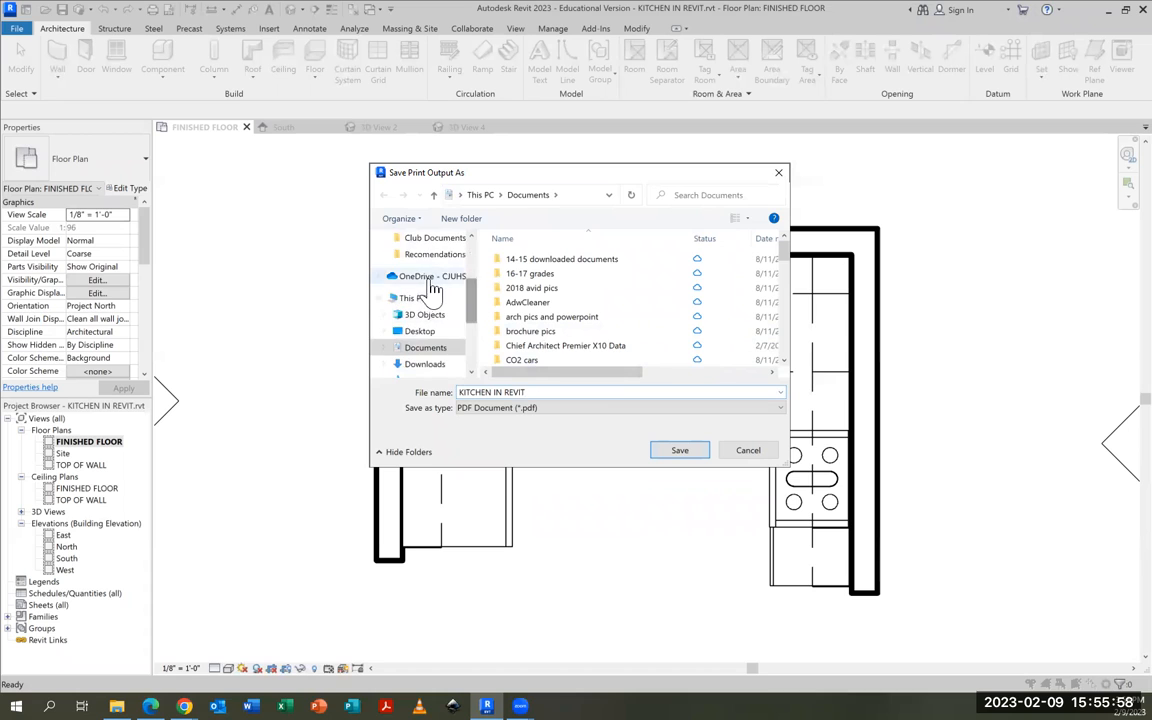
pyautogui.click(432, 278)
pyautogui.click(512, 276)
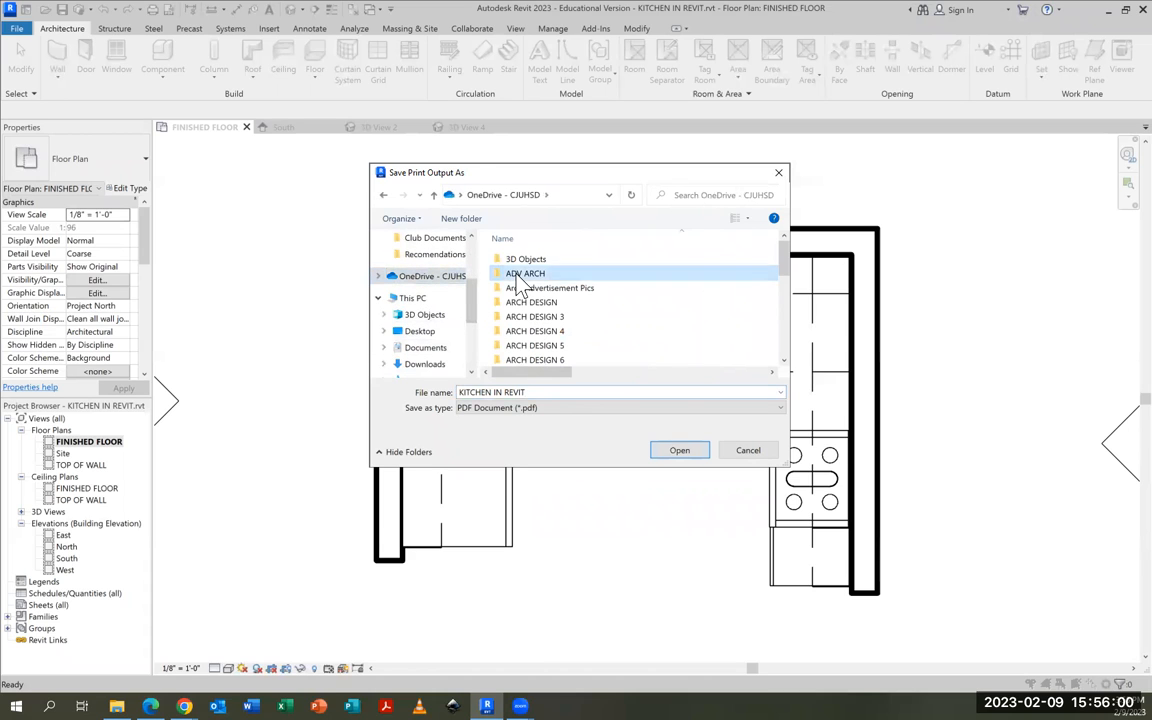
pyautogui.doubleClick(517, 276)
pyautogui.click(679, 451)
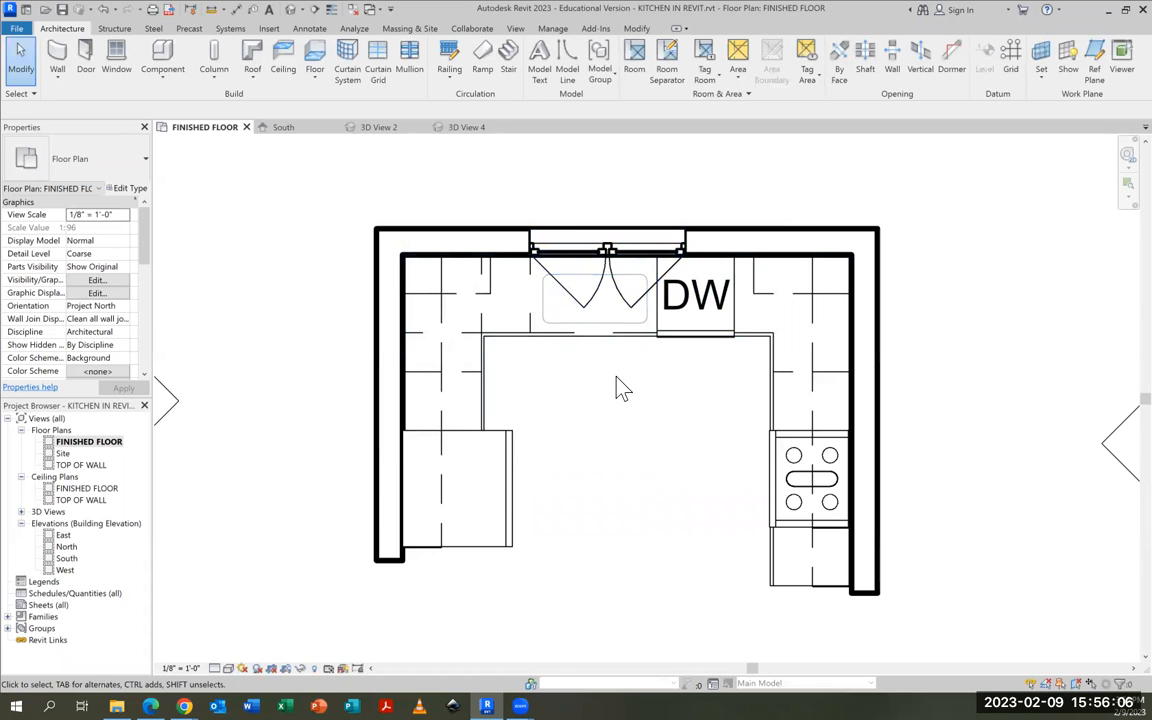
# Place a camera in front of the kitchen's open side near the range, aimed past the back wall's left corner
pyautogui.scroll(-2, 625, 432)
pyautogui.moveTo(650, 458); pyautogui.dragTo(625, 402, button='middle')
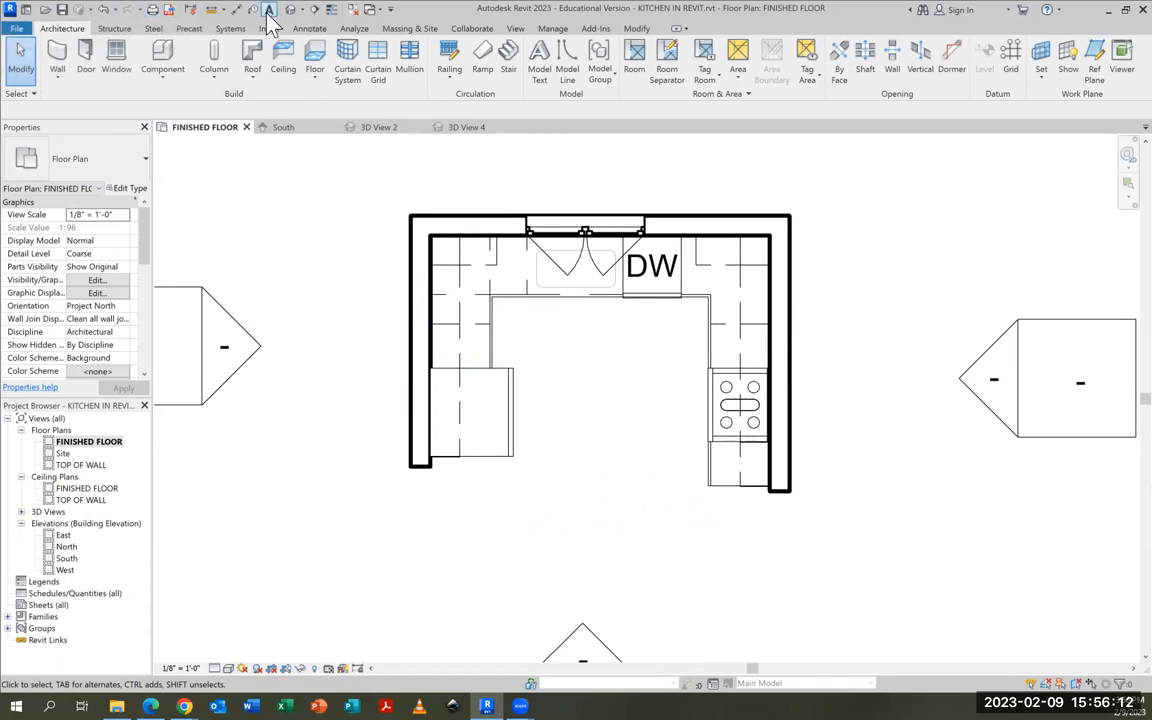
pyautogui.click(299, 10)
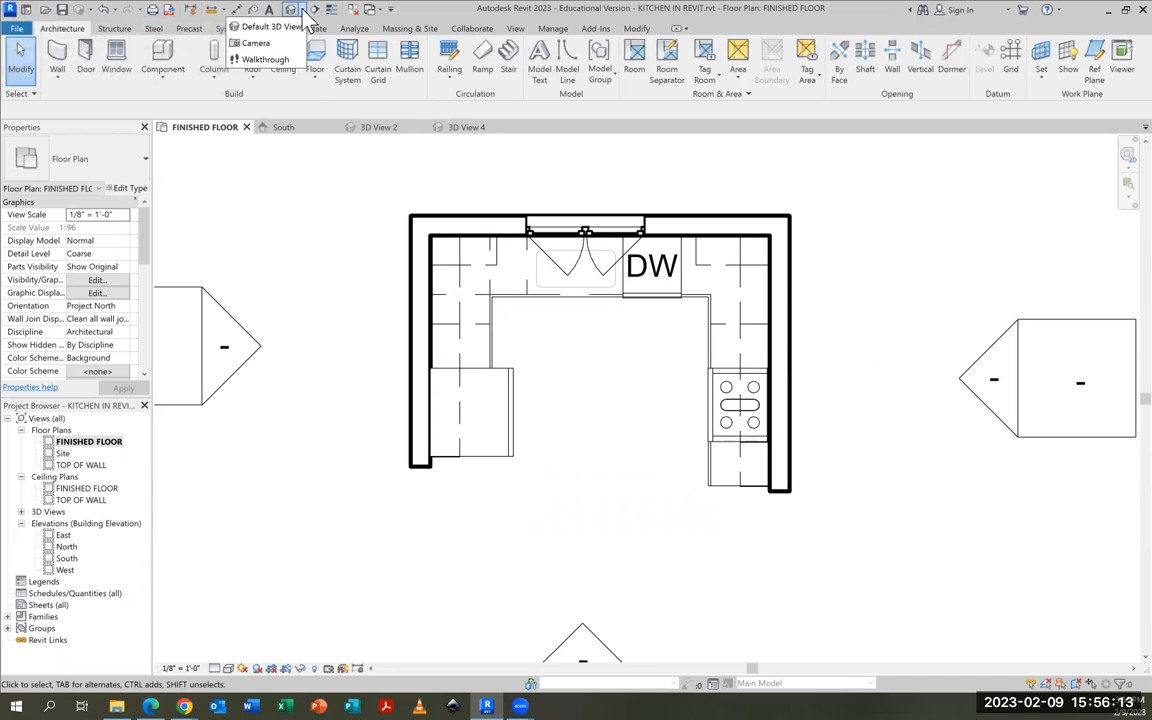
pyautogui.click(263, 44)
pyautogui.click(730, 578)
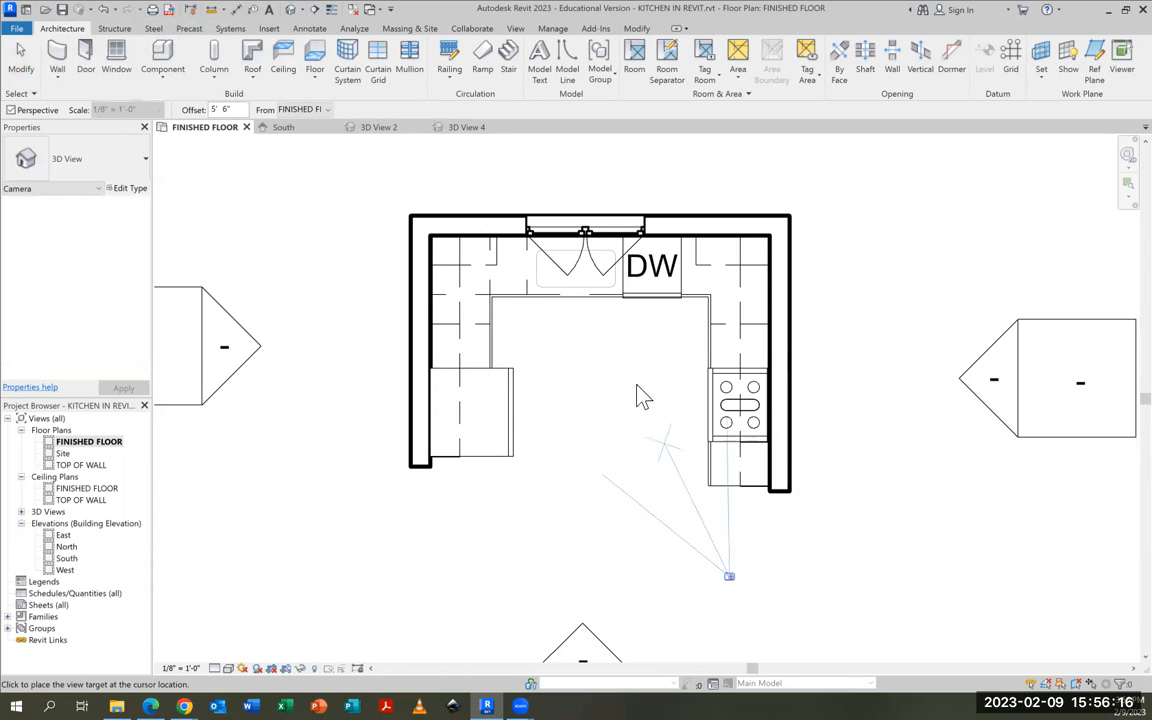
pyautogui.click(436, 151)
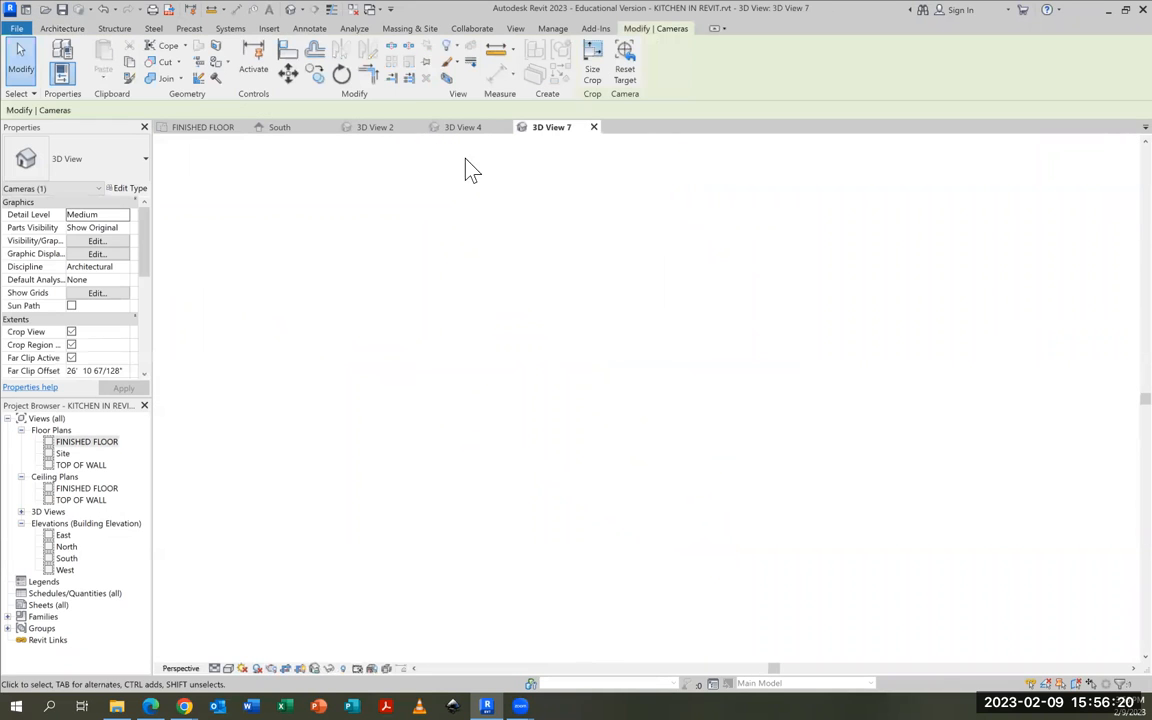
# Extend the new camera view's crop region to both sides and downward to show the whole refrigerator, the floor and the range
pyautogui.scroll(-3, 612, 410)
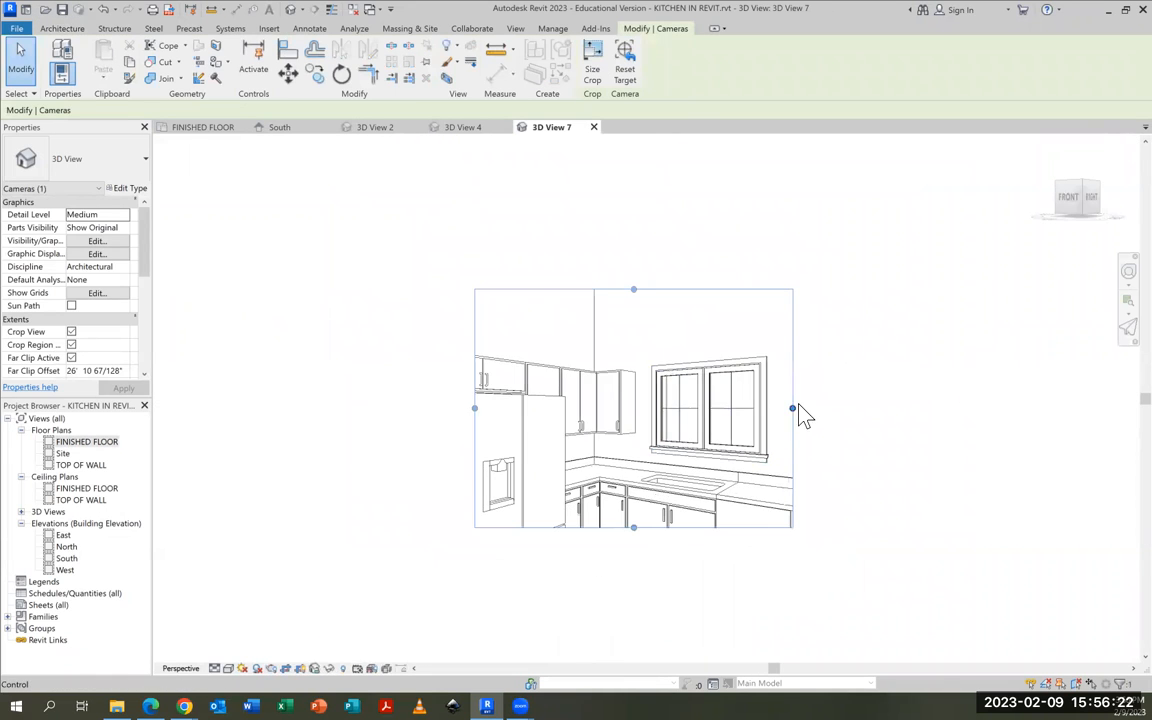
pyautogui.moveTo(794, 407); pyautogui.dragTo(900, 408)
pyautogui.moveTo(687, 528); pyautogui.dragTo(687, 632)
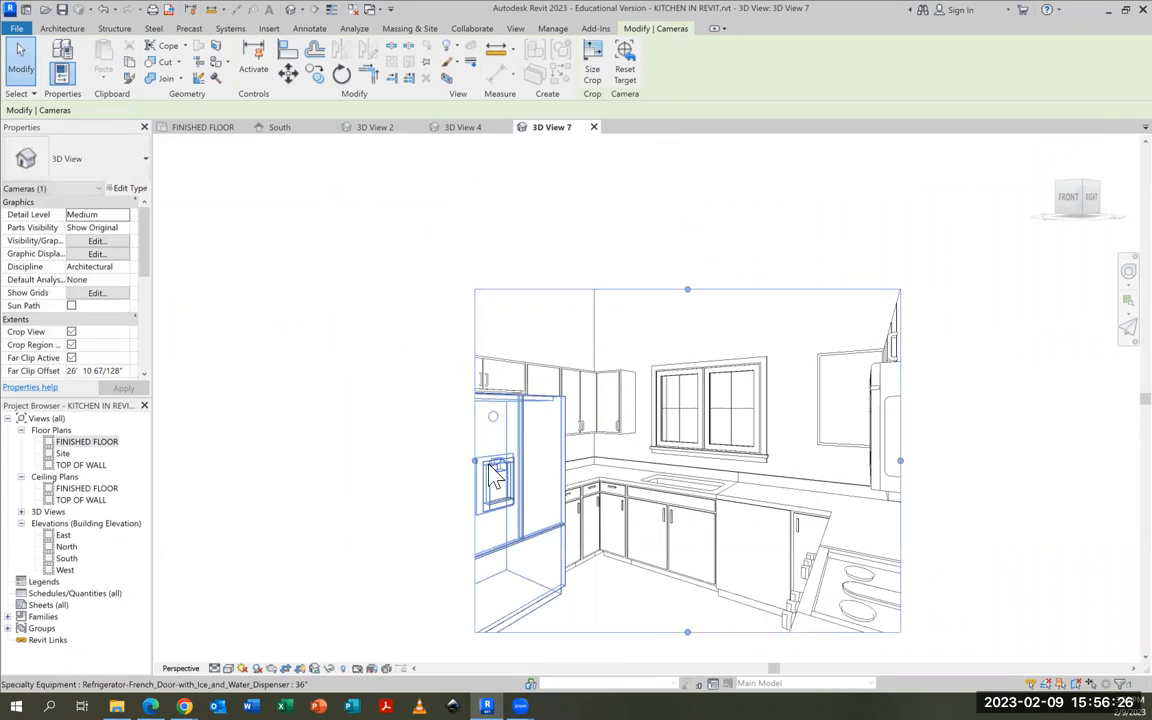
pyautogui.moveTo(456, 460); pyautogui.dragTo(379, 460)
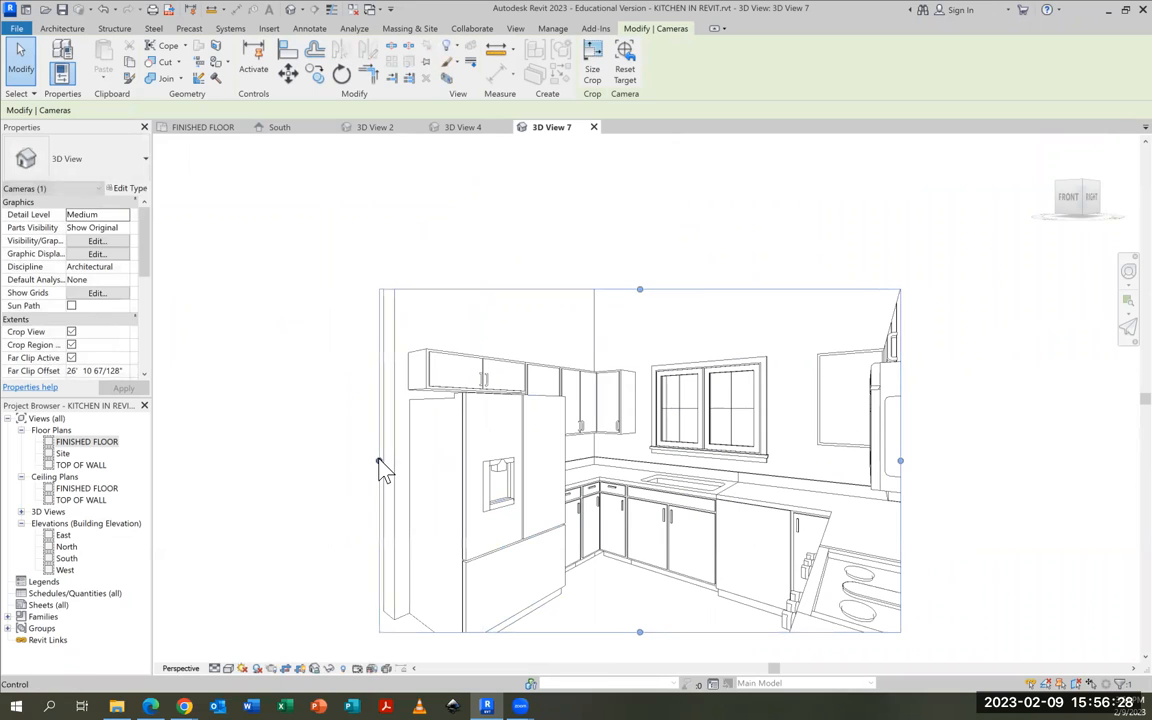
pyautogui.moveTo(640, 632); pyautogui.dragTo(641, 660)
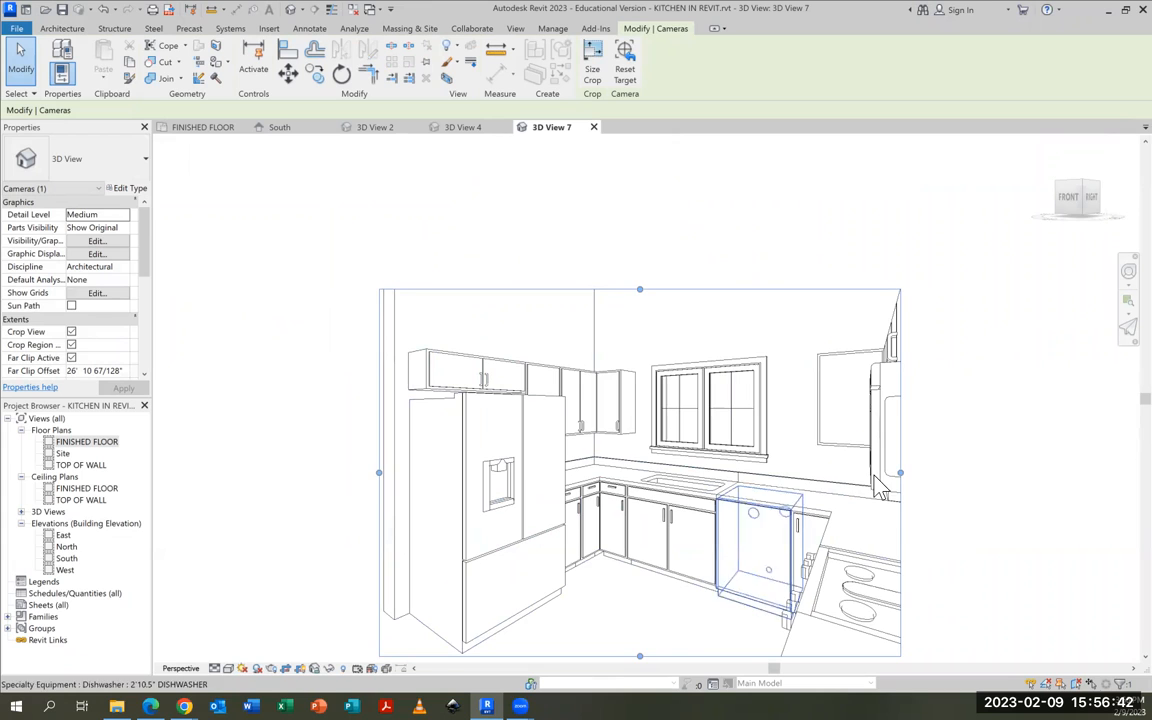
# Preview the left-side camera view's printed page with Microsoft Print to PDF, and return to the print settings
pyautogui.scroll(-1, 972, 527)
pyautogui.moveTo(972, 527); pyautogui.dragTo(948, 476, button='middle')
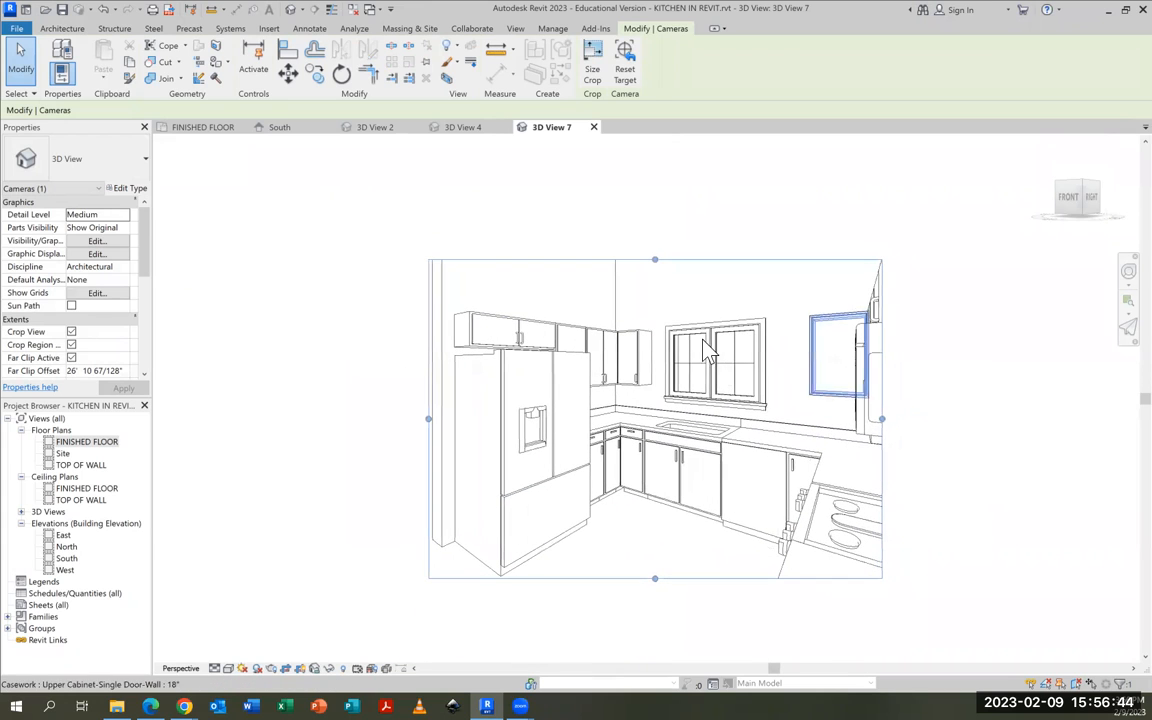
pyautogui.click(155, 12)
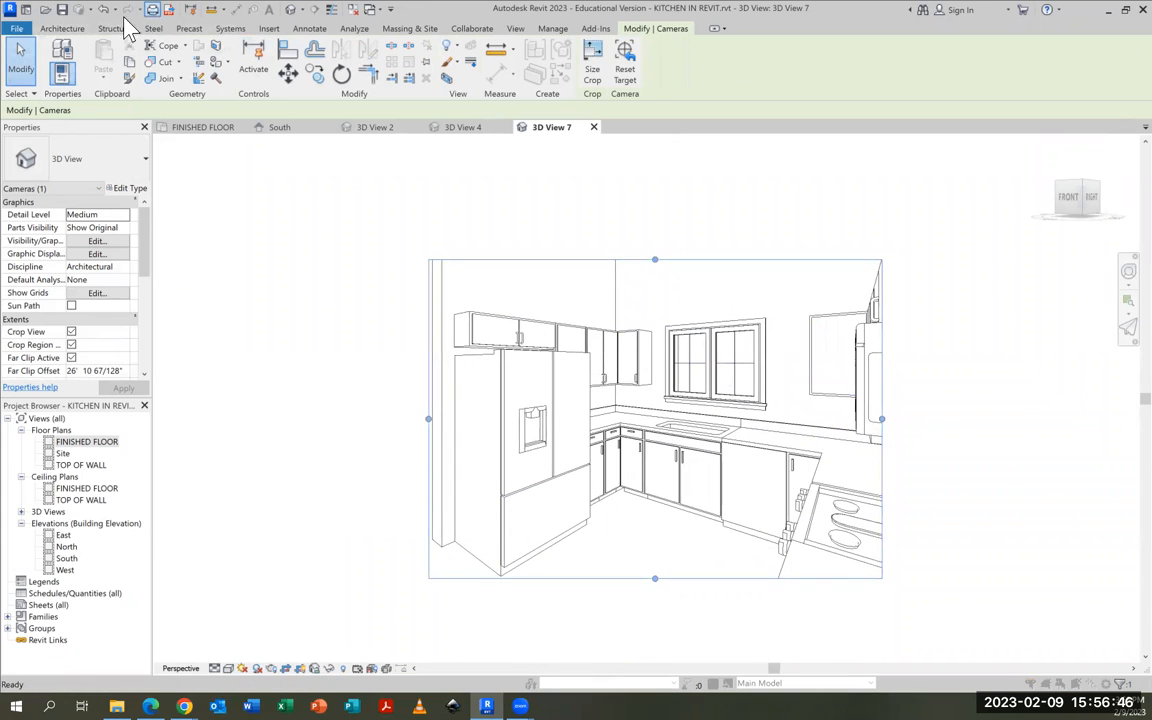
pyautogui.click(525, 218)
pyautogui.click(525, 218)
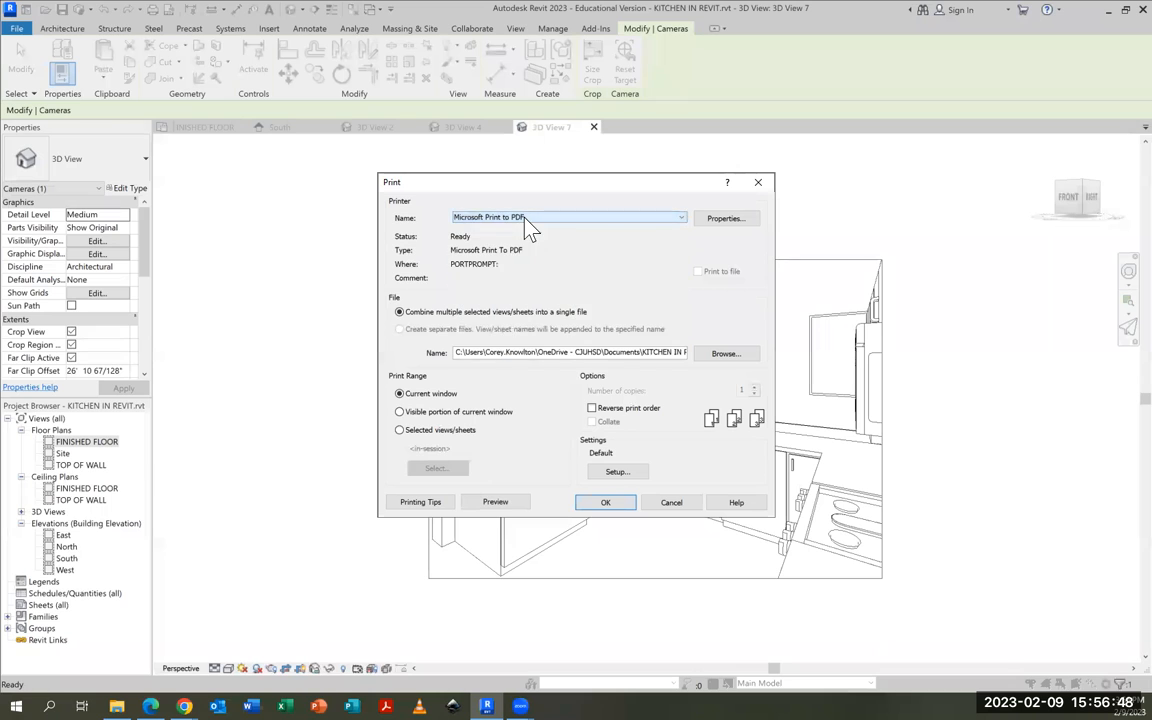
pyautogui.click(494, 503)
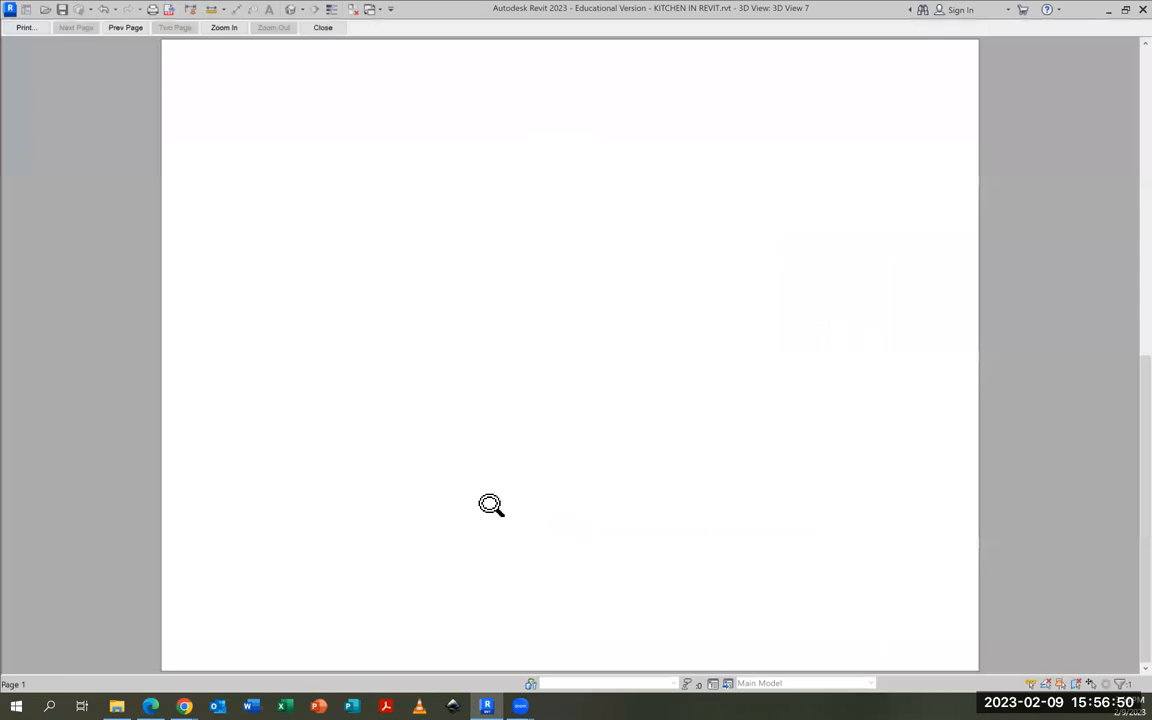
pyautogui.click(26, 27)
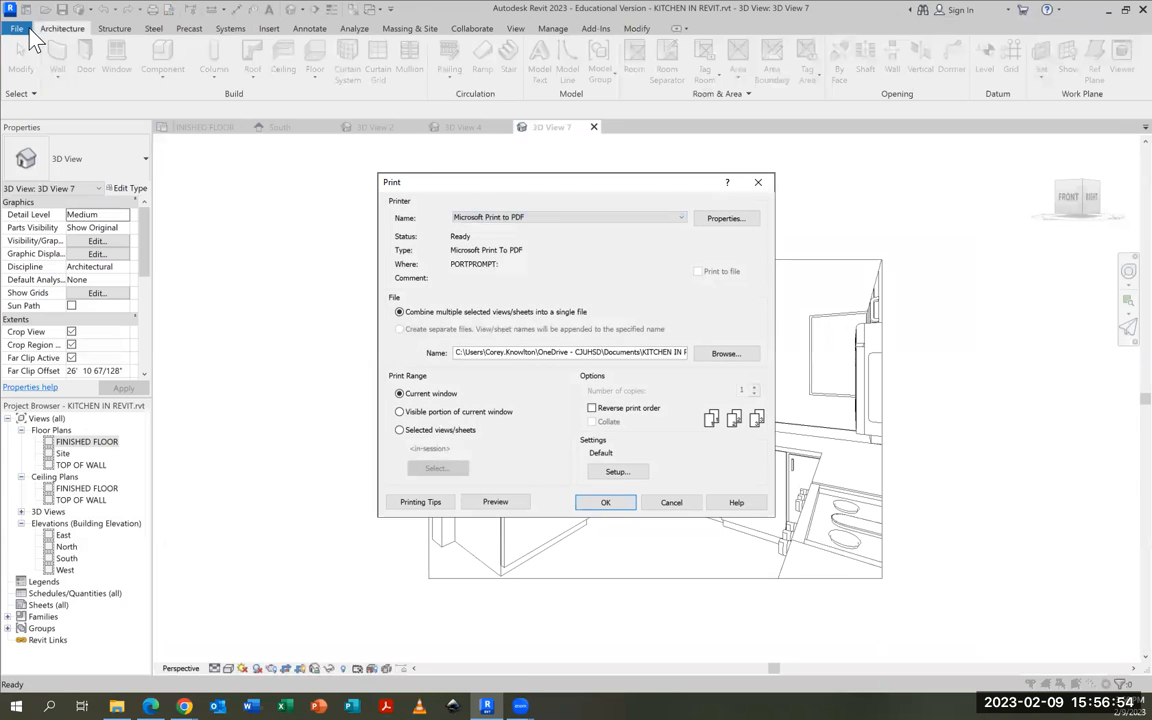
# Print the camera view to a PDF named KITCHEN 3D LEFT SIDE in the ADV ARCH folder on OneDrive
pyautogui.click(618, 504)
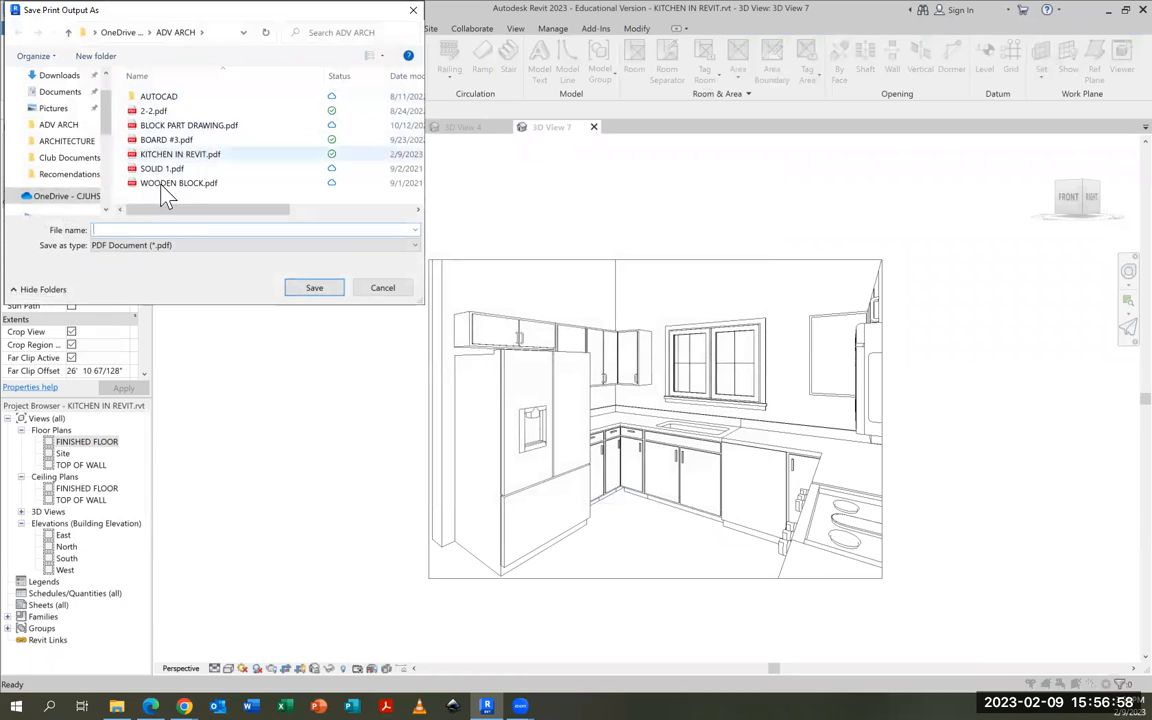
pyautogui.click(129, 230)
pyautogui.write('KITCHEN')
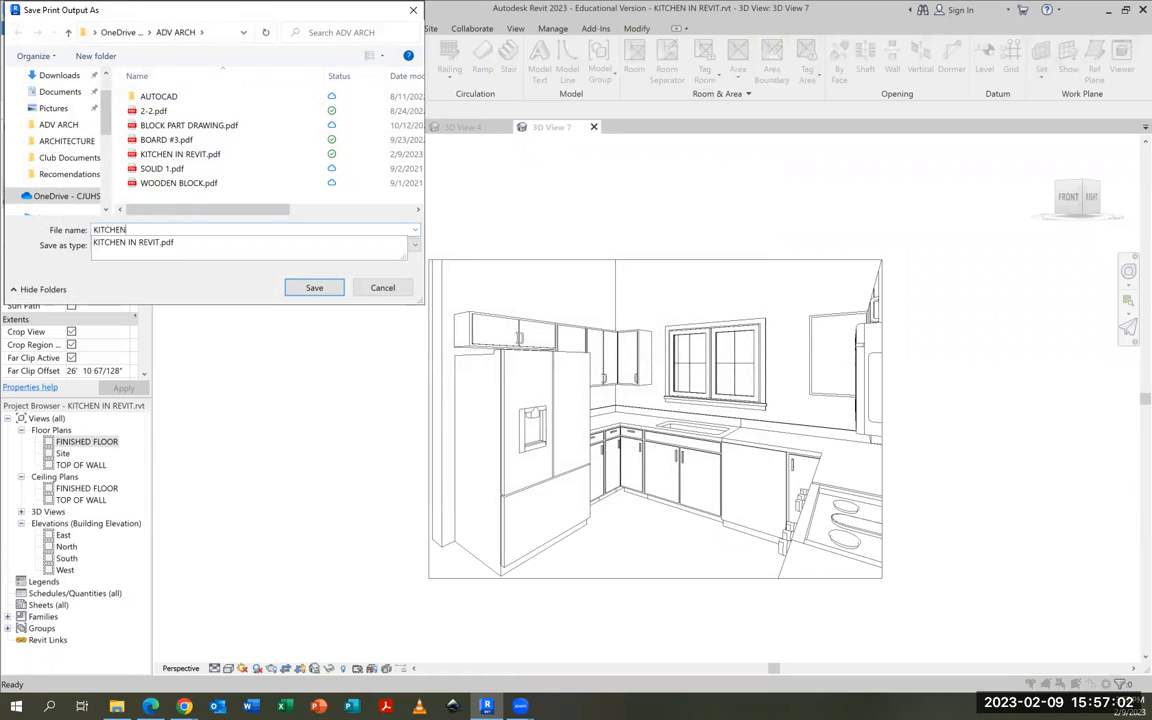
pyautogui.write(' 3D LEFT')
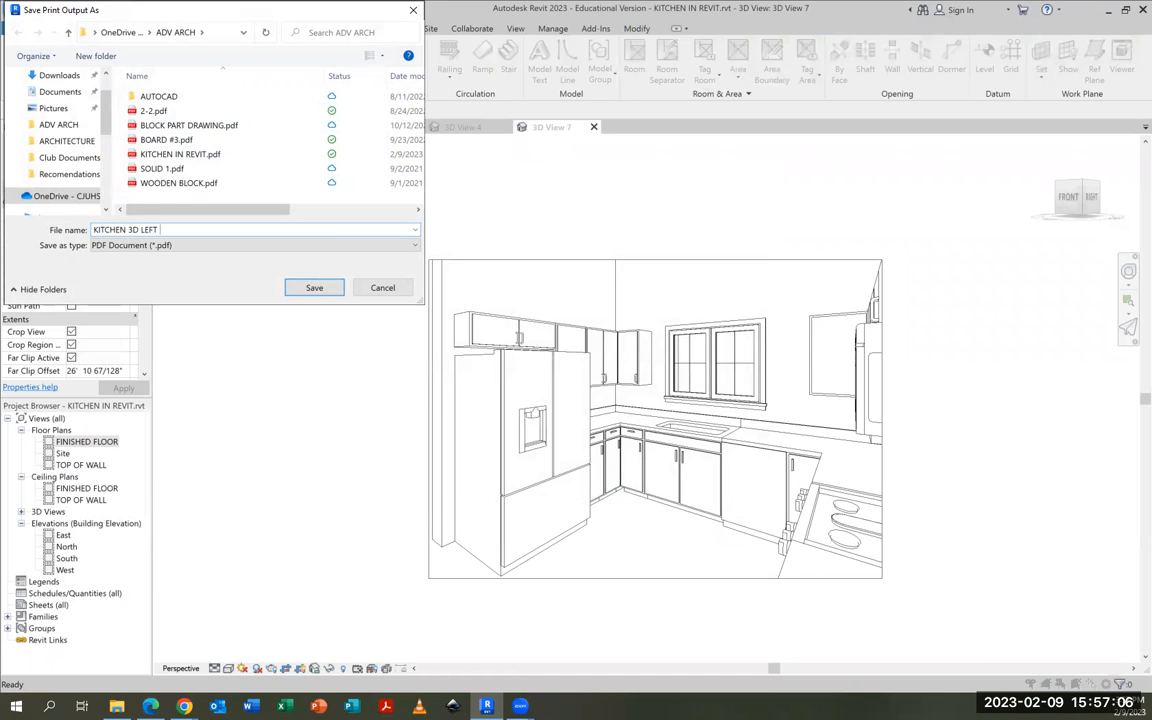
pyautogui.write(' SIDE')
pyautogui.click(310, 290)
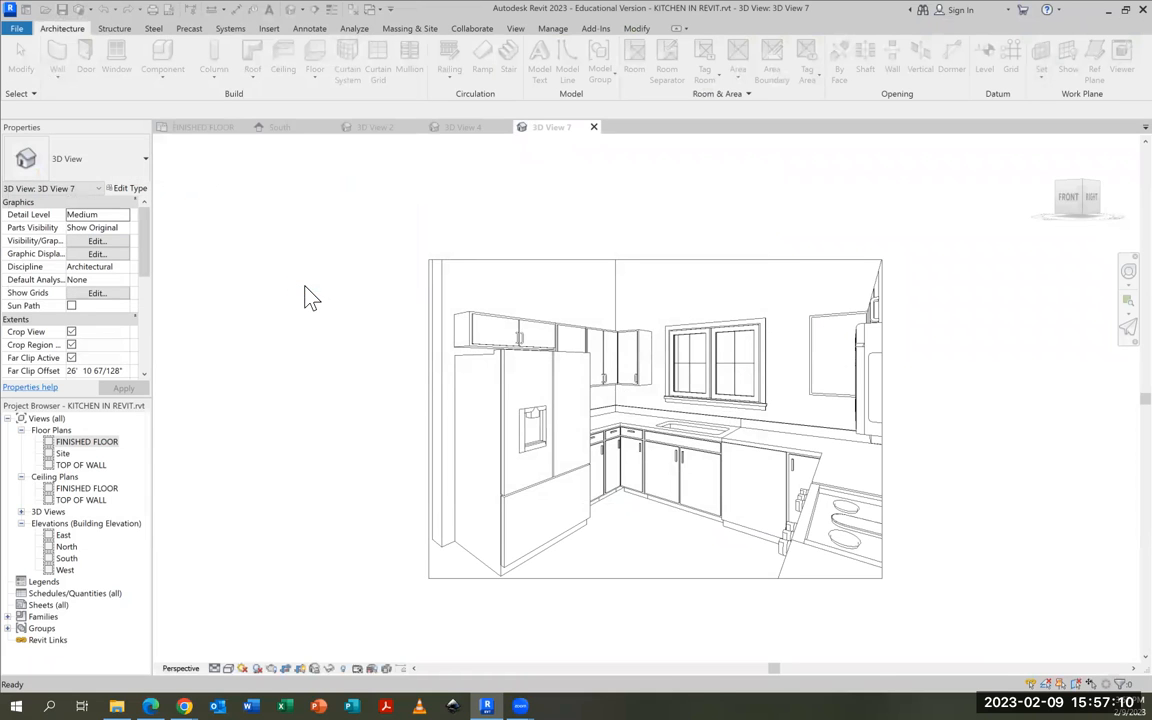
# Close the printed camera view and place a camera outside the kitchen's open side near the refrigerator, aimed past the back wall's right corner
pyautogui.click(594, 128)
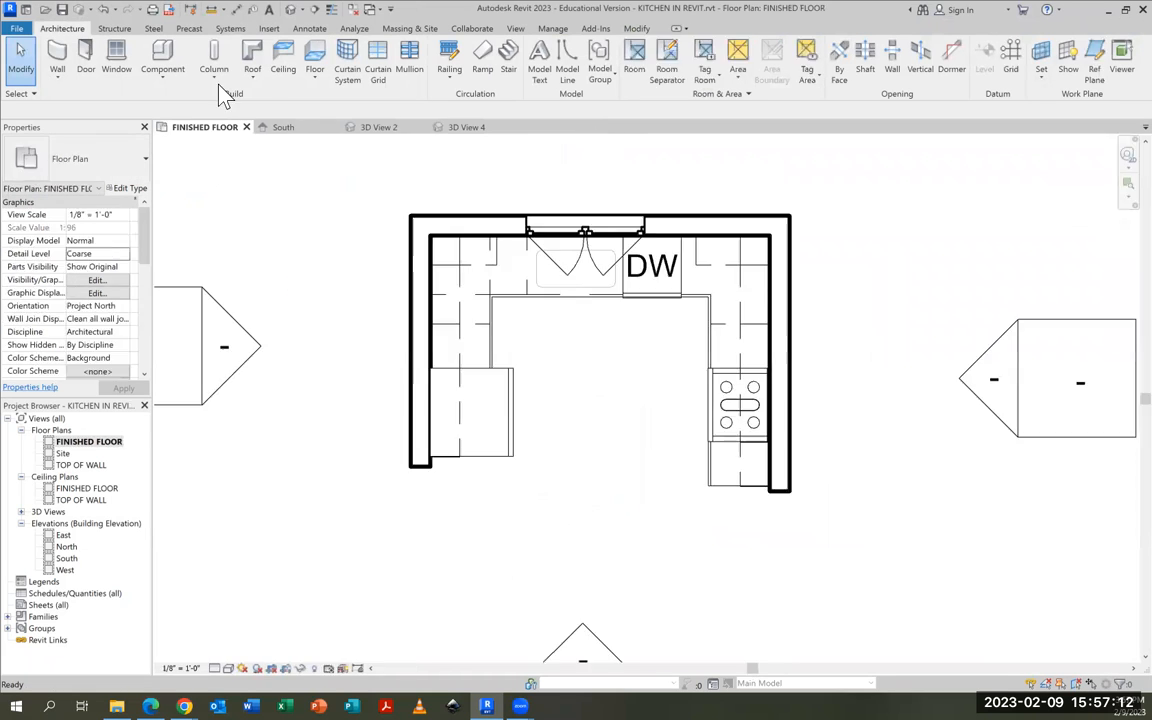
pyautogui.click(301, 10)
pyautogui.click(296, 44)
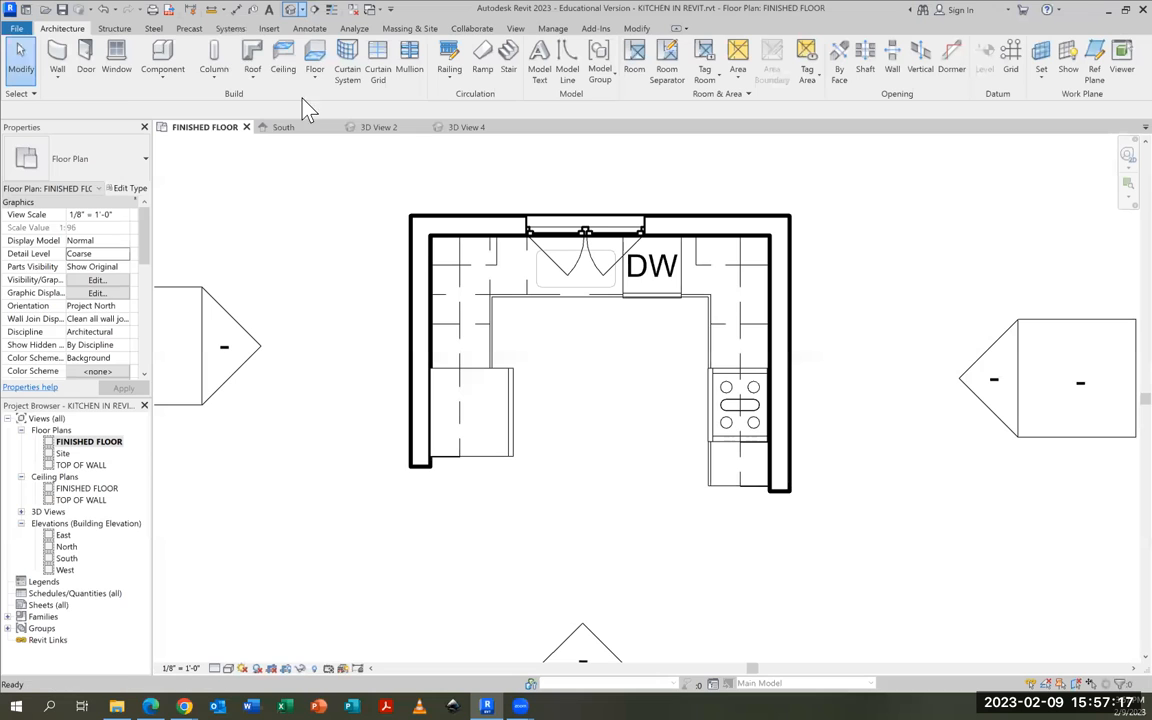
pyautogui.click(440, 578)
pyautogui.click(808, 250)
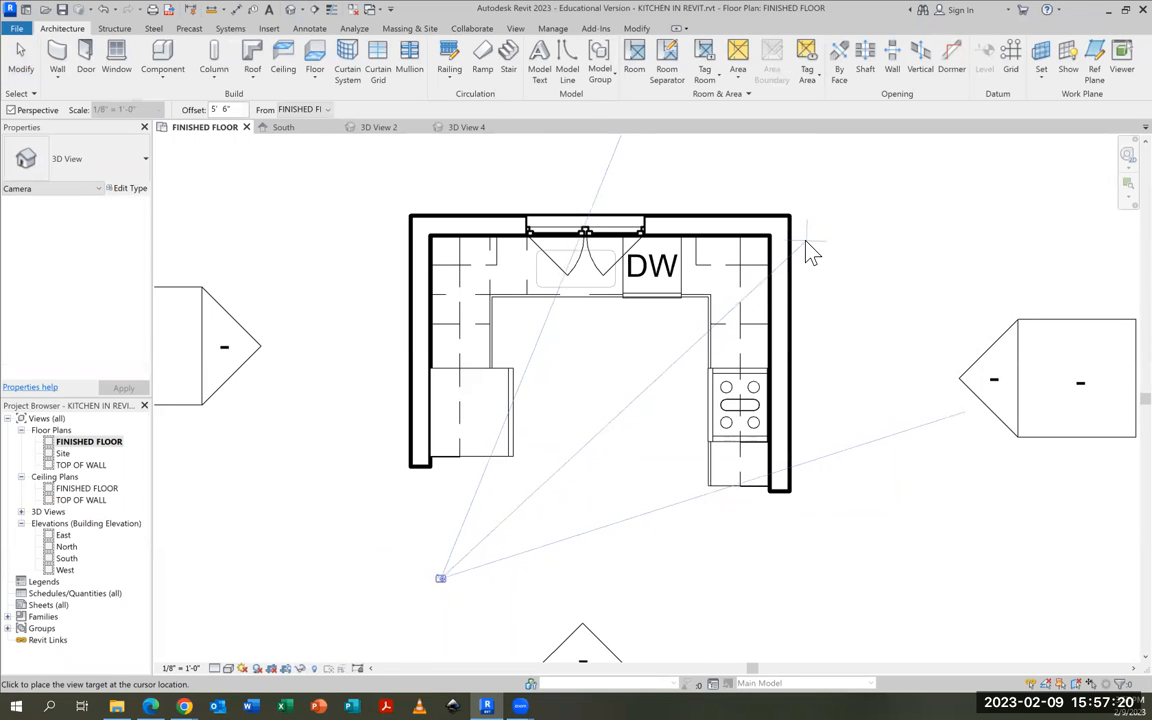
# Extend the new camera view's crop region downward and to the right to show the floor, the whole range and the end cabinets
pyautogui.moveTo(620, 461); pyautogui.dragTo(617, 334, button='middle')
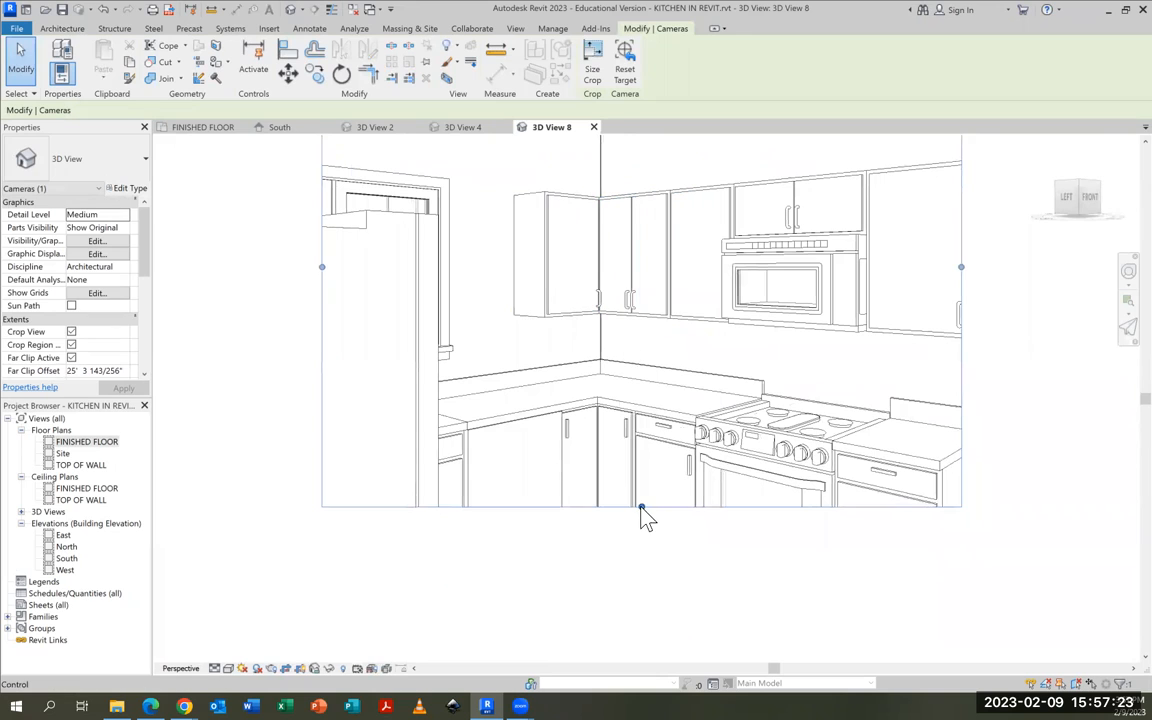
pyautogui.moveTo(641, 507); pyautogui.dragTo(638, 619)
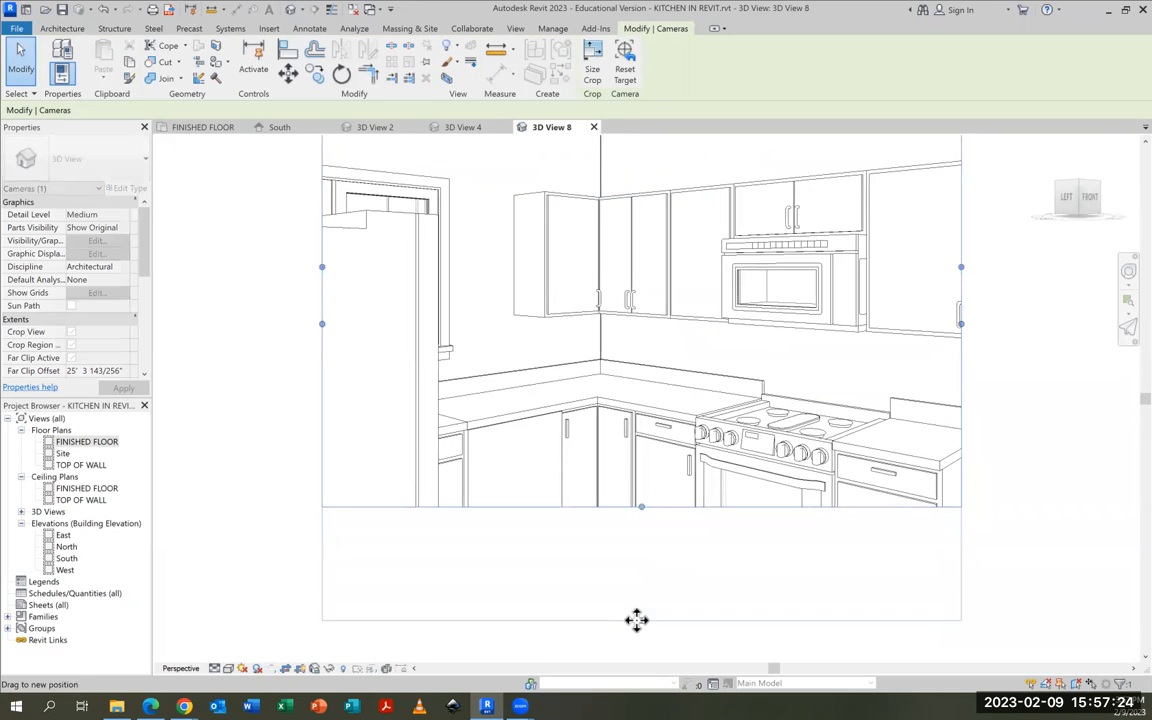
pyautogui.moveTo(961, 333); pyautogui.dragTo(1062, 324)
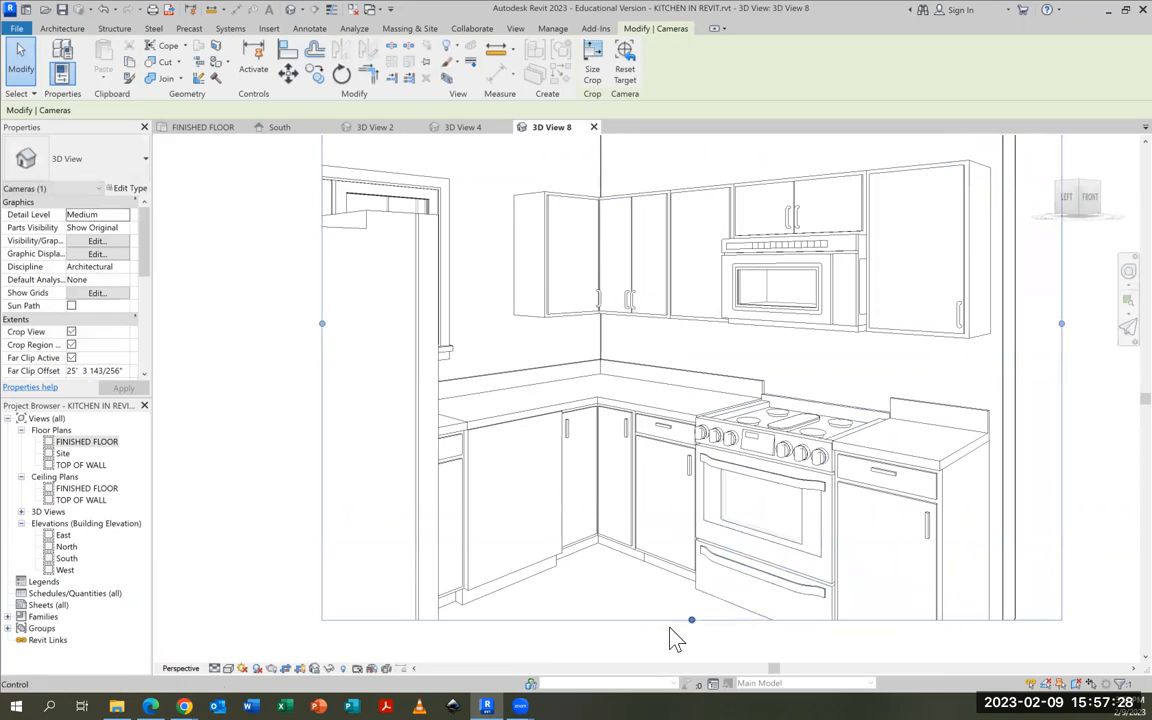
pyautogui.moveTo(693, 630); pyautogui.dragTo(835, 581)
pyautogui.scroll(-3, 682, 527)
pyautogui.scroll(-2, 682, 527)
pyautogui.moveTo(835, 581); pyautogui.dragTo(459, 564, button='middle')
pyautogui.moveTo(459, 564); pyautogui.dragTo(564, 557)
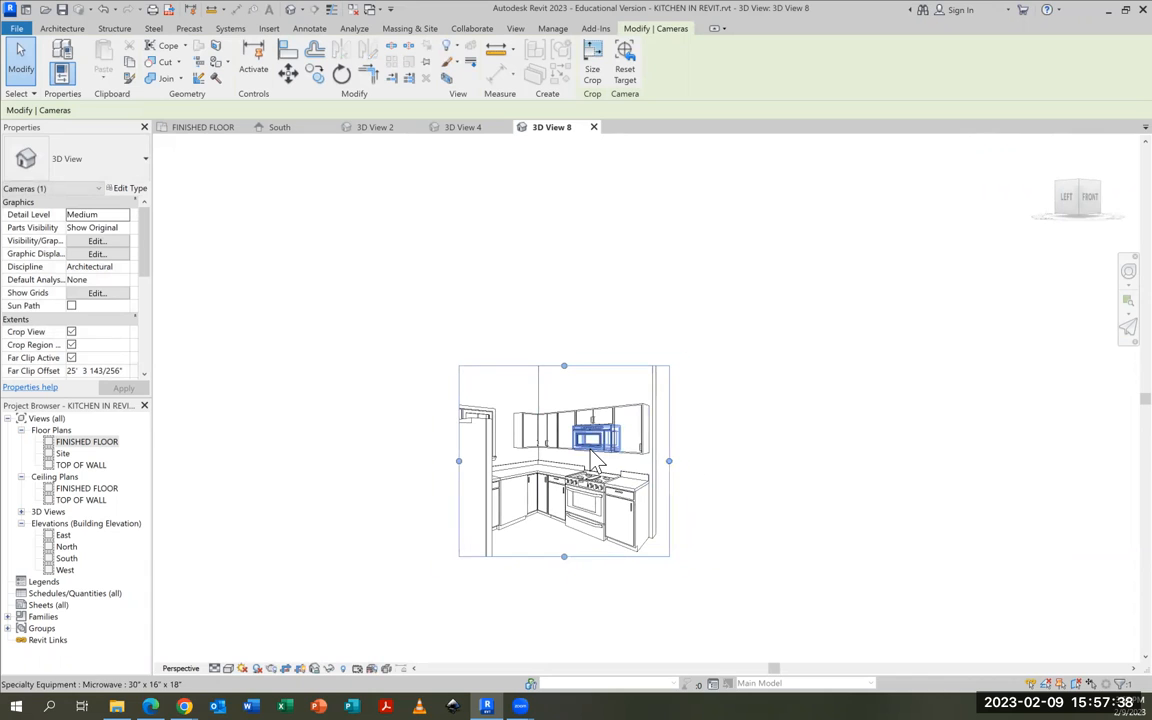
# Widen the camera view's crop region on both sides to show more of the window, the refrigerator side and the right wall
pyautogui.scroll(2, 590, 450)
pyautogui.moveTo(729, 470); pyautogui.dragTo(814, 469)
pyautogui.moveTo(630, 495); pyautogui.dragTo(707, 494, button='middle')
pyautogui.moveTo(411, 460); pyautogui.dragTo(355, 460)
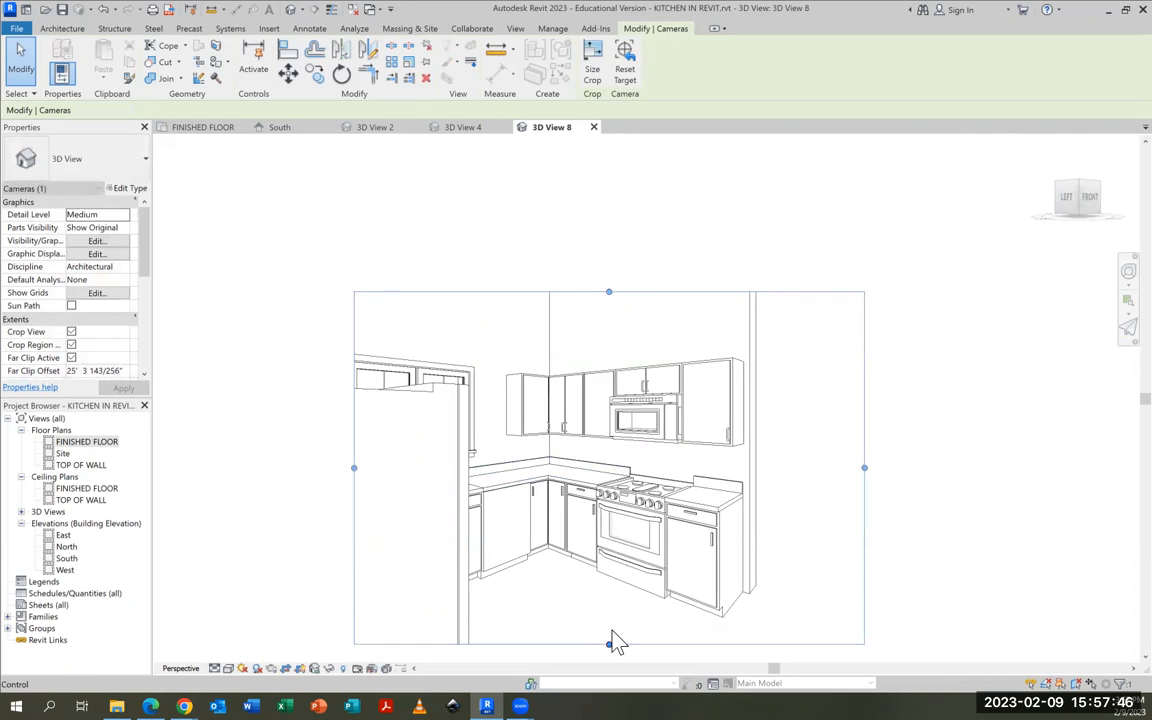
pyautogui.scroll(2, 605, 510)
pyautogui.scroll(1, 604, 507)
pyautogui.moveTo(604, 507); pyautogui.dragTo(669, 480, button='middle')
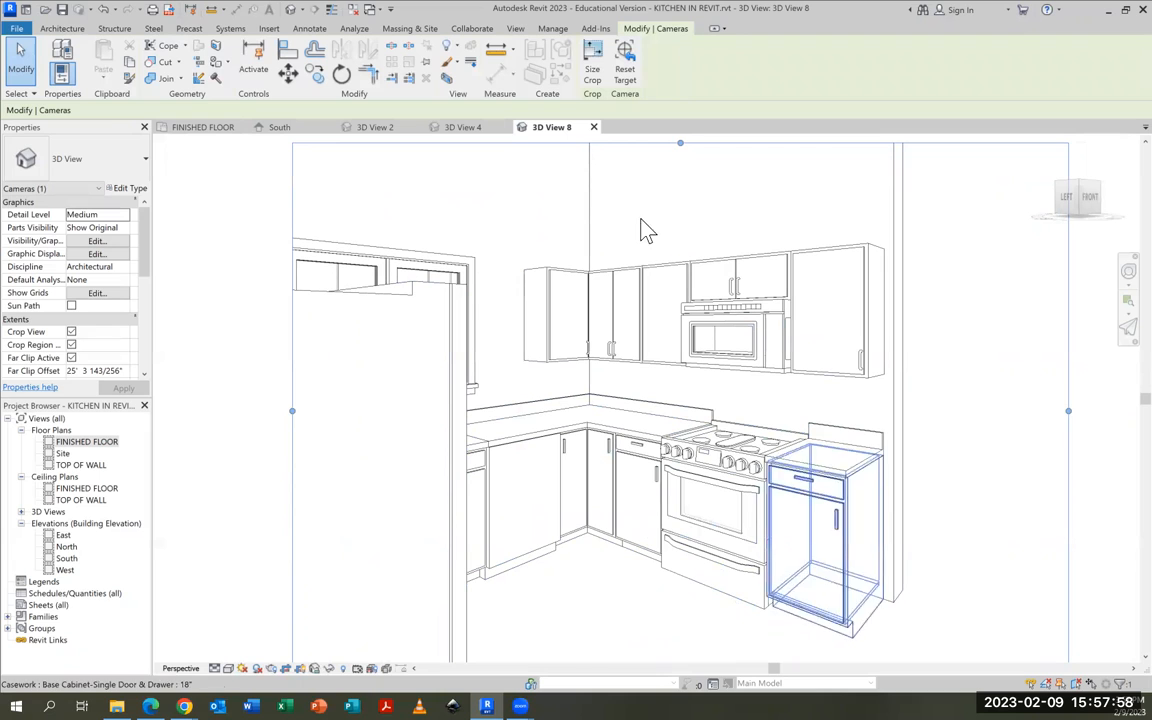
# Preview the right-side camera view's printed page and return to the print settings
pyautogui.click(151, 10)
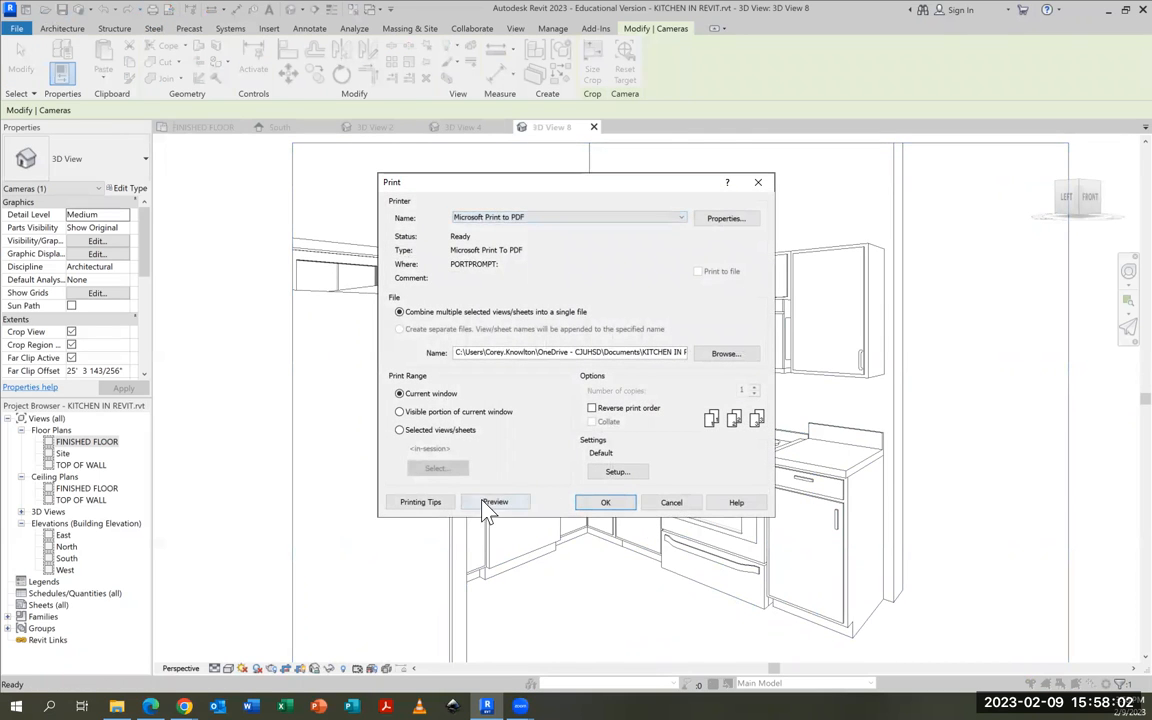
pyautogui.click(502, 503)
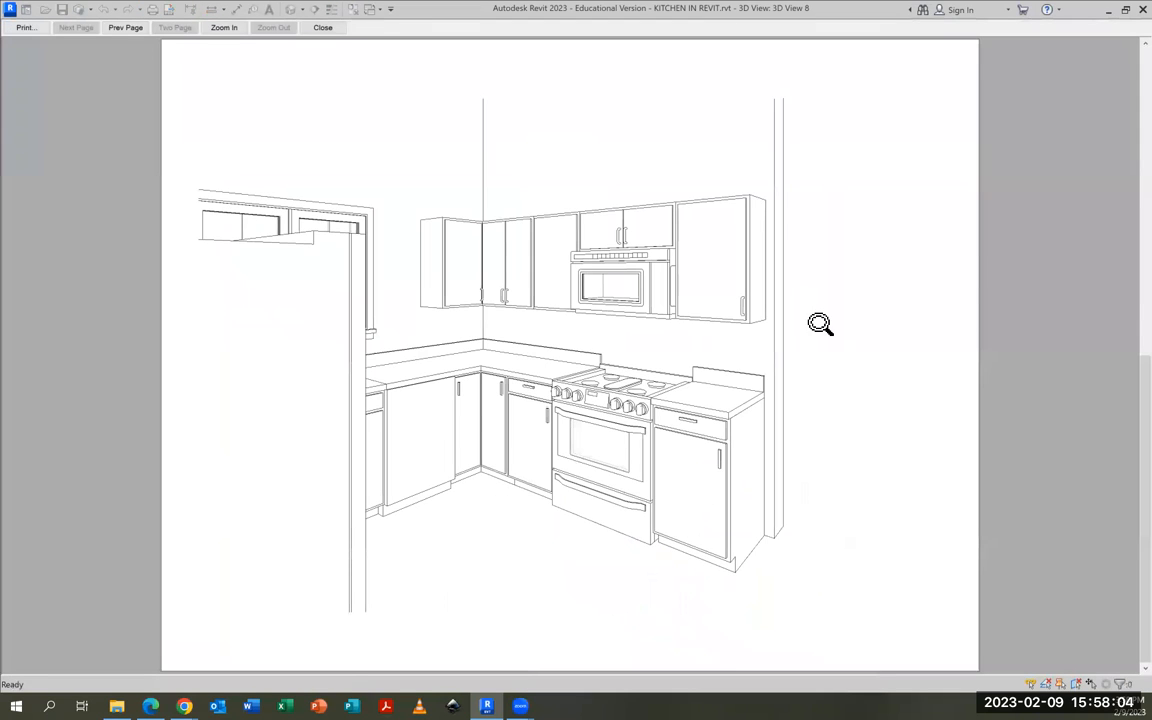
pyautogui.click(22, 27)
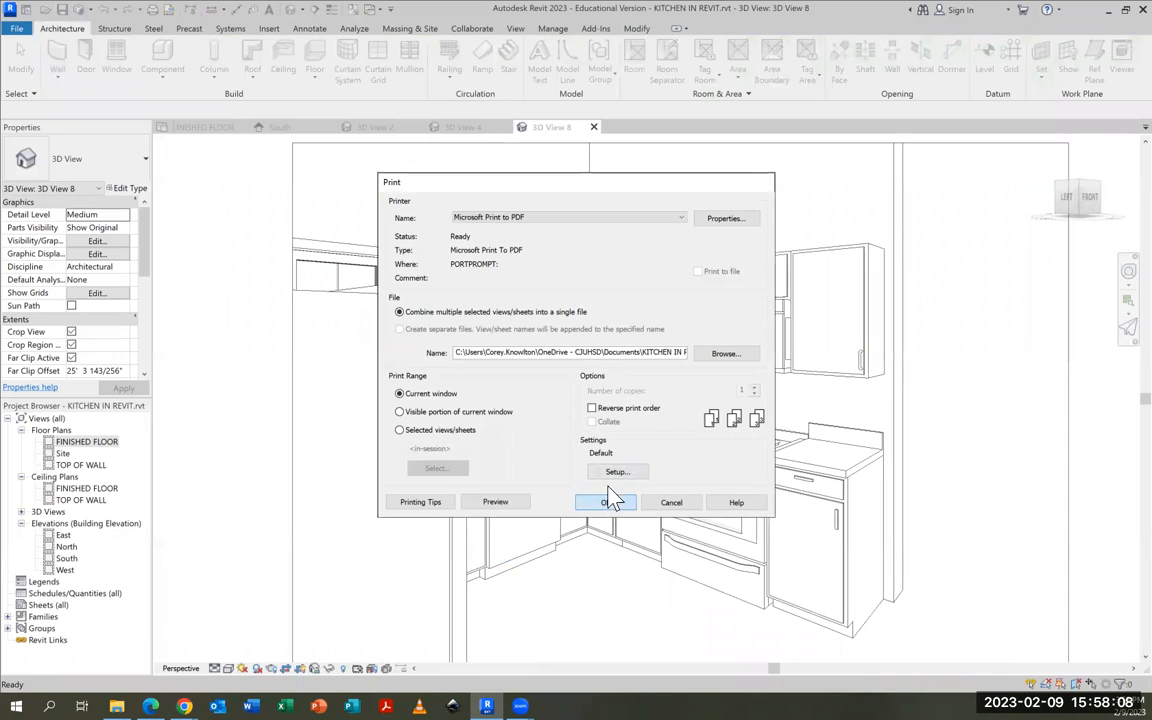
# Print the right-side camera view to a PDF named KITCHEN 3D RIGHT in the ADV ARCH folder
pyautogui.click(612, 501)
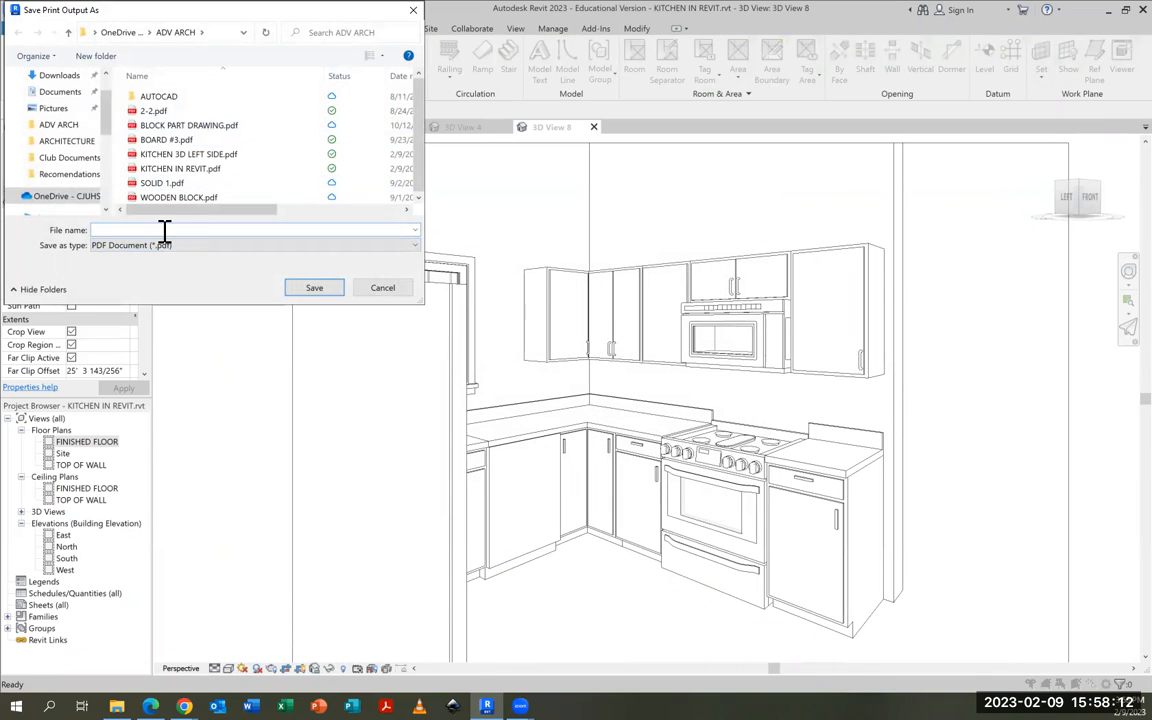
pyautogui.write('KITCHEN')
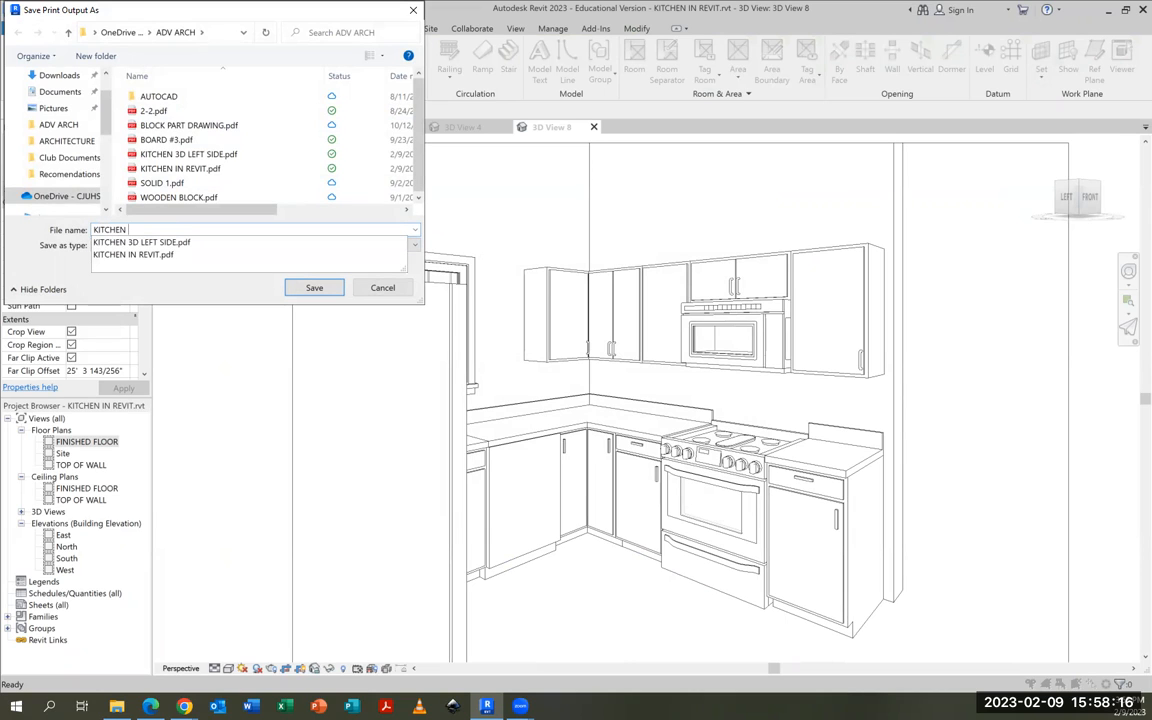
pyautogui.write(' 3D R')
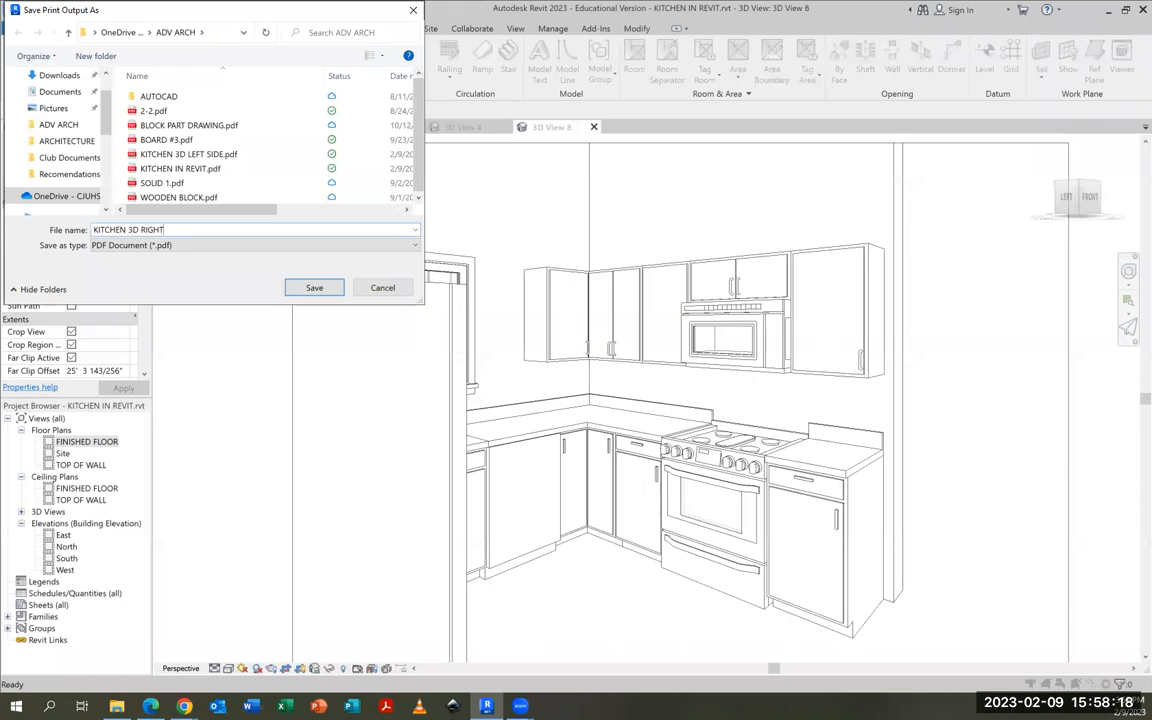
pyautogui.write('IGHT')
pyautogui.click(314, 288)
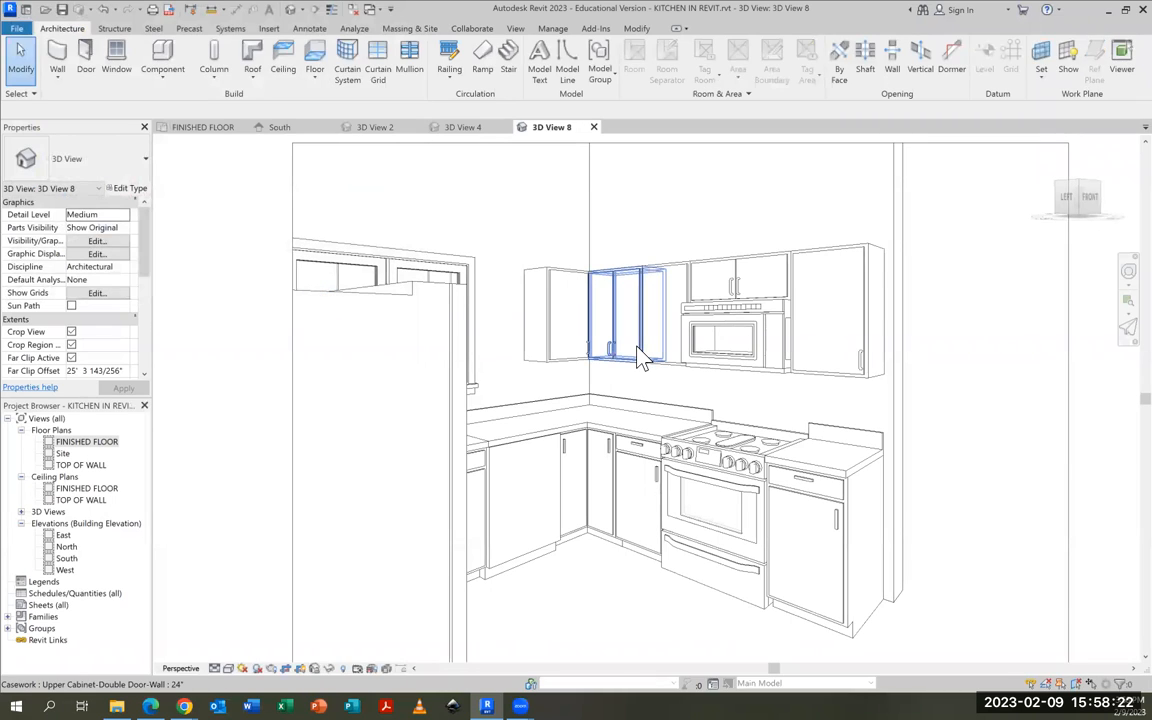
# Close 3D View 4 and return to the FINISHED FLOOR plan, framed on the kitchen
pyautogui.click(464, 128)
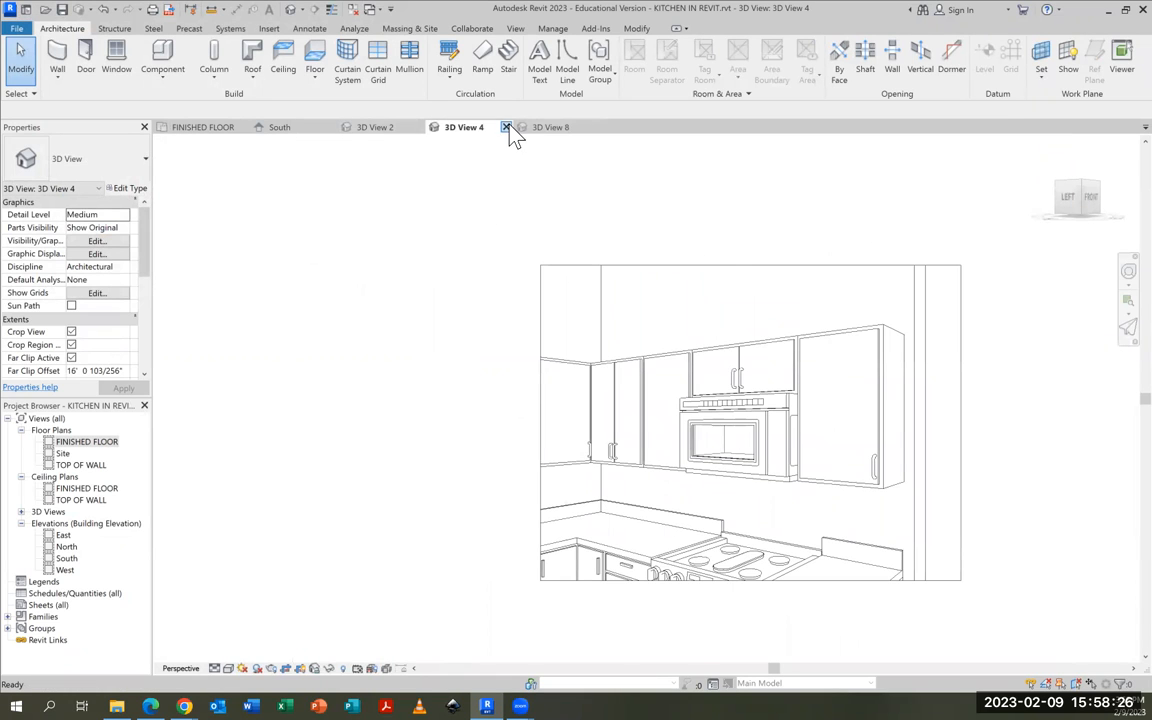
pyautogui.click(507, 128)
pyautogui.click(212, 128)
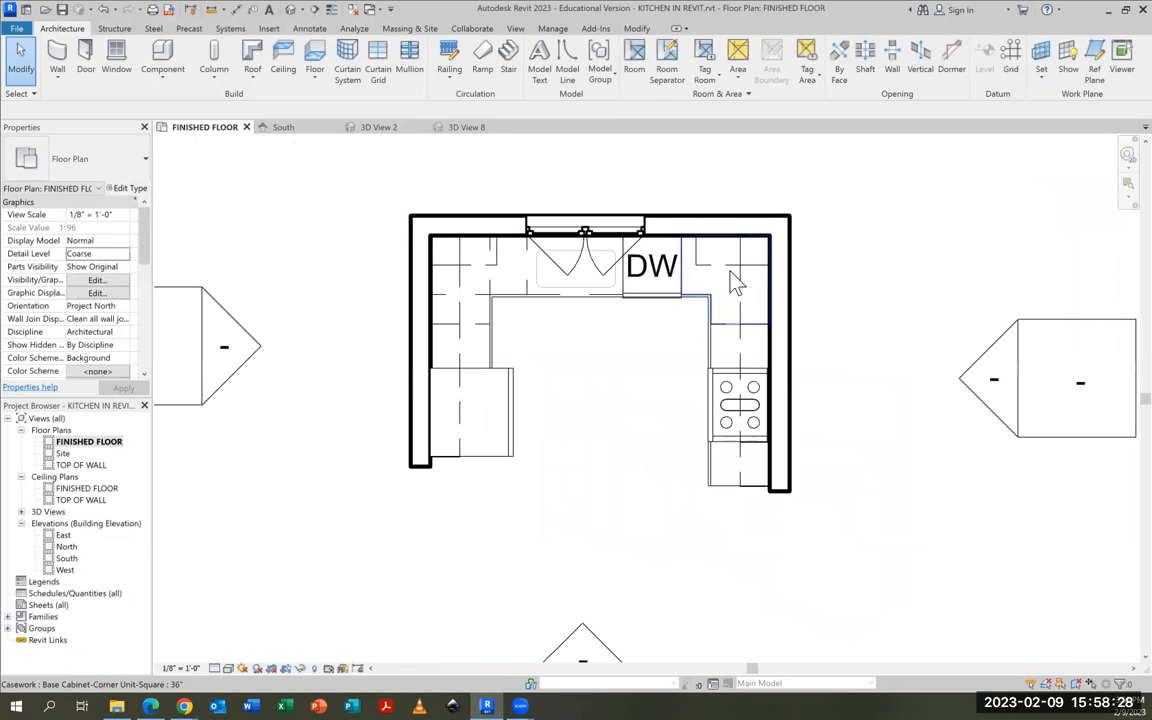
pyautogui.scroll(4, 630, 309)
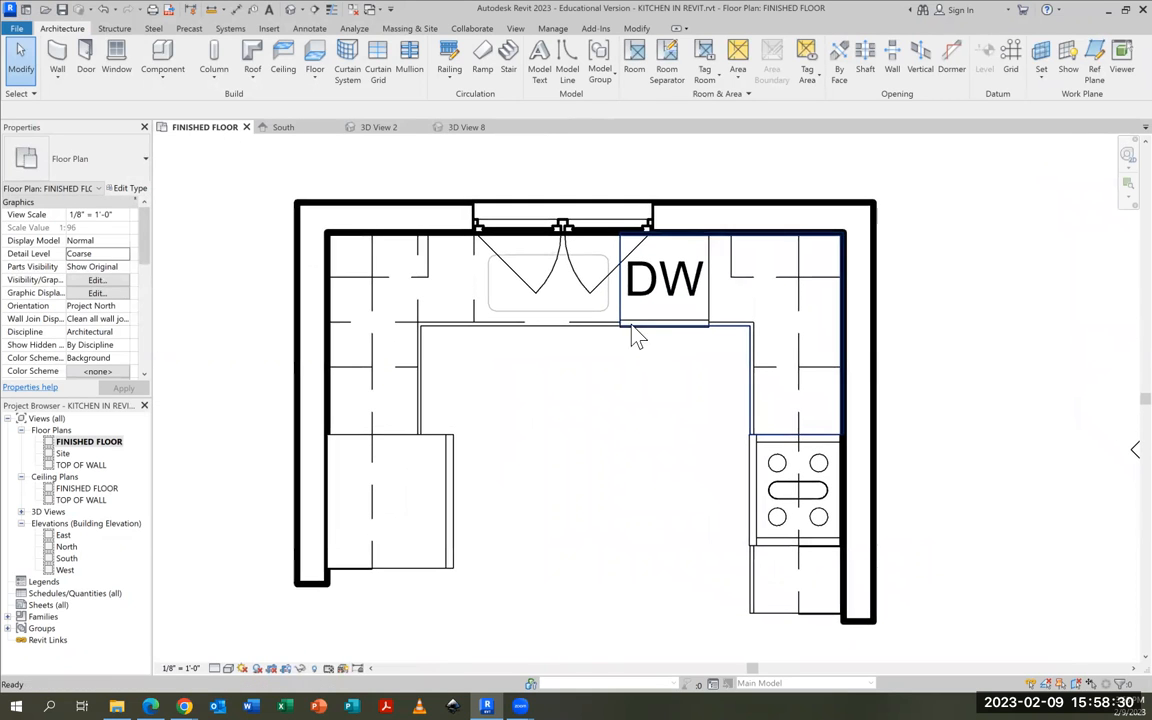